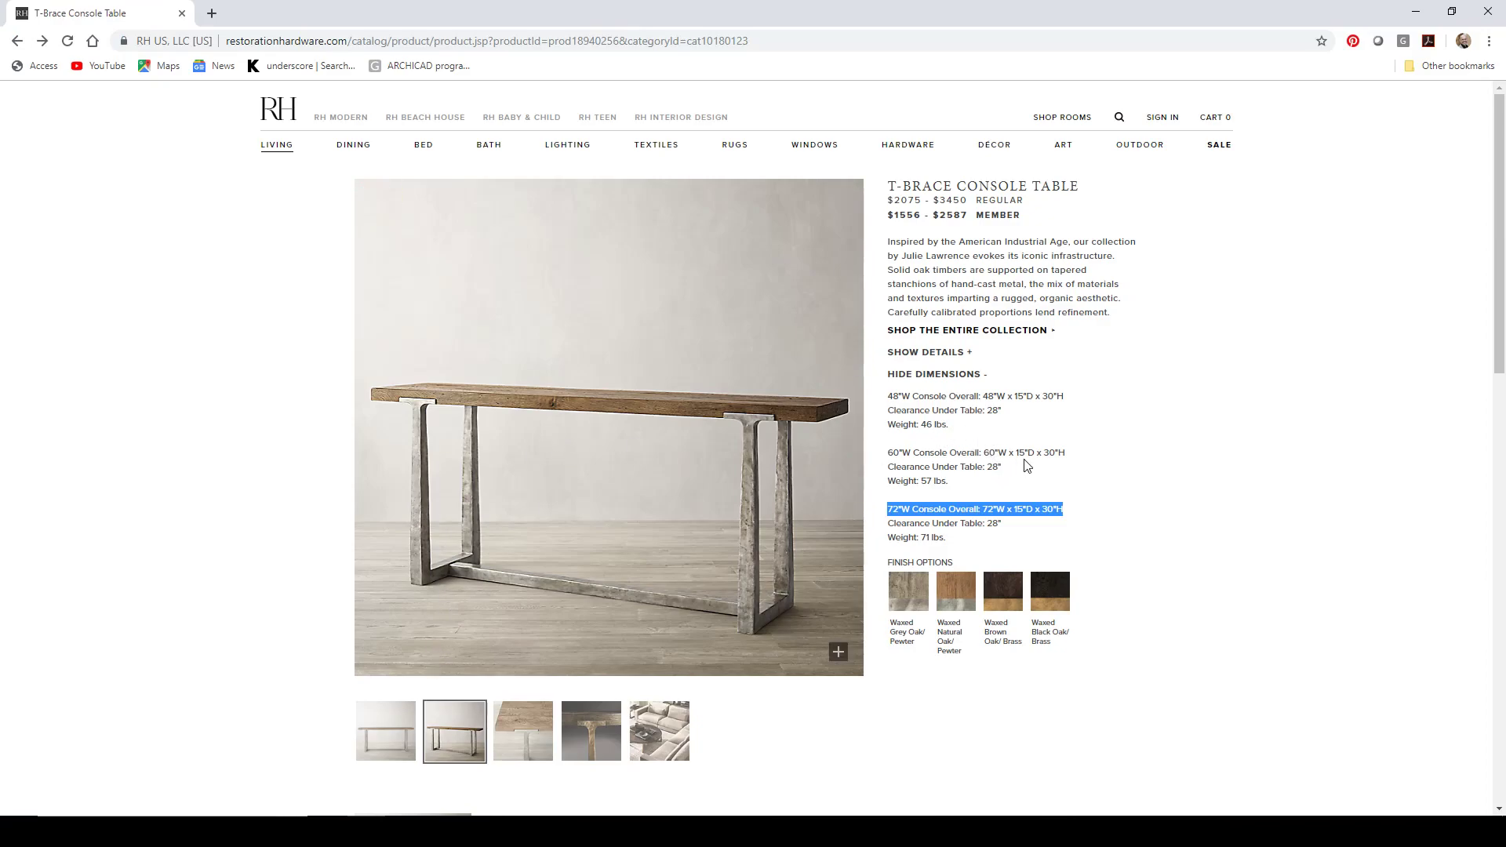
# Step: Copy the 72"W Console Overall dimension line from the product page and paste it as text onto the floor plan
pyautogui.rightClick(1031, 508)
pyautogui.click(1075, 518)
pyautogui.hotkey('alt', 'Tab')
pyautogui.rightClick(620, 354)
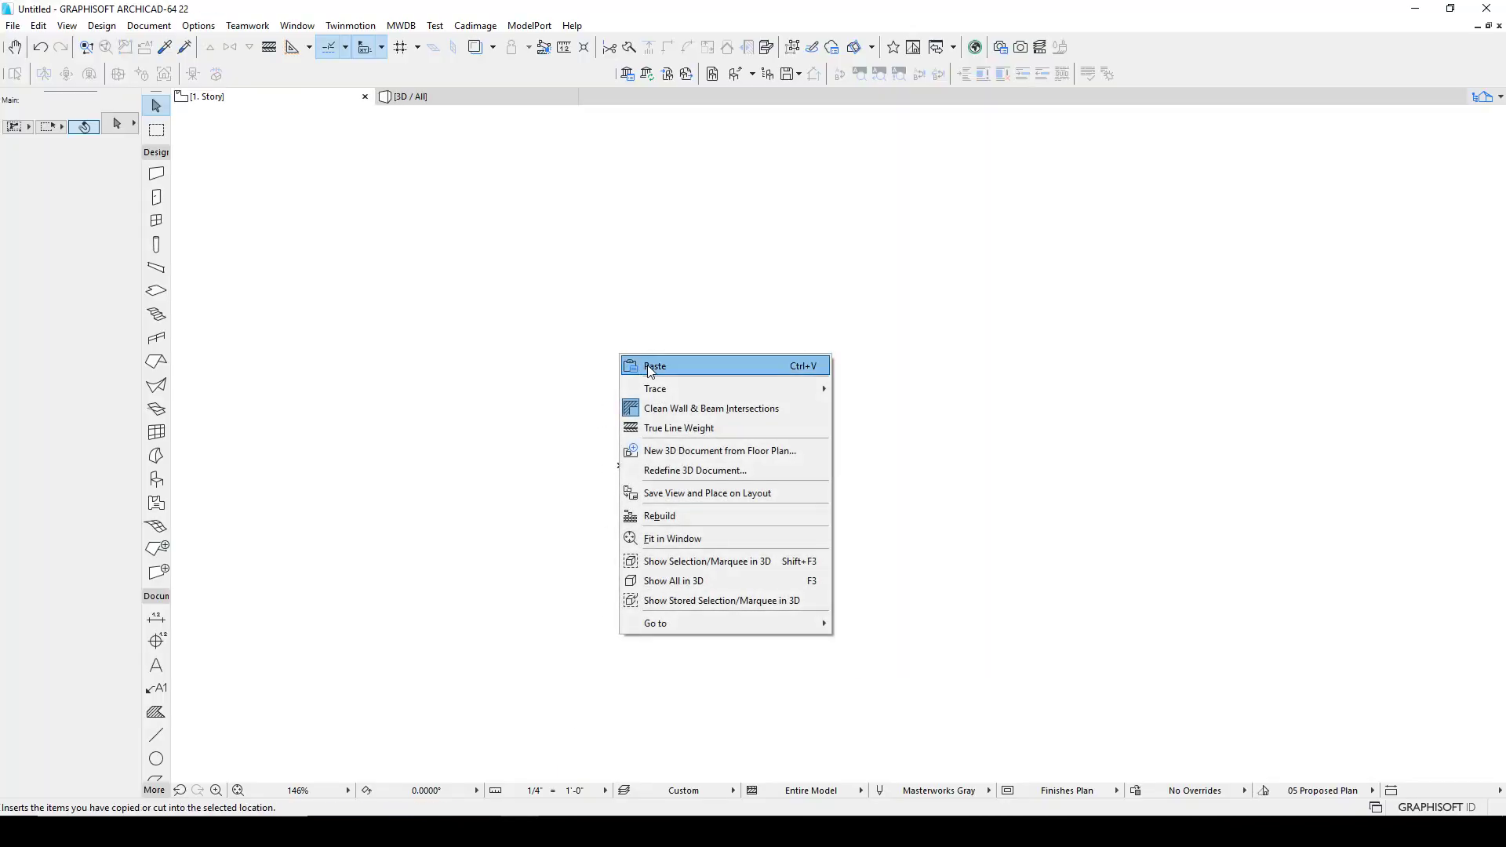
pyautogui.click(649, 363)
pyautogui.moveTo(767, 445); pyautogui.dragTo(593, 199)
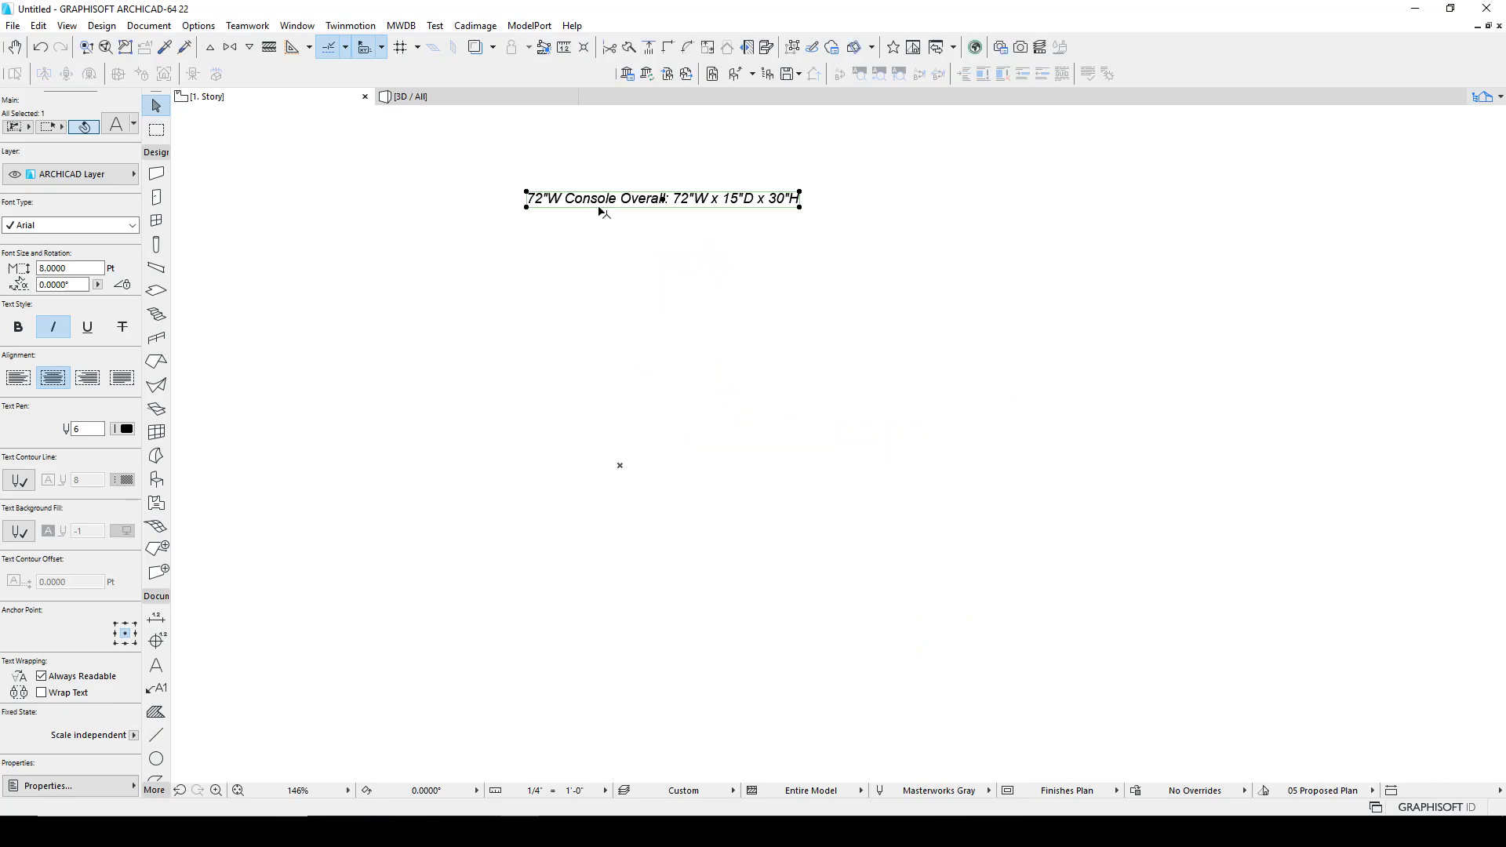
pyautogui.press('Escape')
# Step: Copy the front-view product photo of the console table and paste it onto the floor plan
pyautogui.hotkey('alt', 'Tab')
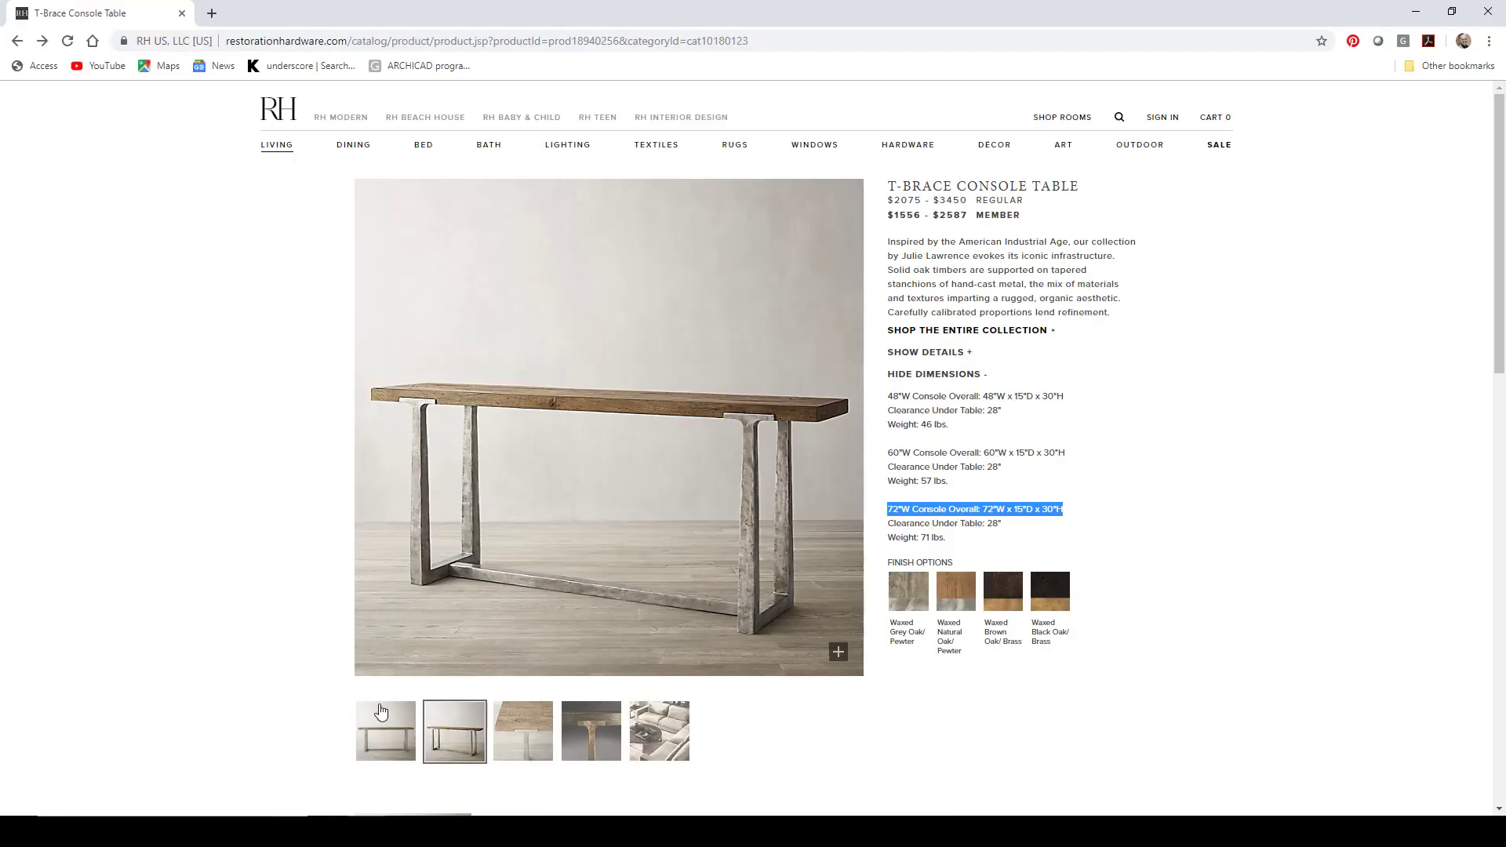
pyautogui.rightClick(488, 488)
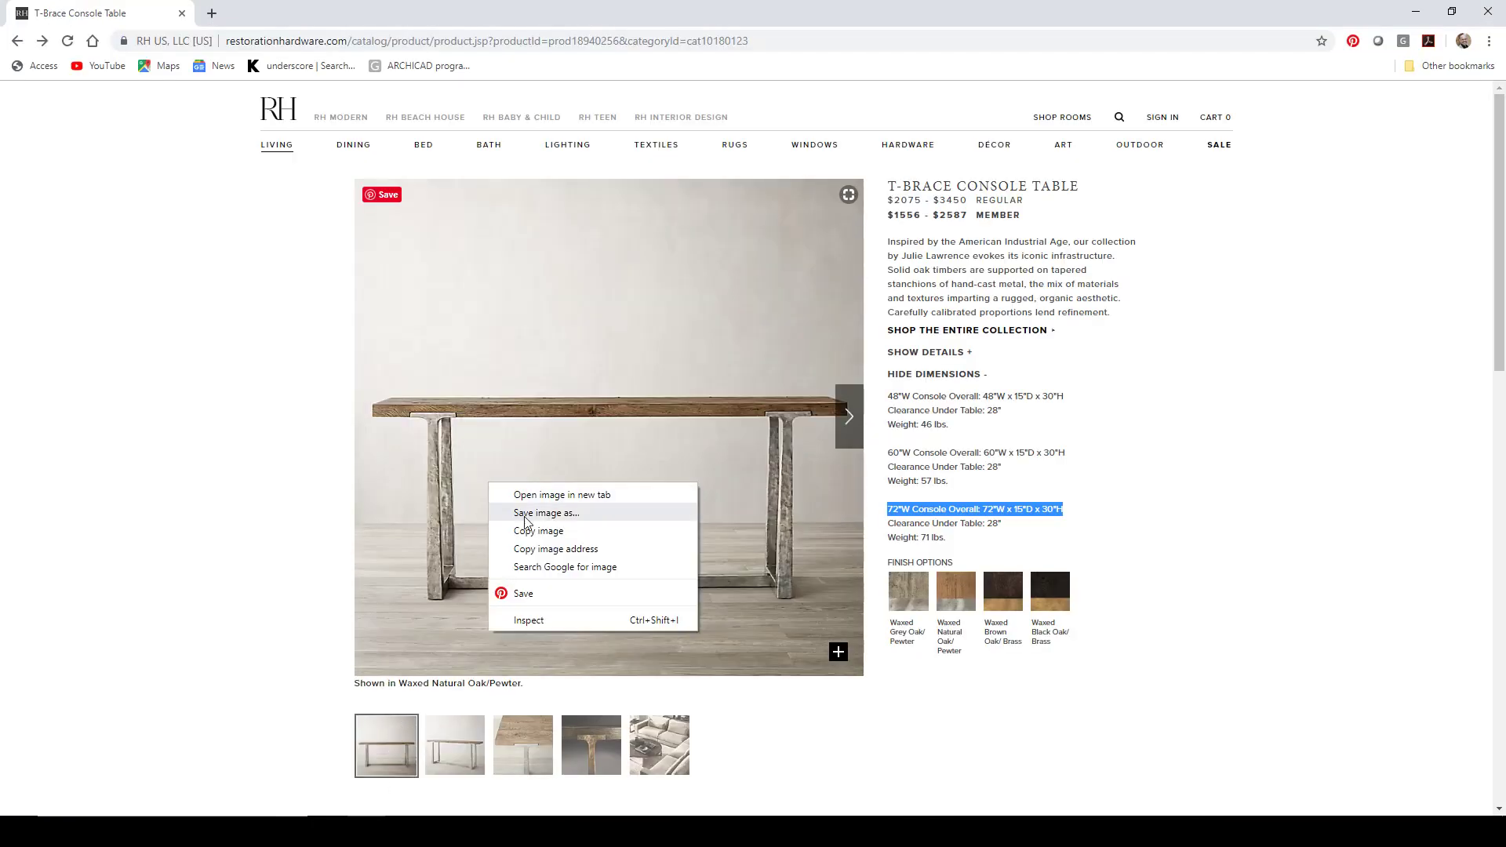
pyautogui.click(541, 533)
pyautogui.hotkey('alt', 'Tab')
pyautogui.rightClick(665, 406)
pyautogui.click(693, 417)
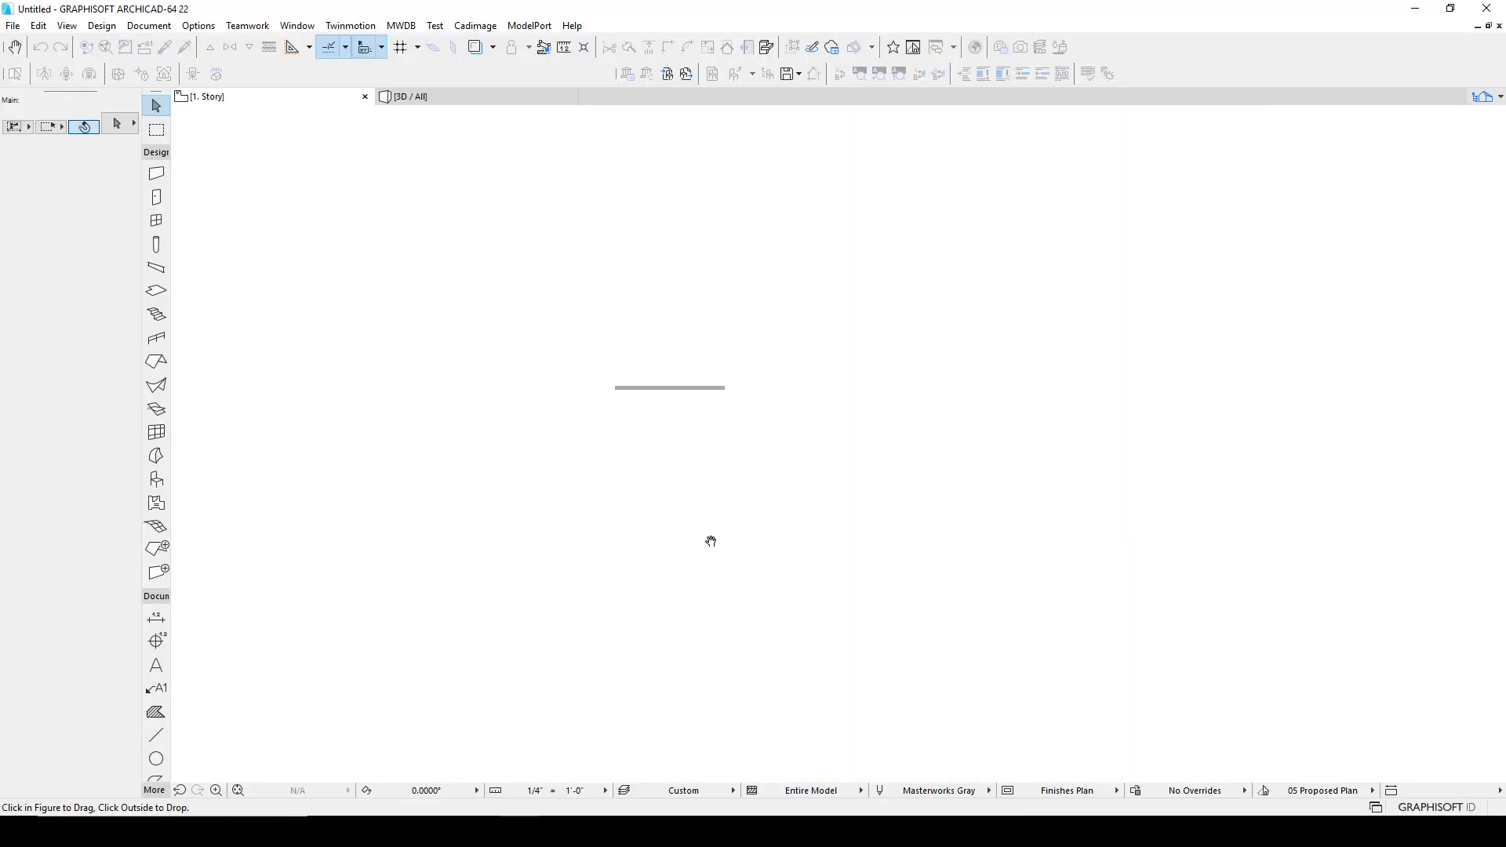
pyautogui.click(824, 488)
pyautogui.click(633, 470)
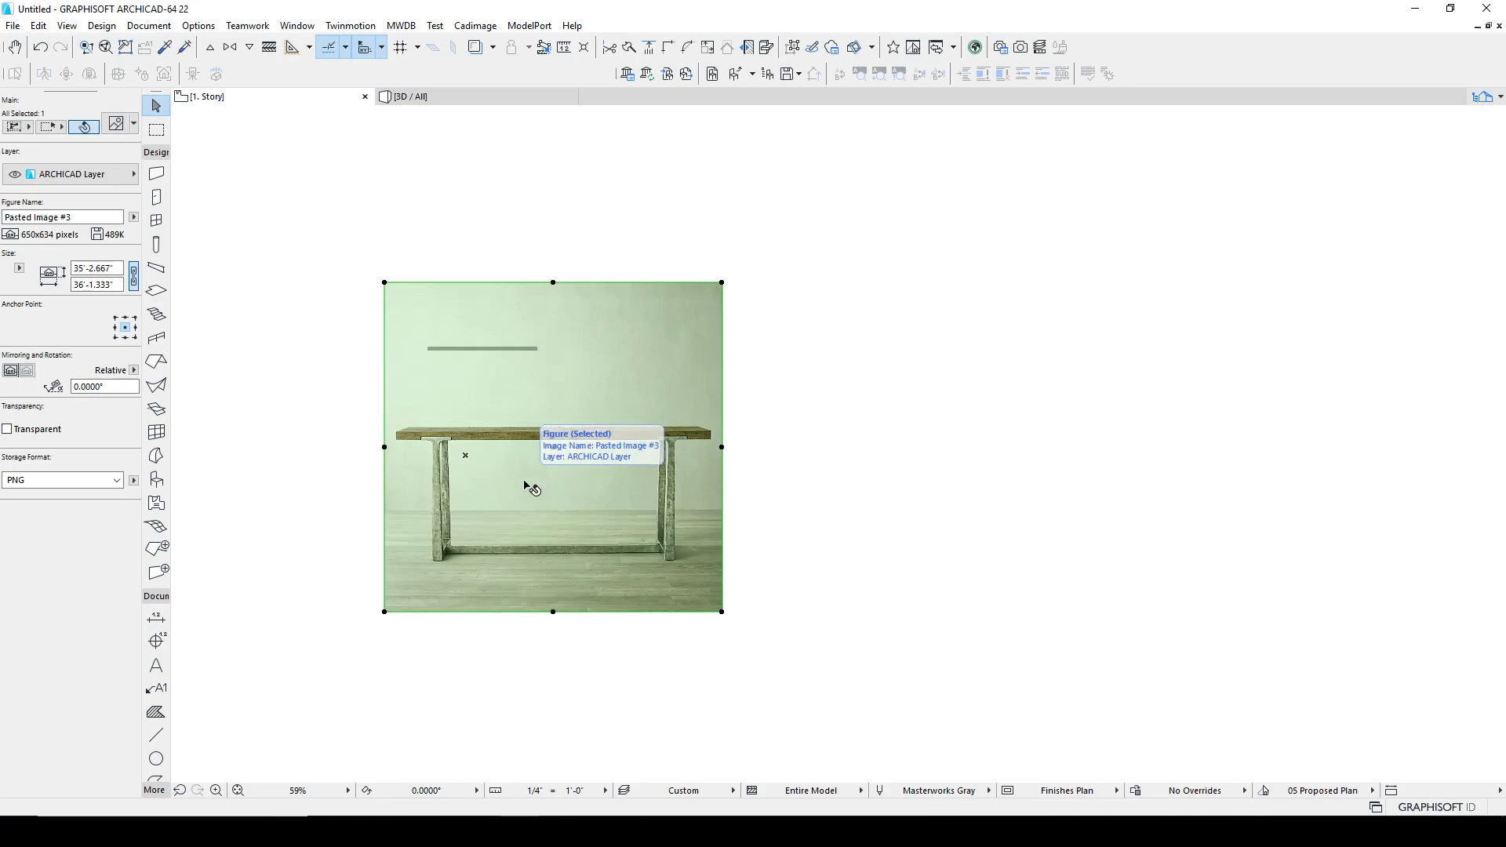
# Step: Resize the photo so the table's height, from leg bottom to tabletop, measures 30"
pyautogui.hotkey('ctrl', 'k')
pyautogui.click(816, 422)
pyautogui.scroll(3, 486, 549)
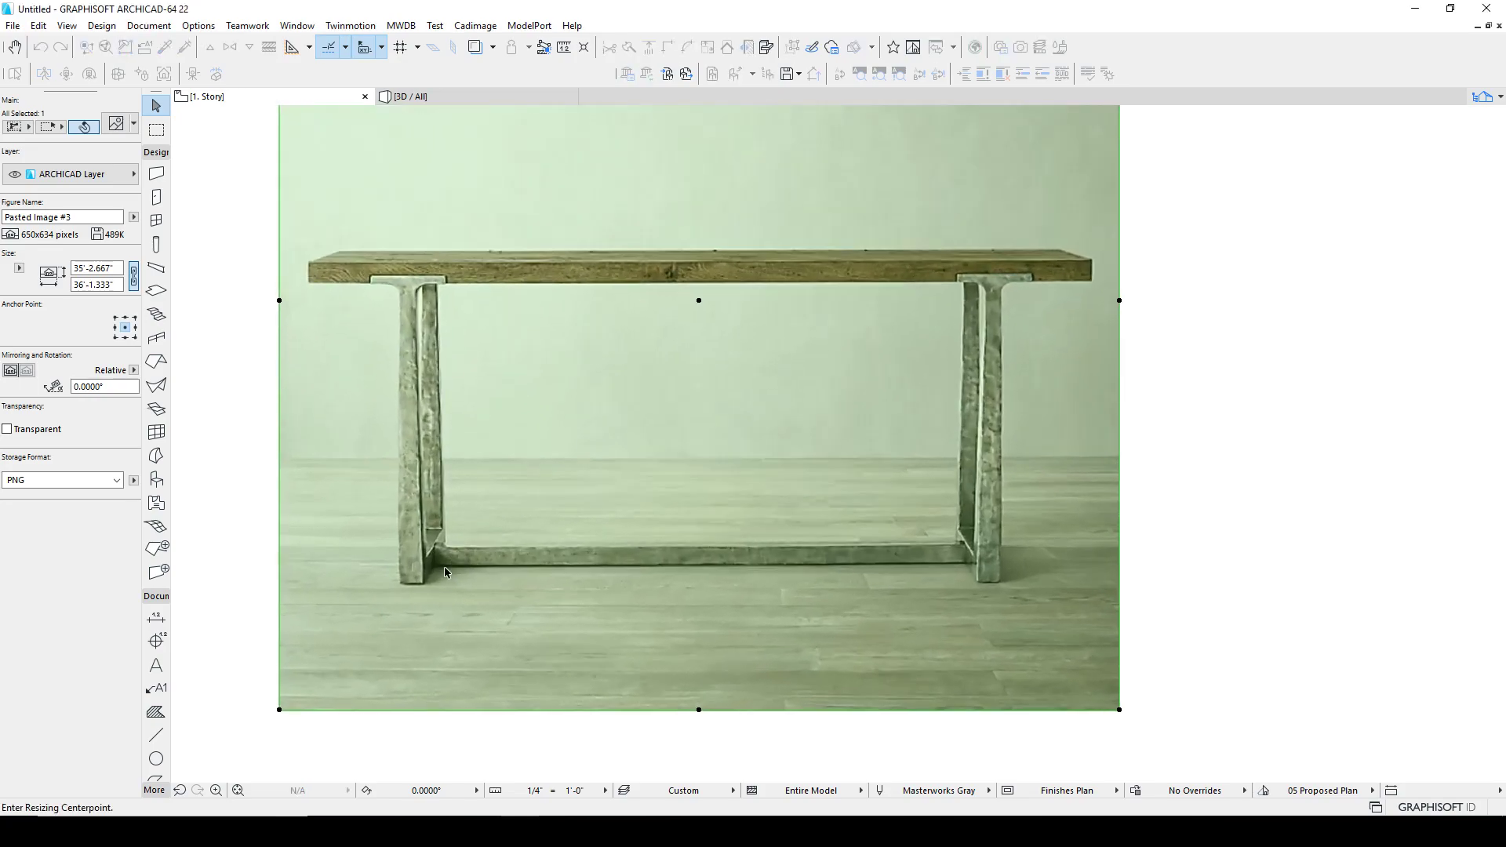
pyautogui.click(411, 584)
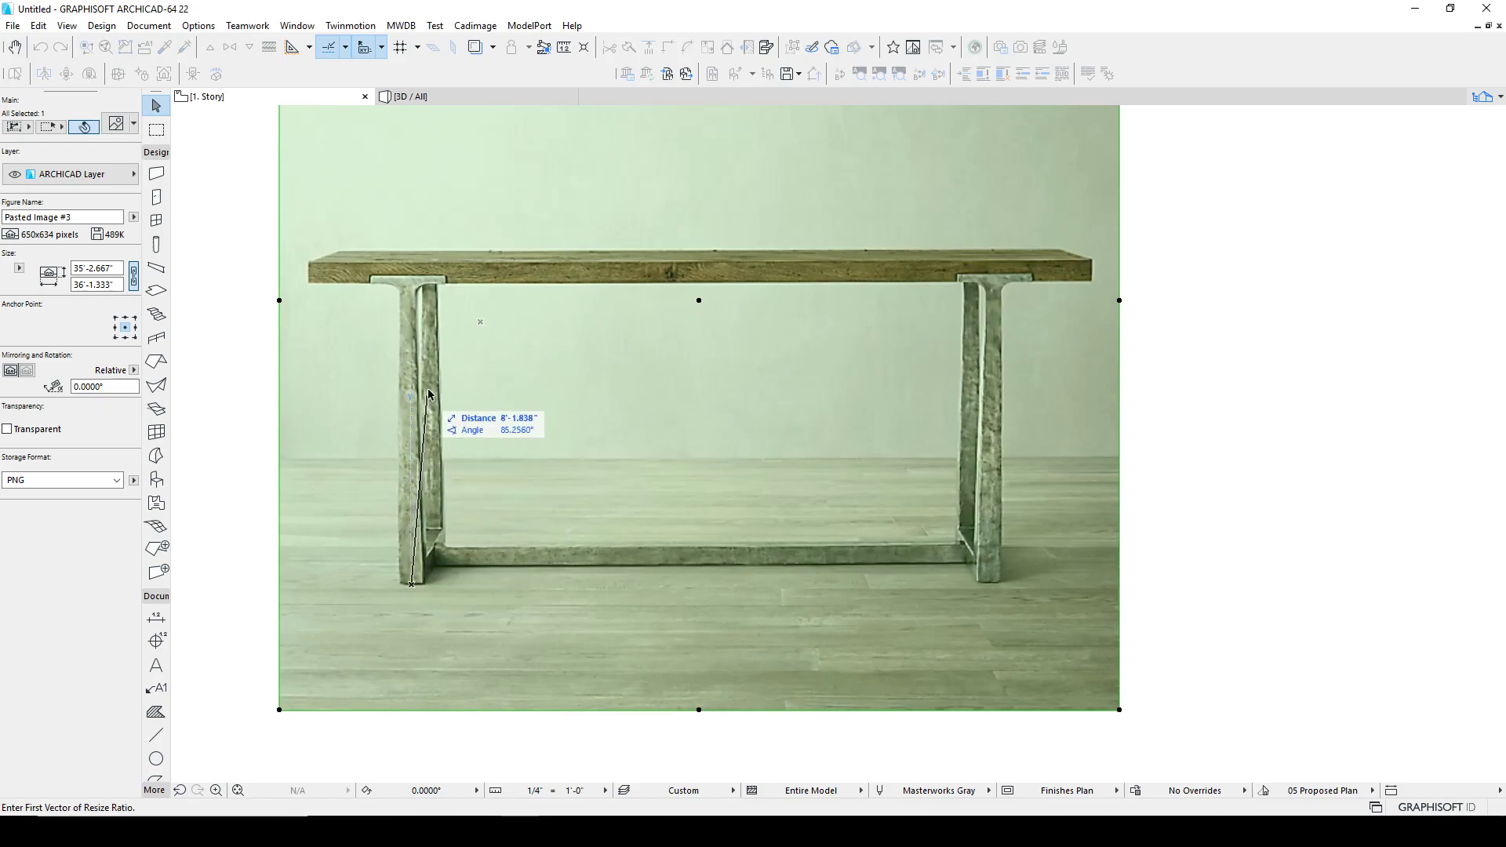
pyautogui.click(413, 267)
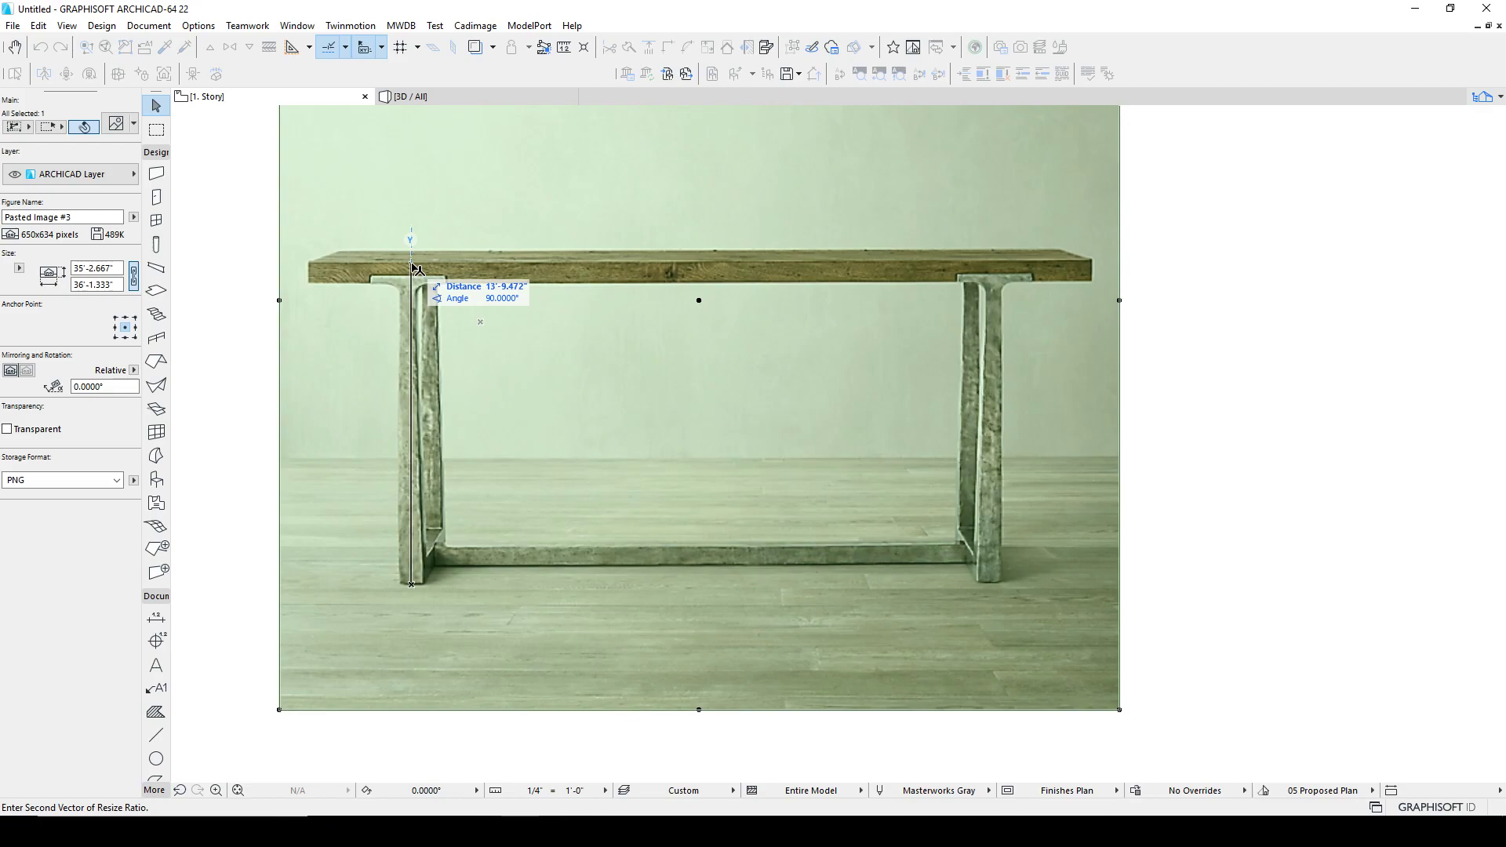
pyautogui.write('30')
pyautogui.press('Return')
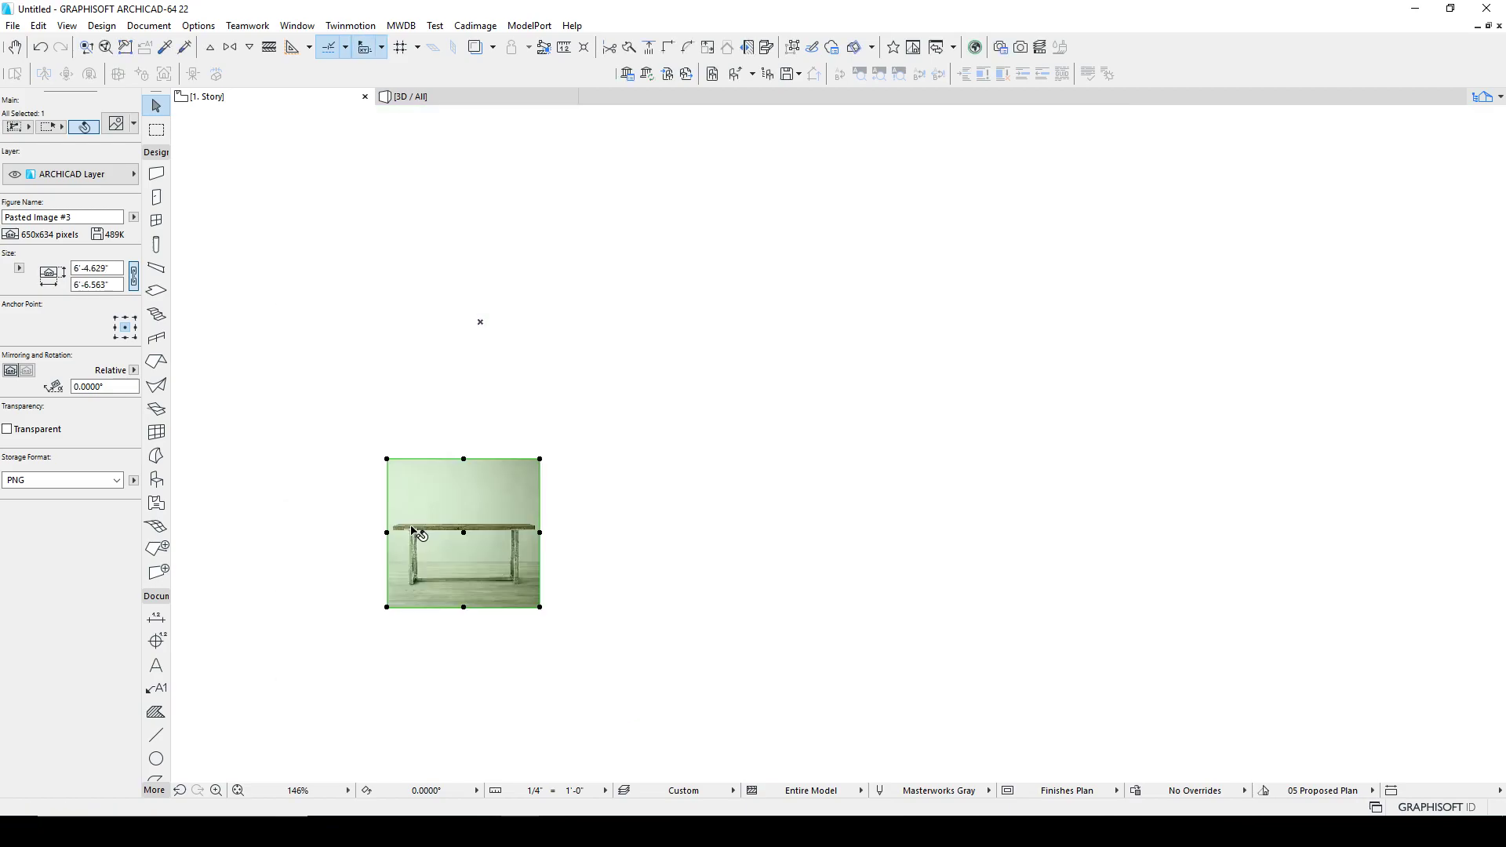
# Step: Reposition the dimension text just above the scaled table photo
pyautogui.click(412, 628)
pyautogui.scroll(2, 418, 527)
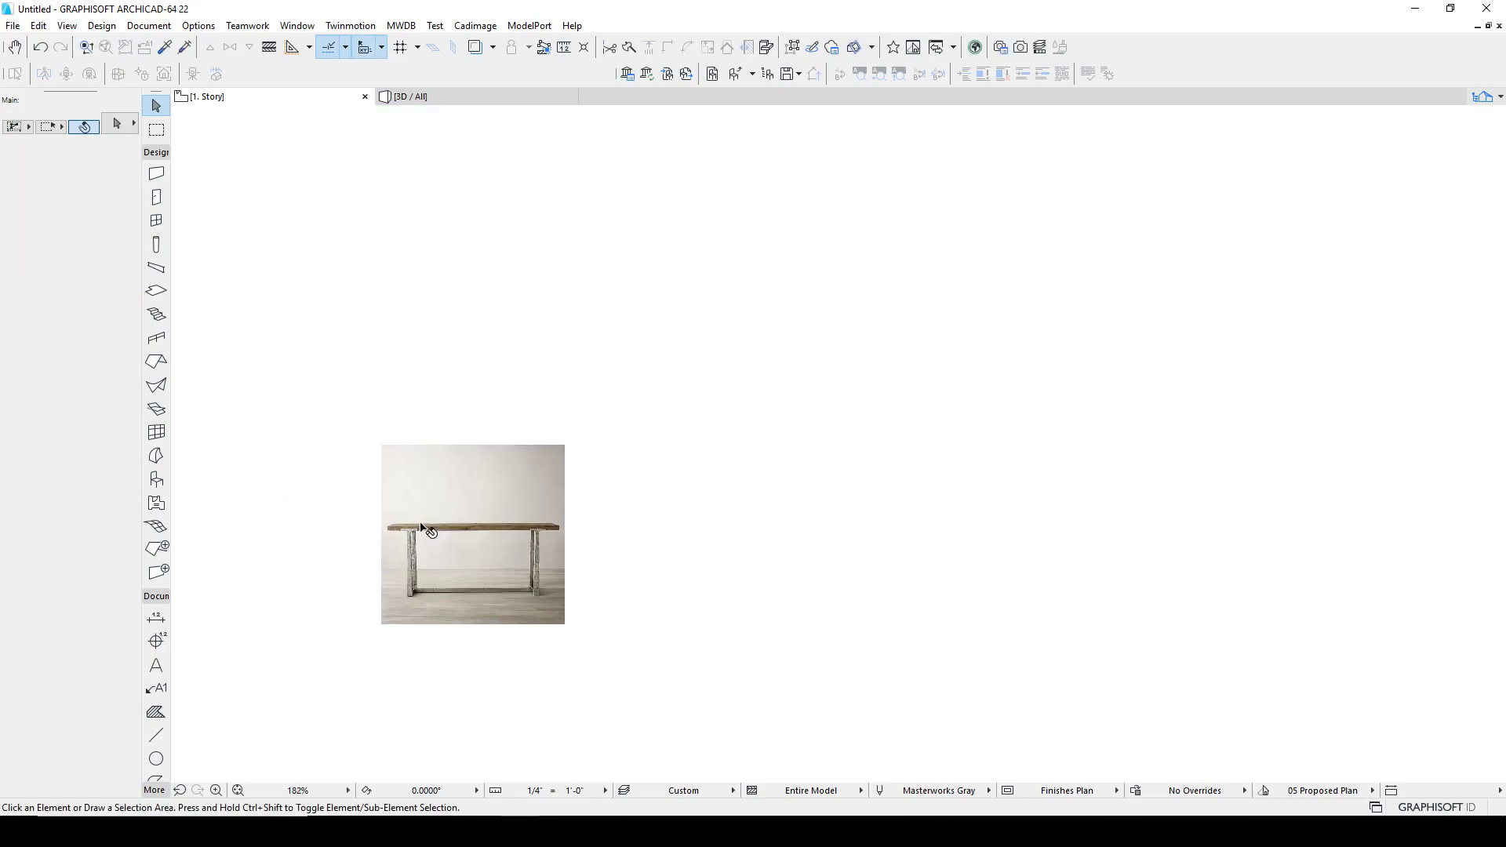
pyautogui.middleClick(473, 498)
pyautogui.middleClick(473, 498)
pyautogui.click(784, 142)
pyautogui.moveTo(783, 144); pyautogui.dragTo(738, 511)
pyautogui.click(790, 556)
pyautogui.moveTo(799, 587); pyautogui.dragTo(770, 537, button='middle')
pyautogui.scroll(10, 673, 477)
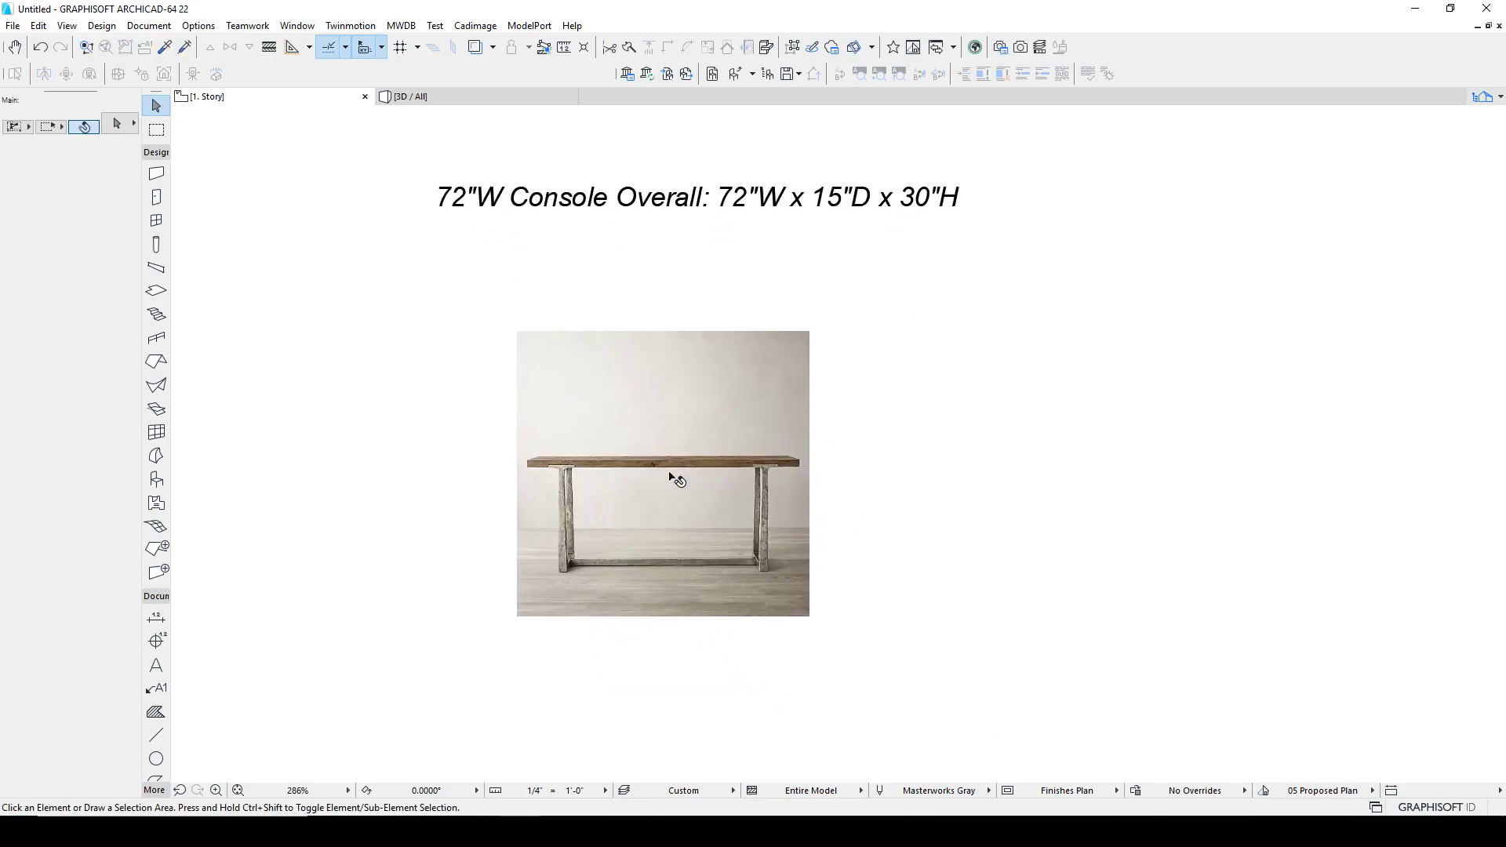
# Step: Check the tabletop's width in the photo with the Line tool
pyautogui.press('l')
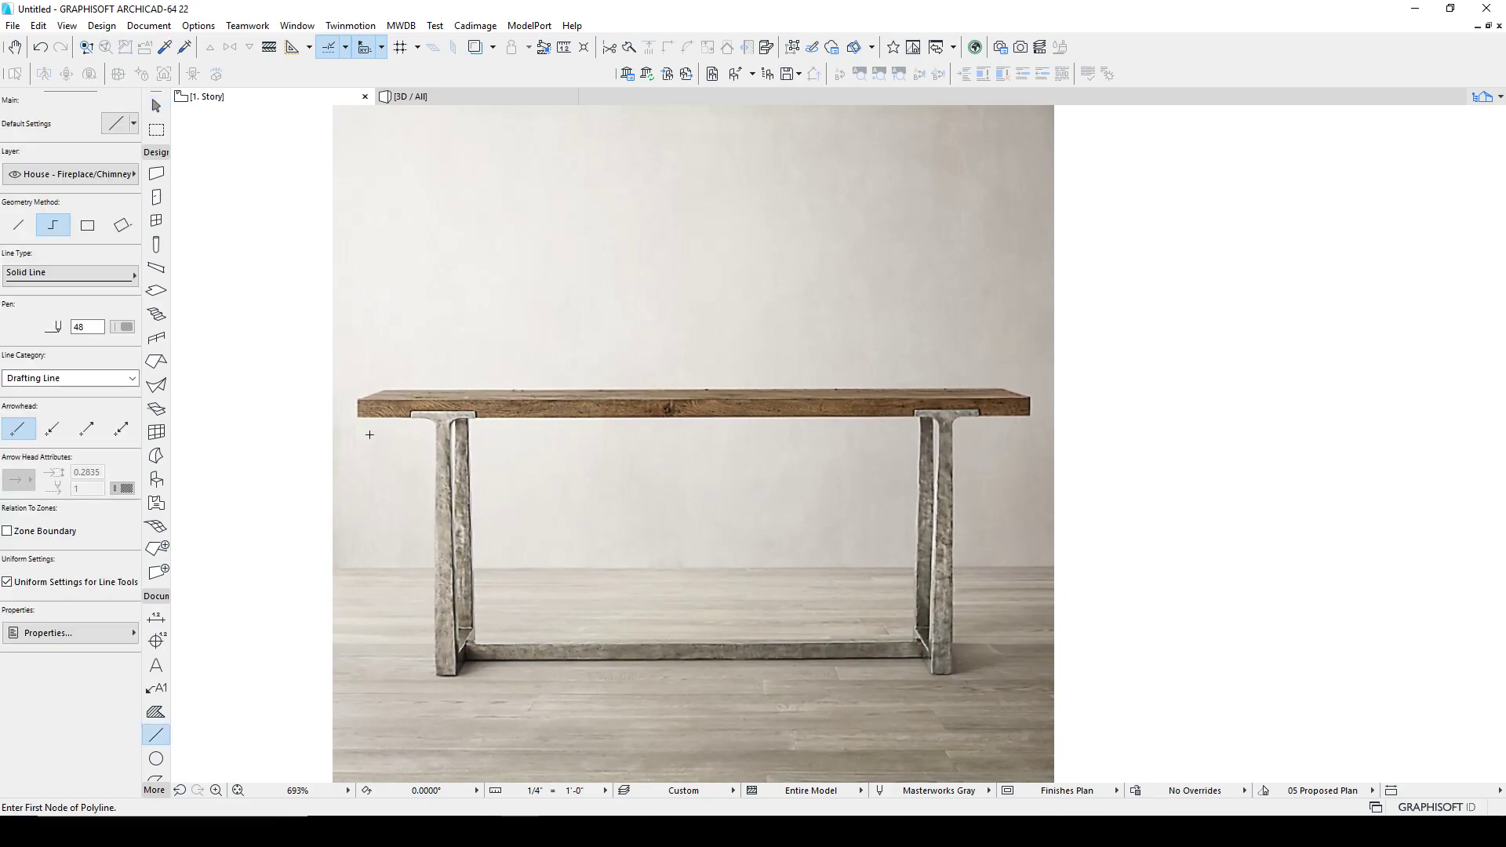
pyautogui.click(357, 406)
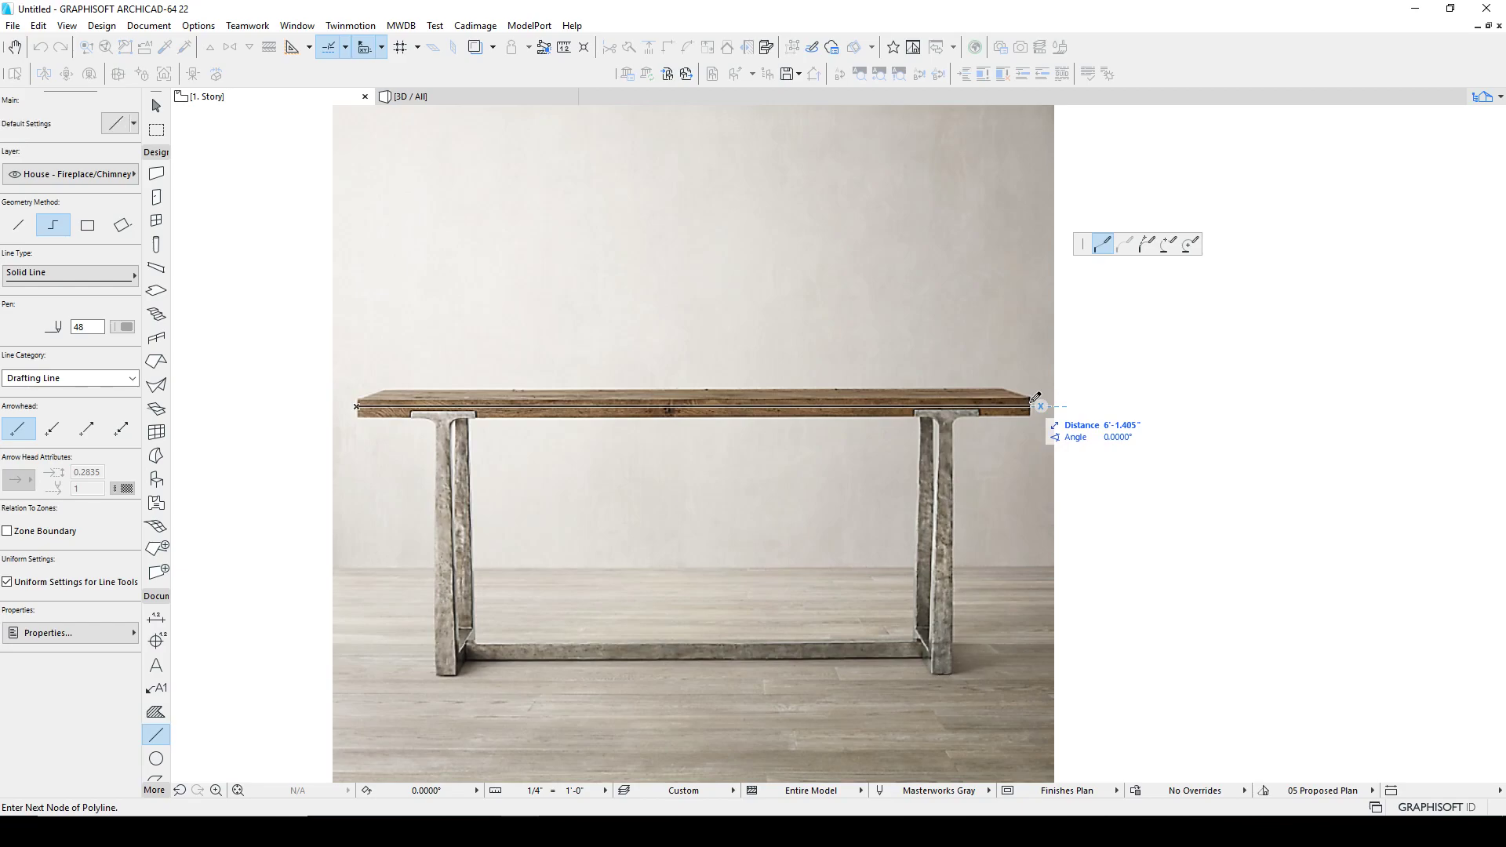
pyautogui.press('Escape')
pyautogui.press('Escape')
# Step: Select the Slab tool and set its thickness to 2" and its top elevation to 30"
pyautogui.scroll(-5, 694, 430)
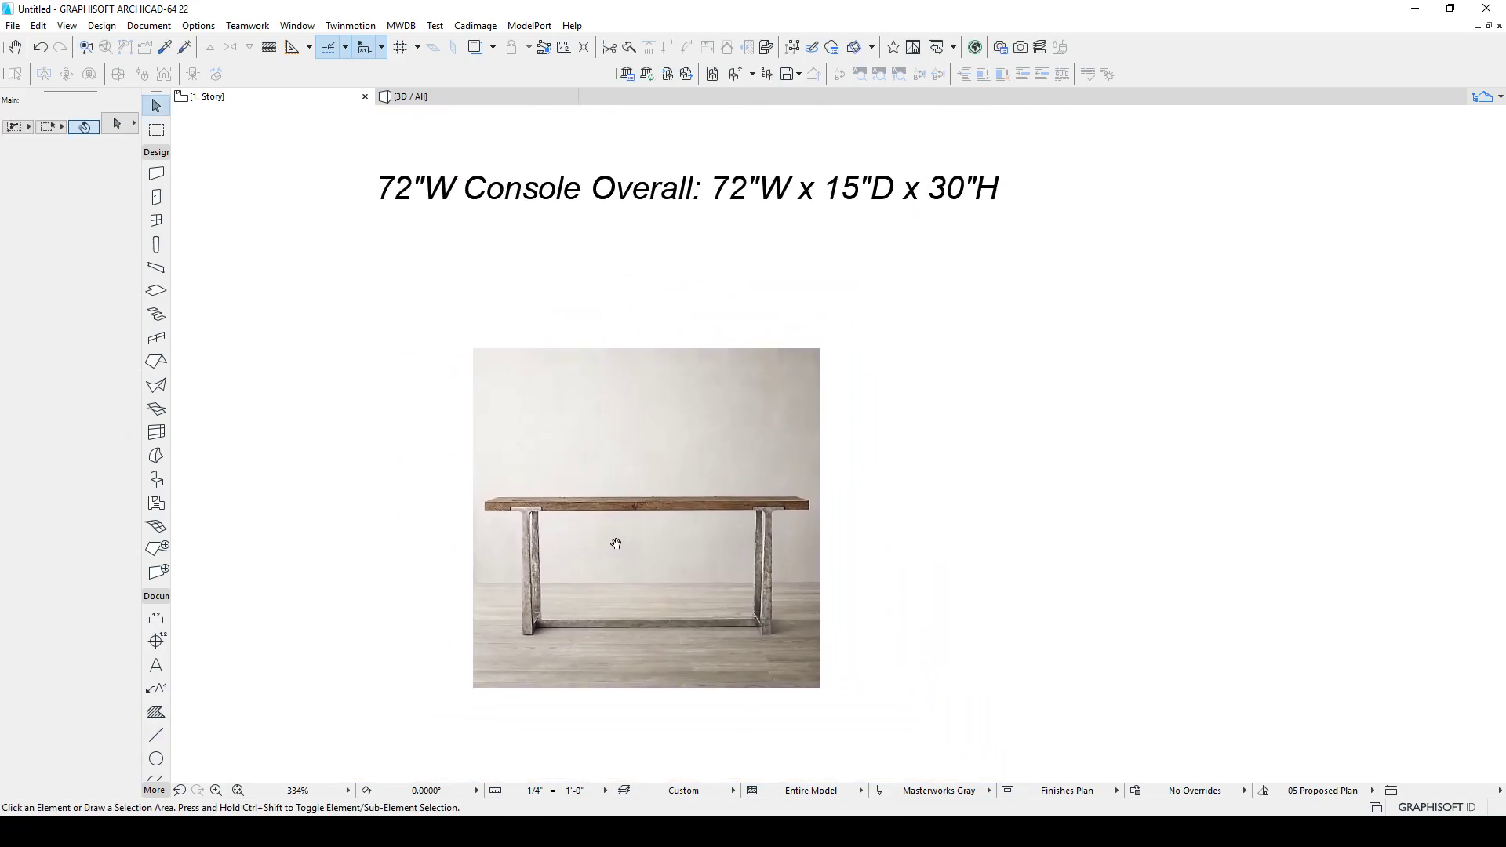
pyautogui.moveTo(709, 429); pyautogui.dragTo(638, 427, button='middle')
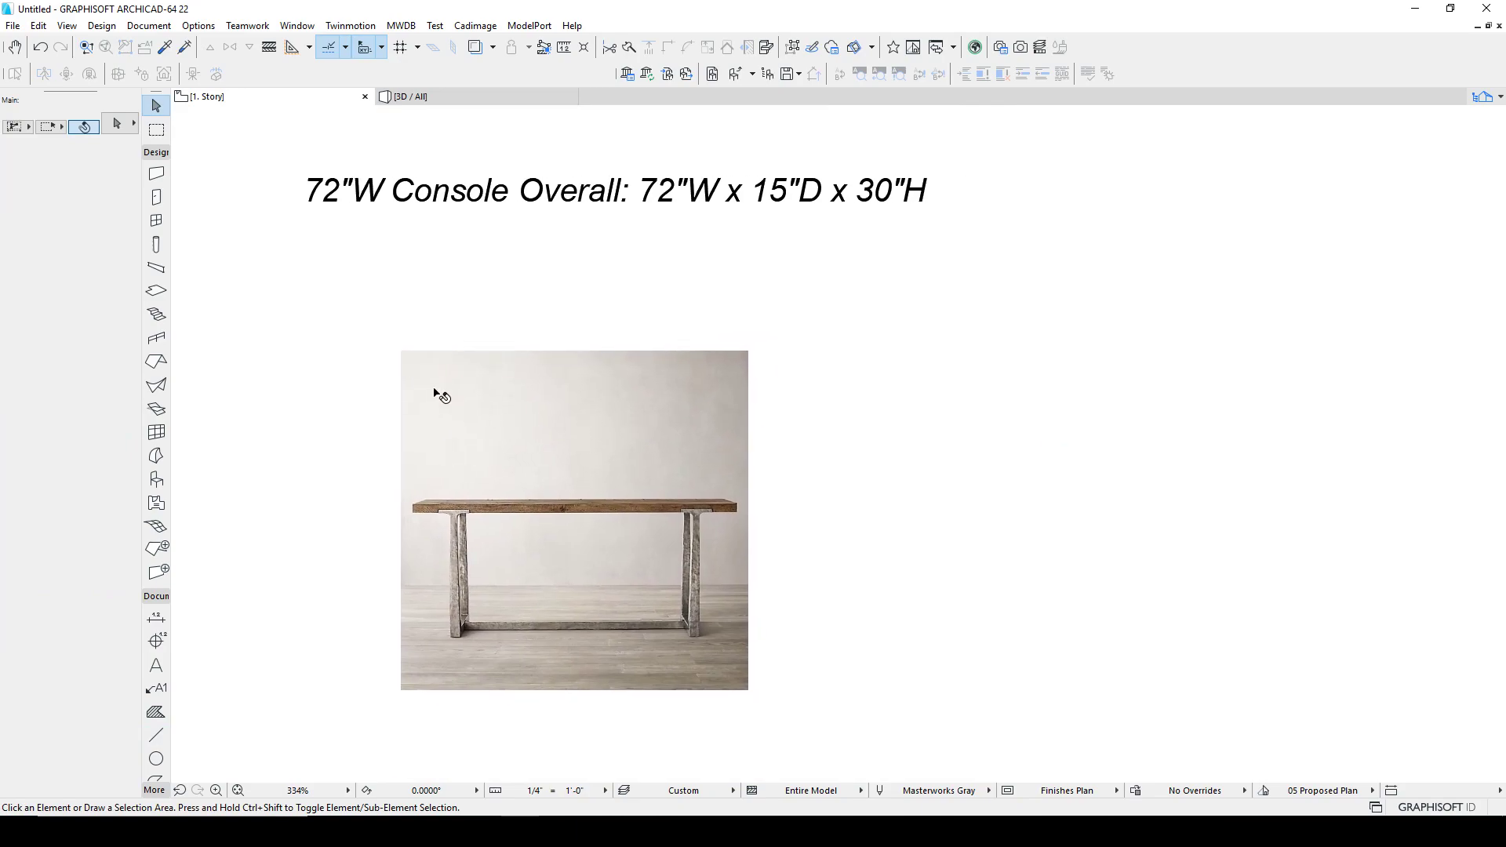
pyautogui.click(156, 290)
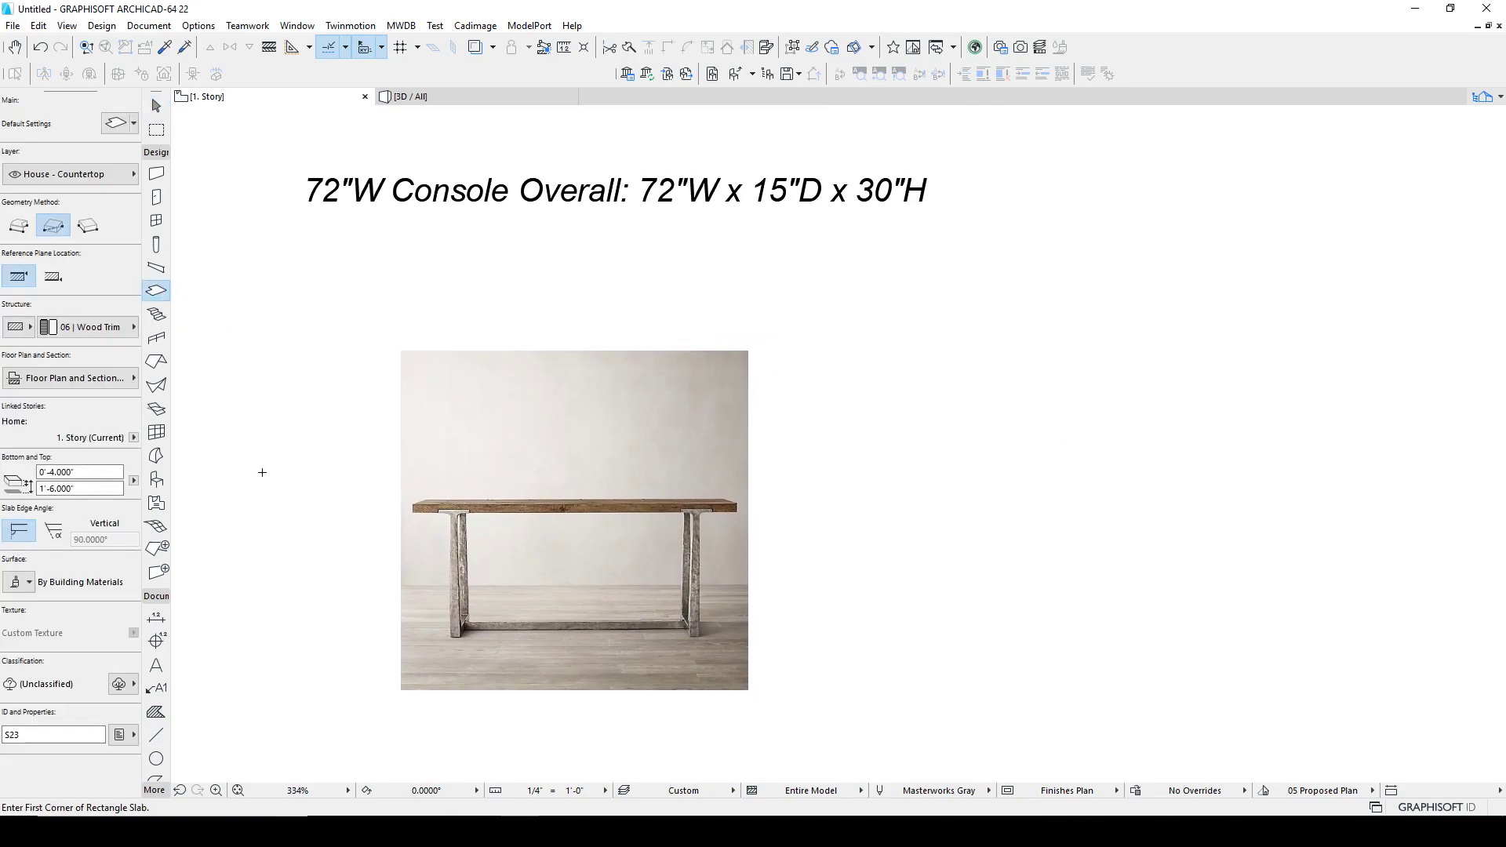
pyautogui.click(78, 471)
pyautogui.write("2'")
pyautogui.press('Tab')
pyautogui.write('30"')
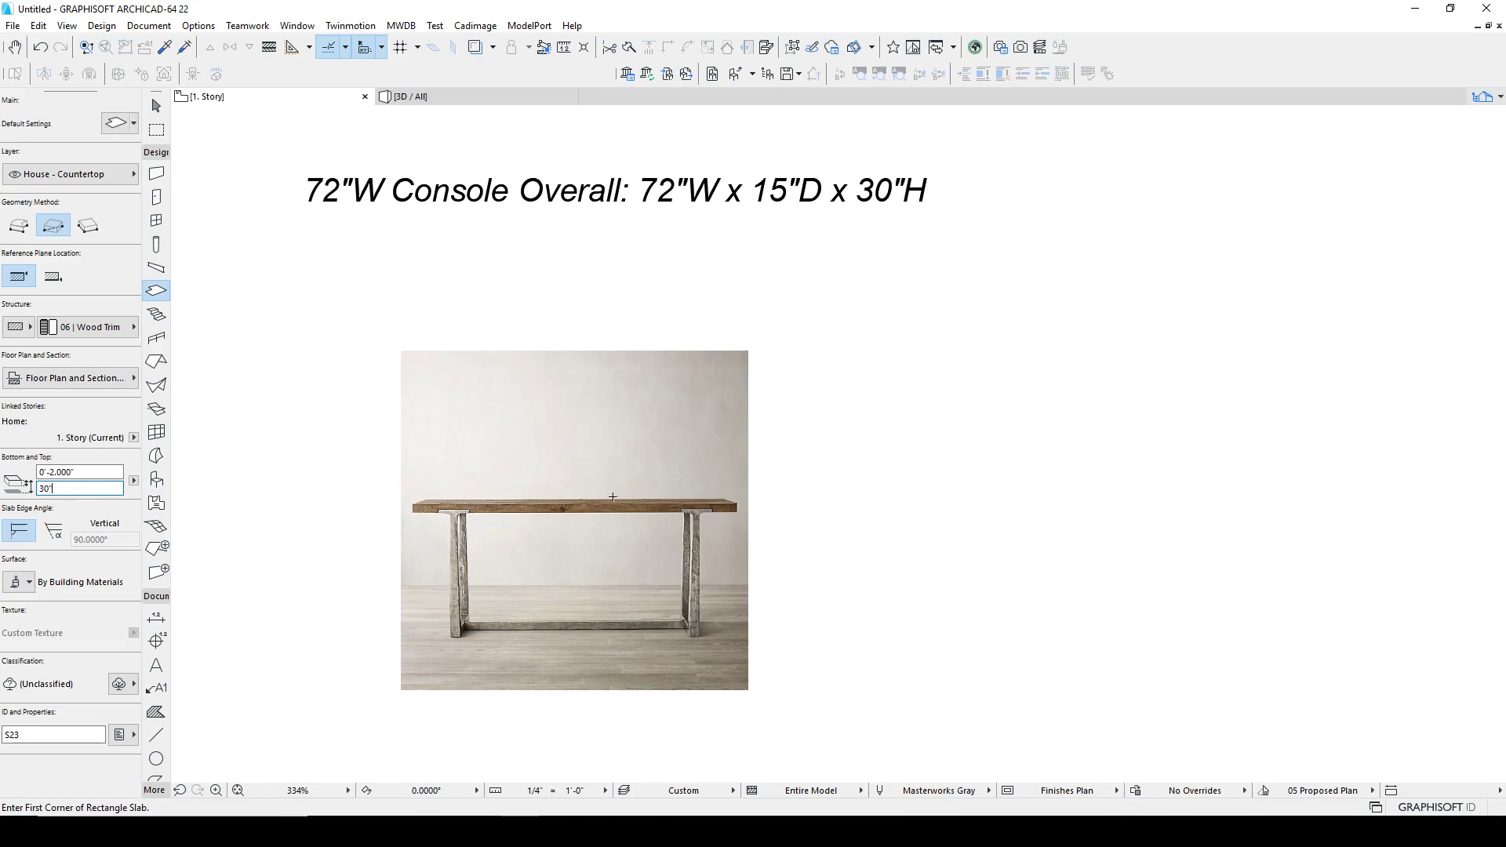
pyautogui.press('Return')
# Step: Draw a rectangular tabletop slab 72" wide and 15" deep beside the photo
pyautogui.click(889, 441)
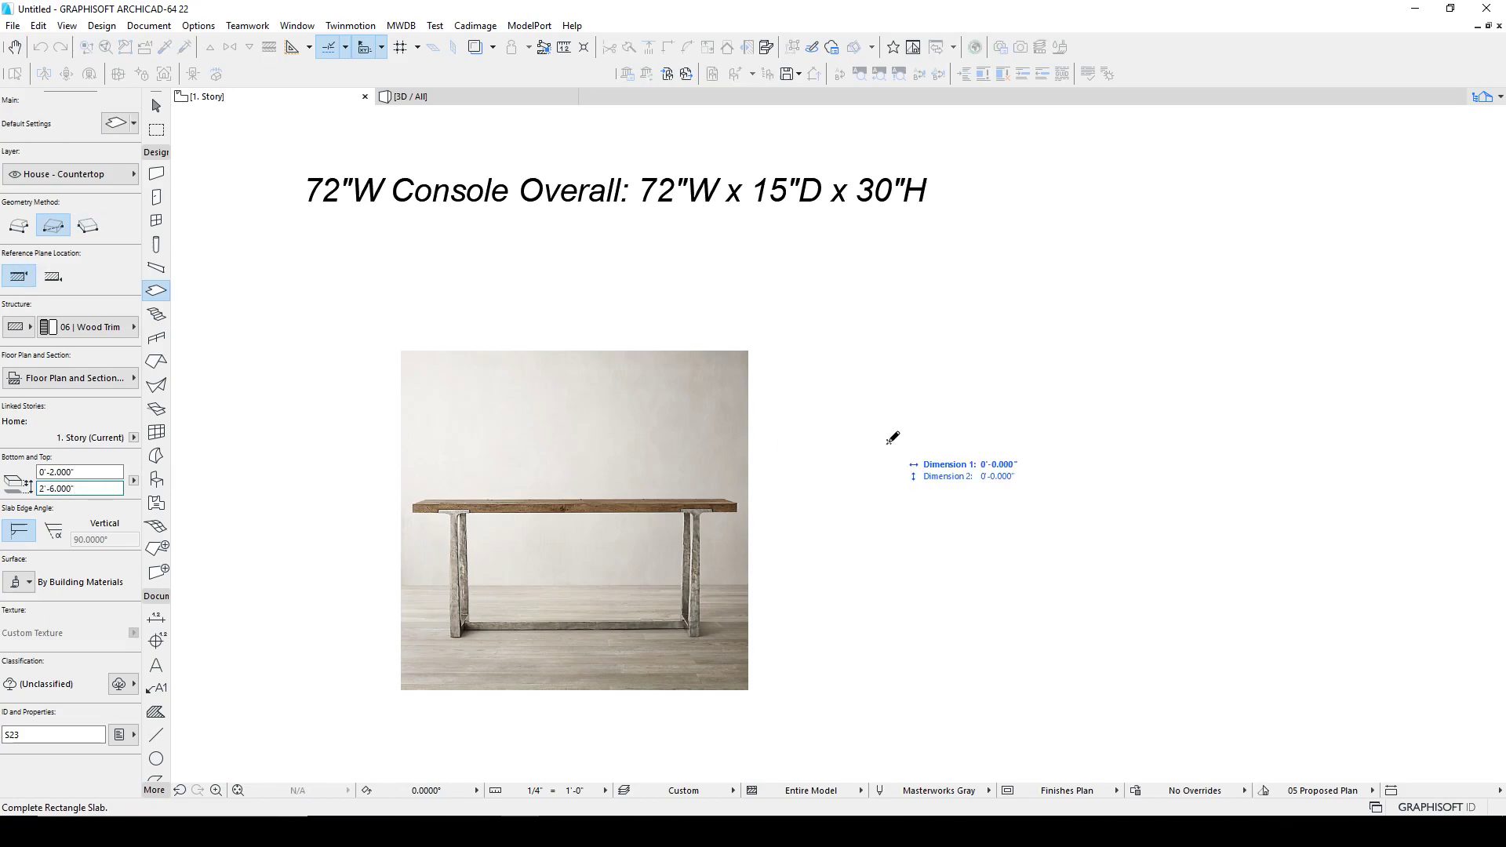
pyautogui.write('7')
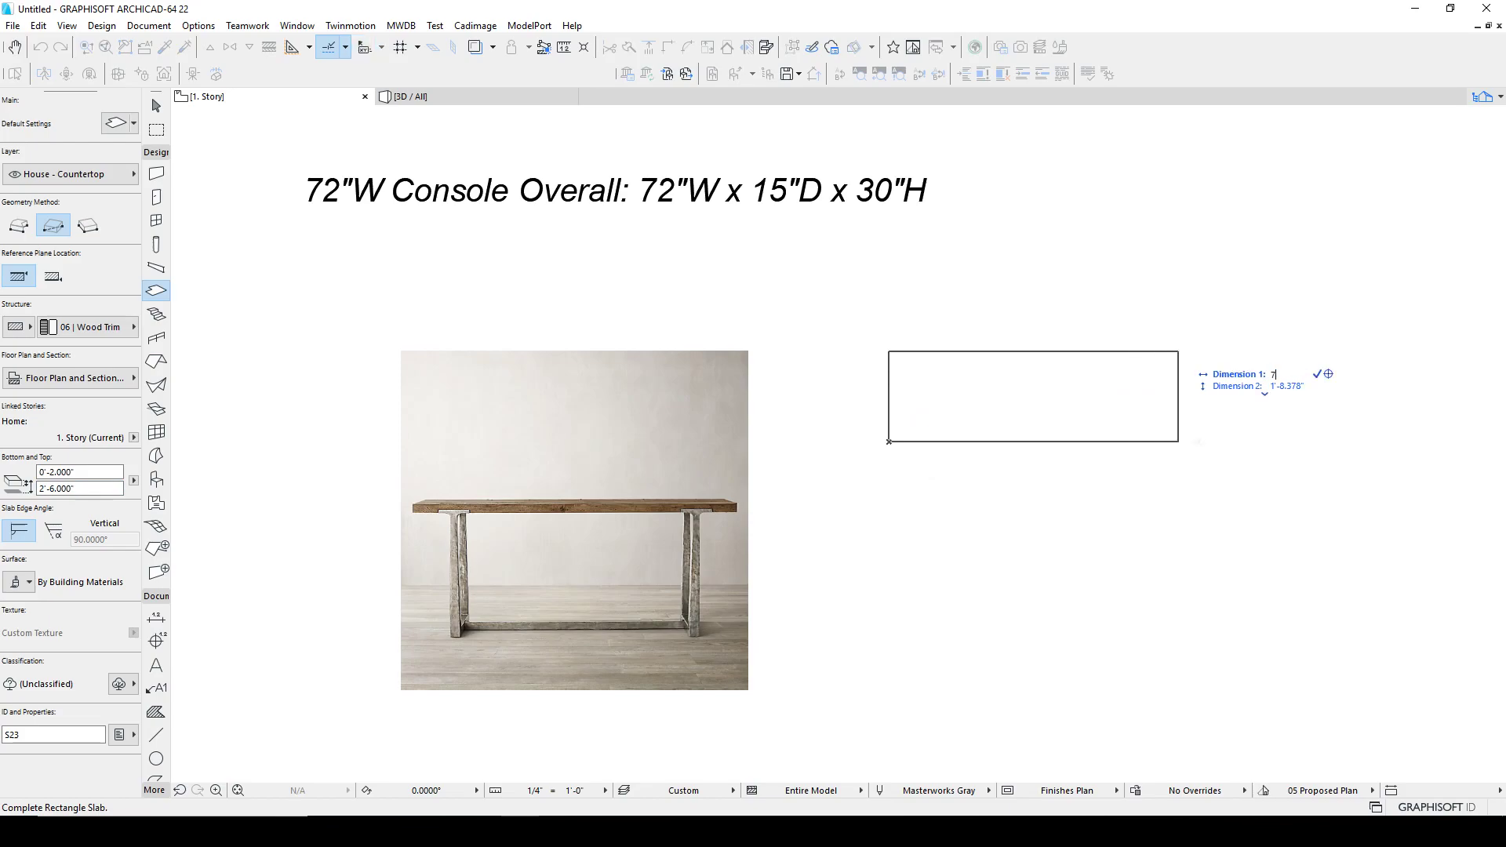
pyautogui.write('2"')
pyautogui.press('Tab')
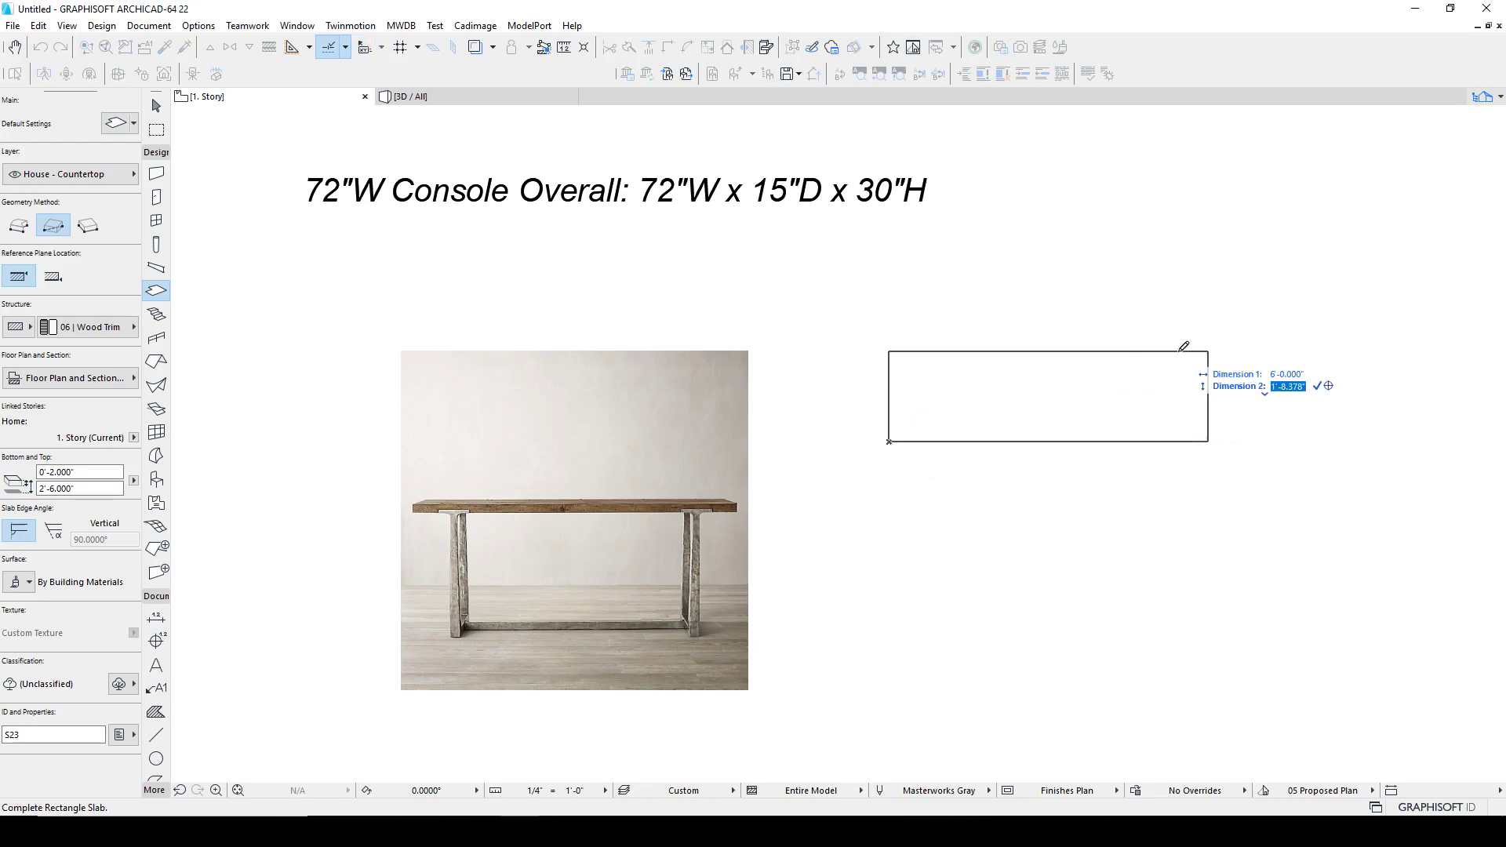
pyautogui.write('15')
pyautogui.press('Return')
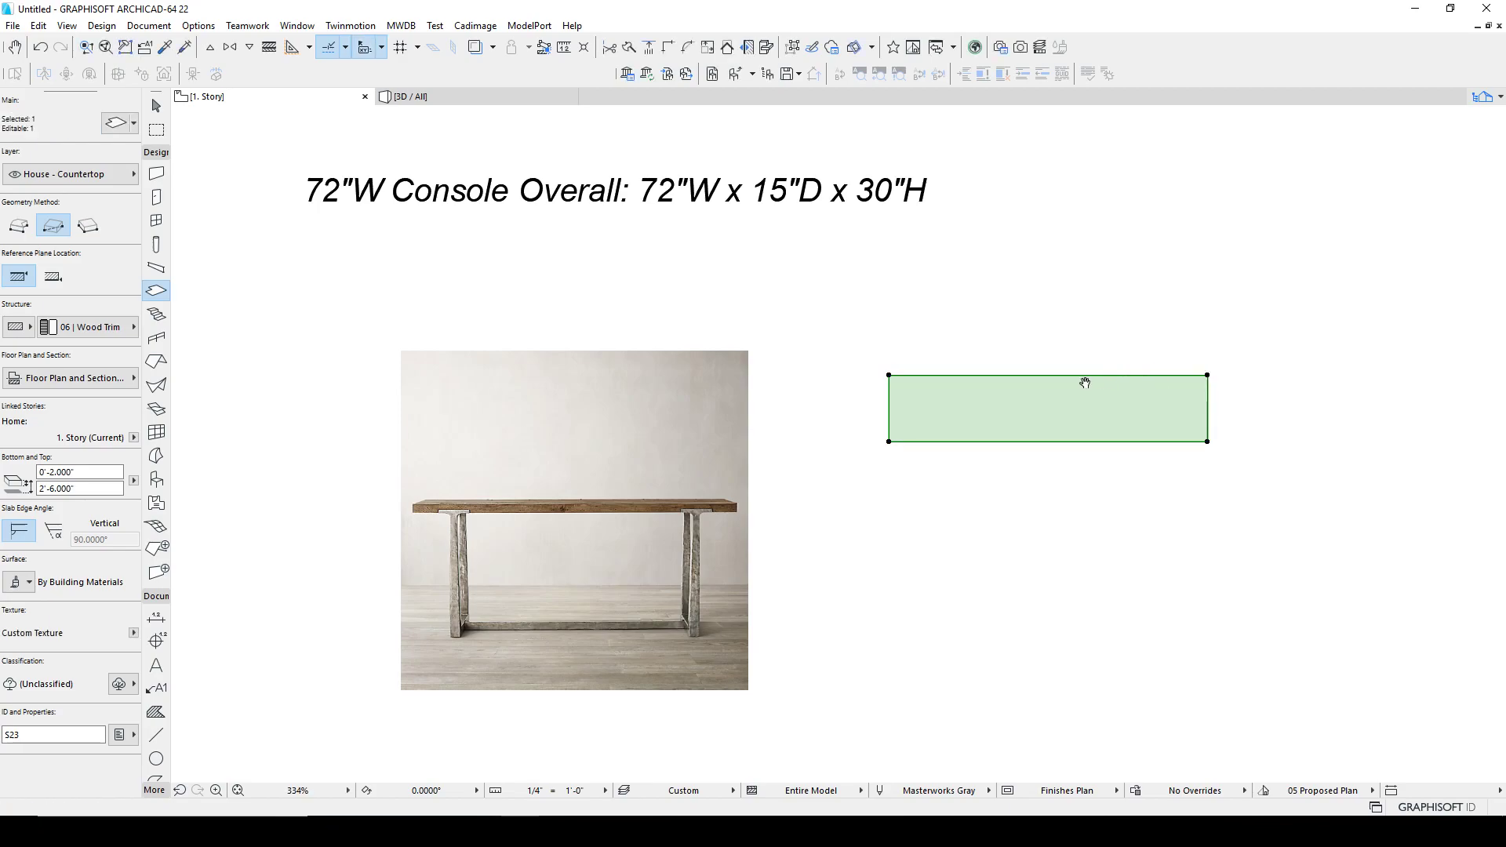
# Step: Draw a larger rectangular slab around the tabletop to serve as a floor
pyautogui.moveTo(1101, 383); pyautogui.dragTo(931, 382, button='middle')
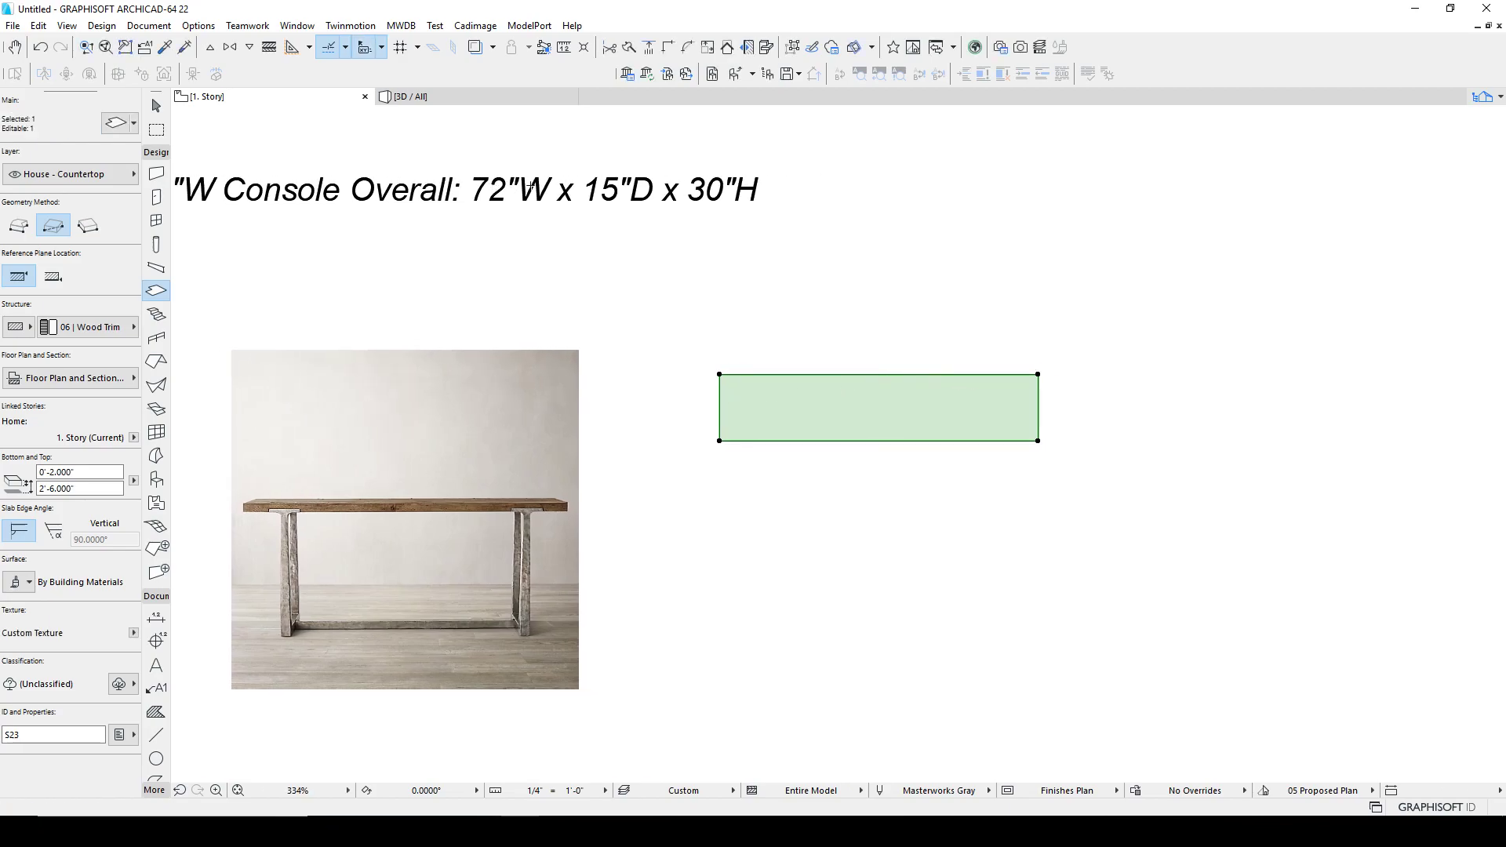
pyautogui.press('Escape')
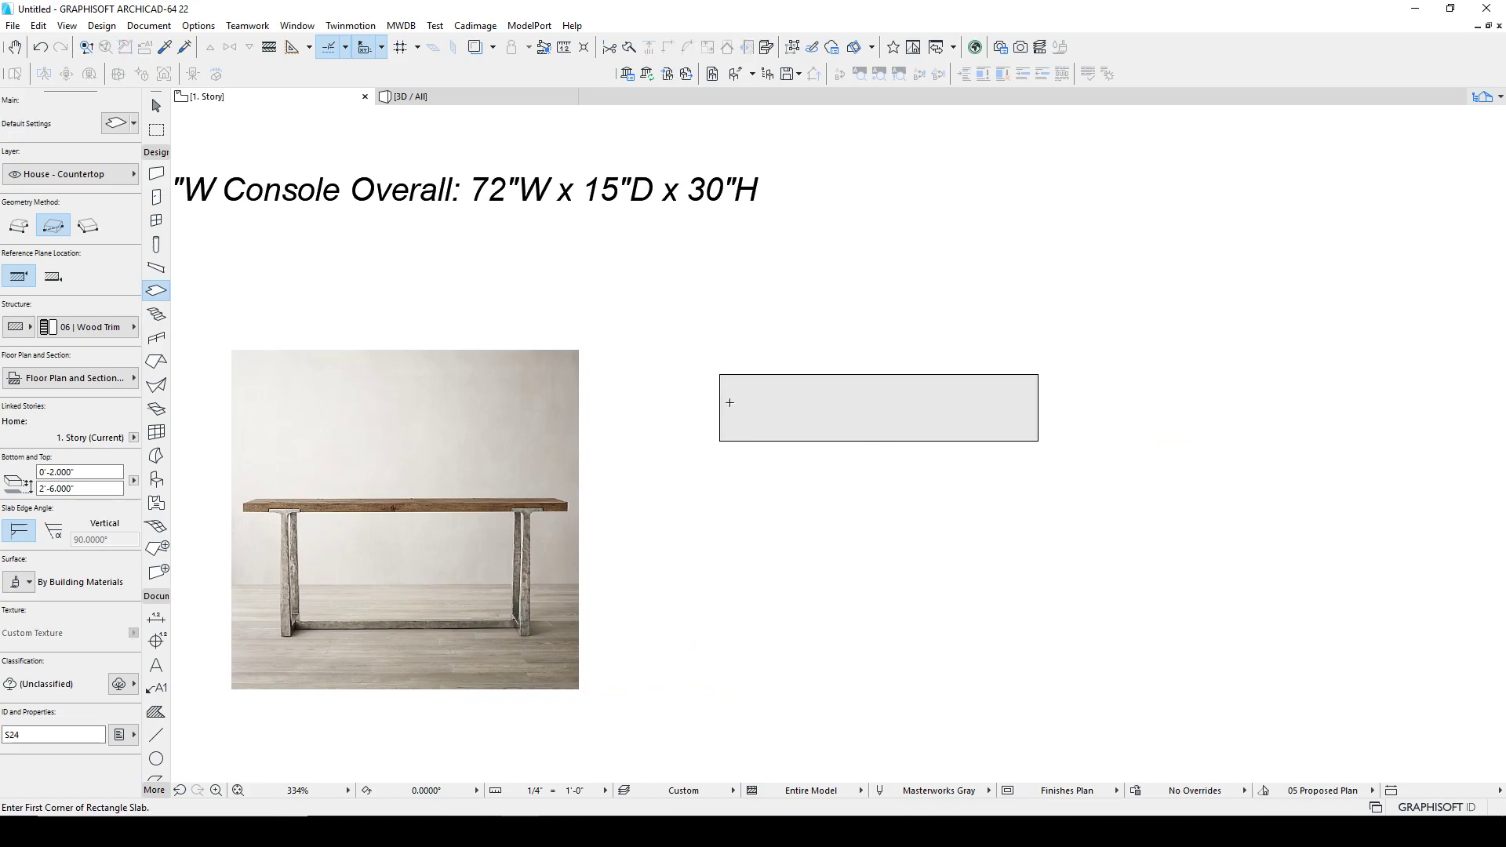
pyautogui.click(667, 268)
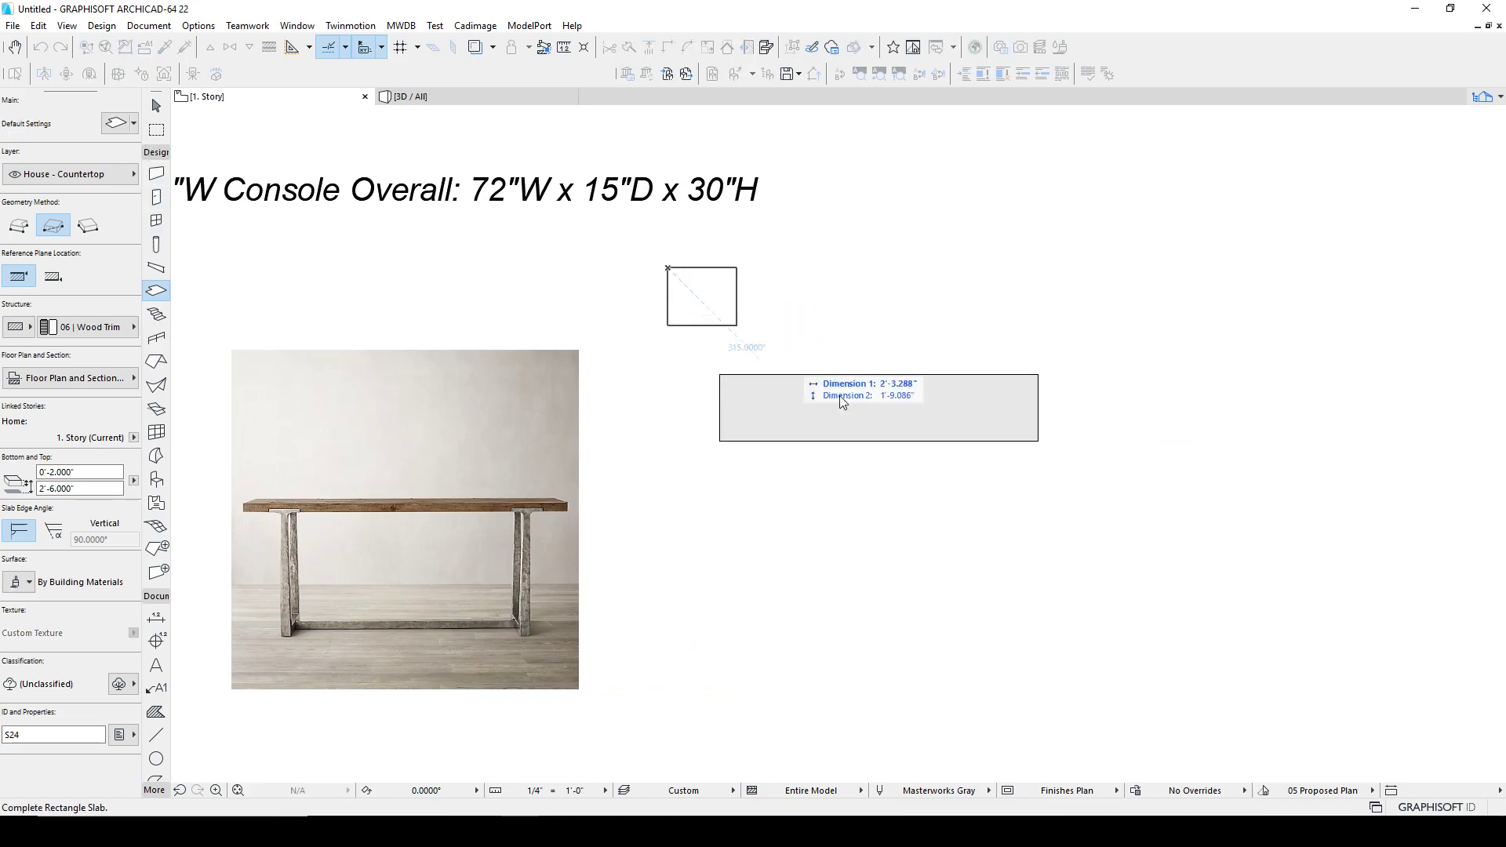
pyautogui.click(1092, 548)
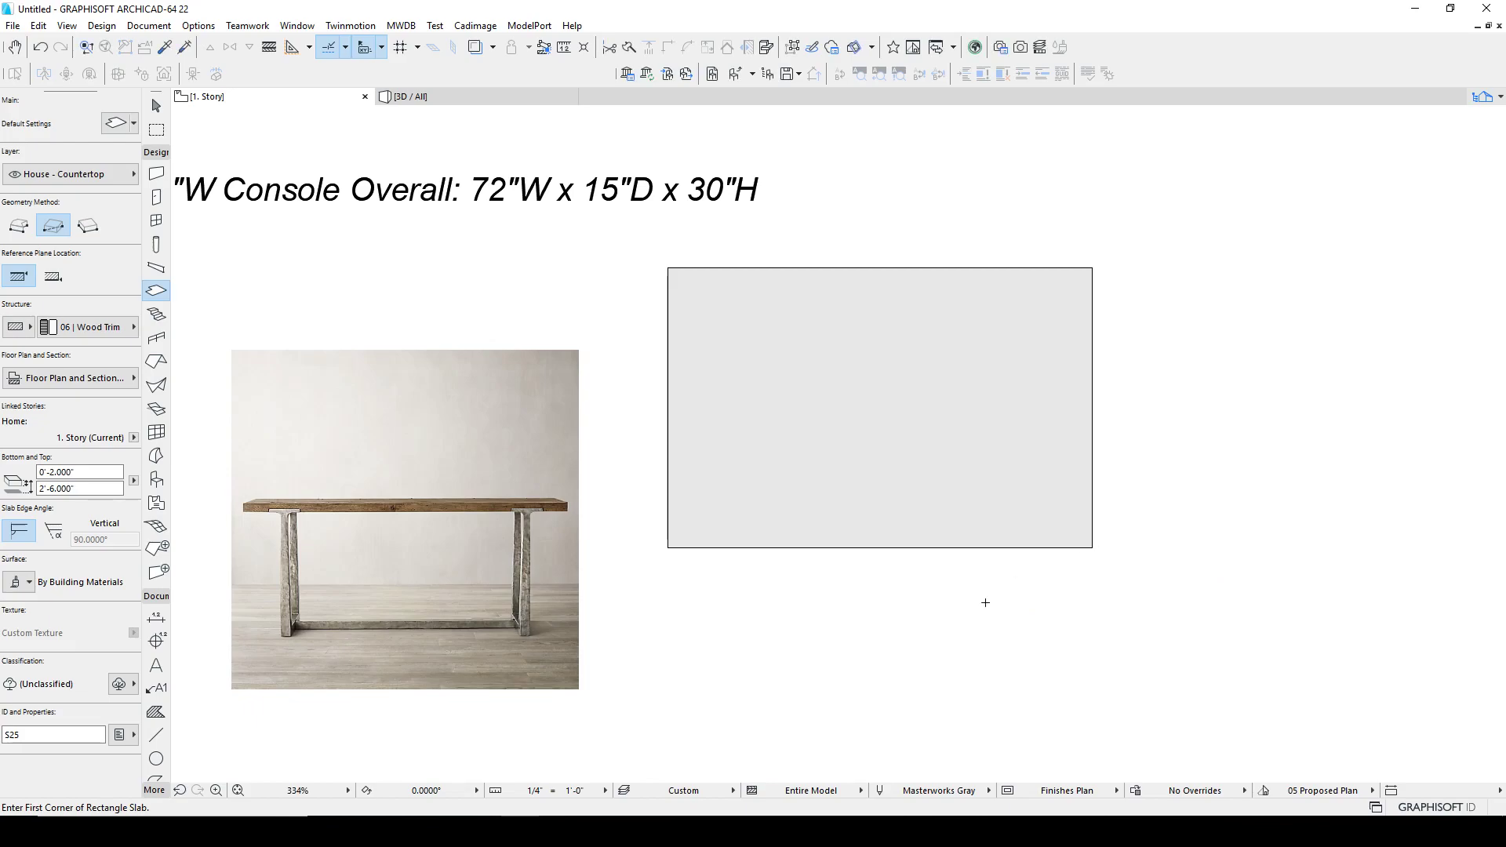
pyautogui.press('shift')
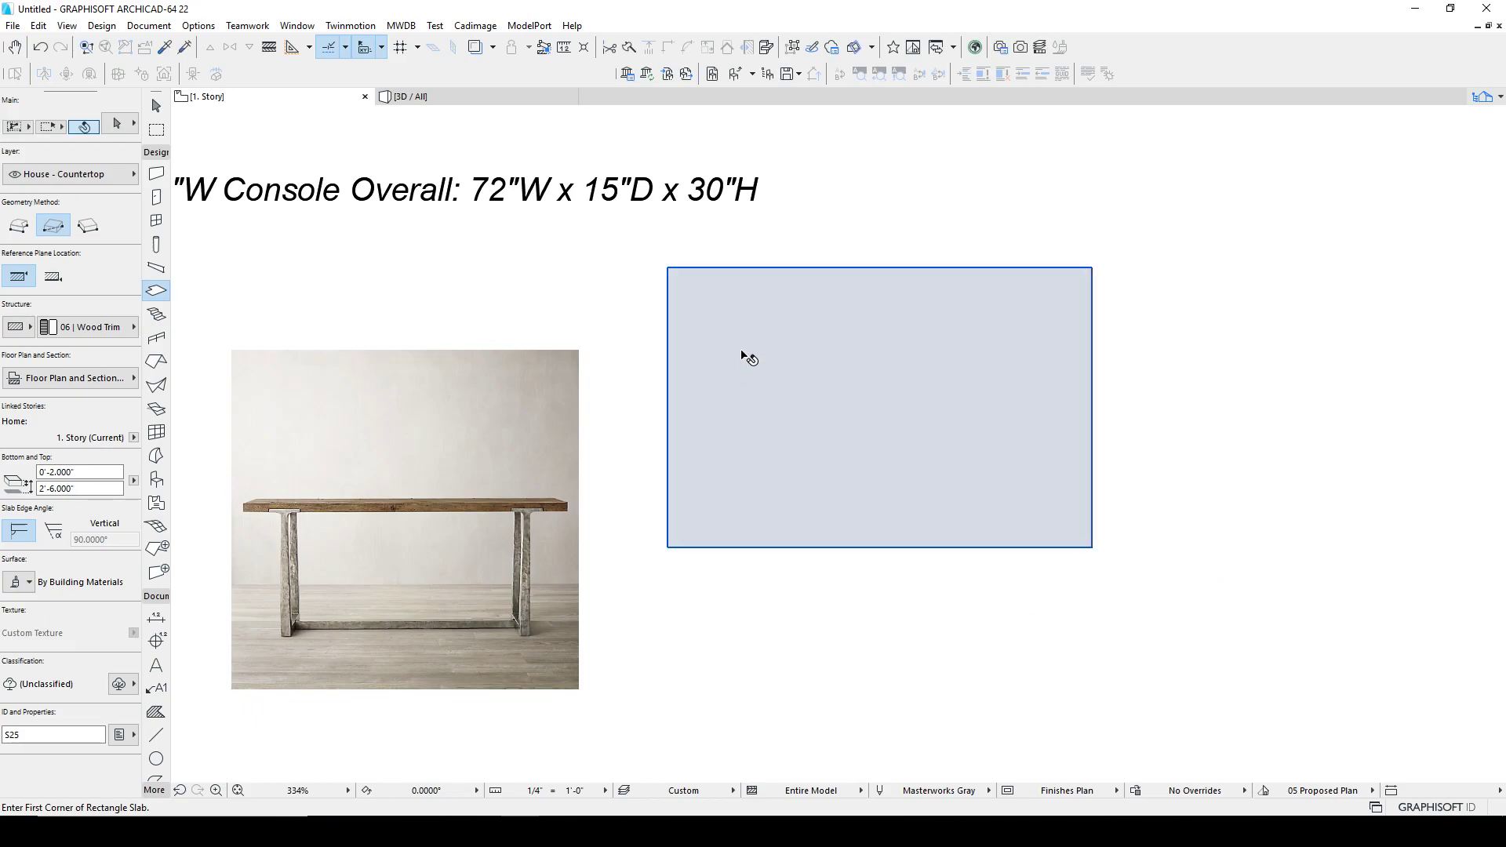
pyautogui.click(631, 320)
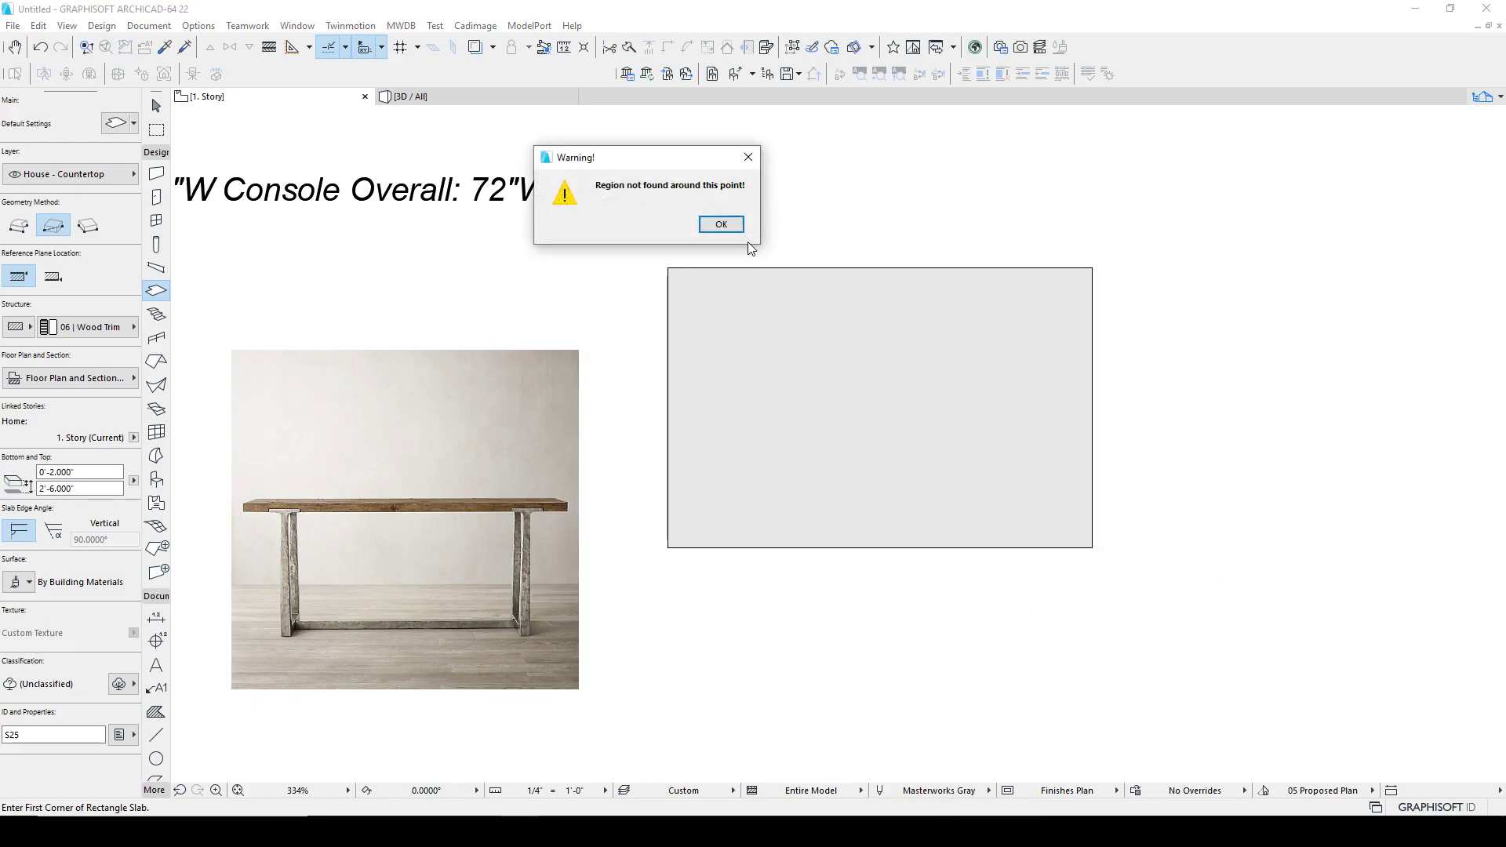
pyautogui.click(716, 222)
pyautogui.keyDown('shift'); pyautogui.moveTo(646, 321); pyautogui.dragTo(1191, 509); pyautogui.keyUp('shift')
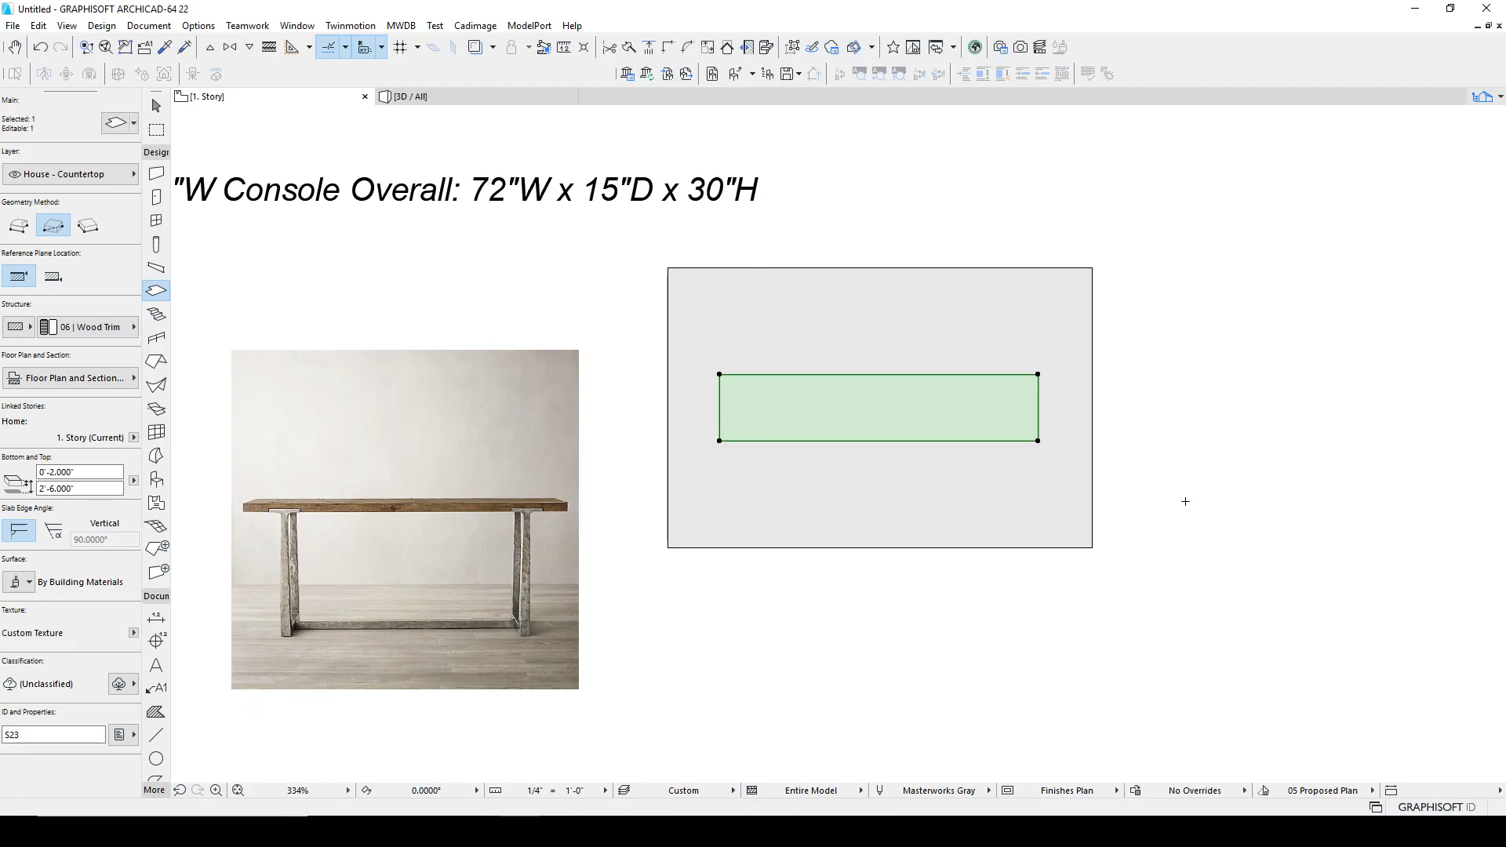
pyautogui.press('Escape')
pyautogui.press('Escape')
# Step: Set the floor slab's top elevation to 0 and its thickness to 1"
pyautogui.click(907, 302)
pyautogui.click(110, 486)
pyautogui.write('0-')
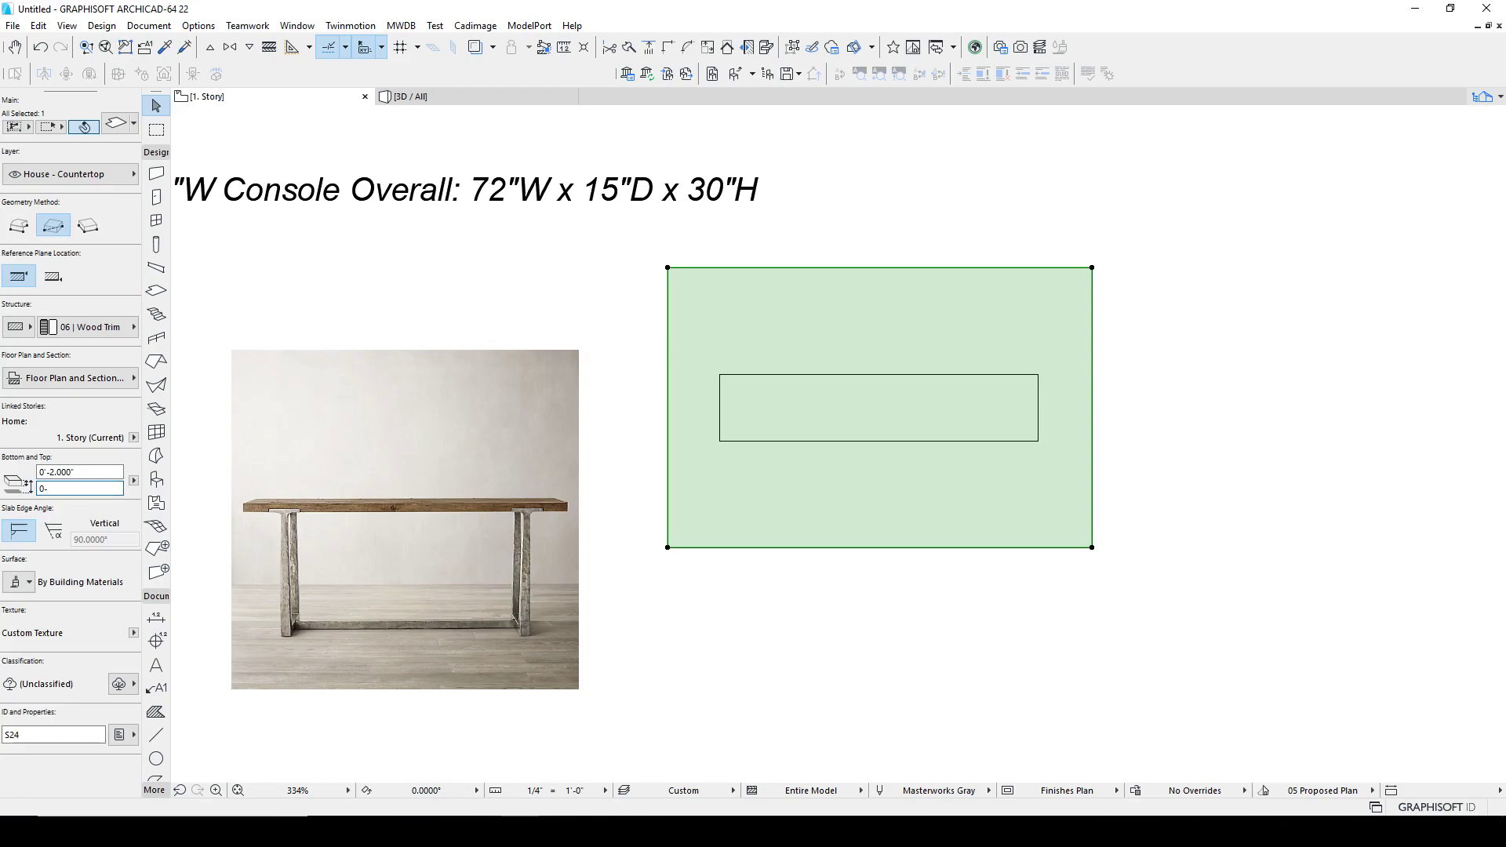
pyautogui.click(78, 472)
pyautogui.write('1')
pyautogui.press('Tab')
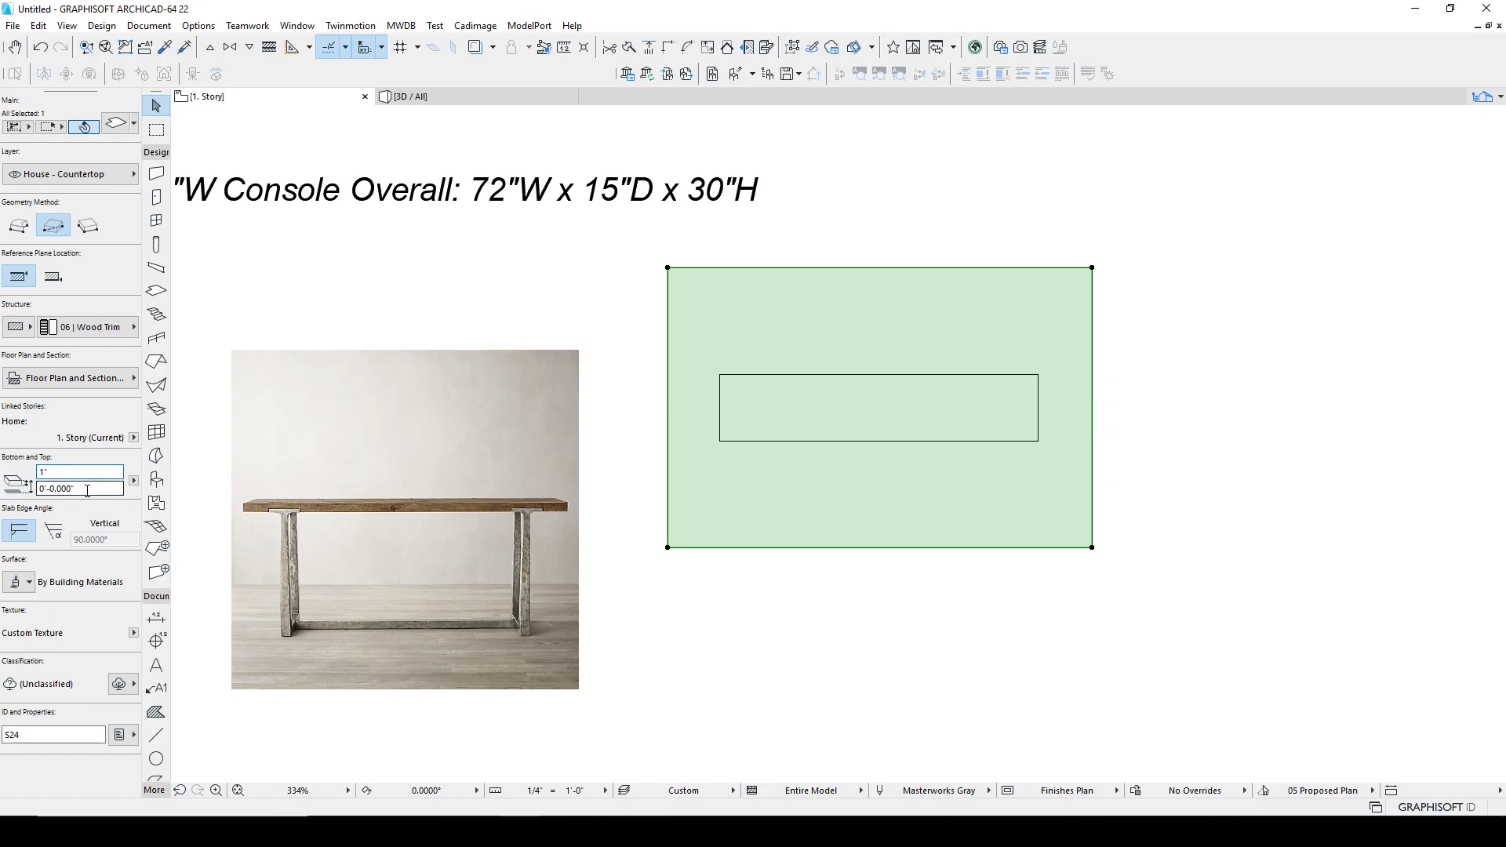
pyautogui.click(957, 725)
# Step: Switch to the 3D view and orbit around the tabletop and floor slabs
pyautogui.click(487, 95)
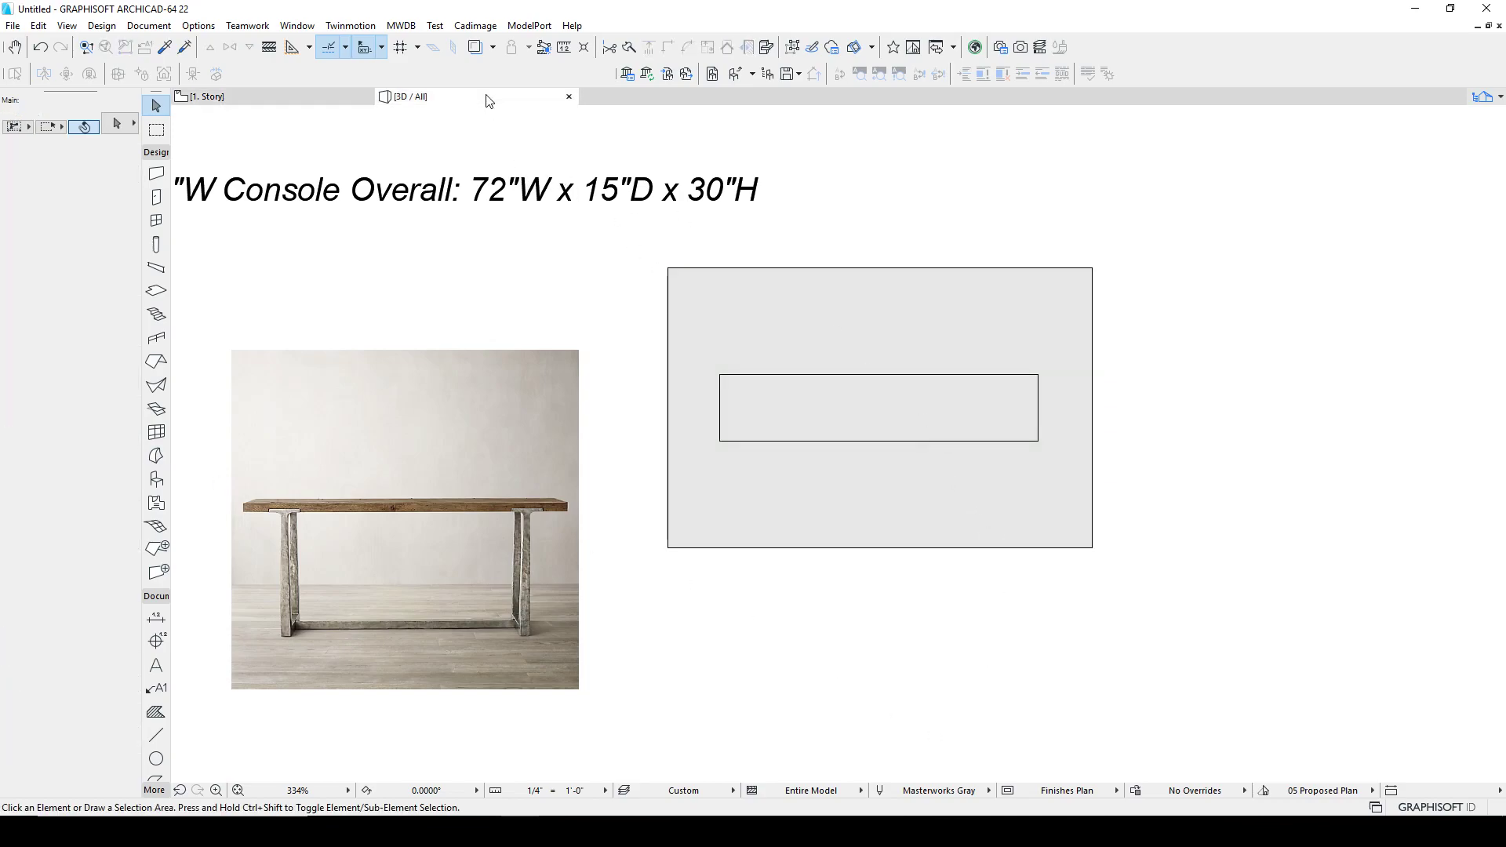
pyautogui.keyDown('shift'); pyautogui.moveTo(860, 461); pyautogui.dragTo(769, 421, button='middle'); pyautogui.keyUp('shift')
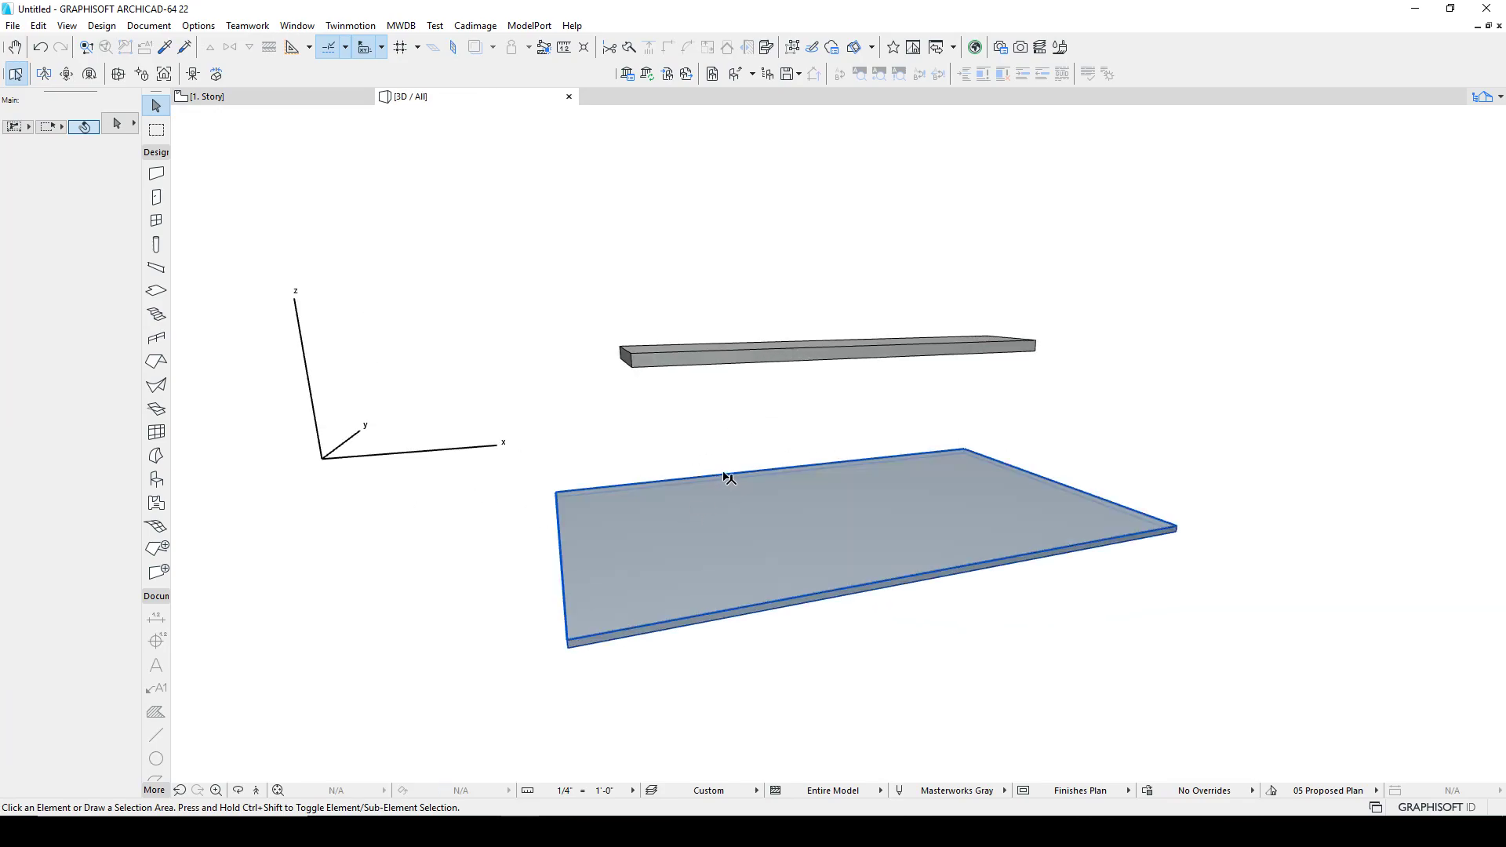
pyautogui.keyDown('shift'); pyautogui.moveTo(830, 507); pyautogui.dragTo(665, 386, button='middle'); pyautogui.keyUp('shift')
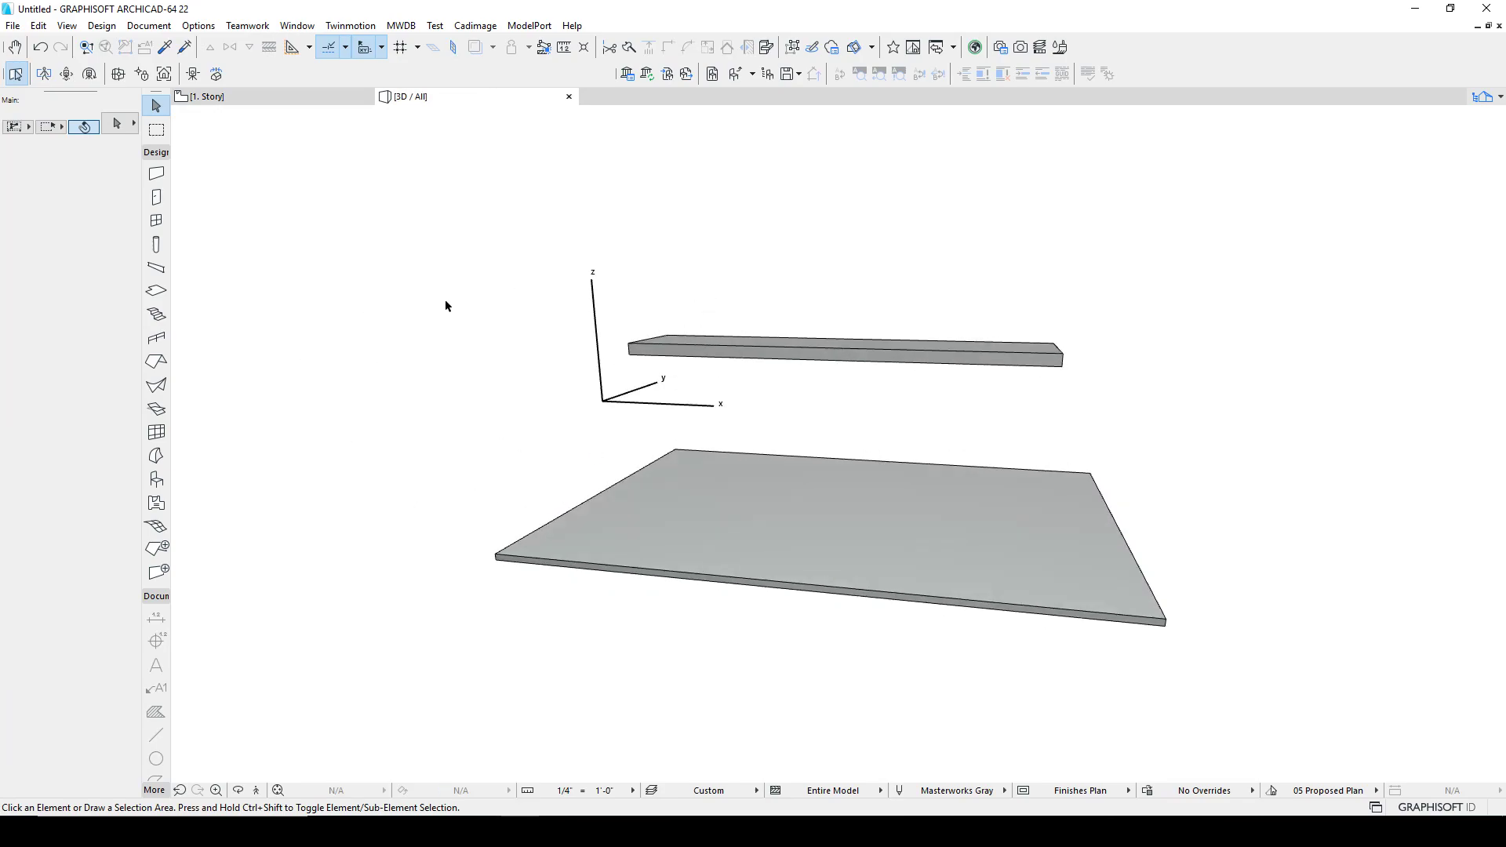
# Step: Give the floor slab a 12.5% cover fill with a light beige cover fill pen
pyautogui.click(279, 96)
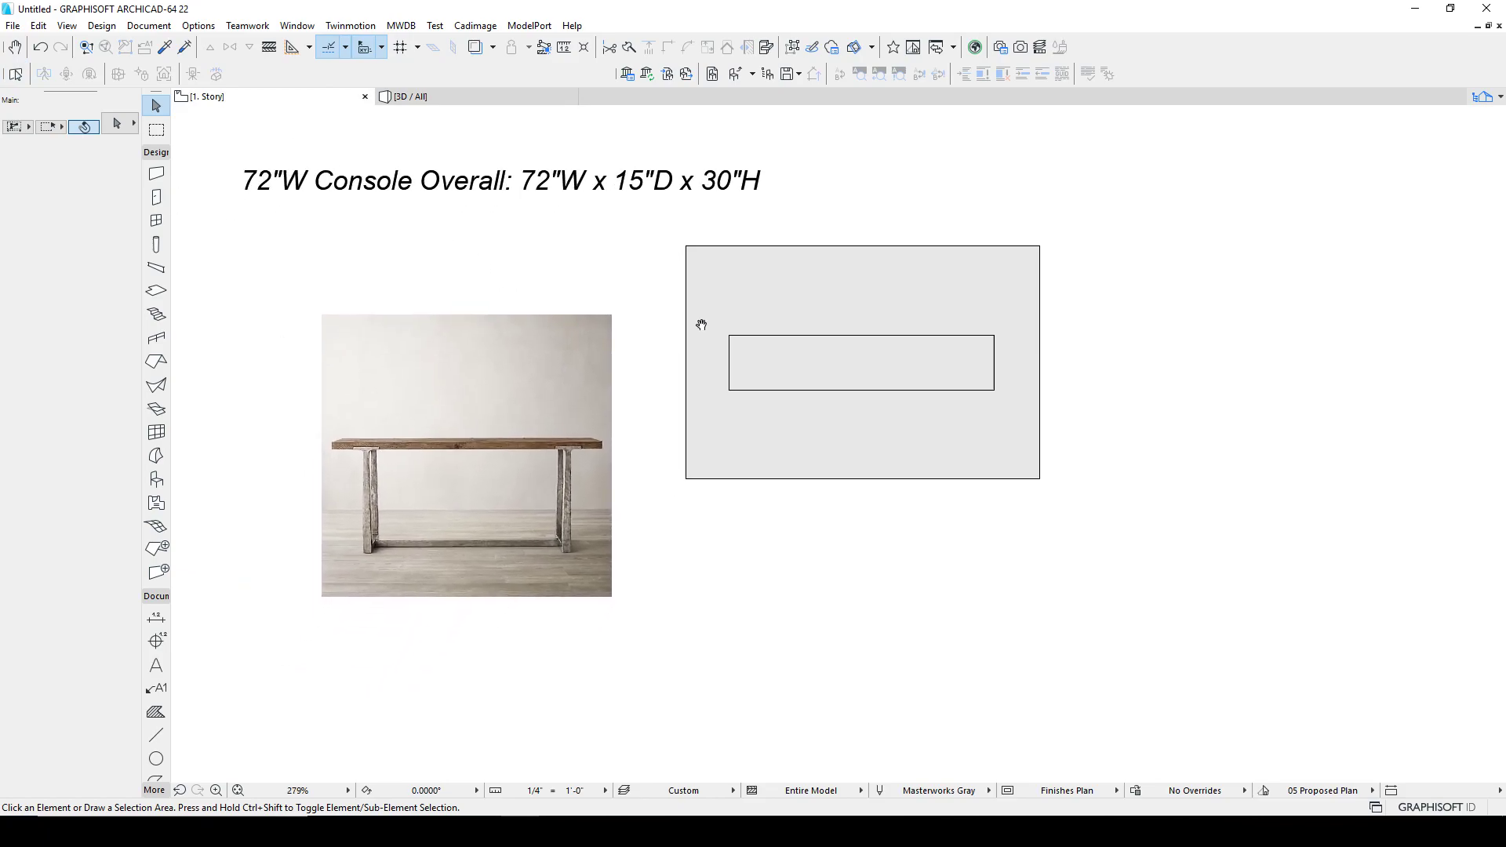
pyautogui.click(742, 342)
pyautogui.click(747, 290)
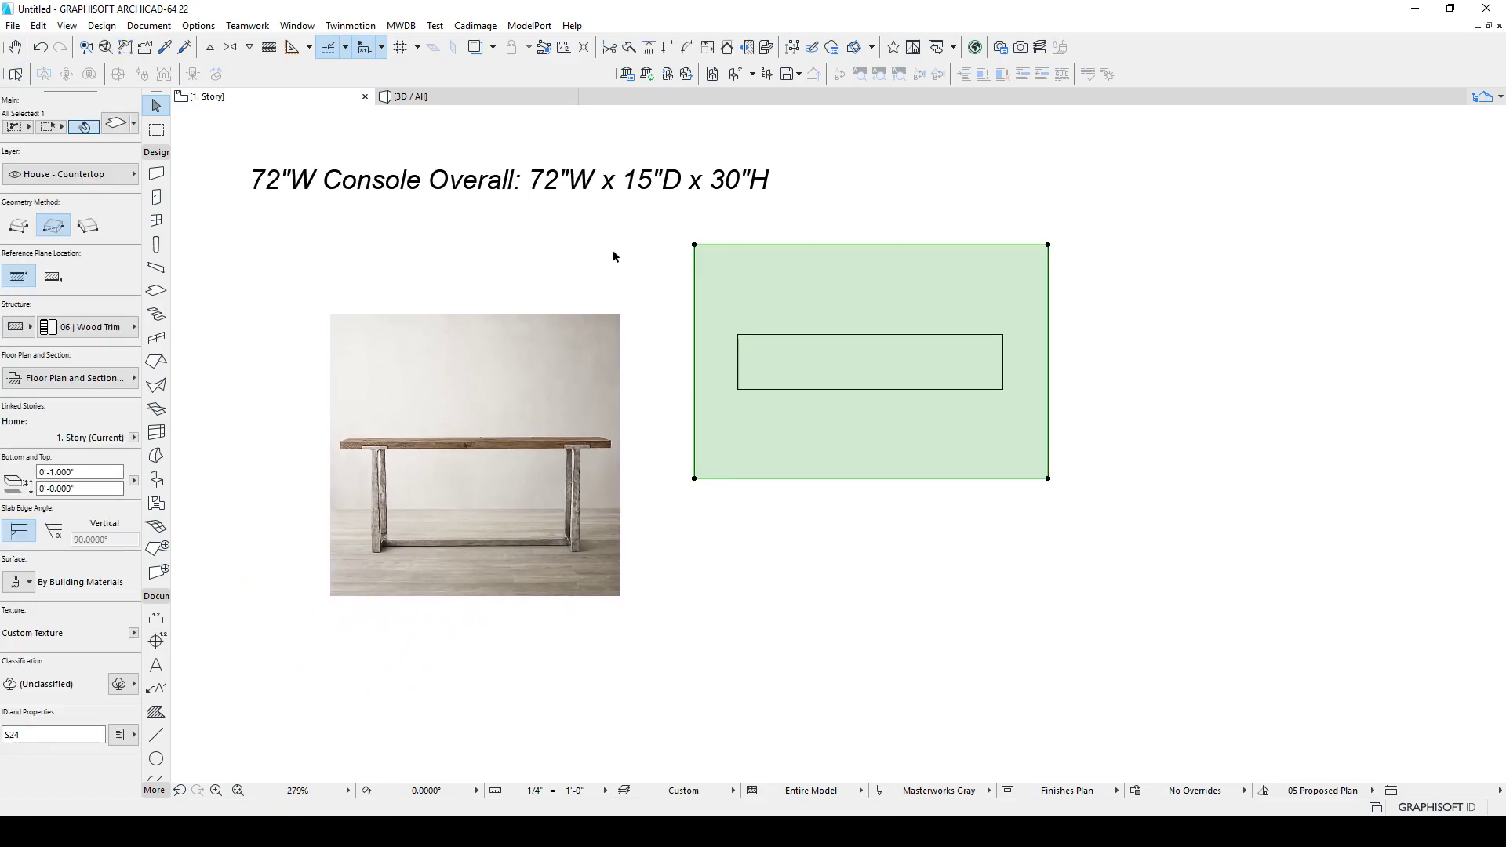
pyautogui.click(117, 123)
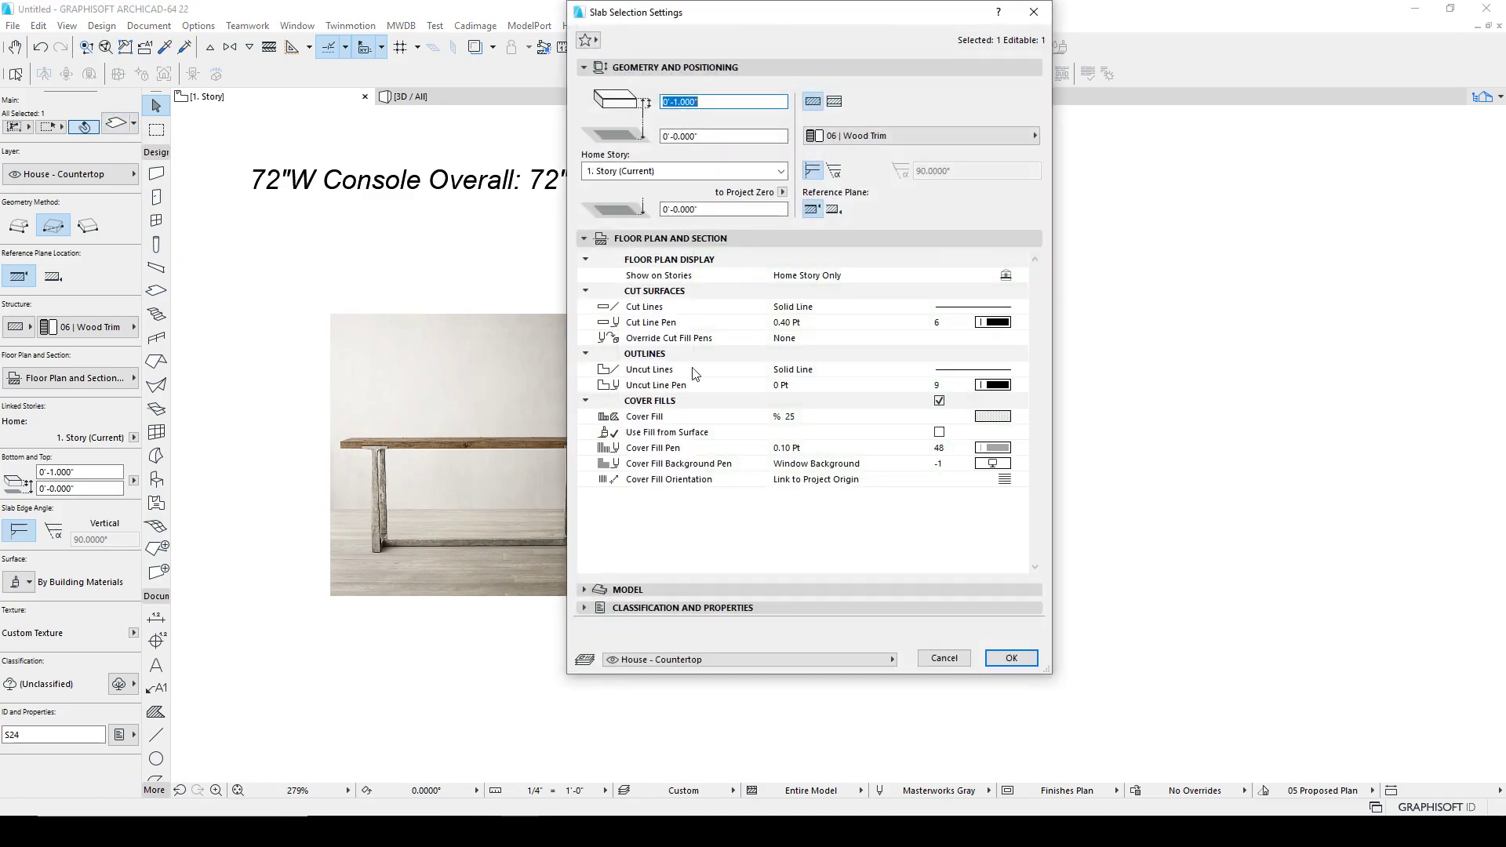
pyautogui.click(980, 417)
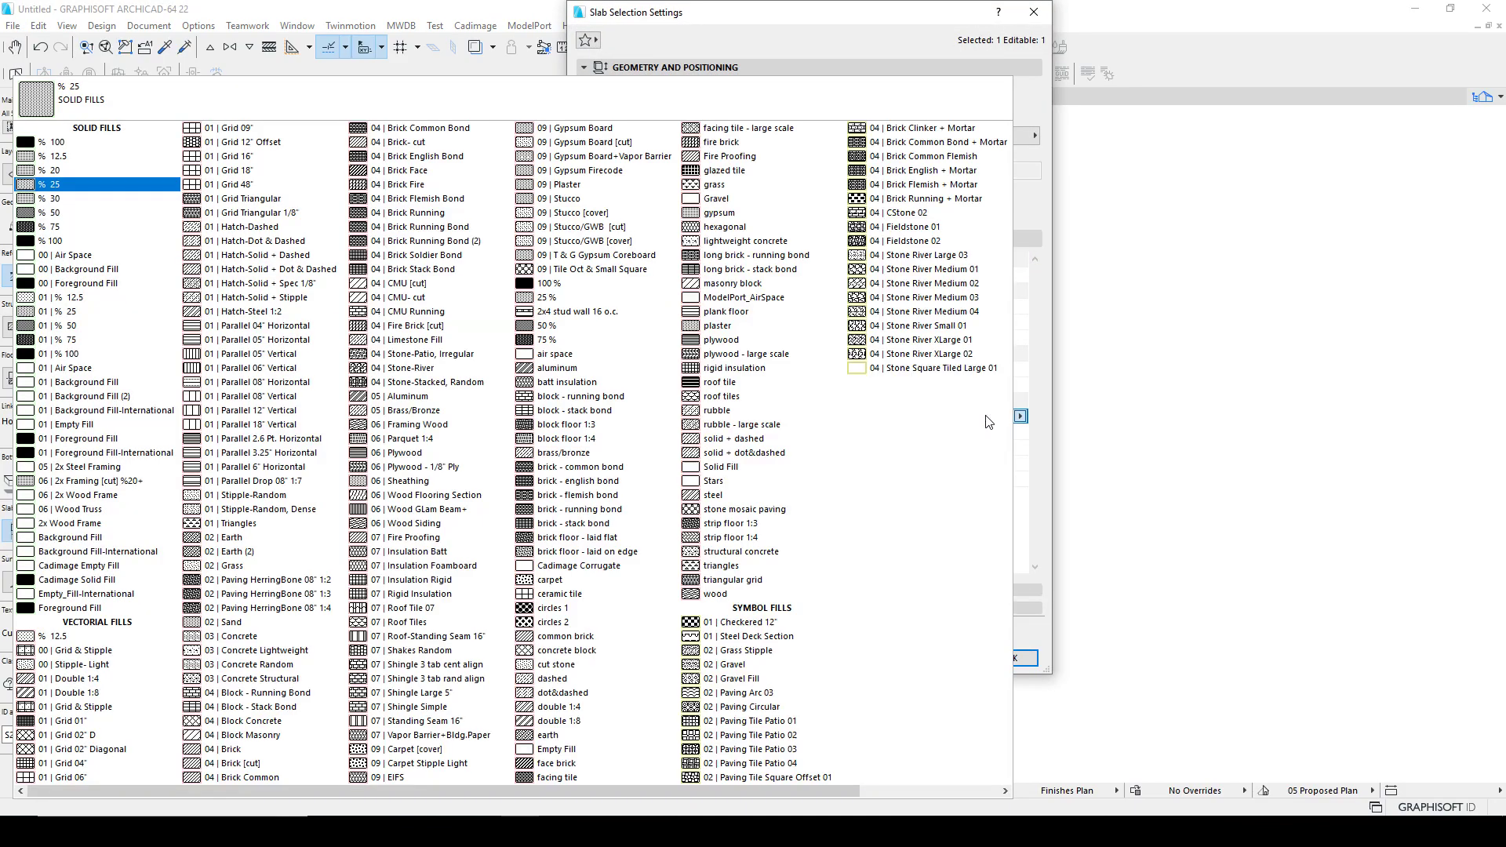
pyautogui.click(55, 157)
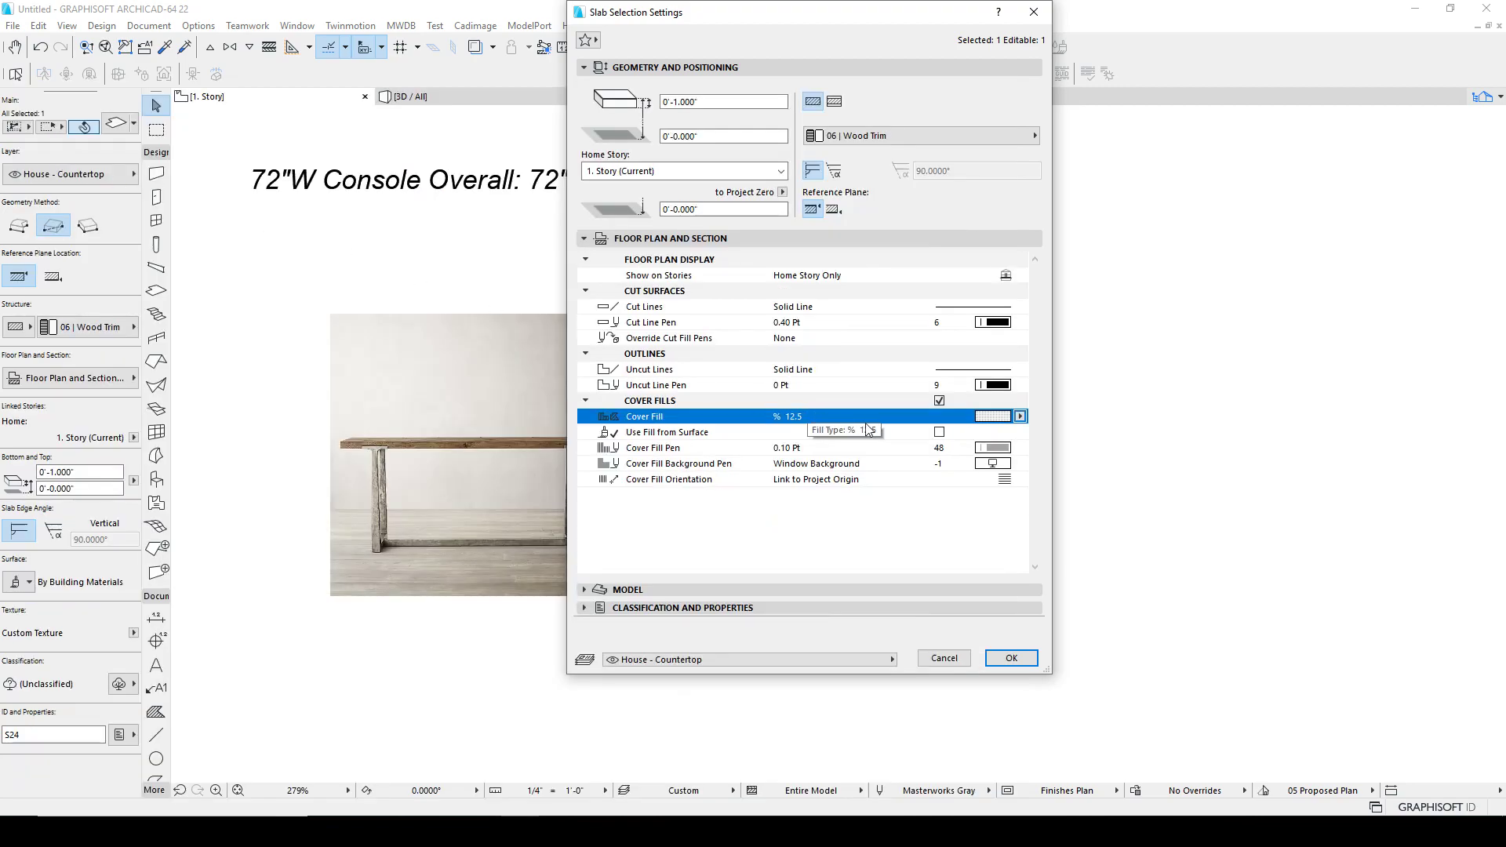
pyautogui.click(993, 448)
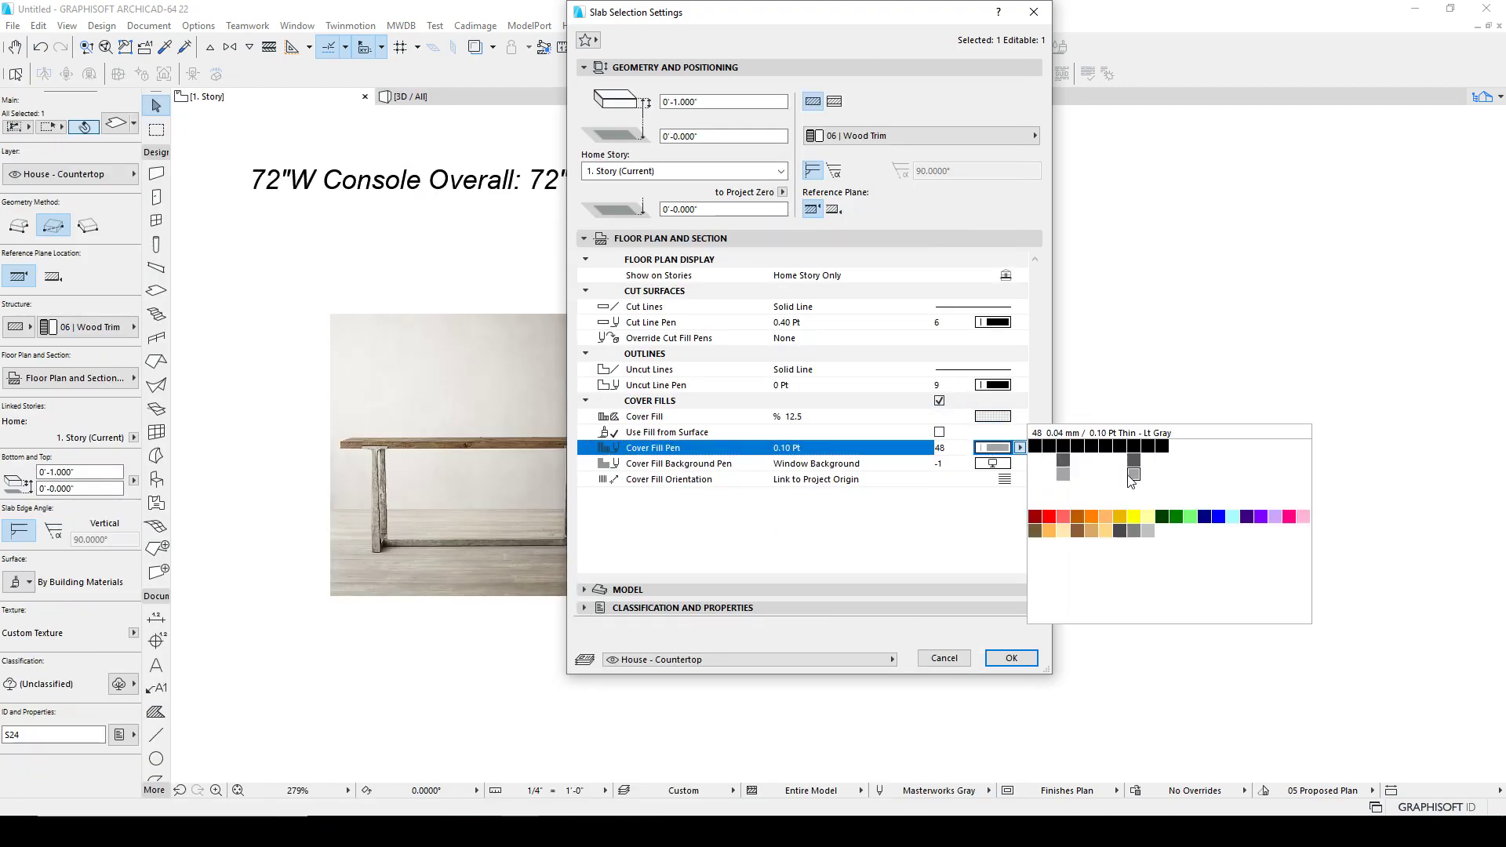
pyautogui.click(1119, 532)
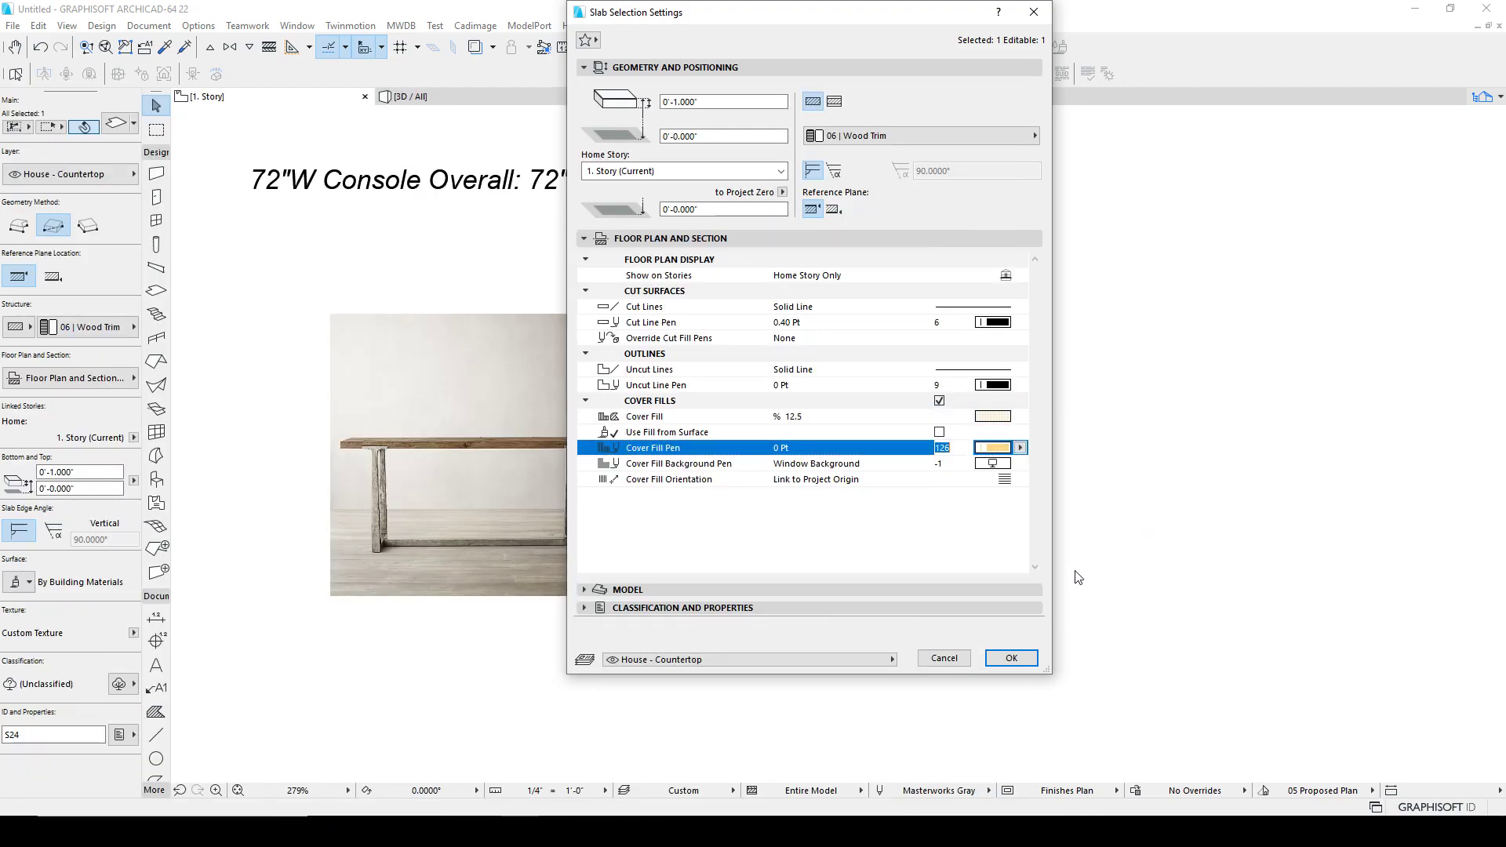
pyautogui.click(1012, 658)
# Step: Trace a line about 2'-3" long along the inner edge of the photo's left leg, from beneath the tabletop to the floor
pyautogui.click(1084, 529)
pyautogui.moveTo(801, 440); pyautogui.dragTo(684, 462, button='middle')
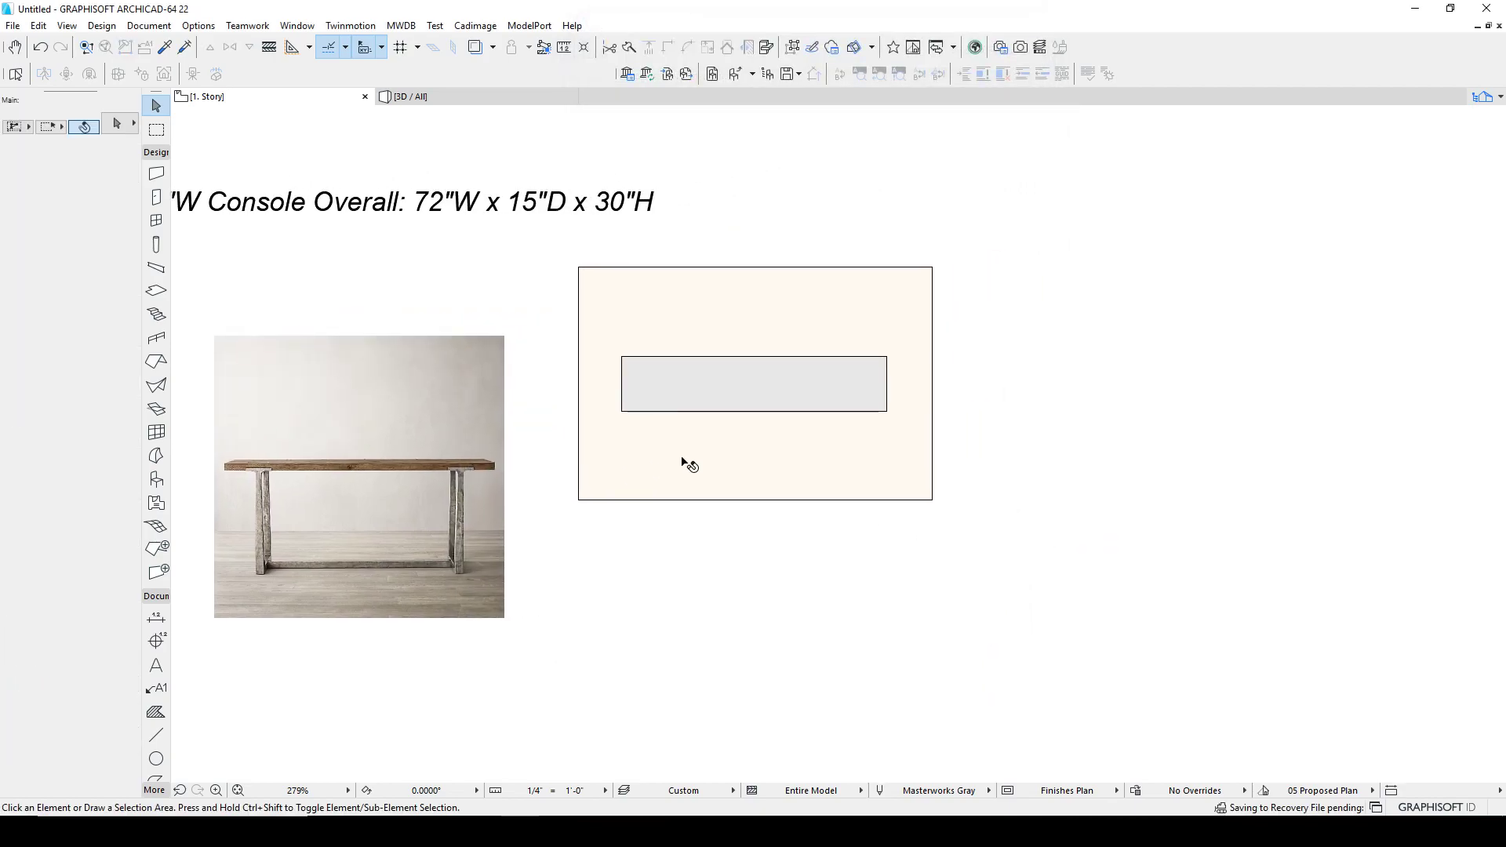
pyautogui.scroll(4, 684, 462)
pyautogui.moveTo(603, 392); pyautogui.dragTo(982, 387, button='middle')
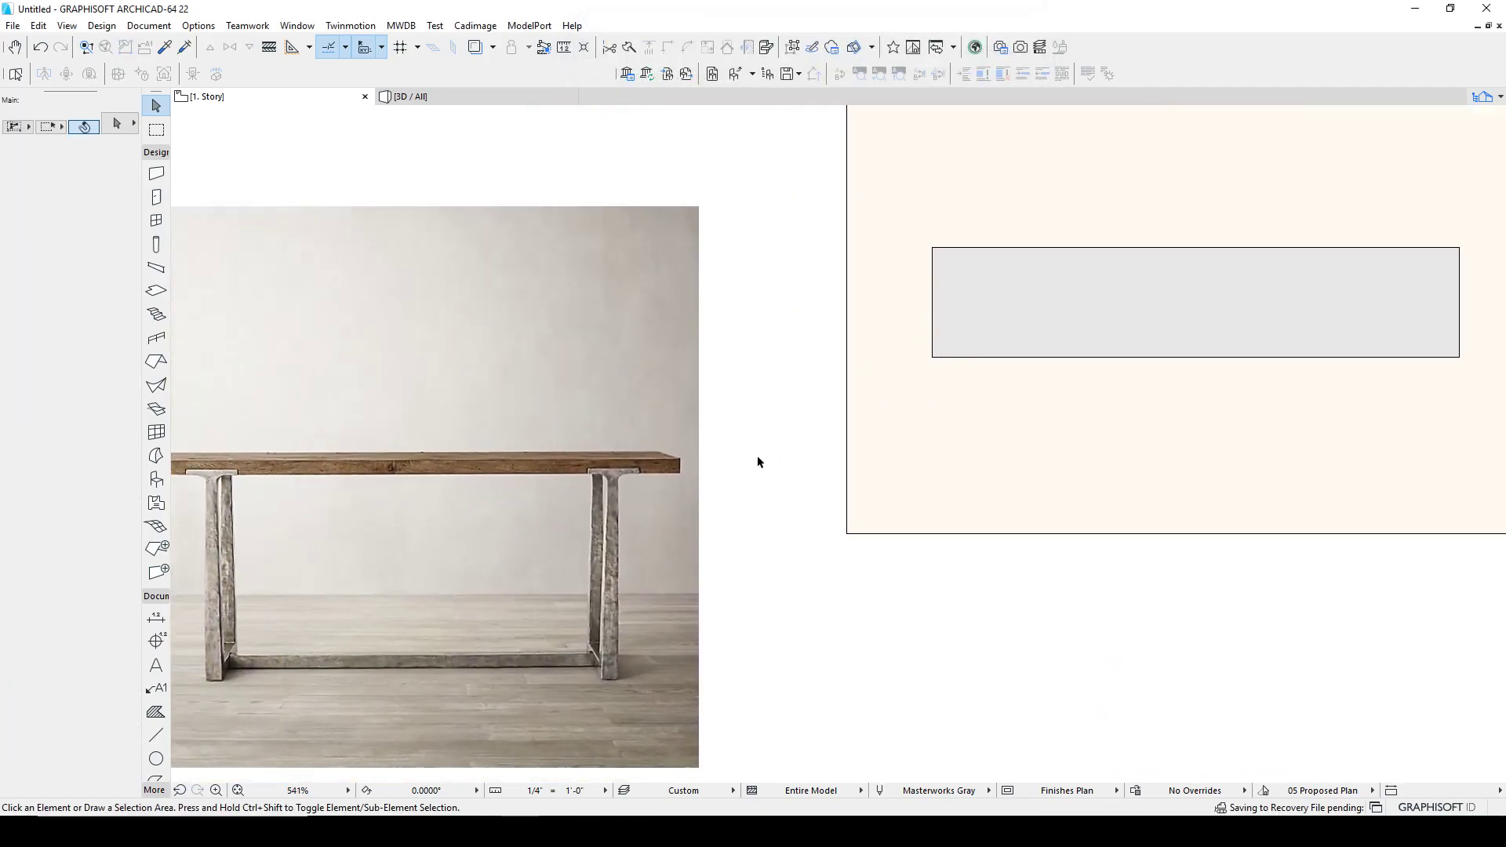
pyautogui.scroll(-2, 760, 458)
pyautogui.moveTo(421, 502); pyautogui.dragTo(423, 429, button='middle')
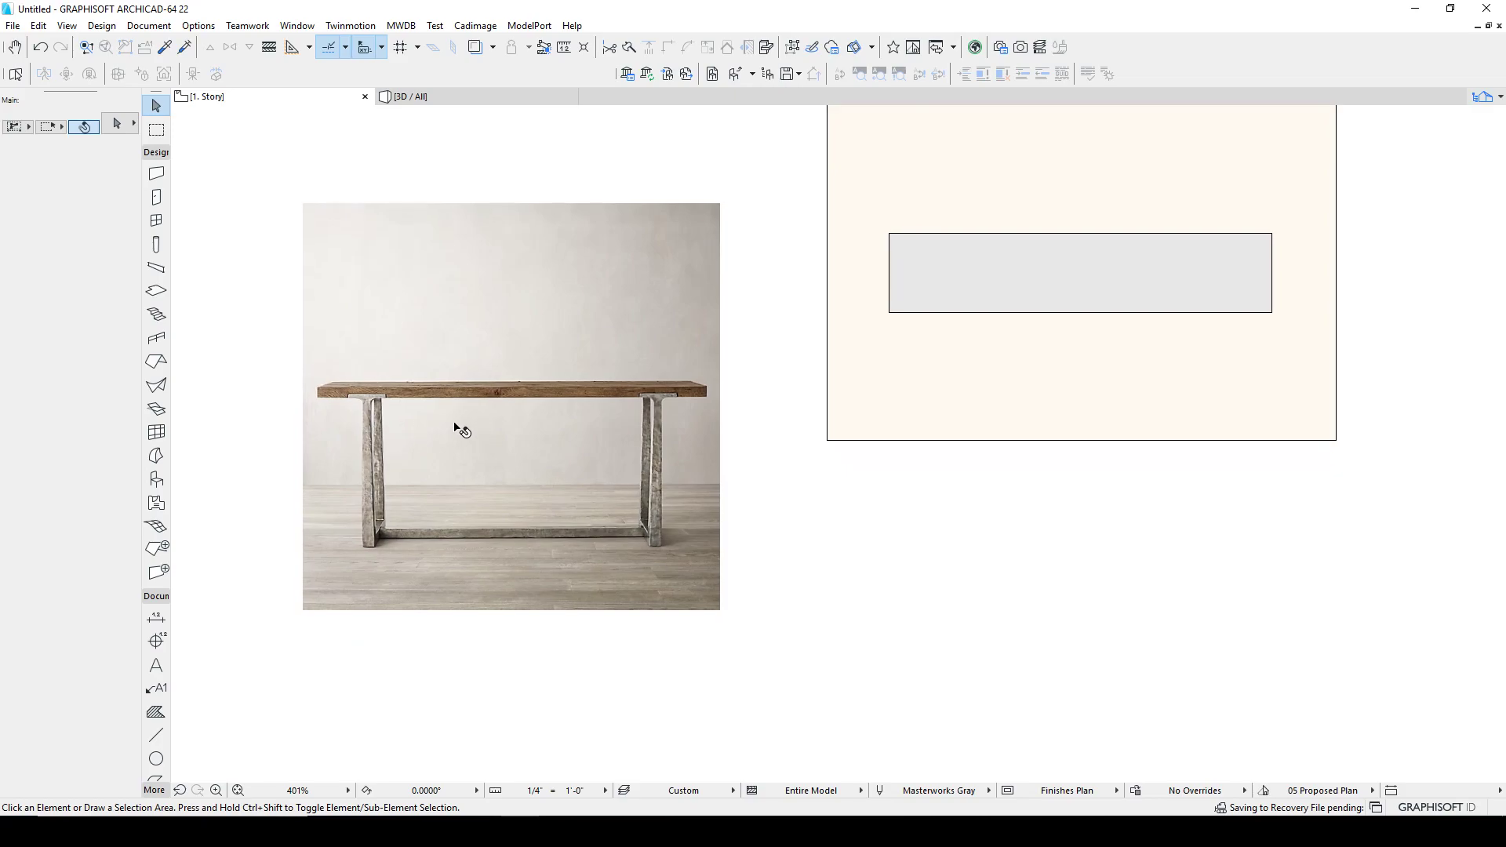
pyautogui.scroll(4, 382, 450)
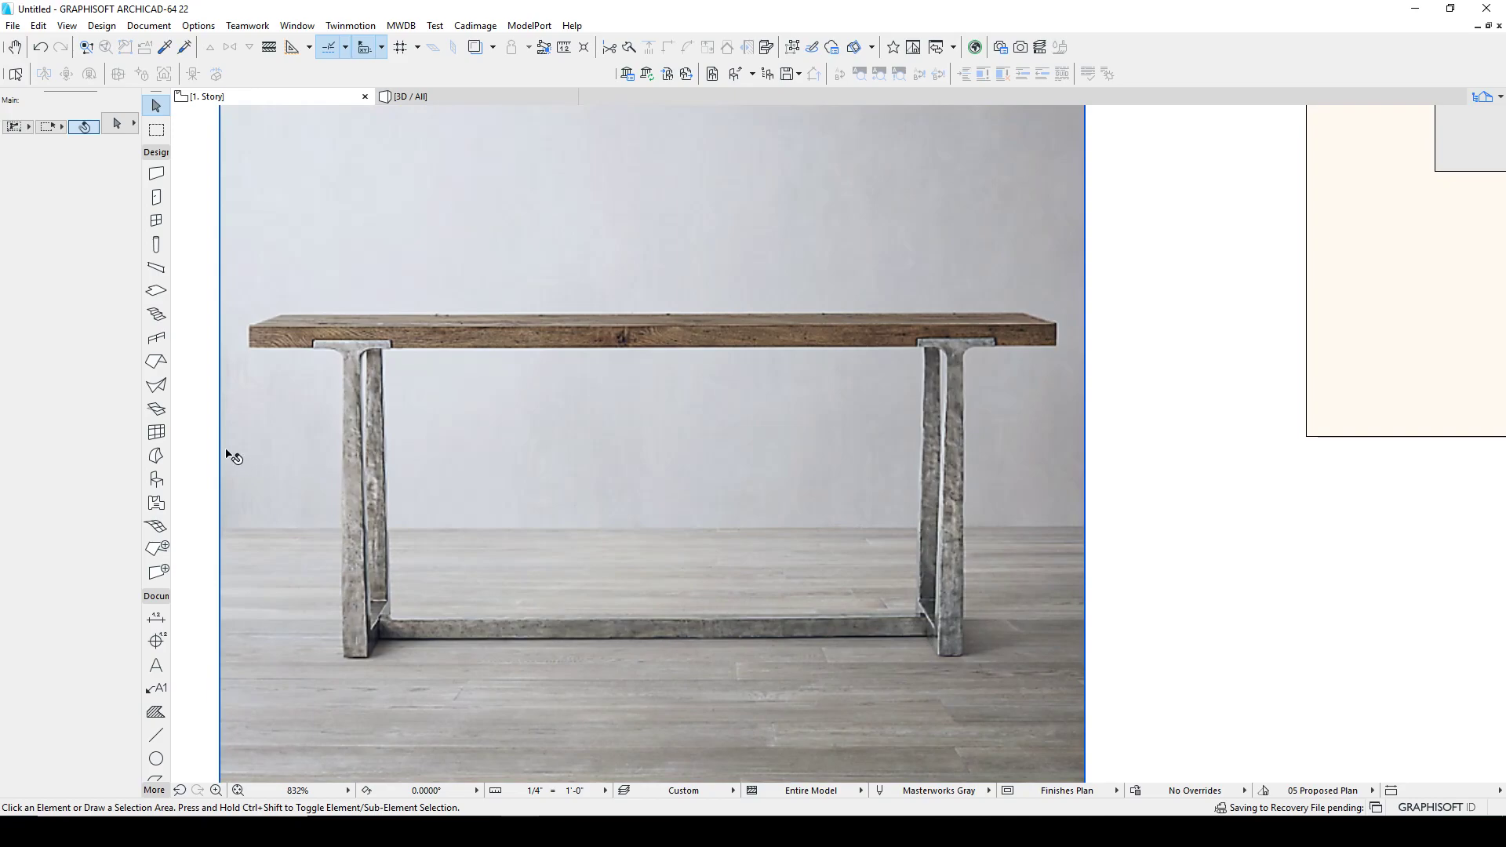
pyautogui.press('l')
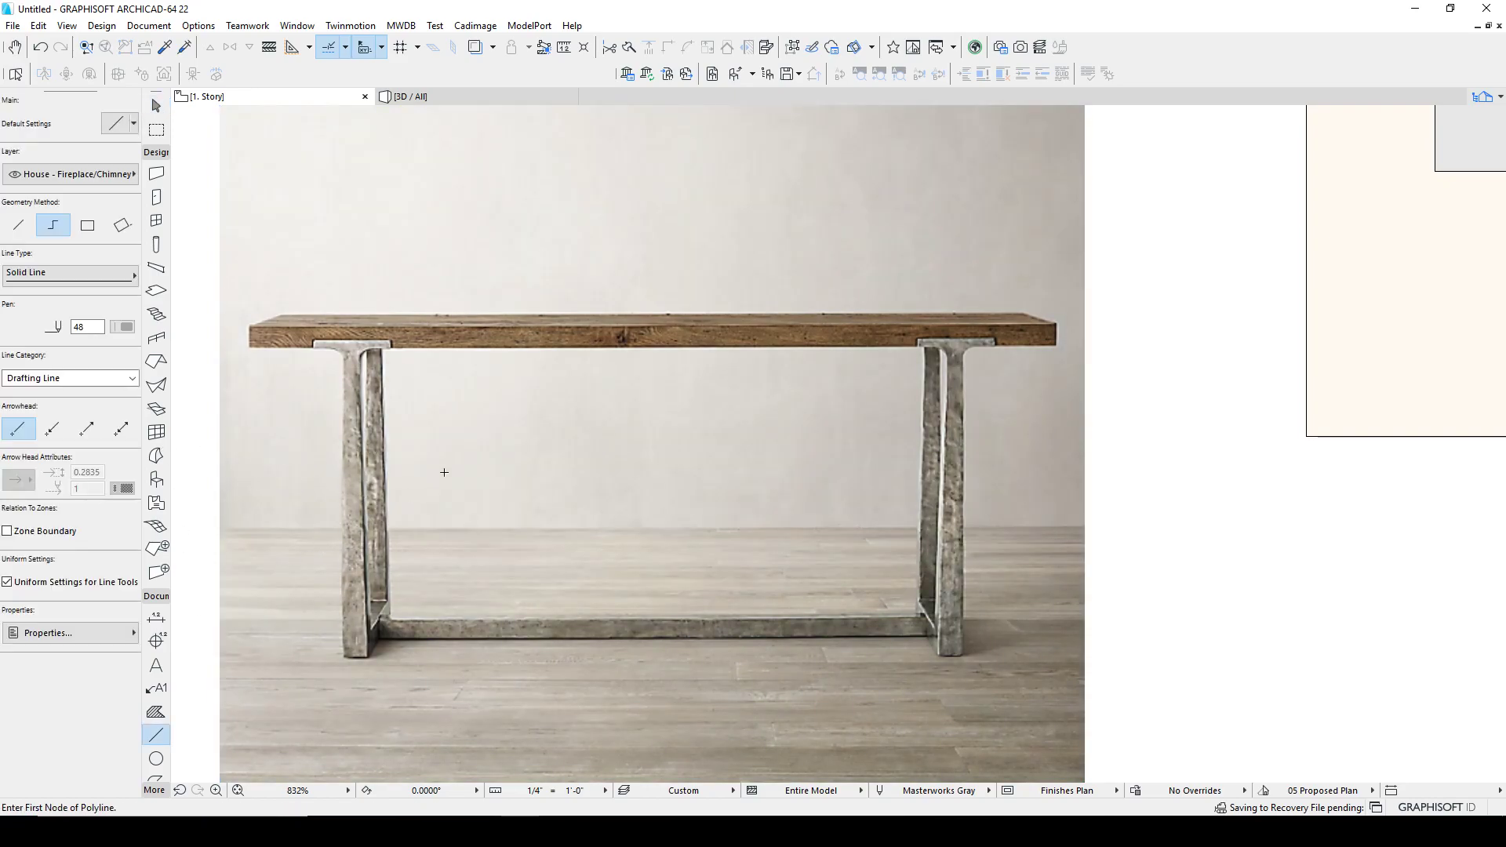
pyautogui.scroll(4, 415, 391)
pyautogui.moveTo(364, 374); pyautogui.dragTo(546, 296, button='middle')
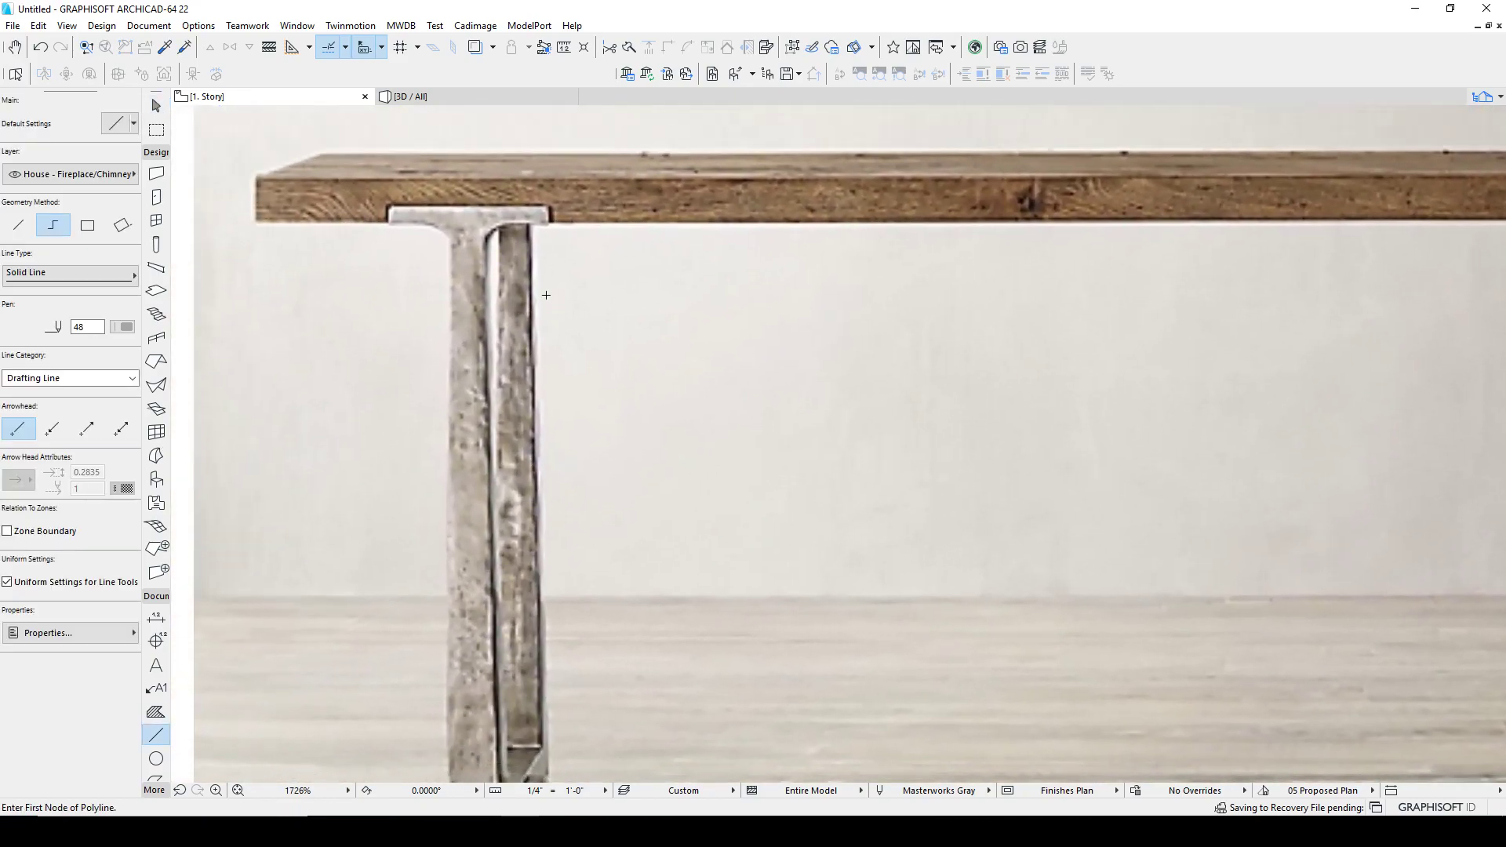
pyautogui.click(483, 244)
pyautogui.moveTo(510, 600); pyautogui.dragTo(539, 306, button='middle')
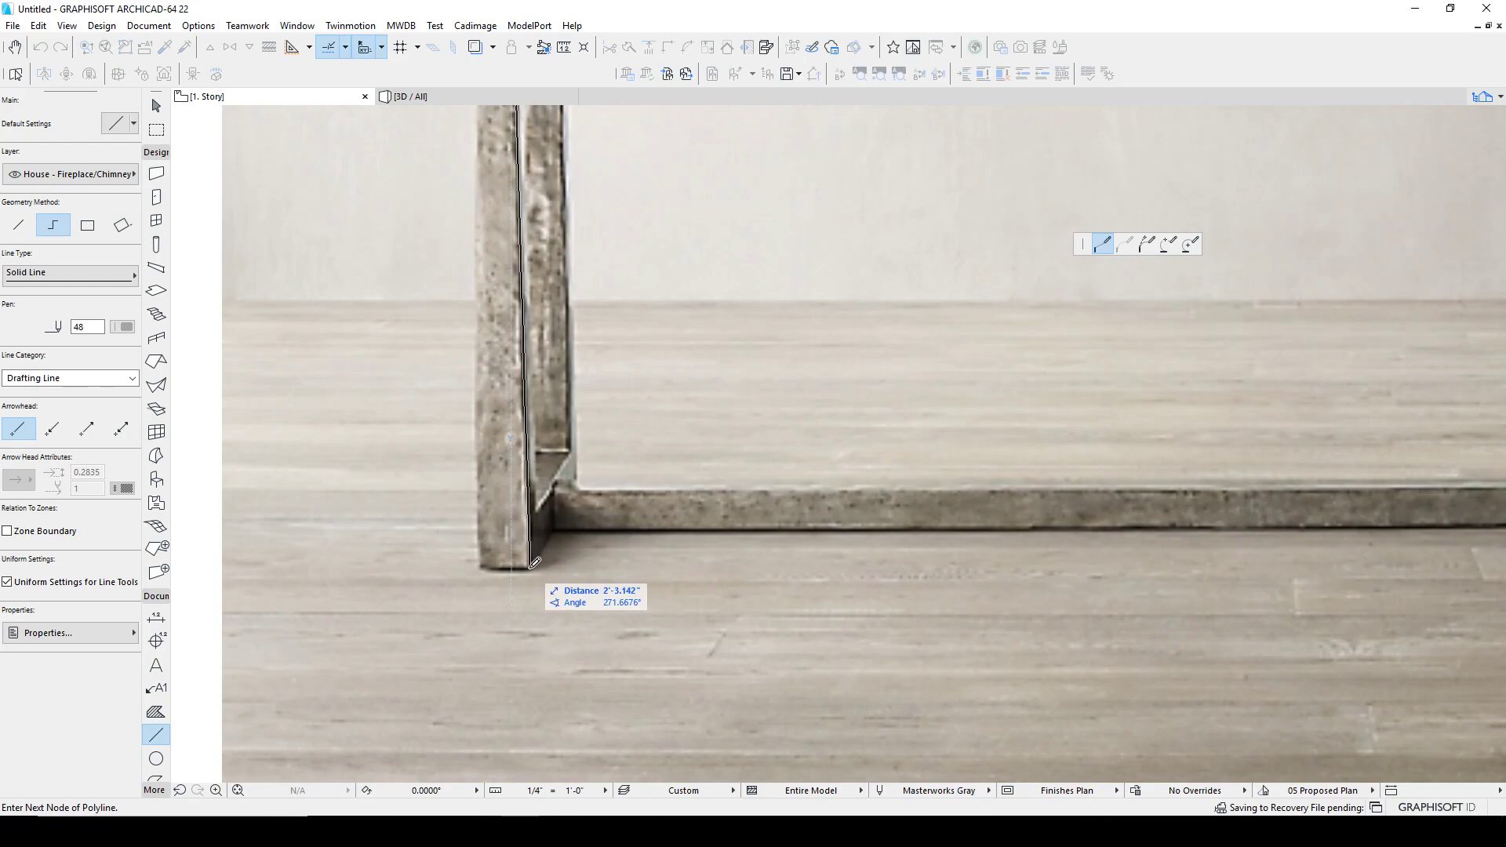
pyautogui.doubleClick(535, 562)
# Step: Draw a horizontal line along the tabletop's underside over the left leg bracket and copy it 2' downward
pyautogui.scroll(-5, 636, 542)
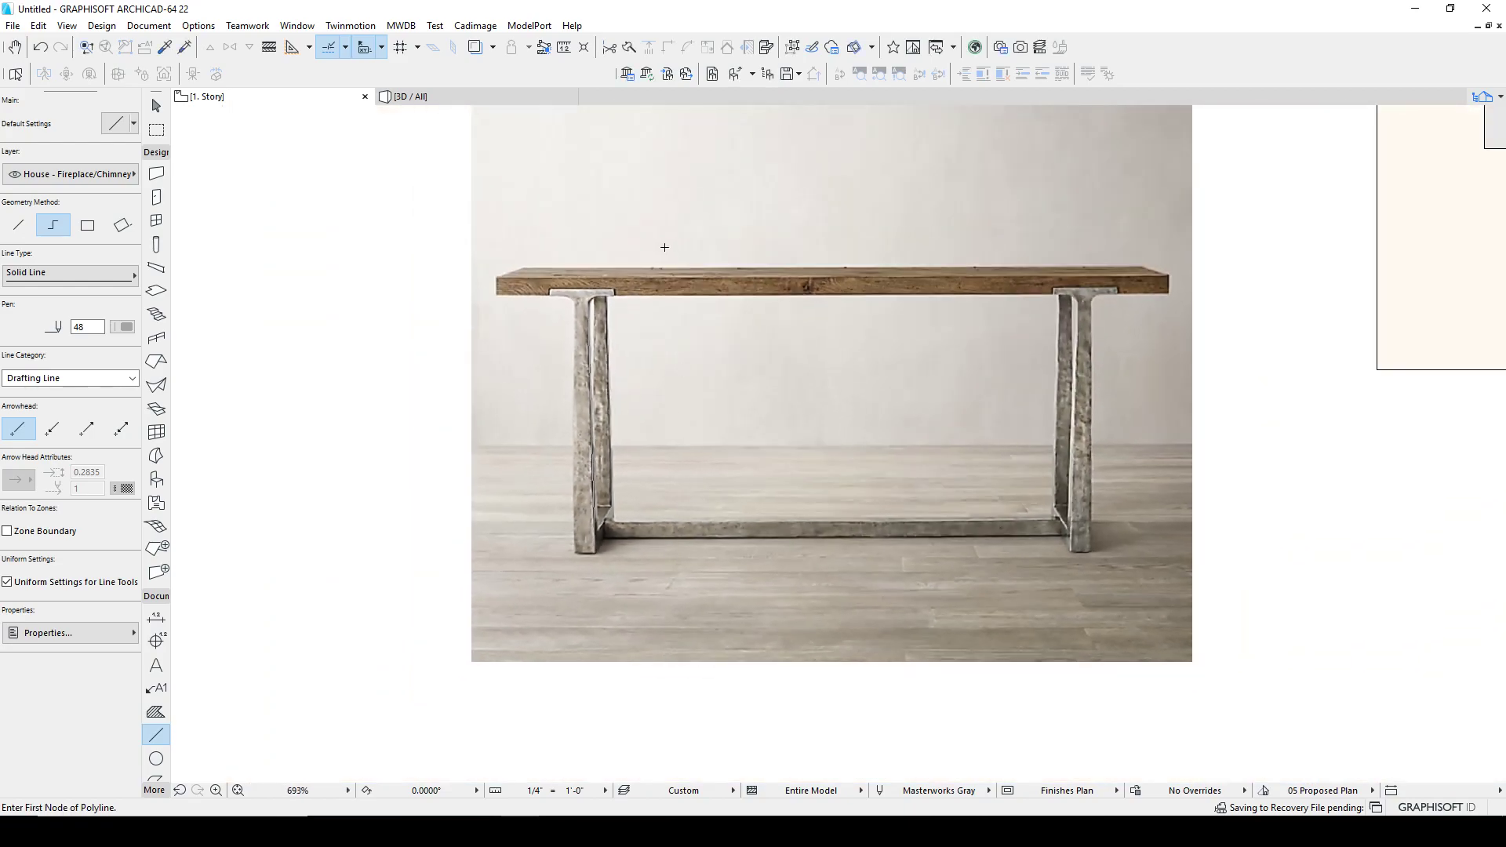
pyautogui.click(531, 296)
pyautogui.doubleClick(682, 296)
pyautogui.keyDown('shift'); pyautogui.click(682, 296); pyautogui.keyUp('shift')
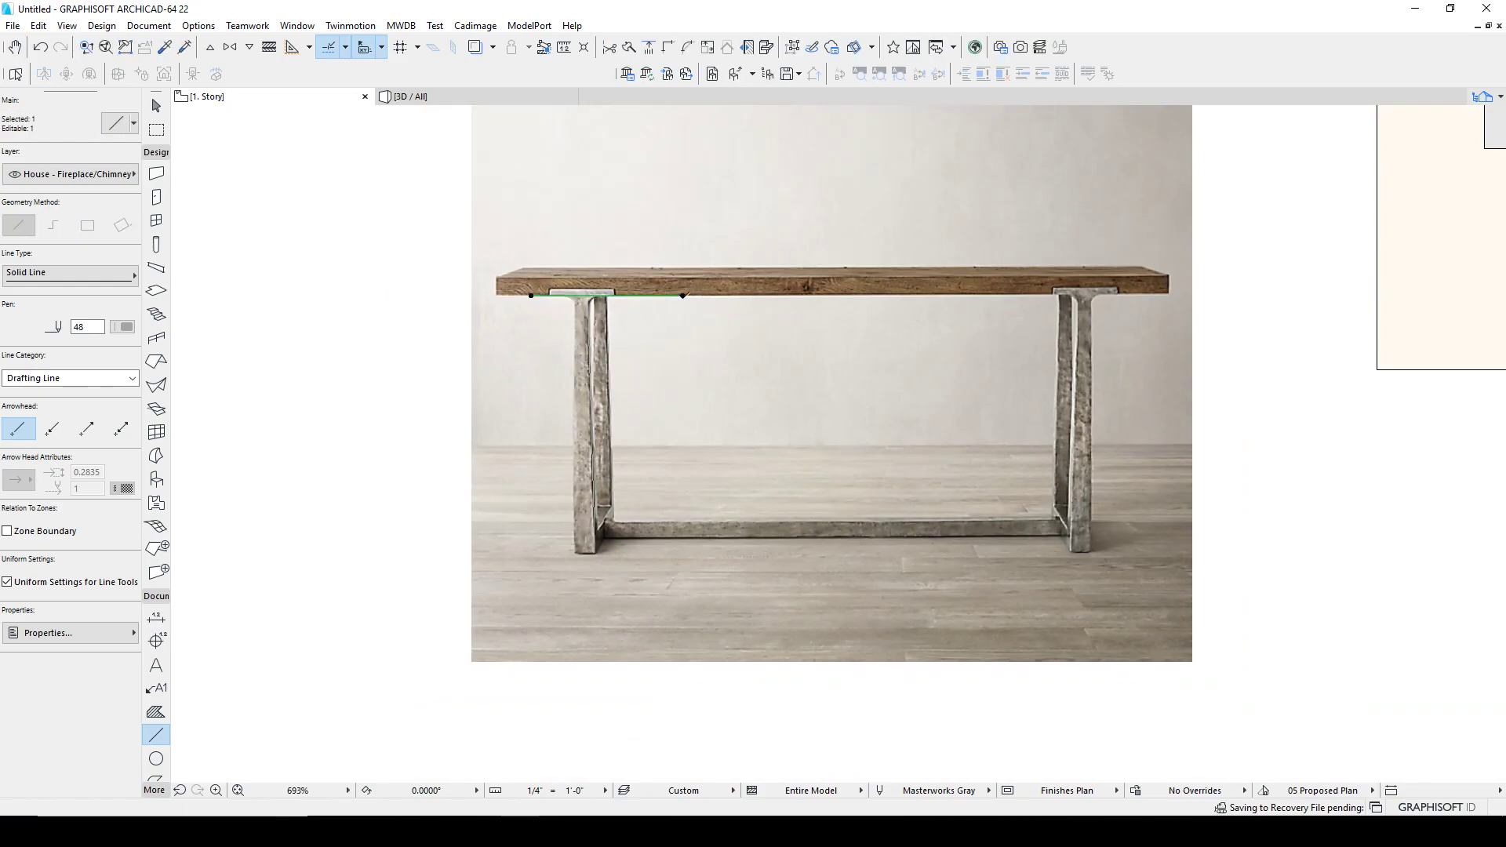
pyautogui.hotkey('ctrl', 'shift', 'd')
pyautogui.click(683, 296)
pyautogui.write('r2')
pyautogui.press('Return')
# Step: Zoom in to examine where the copied line meets the foot of the left leg's edge line
pyautogui.scroll(6, 610, 550)
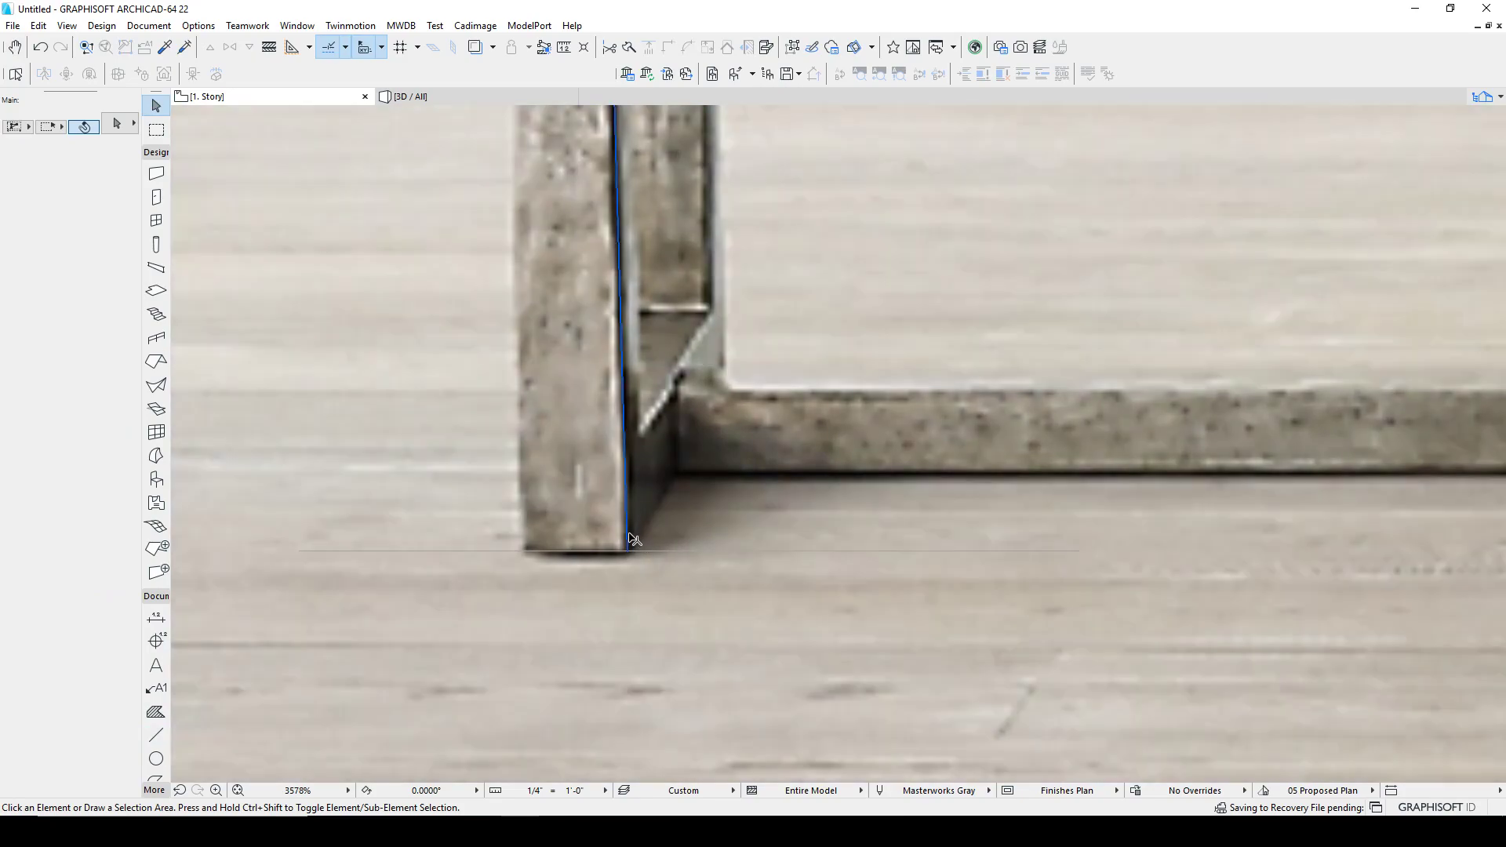
pyautogui.click(627, 548)
pyautogui.scroll(6, 628, 549)
pyautogui.click(618, 516)
pyautogui.click(620, 511)
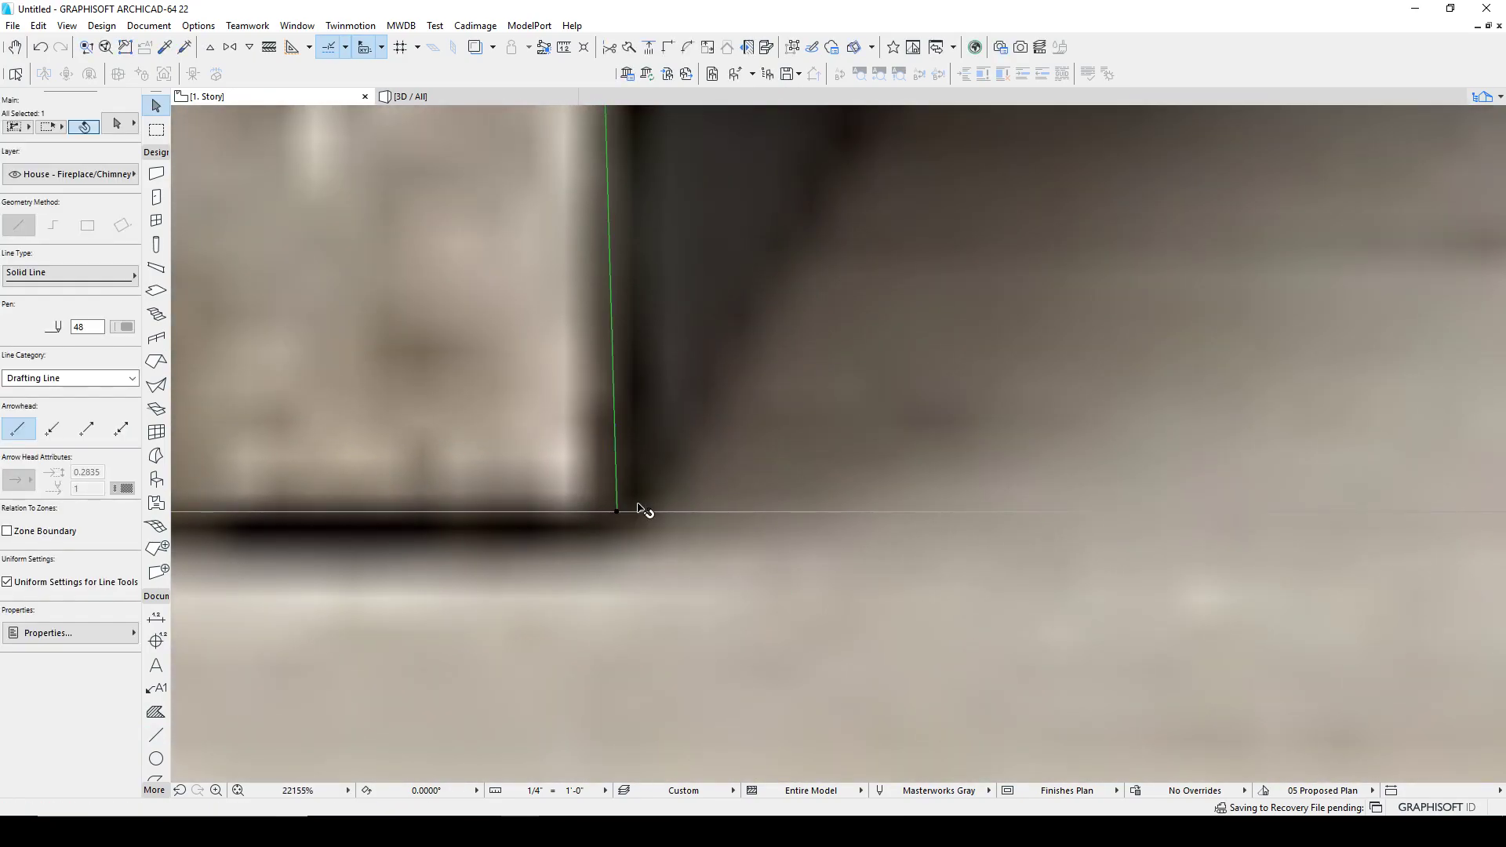
pyautogui.scroll(-10, 663, 506)
pyautogui.press('Escape')
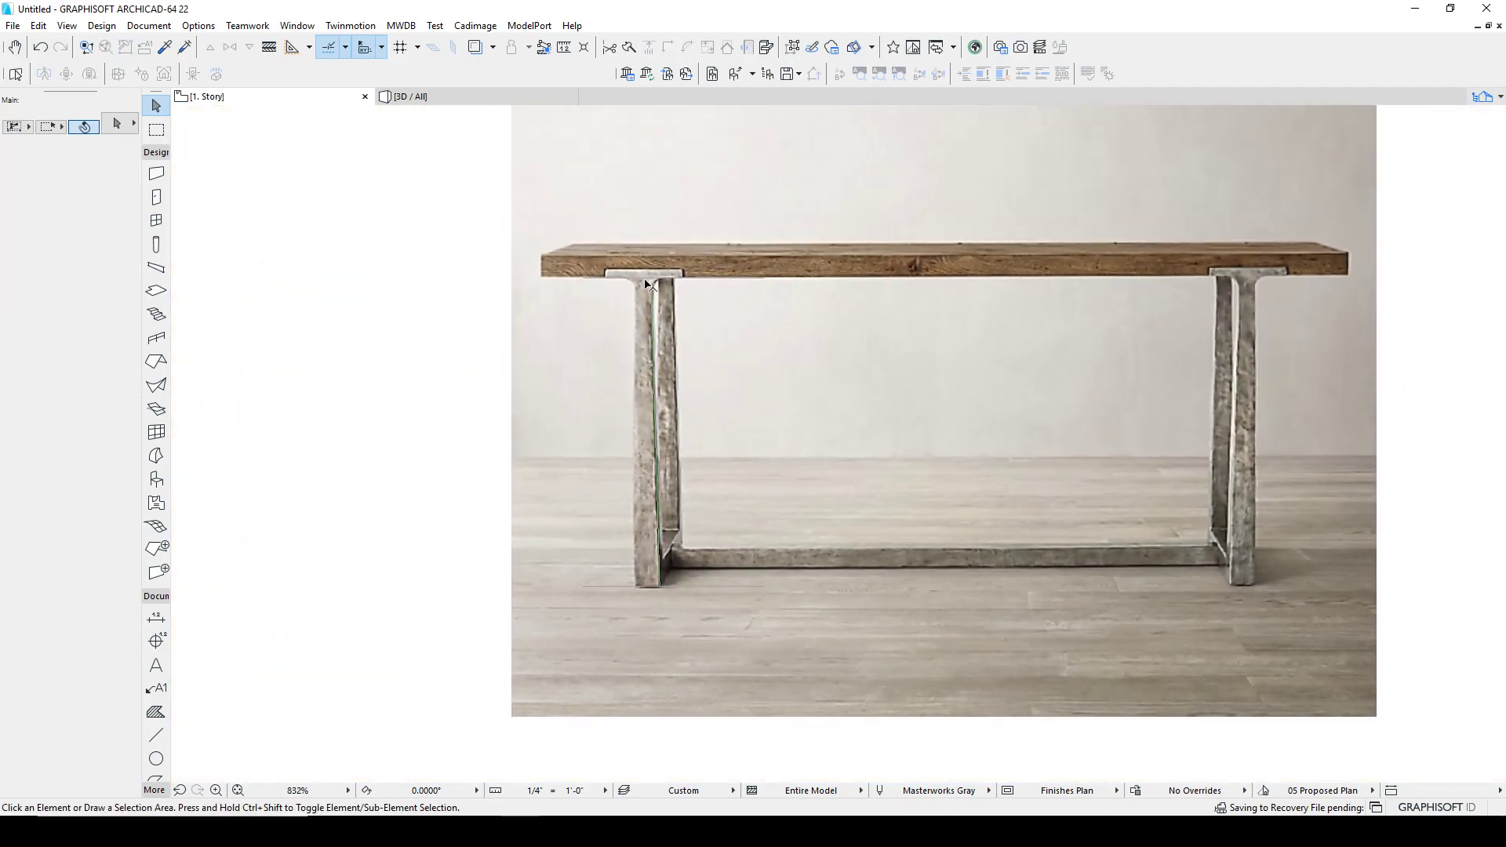
# Step: Draw a vertical line through the centre of the left leg, extending above the tabletop and below the floor
pyautogui.scroll(4, 663, 306)
pyautogui.press('l')
pyautogui.scroll(2, 683, 266)
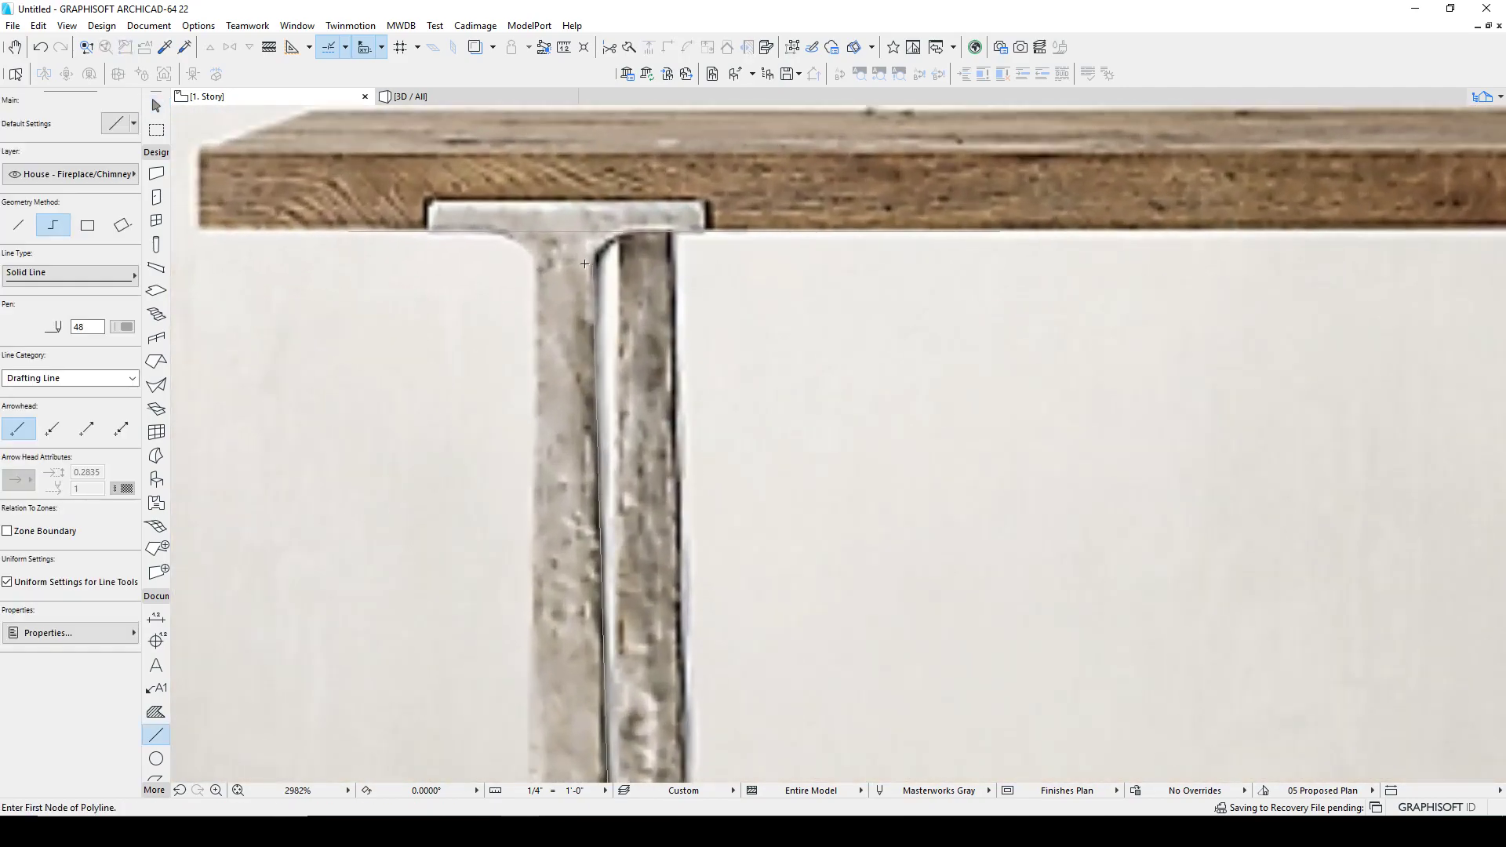
pyautogui.click(567, 251)
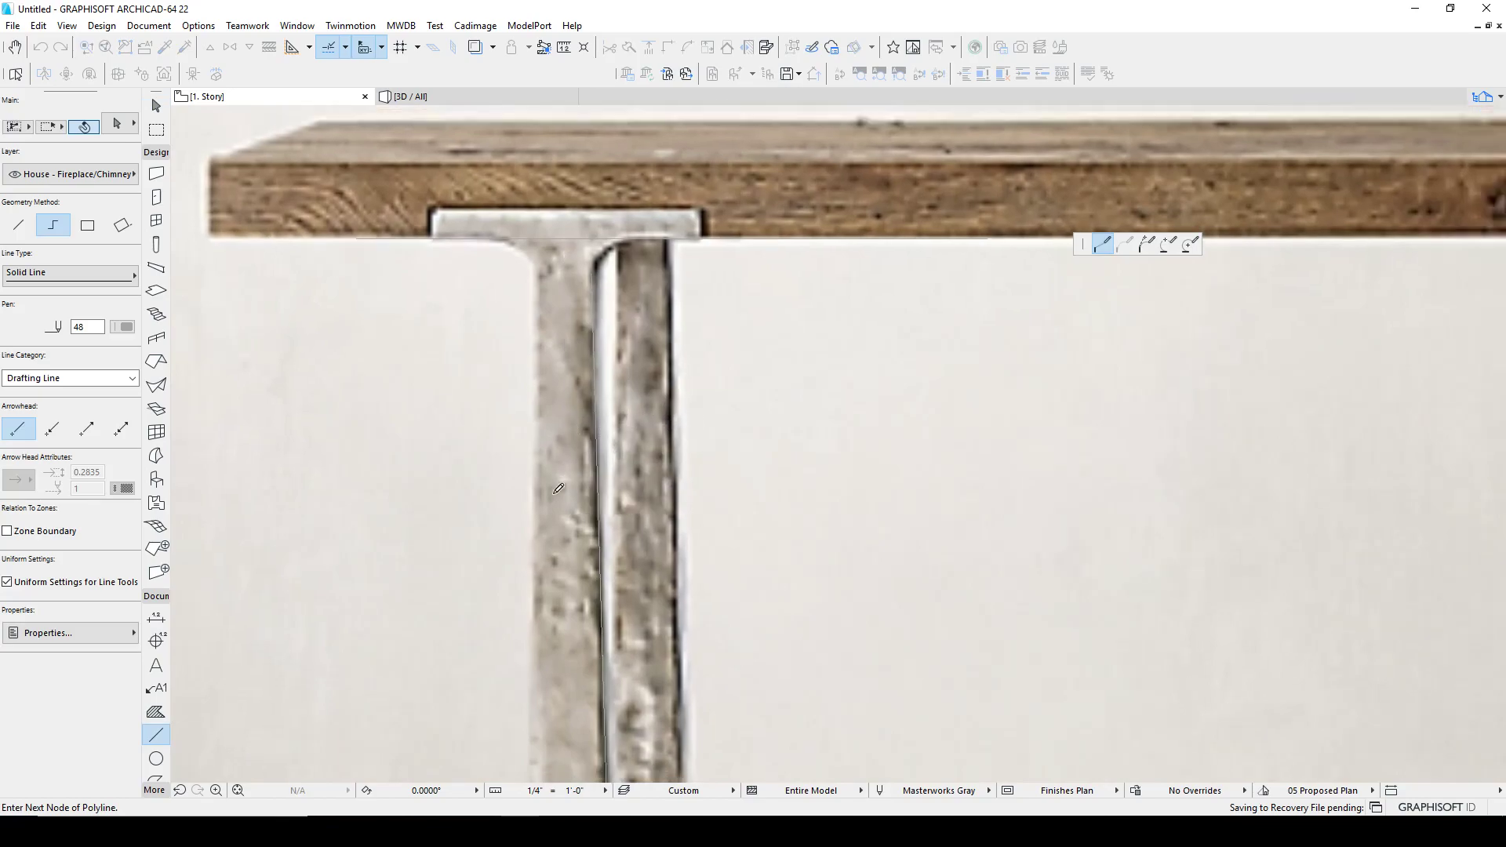
pyautogui.scroll(-5, 576, 353)
pyautogui.doubleClick(575, 602)
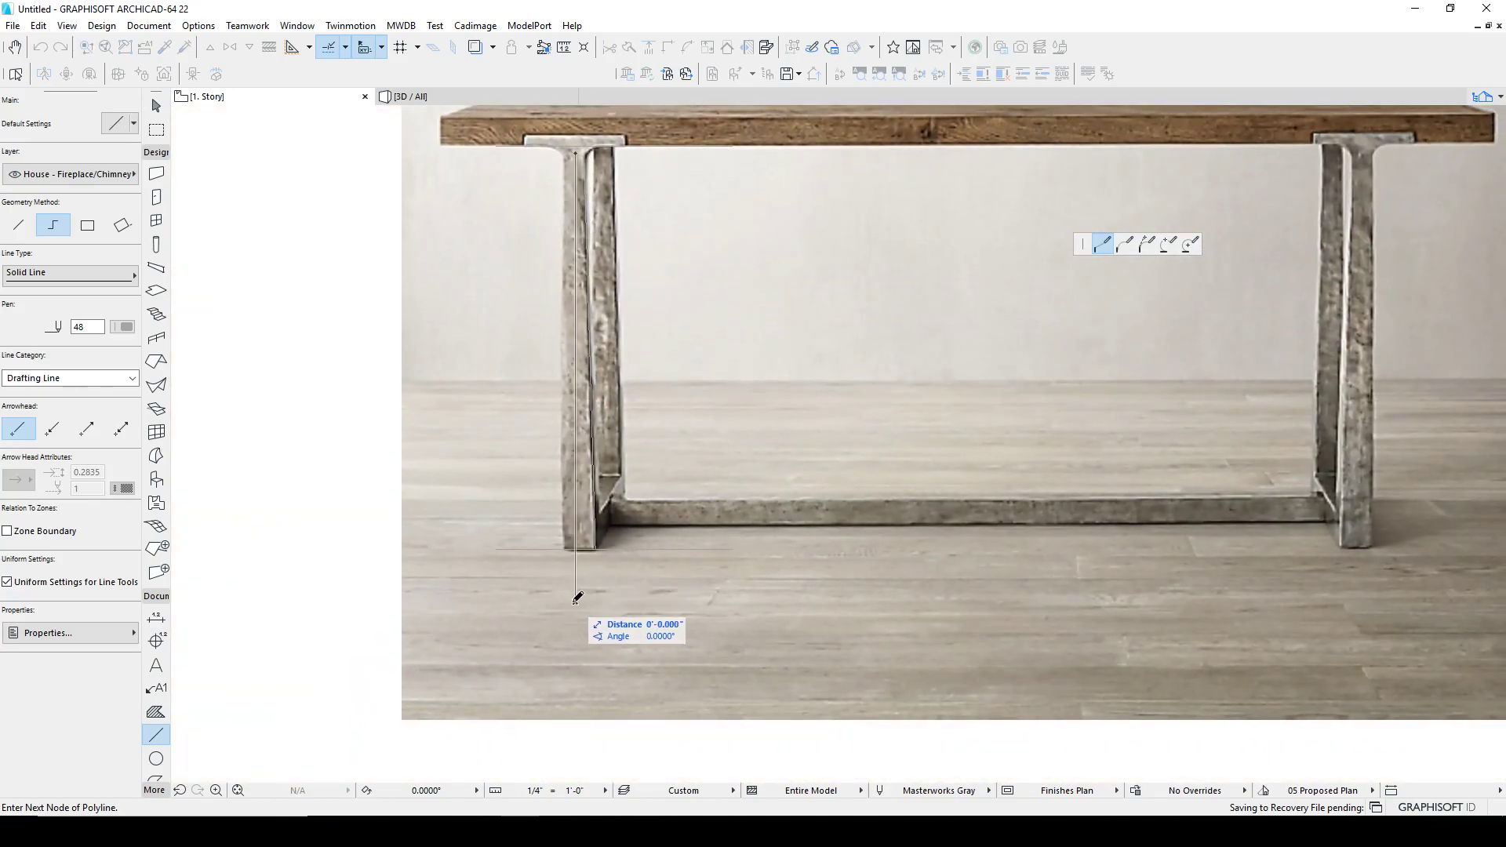
pyautogui.moveTo(583, 210); pyautogui.dragTo(574, 300, button='middle')
pyautogui.scroll(2, 573, 300)
pyautogui.click(553, 176)
pyautogui.click(553, 168)
pyautogui.moveTo(553, 167); pyautogui.dragTo(522, 371, button='middle')
pyautogui.click(523, 143)
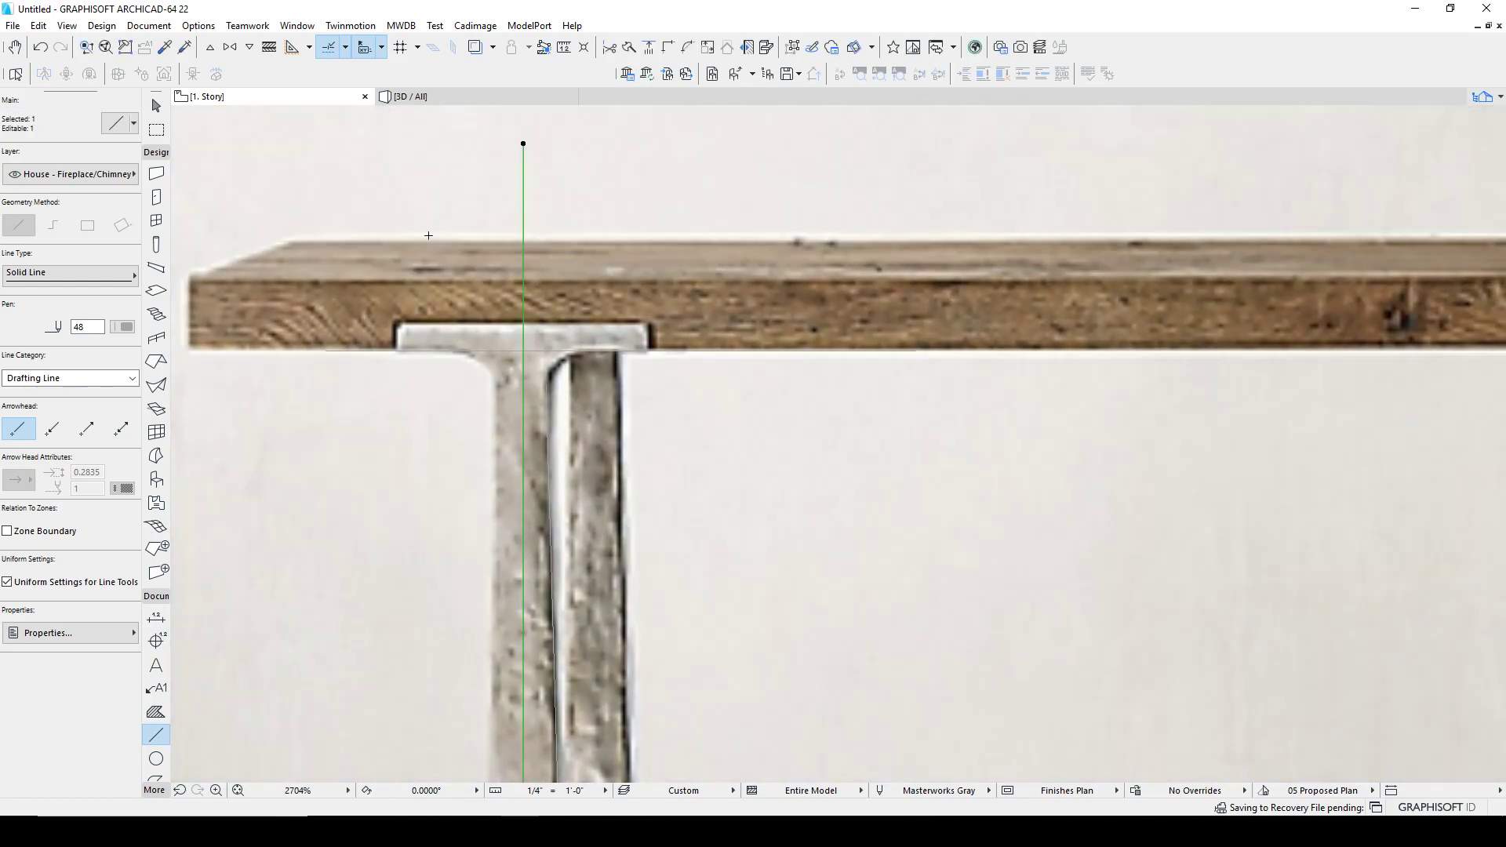
# Step: Set the centre line to ARCHICAD Layer, Dashed line type and an orange pen
pyautogui.click(98, 174)
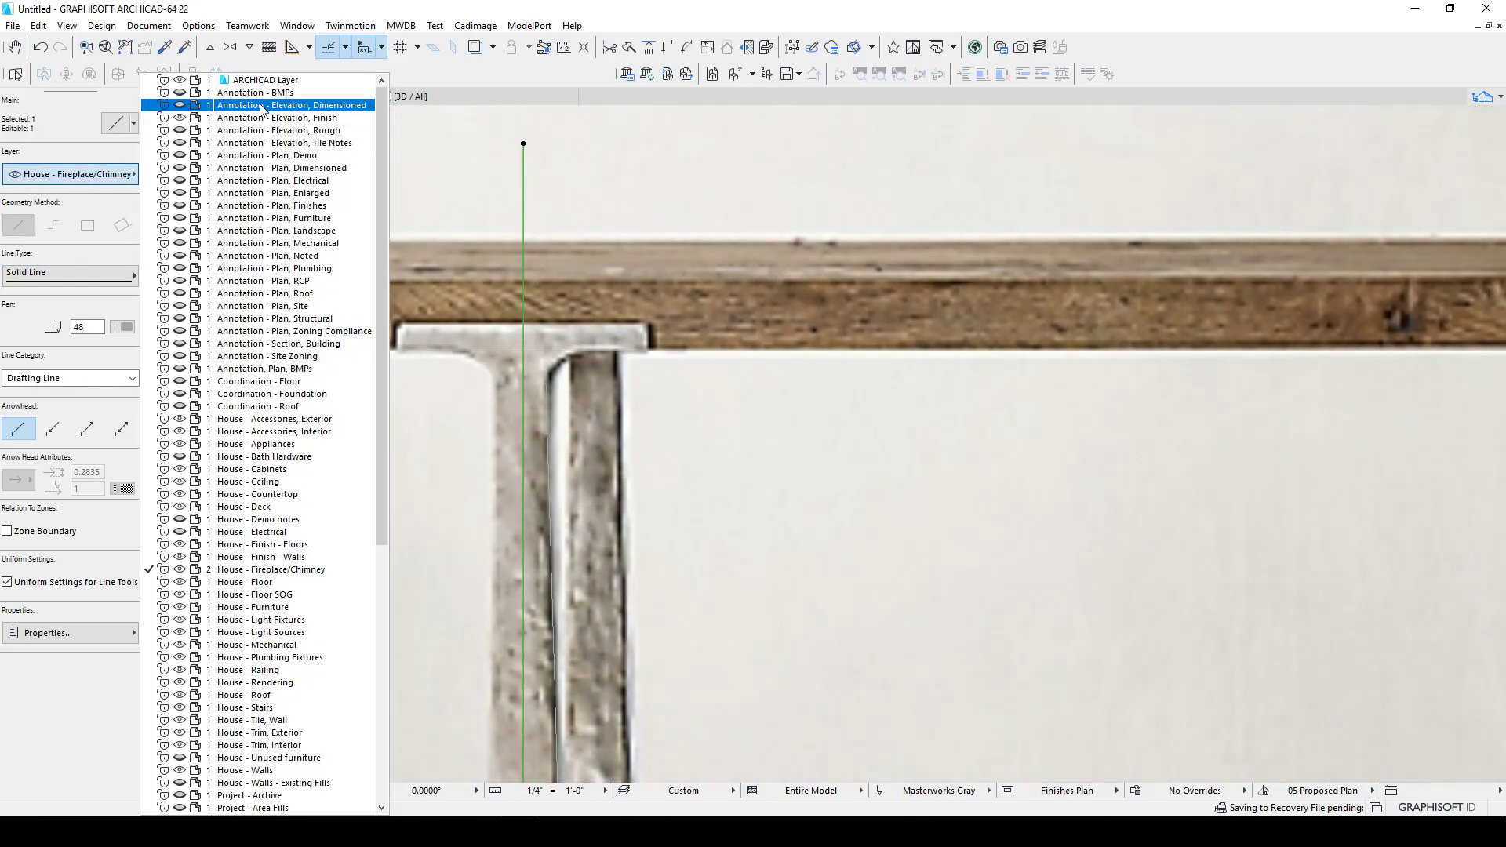
pyautogui.click(266, 79)
pyautogui.click(79, 276)
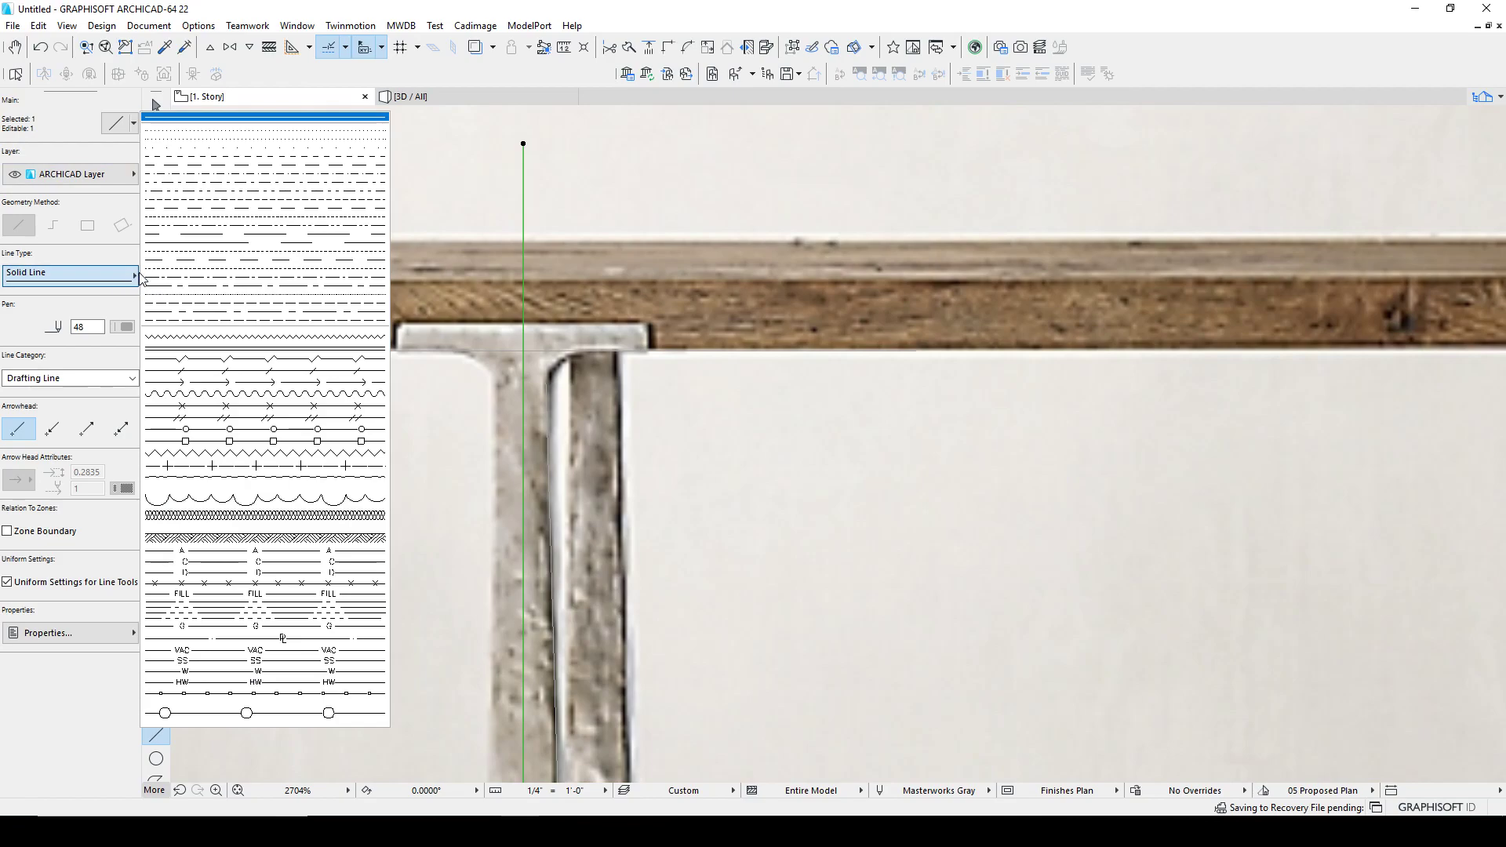
pyautogui.click(235, 175)
pyautogui.click(125, 328)
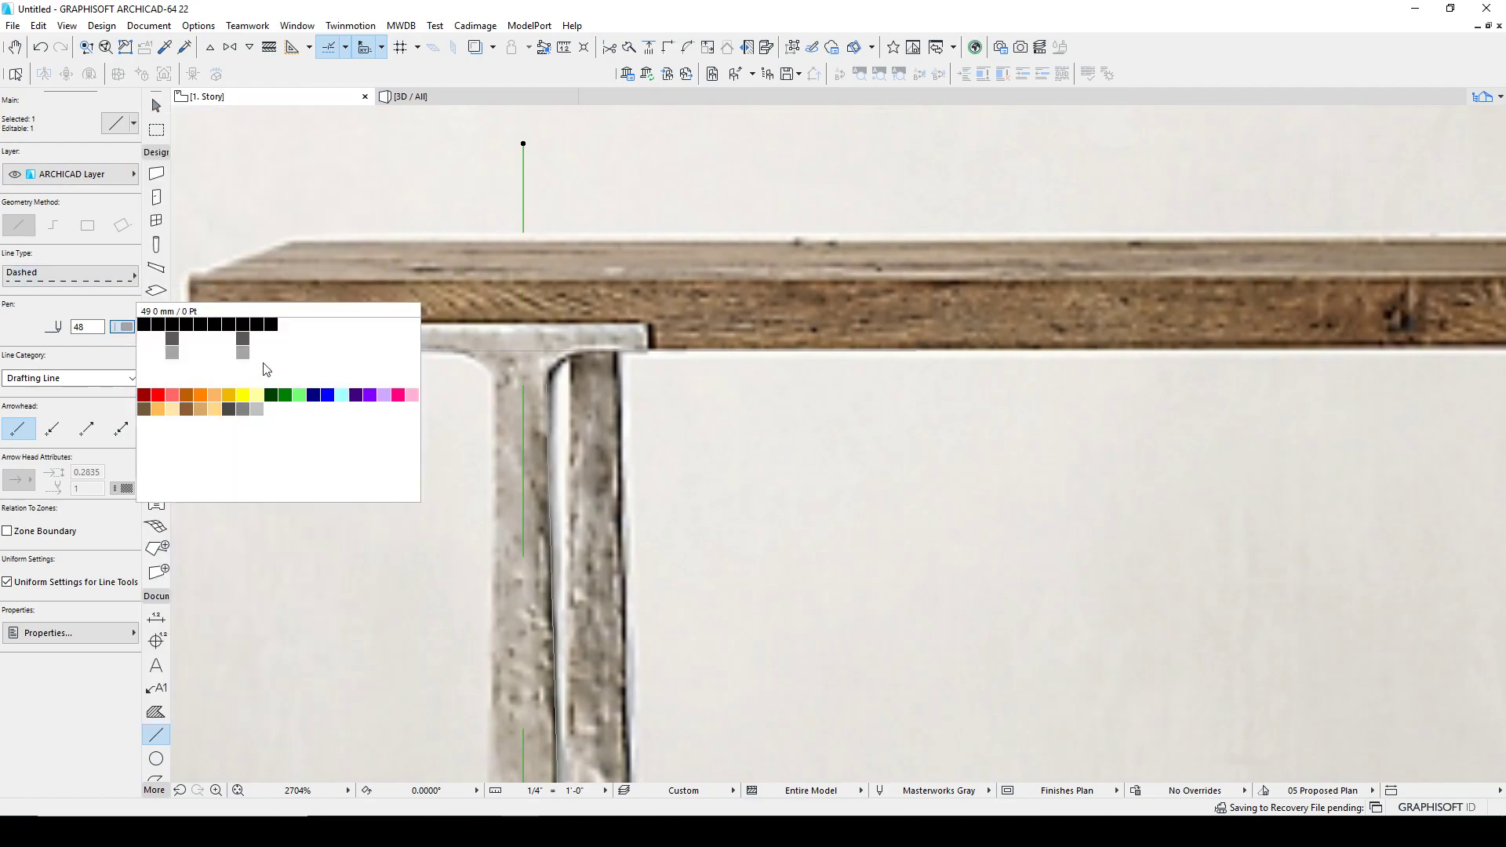
pyautogui.click(200, 395)
pyautogui.press('Escape')
# Step: Mirror a copy of the leg's inner edge line about the dashed centre line to form the outer edge
pyautogui.scroll(-5, 709, 572)
pyautogui.moveTo(737, 592); pyautogui.dragTo(756, 387, button='middle')
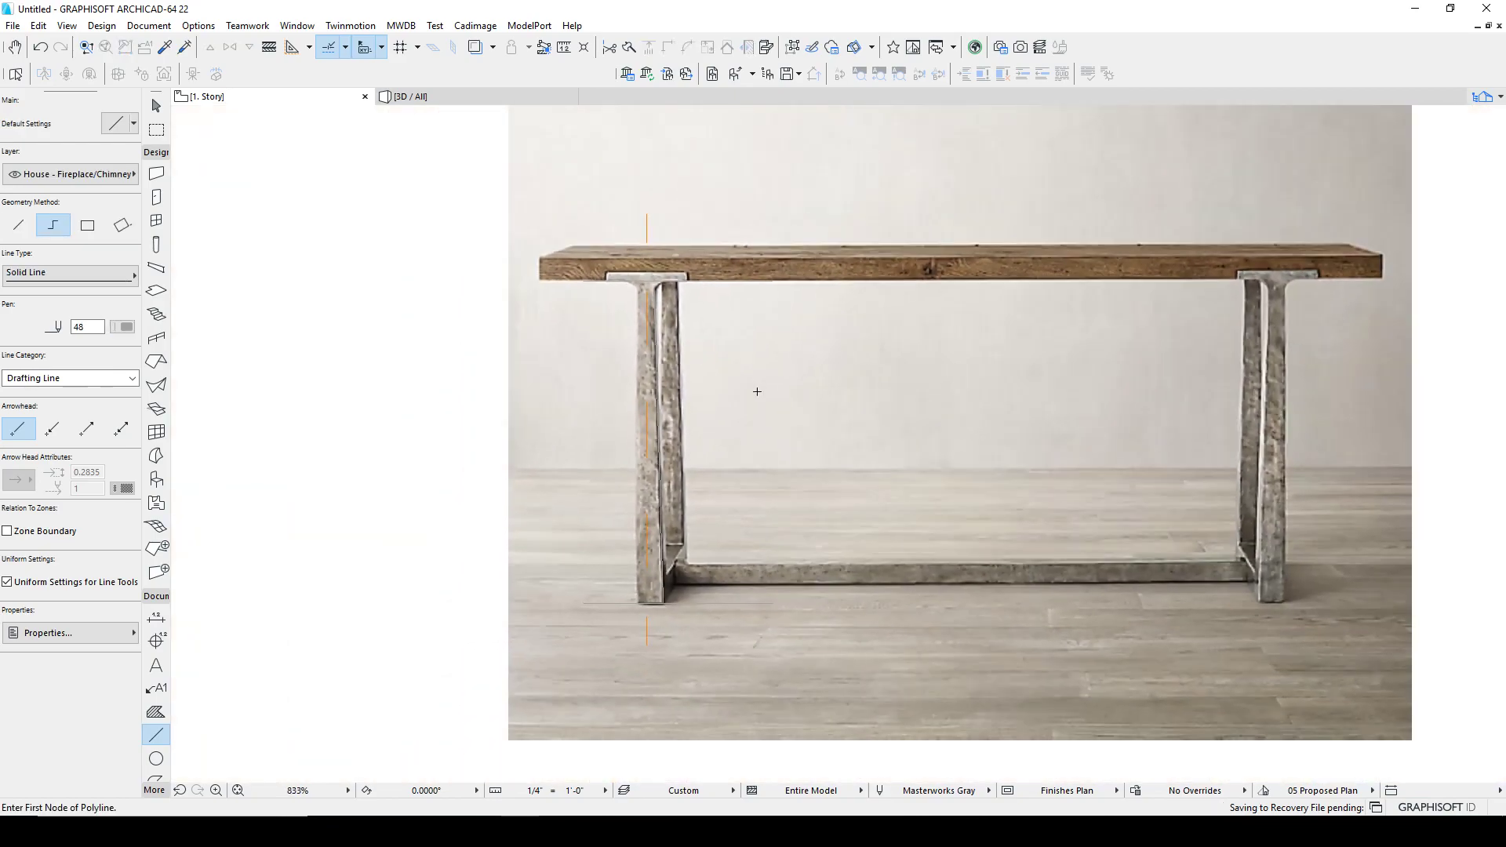
pyautogui.scroll(-3, 756, 385)
pyautogui.scroll(5, 697, 470)
pyautogui.scroll(1, 705, 424)
pyautogui.moveTo(720, 530); pyautogui.dragTo(696, 574, button='middle')
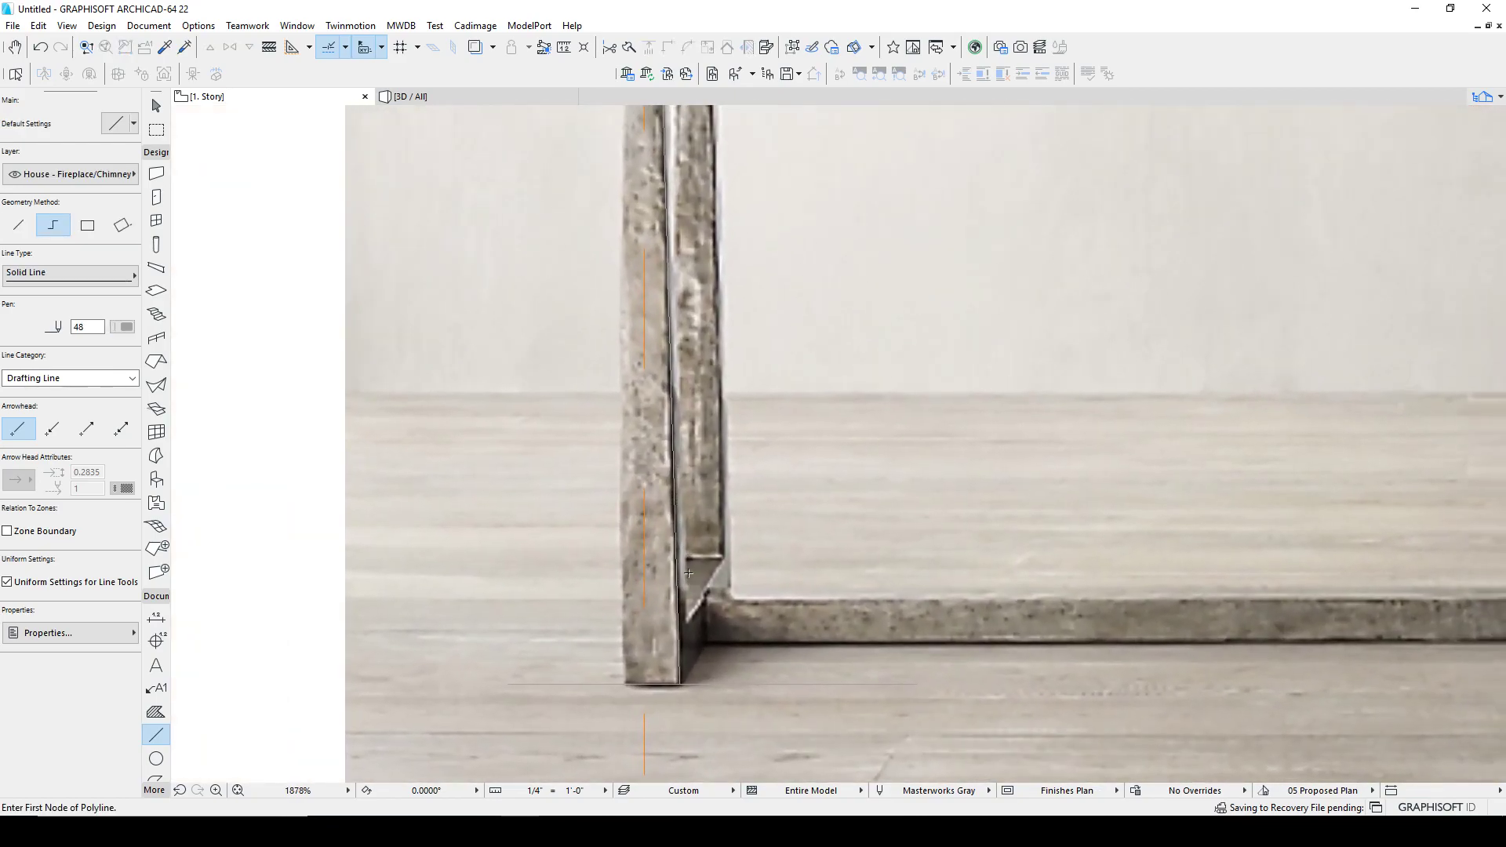
pyautogui.keyDown('shift'); pyautogui.click(680, 578); pyautogui.keyUp('shift')
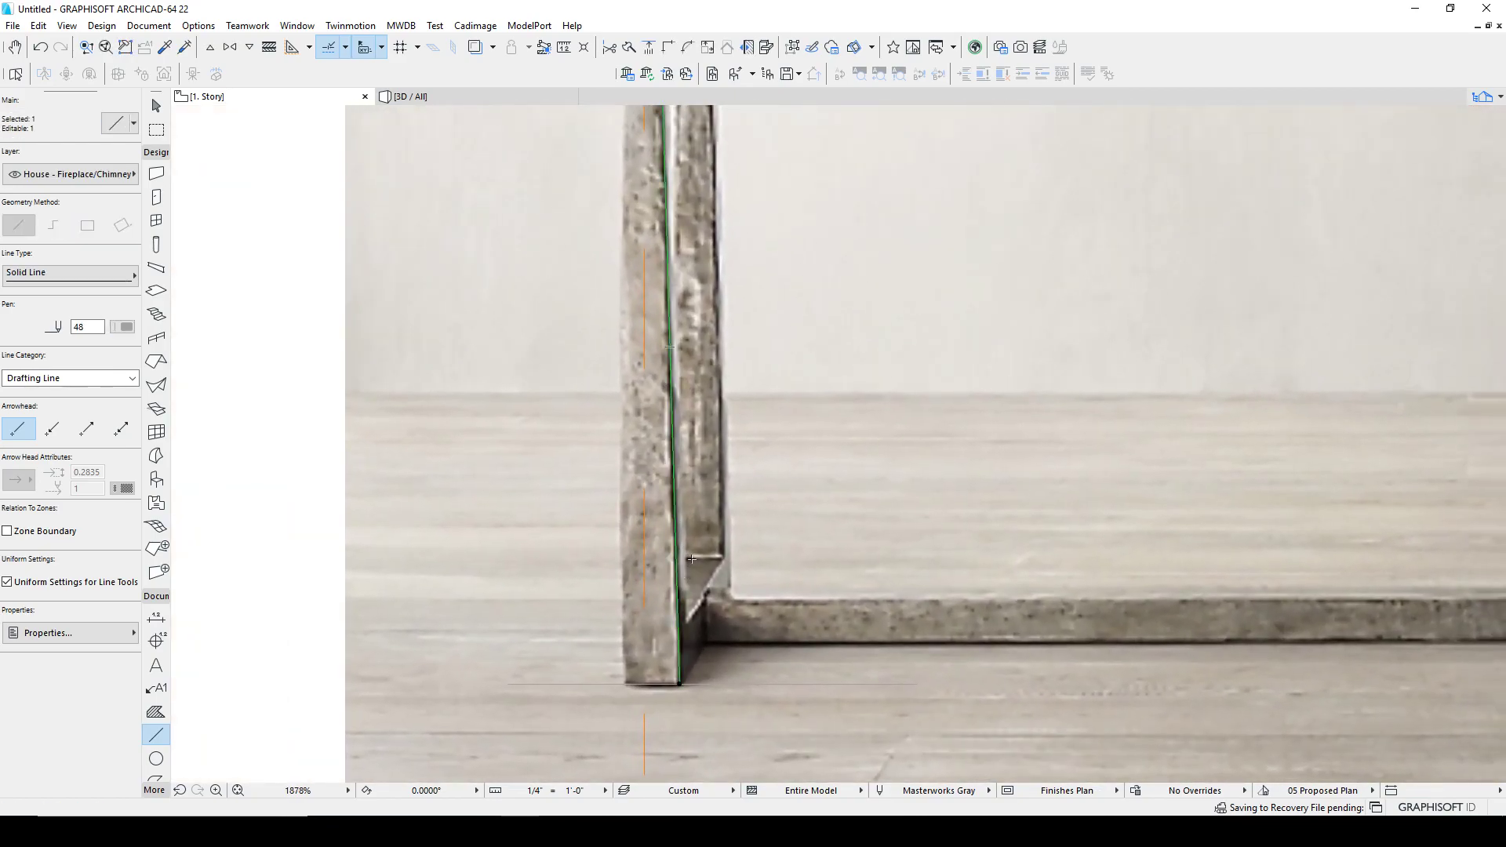
pyautogui.scroll(-4, 691, 560)
pyautogui.hotkey('ctrl', 'shift', 'm')
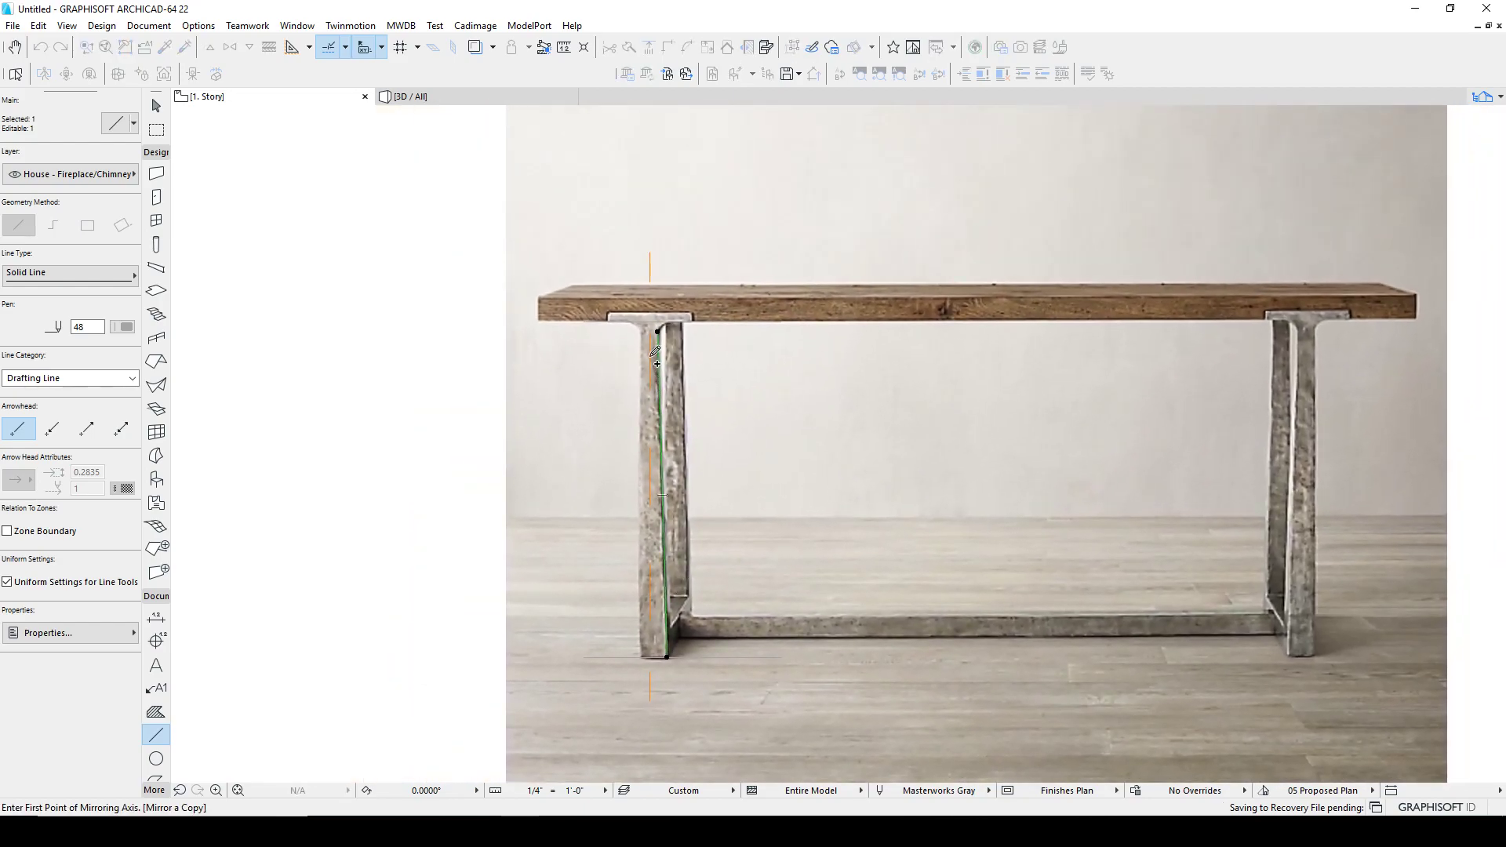
pyautogui.click(650, 358)
pyautogui.click(651, 471)
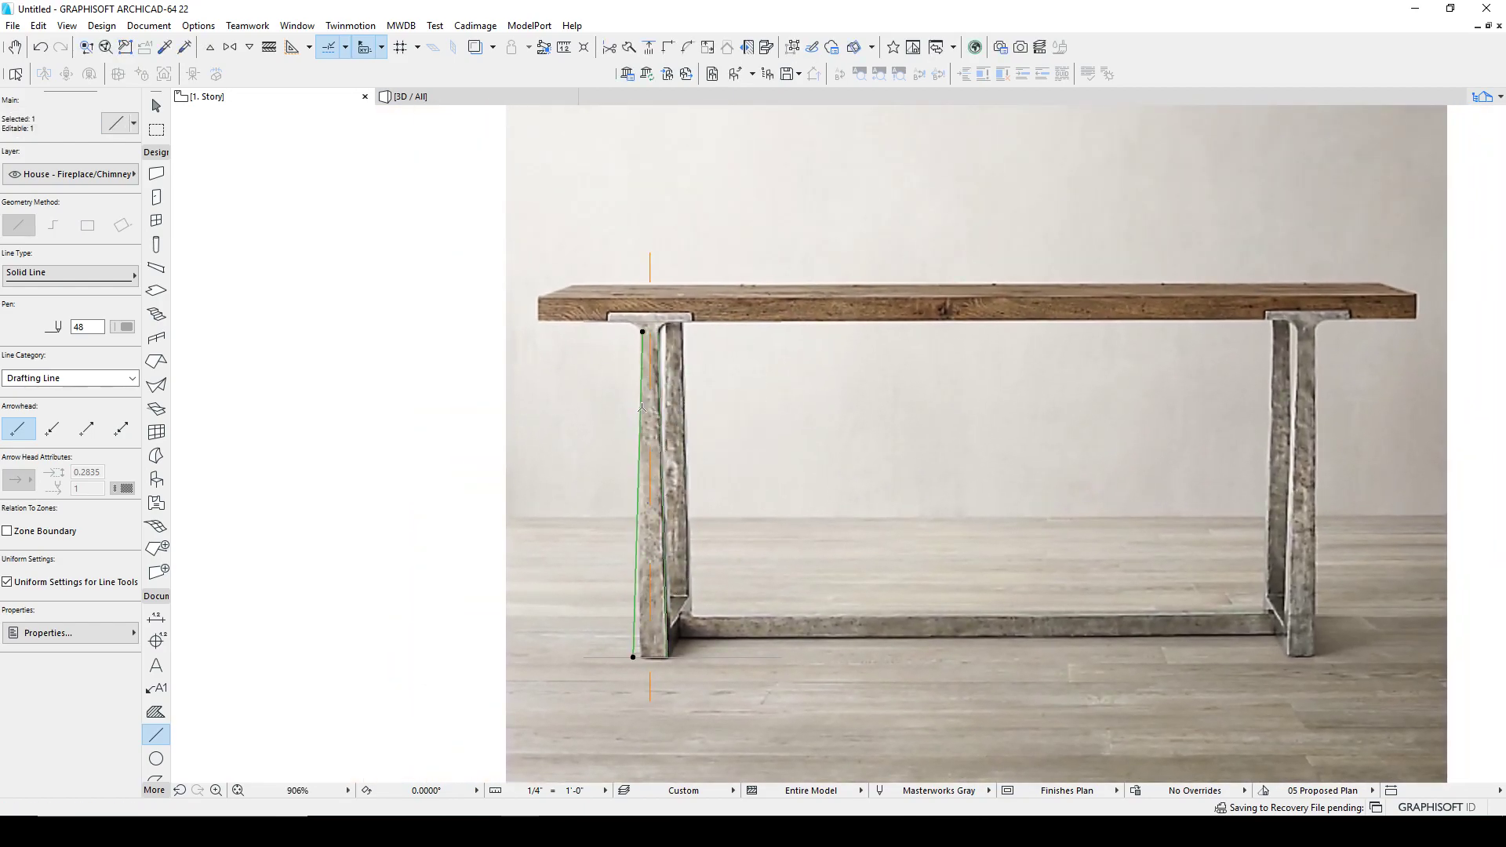
# Step: Stretch the bottom endpoint of the leg's inner edge line to the corner of the foot
pyautogui.scroll(3, 643, 408)
pyautogui.moveTo(644, 408); pyautogui.dragTo(629, 202, button='middle')
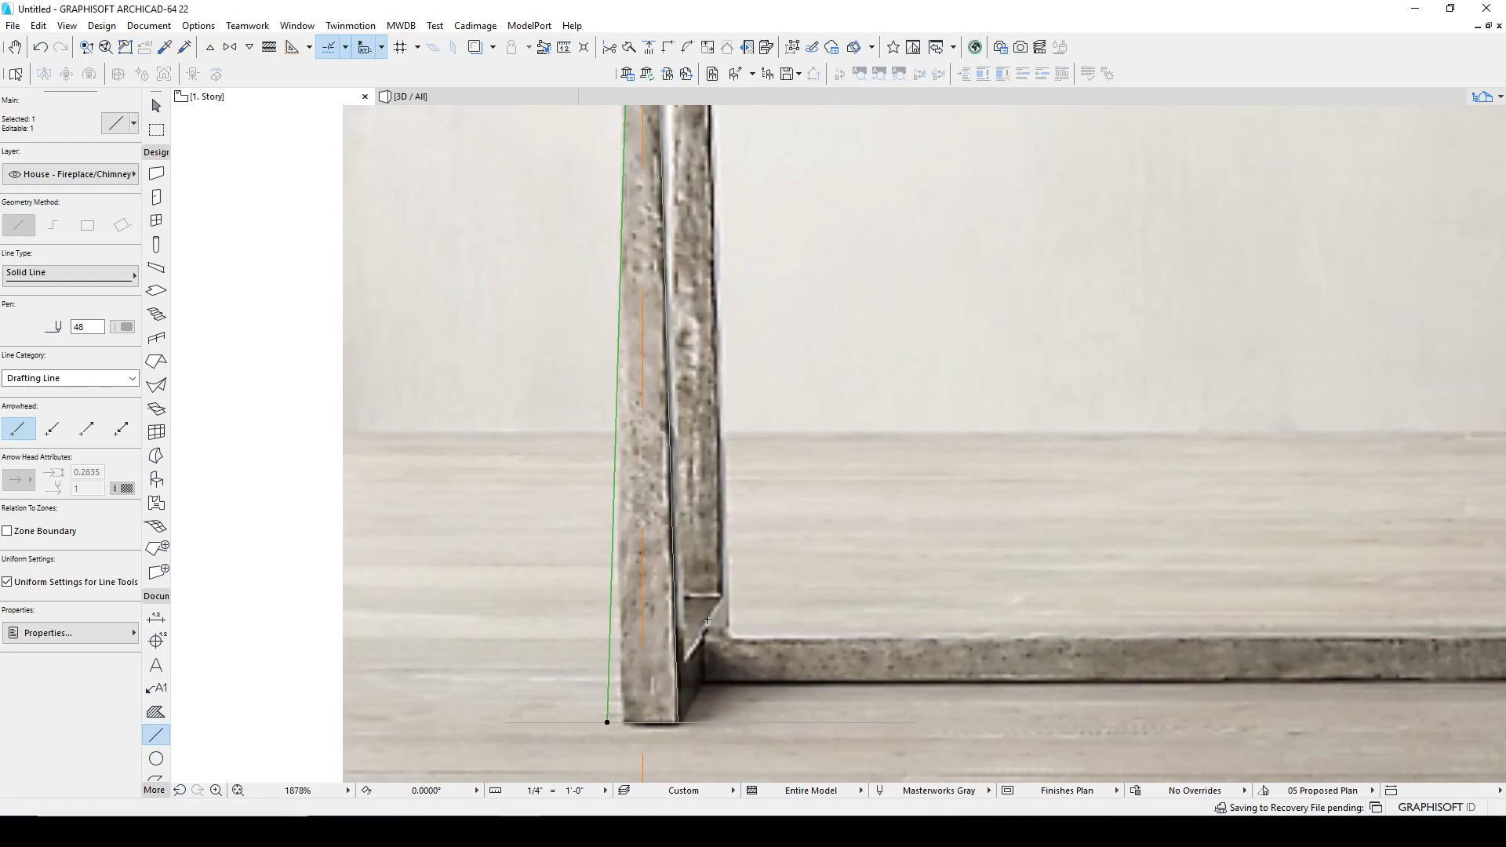
pyautogui.scroll(-2, 705, 625)
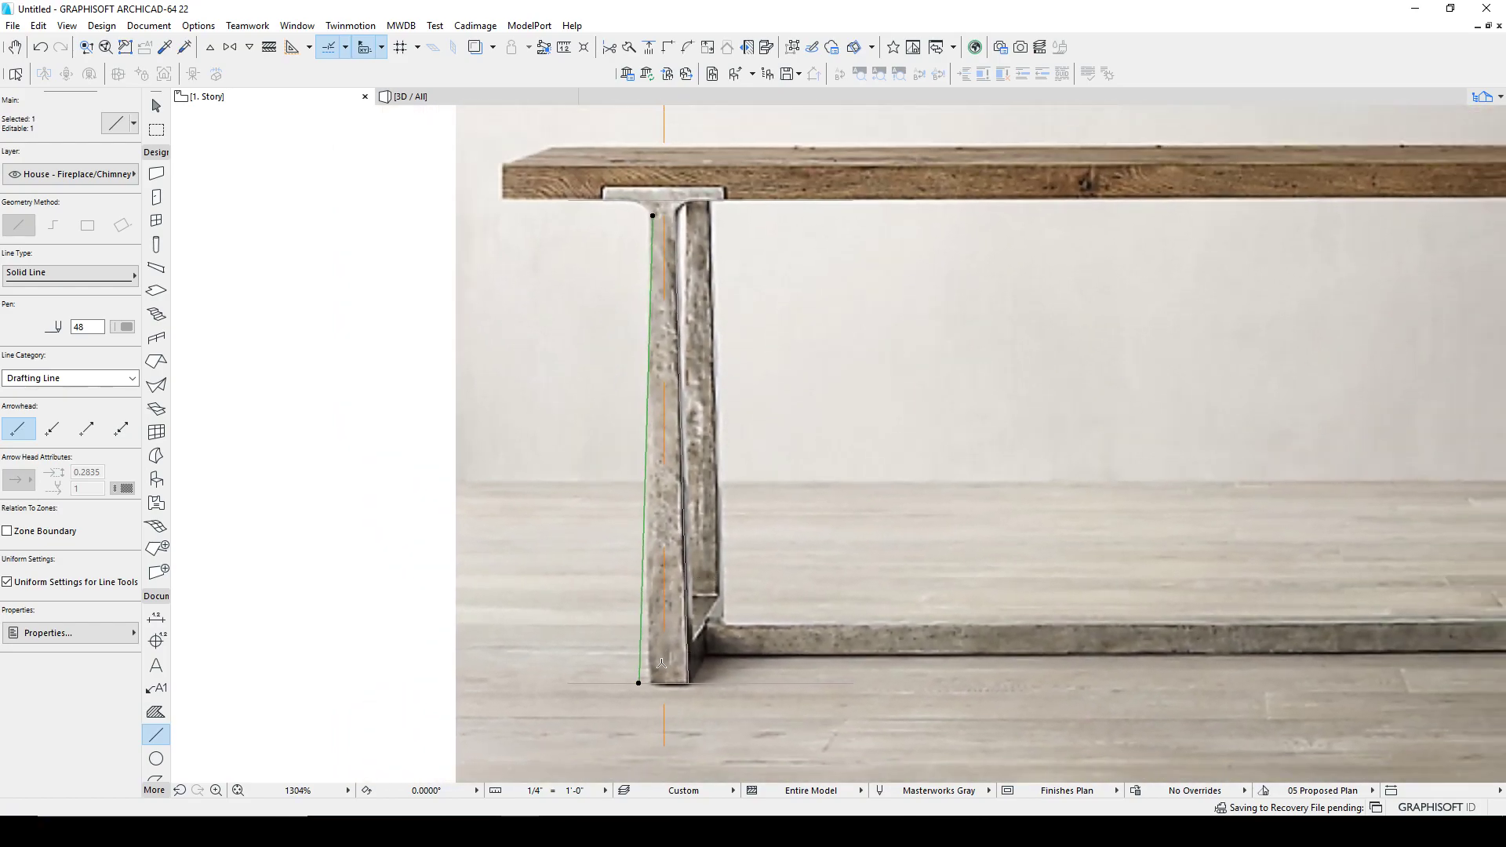
pyautogui.scroll(3, 661, 663)
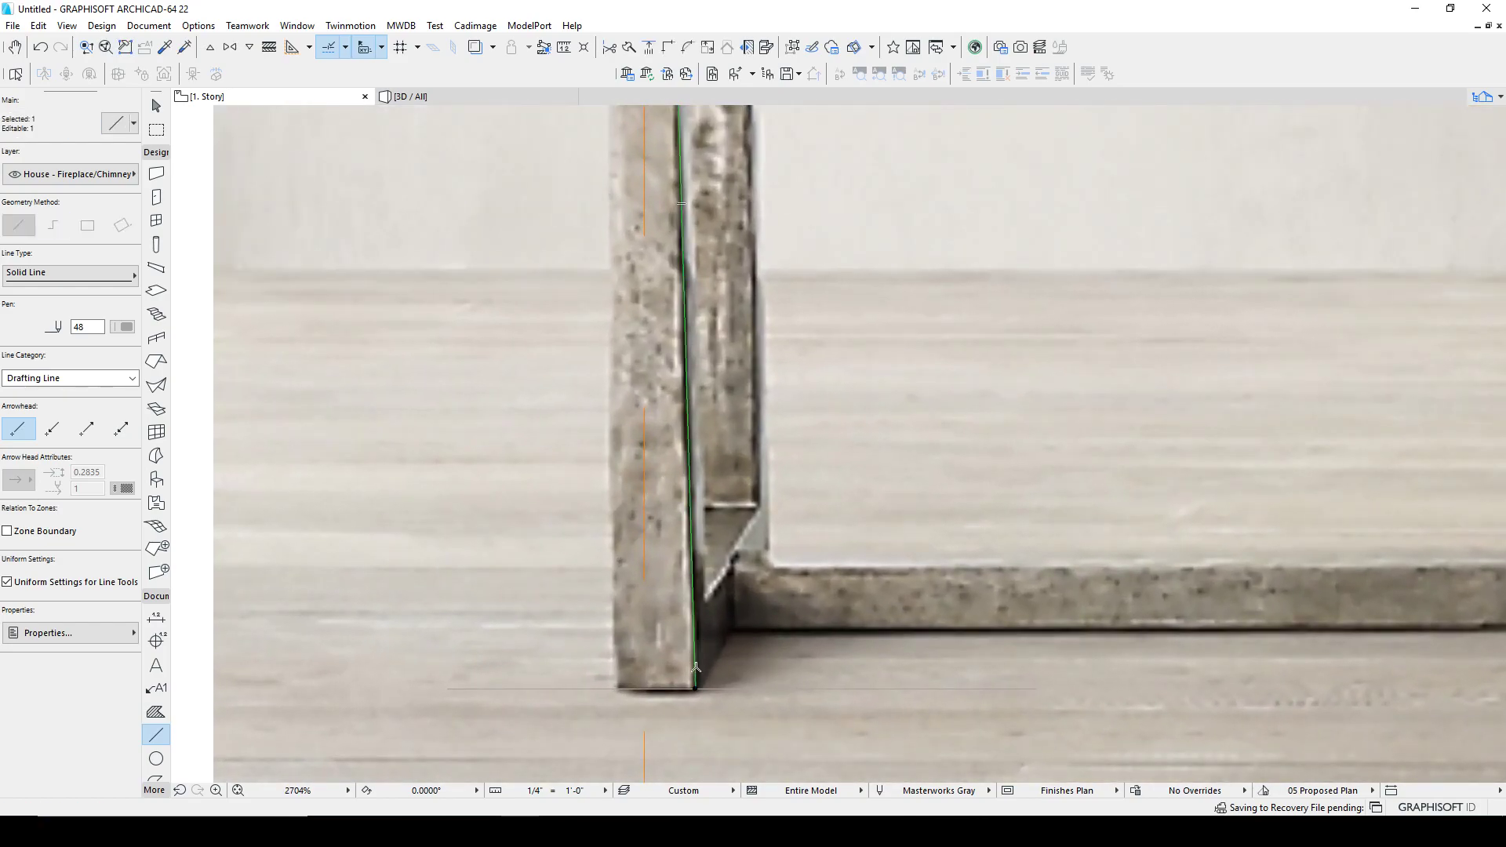
pyautogui.click(697, 688)
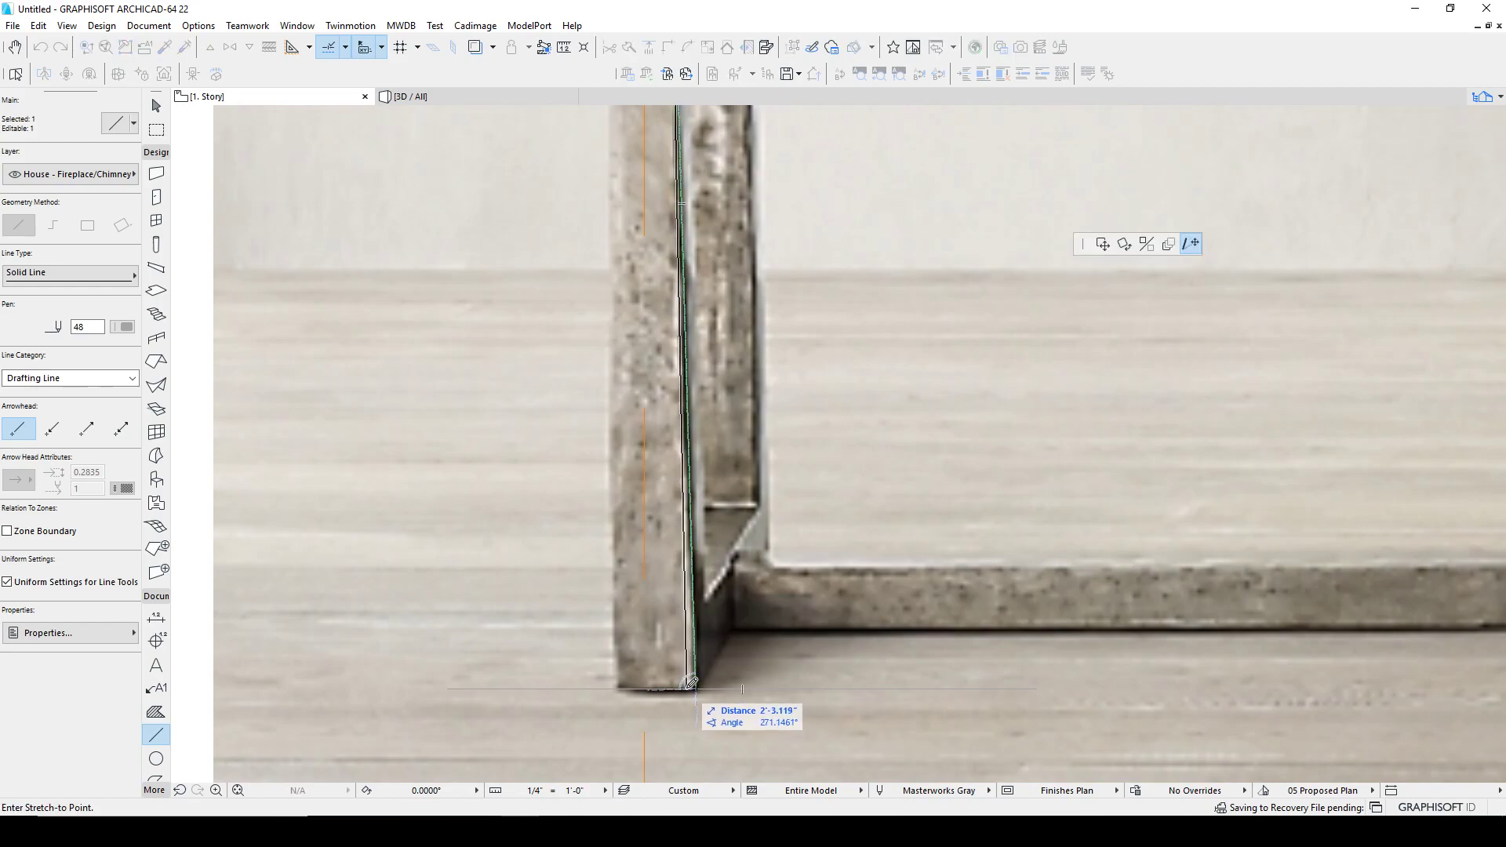
pyautogui.click(689, 687)
# Step: Mirror a copy of the adjusted inner edge line about the dashed centre line onto the leg's outer side
pyautogui.hotkey('ctrl', 'alt', 'm')
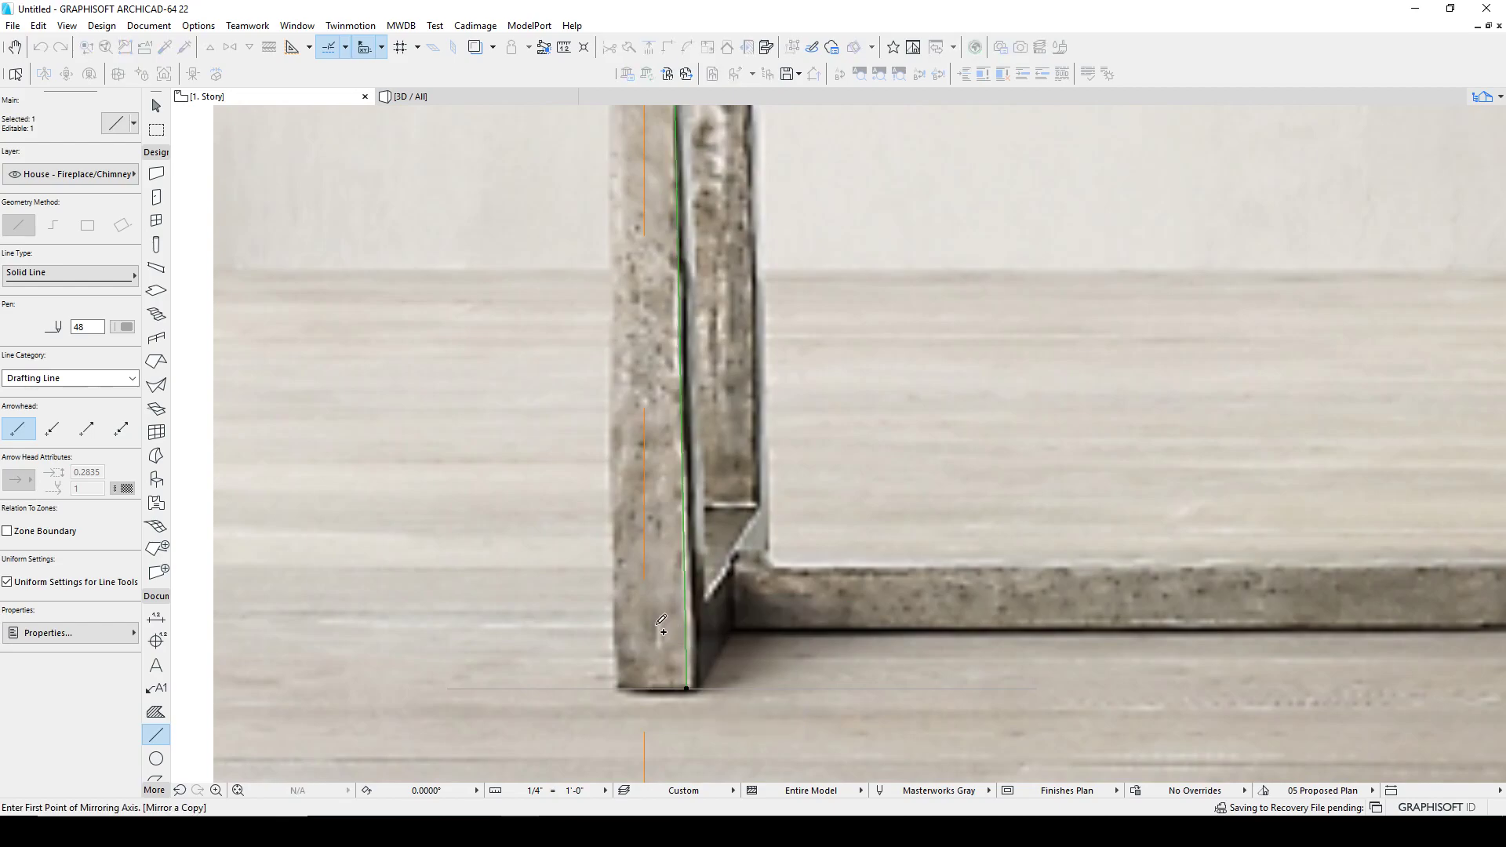
pyautogui.click(652, 576)
pyautogui.click(653, 510)
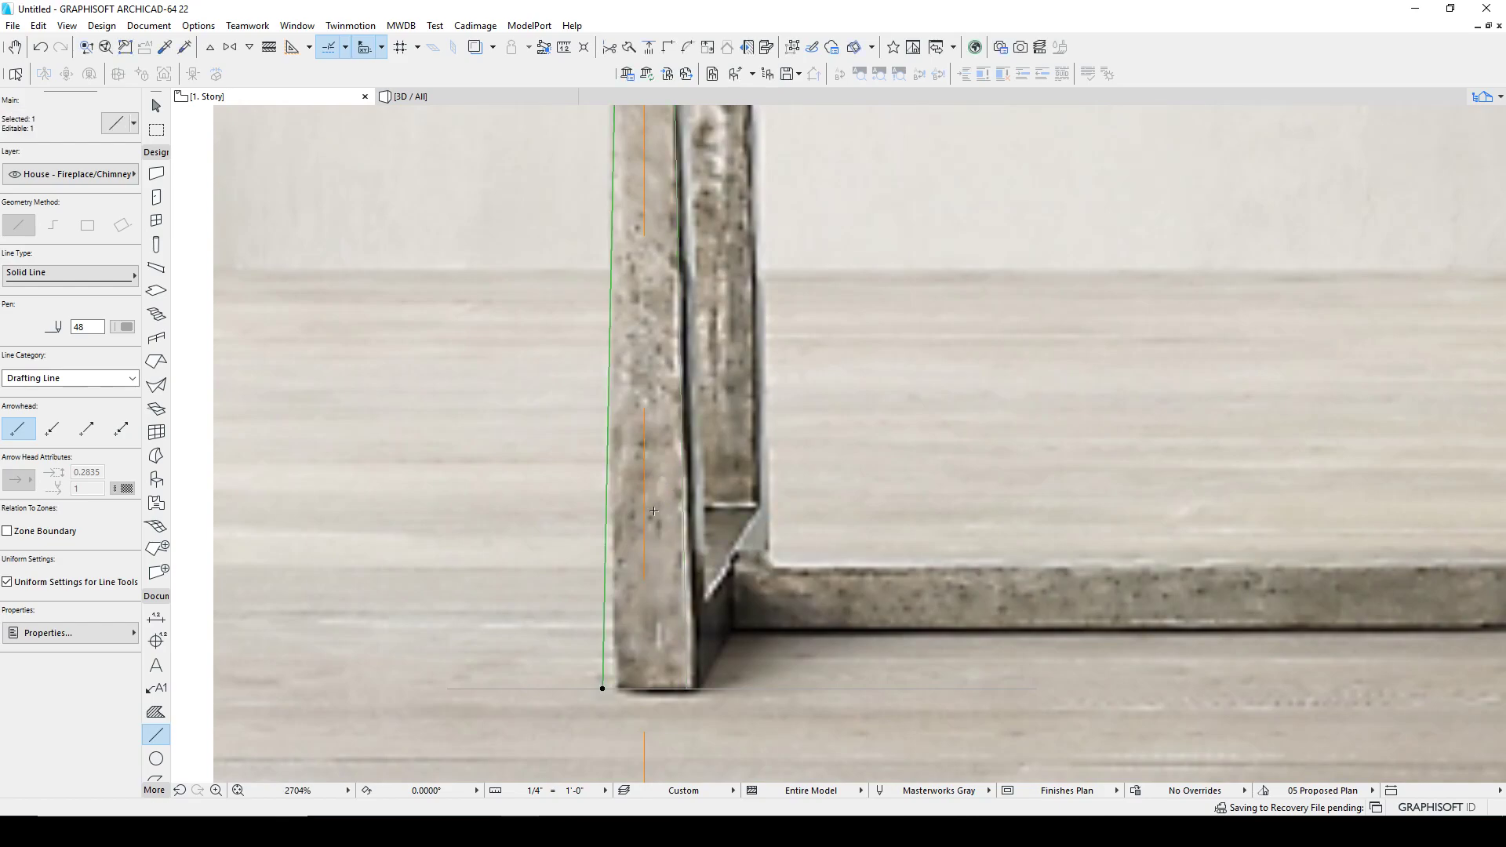
pyautogui.press('Escape')
pyautogui.press('Escape')
pyautogui.keyDown('ctrl'); pyautogui.click(721, 690); pyautogui.keyUp('ctrl')
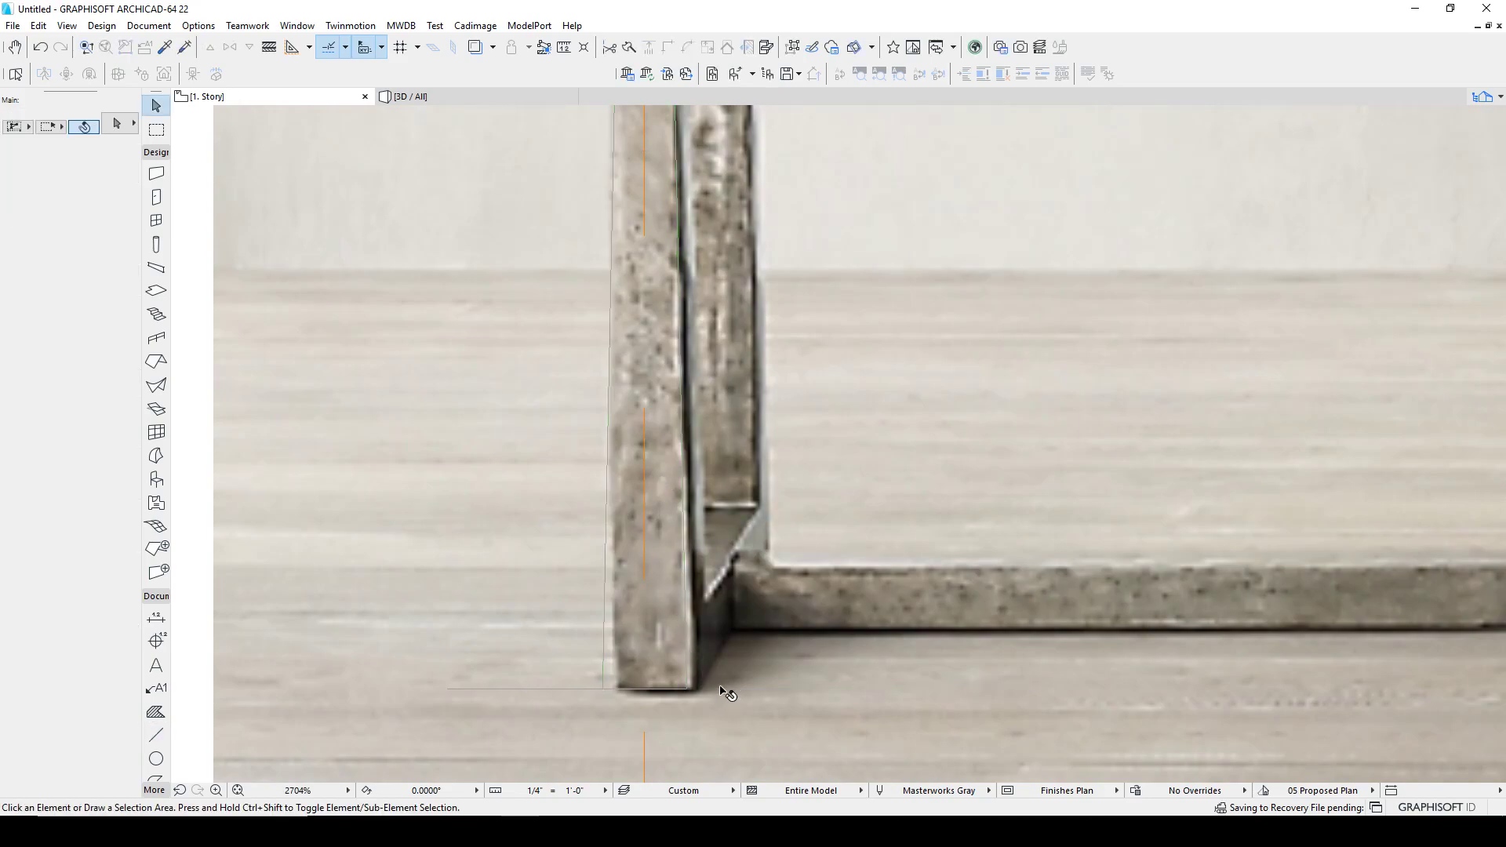
pyautogui.keyDown('ctrl'); pyautogui.click(580, 689); pyautogui.keyUp('ctrl')
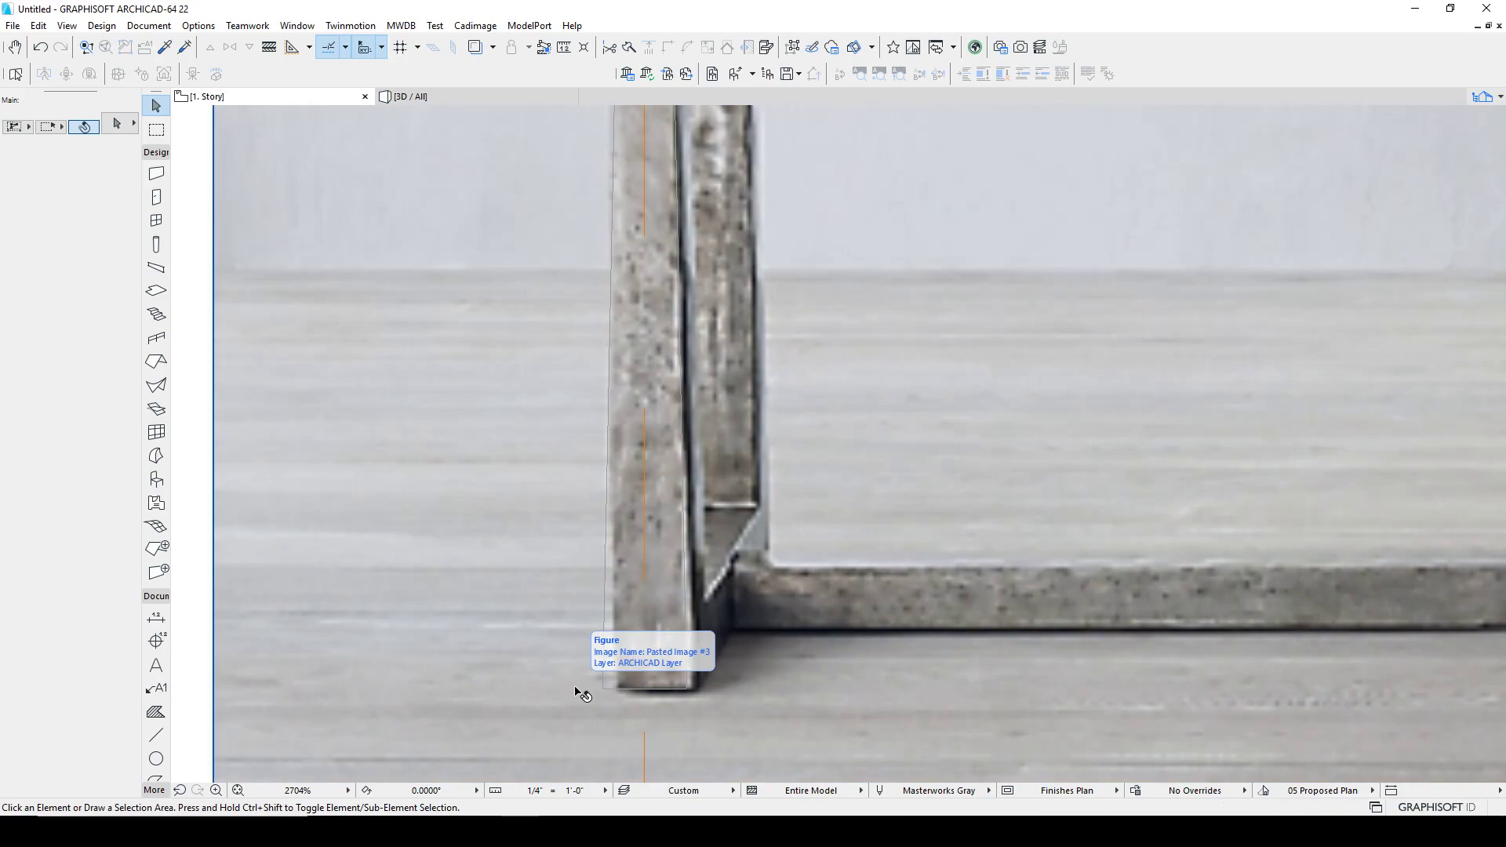
# Step: Trace the top edge of the T-shaped leg cap with a line under the tabletop
pyautogui.scroll(-3, 817, 639)
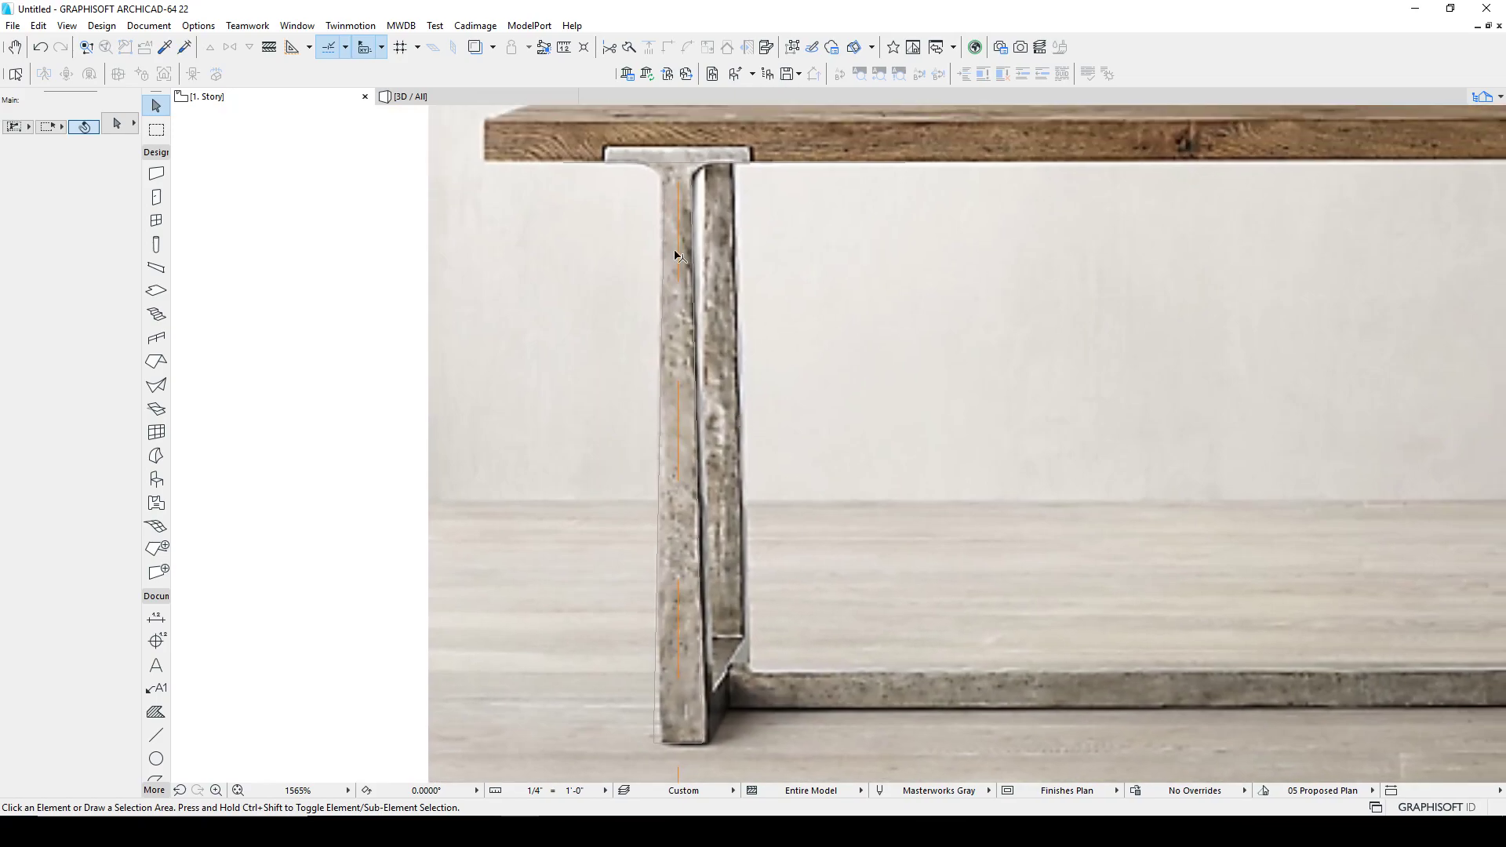
pyautogui.scroll(4, 678, 267)
pyautogui.scroll(1, 689, 299)
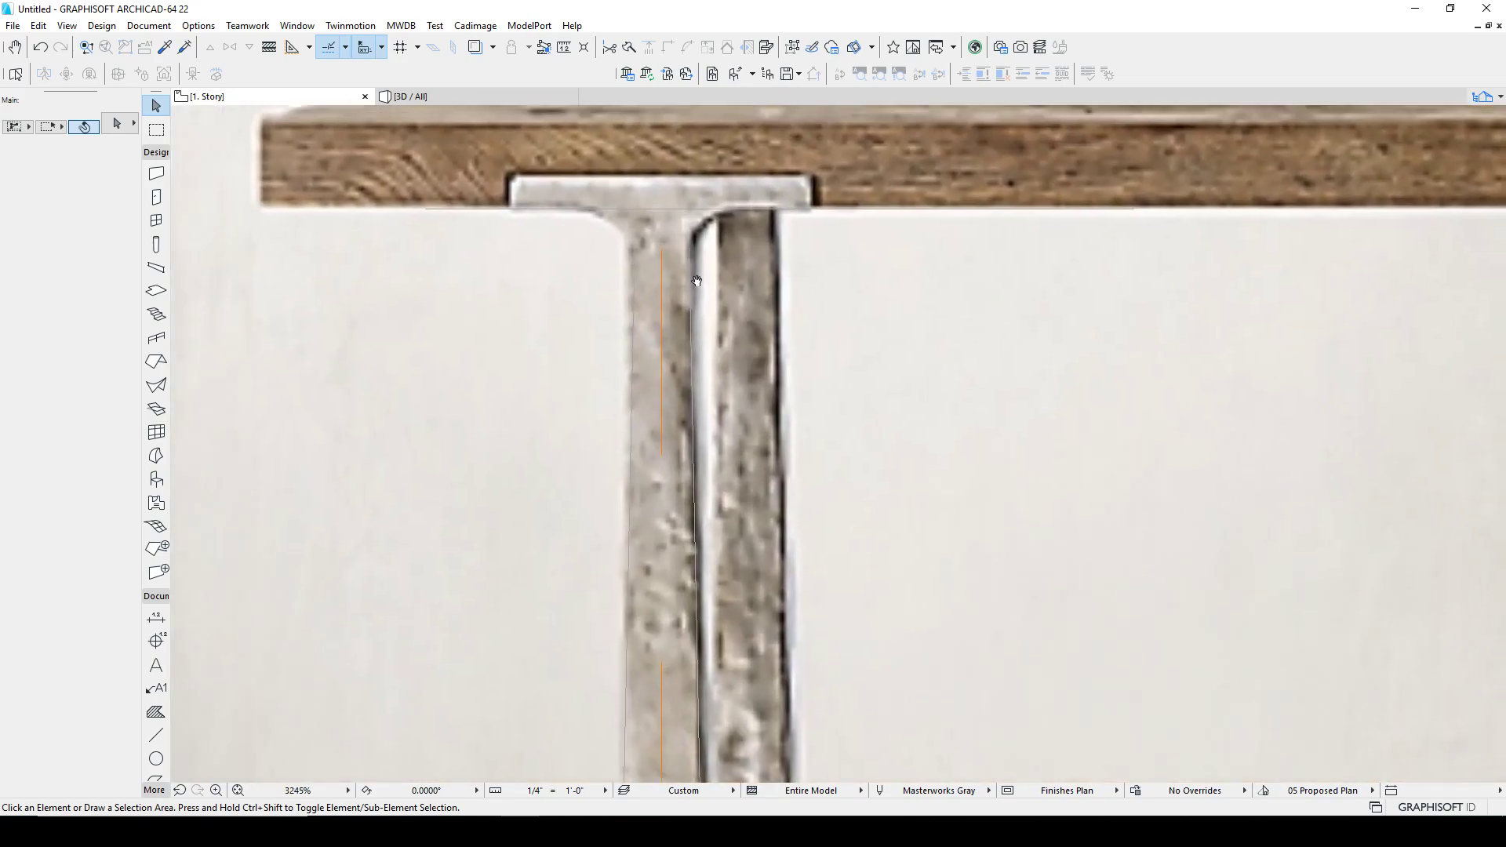
pyautogui.press('l')
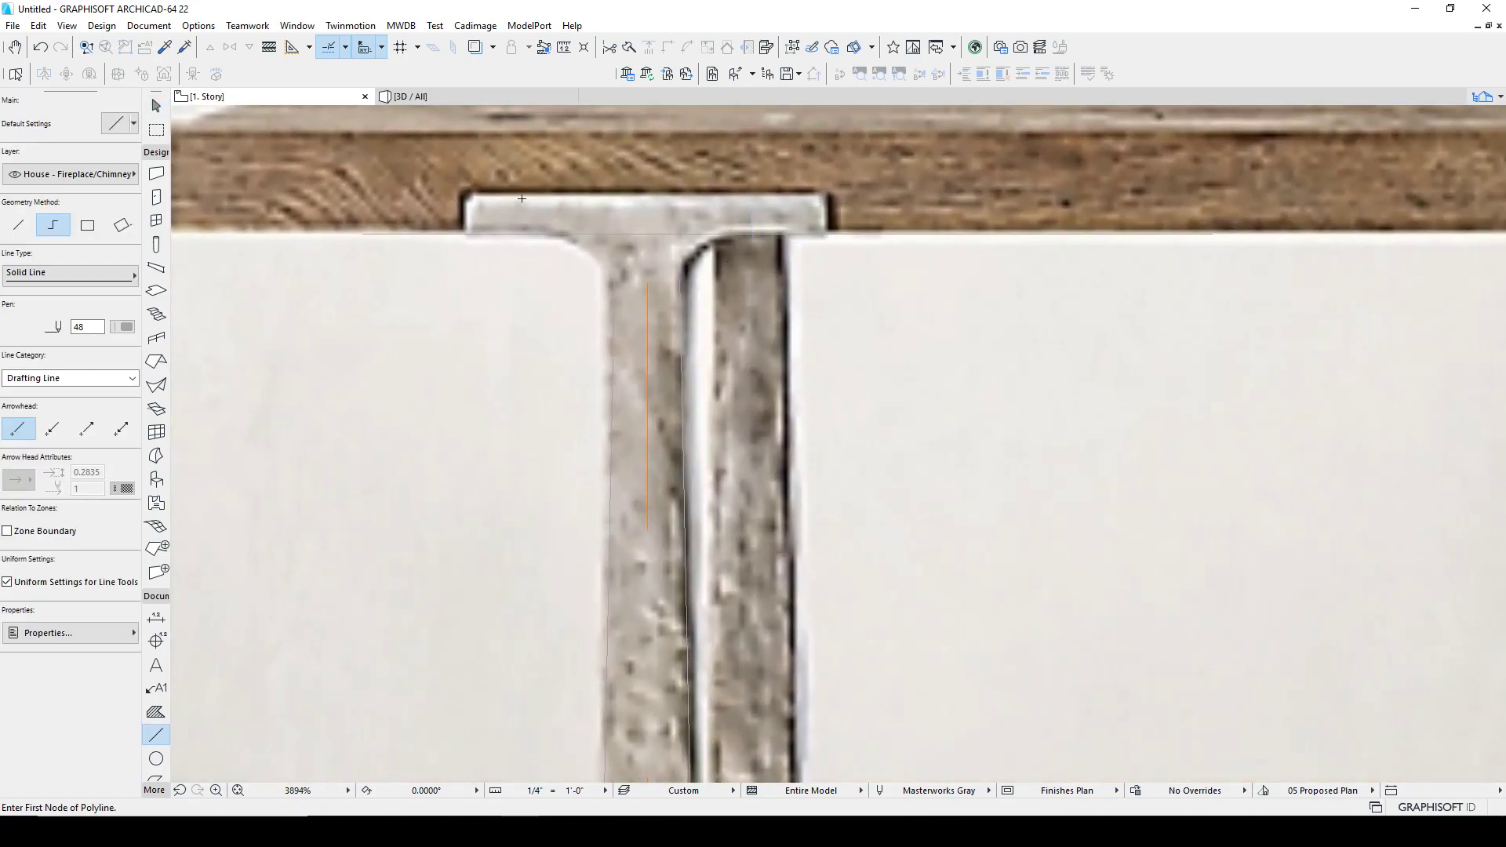
pyautogui.click(462, 192)
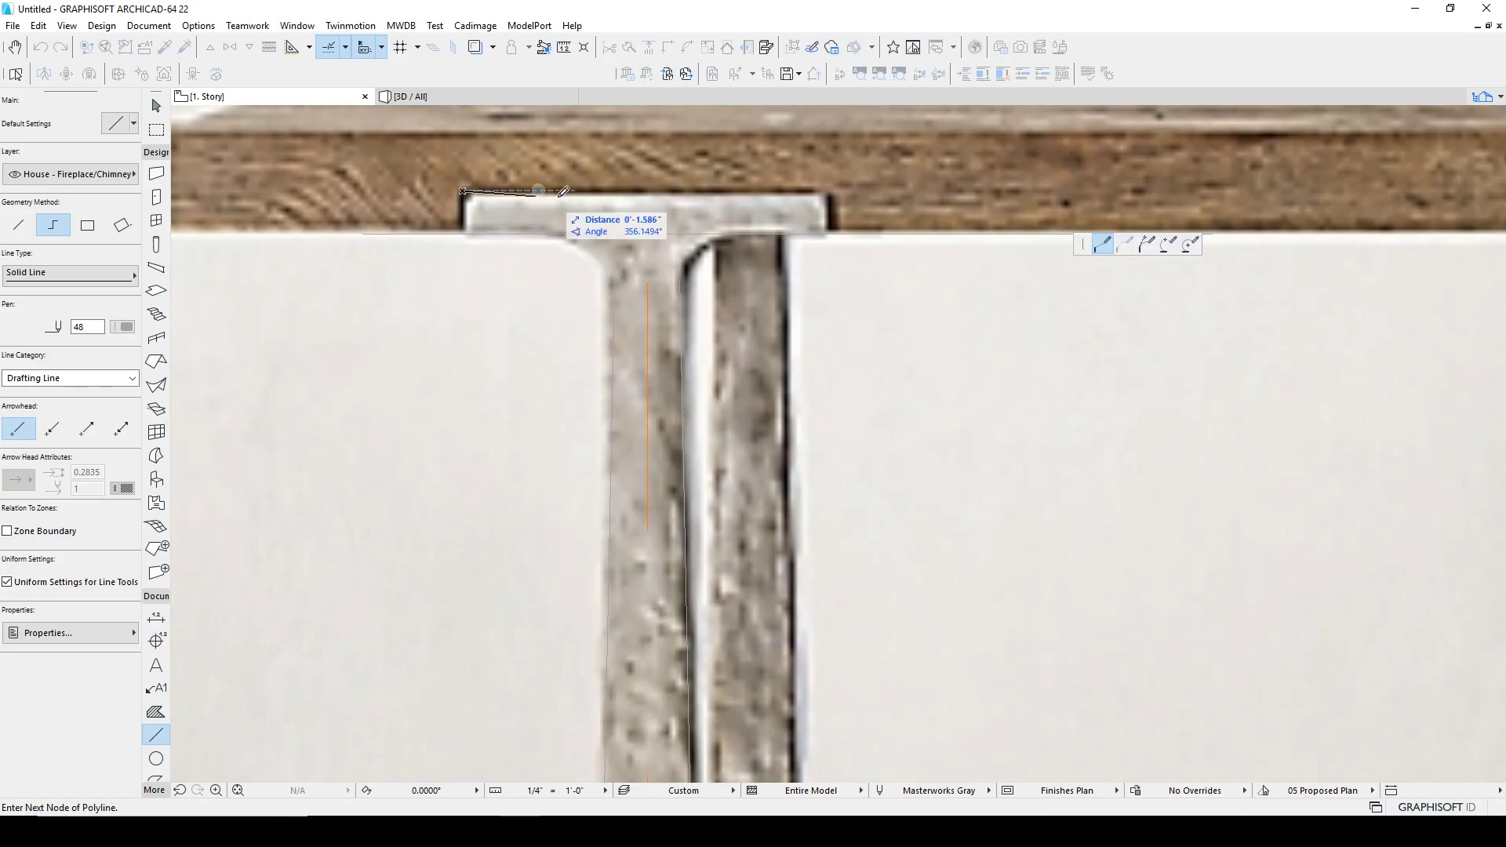
pyautogui.click(834, 189)
pyautogui.keyDown('shift'); pyautogui.click(694, 191); pyautogui.keyUp('shift')
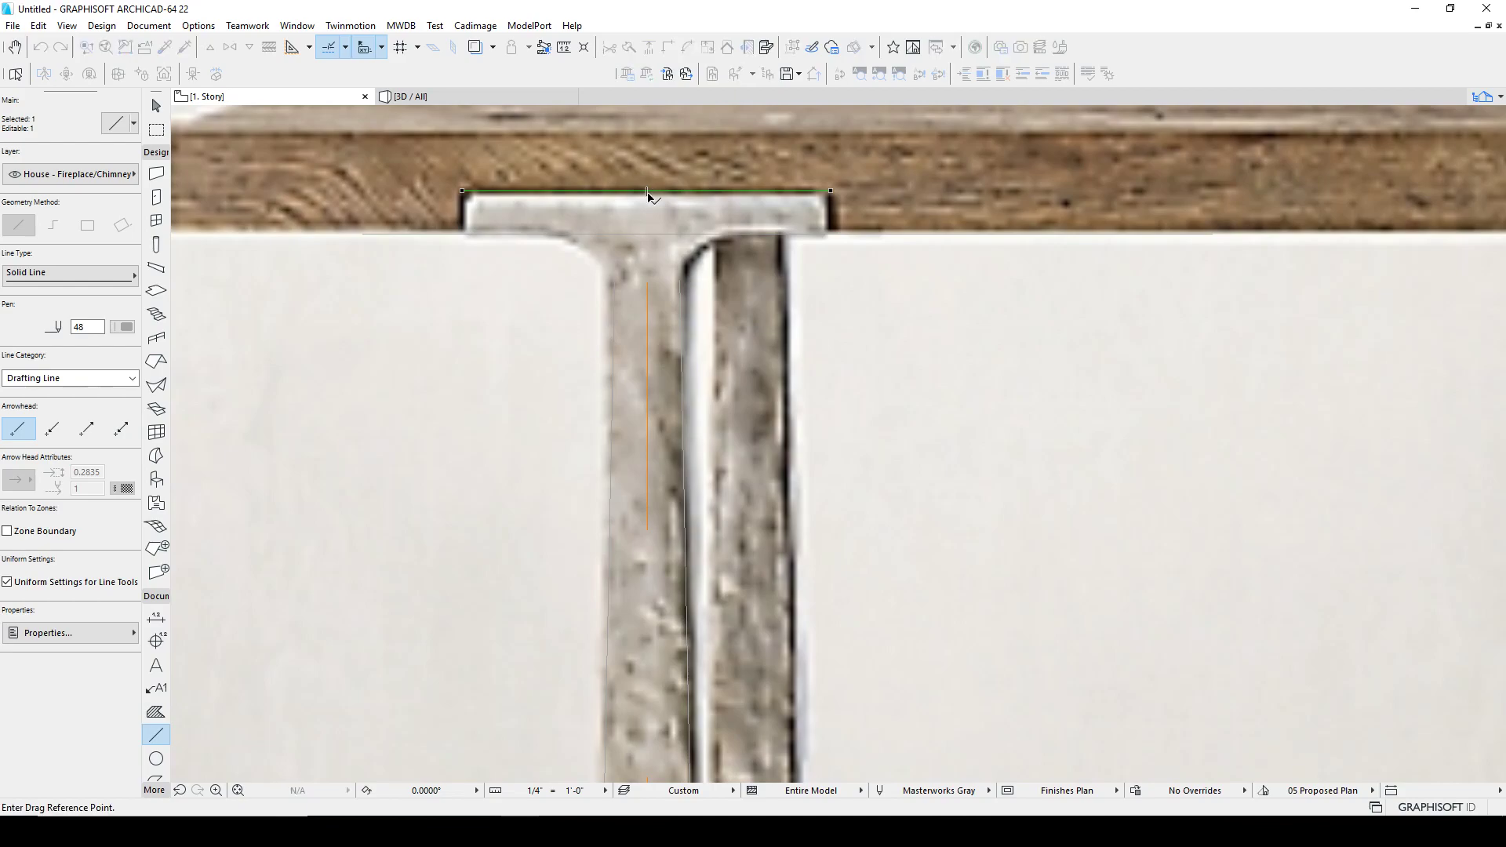
pyautogui.click(648, 191)
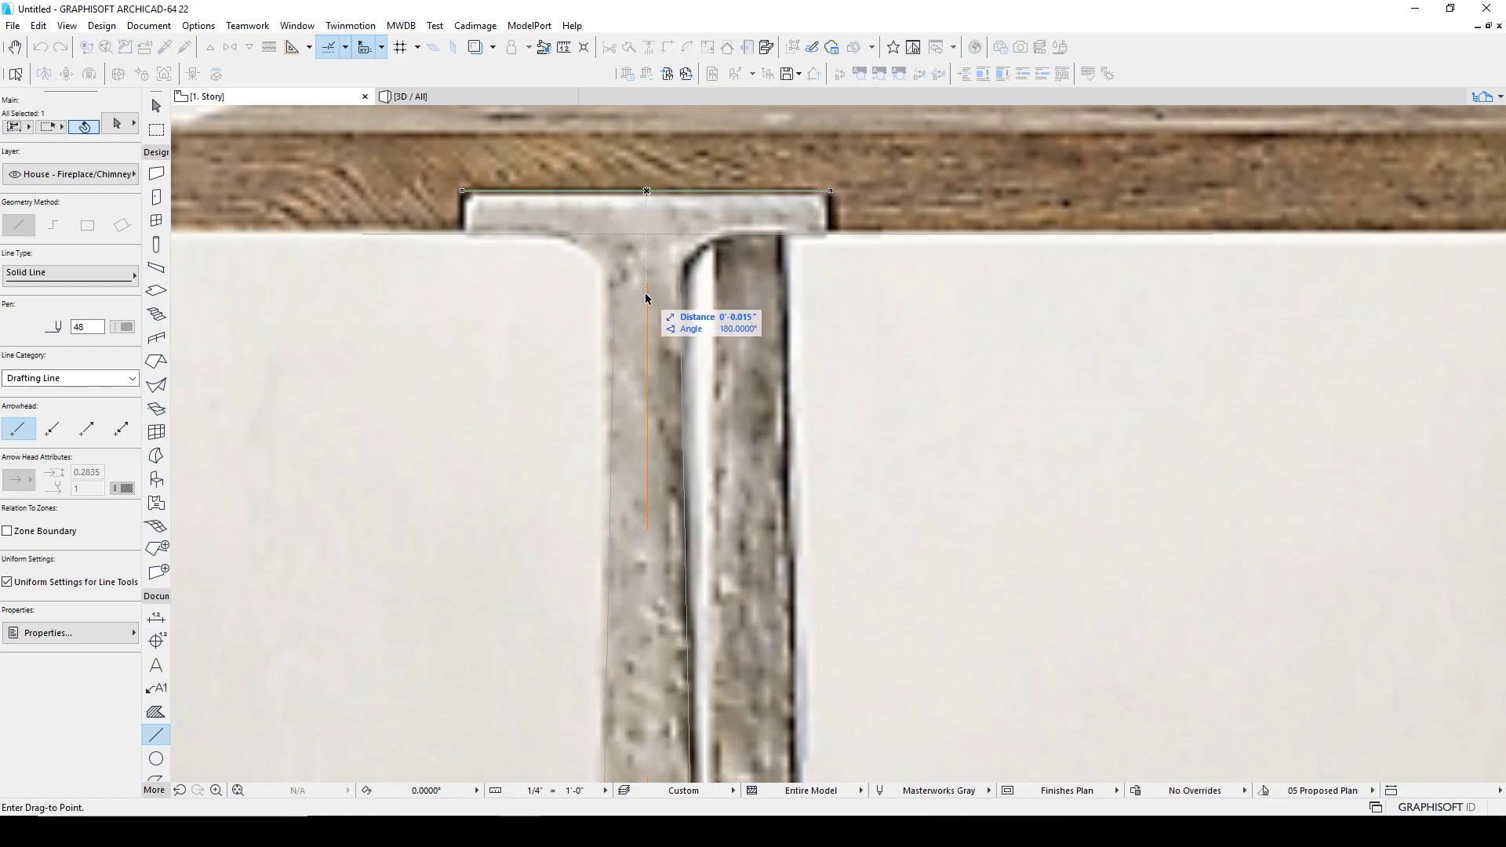
pyautogui.scroll(-3, 652, 222)
pyautogui.moveTo(660, 241); pyautogui.dragTo(647, 287, button='middle')
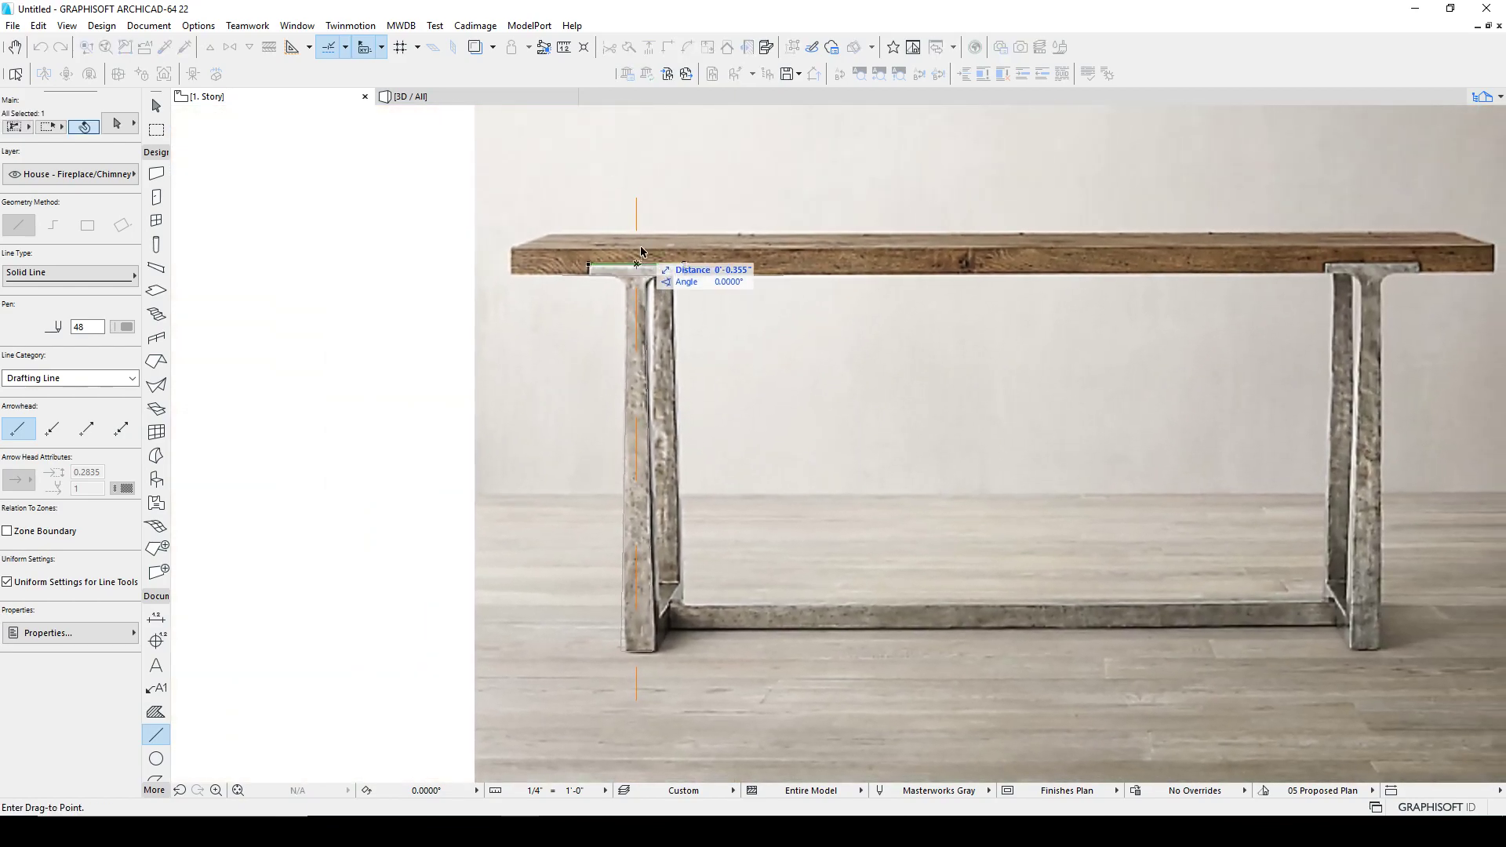
pyautogui.press('Escape')
# Step: Draw a horizontal line along the underside of the leg cap, running past both sides of the leg
pyautogui.scroll(2, 648, 263)
pyautogui.scroll(5, 648, 263)
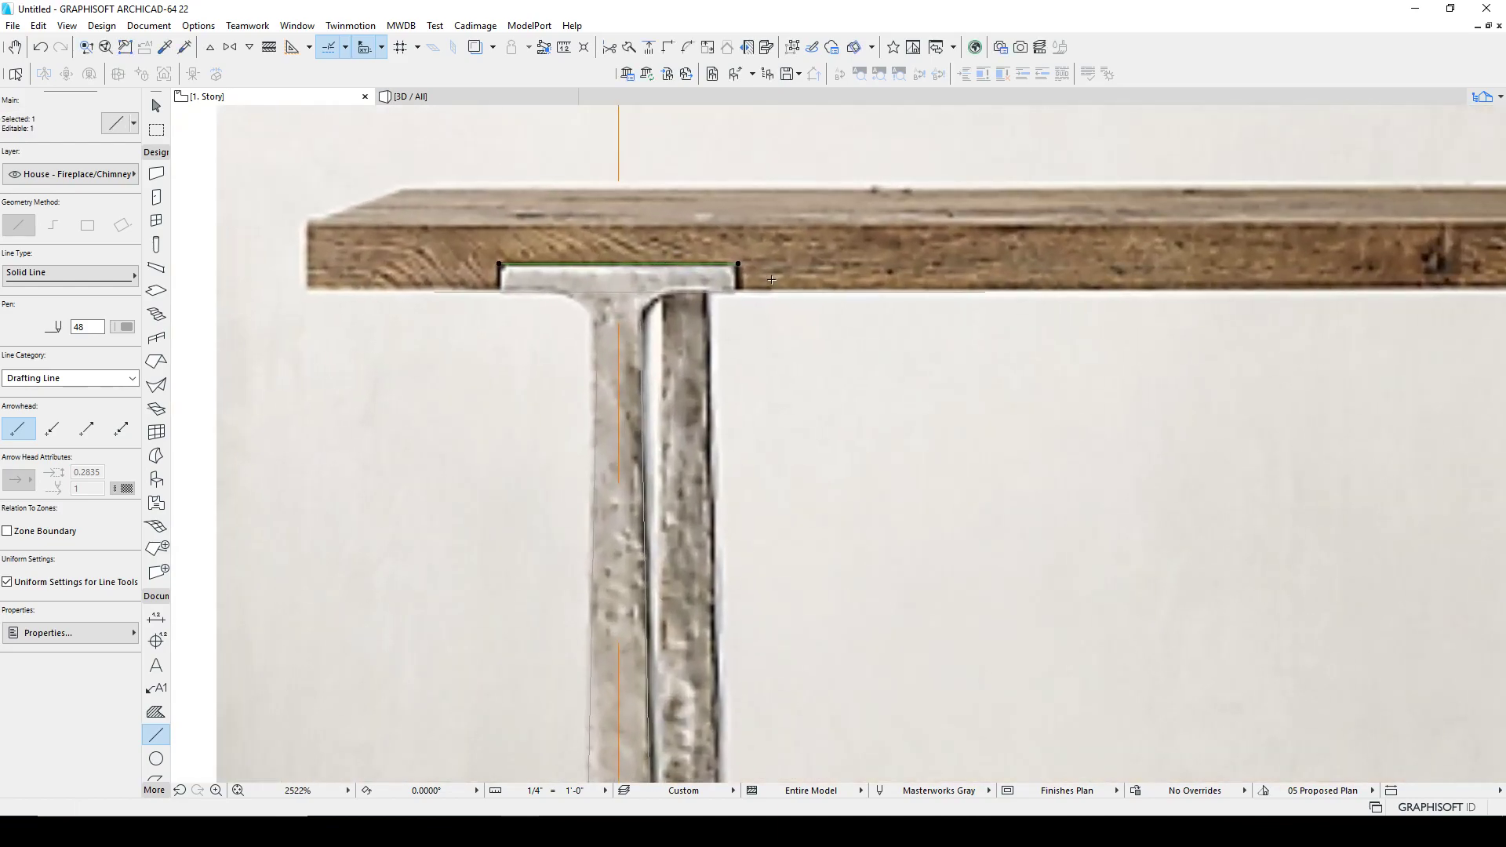
pyautogui.press('Escape')
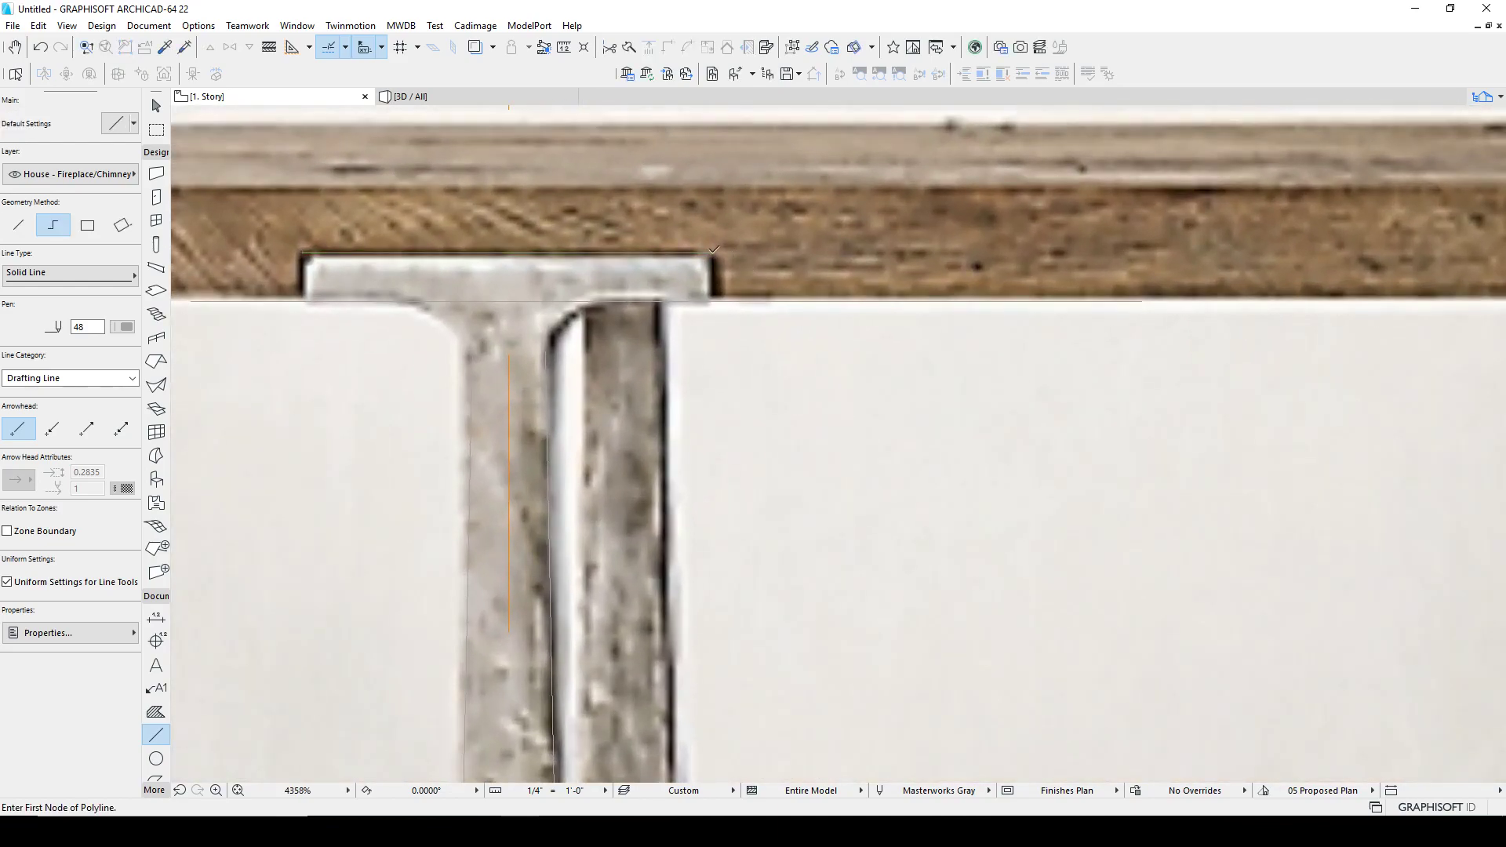
pyautogui.click(714, 297)
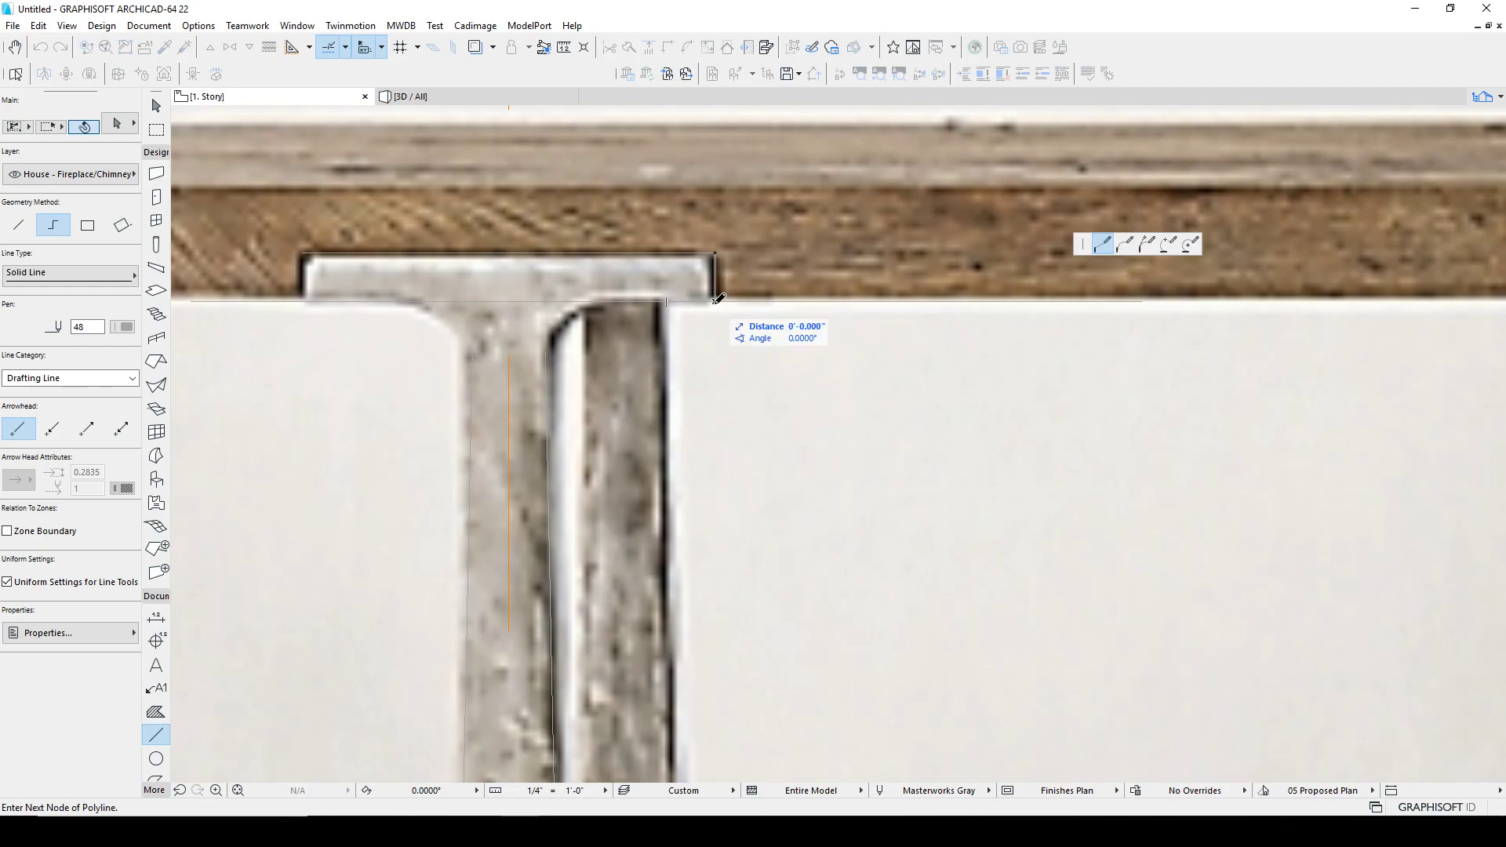
pyautogui.press('Escape')
pyautogui.click(305, 251)
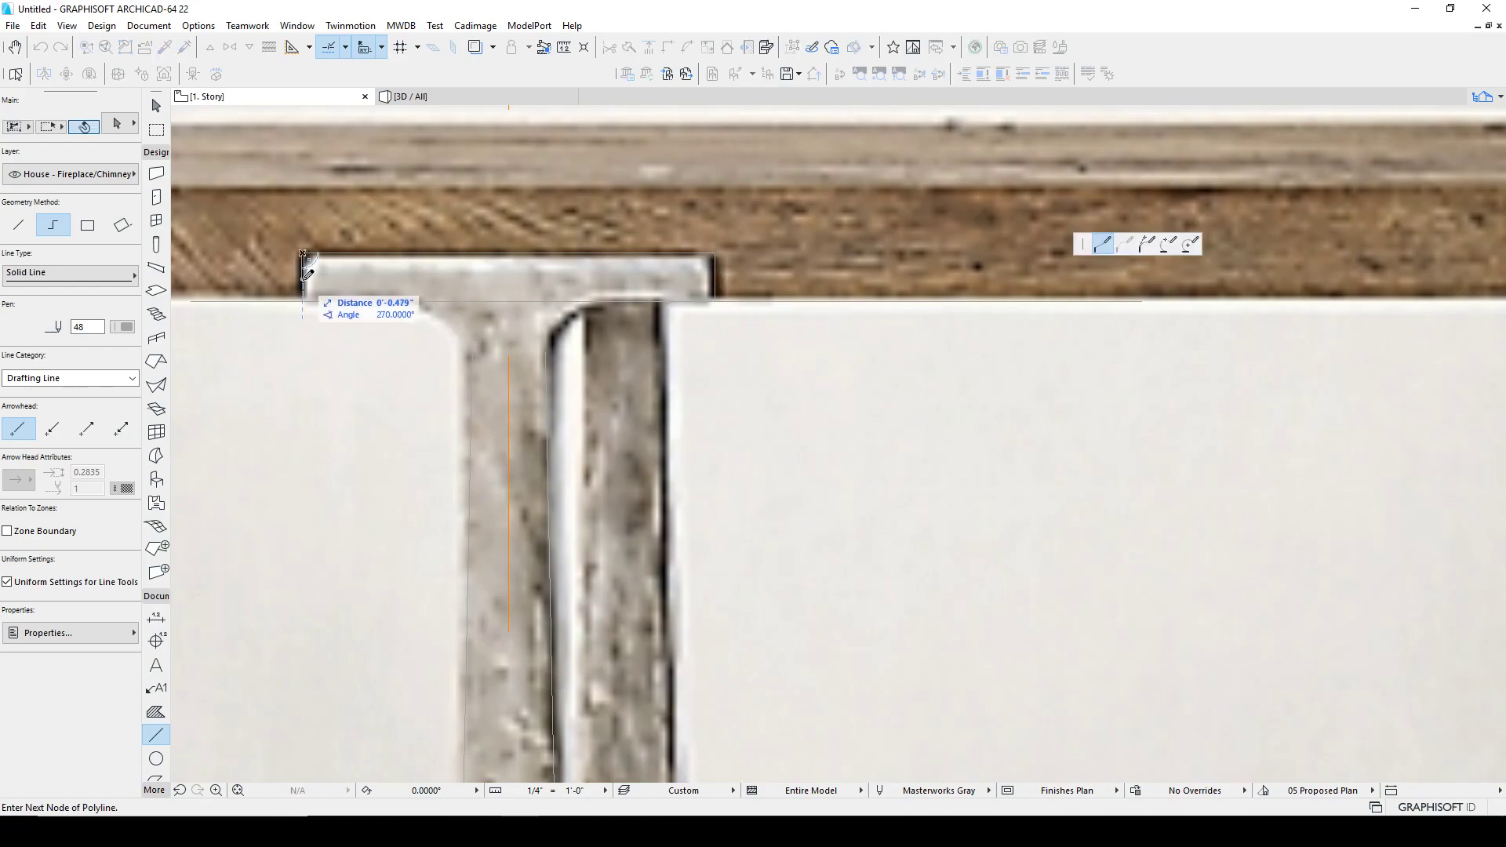
pyautogui.press('Escape')
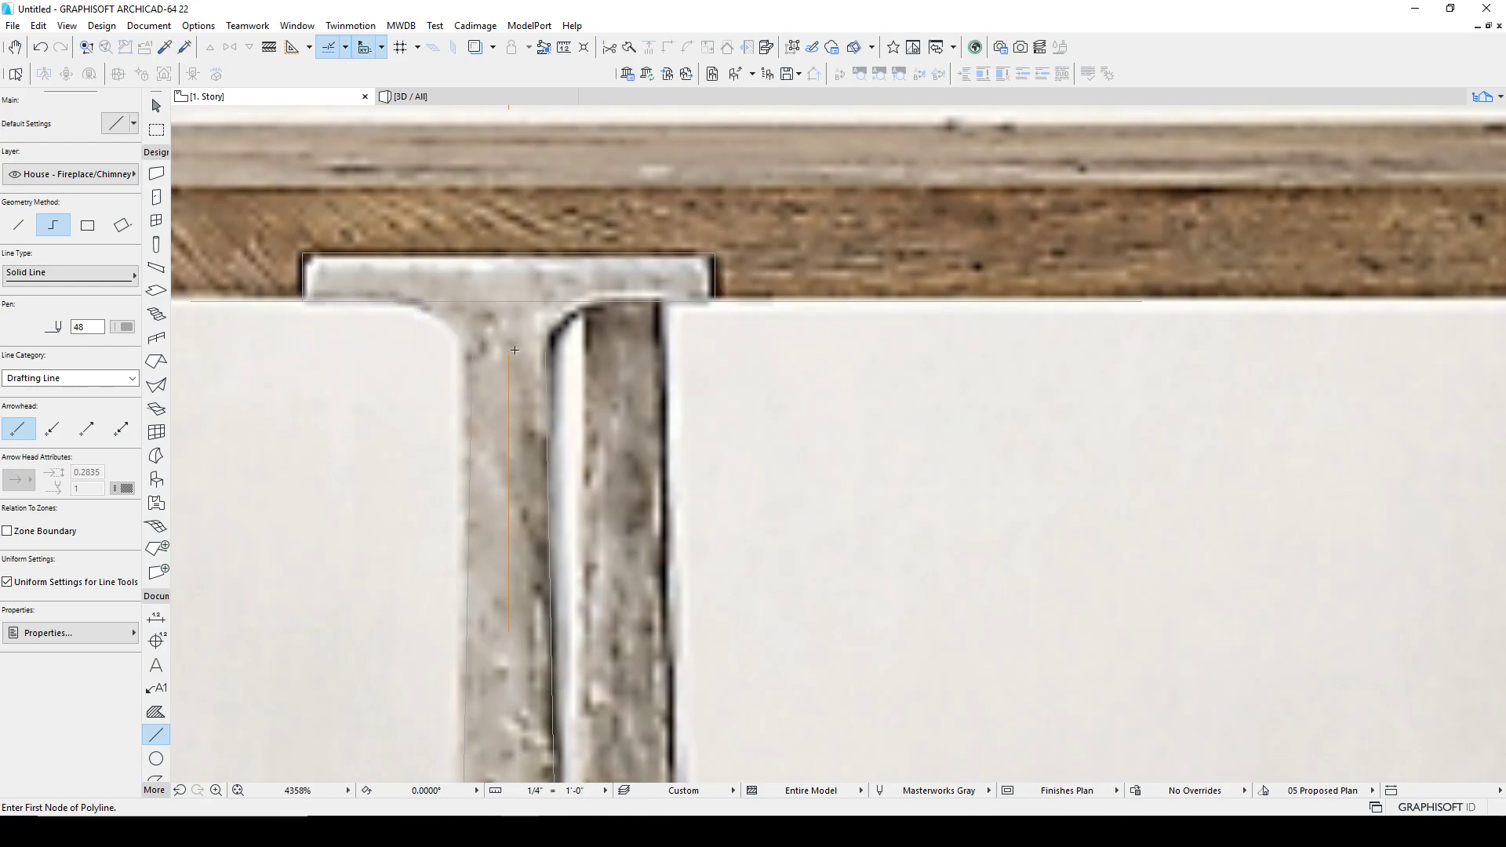
pyautogui.scroll(4, 514, 350)
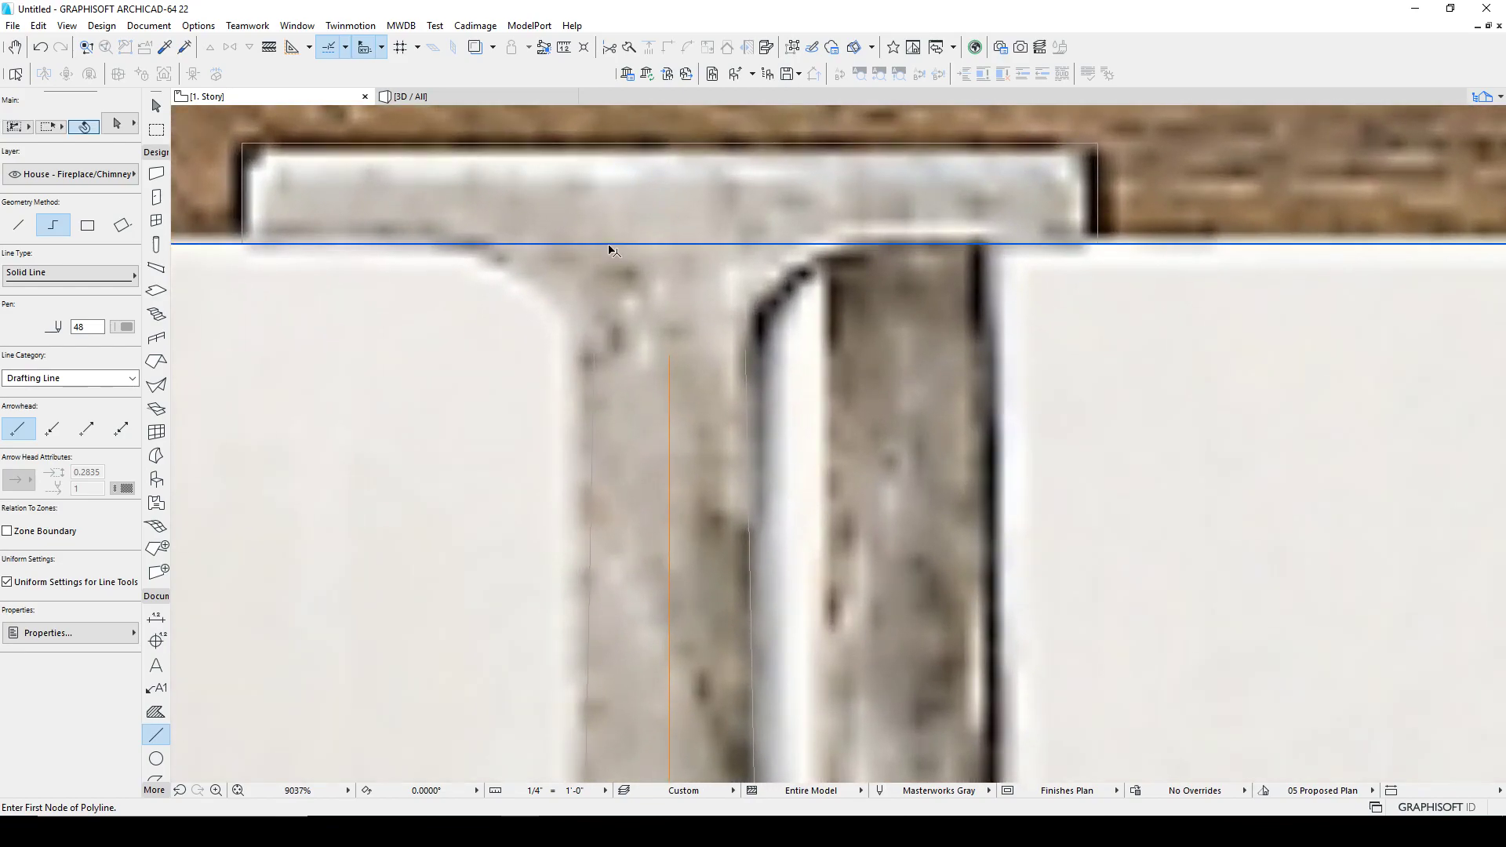
pyautogui.keyDown('shift'); pyautogui.click(610, 249); pyautogui.keyUp('shift')
pyautogui.scroll(-9, 690, 274)
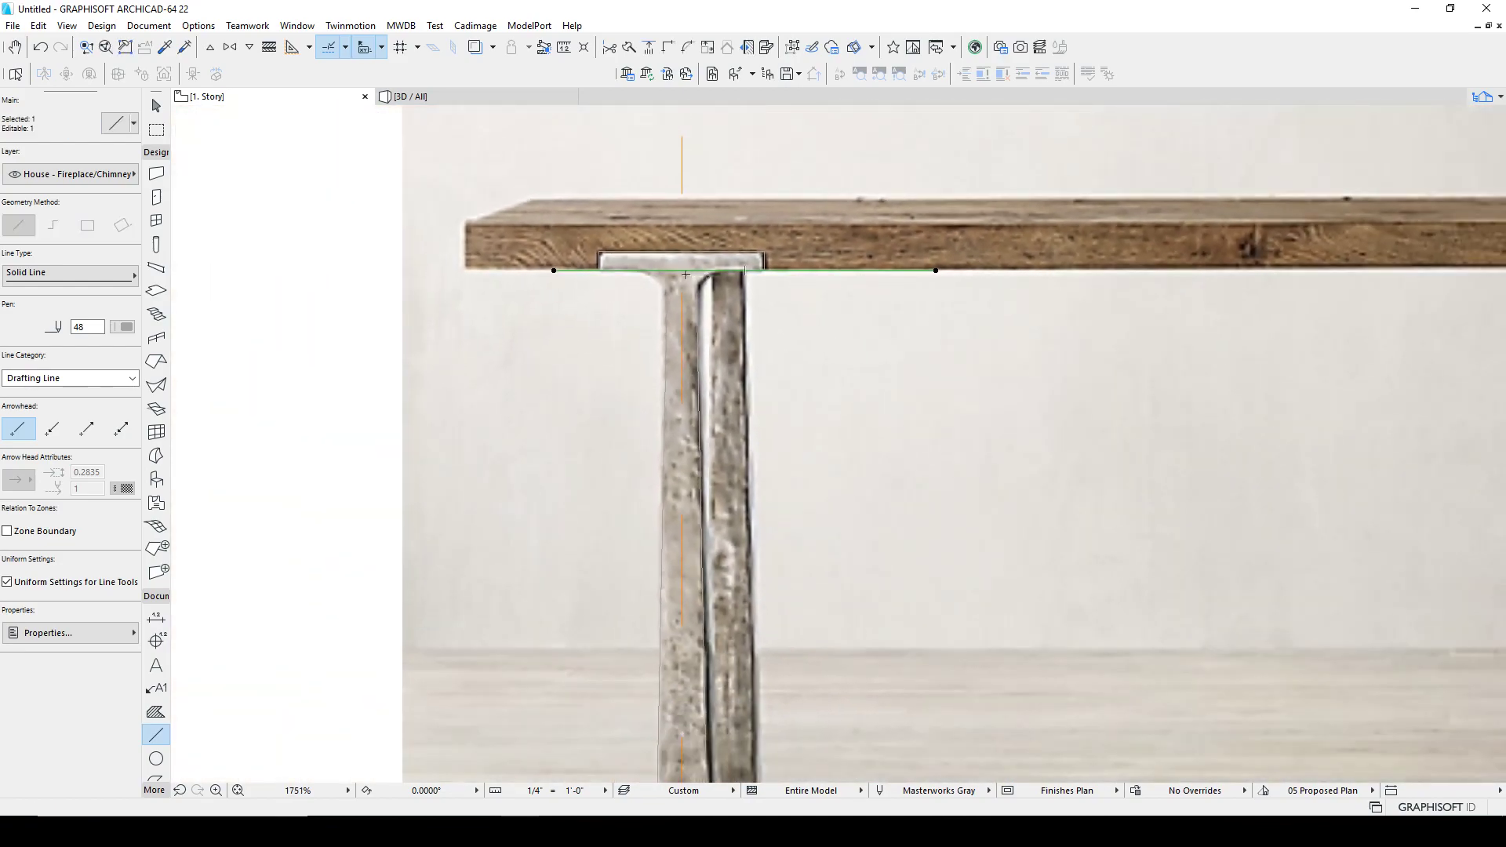
# Step: Trim the excess of the cap underside line where it crosses the leg
pyautogui.hotkey('ctrl', 'k')
pyautogui.scroll(5, 681, 274)
pyautogui.click(678, 289)
pyautogui.click(601, 286)
pyautogui.press('Escape')
pyautogui.press('Escape')
pyautogui.click(639, 351)
pyautogui.click(642, 353)
pyautogui.moveTo(644, 357); pyautogui.dragTo(787, 331, button='middle')
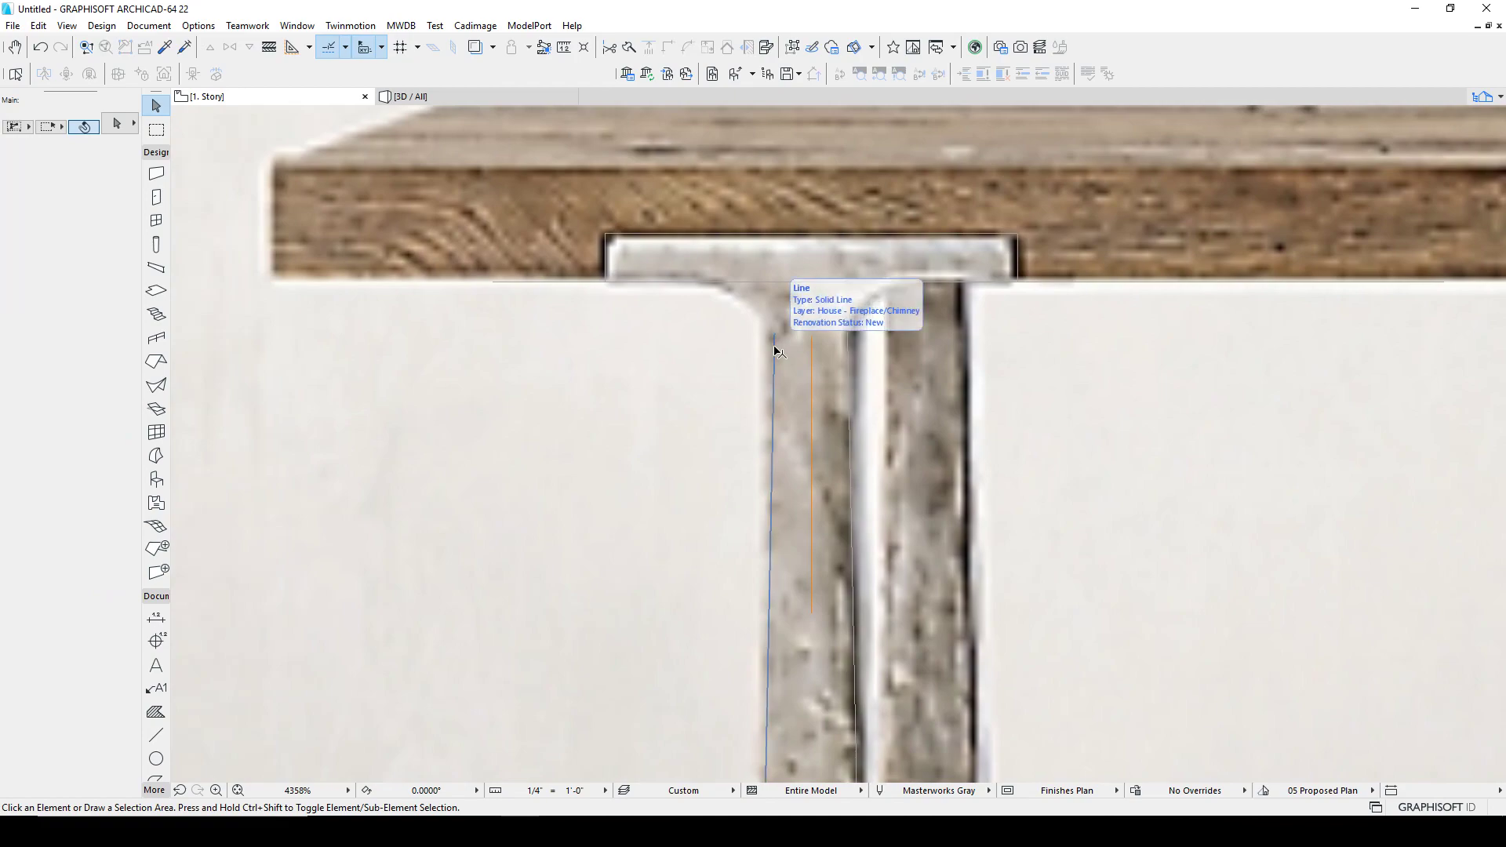
# Step: Try a 2" fillet between the leg's outer edge and the cap underside line, then undo it
pyautogui.press('c')
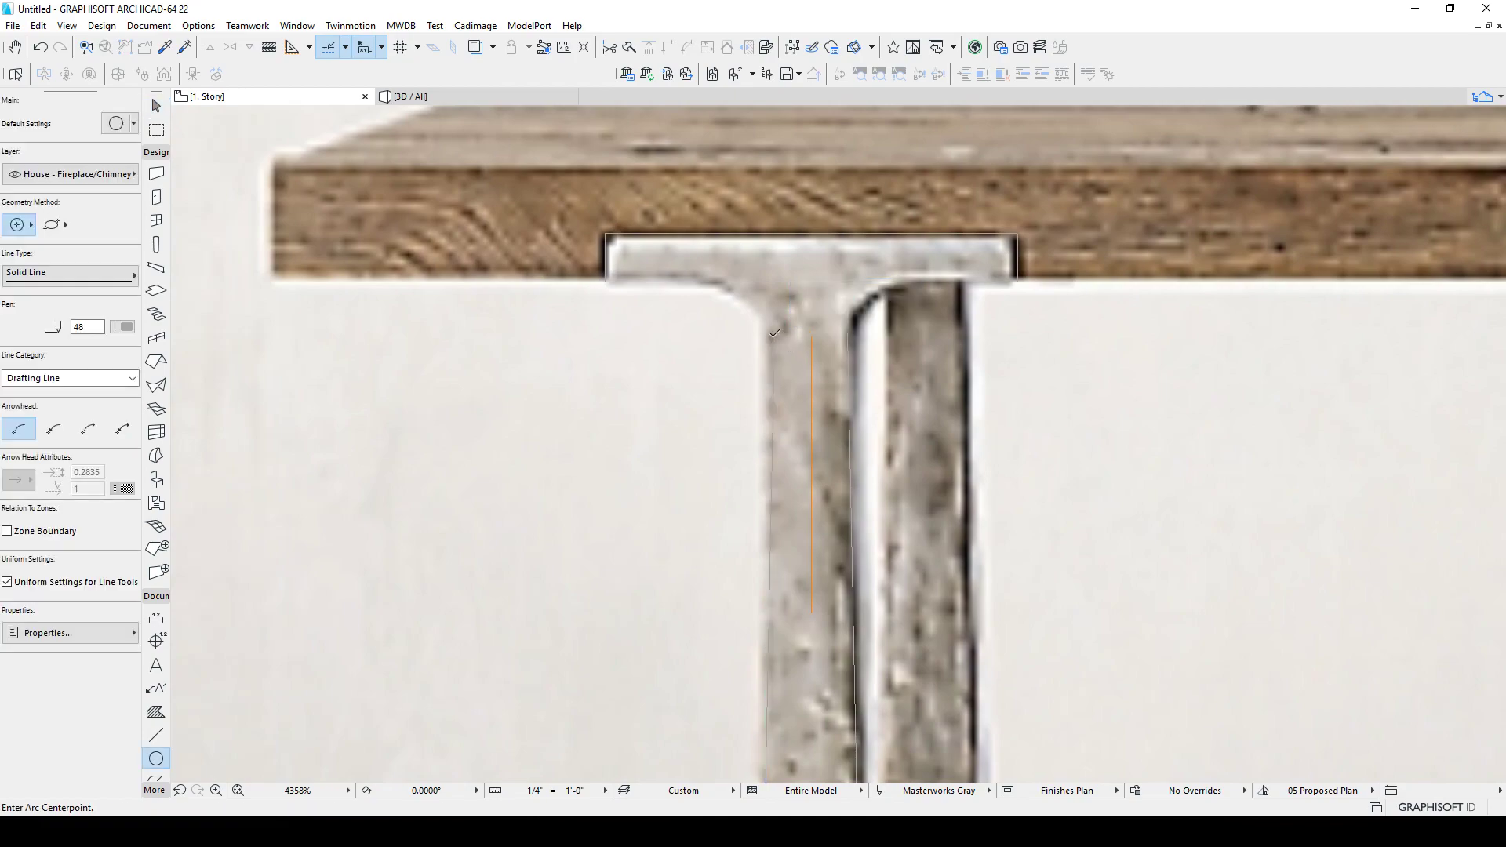
pyautogui.press('Escape')
pyautogui.click(774, 339)
pyautogui.keyDown('shift'); pyautogui.click(706, 282); pyautogui.keyUp('shift')
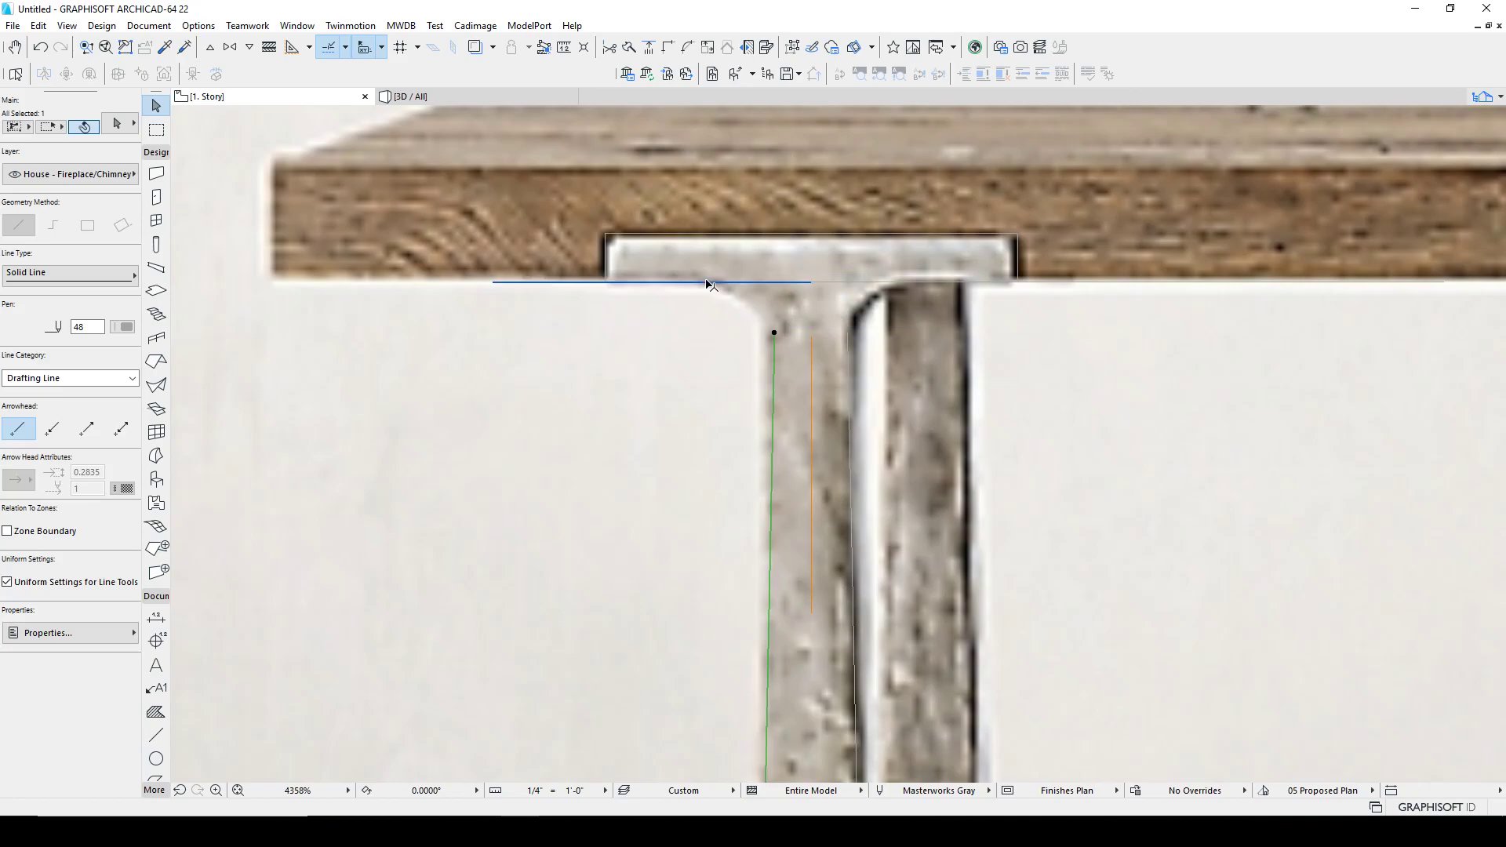
pyautogui.press('f')
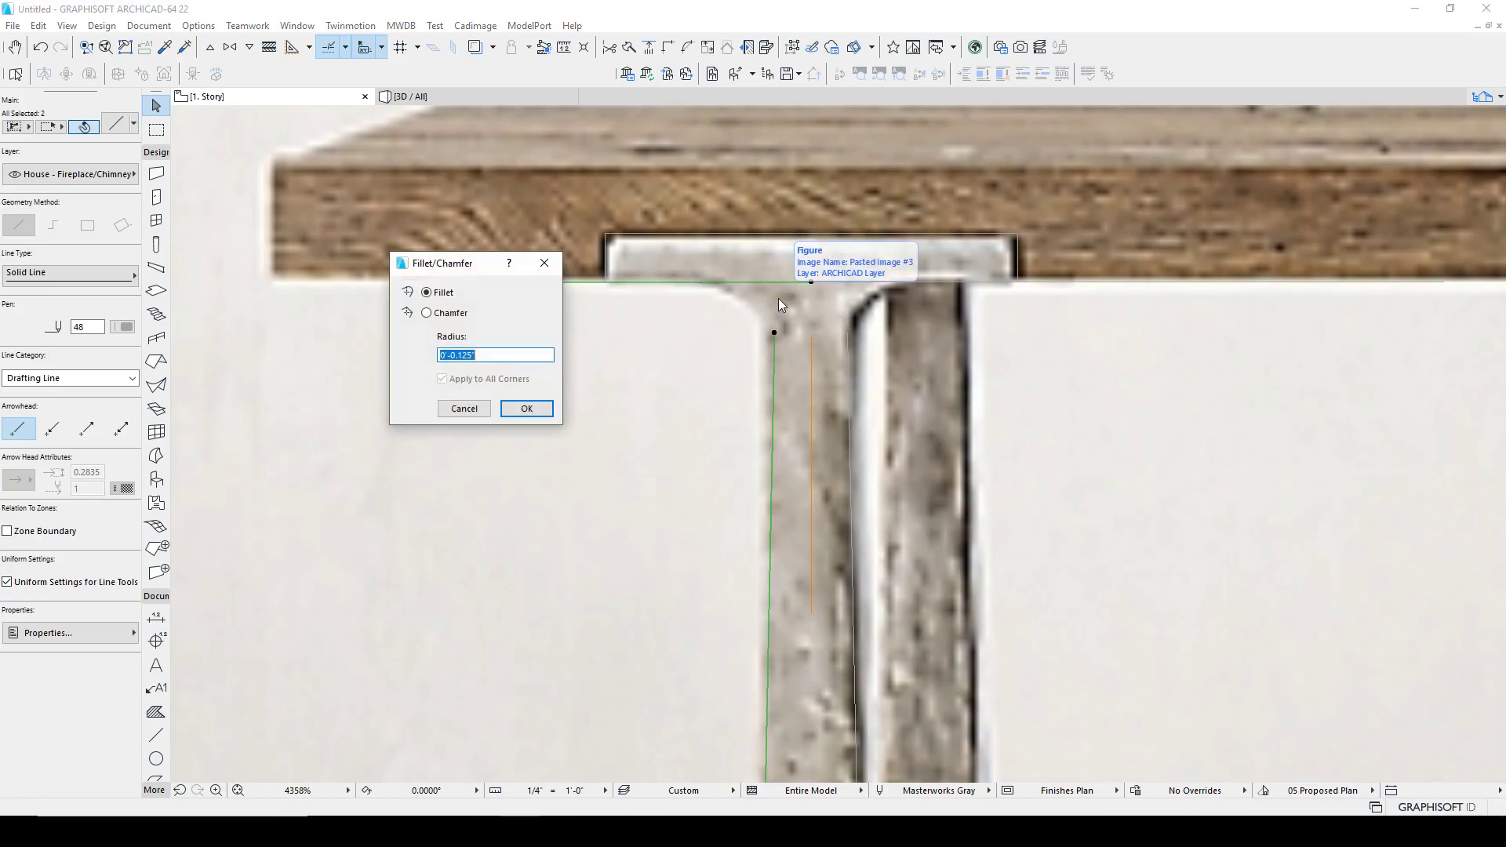
pyautogui.write('2"')
pyautogui.press('Return')
pyautogui.hotkey('ctrl', 'z')
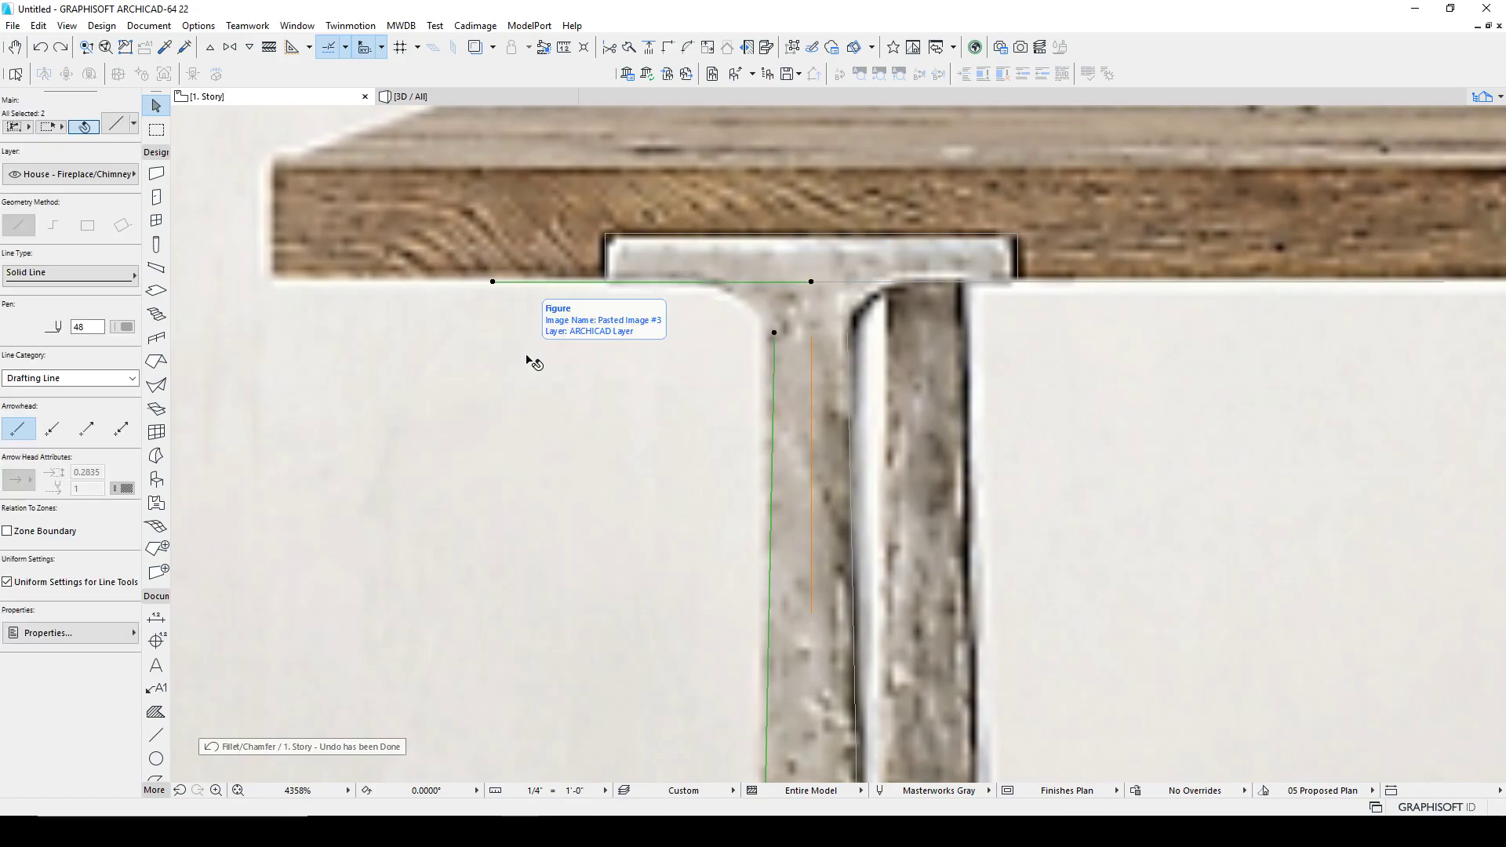
# Step: Fillet the corner between the leg's outer edge and the cap underside line with a 1" radius
pyautogui.write('f')
pyautogui.write("1.5'")
pyautogui.press('Return')
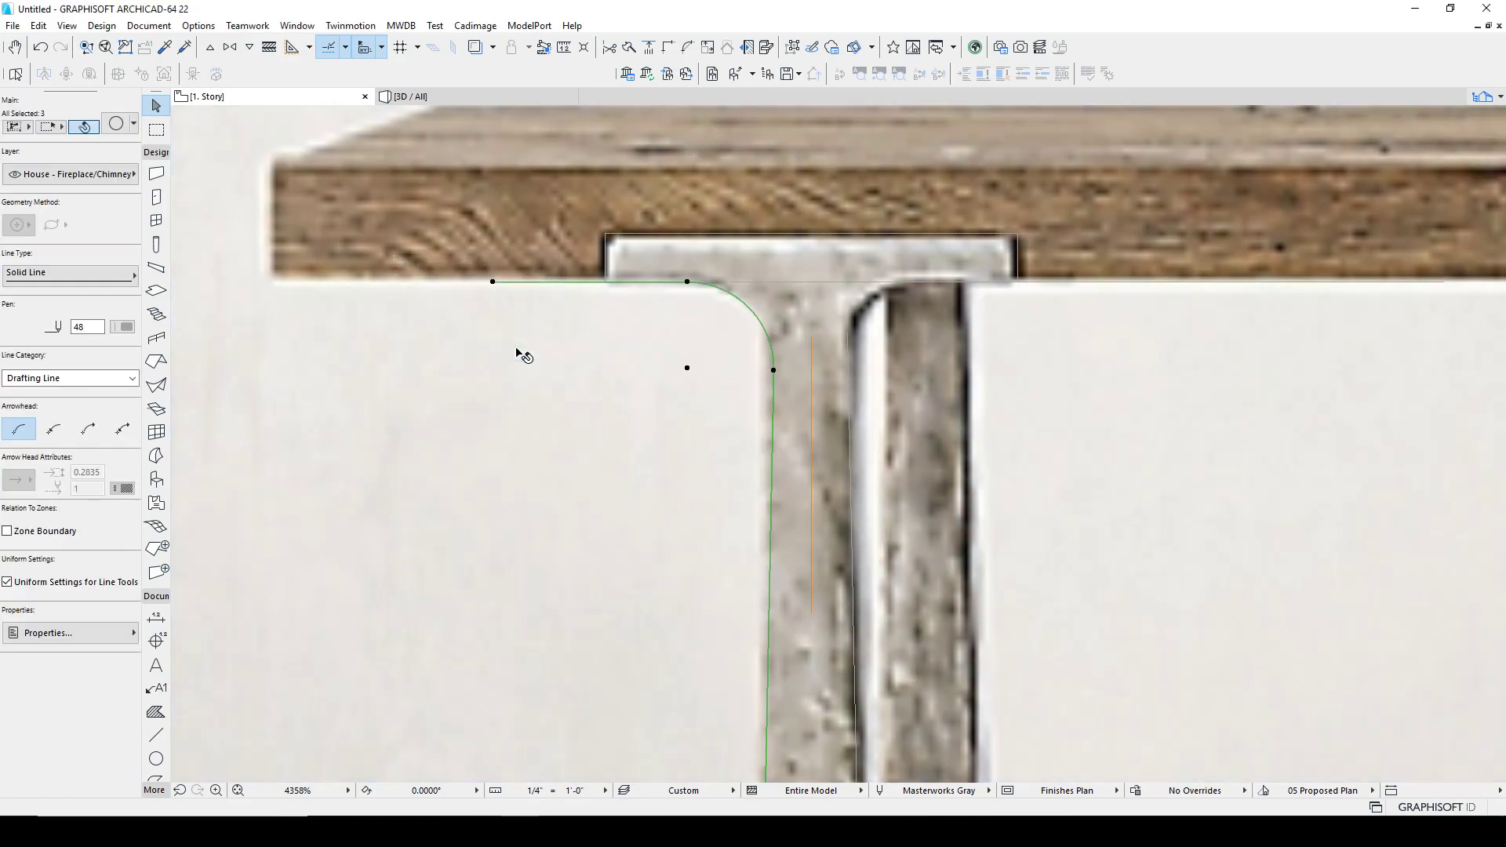
# Step: Fillet the corner between the cap underside line and the leg's inner edge line with the same radius
pyautogui.moveTo(786, 406); pyautogui.dragTo(735, 394, button='middle')
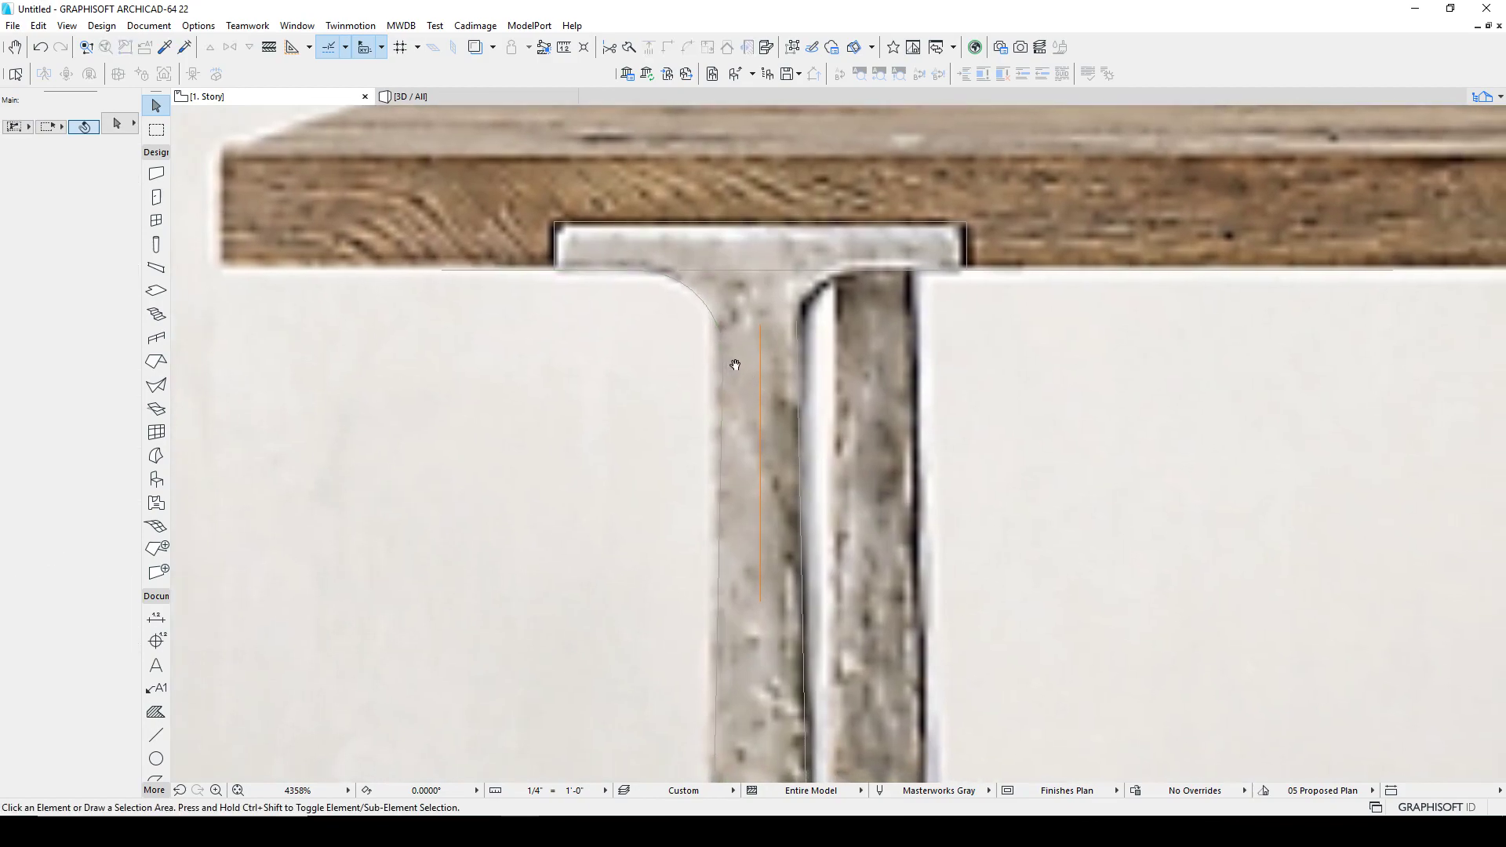
pyautogui.click(741, 270)
pyautogui.keyDown('shift'); pyautogui.click(797, 335); pyautogui.keyUp('shift')
pyautogui.press('f')
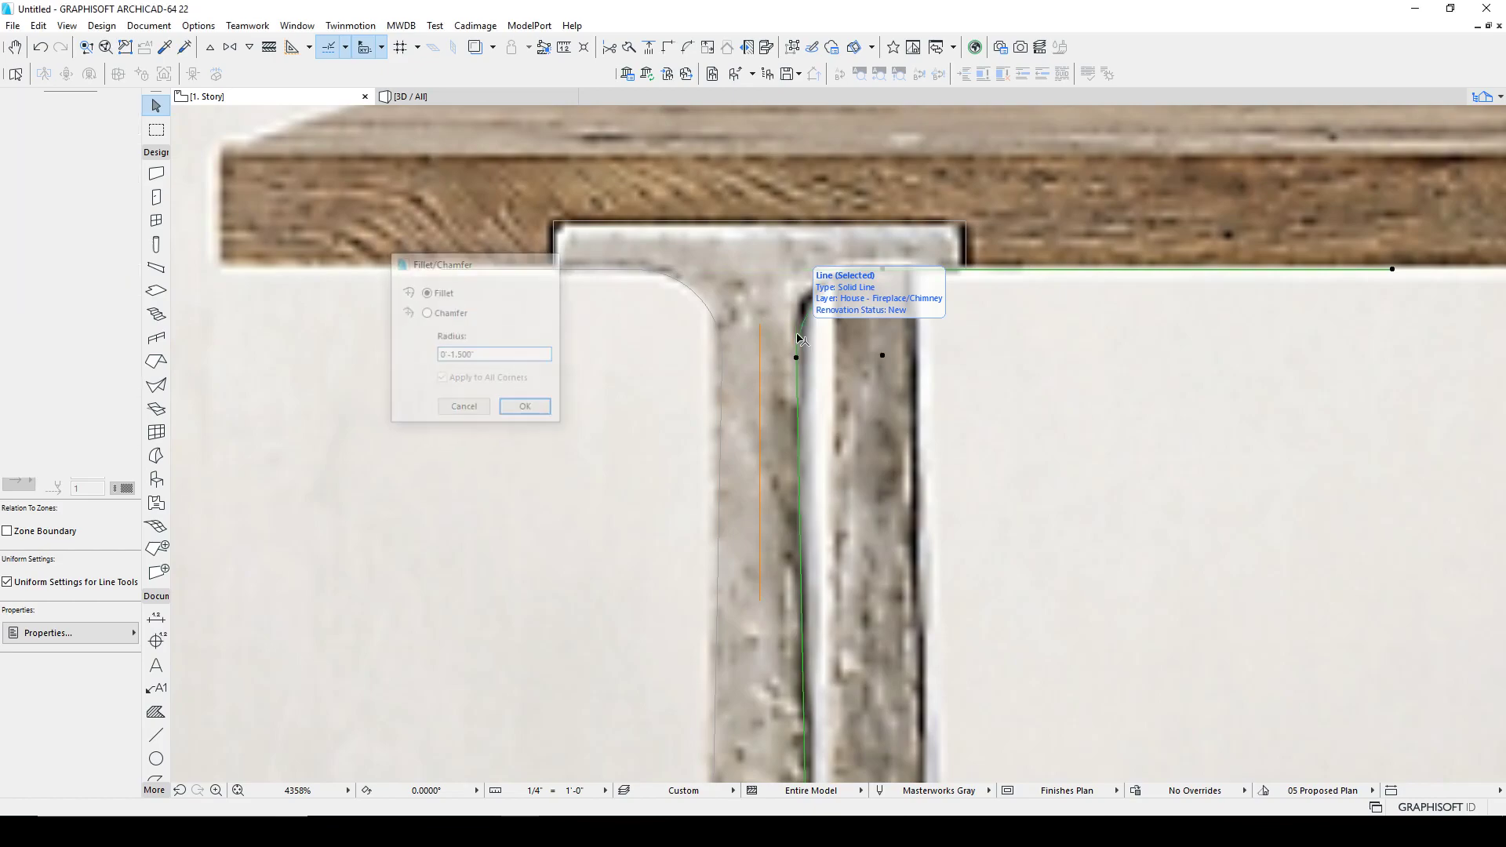
pyautogui.press('Return')
pyautogui.press('Escape')
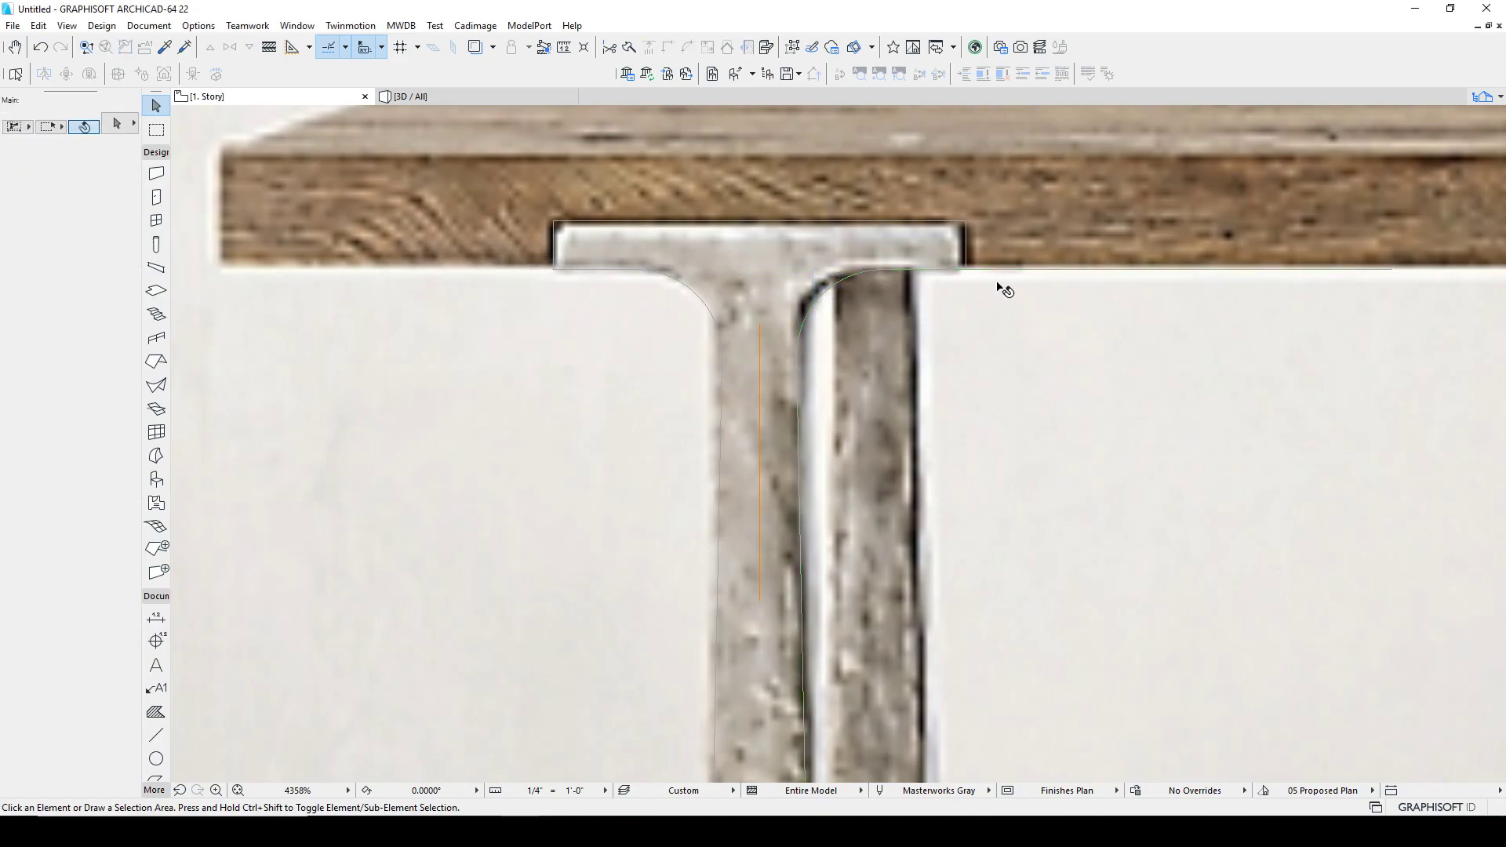
# Step: Select the reference photo and move it about 7'-2" to the left, clear of the traced leg outline
pyautogui.scroll(-8, 1016, 276)
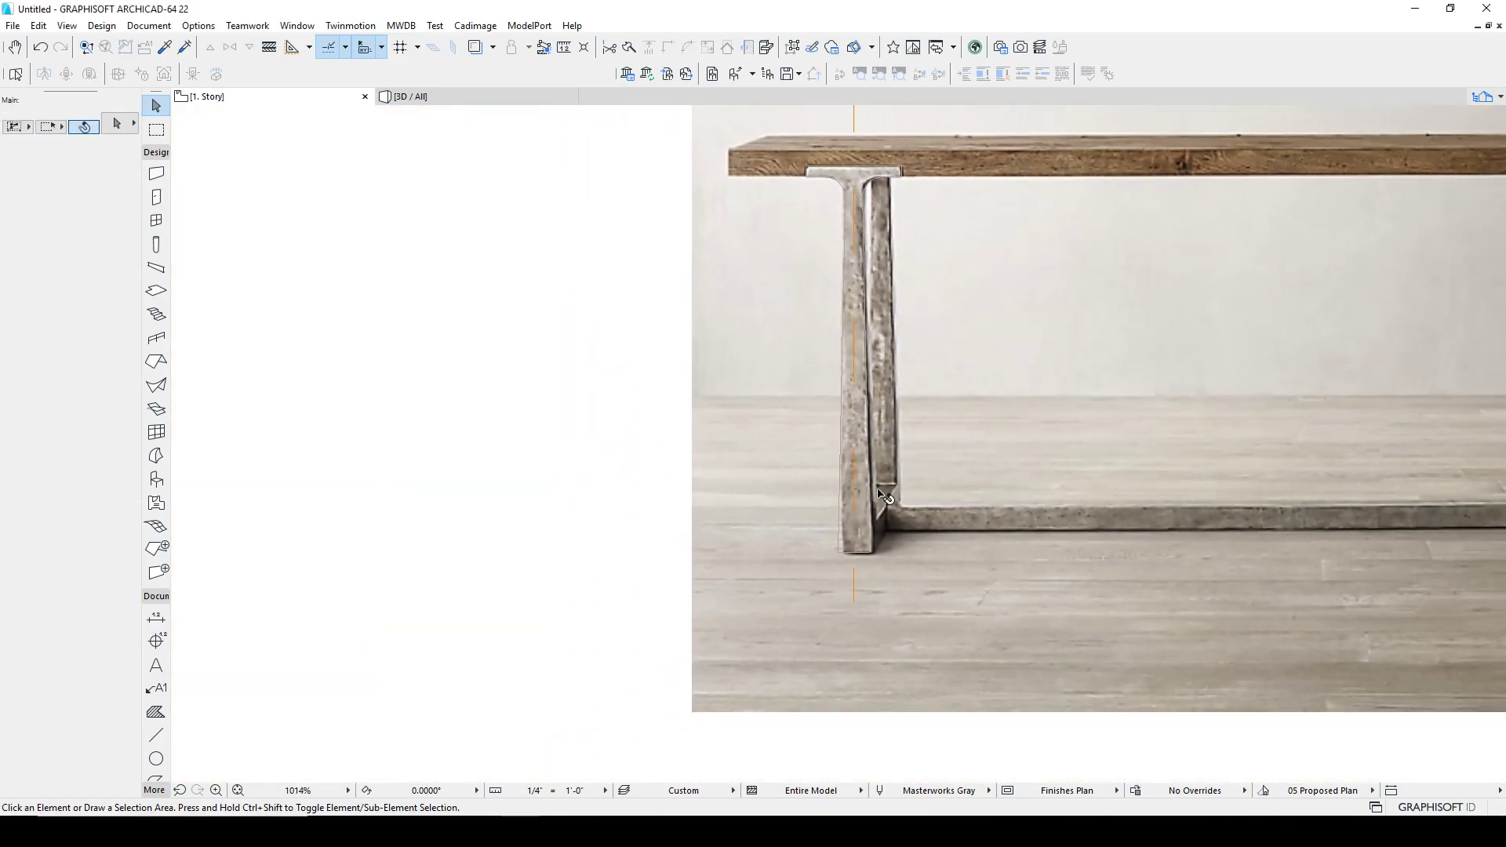
pyautogui.scroll(3, 879, 495)
pyautogui.scroll(-5, 787, 403)
pyautogui.click(822, 211)
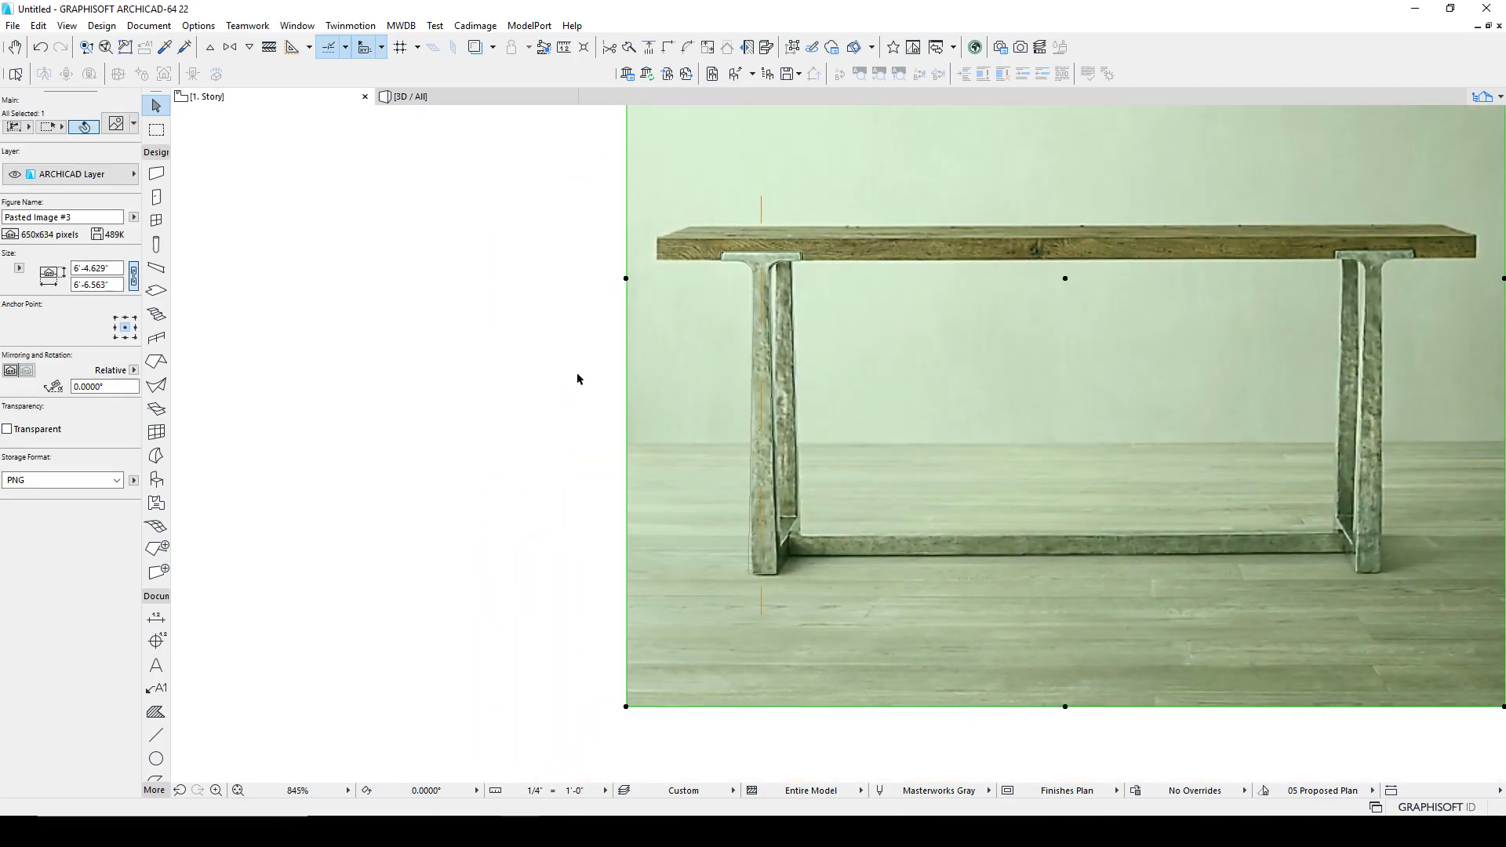
pyautogui.click(40, 432)
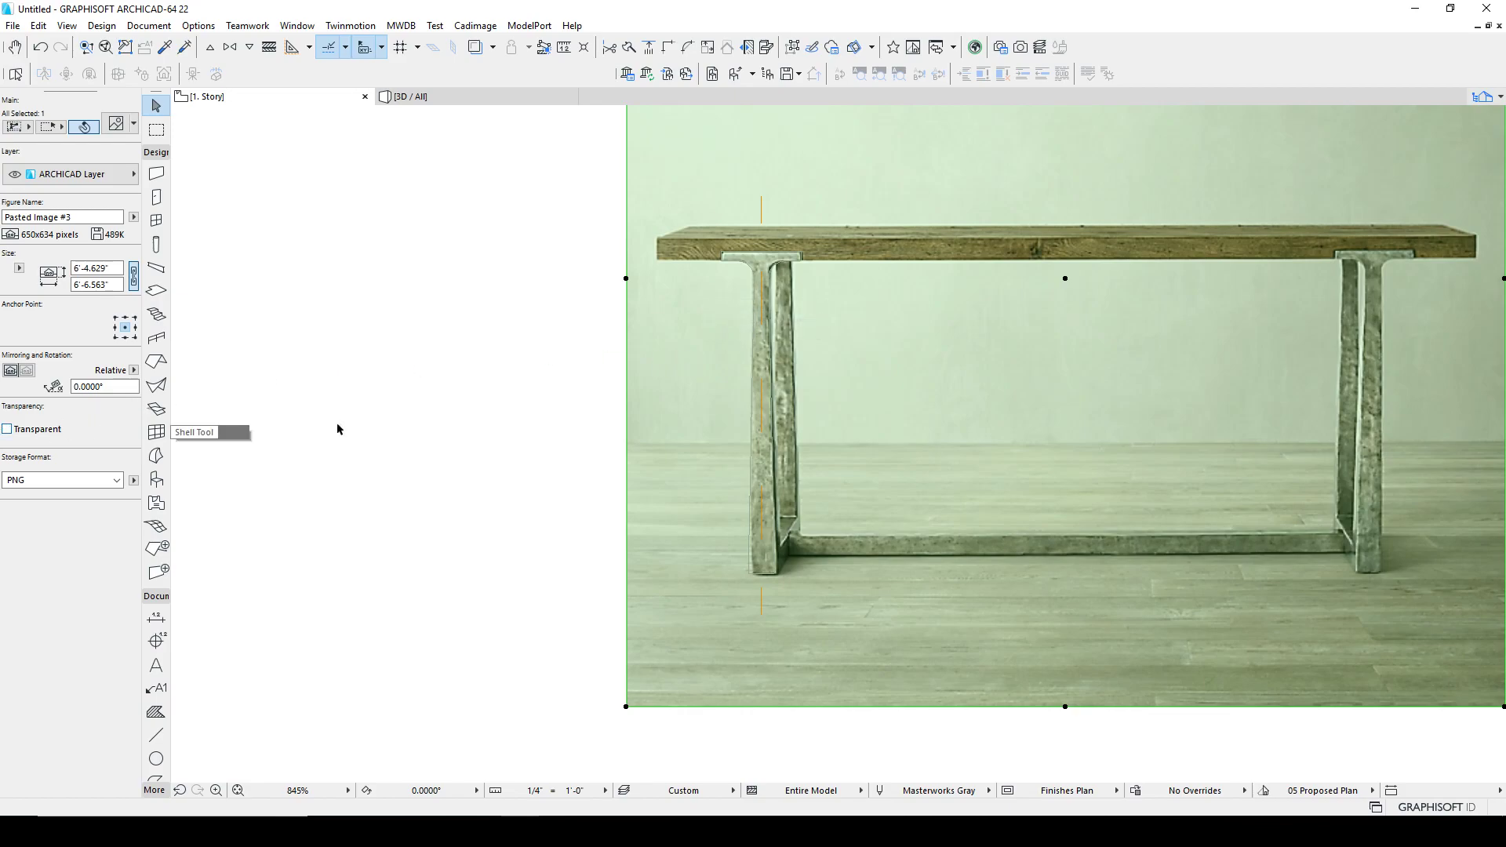
pyautogui.click(723, 386)
pyautogui.scroll(-3, 723, 405)
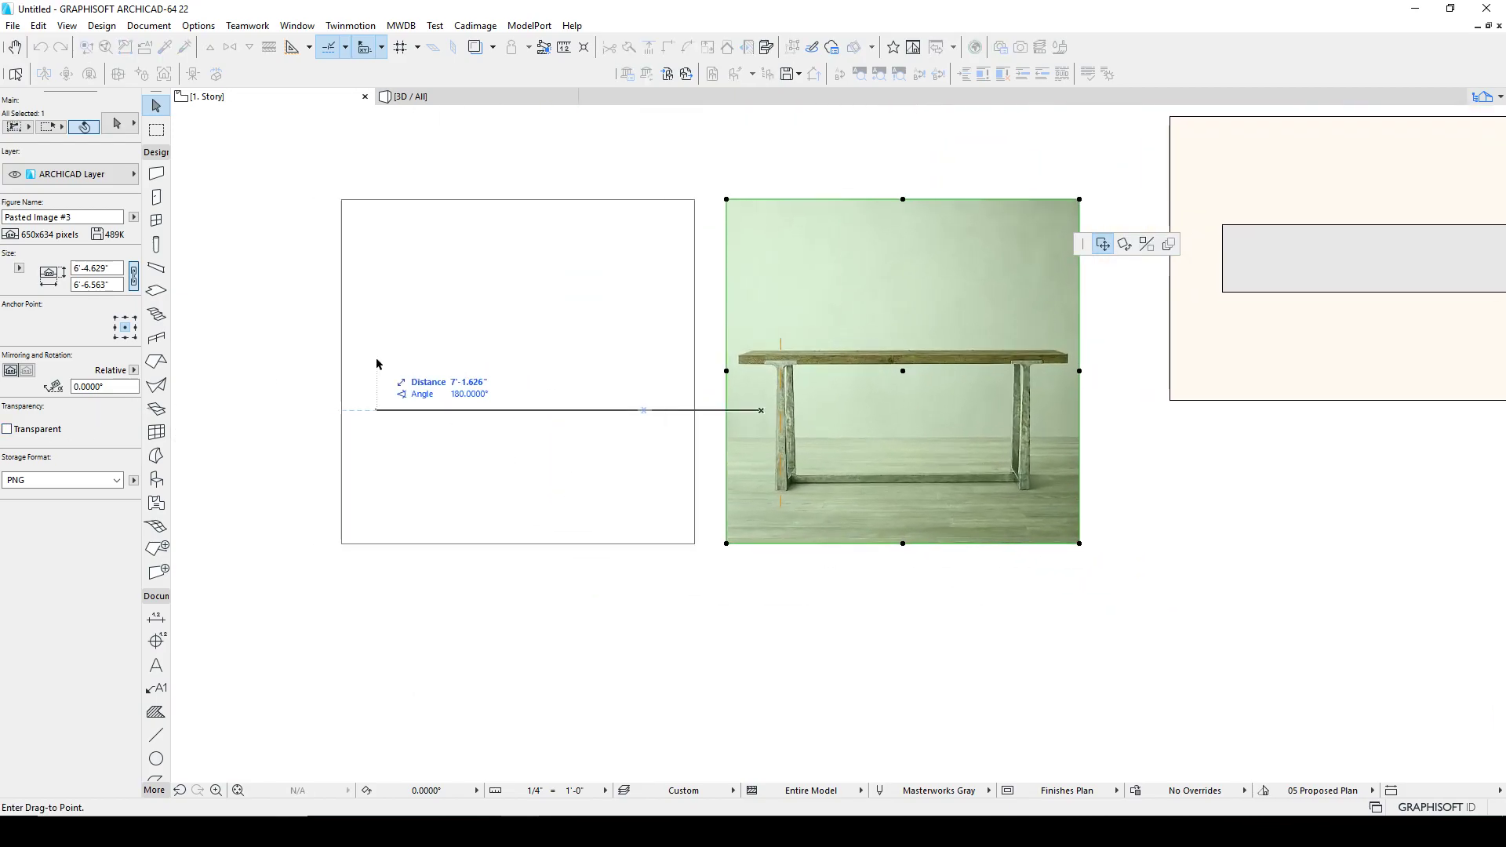
pyautogui.click(379, 363)
pyautogui.scroll(3, 784, 369)
pyautogui.moveTo(845, 492); pyautogui.dragTo(844, 433, button='middle')
pyautogui.scroll(2, 857, 471)
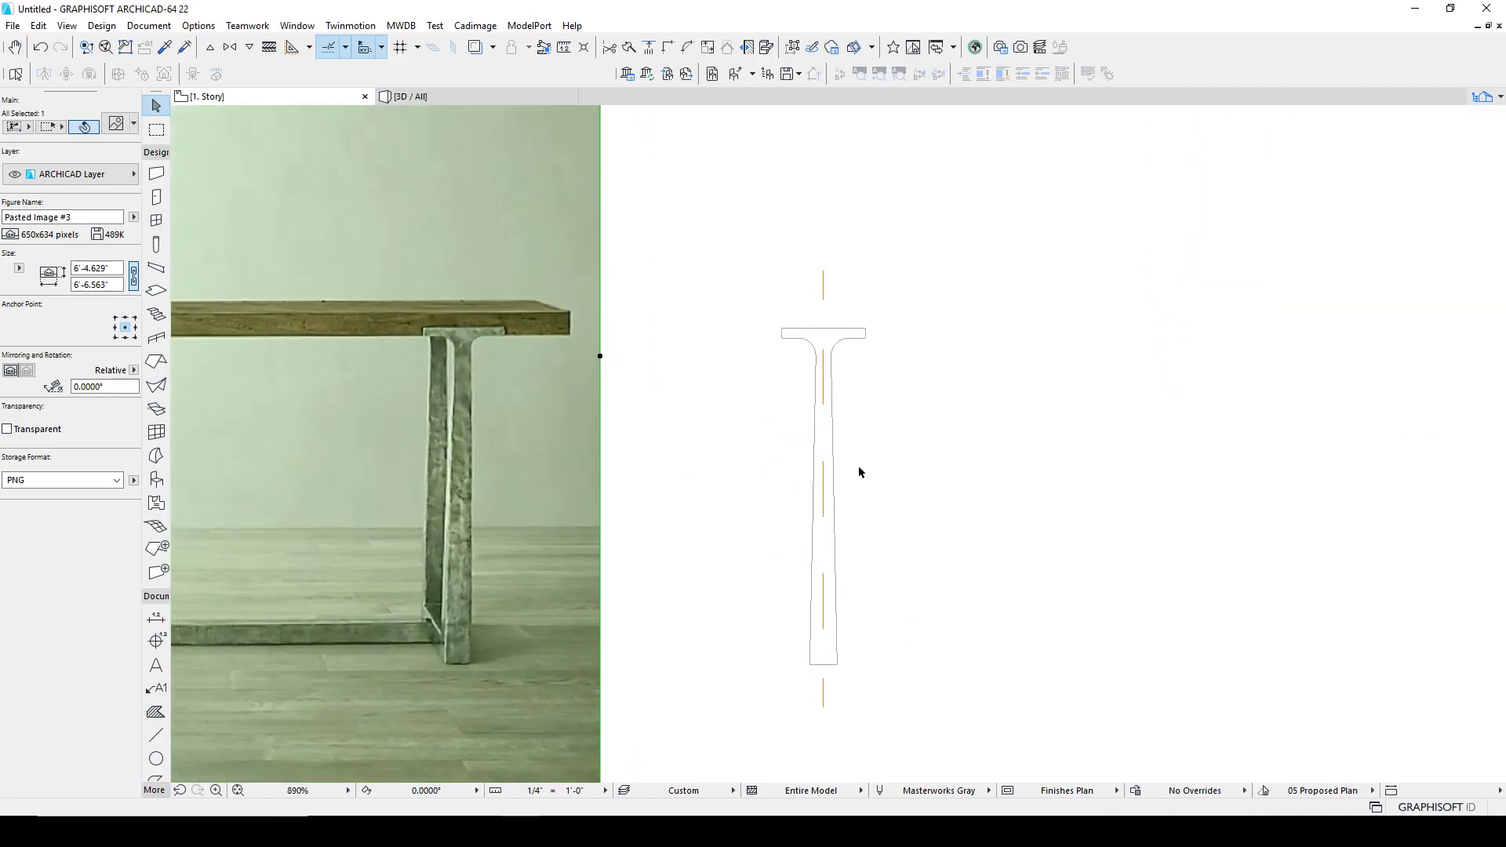
pyautogui.scroll(-2, 963, 395)
pyautogui.moveTo(963, 395); pyautogui.dragTo(828, 400, button='middle')
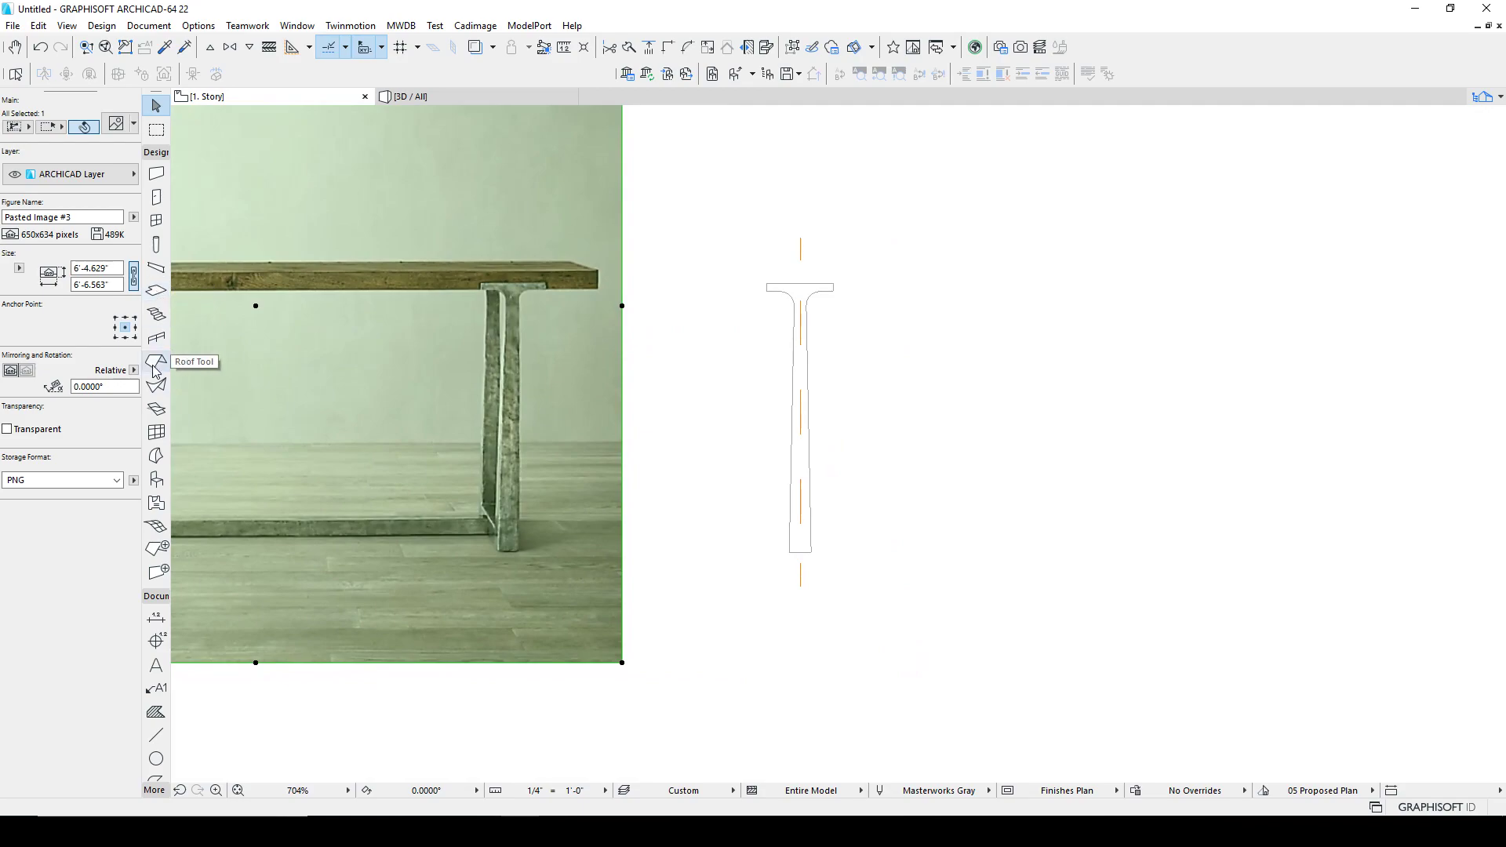
# Step: Set the Morph tool's building material to 05 | Steel
pyautogui.click(157, 456)
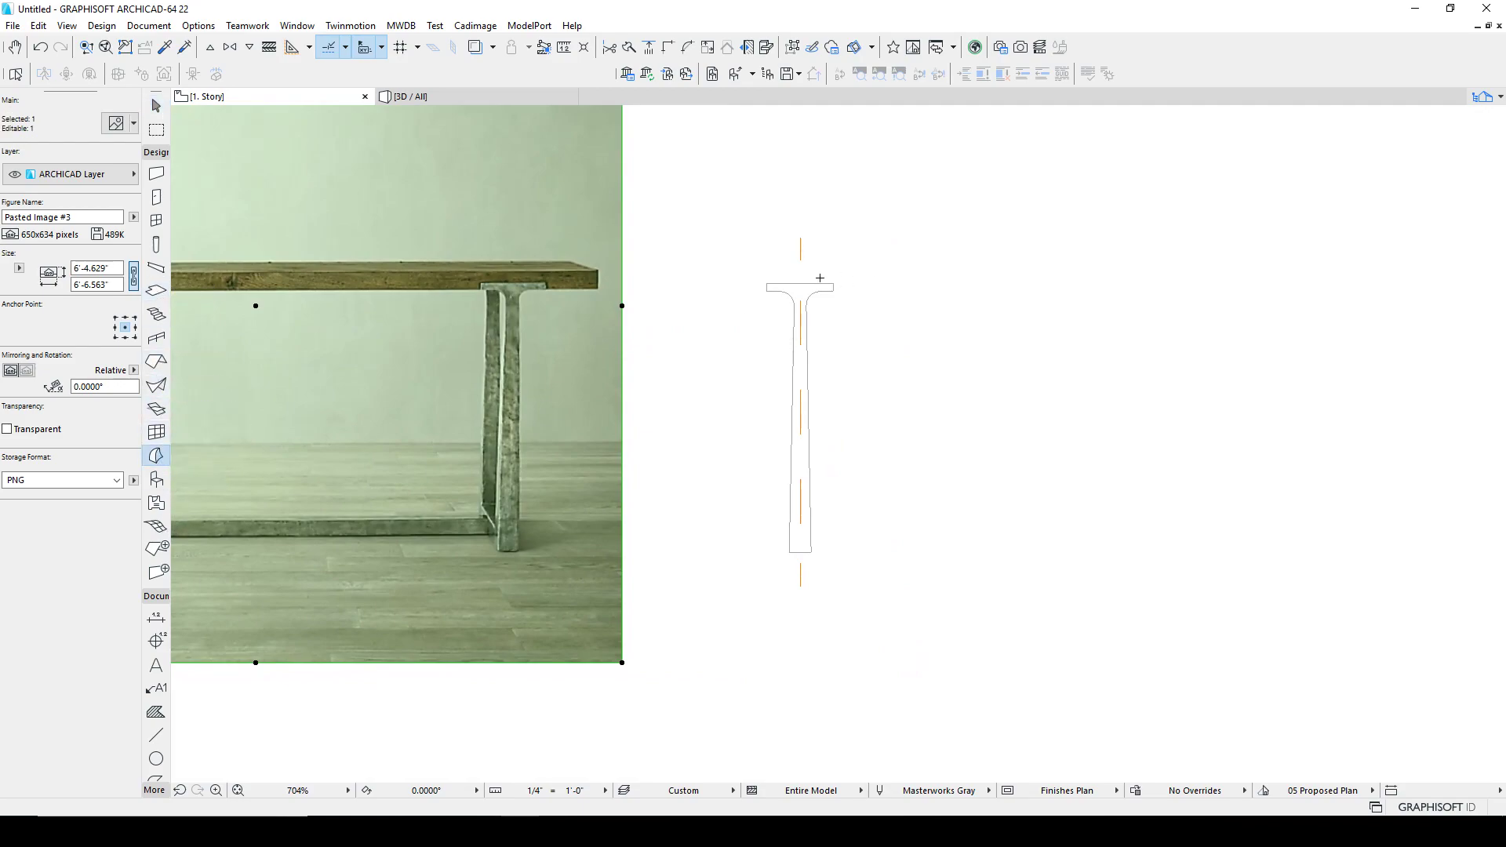
pyautogui.scroll(5, 829, 283)
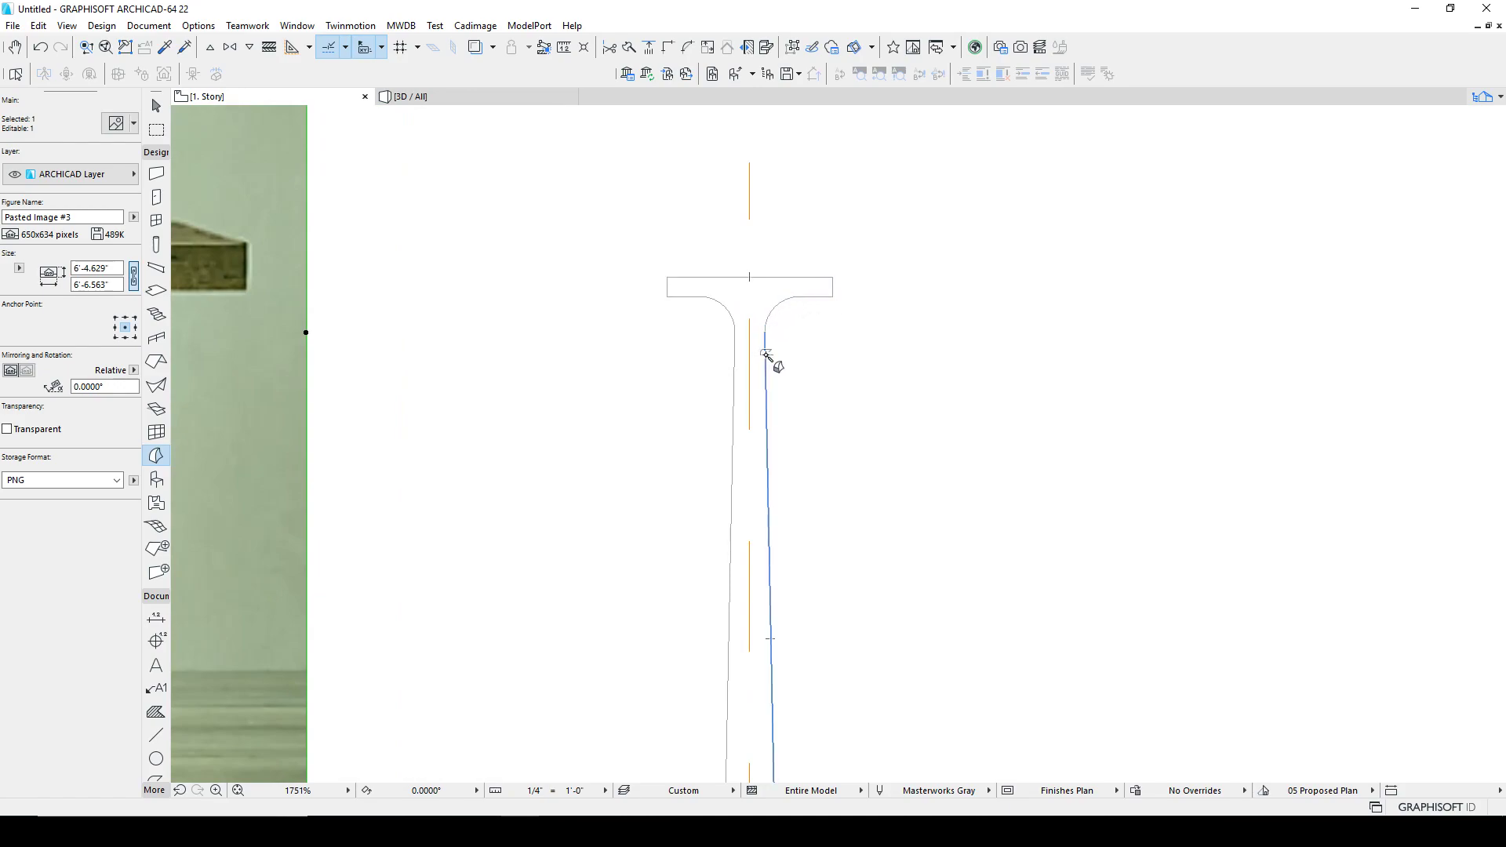
pyautogui.click(158, 458)
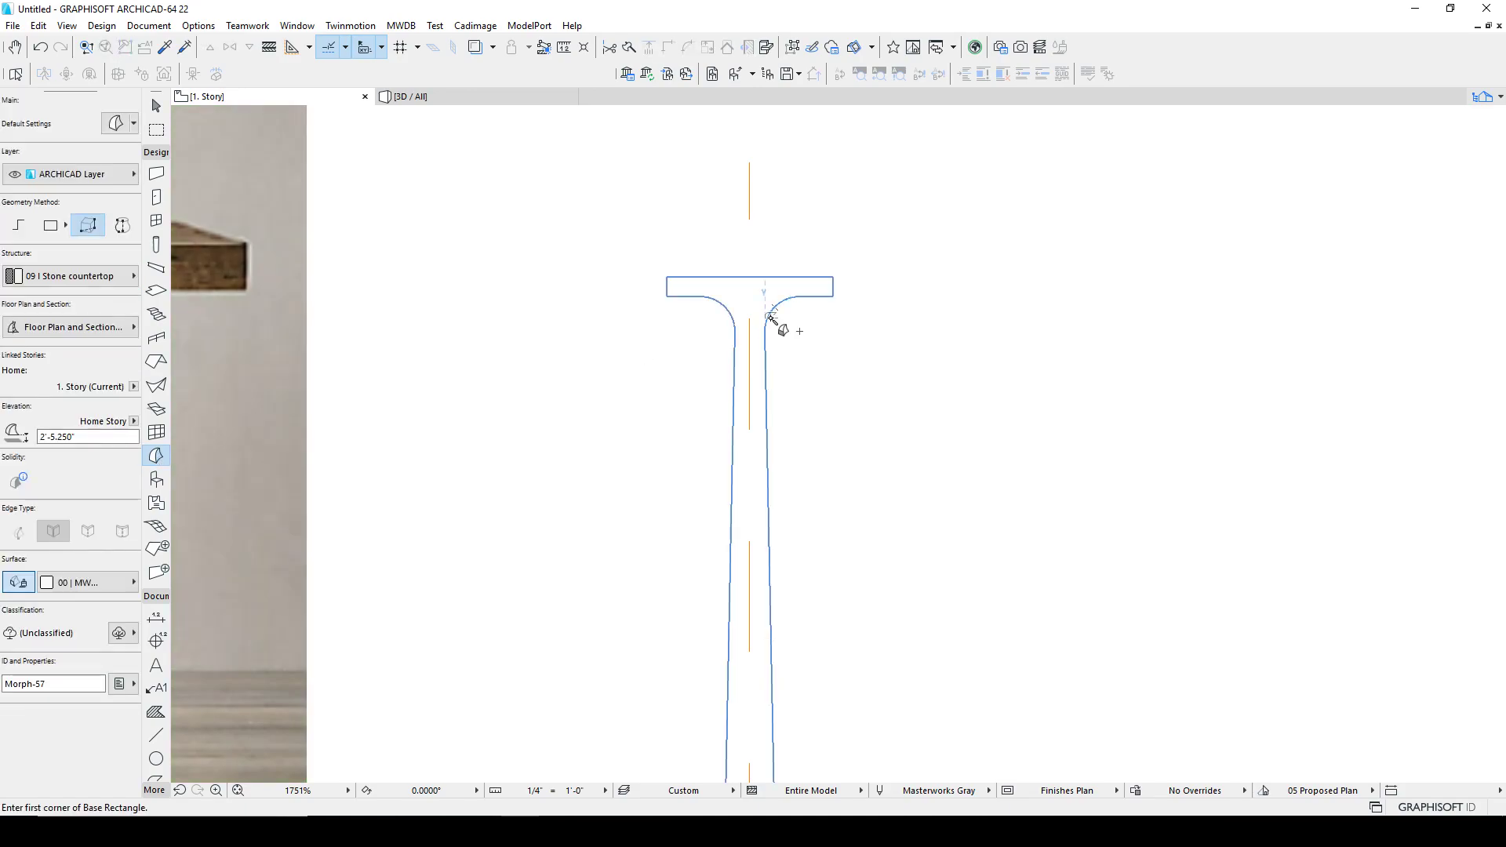
pyautogui.click(78, 276)
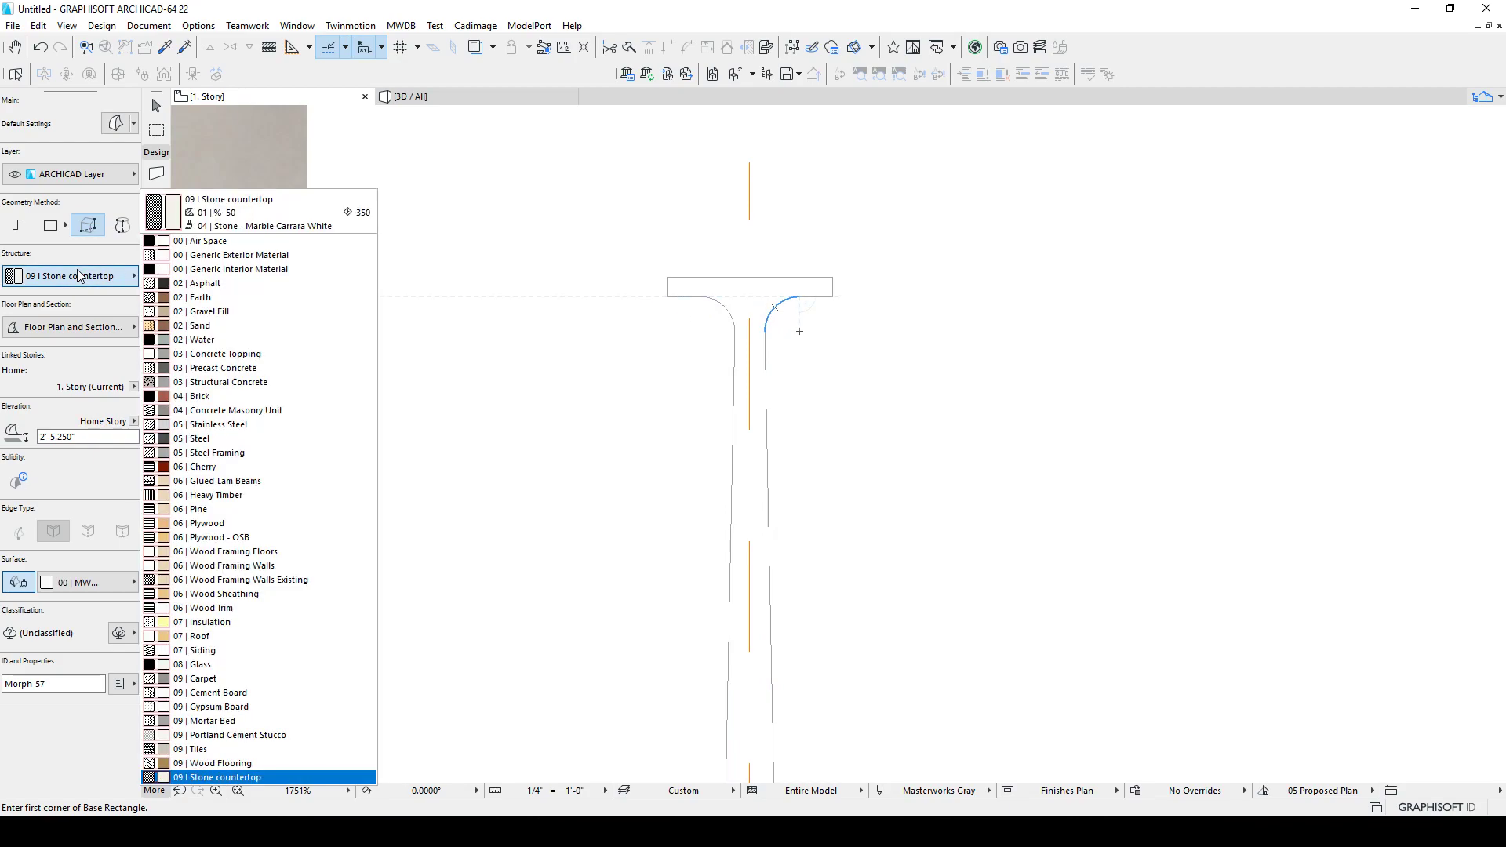
pyautogui.click(251, 453)
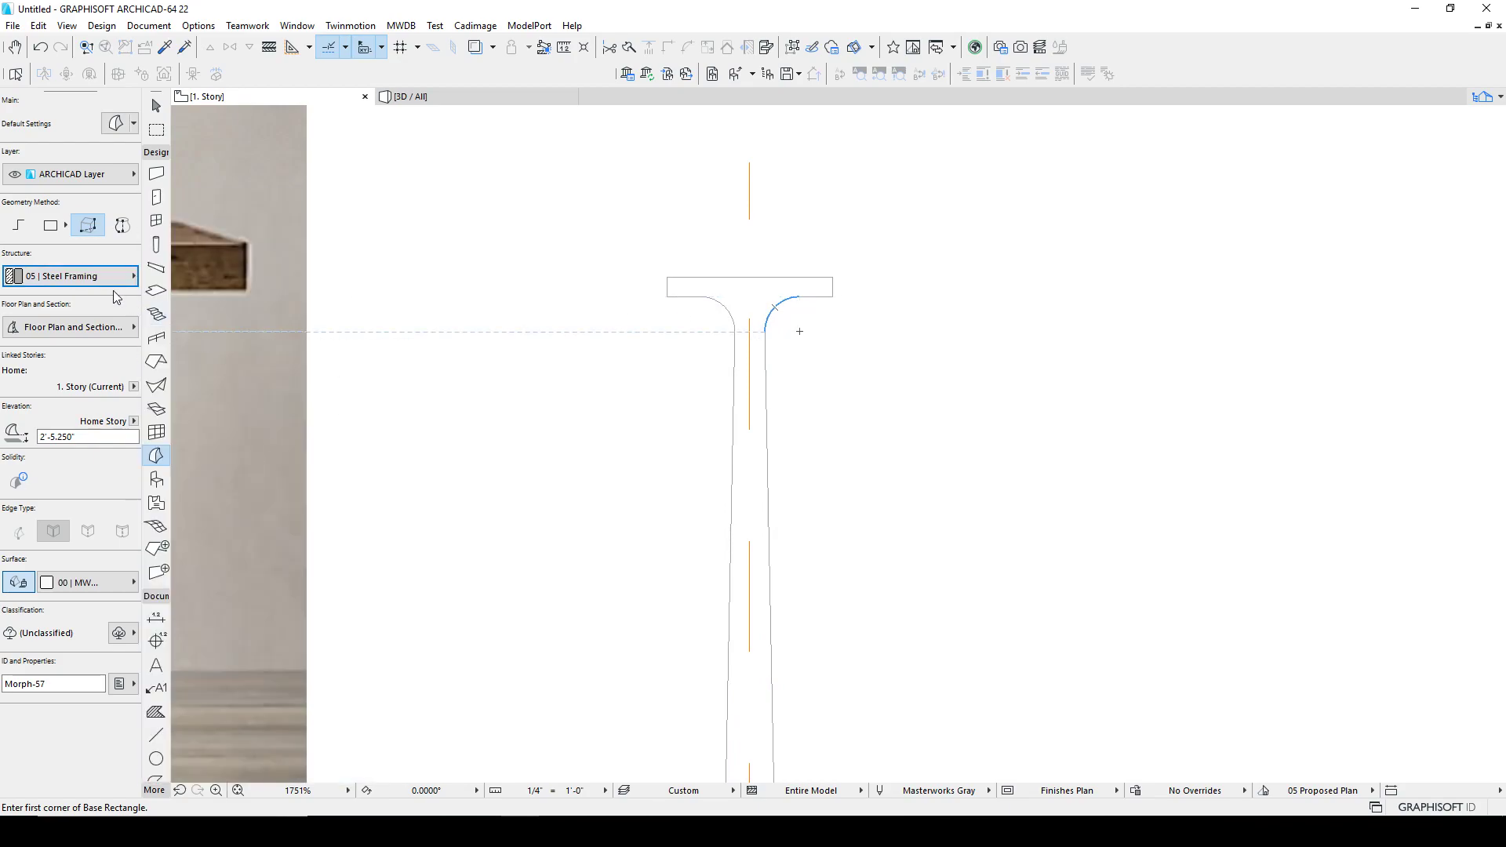
pyautogui.click(79, 276)
pyautogui.click(259, 440)
pyautogui.click(86, 436)
pyautogui.doubleClick(86, 436)
pyautogui.press('Escape')
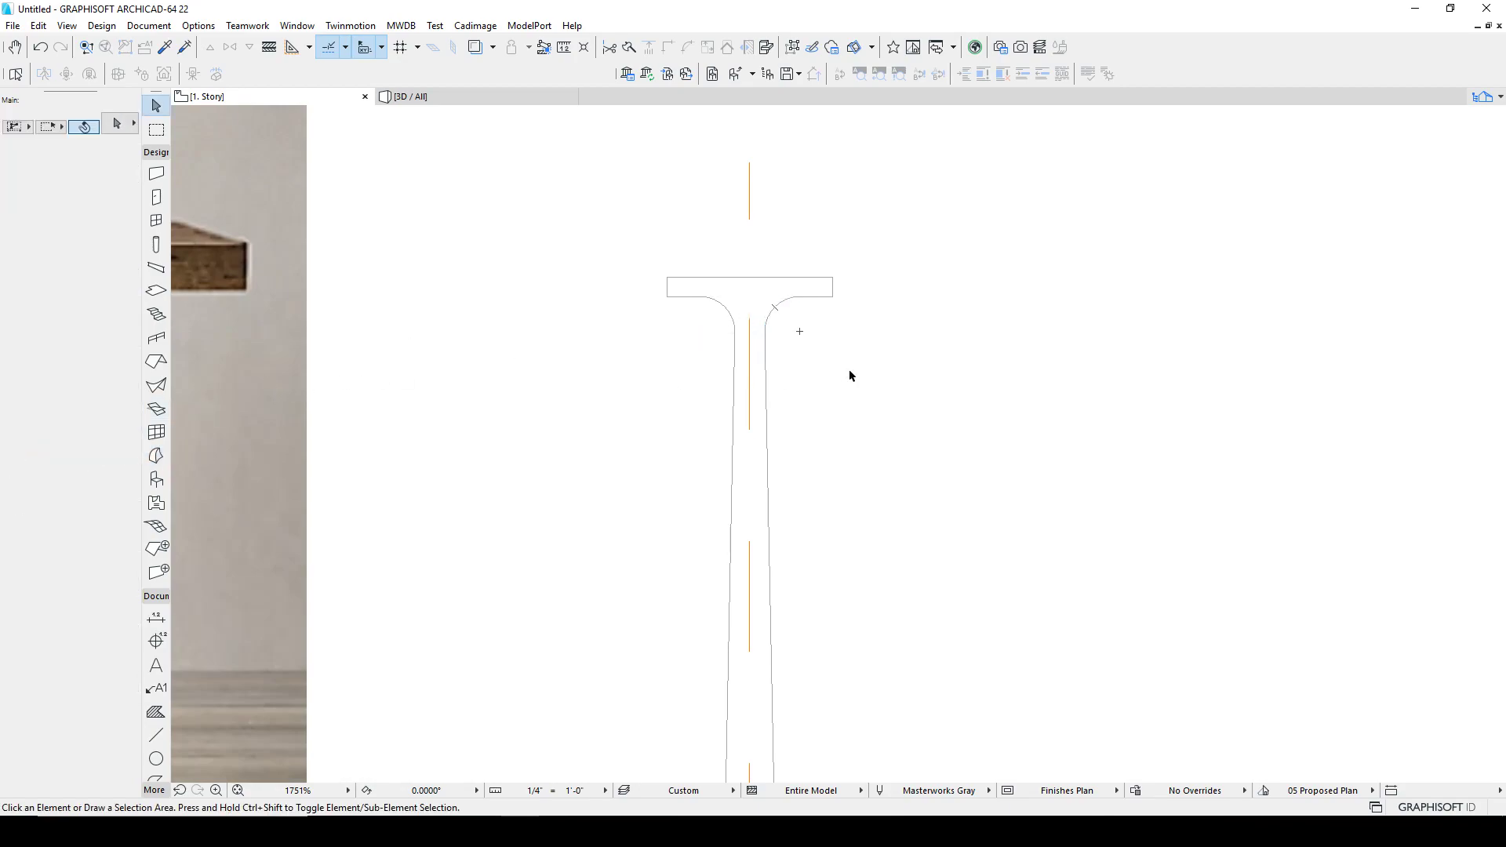
# Step: Create a morph from the traced leg outline
pyautogui.click(157, 455)
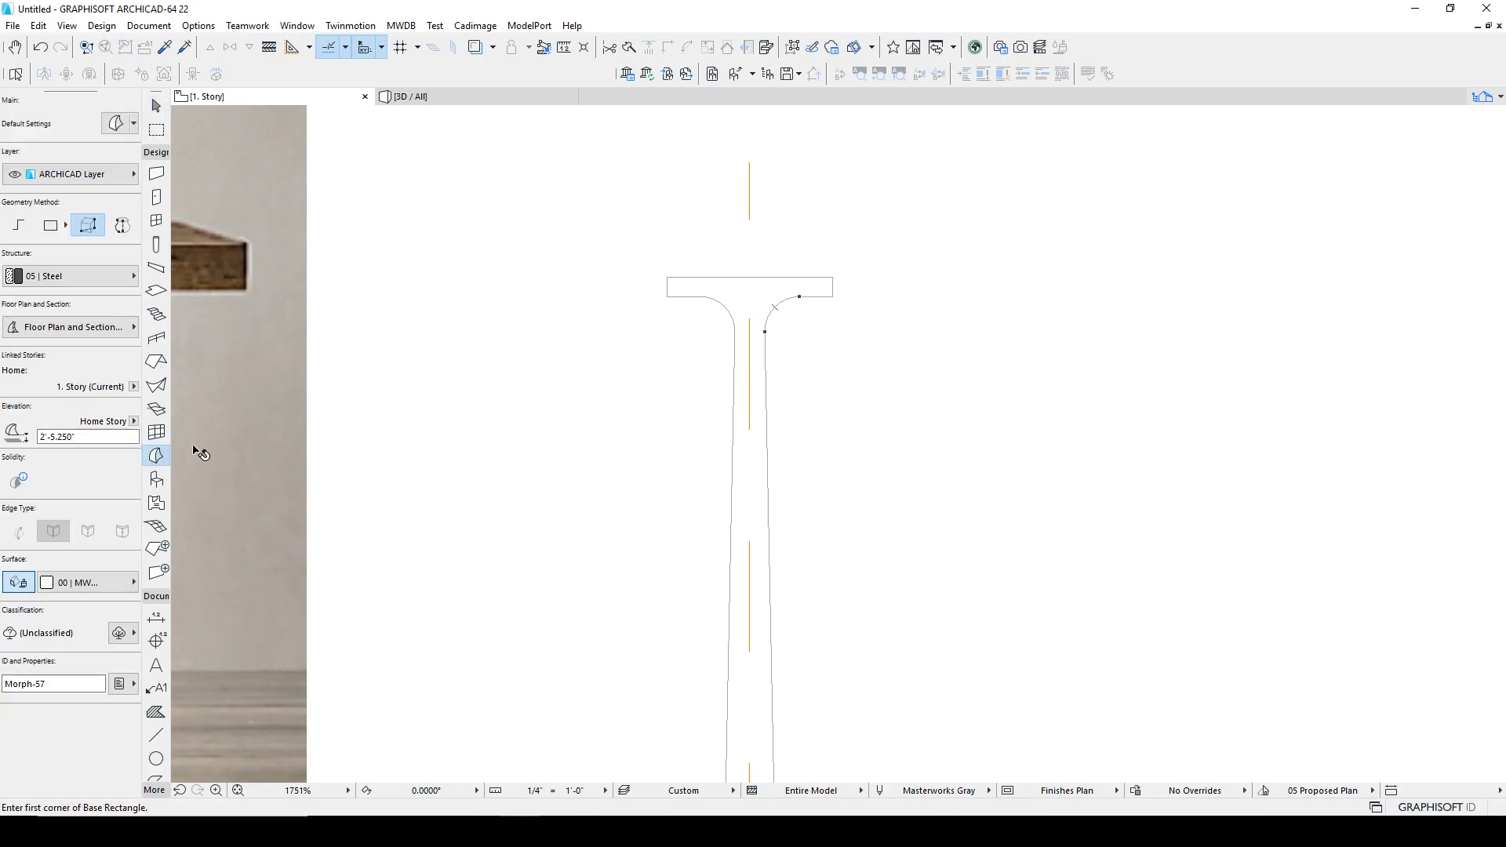
pyautogui.click(794, 316)
pyautogui.keyDown('shift'); pyautogui.click(713, 277); pyautogui.keyUp('shift')
pyautogui.scroll(-4, 740, 424)
pyautogui.moveTo(780, 437); pyautogui.dragTo(772, 376, button='middle')
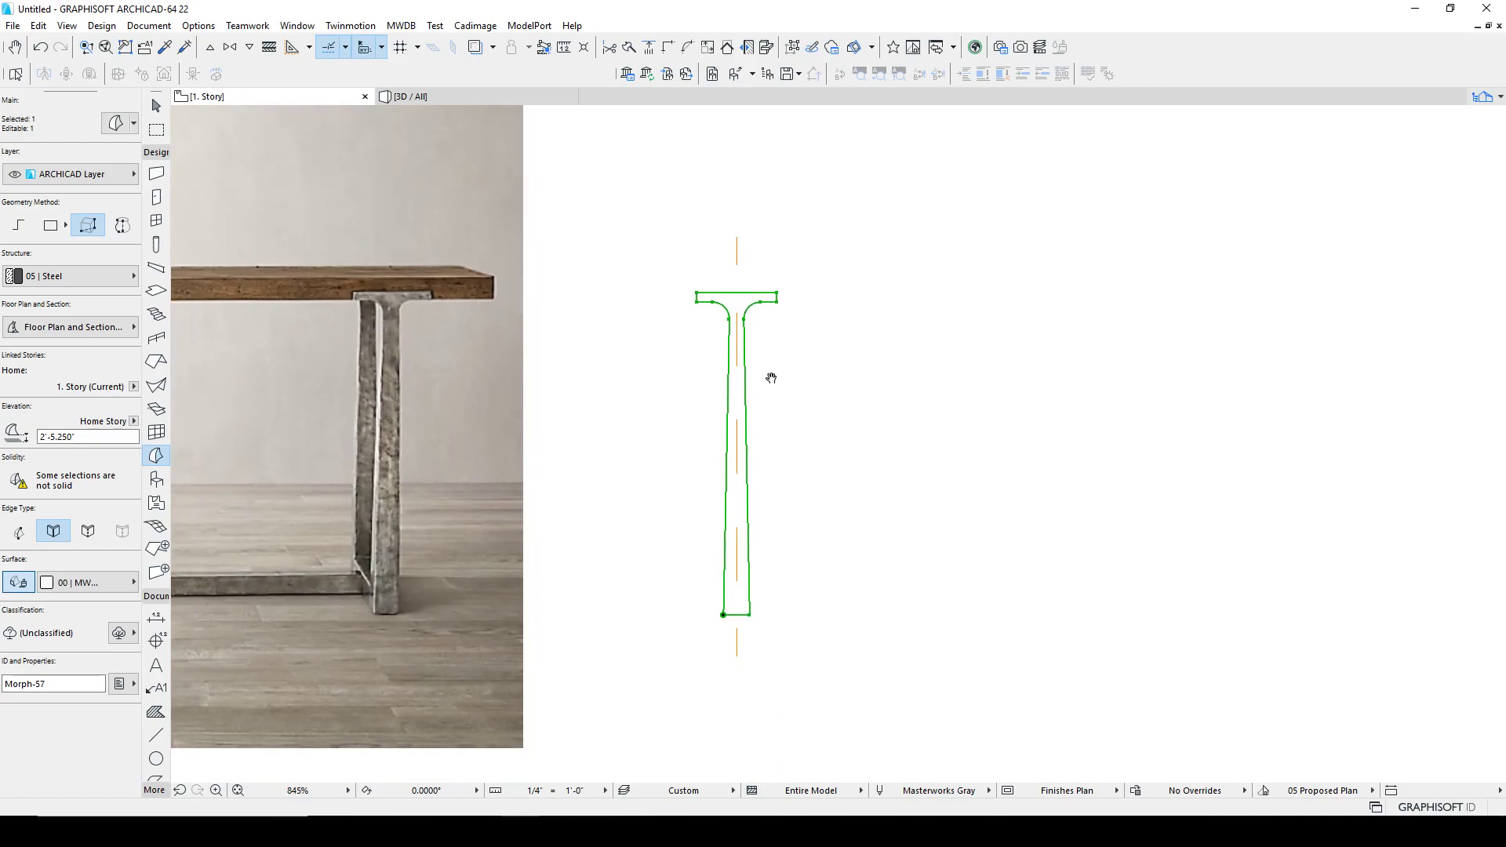
pyautogui.press('Escape')
pyautogui.scroll(-5, 736, 494)
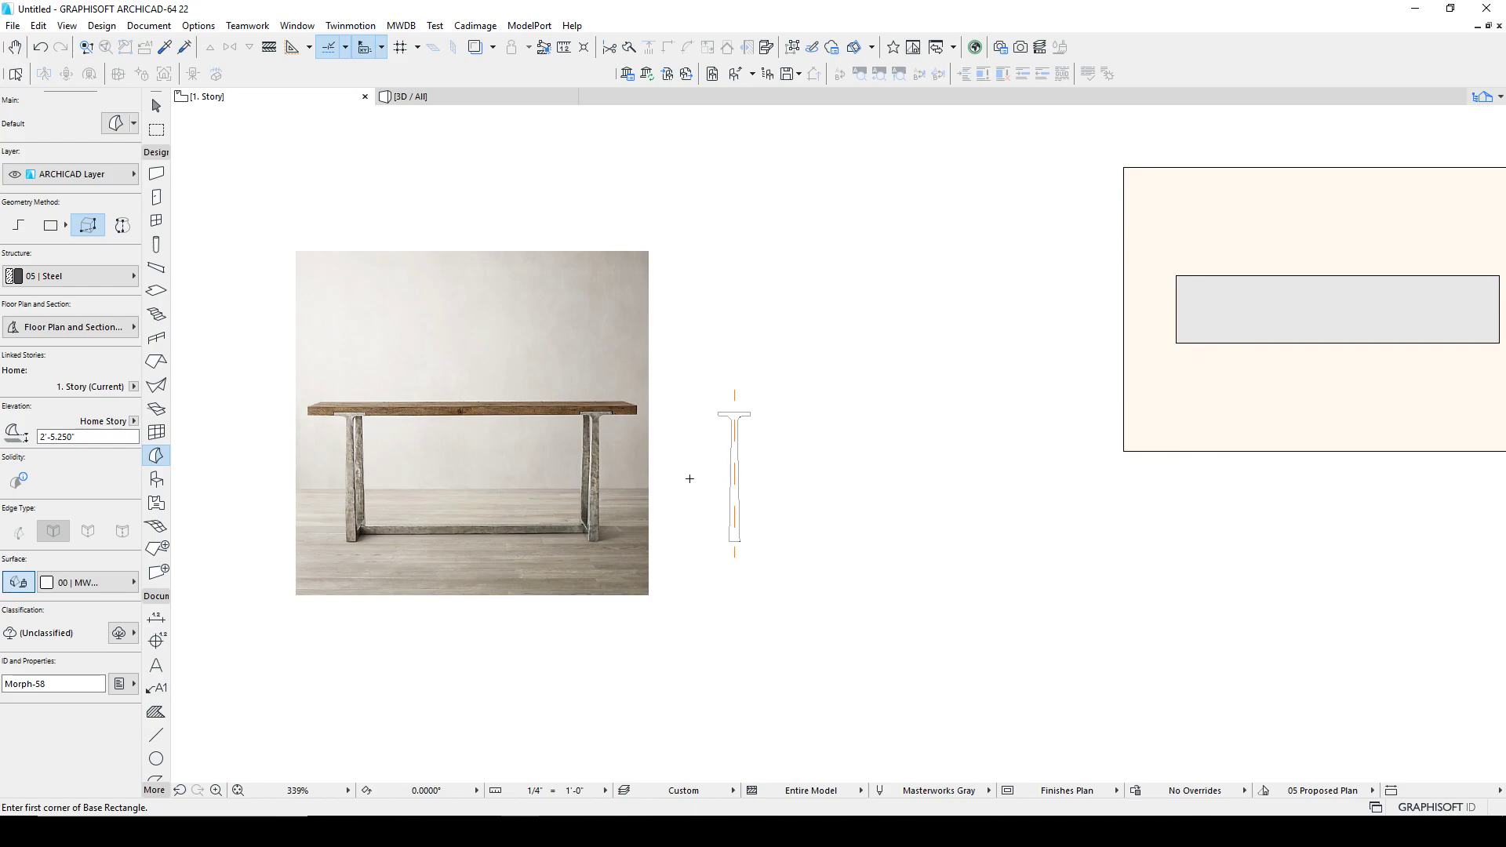
# Step: Switch to the 3D view and orbit to inspect the new leg morph
pyautogui.press('Escape')
pyautogui.scroll(4, 746, 422)
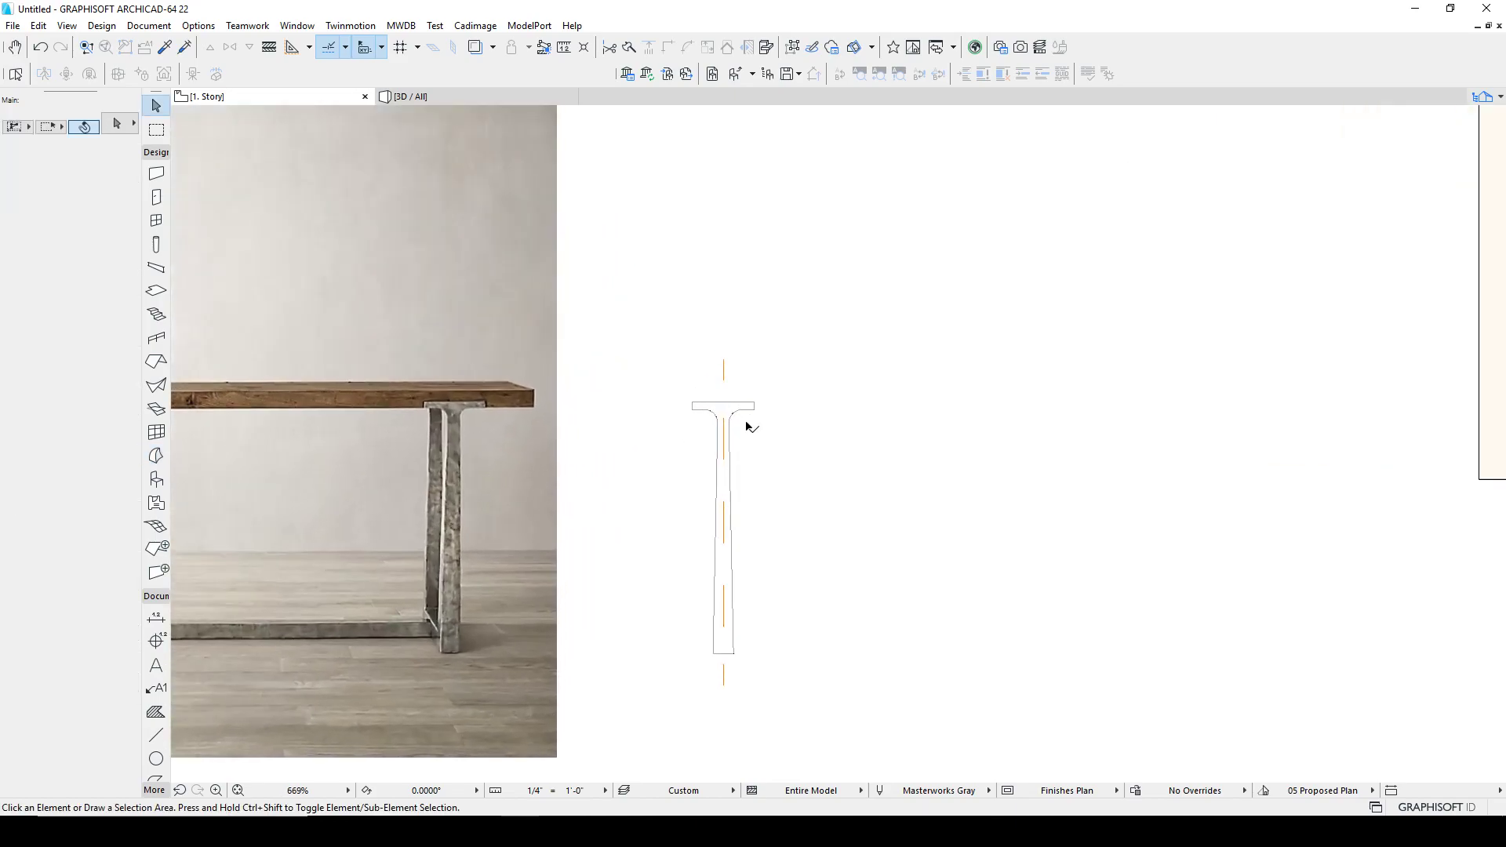
pyautogui.click(732, 412)
pyautogui.press('Escape')
pyautogui.click(452, 96)
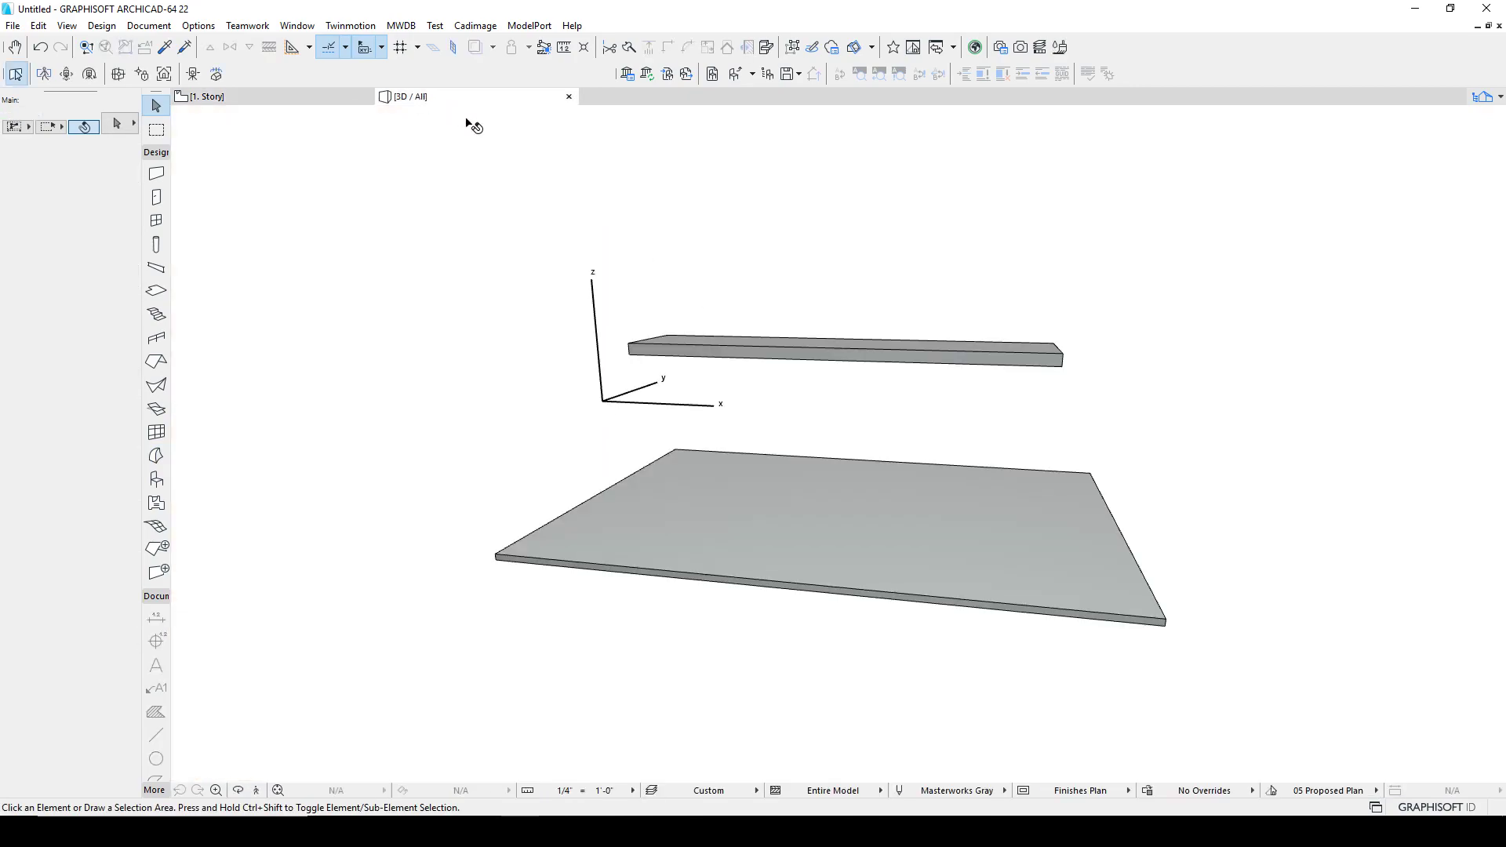
pyautogui.moveTo(760, 442); pyautogui.dragTo(748, 429, button='middle')
pyautogui.keyDown('shift'); pyautogui.moveTo(349, 138); pyautogui.dragTo(612, 388, button='middle'); pyautogui.keyUp('shift')
pyautogui.moveTo(612, 389); pyautogui.dragTo(828, 265, button='middle')
pyautogui.scroll(6, 524, 383)
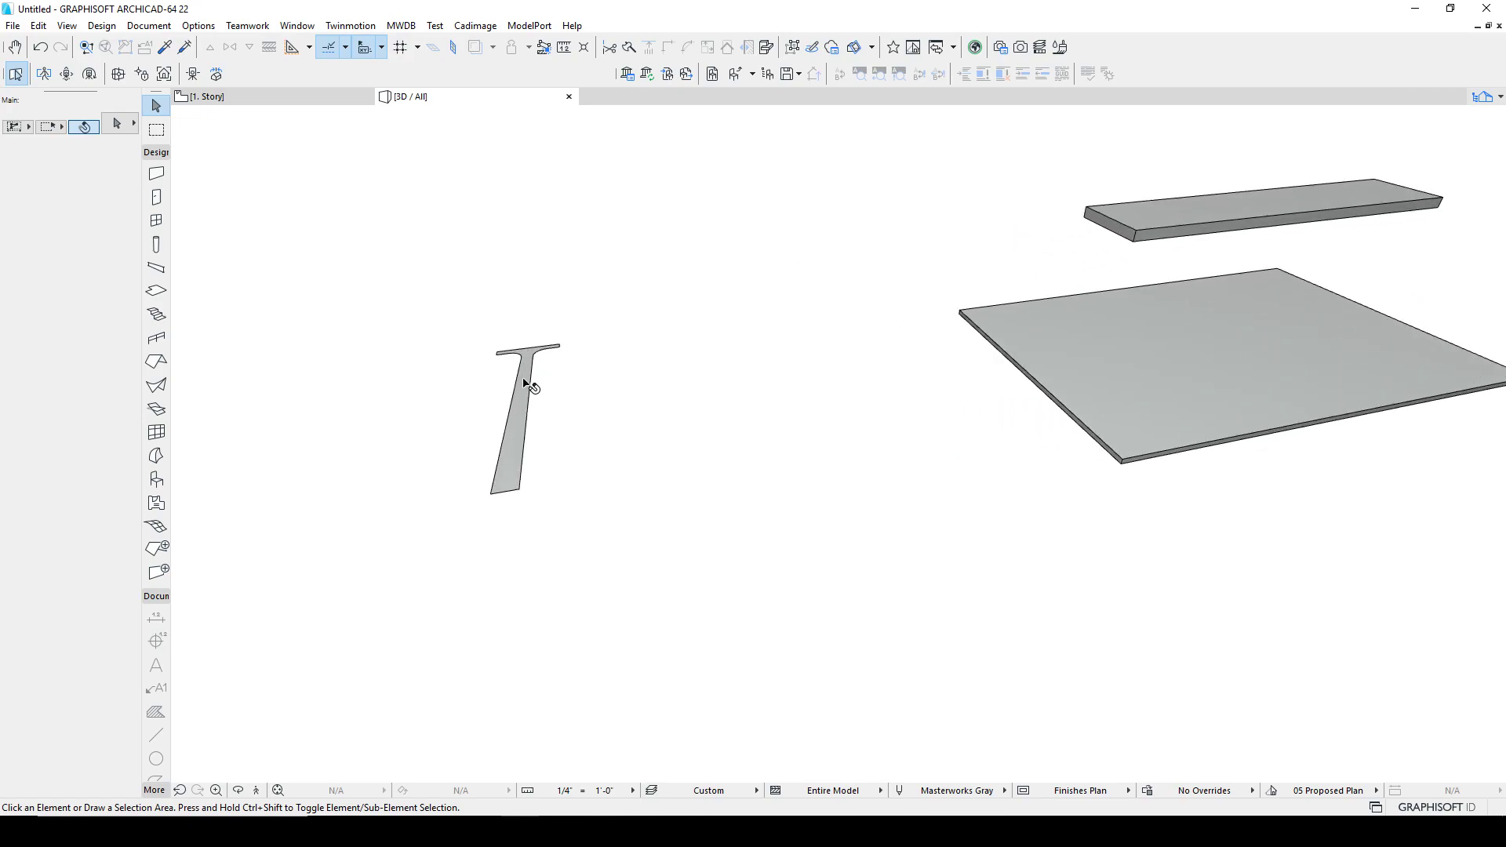
# Step: Return to the floor plan and examine the leg outline against the photo, measuring at the leg's base
pyautogui.click(258, 101)
pyautogui.moveTo(498, 466); pyautogui.dragTo(665, 417, button='middle')
pyautogui.scroll(-3, 965, 394)
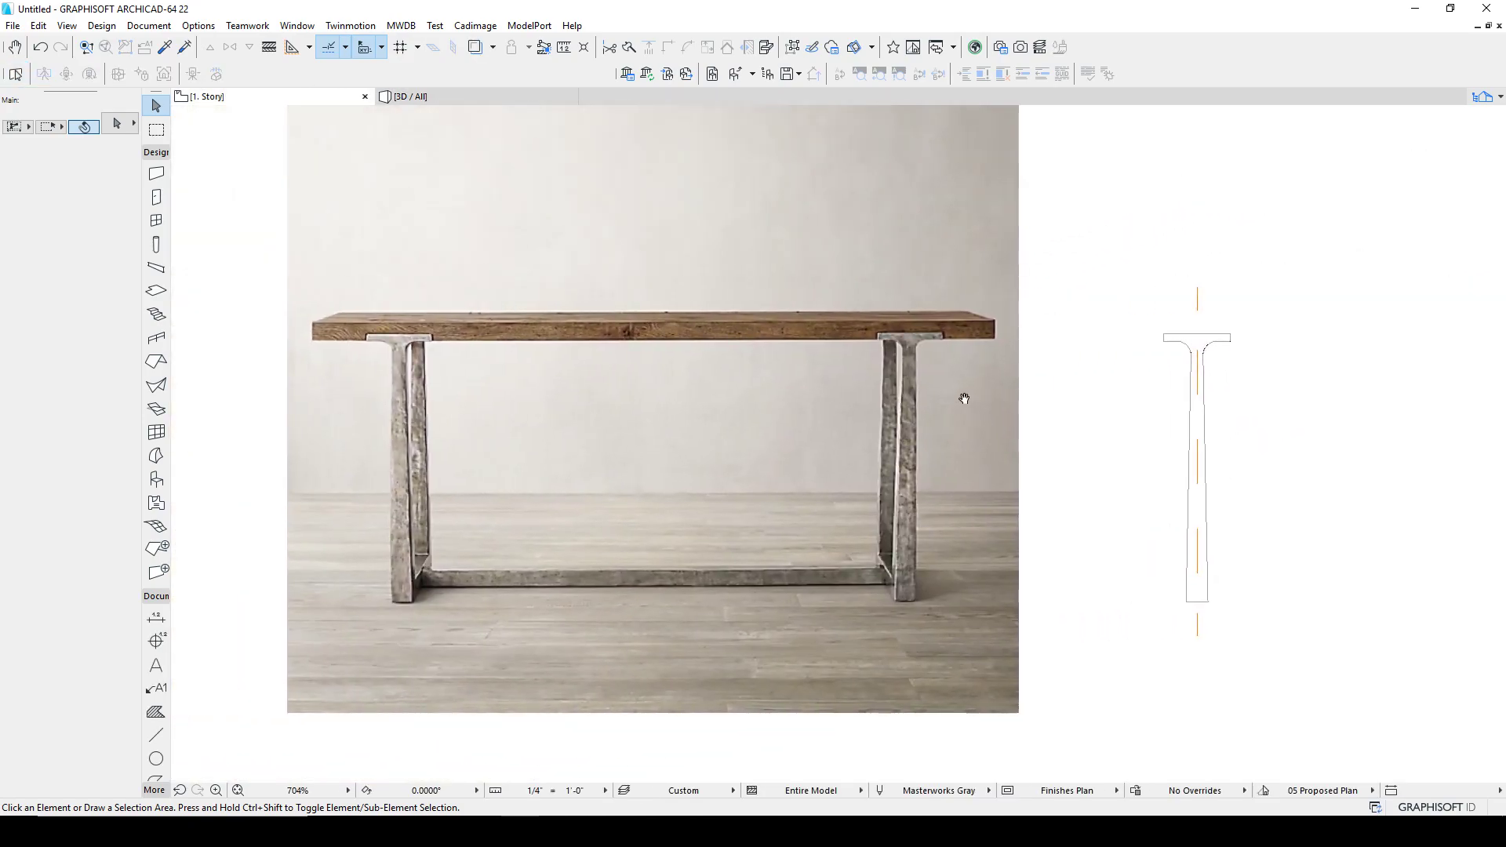
pyautogui.scroll(5, 471, 588)
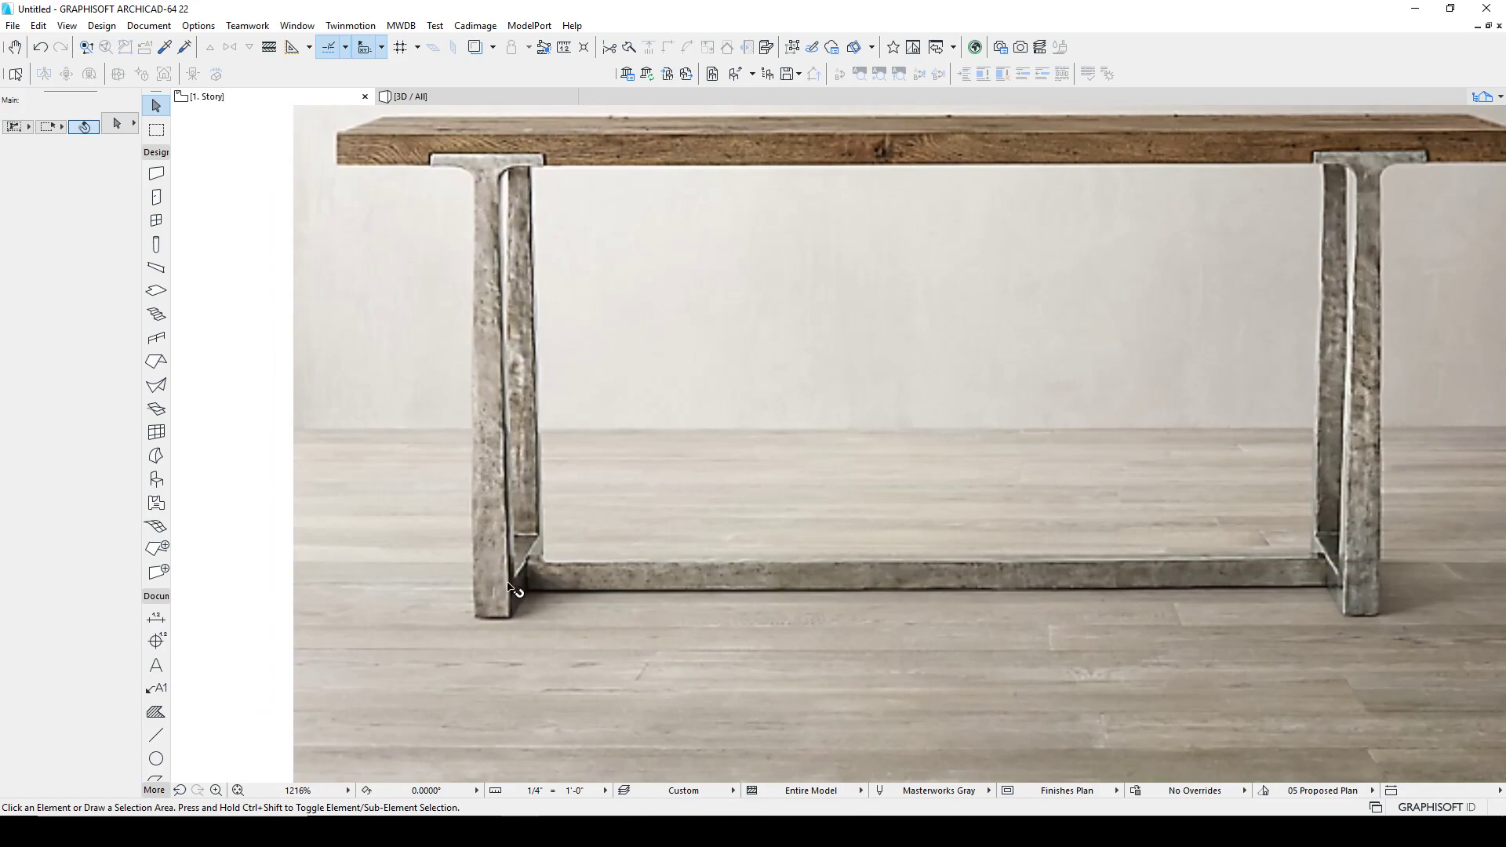
pyautogui.scroll(-3, 527, 593)
pyautogui.moveTo(843, 597); pyautogui.dragTo(430, 514, button='middle')
pyautogui.scroll(4, 835, 544)
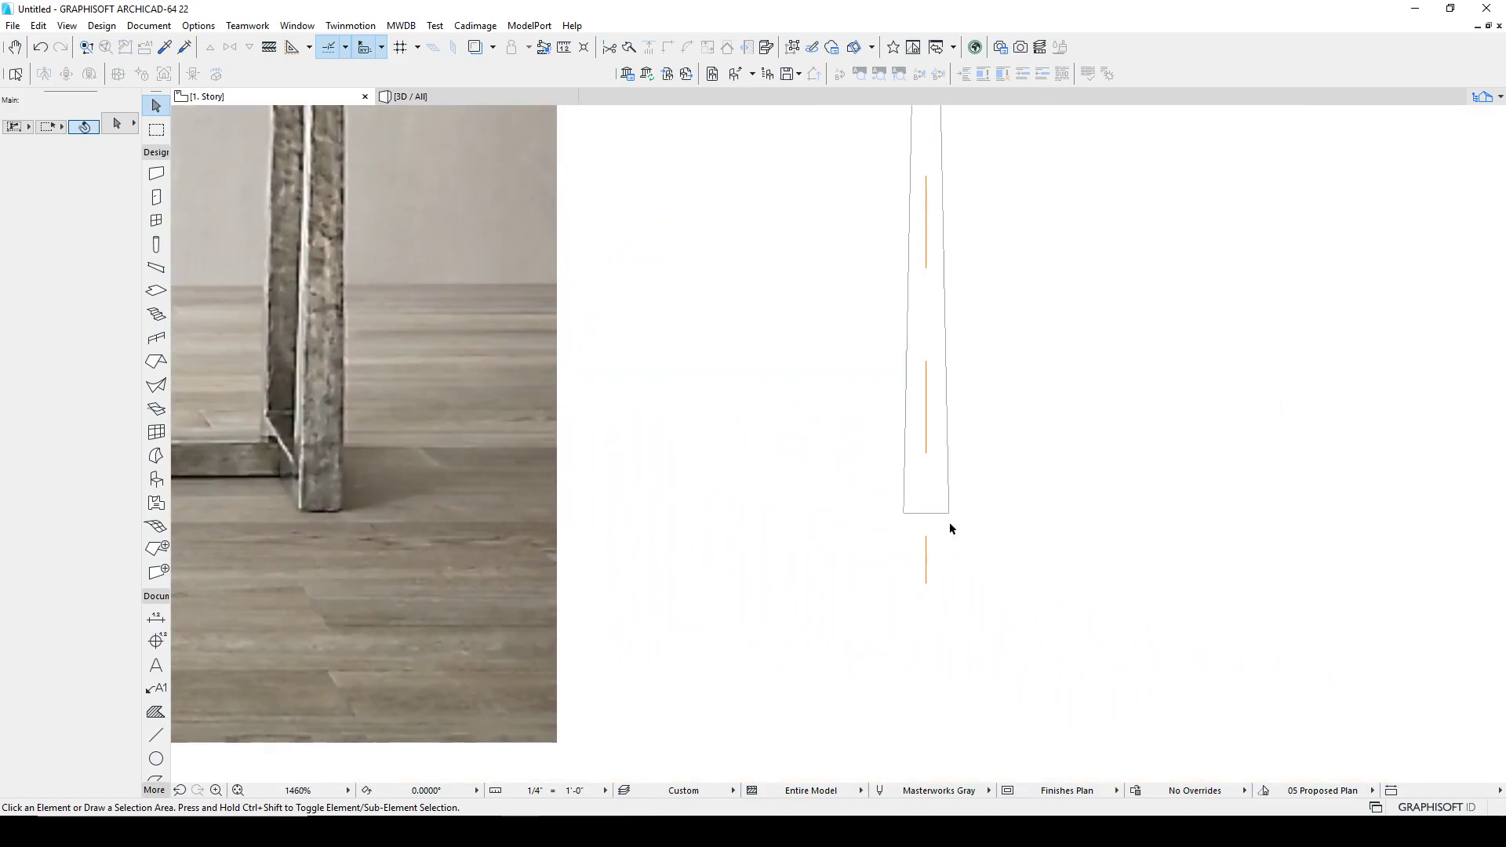
pyautogui.press('m')
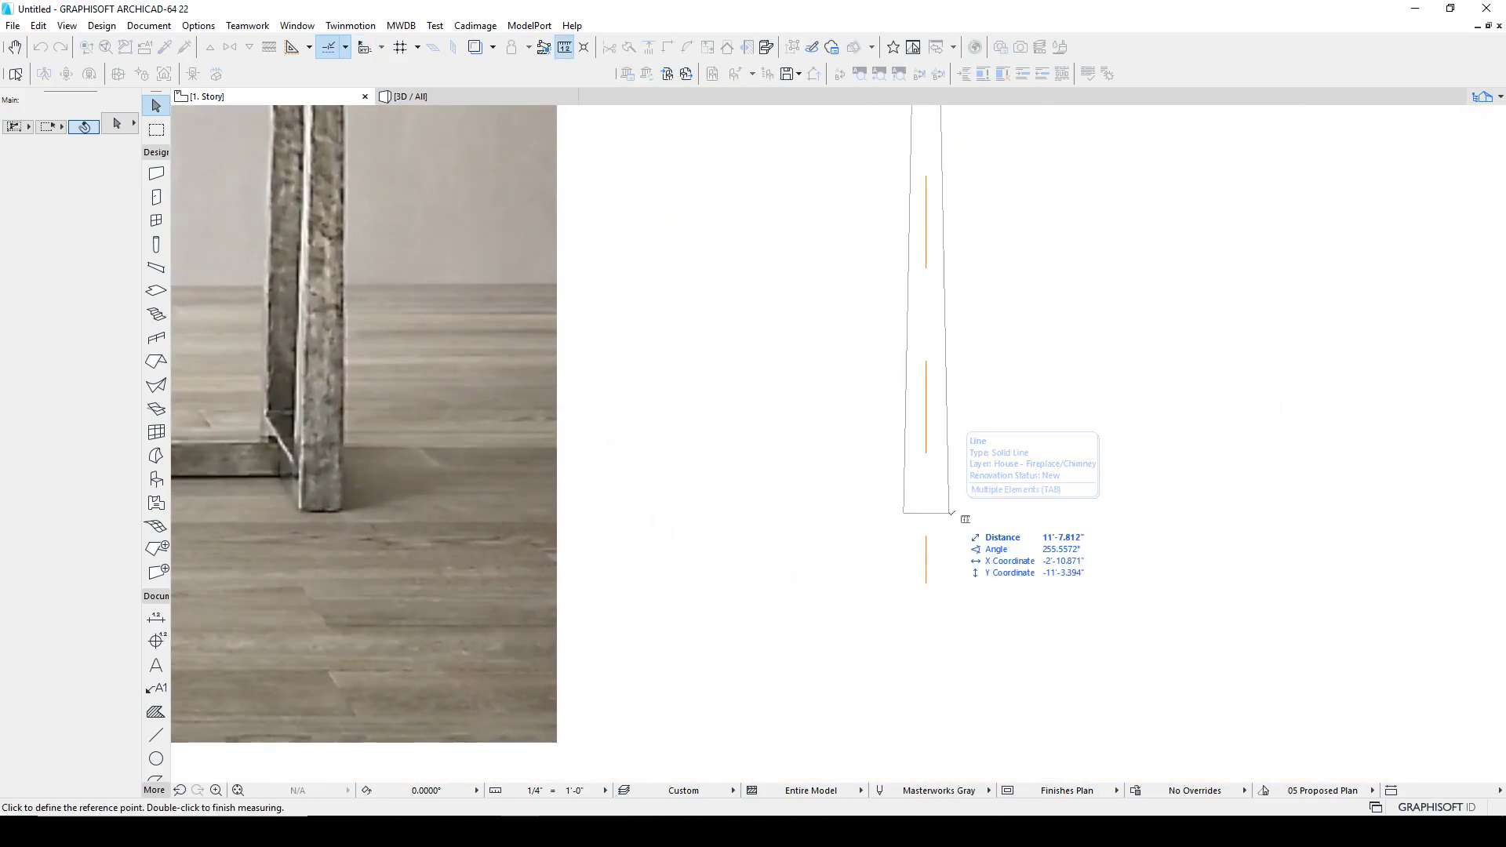
pyautogui.click(949, 513)
pyautogui.press('Escape')
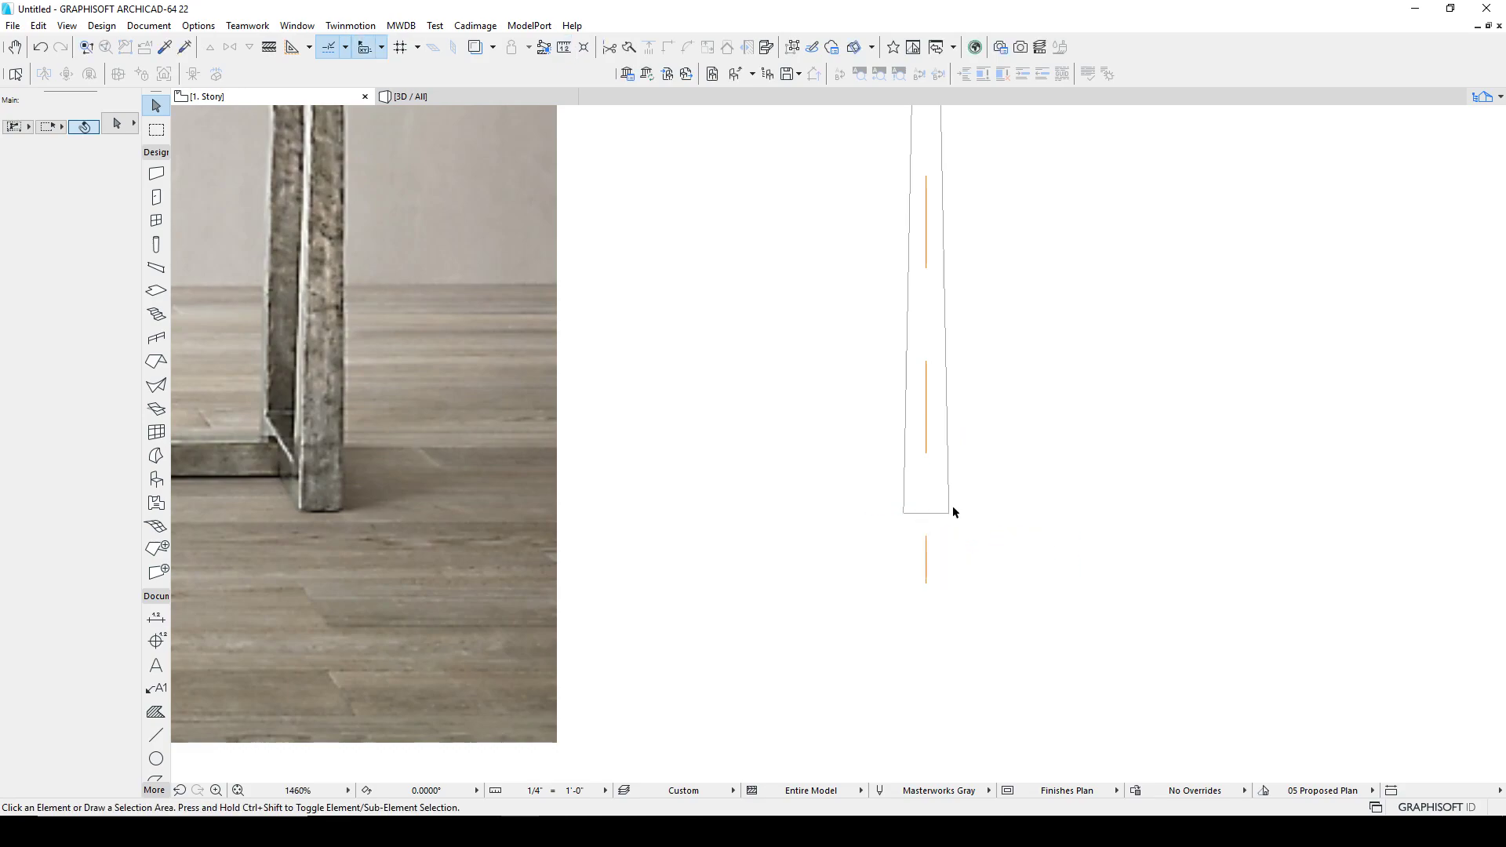
pyautogui.scroll(-6, 951, 511)
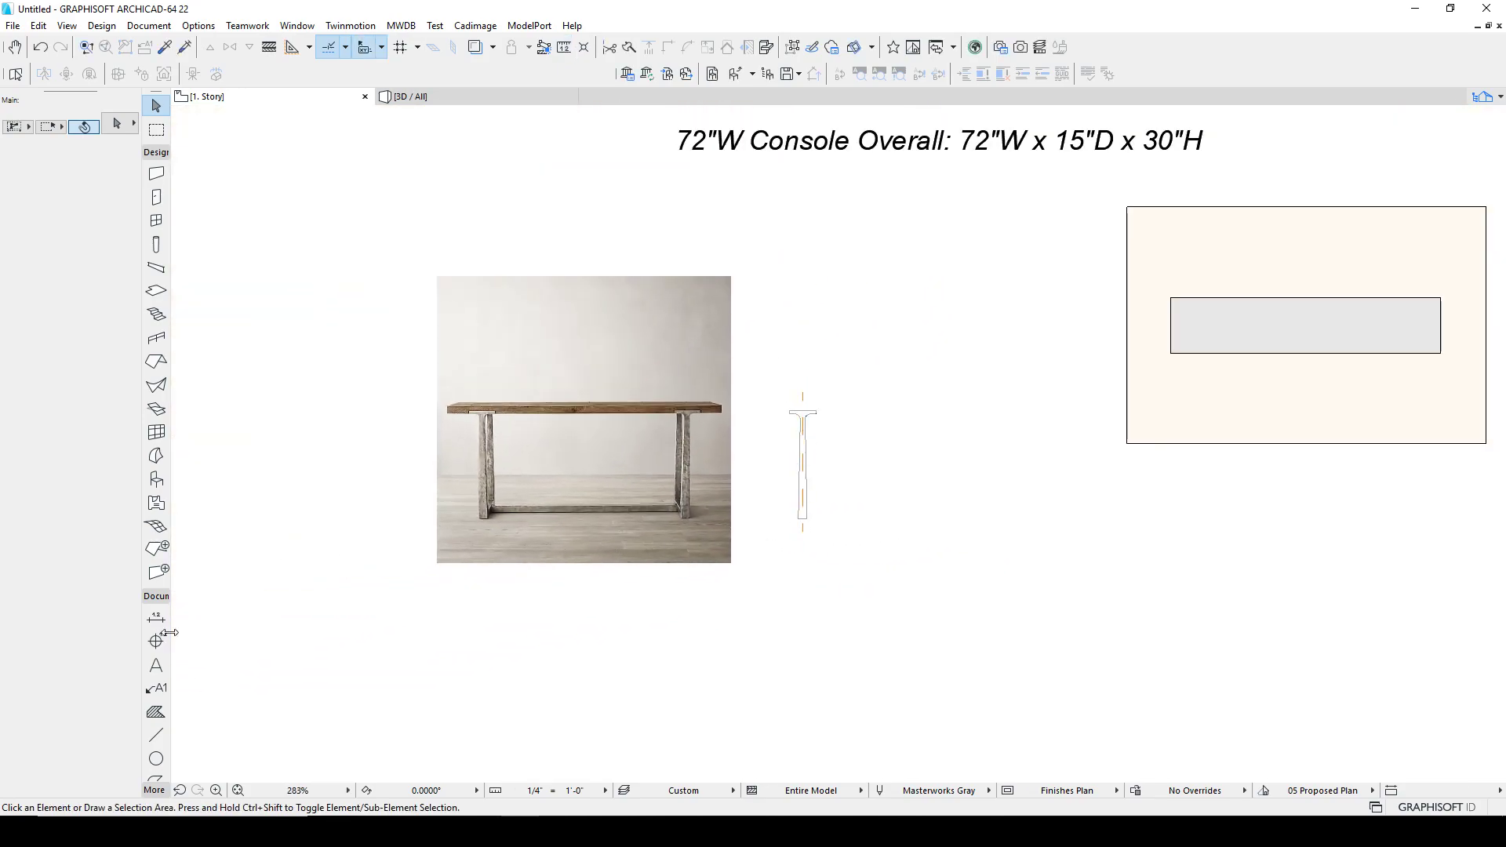
pyautogui.scroll(-1, 174, 639)
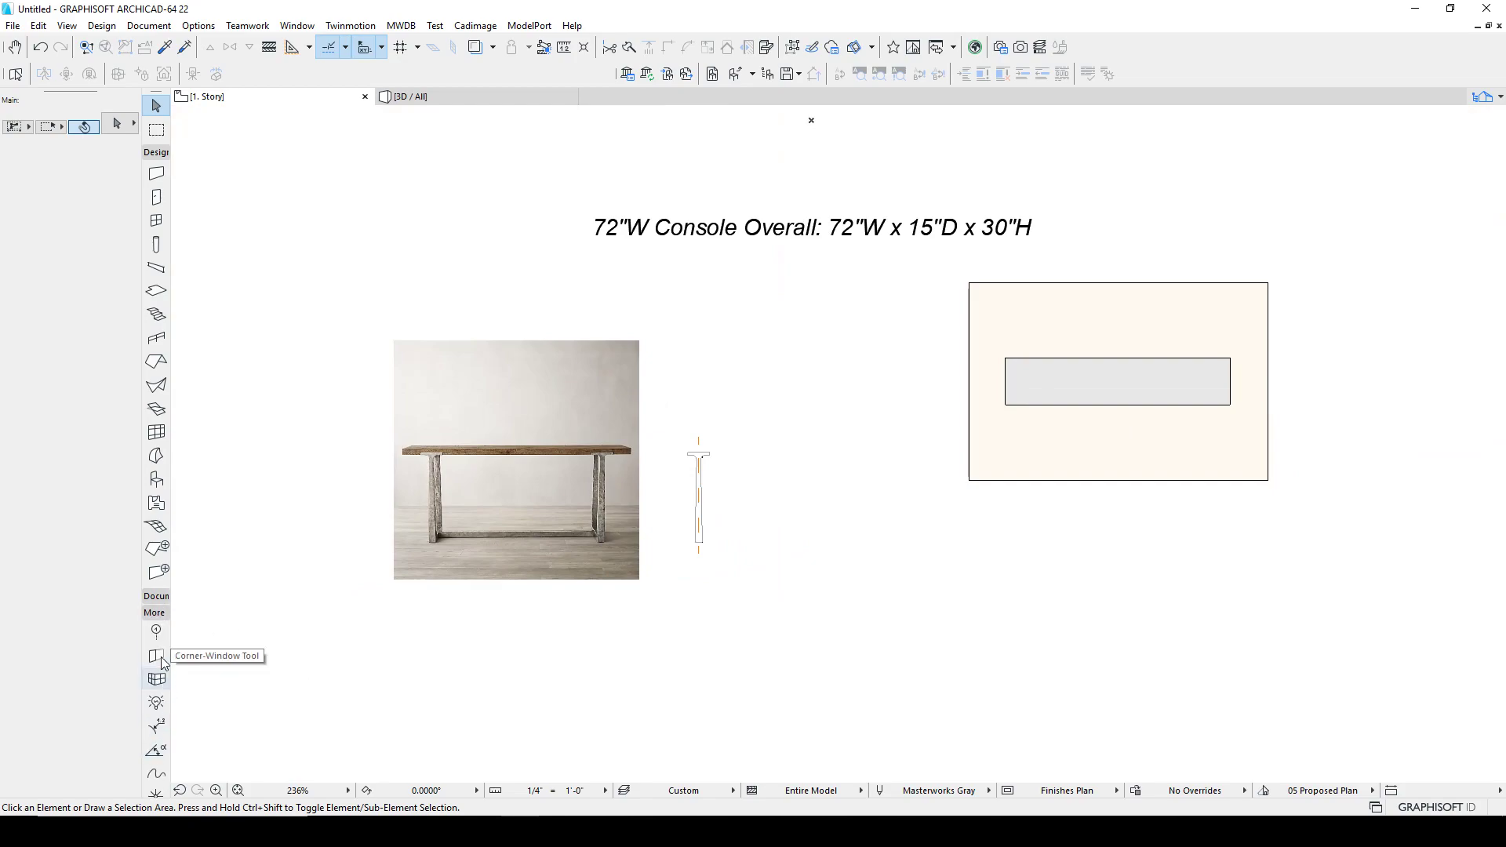
pyautogui.scroll(-1, 161, 737)
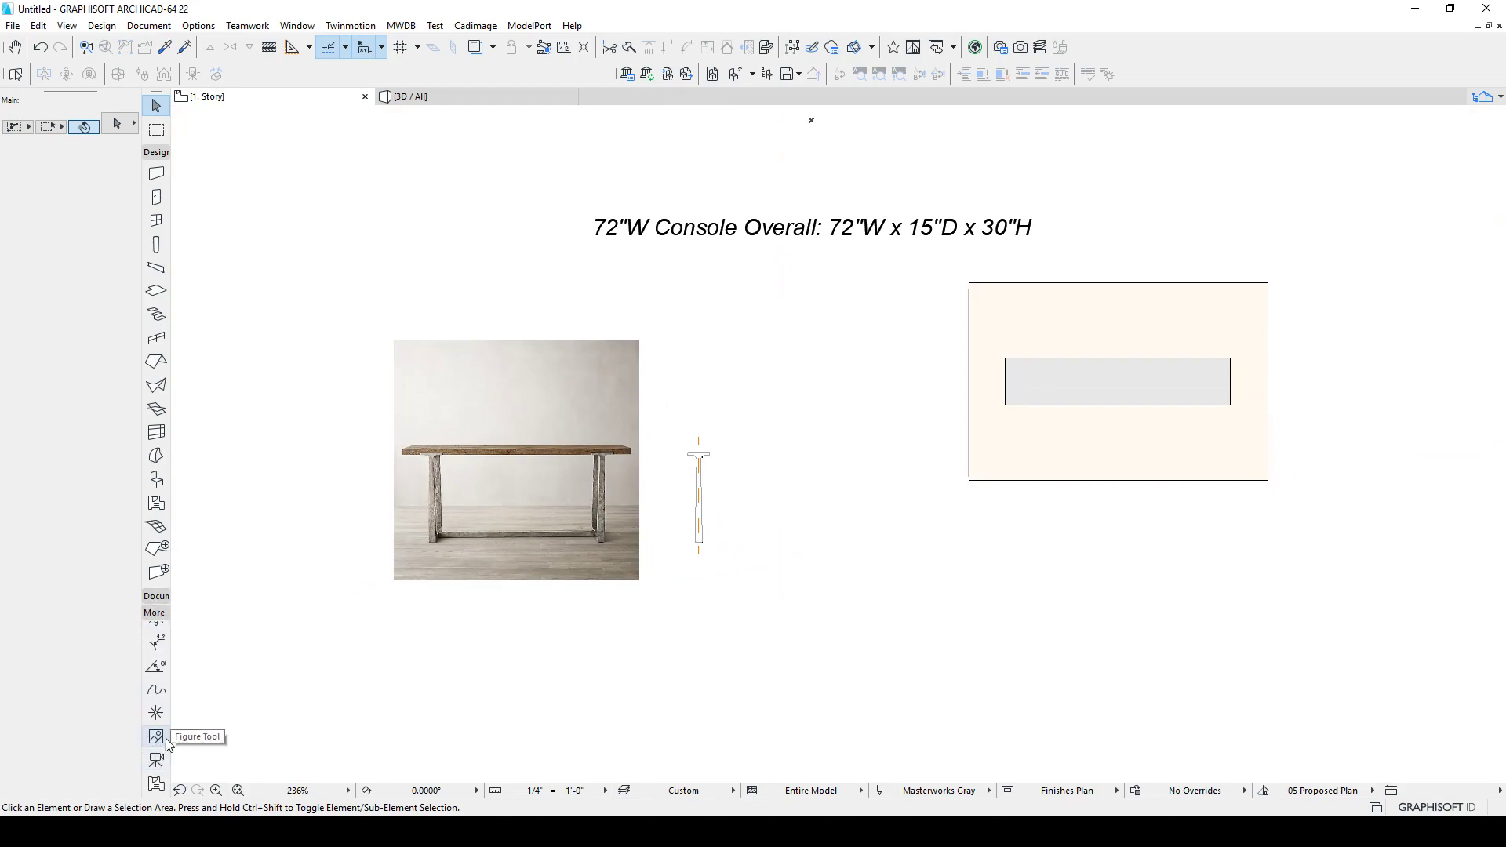
pyautogui.scroll(1, 159, 733)
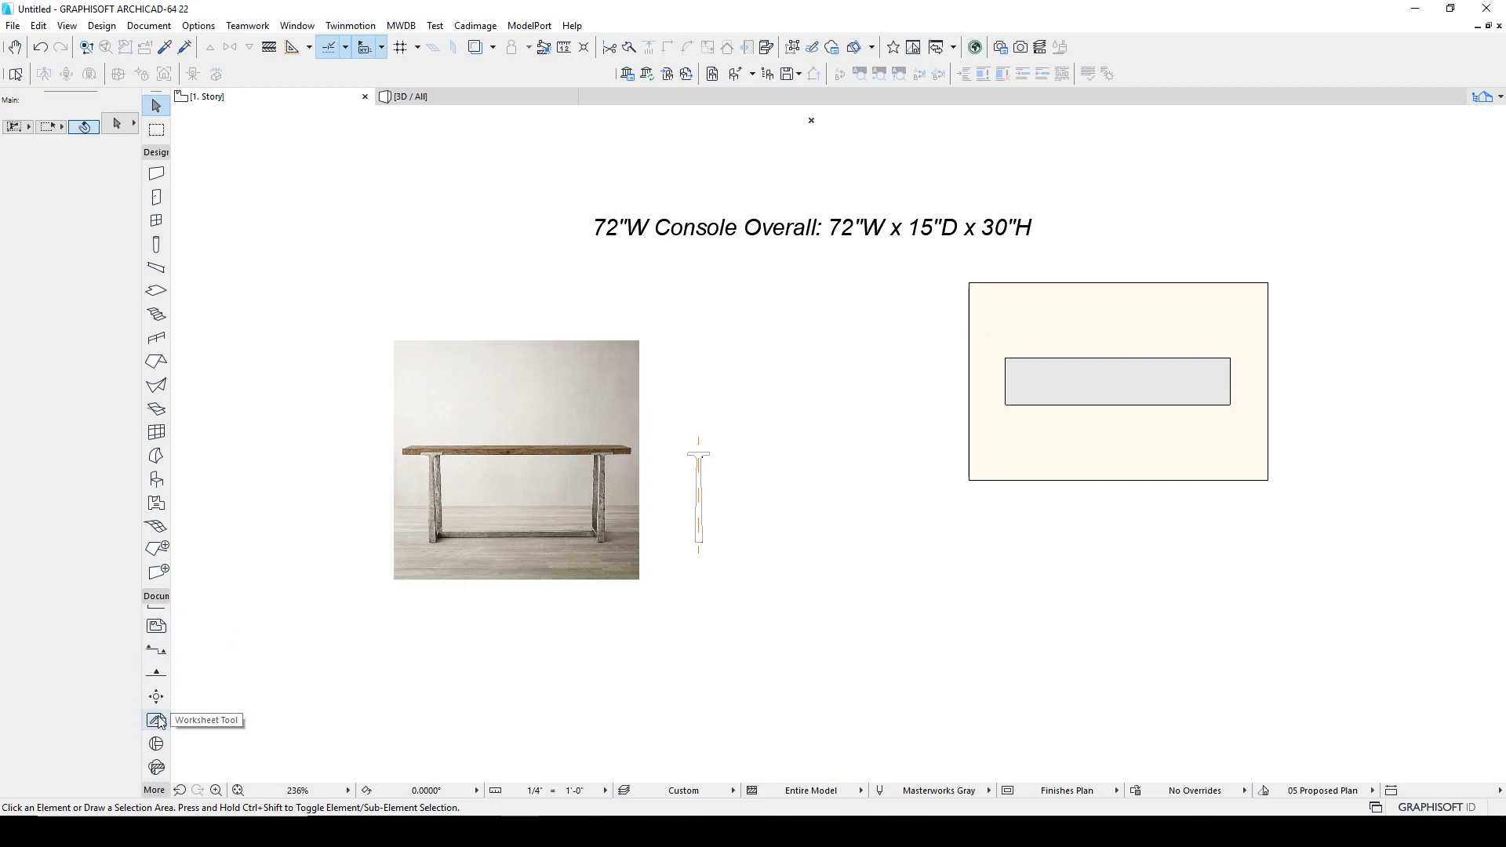
# Step: Draw section C1 below the photo and set its Marked Distant Area option in the section settings
pyautogui.click(156, 650)
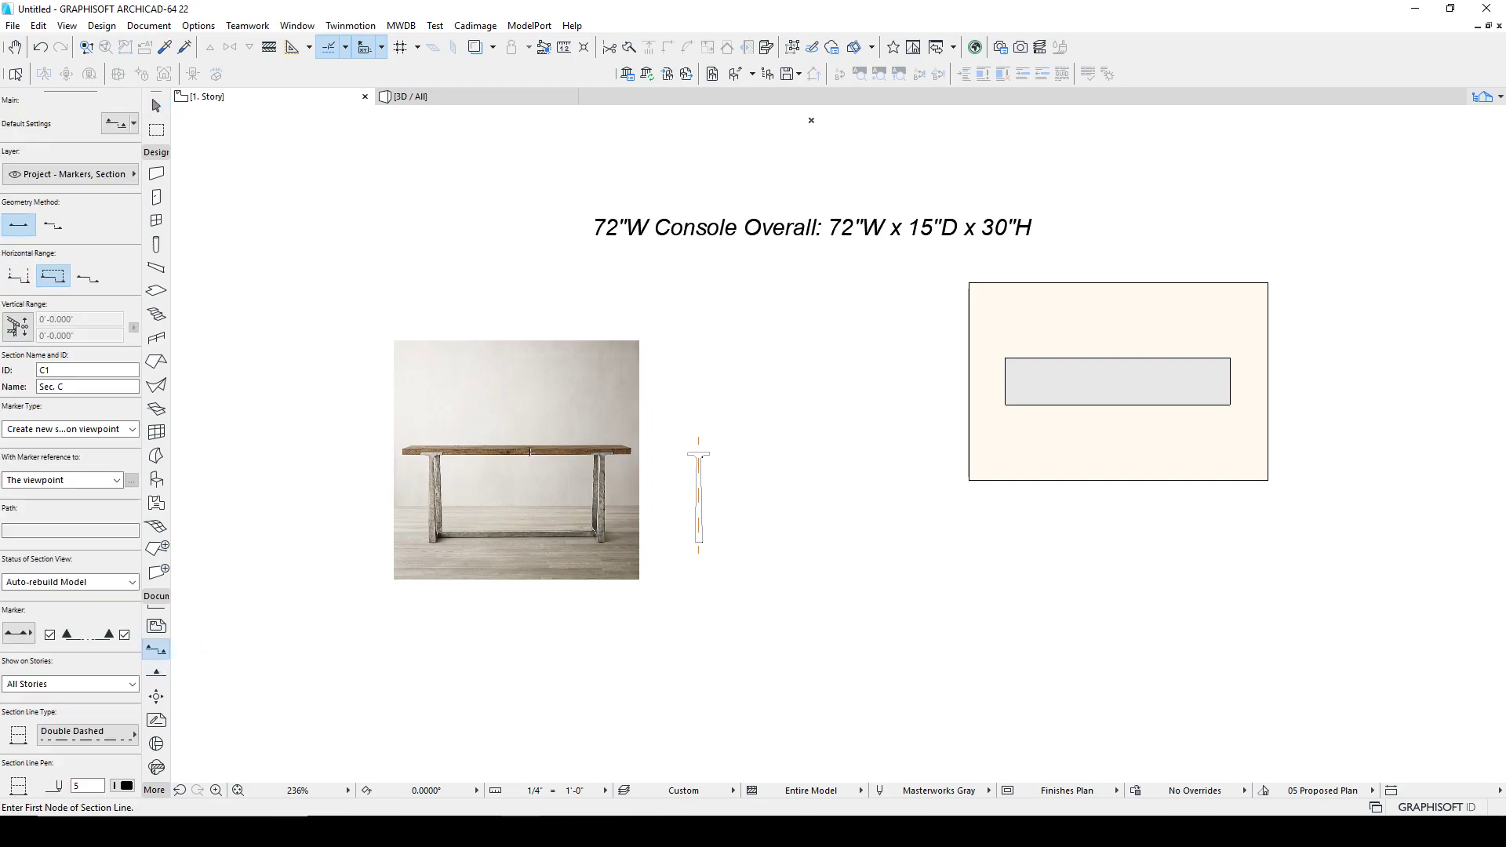
pyautogui.scroll(-2, 595, 366)
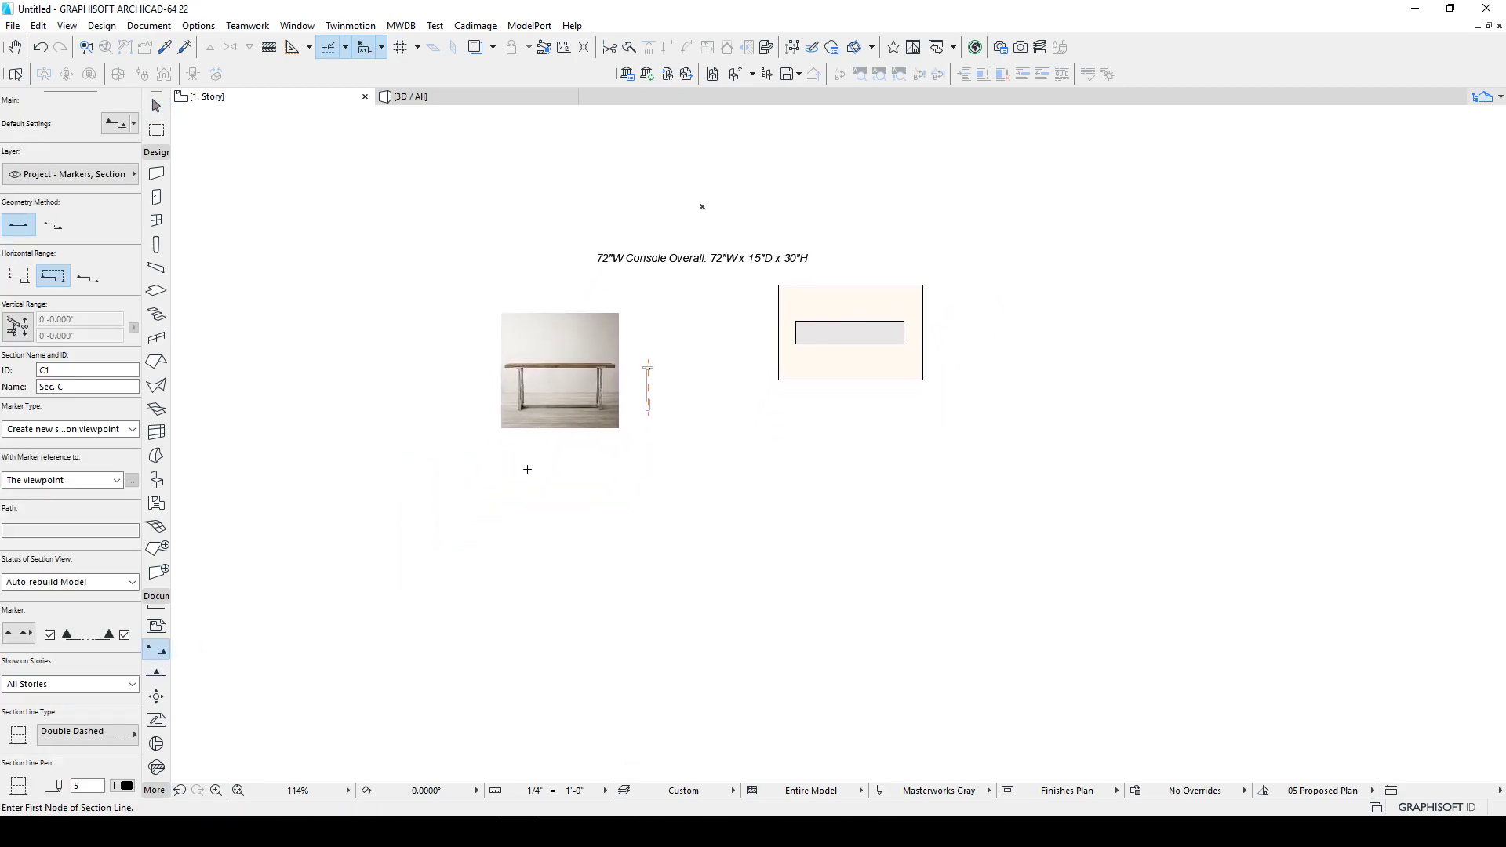
pyautogui.click(480, 478)
pyautogui.click(630, 478)
pyautogui.click(632, 598)
pyautogui.keyDown('shift'); pyautogui.click(502, 539); pyautogui.keyUp('shift')
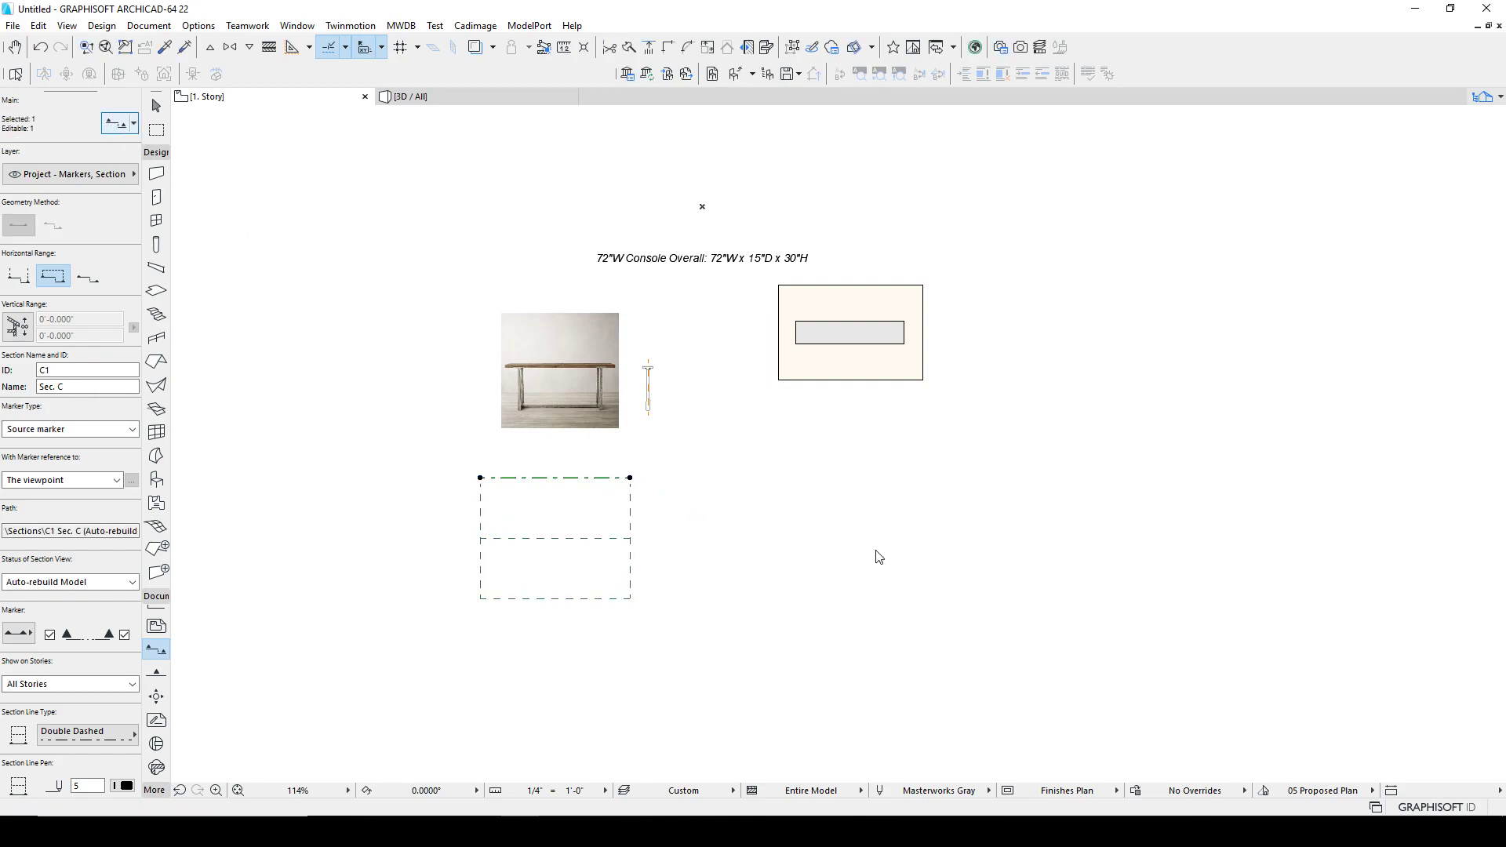
pyautogui.hotkey('ctrl', 't')
pyautogui.click(1100, 641)
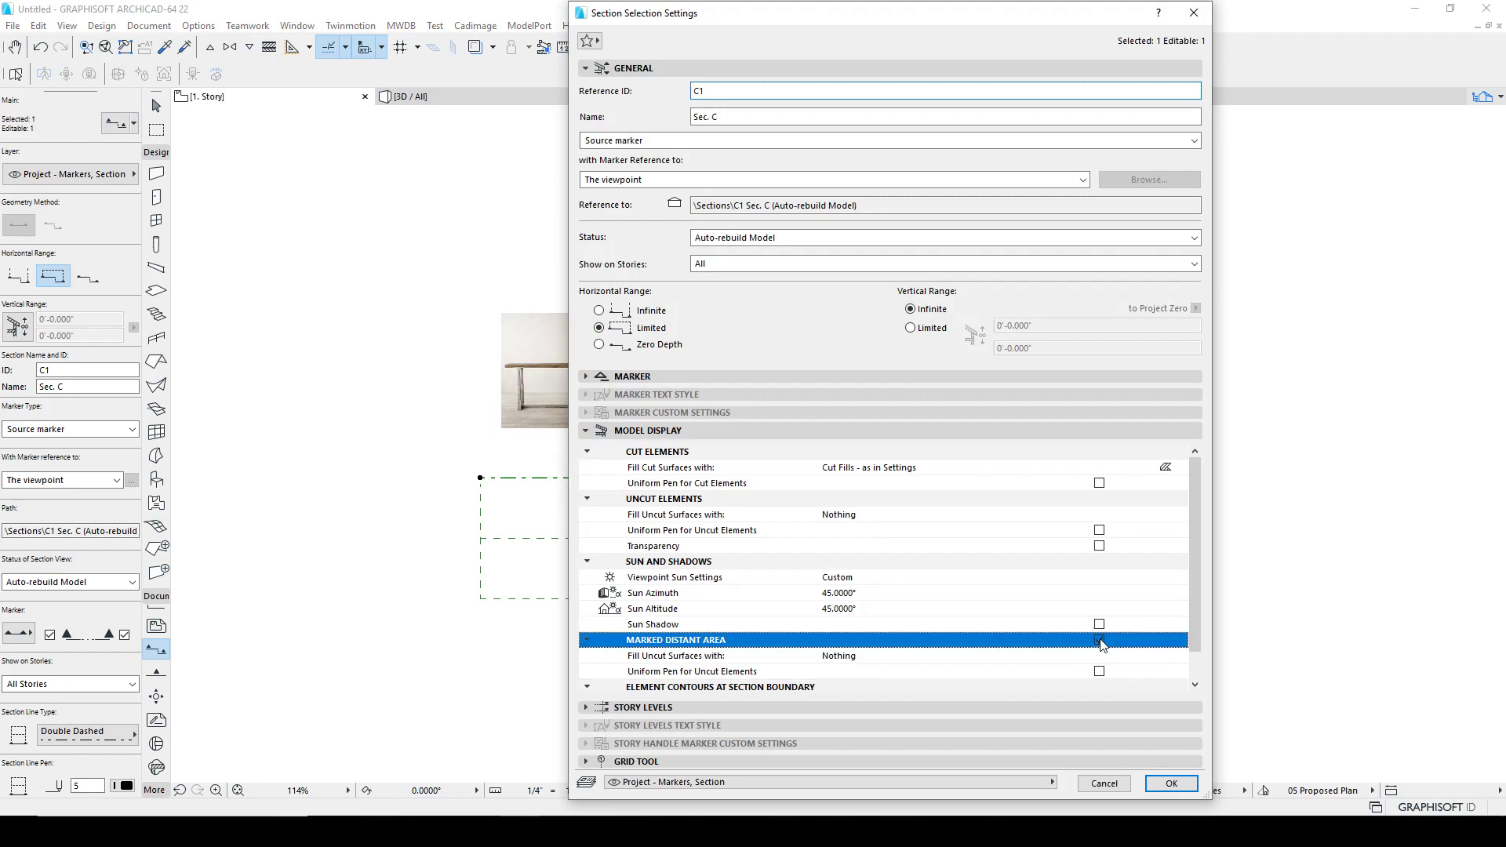
pyautogui.click(1165, 782)
pyautogui.press('Escape')
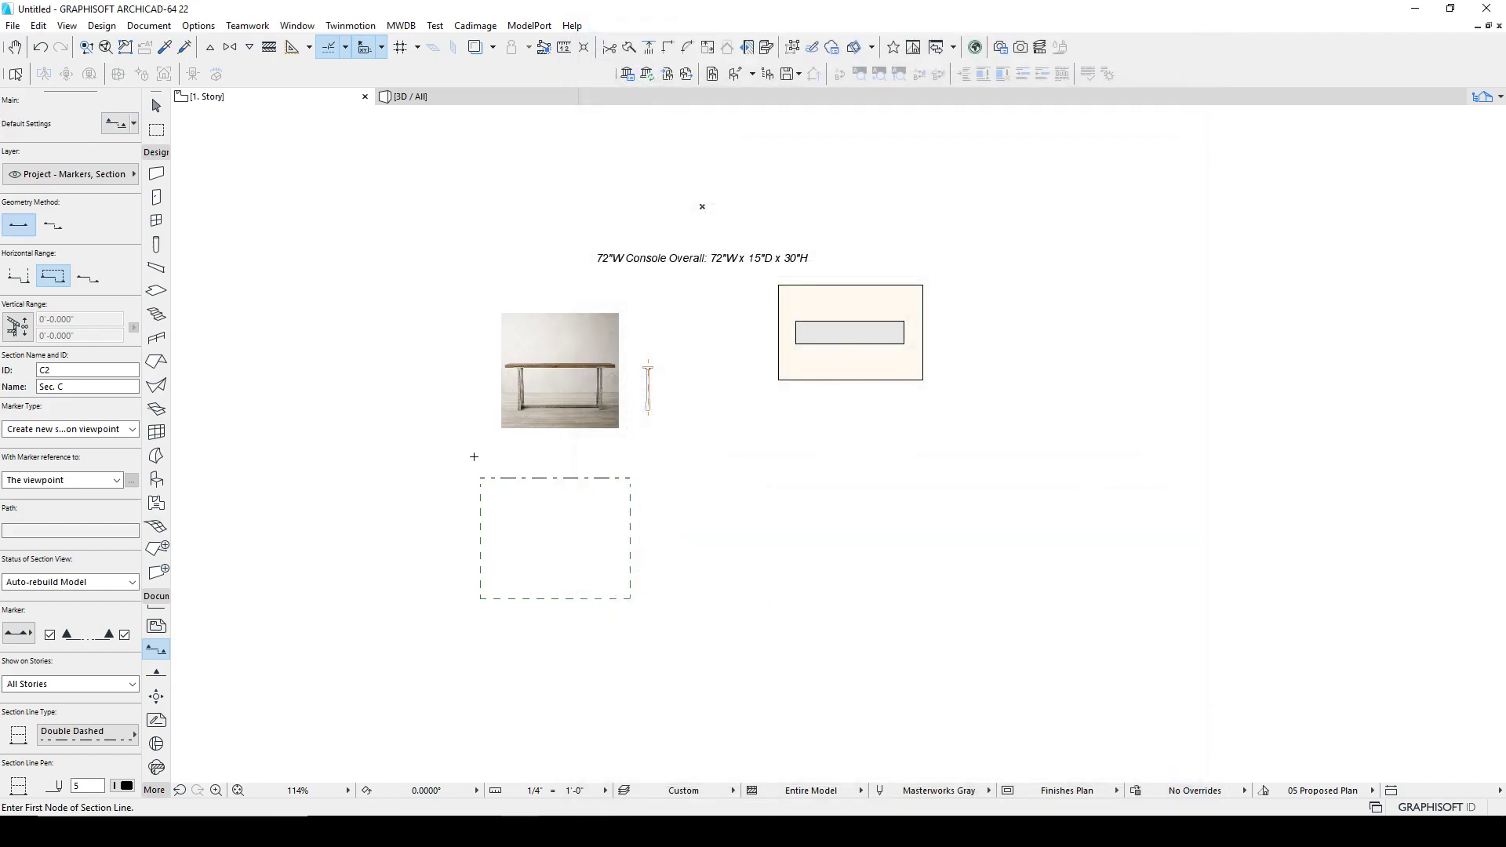
# Step: Draw a second section C2 around the first and set its Marked Distant Area option as well
pyautogui.scroll(4, 499, 478)
pyautogui.click(430, 454)
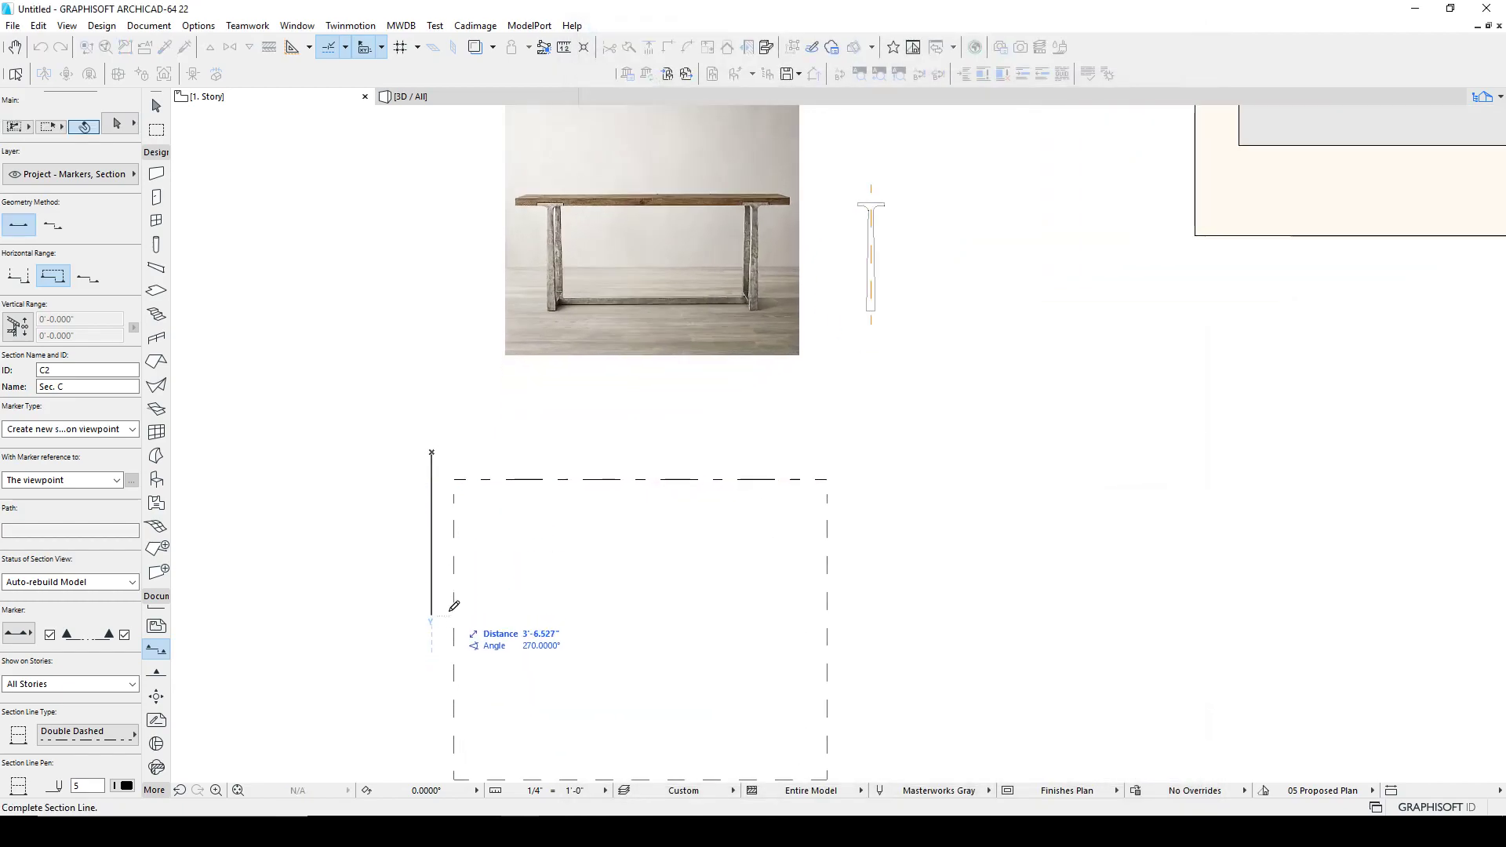
pyautogui.click(448, 664)
pyautogui.click(1033, 665)
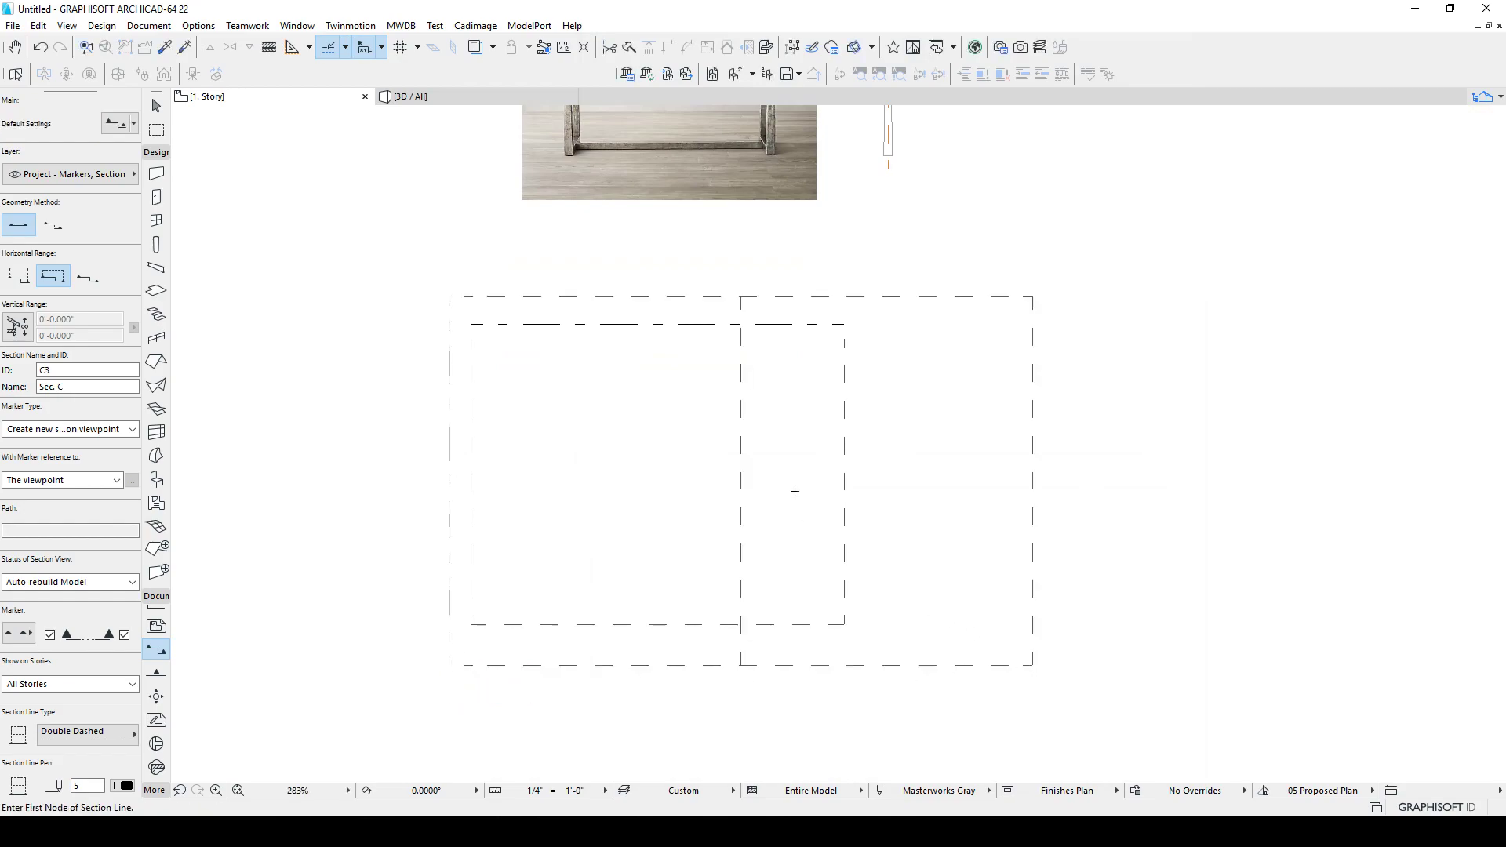
pyautogui.keyDown('shift'); pyautogui.click(742, 379); pyautogui.keyUp('shift')
pyautogui.click(119, 124)
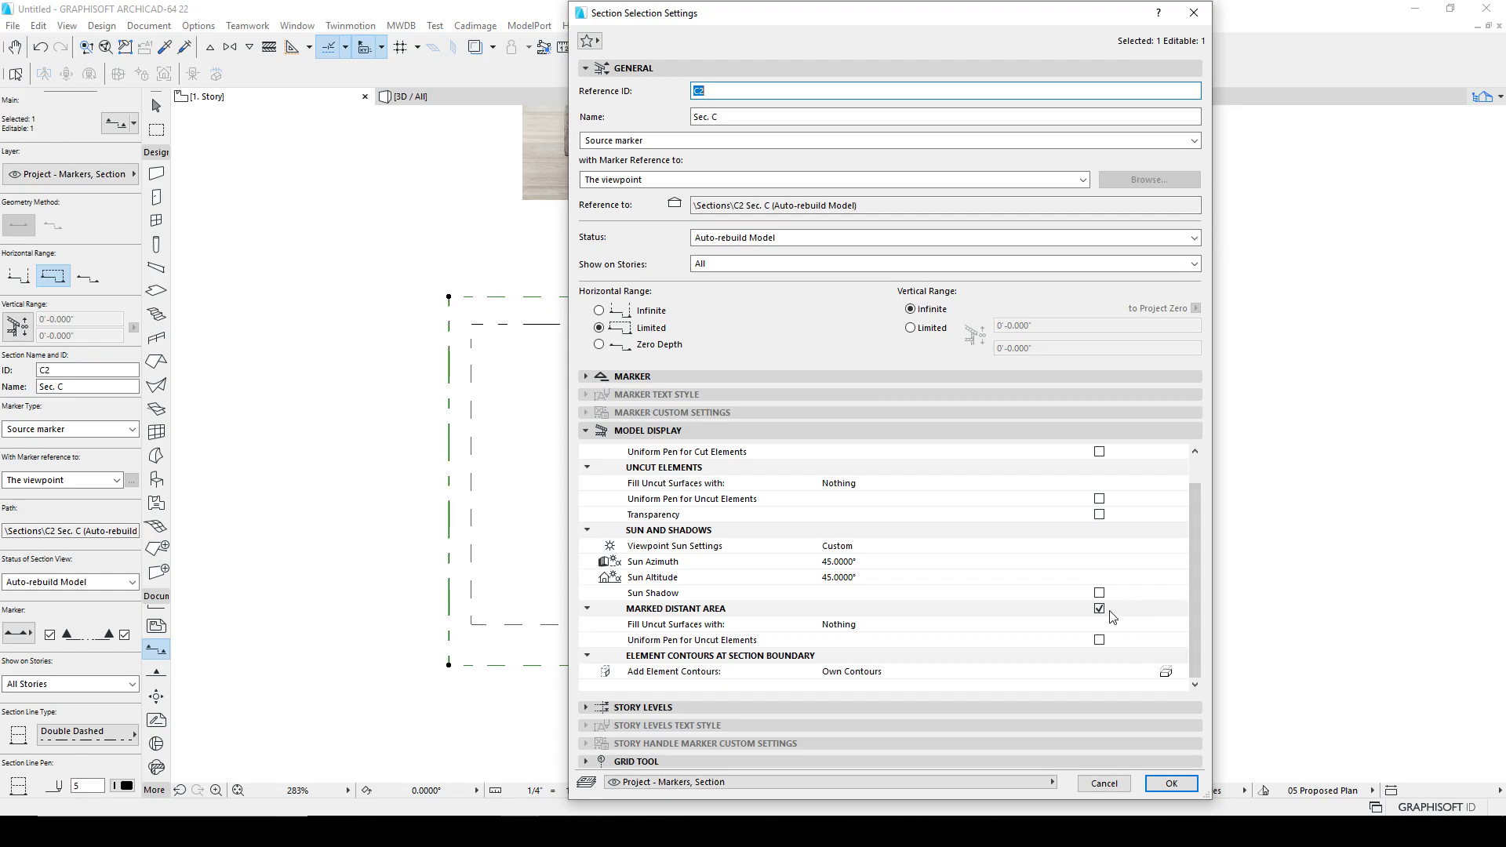
pyautogui.click(1114, 618)
pyautogui.click(1171, 784)
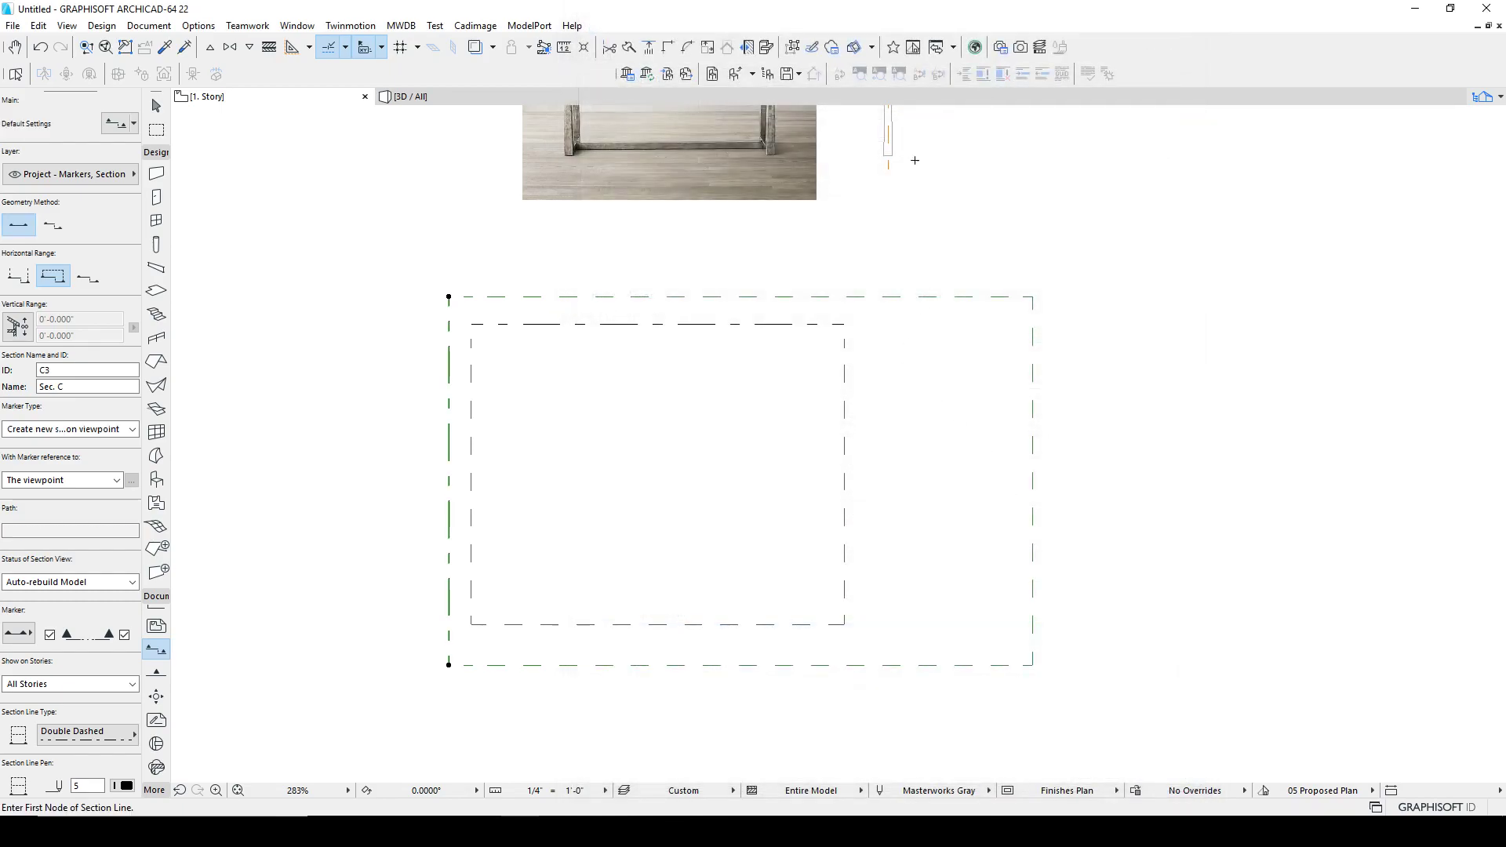
# Step: Move the leg morph and its outline down into the section's range
pyautogui.press('Escape')
pyautogui.press('Escape')
pyautogui.moveTo(899, 143); pyautogui.dragTo(818, 260, button='middle')
pyautogui.moveTo(836, 139); pyautogui.dragTo(533, 606)
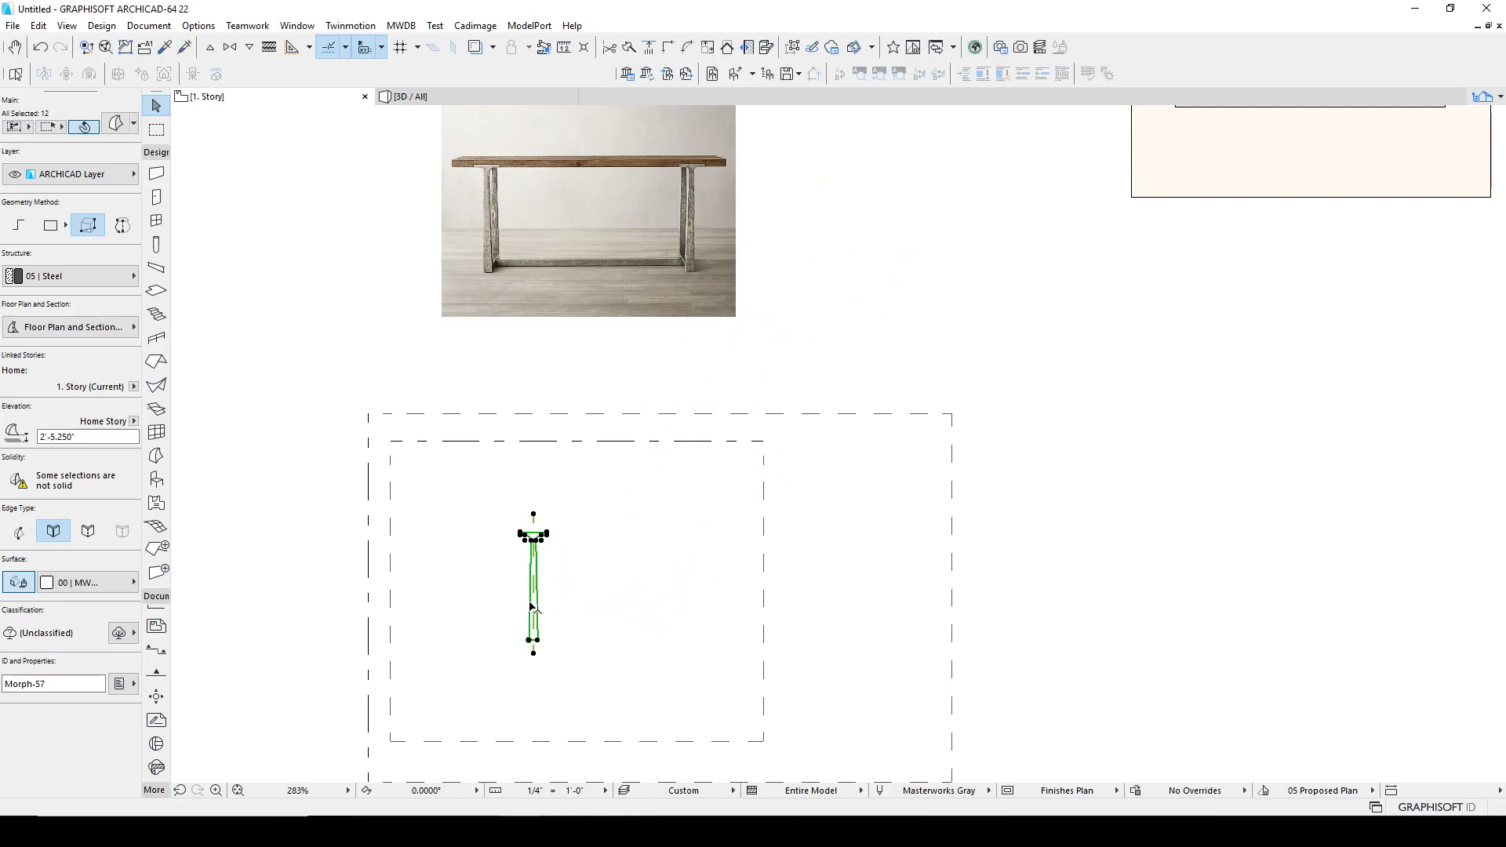
pyautogui.press('Escape')
# Step: Draw a small square slab about 6.8" on each side beside the leg on the floor plan
pyautogui.moveTo(591, 492); pyautogui.dragTo(598, 425, button='middle')
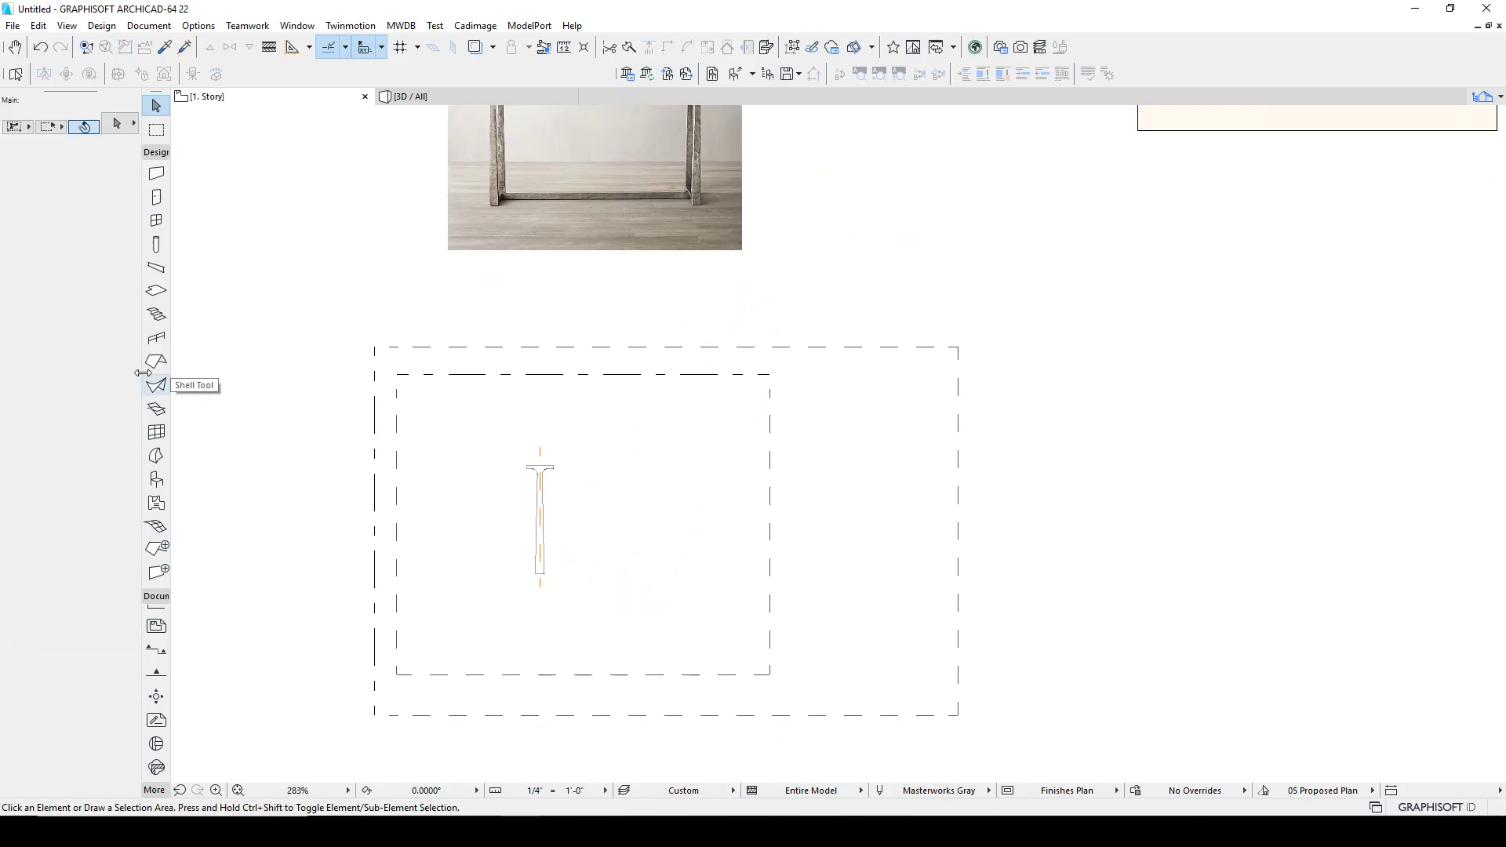
pyautogui.click(156, 292)
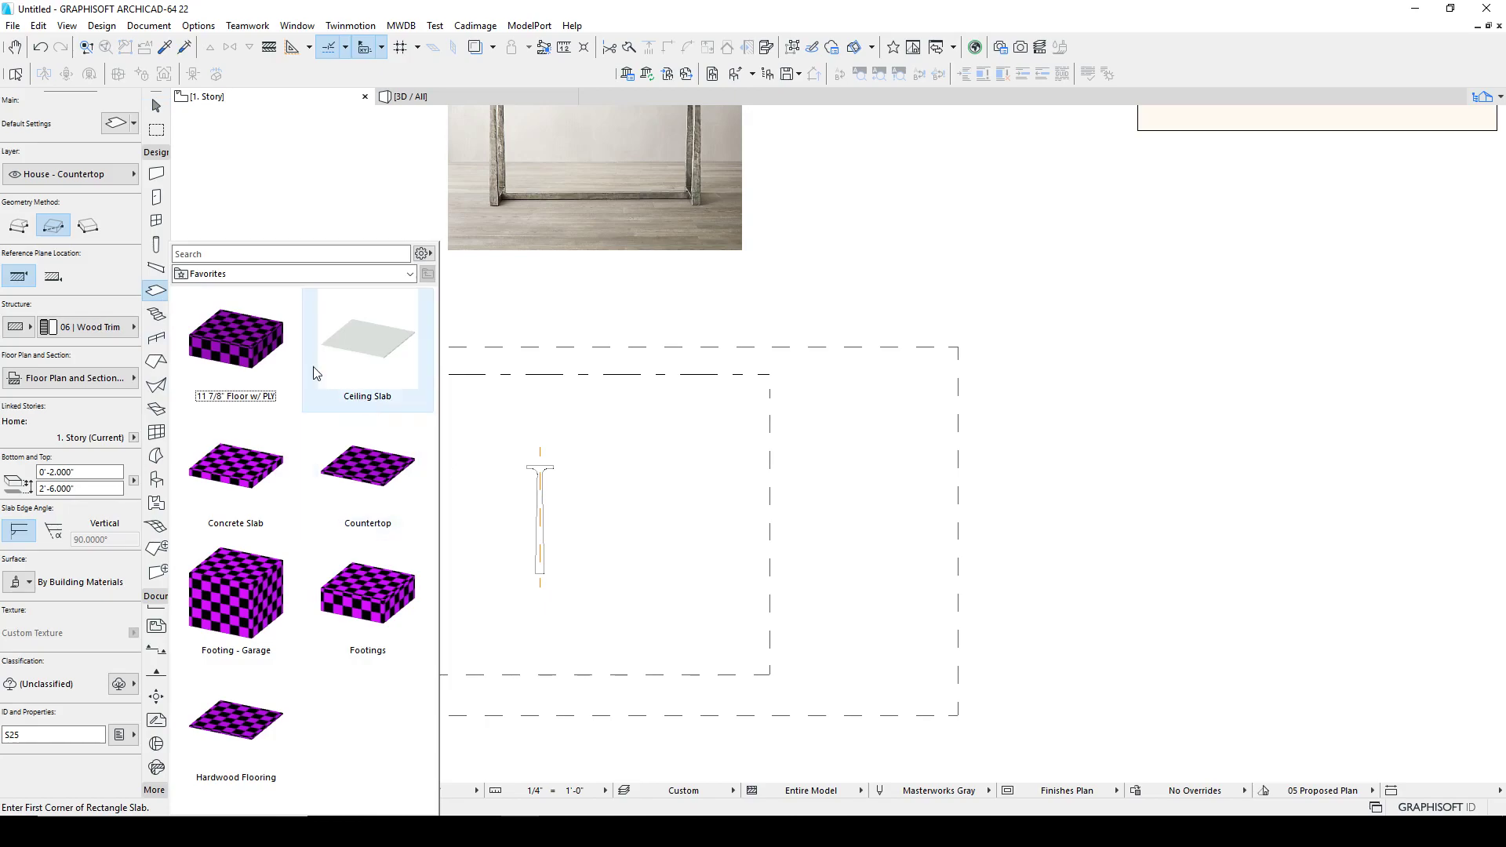
pyautogui.click(568, 521)
pyautogui.click(574, 545)
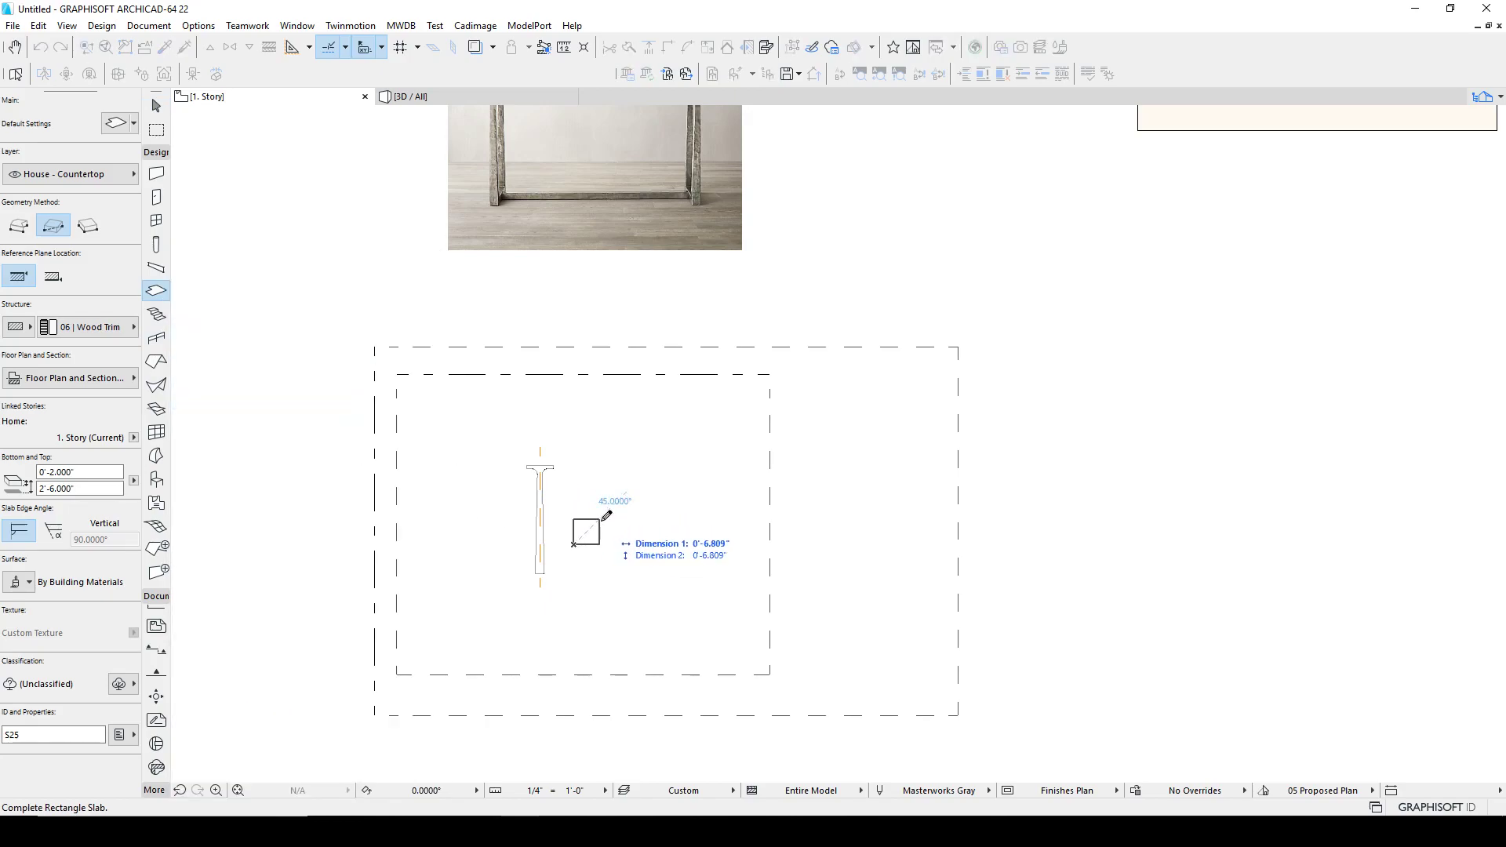
pyautogui.click(599, 520)
# Step: Set the slab's elevation values to 1' and 0'
pyautogui.scroll(4, 598, 521)
pyautogui.keyDown('shift'); pyautogui.click(594, 515); pyautogui.keyUp('shift')
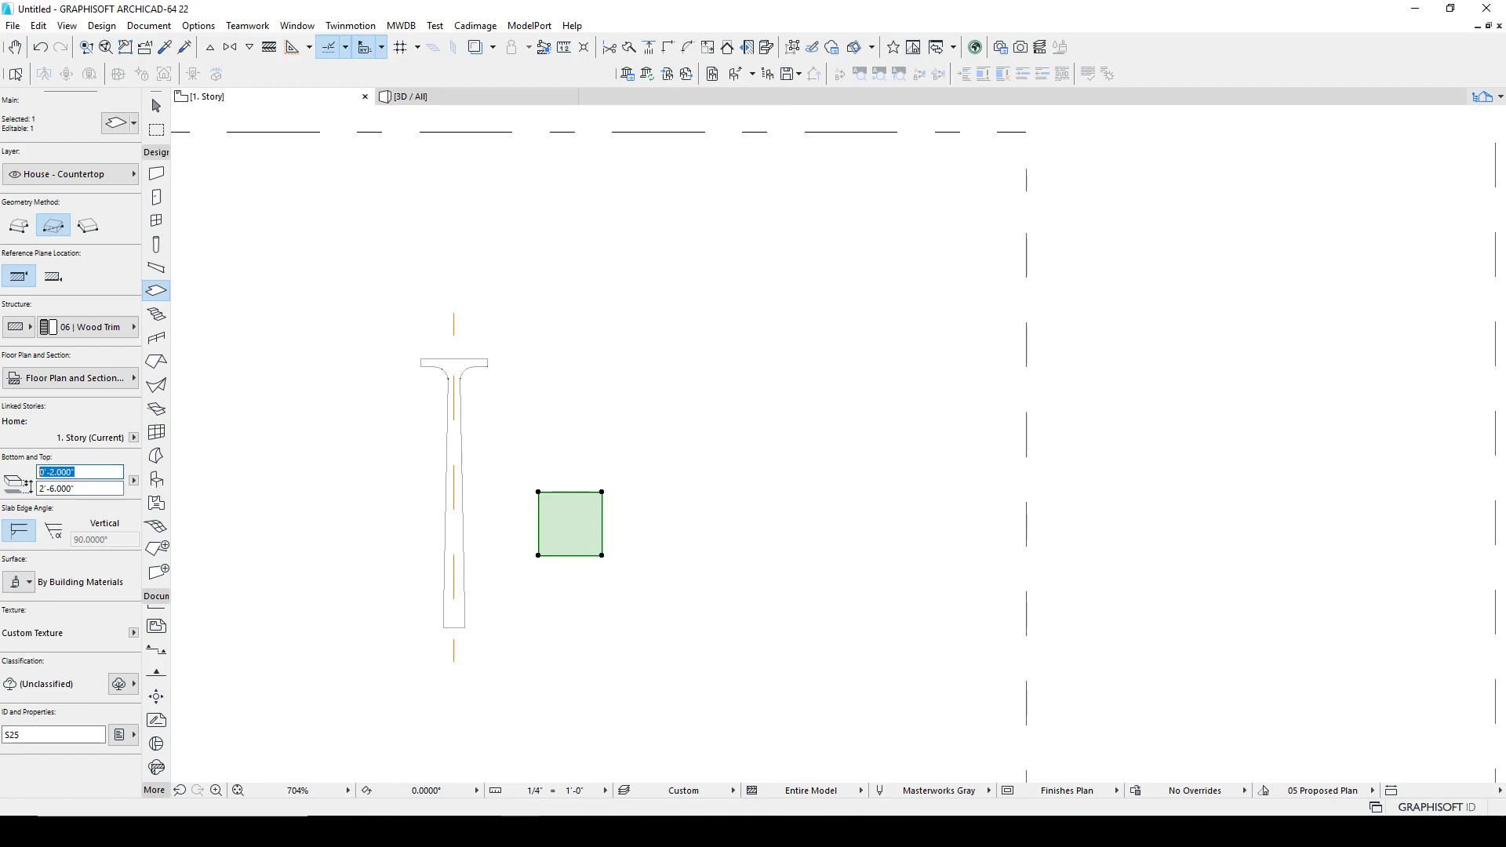
pyautogui.write('1')
pyautogui.click(95, 487)
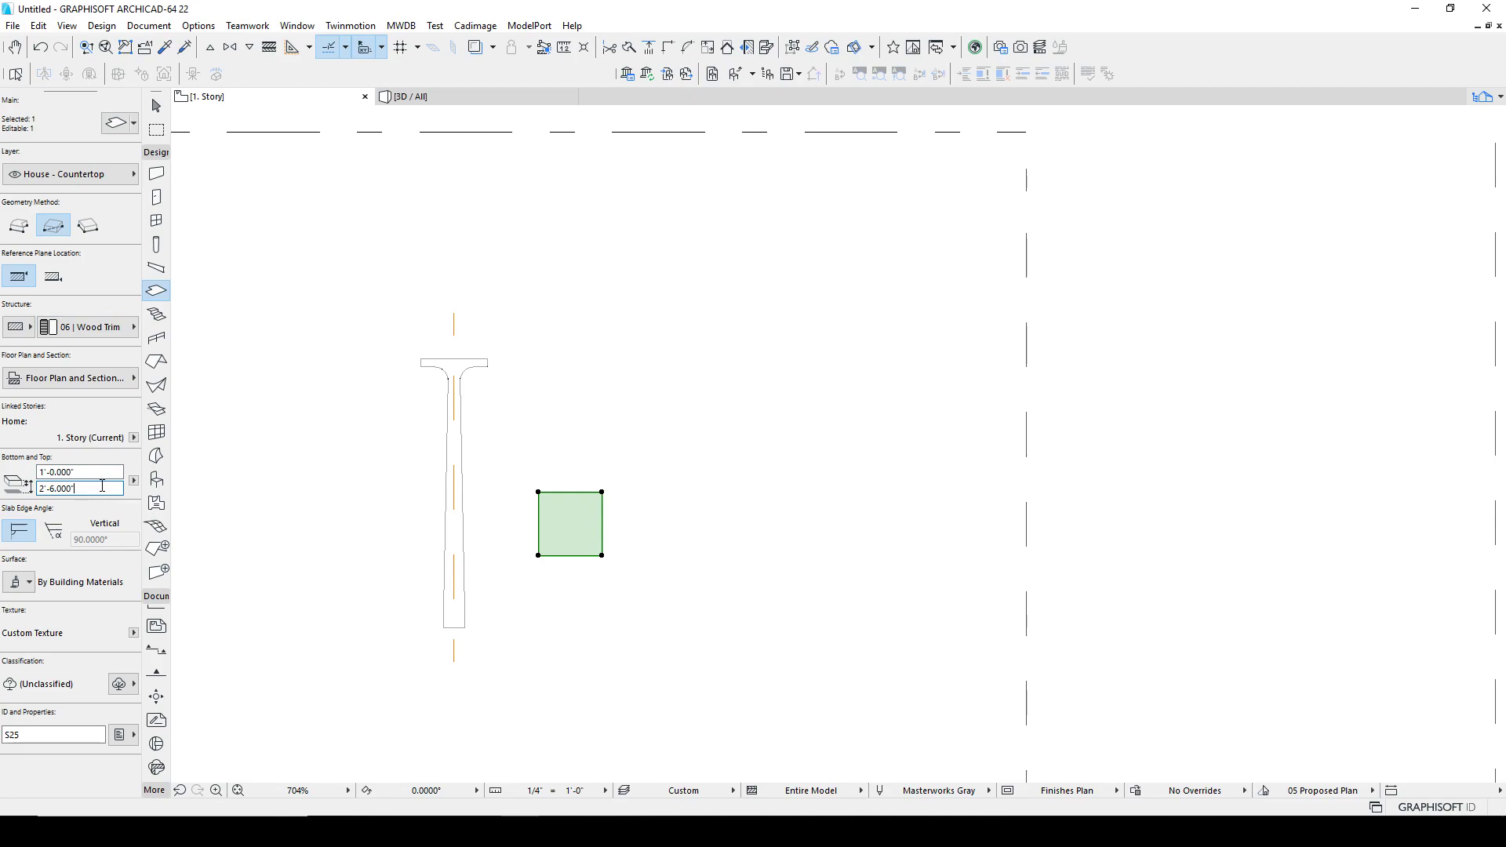
pyautogui.write('0')
pyautogui.press('Escape')
# Step: Draw a marquee around both section areas and show its contents in 3D
pyautogui.scroll(-4, 656, 511)
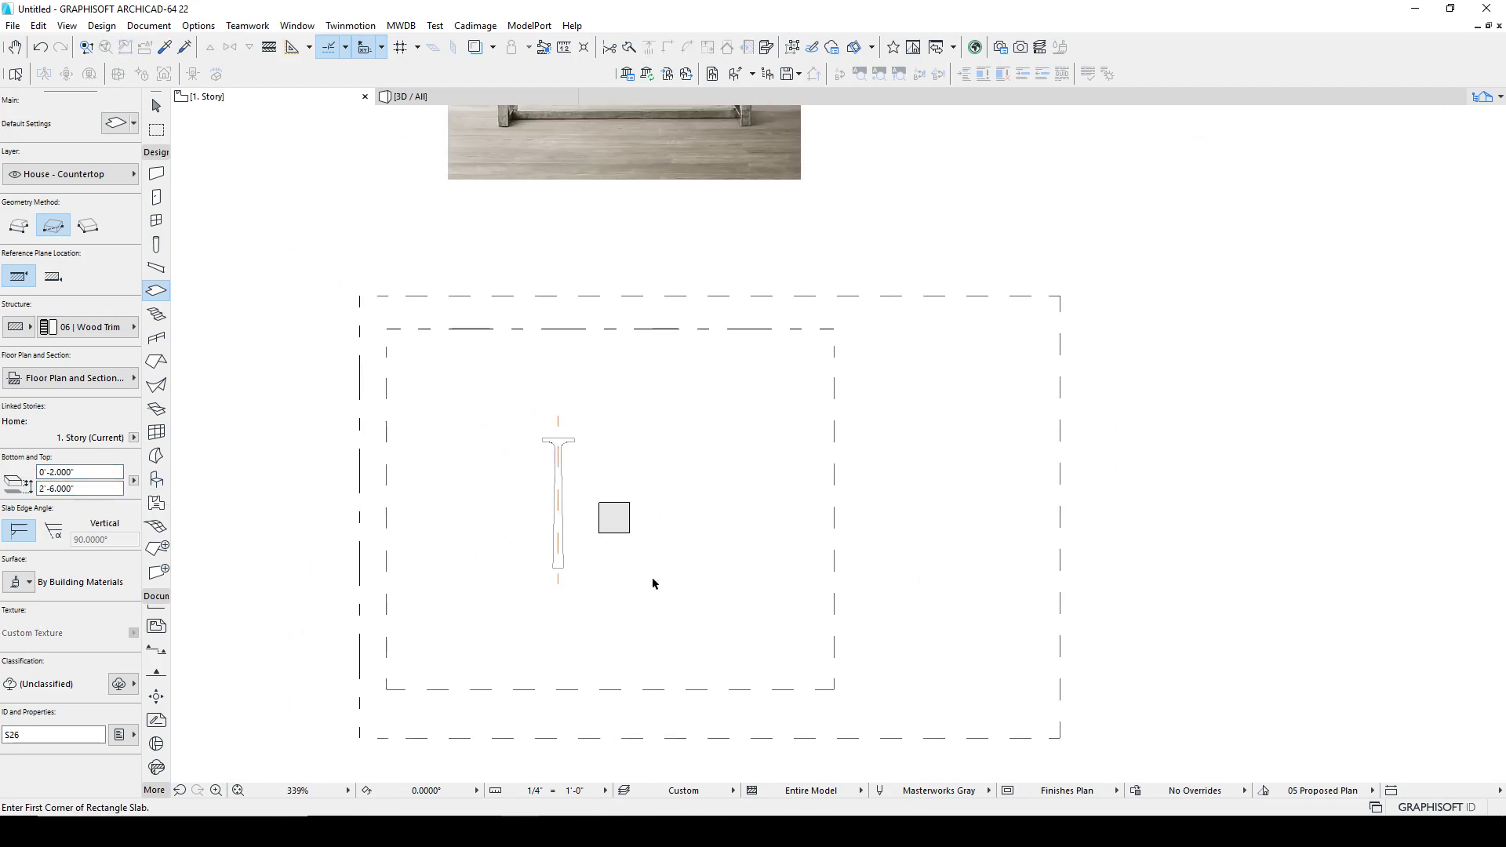
pyautogui.keyDown('shift'); pyautogui.moveTo(658, 594); pyautogui.dragTo(484, 380); pyautogui.keyUp('shift')
pyautogui.press('Escape')
pyautogui.click(156, 130)
pyautogui.click(368, 266)
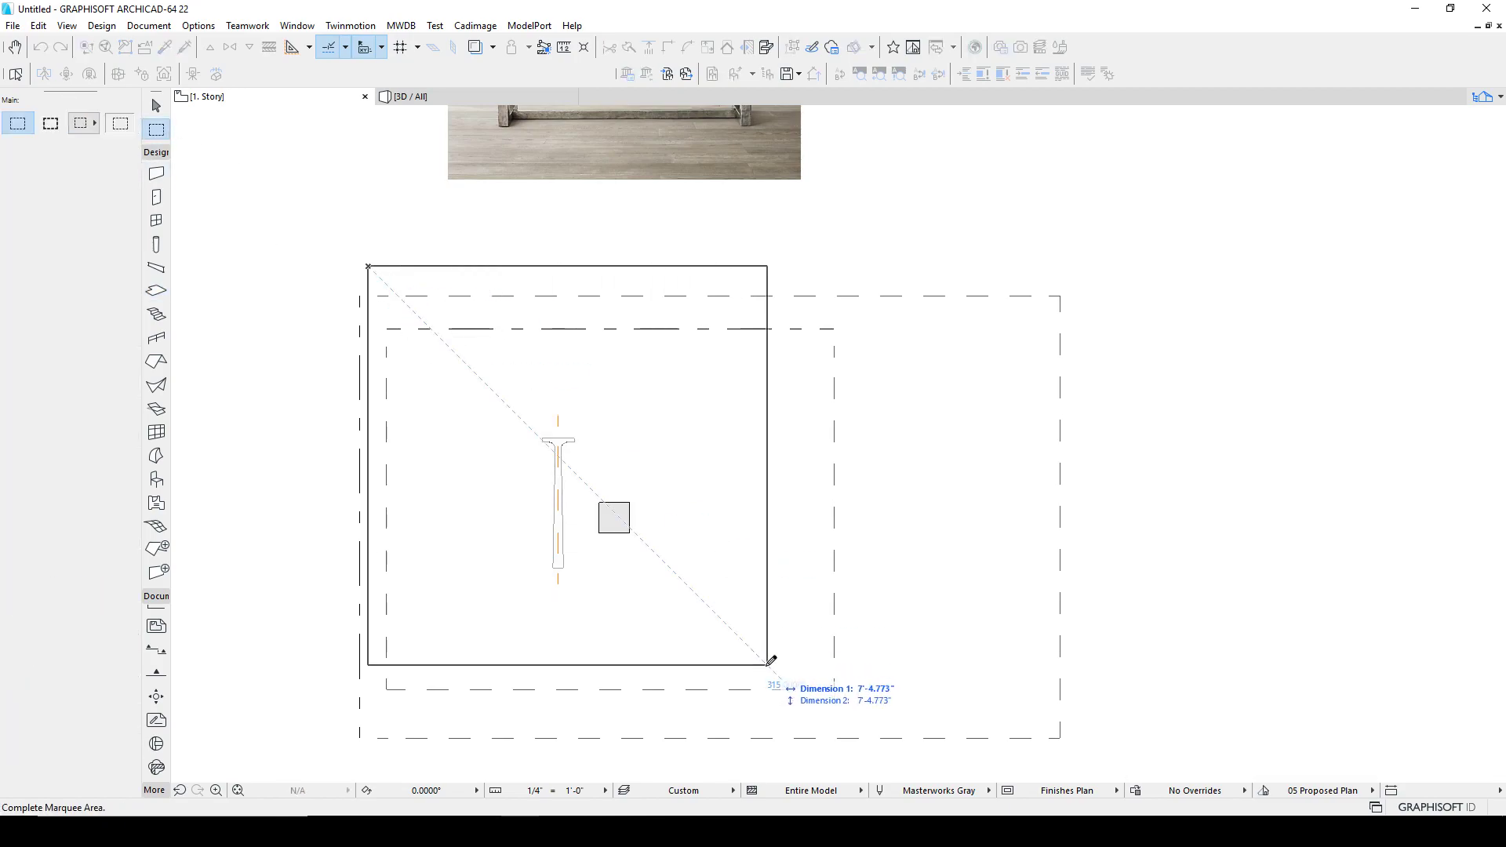
pyautogui.moveTo(770, 663); pyautogui.dragTo(798, 576, button='middle')
pyautogui.press('Escape')
pyautogui.click(381, 188)
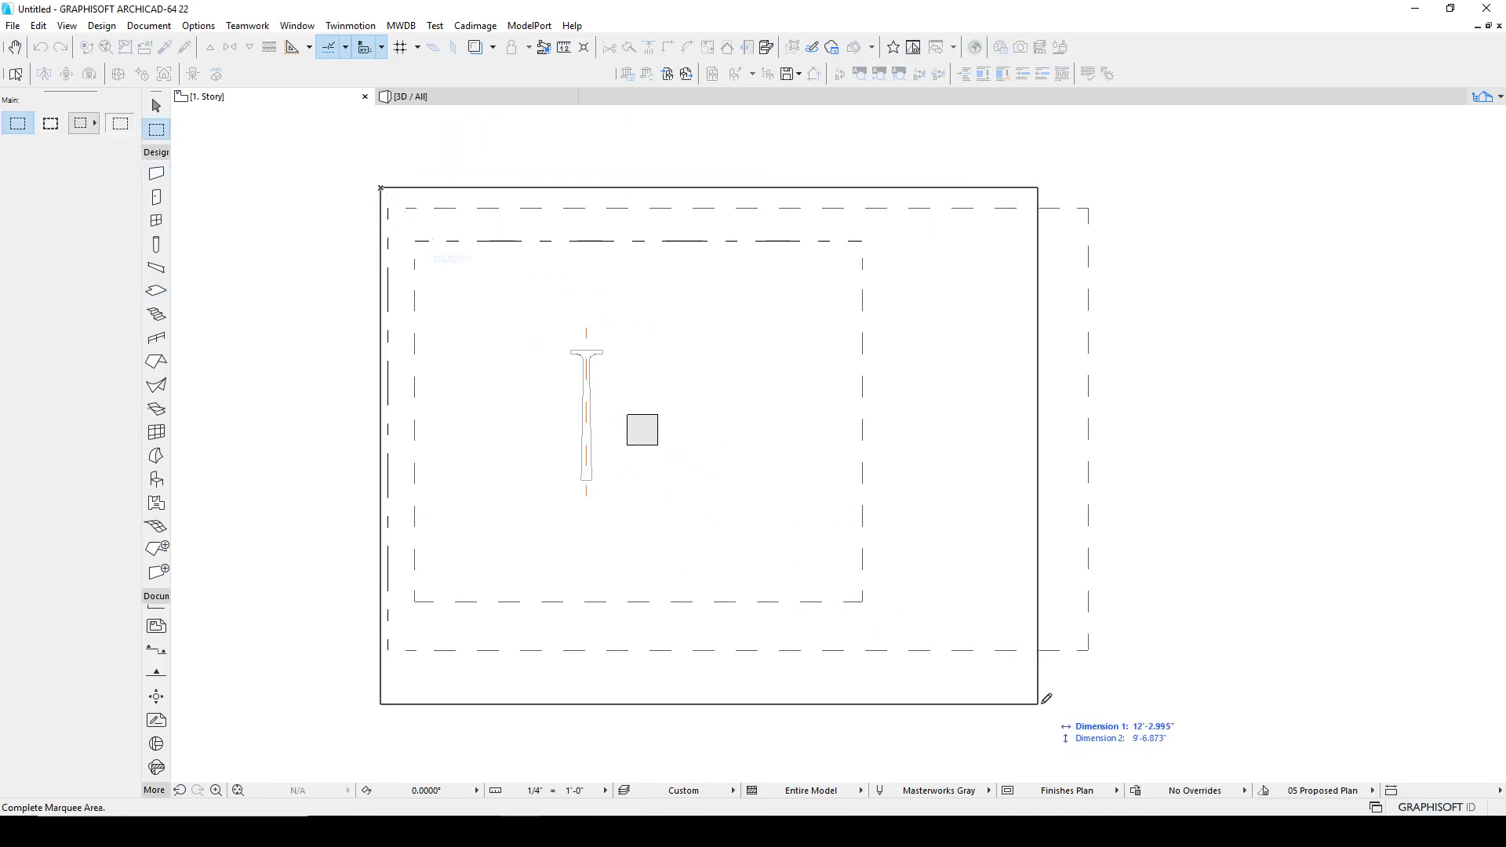
pyautogui.click(1108, 696)
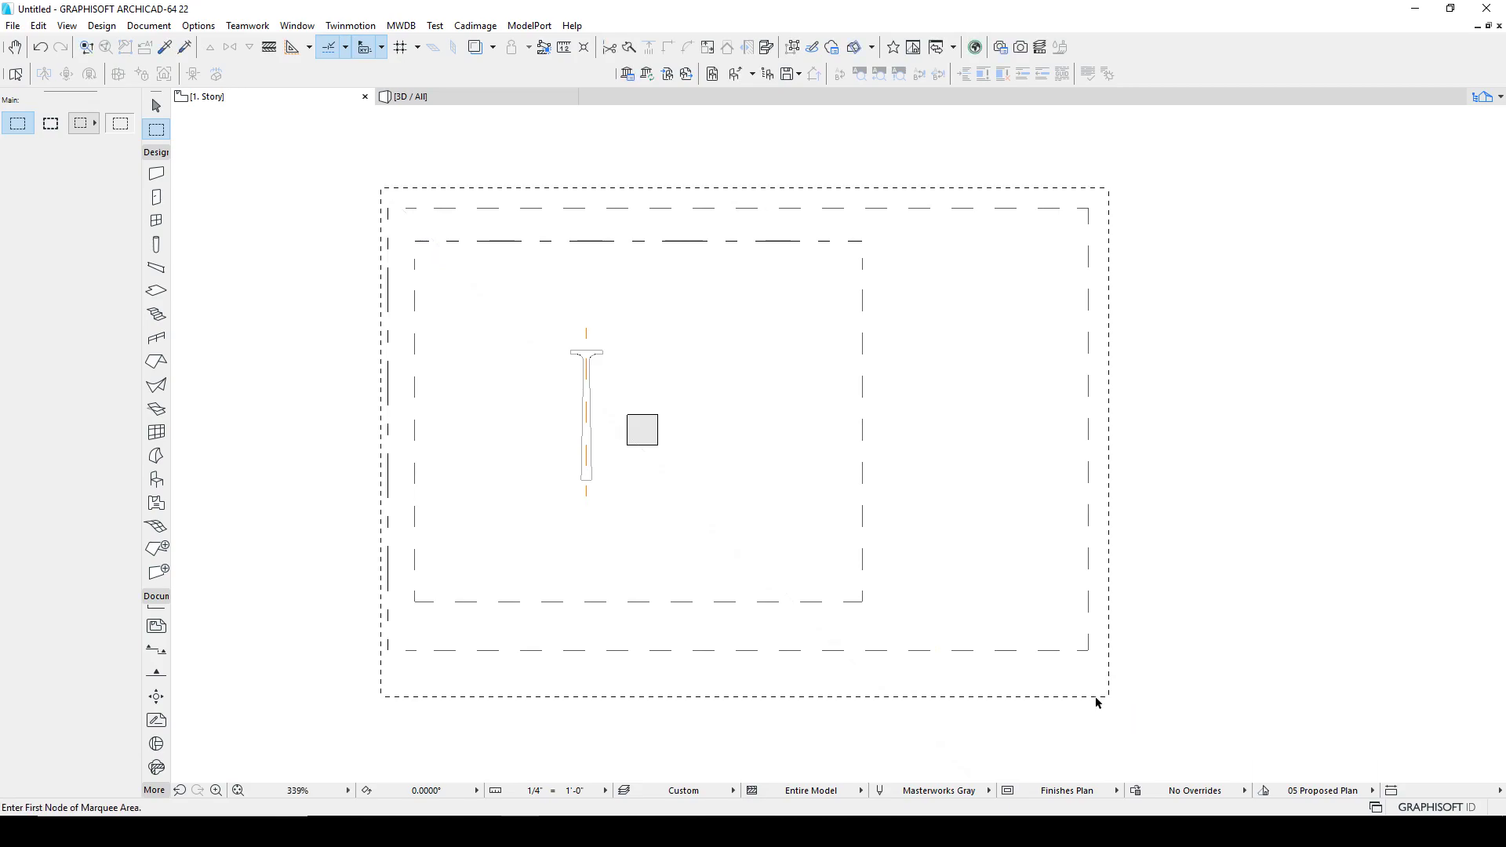
pyautogui.press('F5')
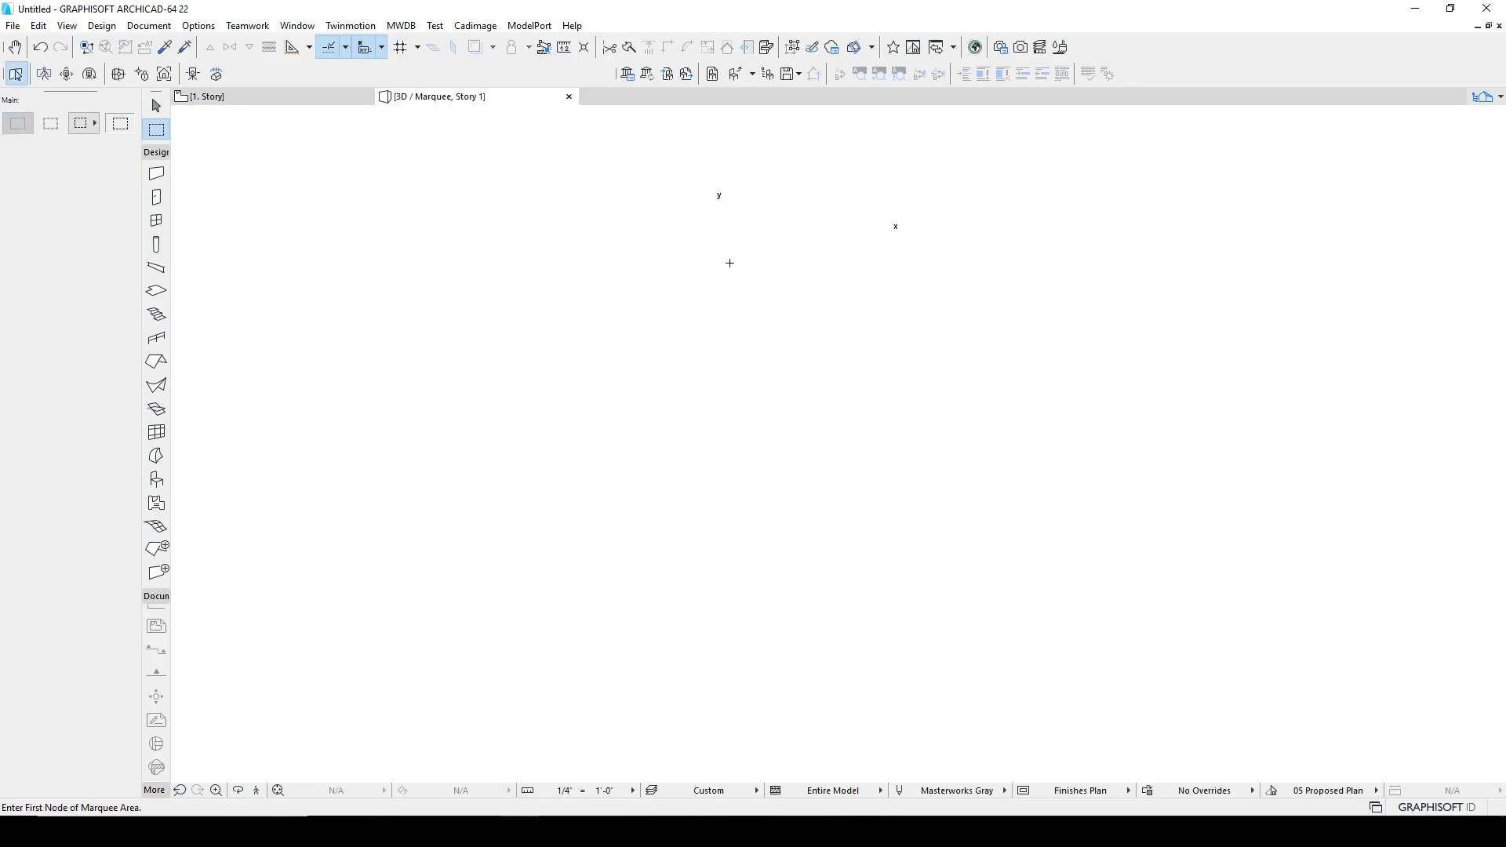
# Step: Rotate the leg morph in 3D so it stands upright
pyautogui.keyDown('shift'); pyautogui.moveTo(843, 436); pyautogui.dragTo(1236, 420, button='middle'); pyautogui.keyUp('shift')
pyautogui.keyDown('shift'); pyautogui.click(838, 559); pyautogui.keyUp('shift')
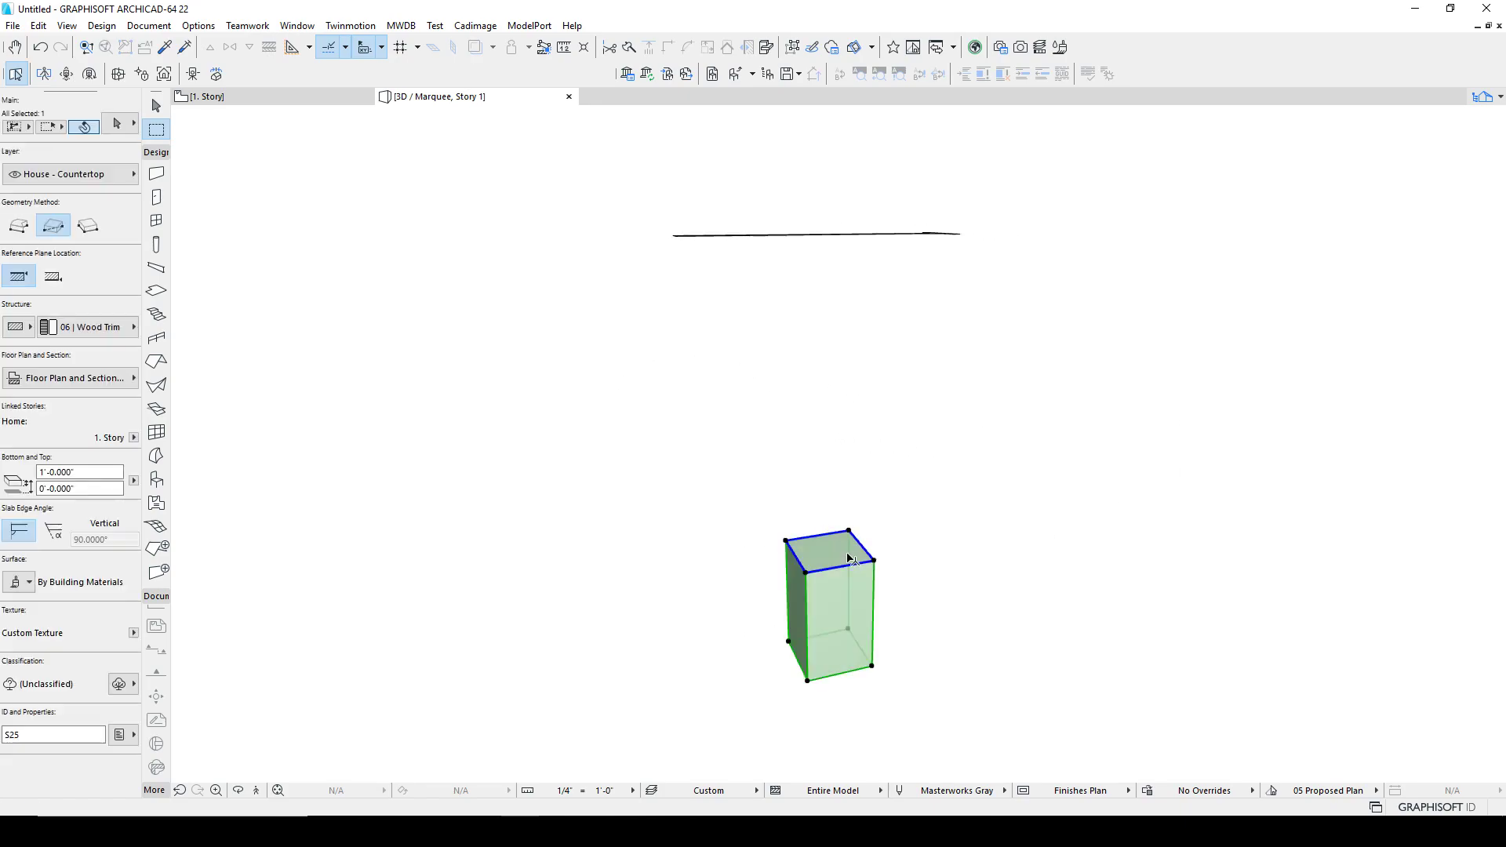
pyautogui.press('Escape')
pyautogui.keyDown('shift'); pyautogui.moveTo(883, 549); pyautogui.dragTo(1237, 588, button='middle'); pyautogui.keyUp('shift')
pyautogui.keyDown('shift'); pyautogui.click(756, 286); pyautogui.keyUp('shift')
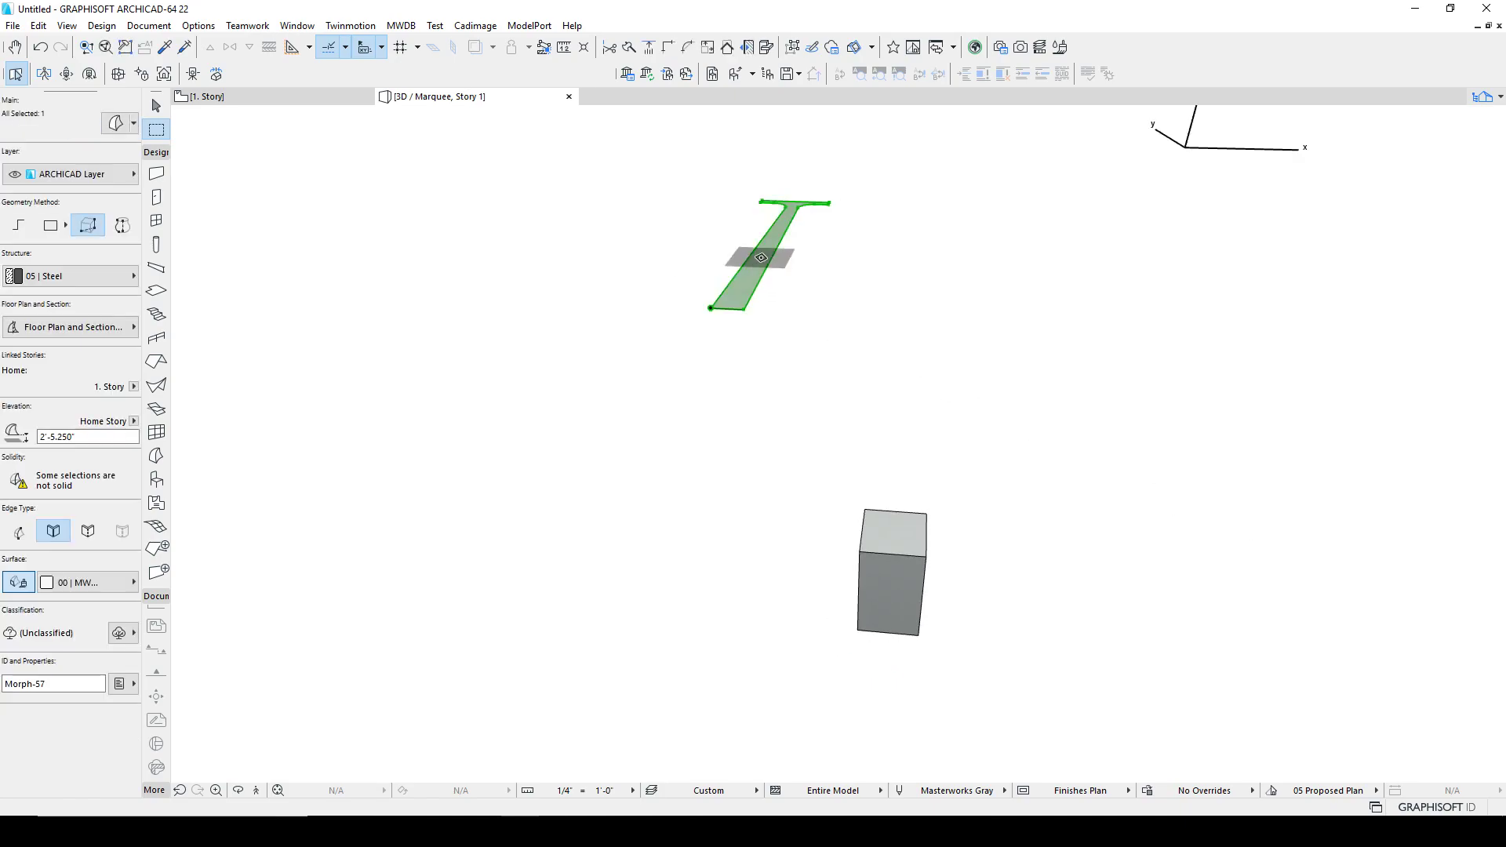
pyautogui.hotkey('ctrl', 'e')
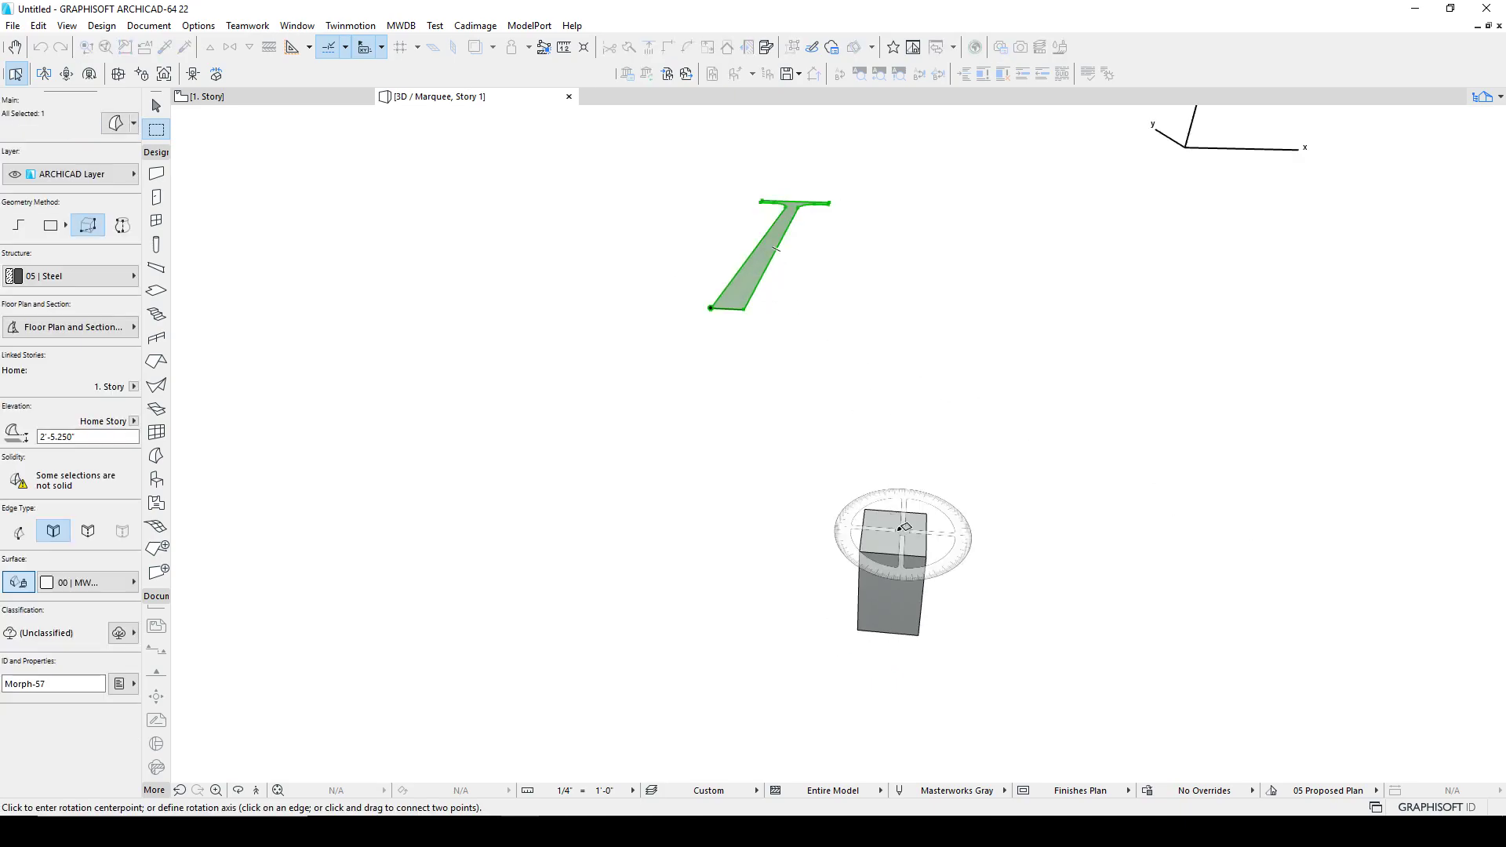
pyautogui.moveTo(868, 508); pyautogui.dragTo(925, 511)
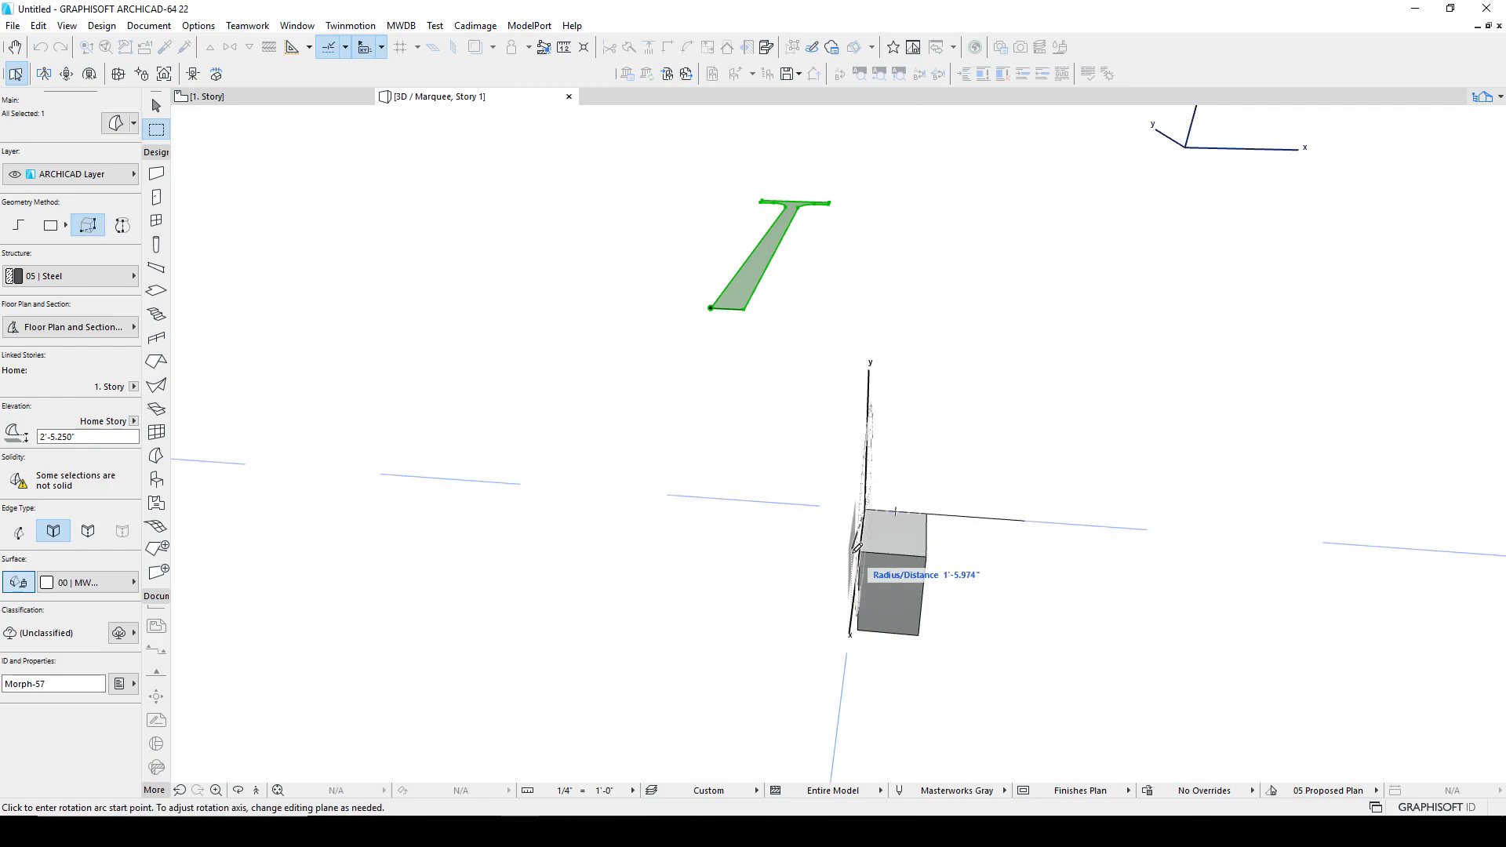
pyautogui.keyDown('shift'); pyautogui.moveTo(814, 586); pyautogui.dragTo(1083, 572, button='middle'); pyautogui.keyUp('shift')
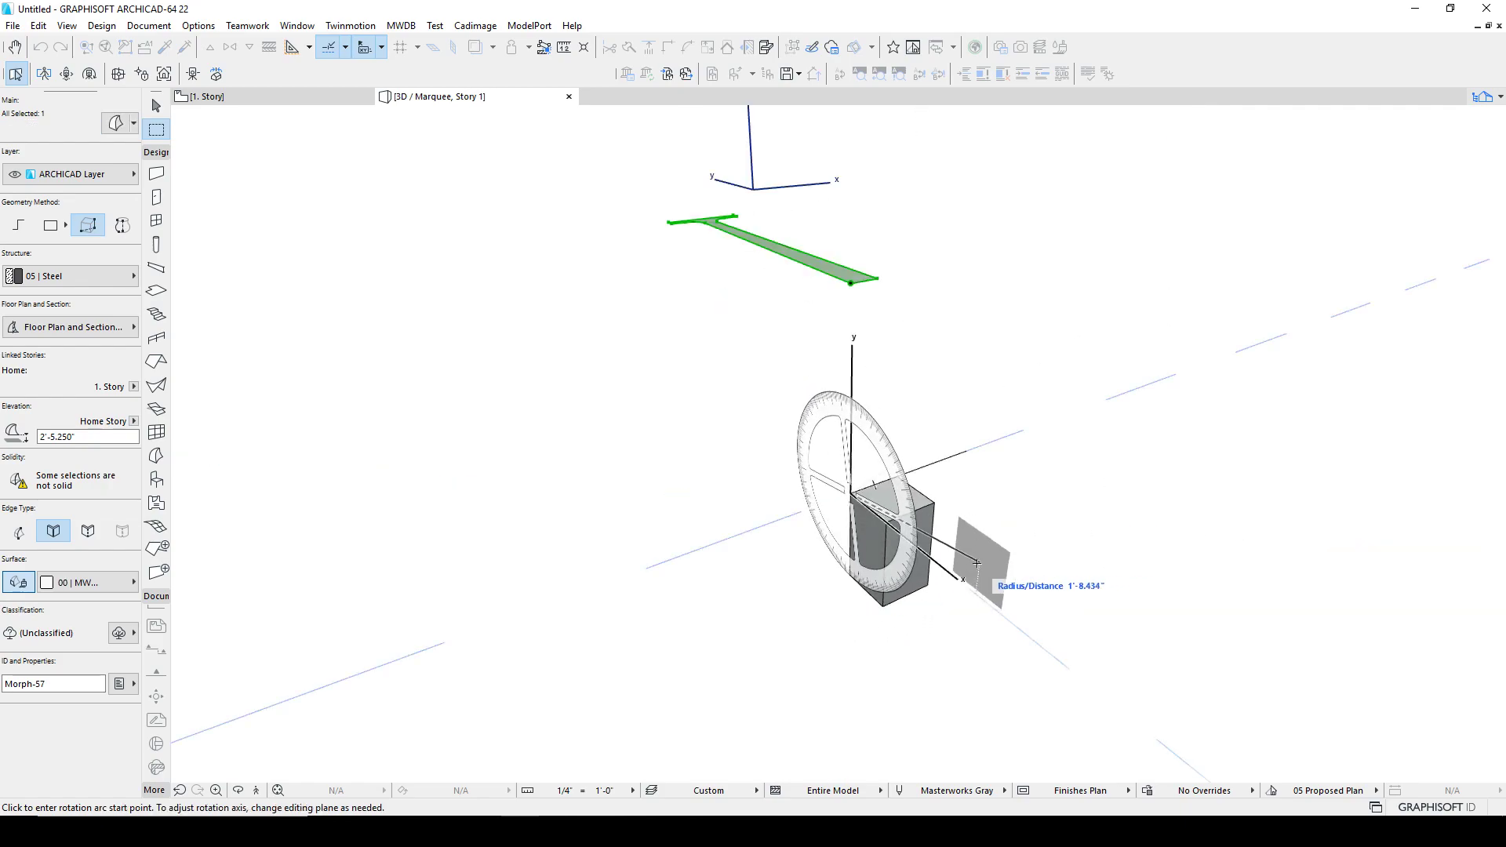
pyautogui.click(942, 569)
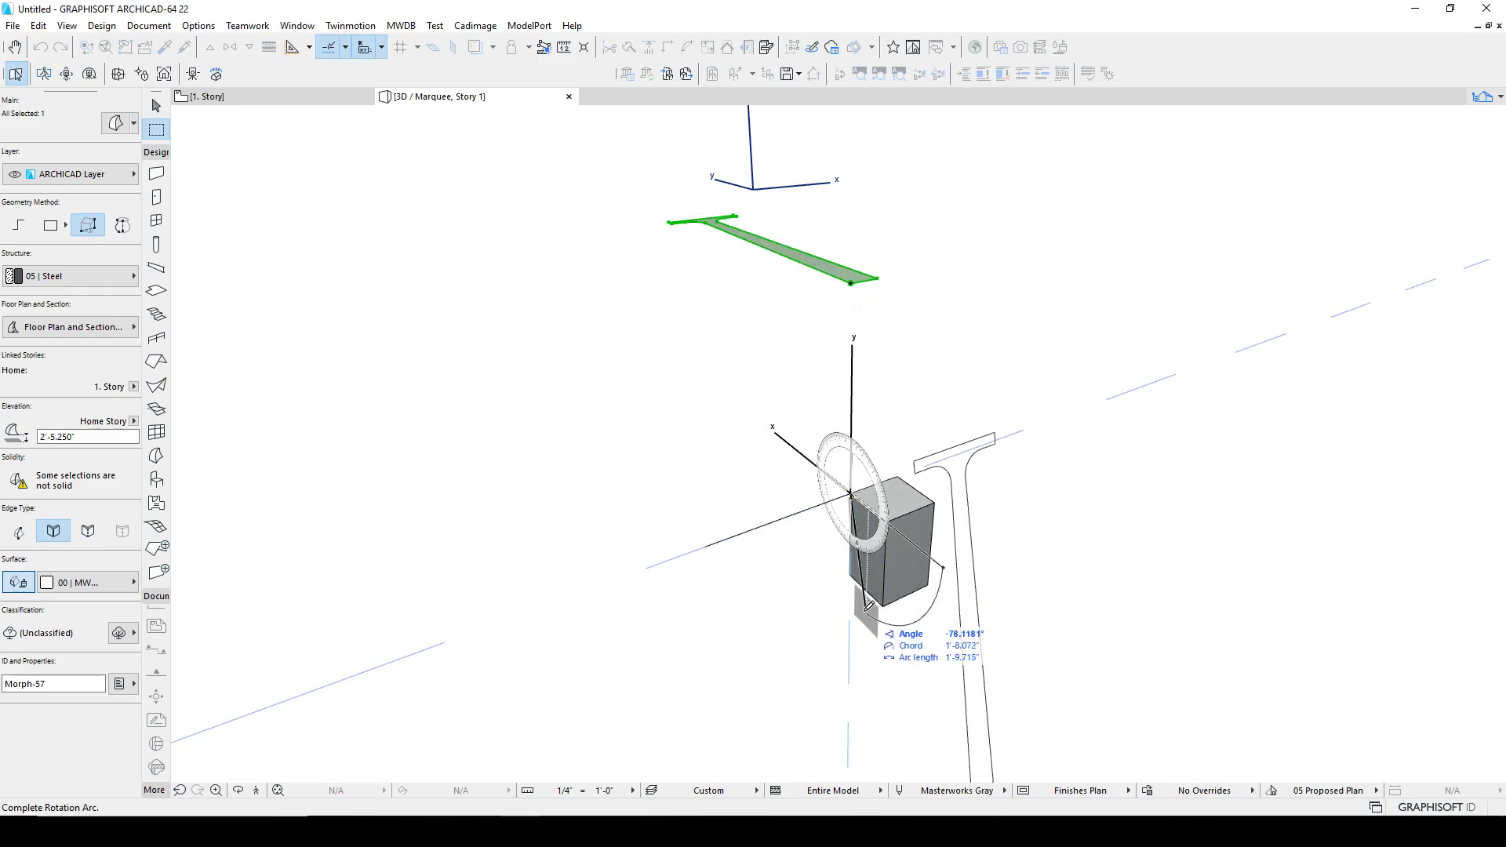
pyautogui.click(853, 606)
pyautogui.keyDown('shift'); pyautogui.moveTo(847, 615); pyautogui.dragTo(609, 411, button='middle'); pyautogui.keyUp('shift')
pyautogui.press('Escape')
# Step: Return to the floor plan and delete the traced leg outline lines
pyautogui.scroll(-4, 737, 570)
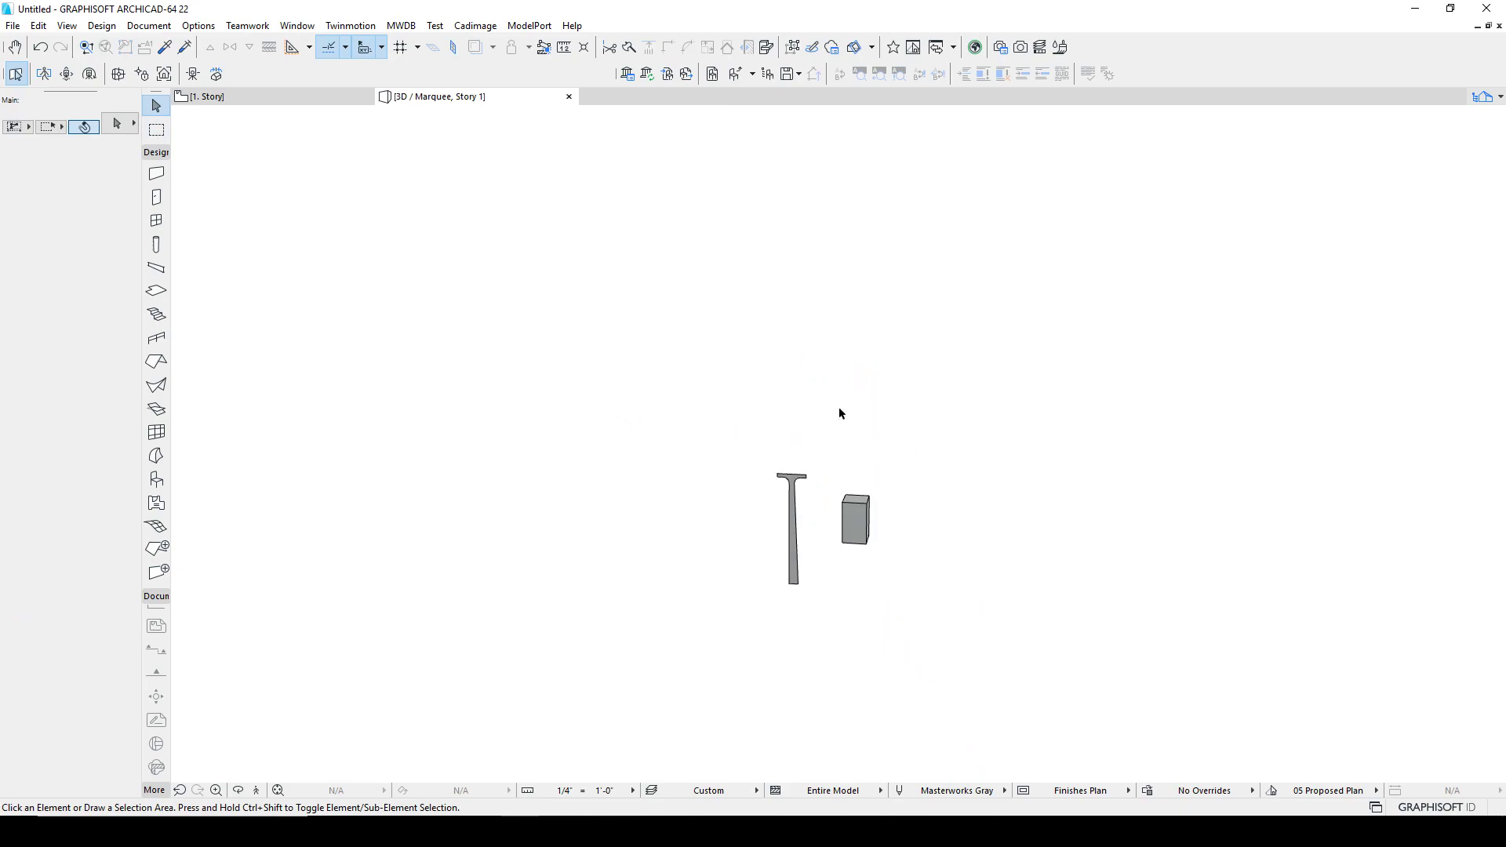
pyautogui.click(310, 105)
pyautogui.scroll(4, 597, 380)
pyautogui.moveTo(606, 626); pyautogui.dragTo(615, 501, button='middle')
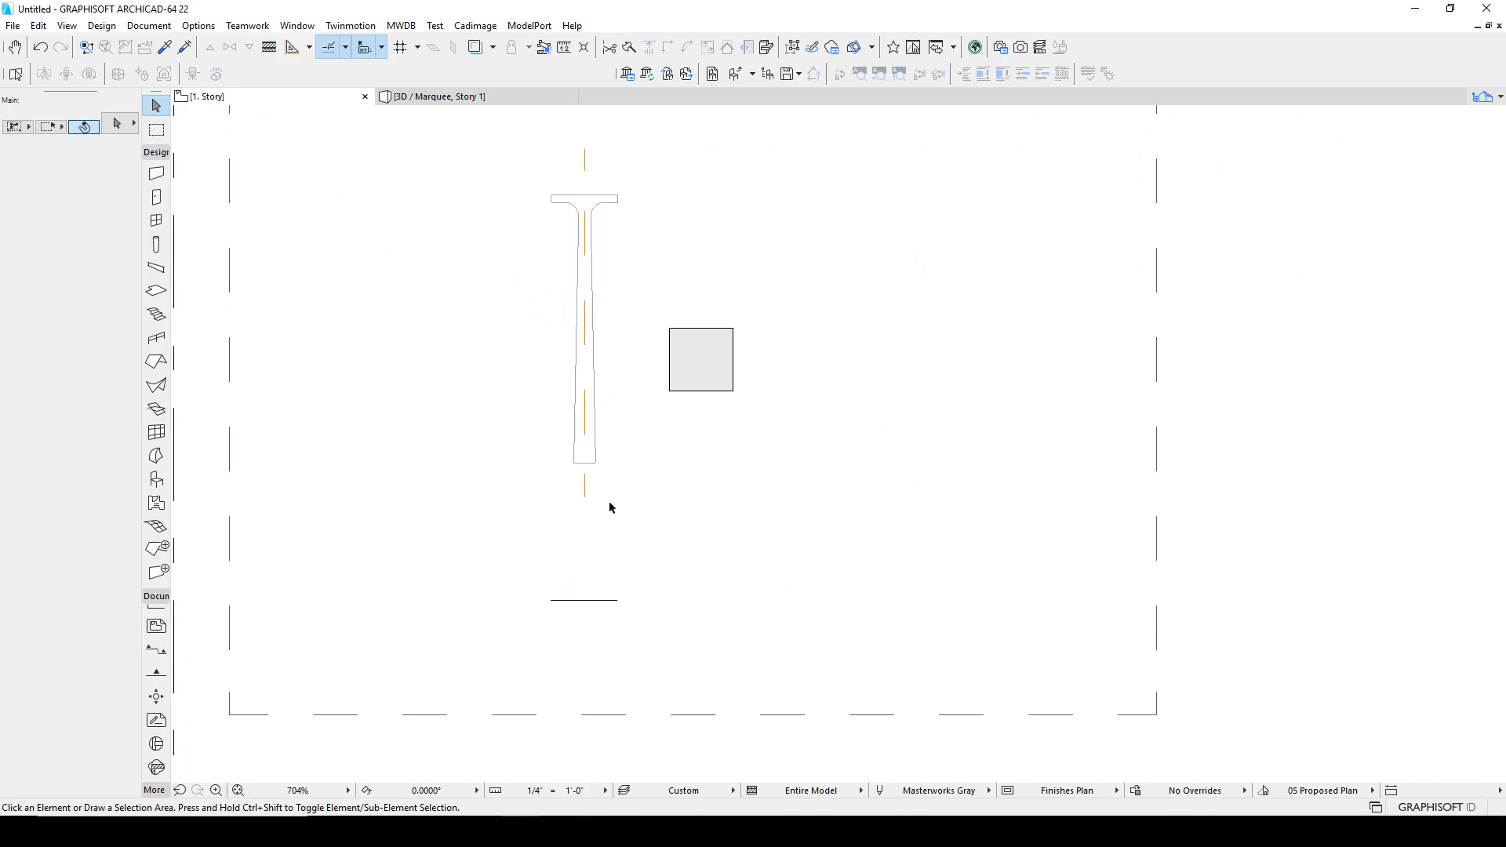
pyautogui.scroll(2, 596, 491)
pyautogui.scroll(-2, 575, 351)
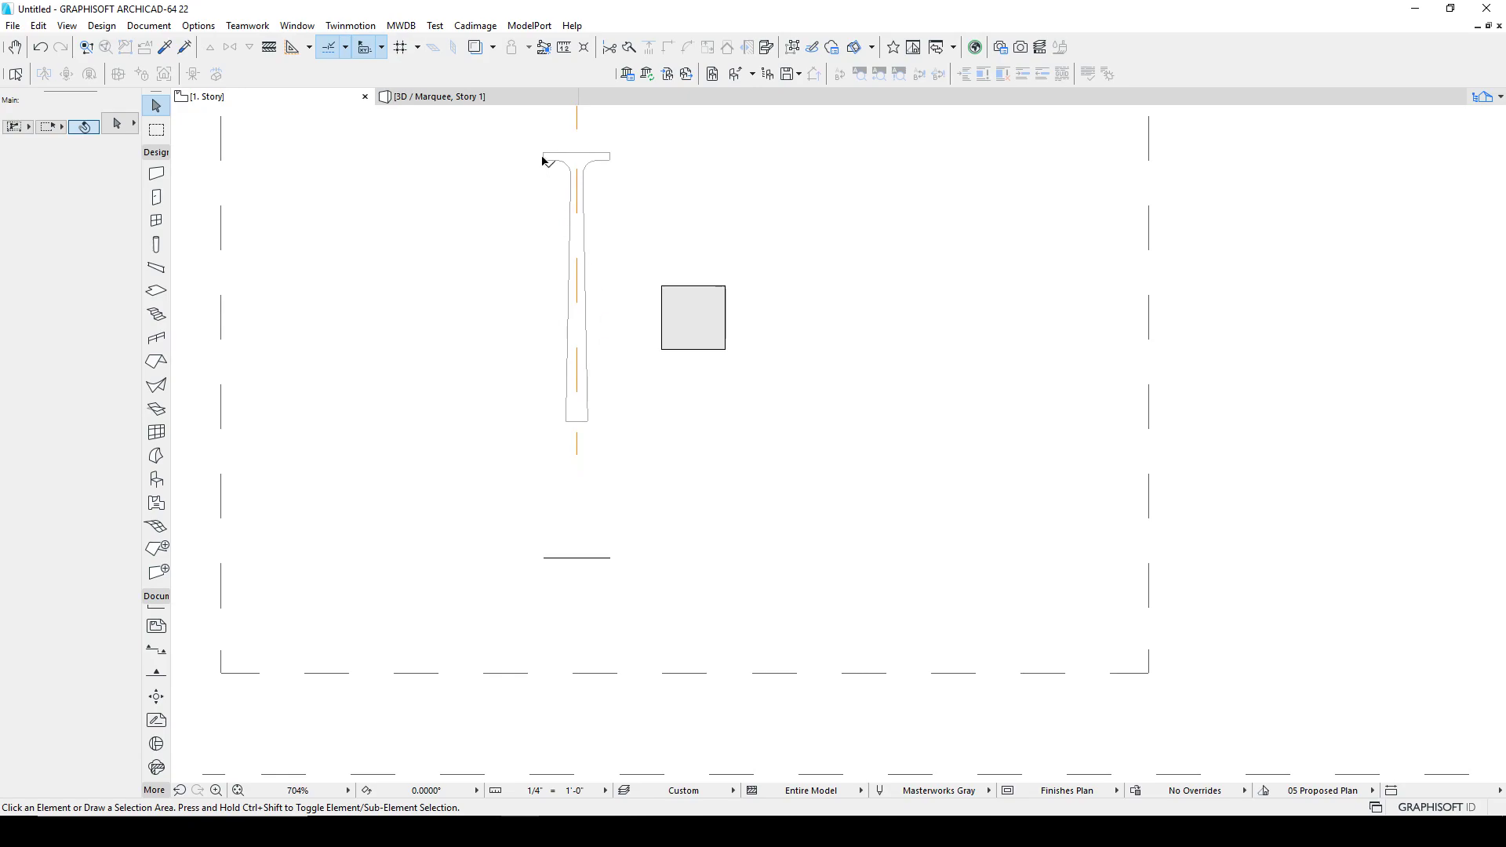
pyautogui.moveTo(633, 137); pyautogui.dragTo(462, 454)
pyautogui.click(462, 454)
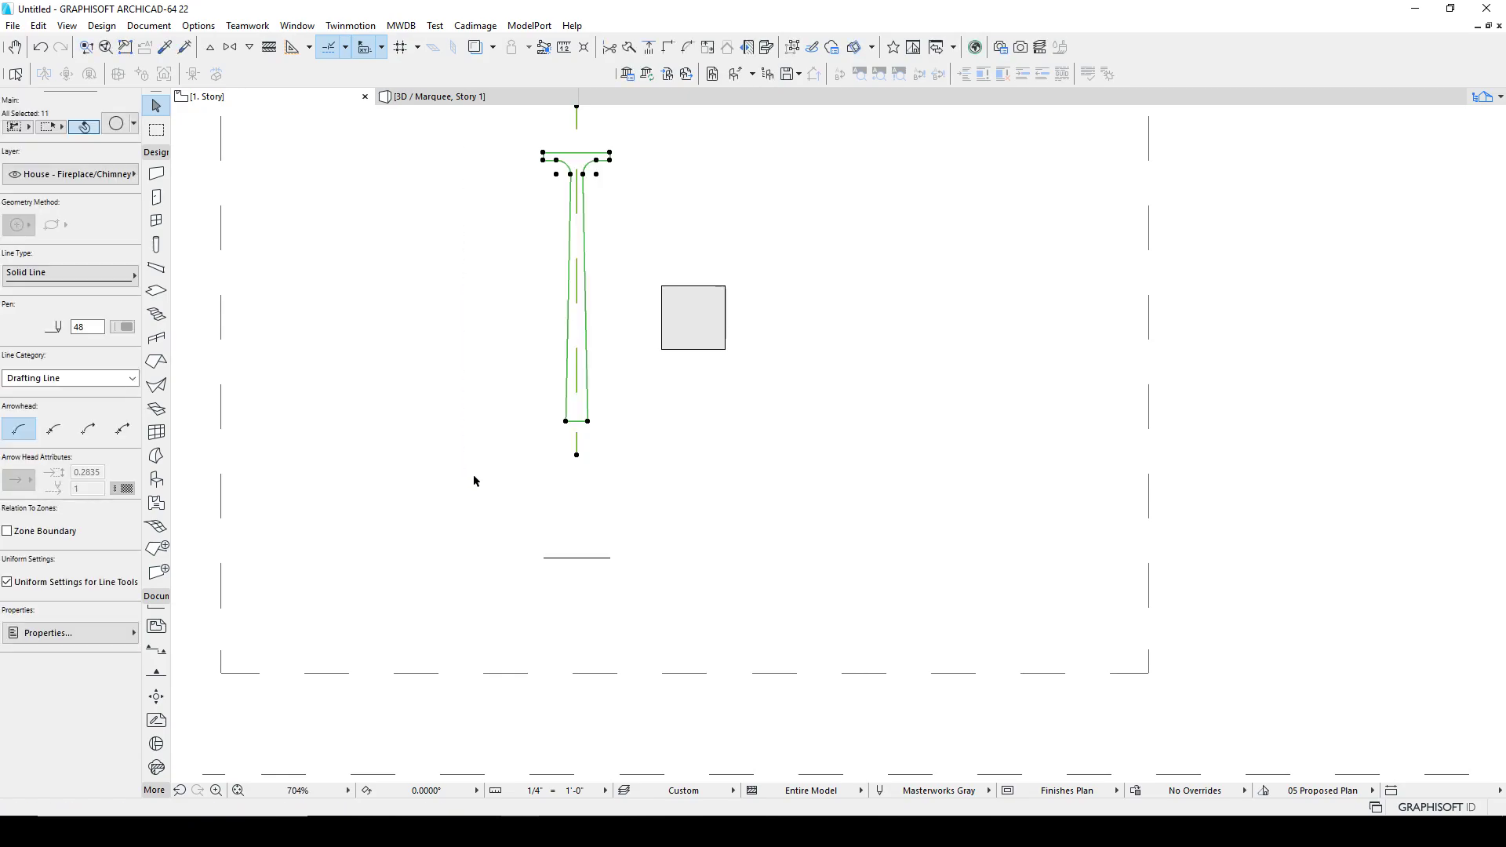
pyautogui.press('Delete')
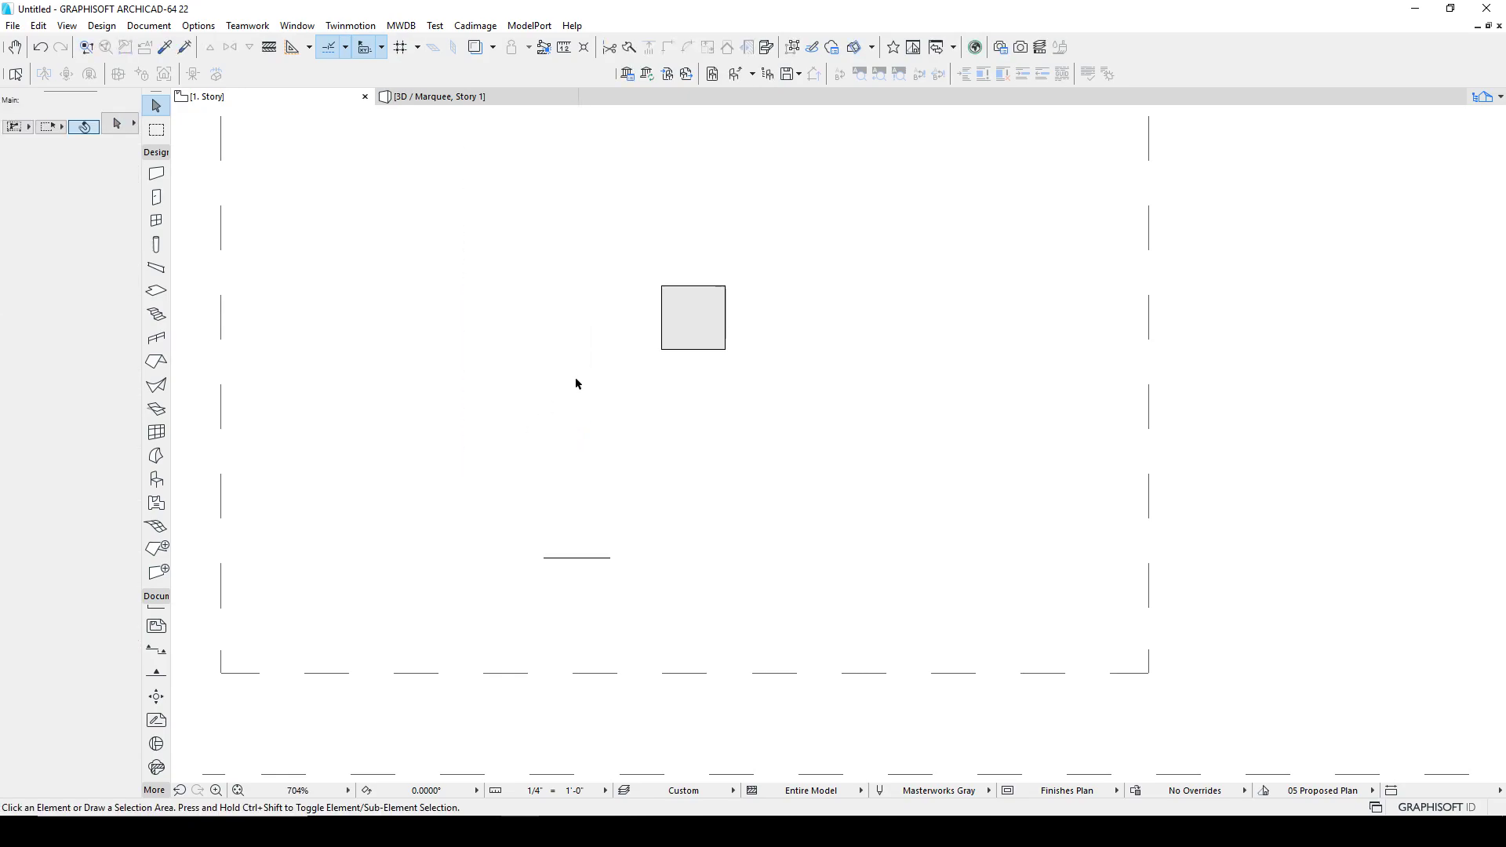
# Step: Open section C1 in its own view
pyautogui.scroll(-1, 576, 388)
pyautogui.hscroll(-2, 510, 471)
pyautogui.click(430, 505)
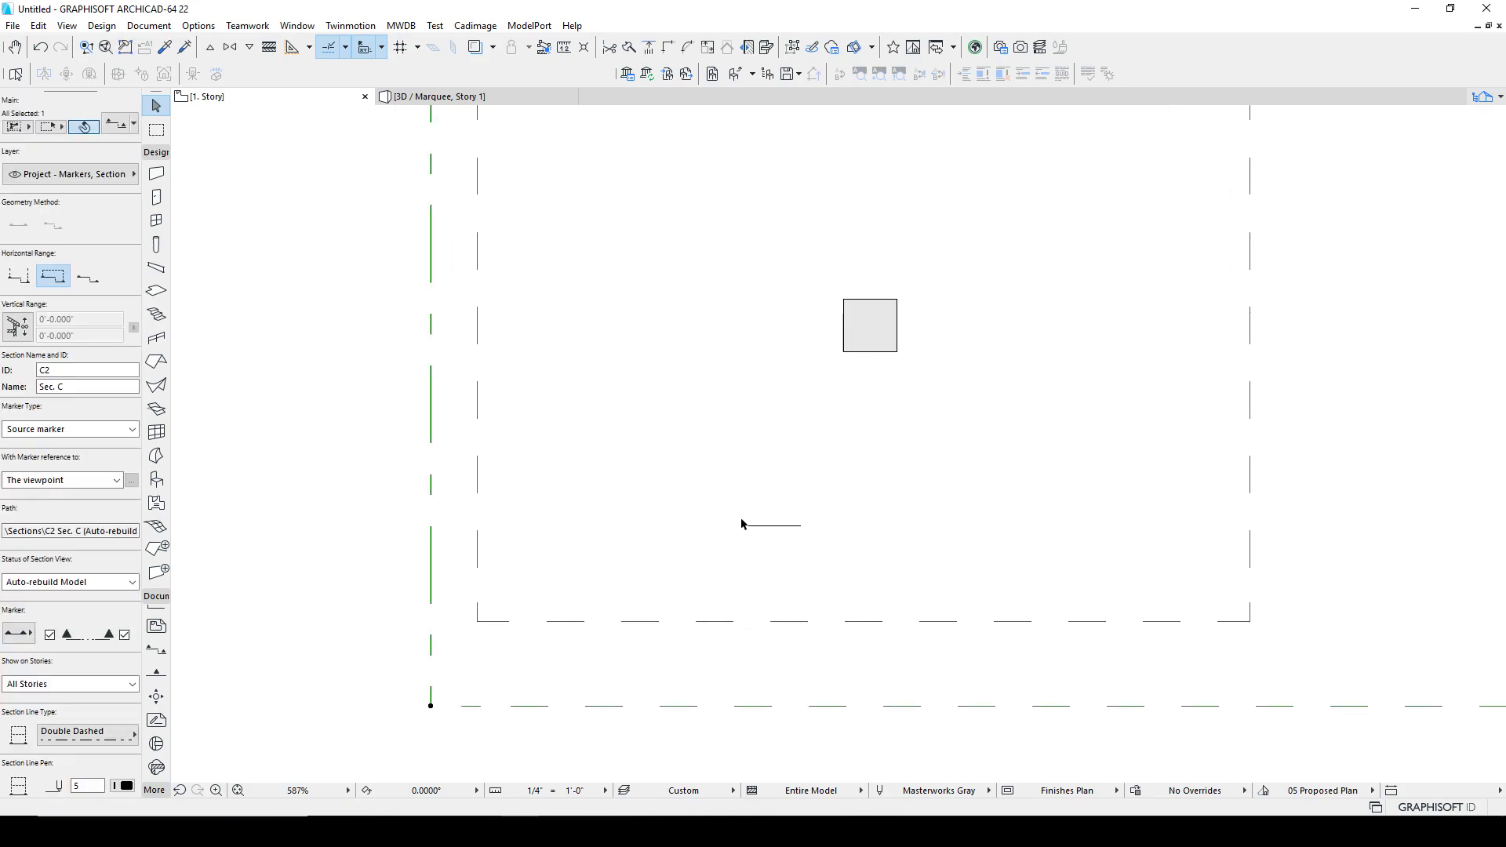
pyautogui.scroll(-3, 742, 524)
pyautogui.click(639, 347)
pyautogui.rightClick(635, 347)
pyautogui.click(673, 403)
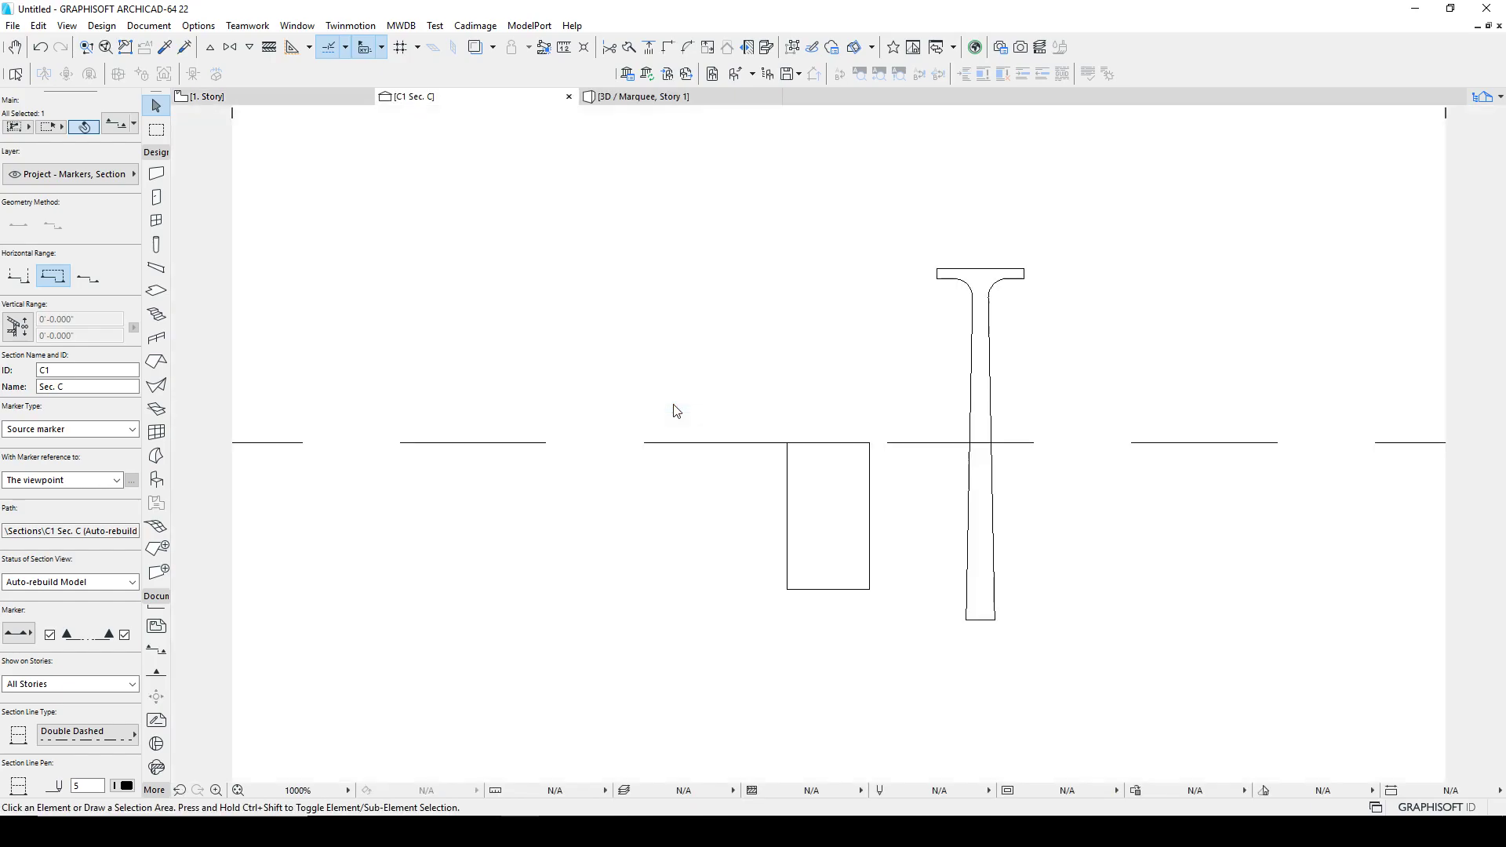
# Step: Move the leg morph in section C1 so its base sits on the floor line
pyautogui.moveTo(1004, 476); pyautogui.dragTo(807, 464, button='middle')
pyautogui.click(796, 324)
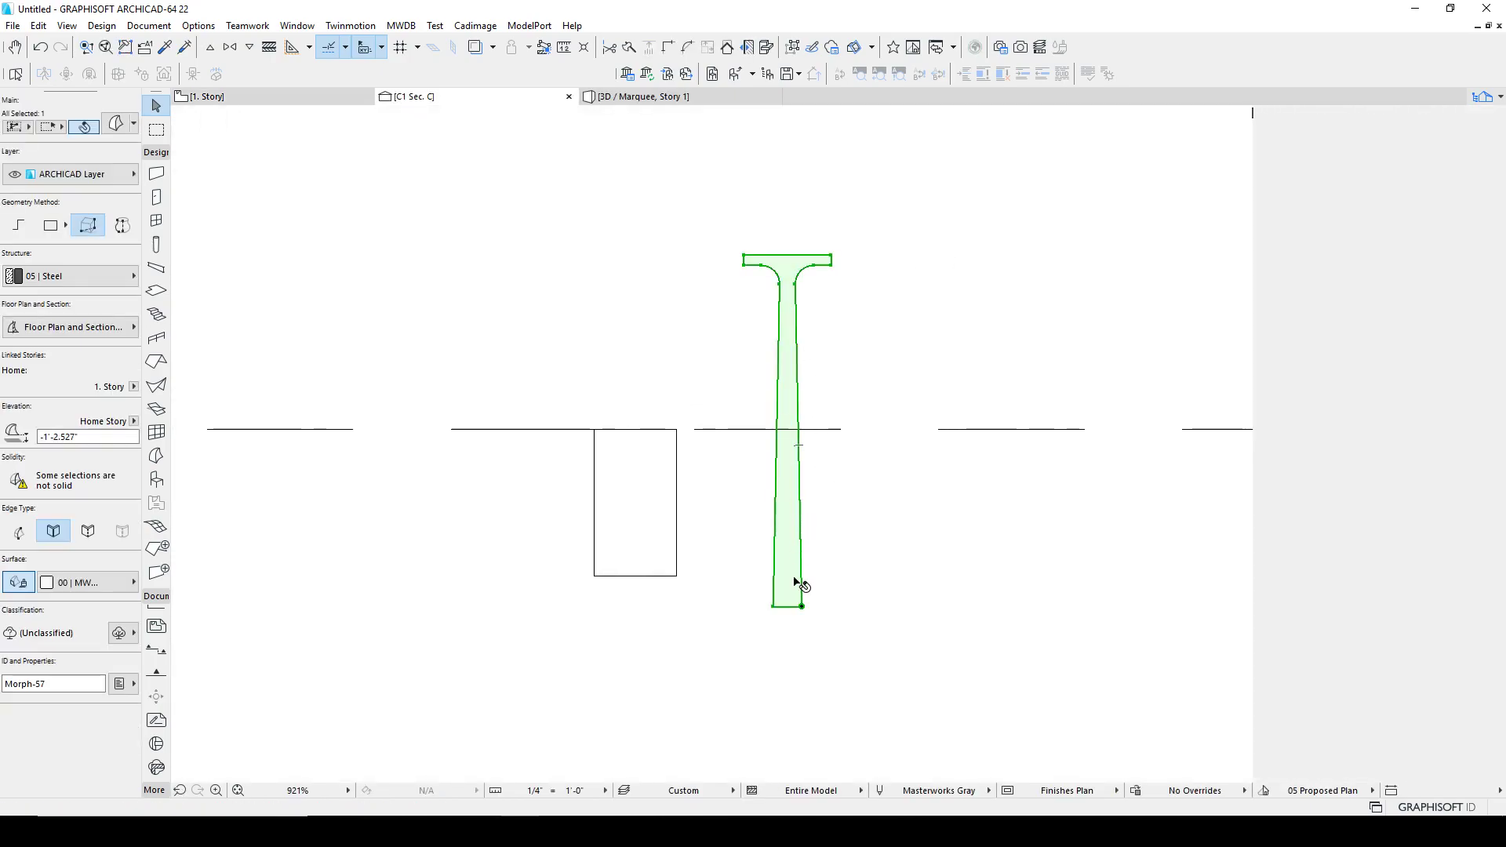
pyautogui.click(801, 607)
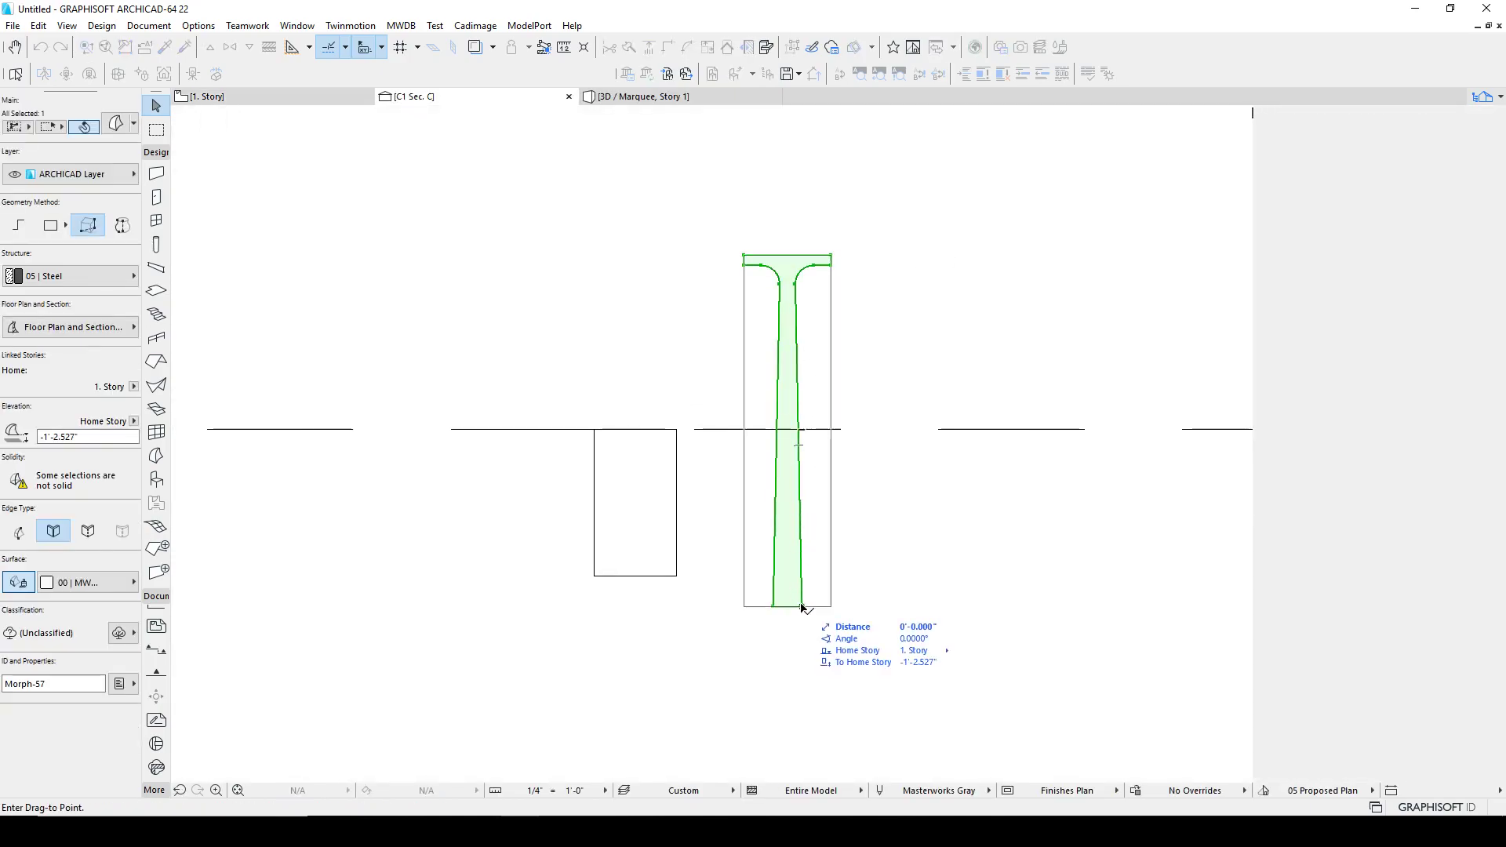
pyautogui.click(801, 431)
pyautogui.scroll(-5, 834, 437)
pyautogui.click(722, 370)
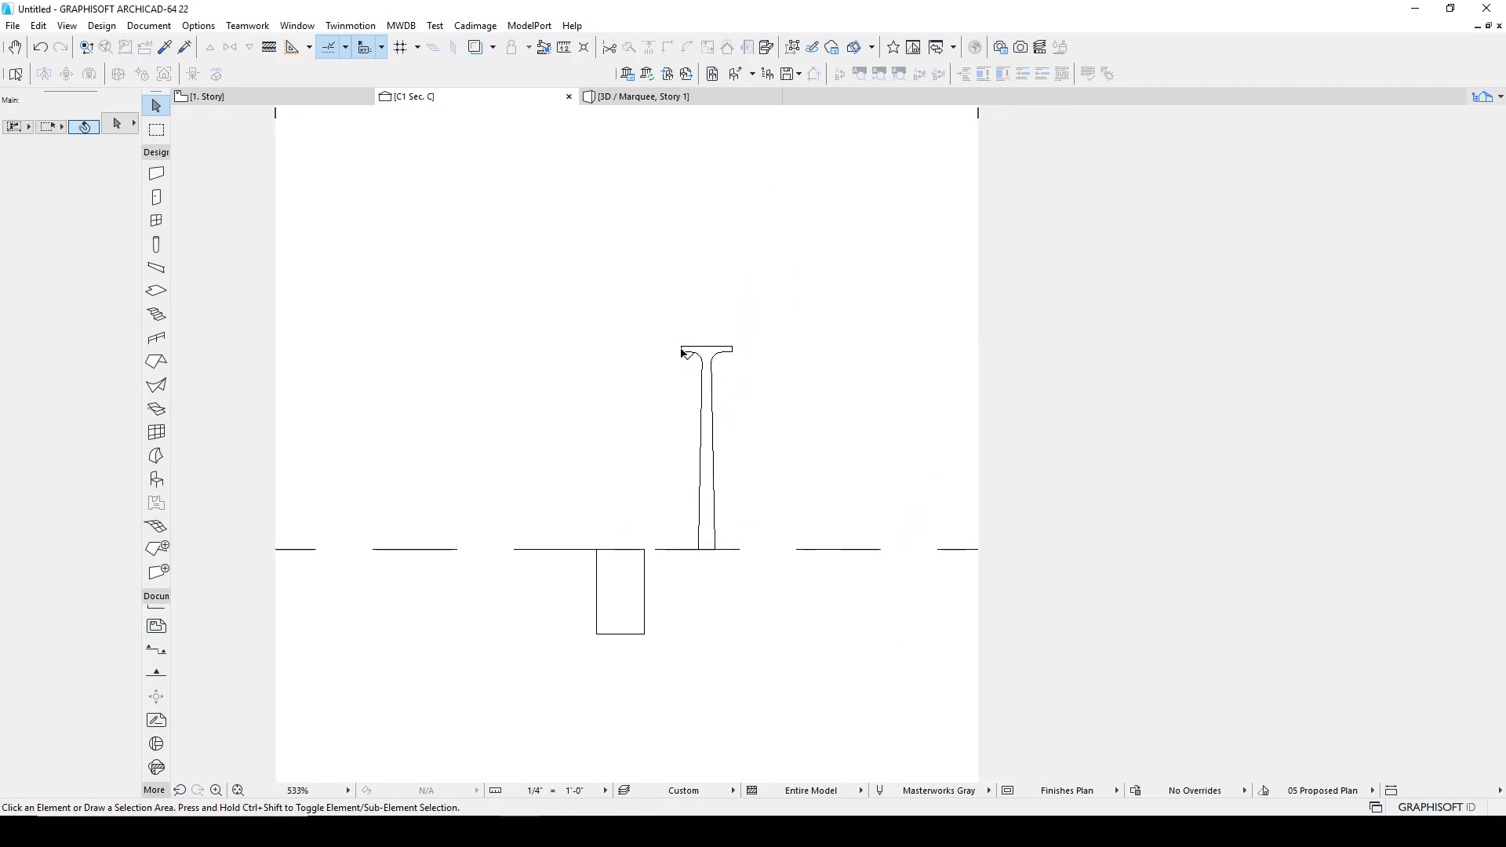
# Step: Push-pull the leg morph's face in the 3D view to extrude it into a thick plate
pyautogui.click(287, 106)
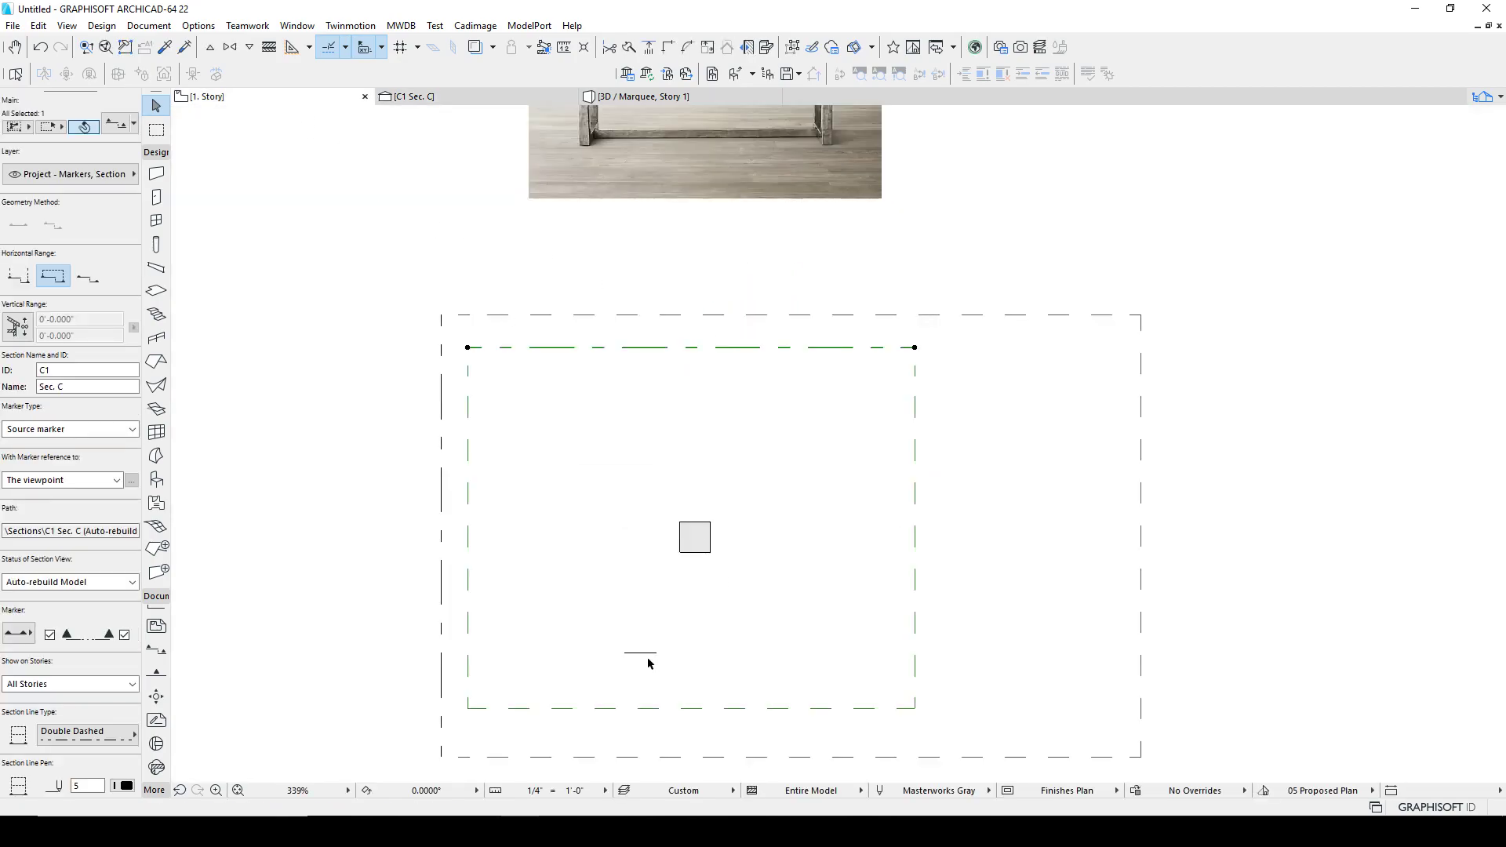
pyautogui.click(632, 97)
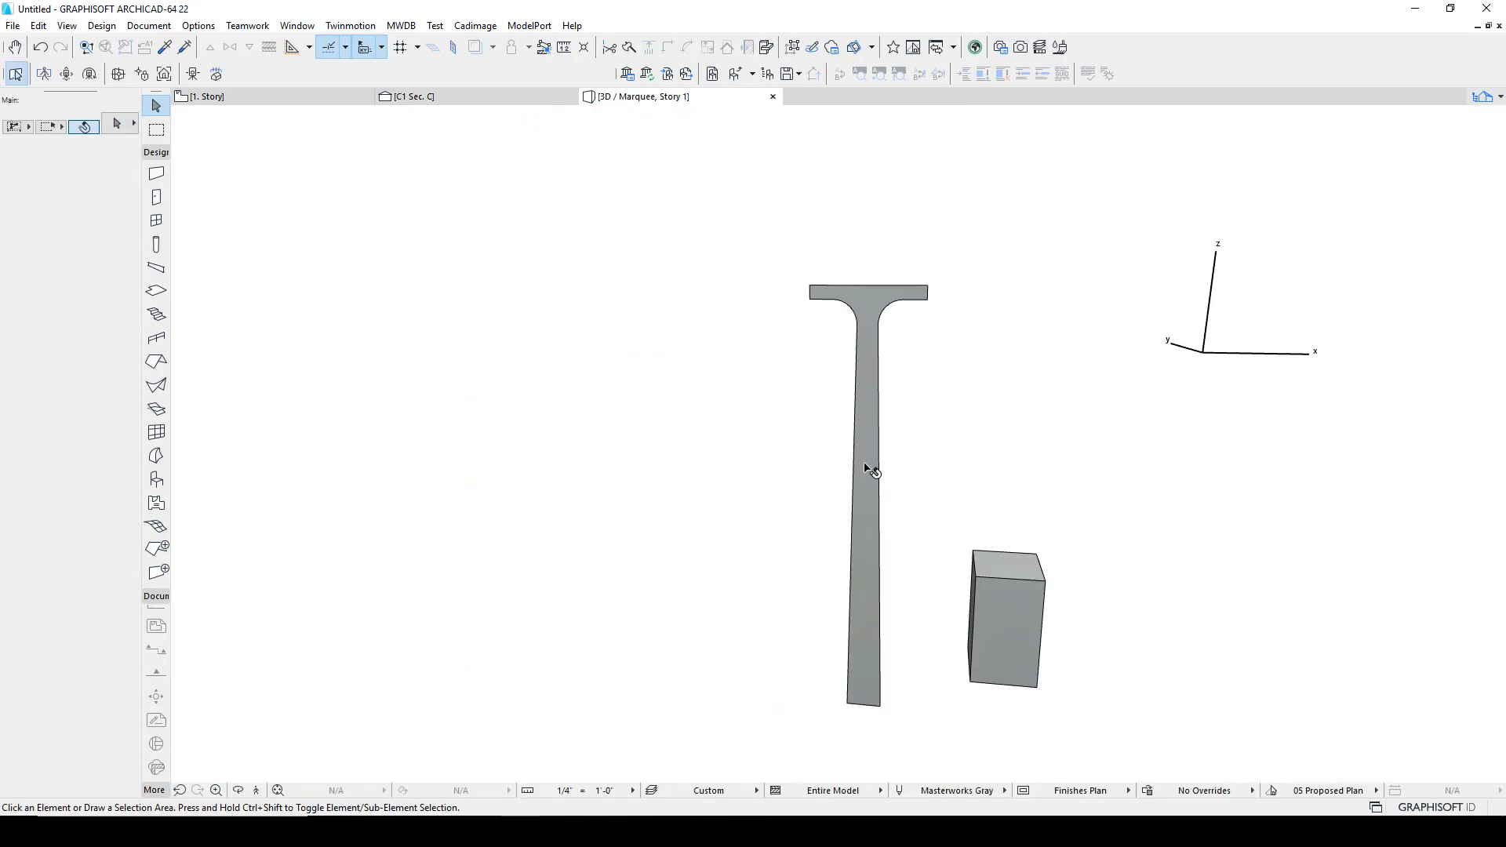
pyautogui.click(869, 468)
pyautogui.click(866, 464)
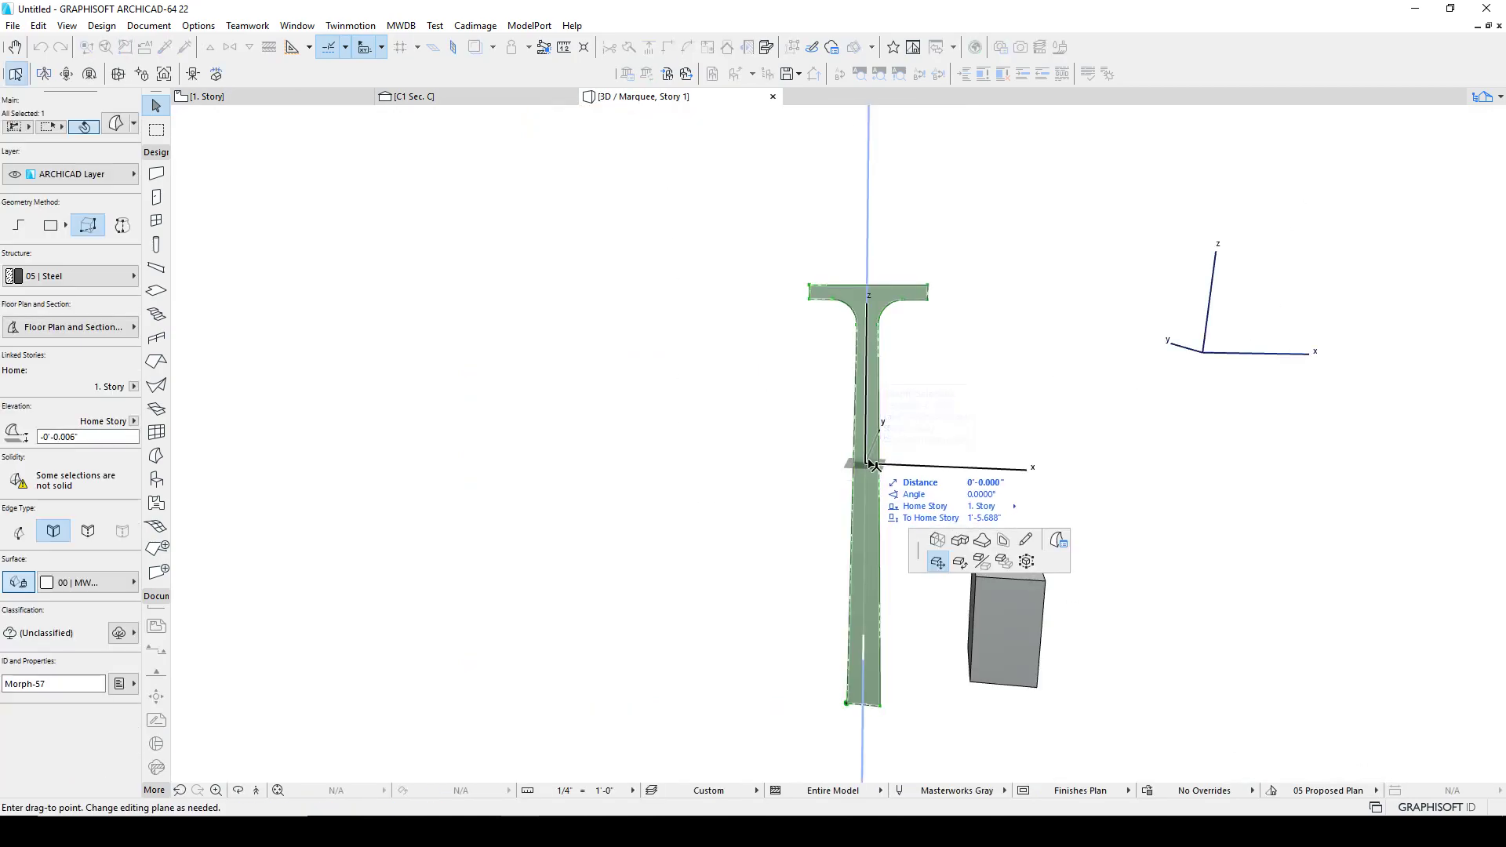
pyautogui.click(937, 536)
pyautogui.click(969, 406)
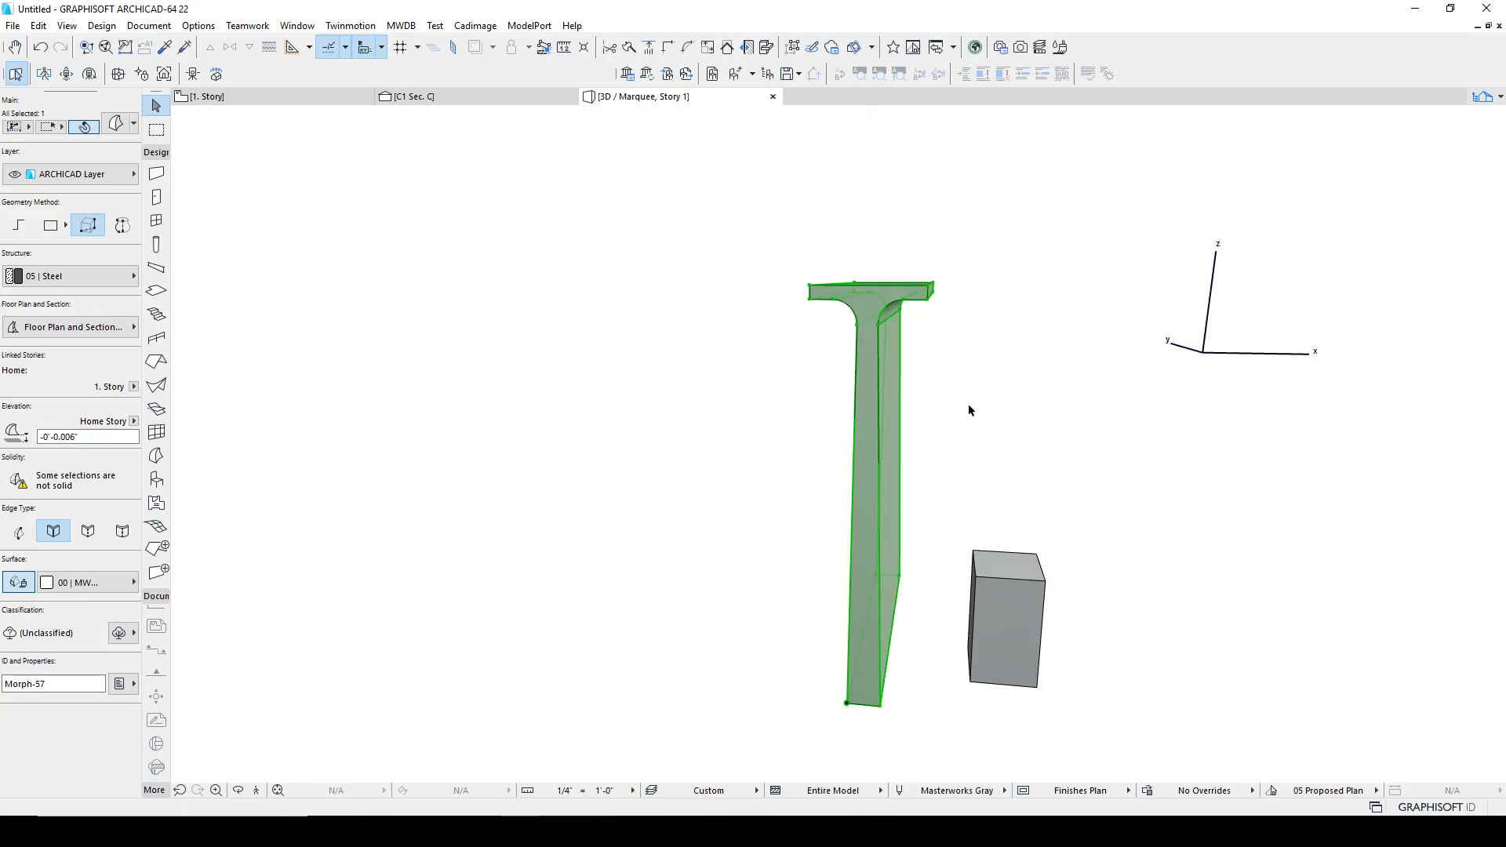
pyautogui.keyDown('shift'); pyautogui.moveTo(921, 495); pyautogui.dragTo(525, 463, button='middle'); pyautogui.keyUp('shift')
pyautogui.press('Escape')
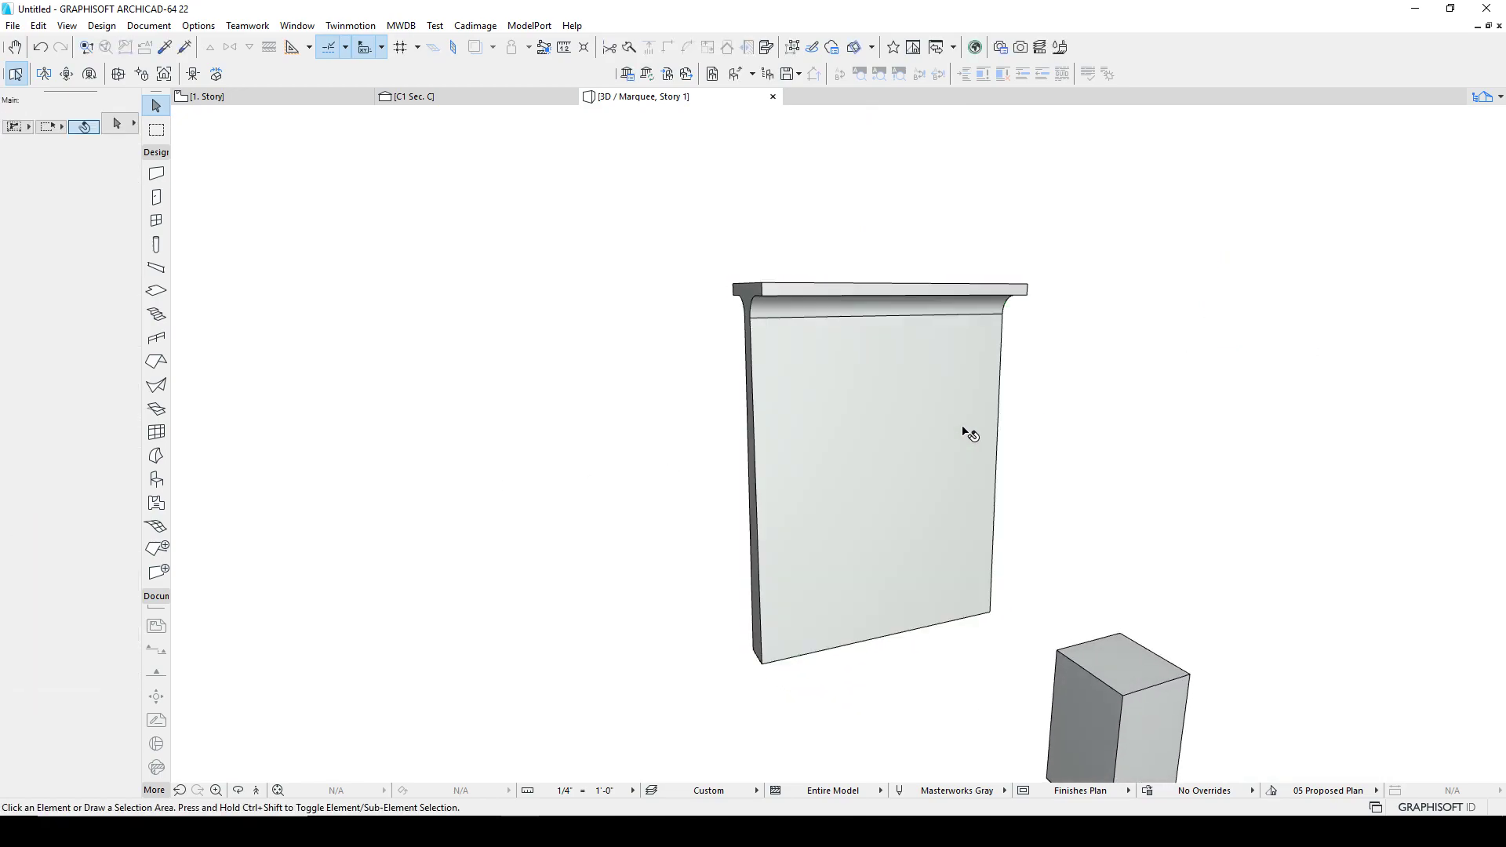
# Step: Copy the extruded leg morph in the 3D view and return to the floor plan
pyautogui.click(869, 444)
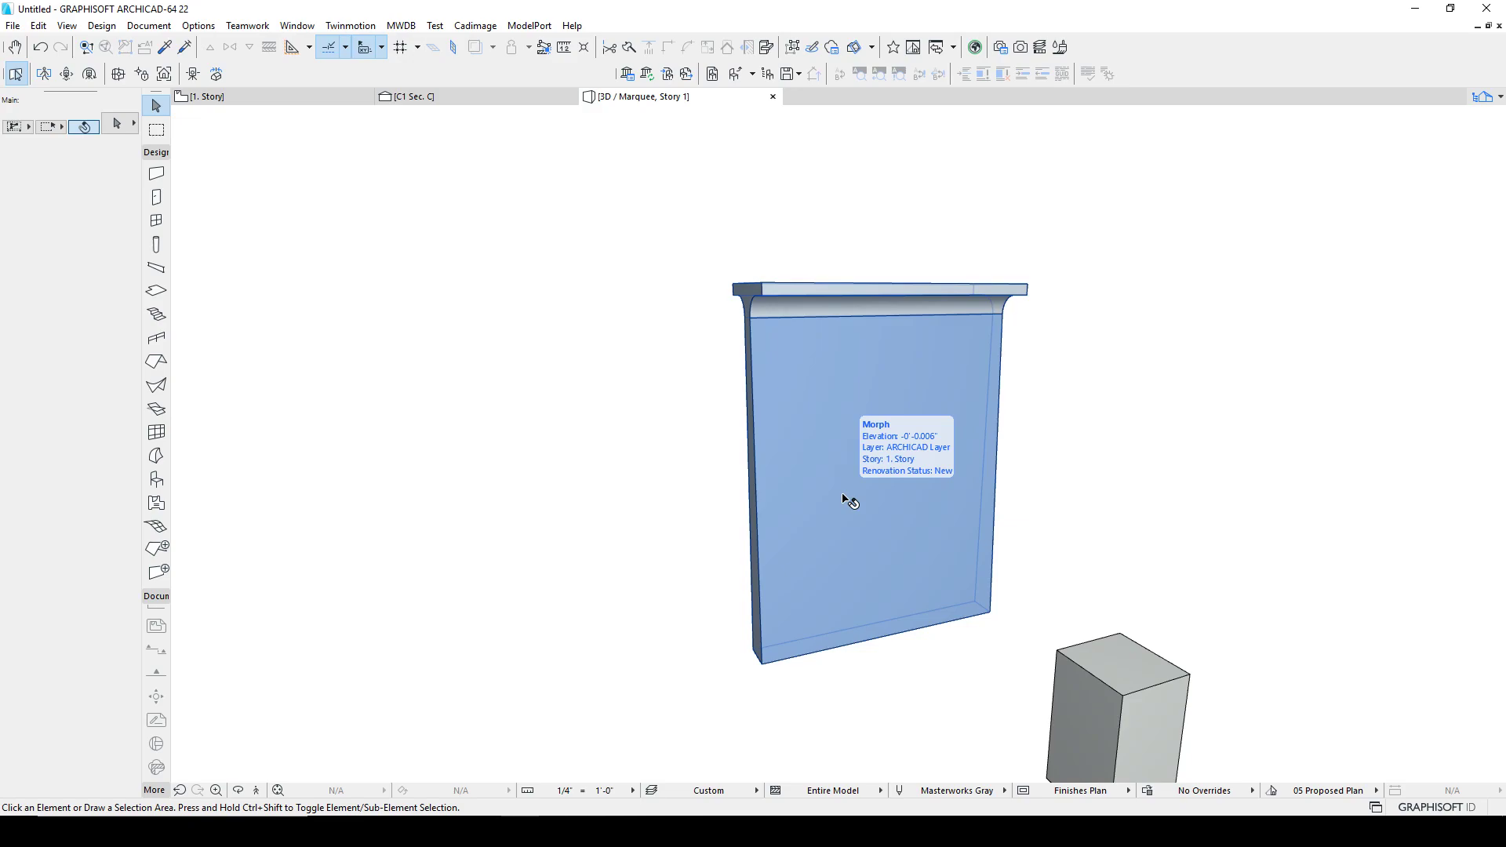
pyautogui.click(747, 168)
pyautogui.moveTo(632, 171); pyautogui.dragTo(358, 103)
pyautogui.click(353, 100)
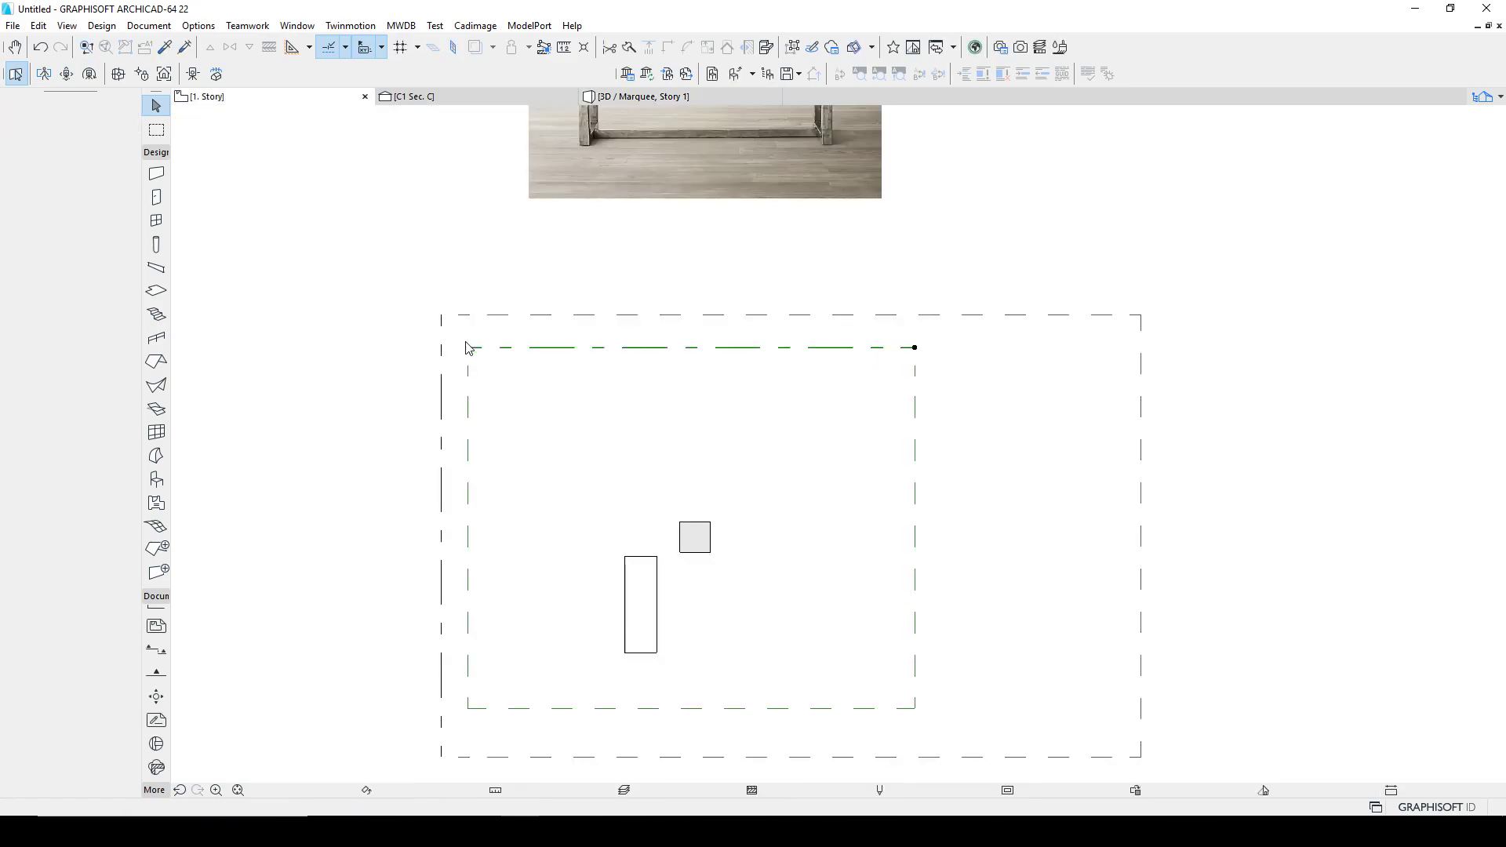
# Step: Open section C2 in its own view with the current view settings
pyautogui.scroll(-3, 604, 575)
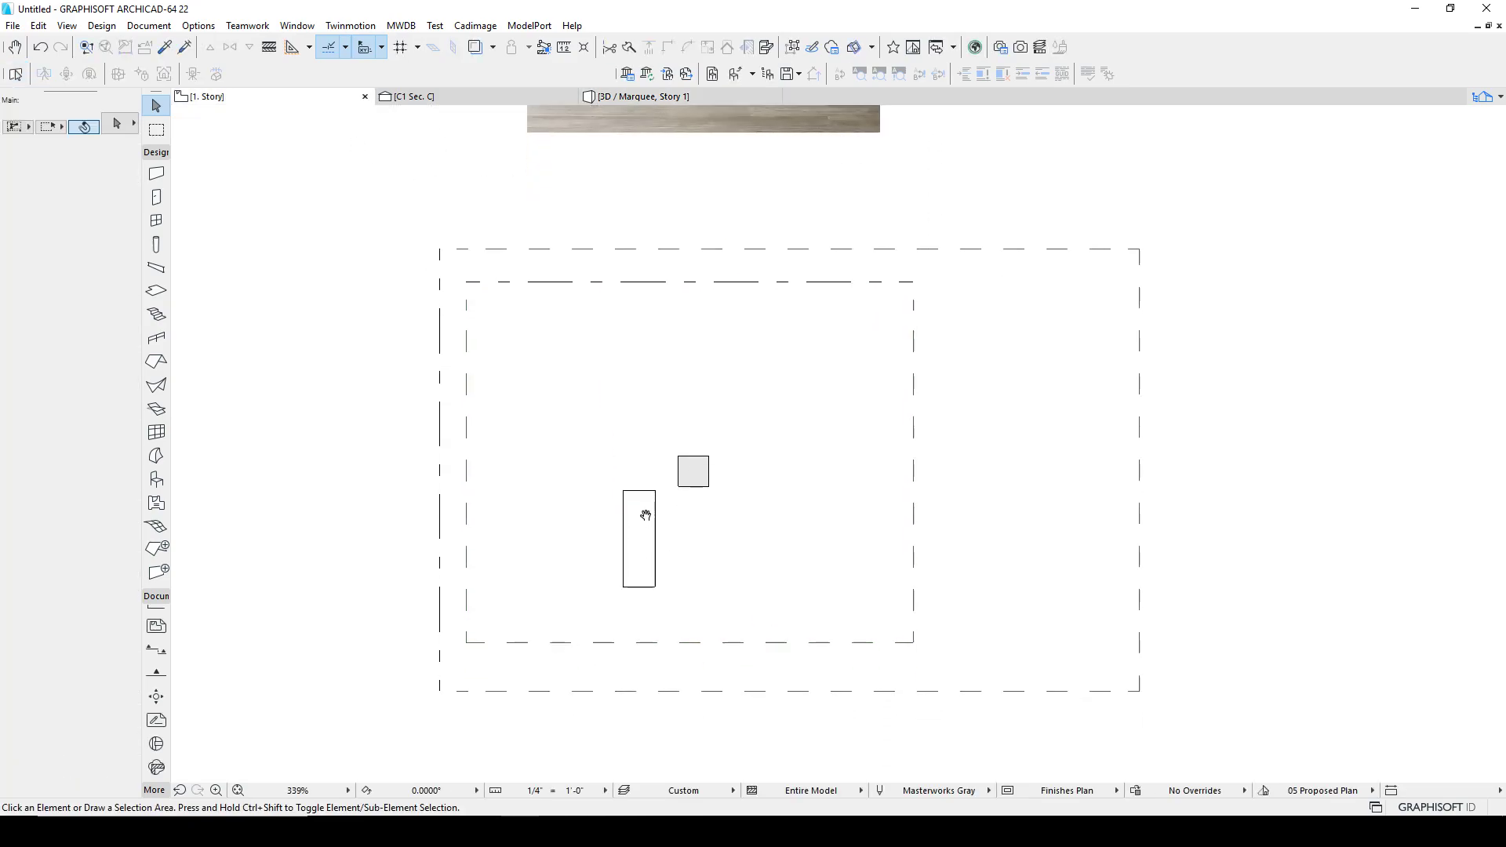
pyautogui.click(442, 519)
pyautogui.rightClick(441, 519)
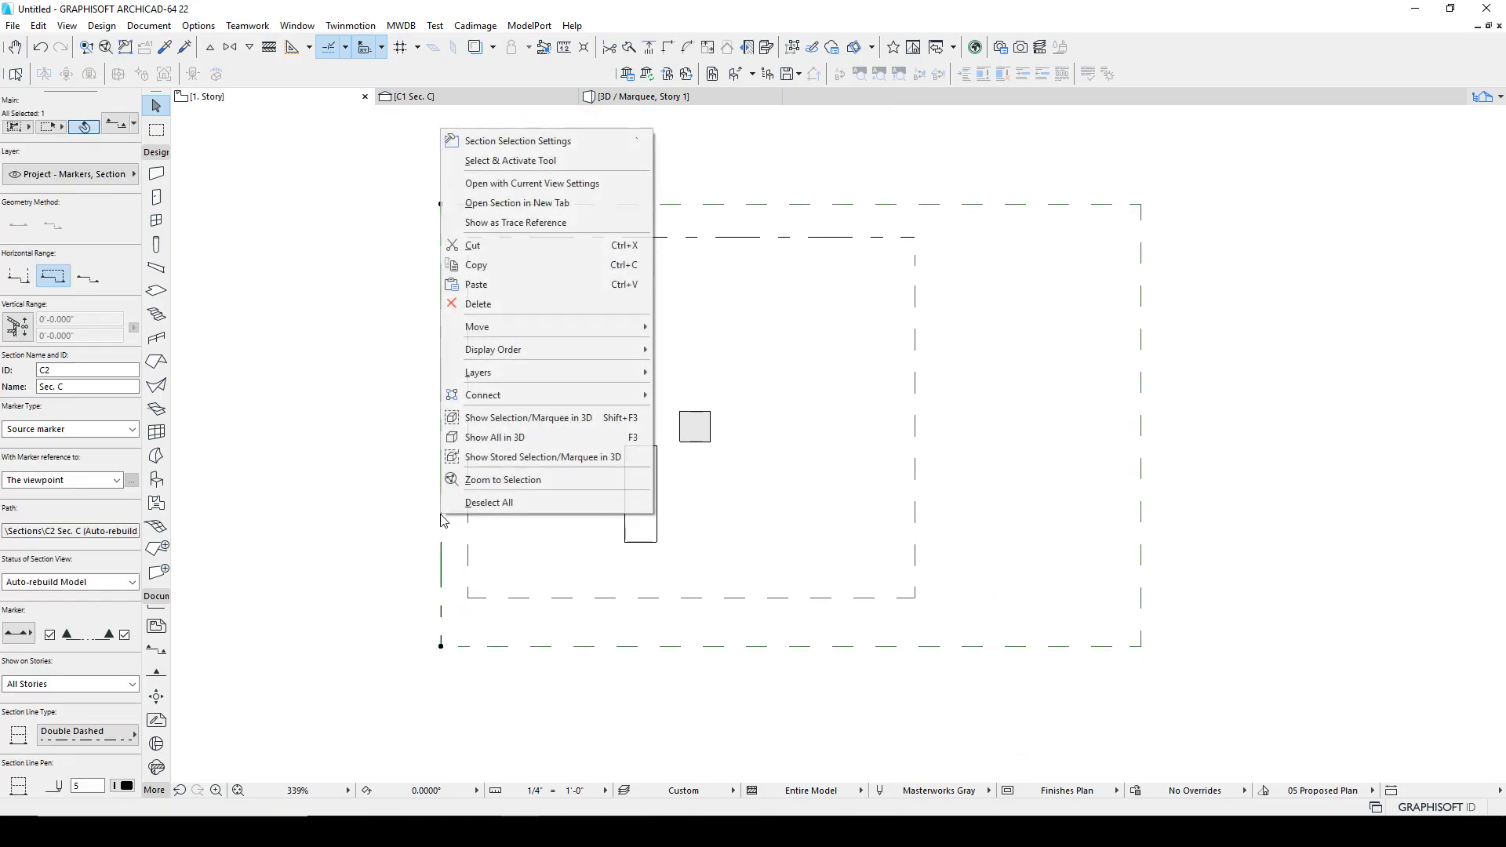
pyautogui.click(511, 184)
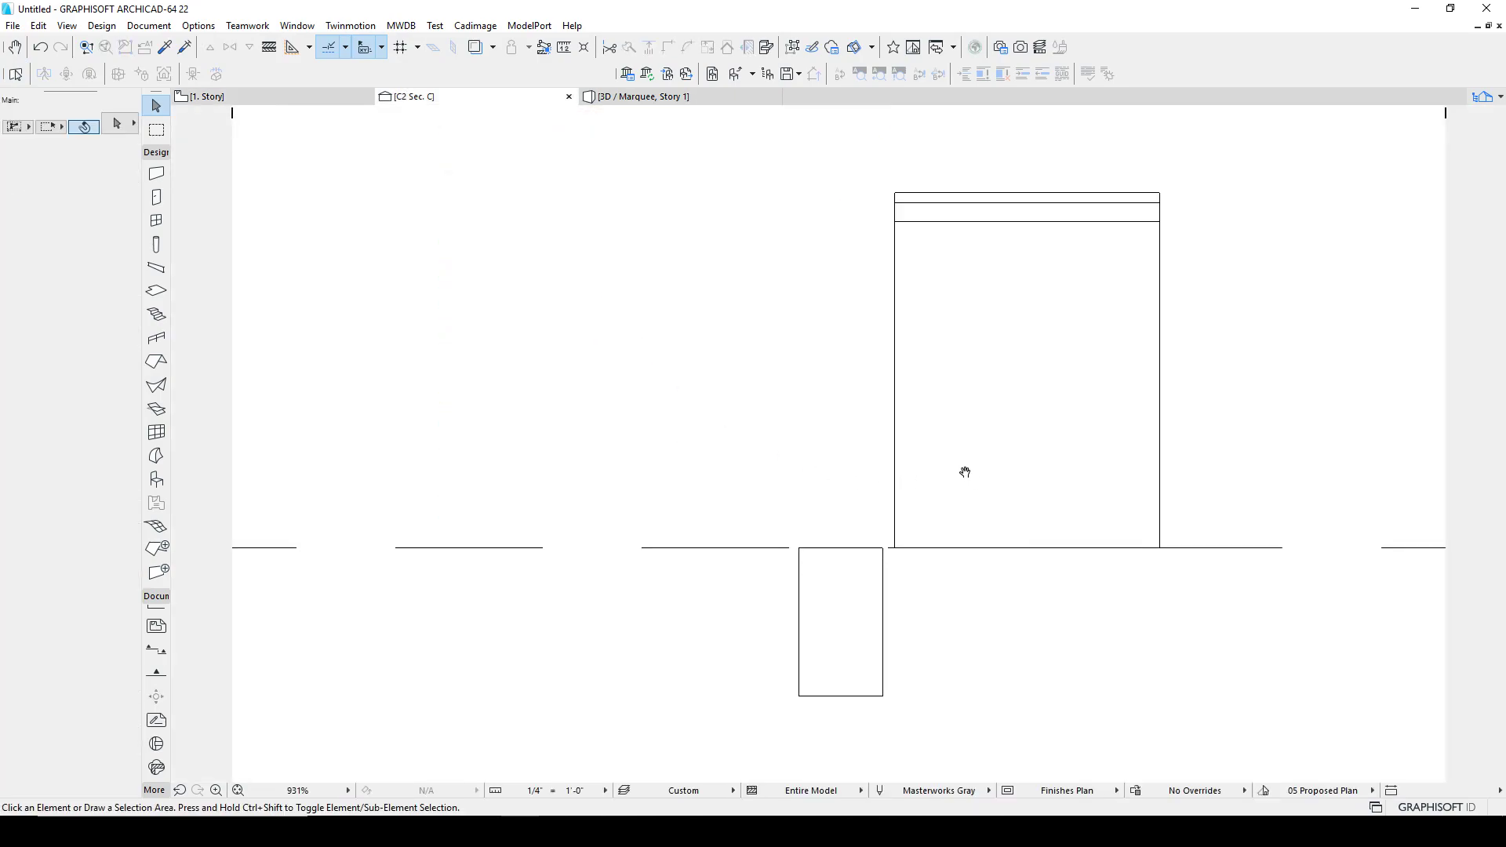
# Step: Paste the copied leg morph into section C2 and move its base onto the floor line
pyautogui.moveTo(965, 474); pyautogui.dragTo(797, 455, button='middle')
pyautogui.hotkey('ctrl', 'v')
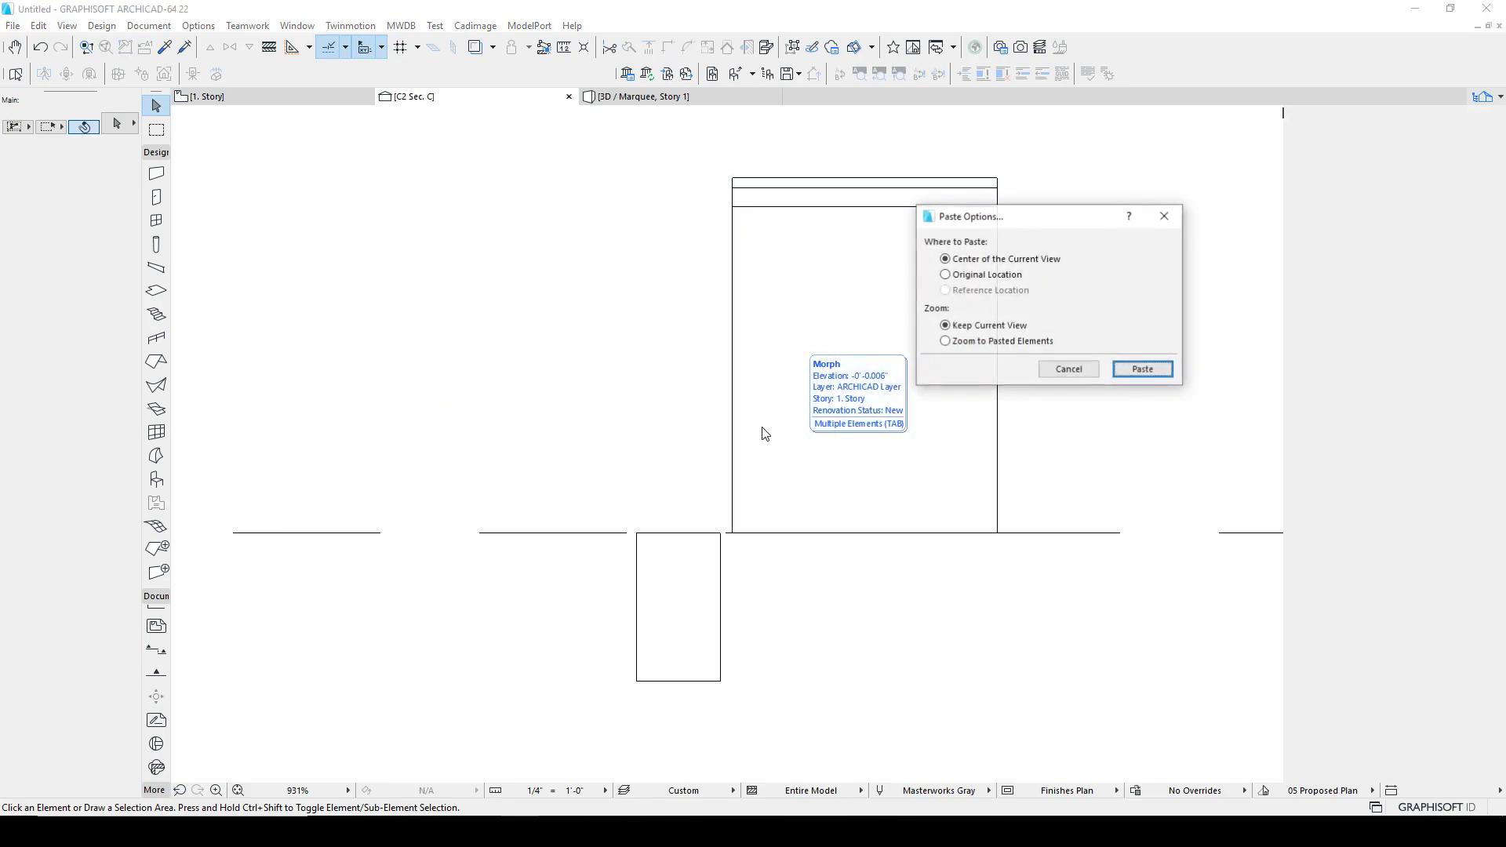
pyautogui.click(1143, 369)
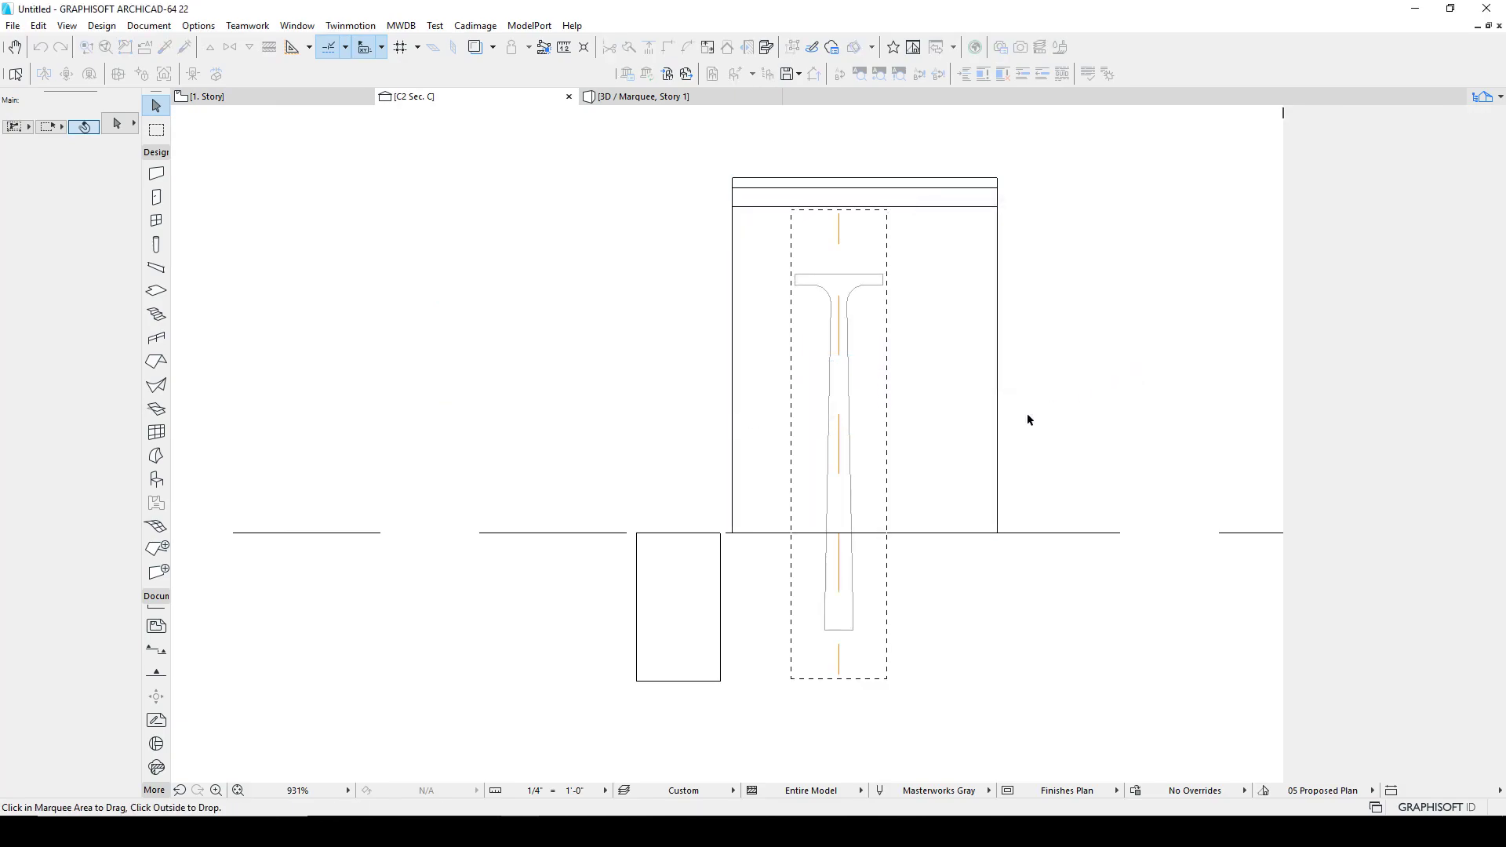
pyautogui.click(853, 630)
pyautogui.click(798, 540)
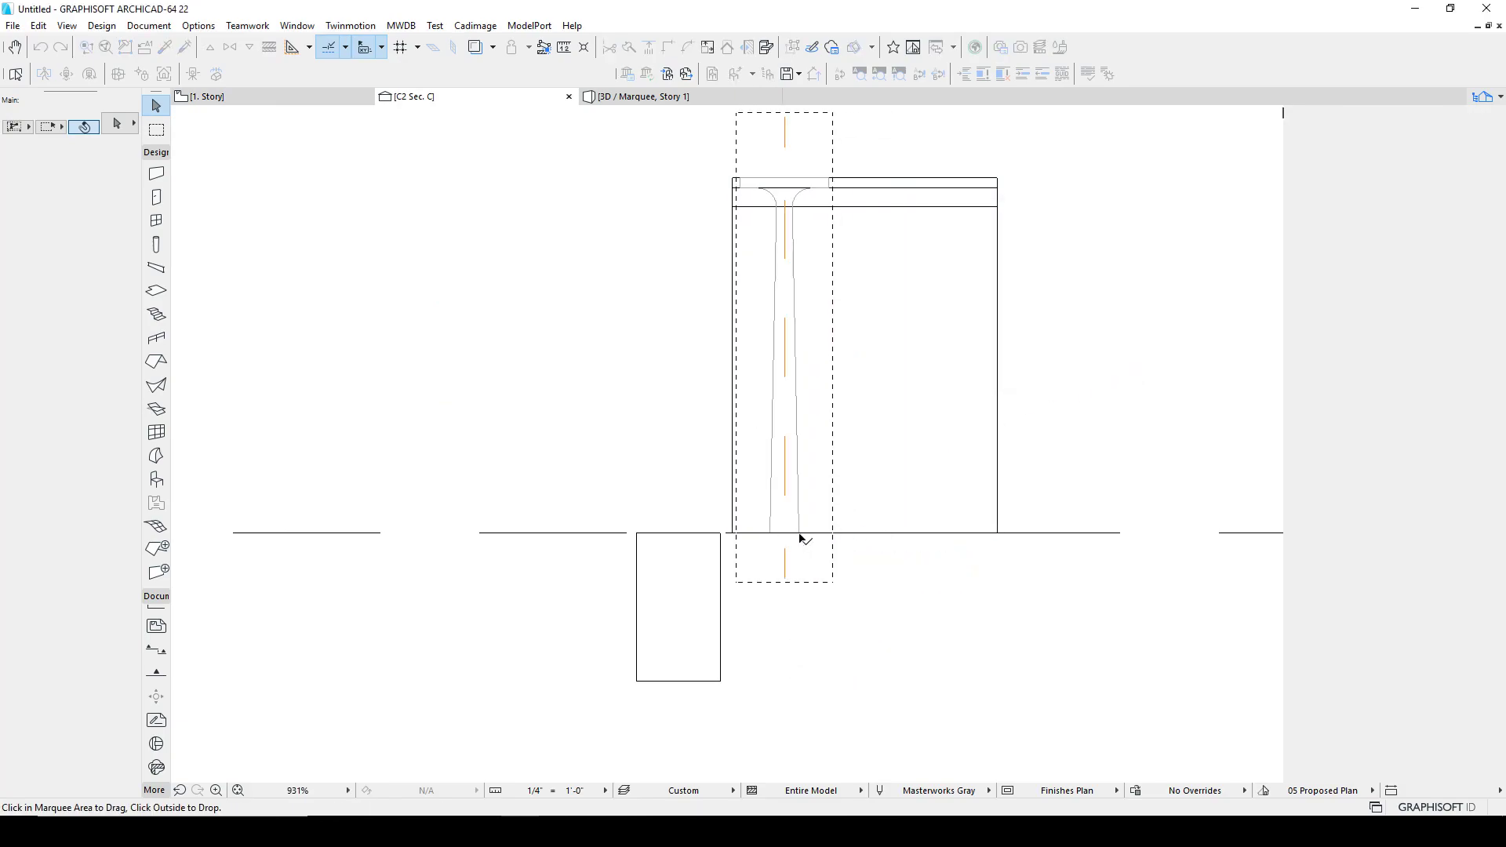
pyautogui.click(1100, 456)
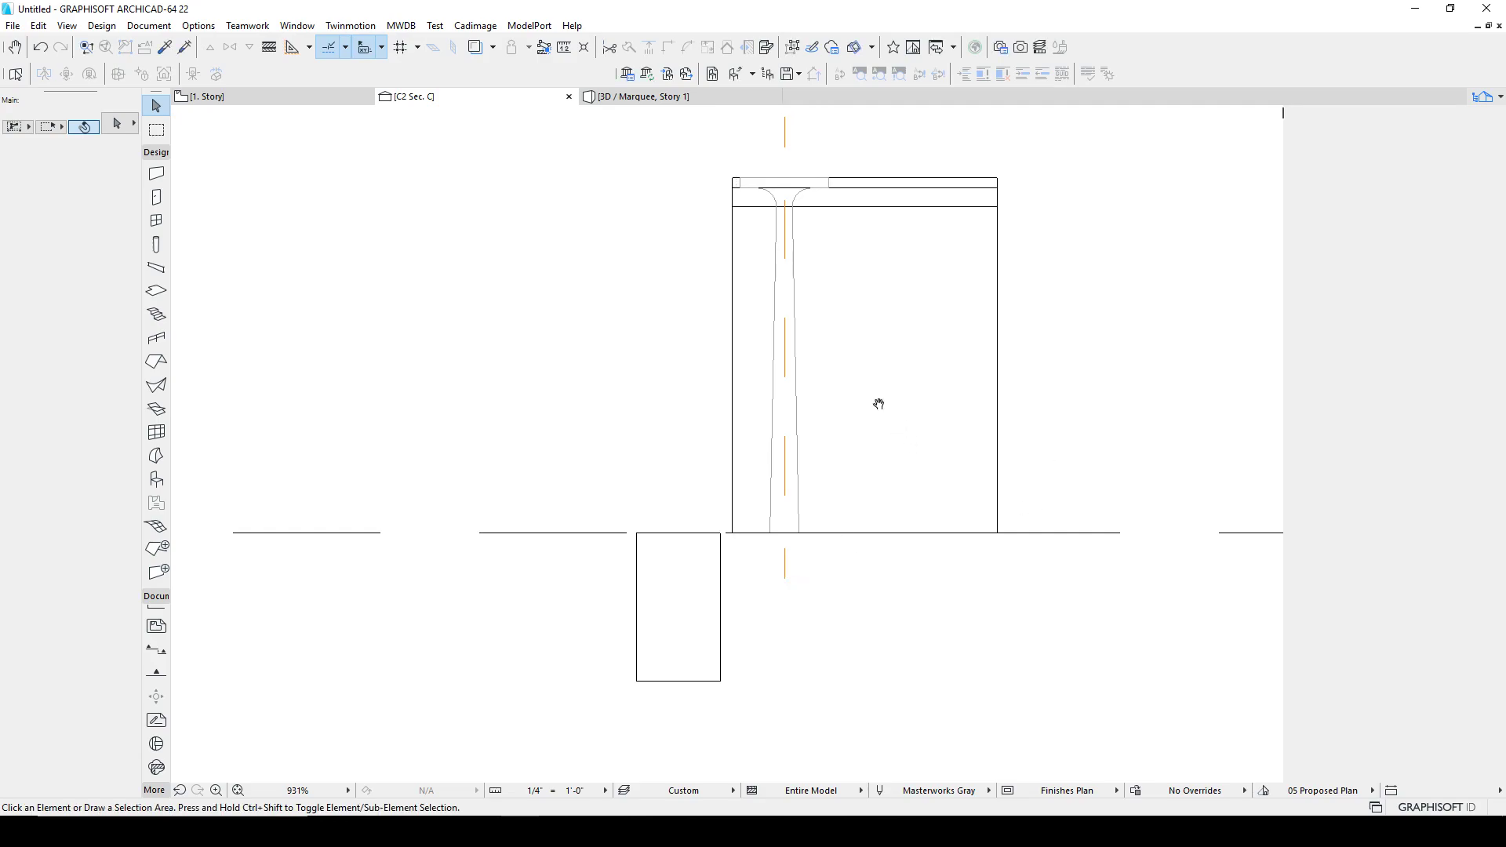
# Step: Examine where the leg's flared top meets the tabletop in section C2
pyautogui.moveTo(841, 354); pyautogui.dragTo(738, 391, button='middle')
pyautogui.click(693, 393)
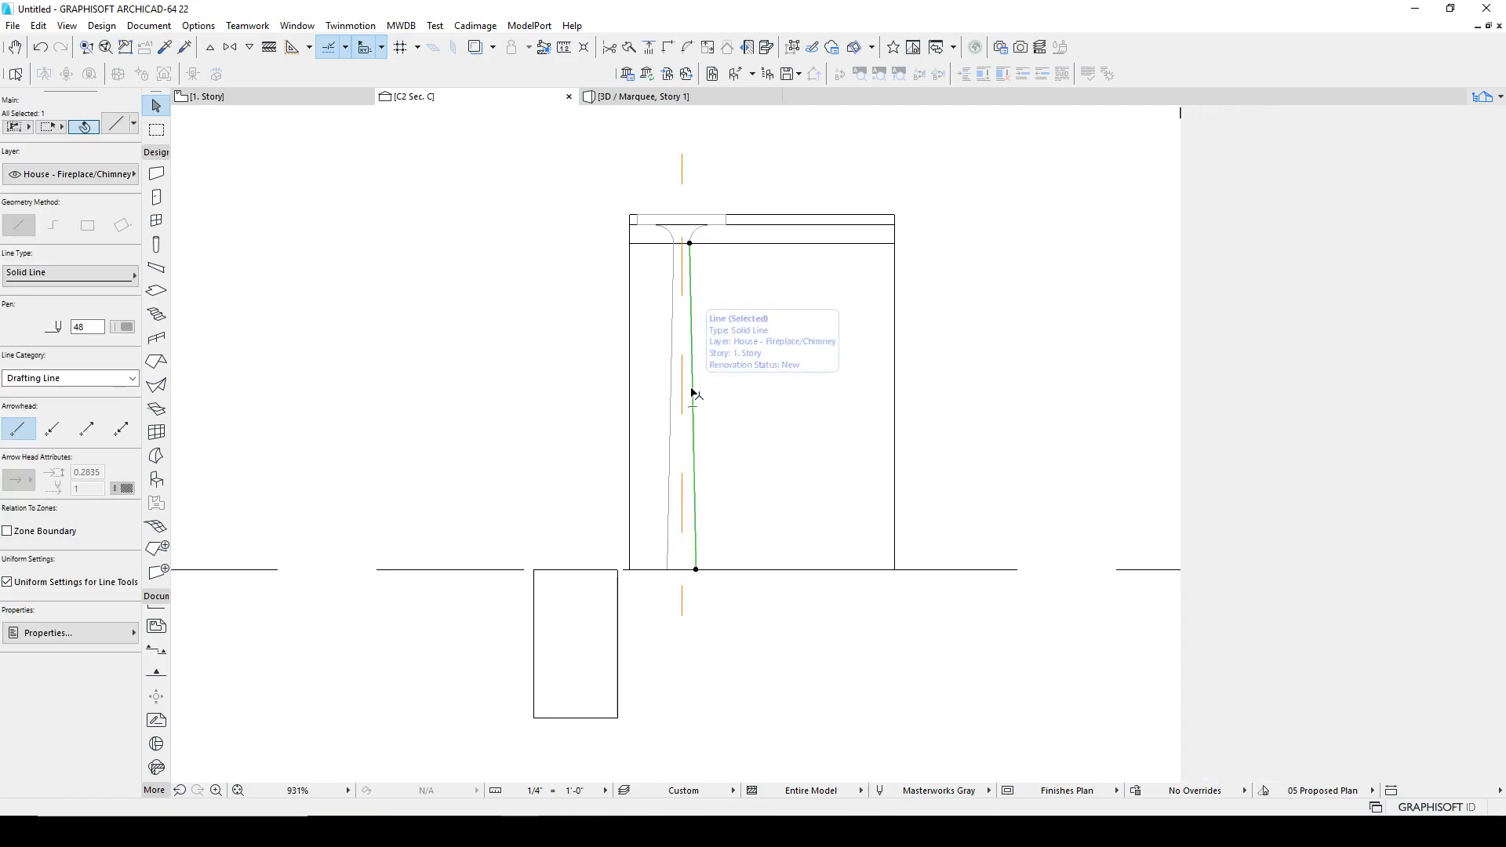
pyautogui.press('Escape')
pyautogui.scroll(6, 661, 226)
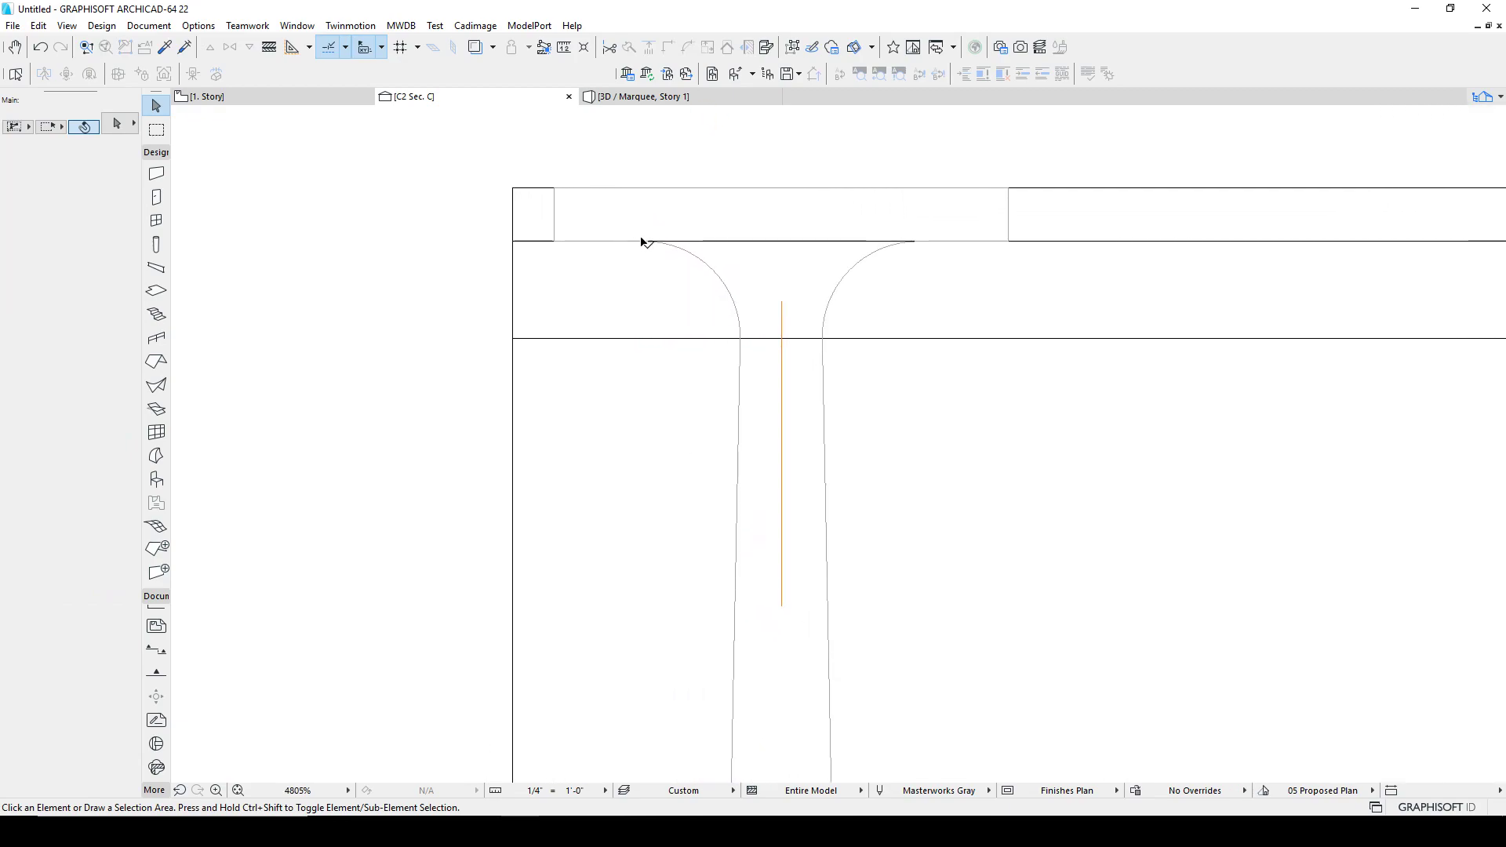
pyautogui.click(687, 254)
pyautogui.press('Escape')
pyautogui.scroll(-4, 733, 359)
pyautogui.moveTo(793, 410); pyautogui.dragTo(781, 389, button='middle')
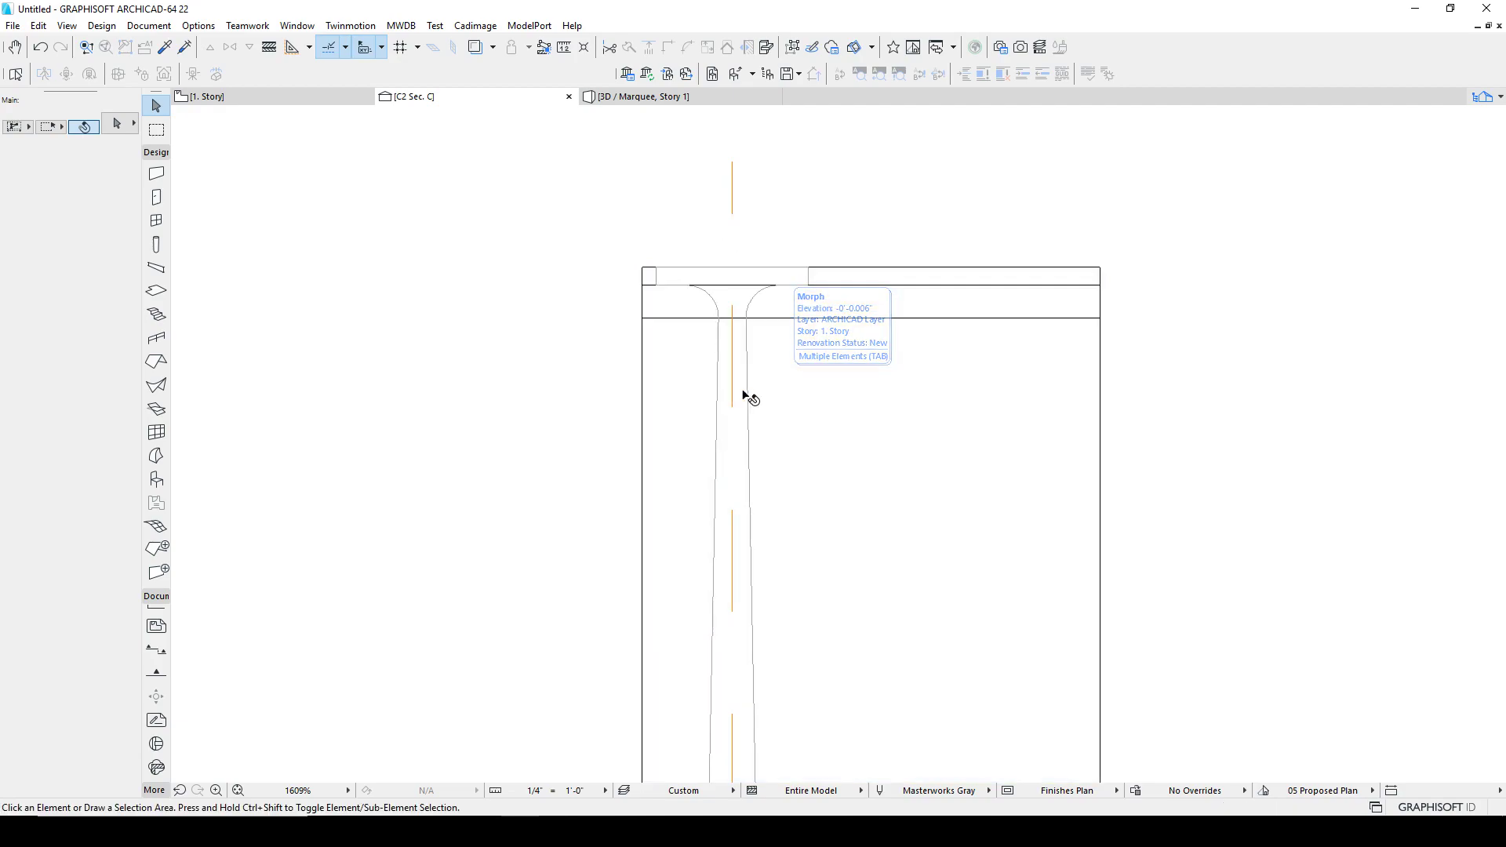
pyautogui.scroll(1, 750, 320)
pyautogui.scroll(3, 749, 320)
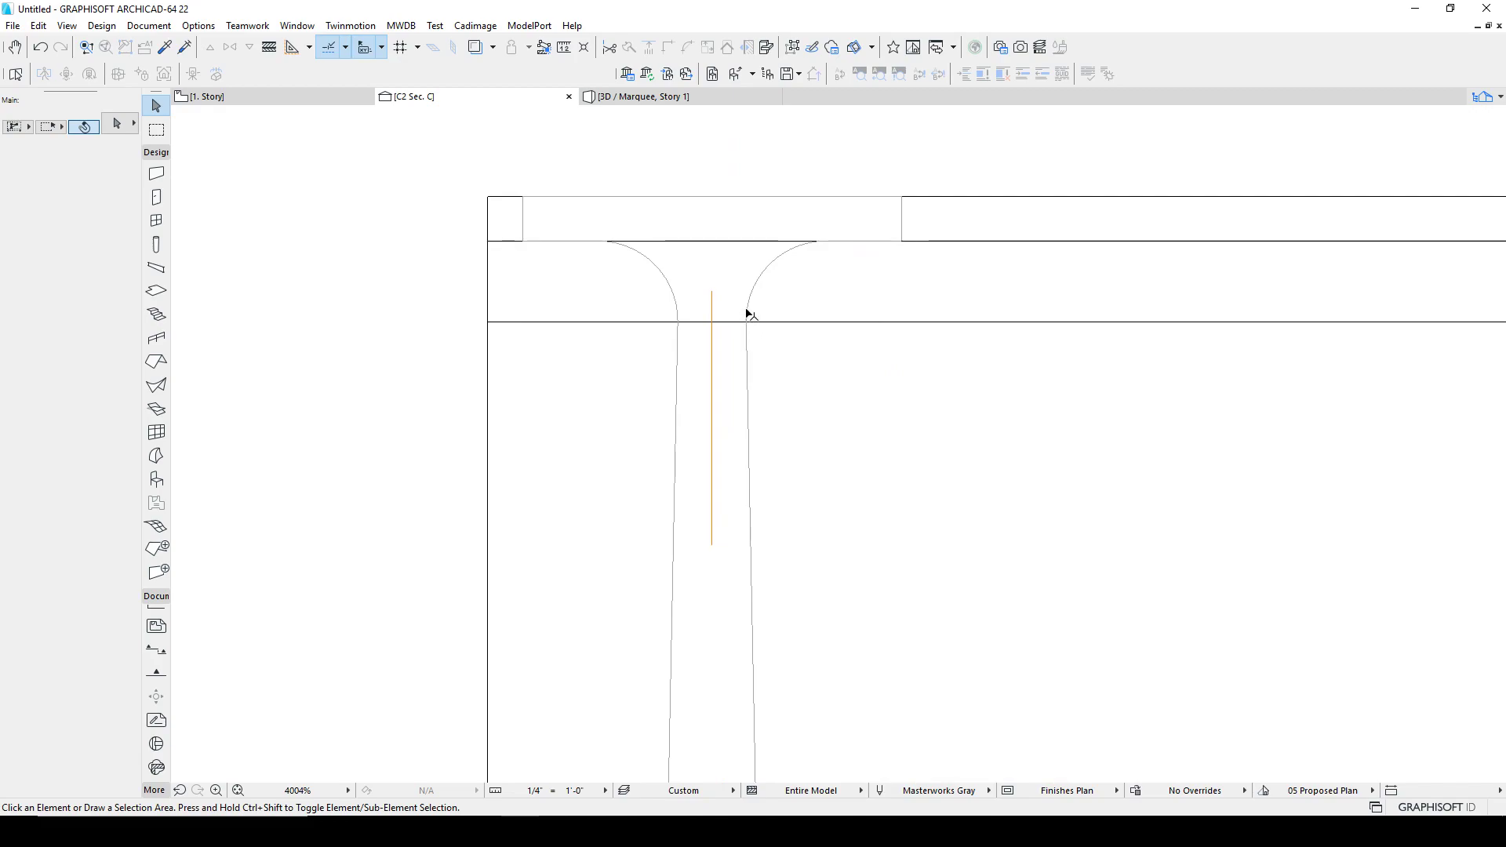
# Step: Draw two vertical lines up the leg's sides from the tabletop's underside to its top surface
pyautogui.press('l')
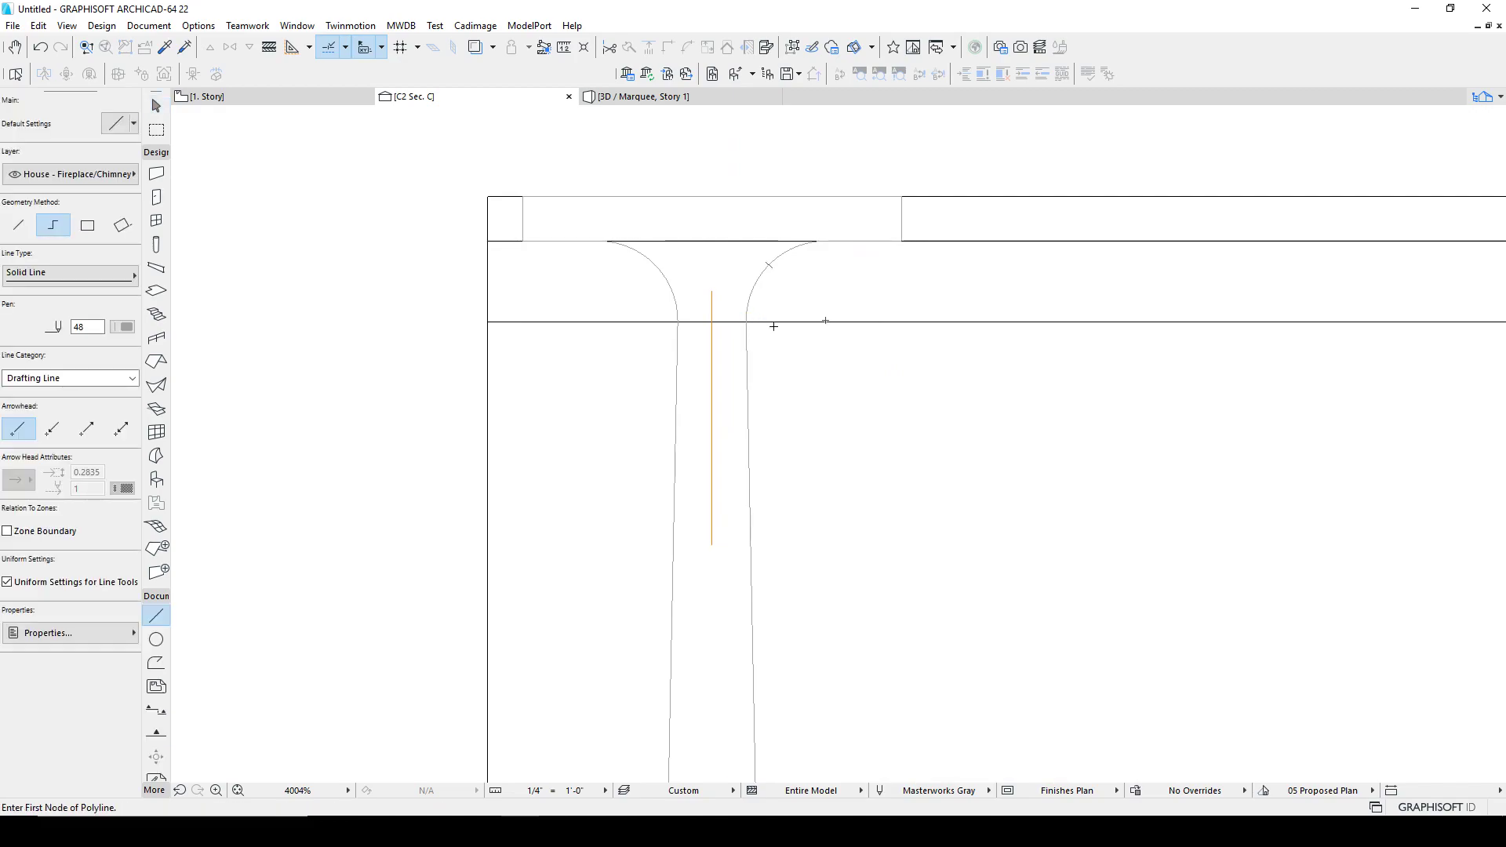
pyautogui.press('Escape')
pyautogui.press('l')
pyautogui.press('Escape')
pyautogui.press('l')
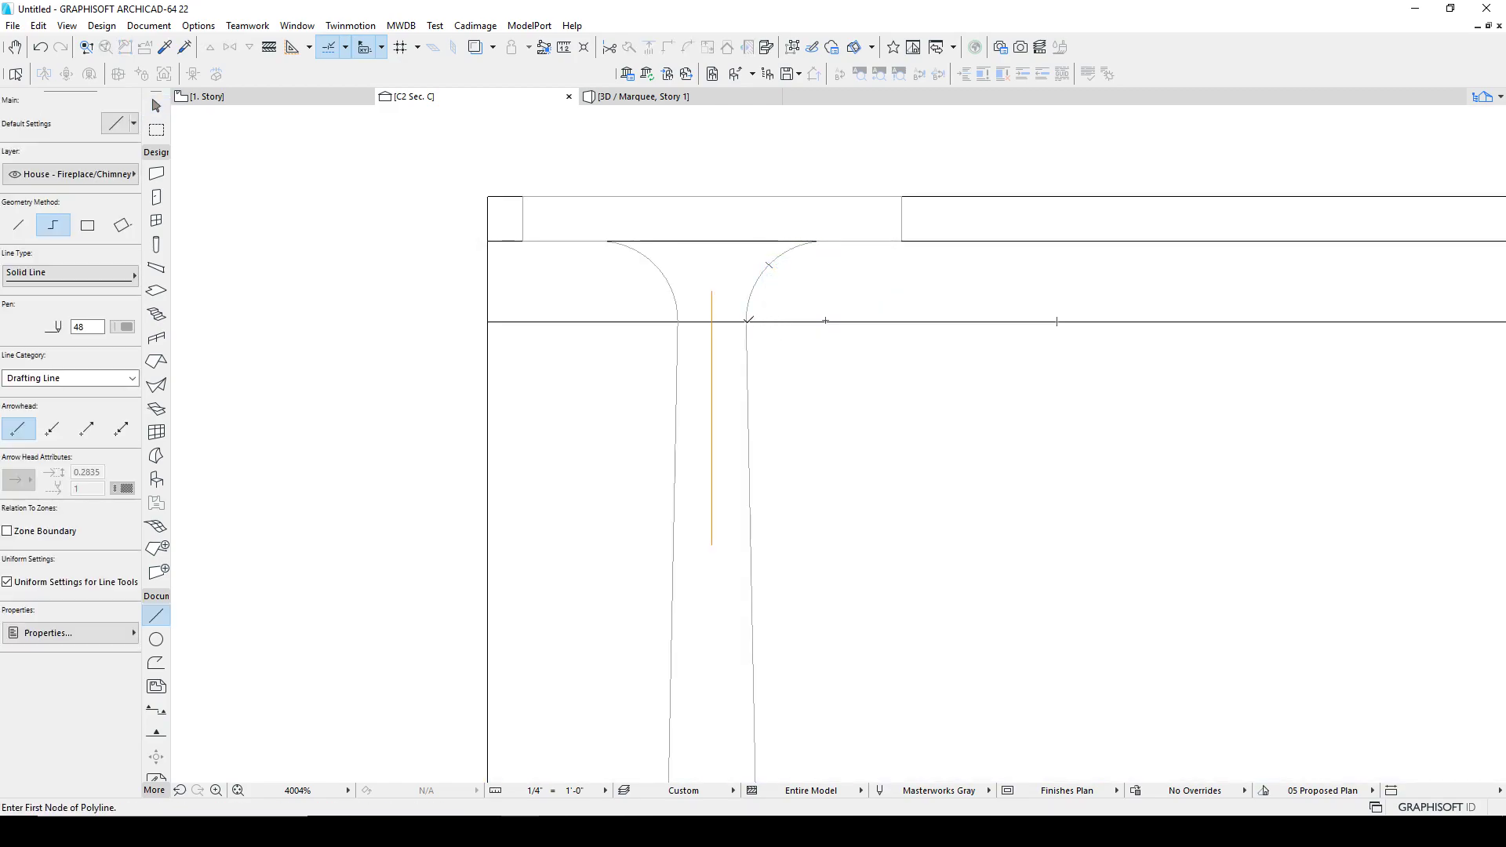
pyautogui.click(747, 320)
pyautogui.doubleClick(746, 196)
pyautogui.click(680, 321)
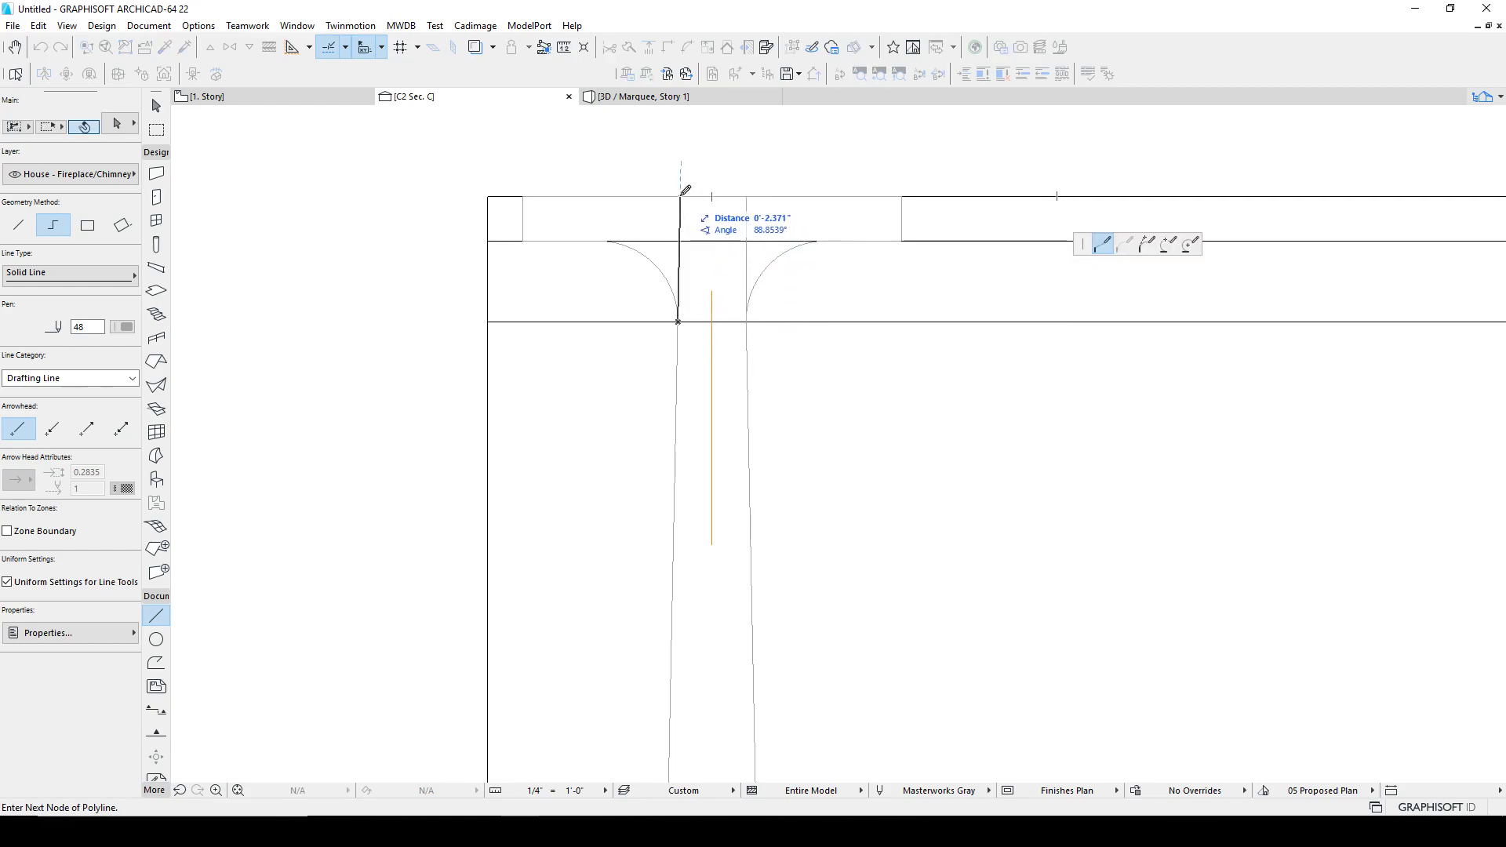
pyautogui.doubleClick(680, 196)
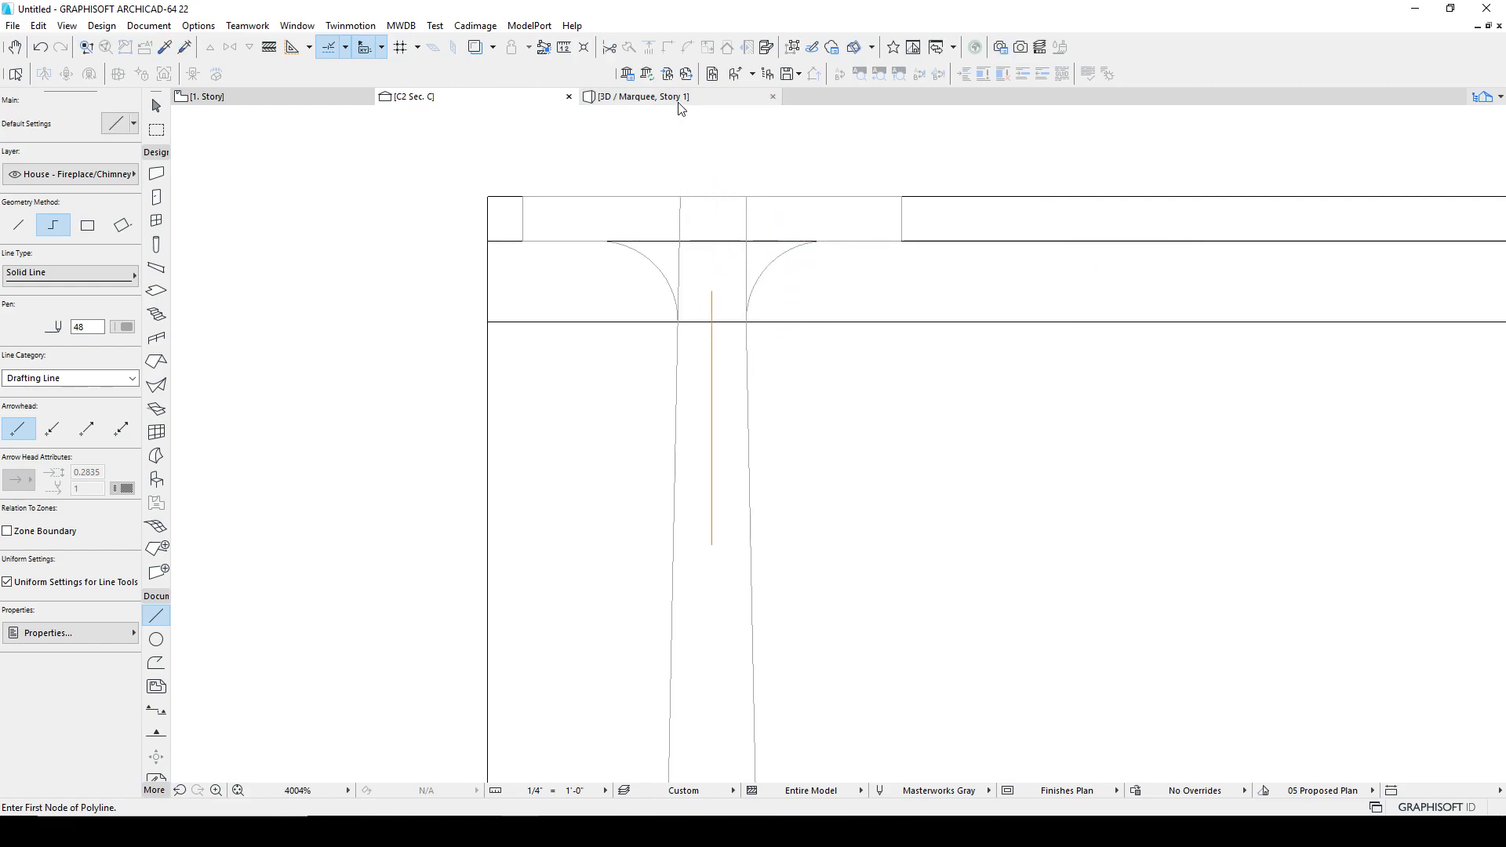
# Step: Switch to the browser and view the second product photo of the T-Brace console table
pyautogui.hotkey('alt', 'Tab')
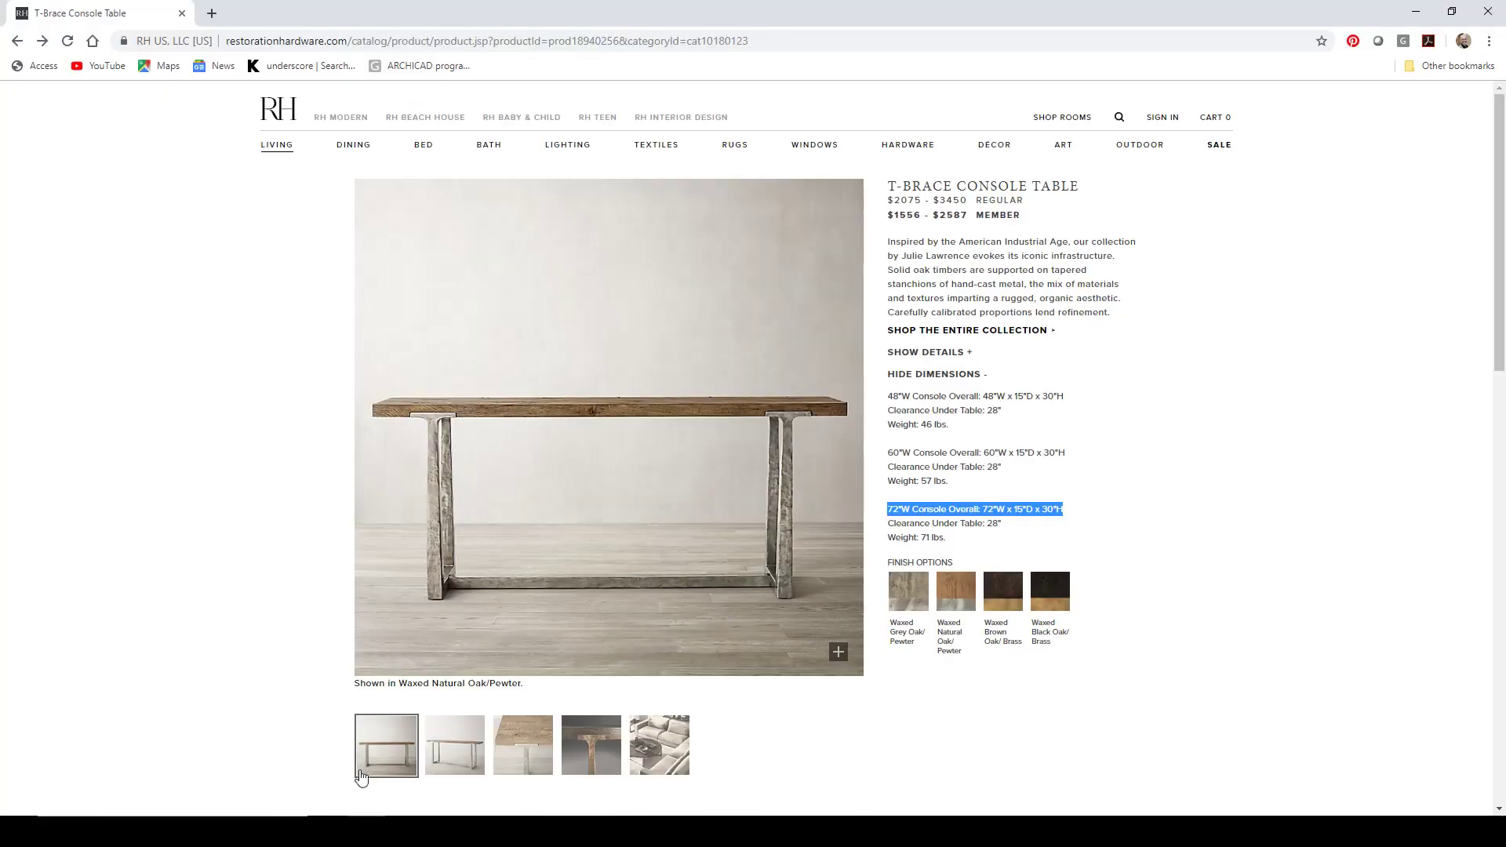
pyautogui.click(451, 738)
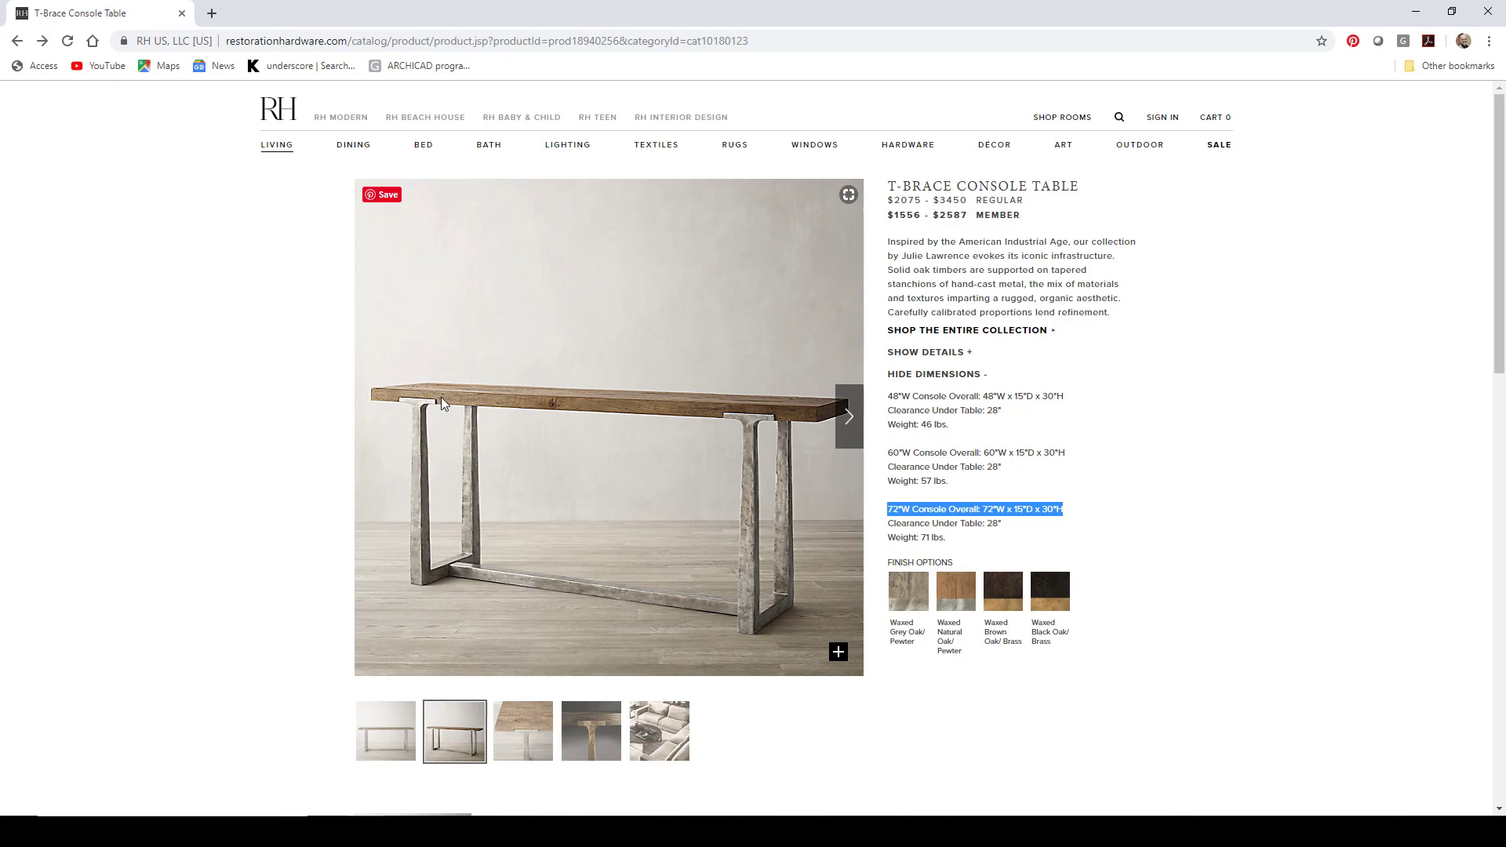
pyautogui.hotkey('alt', 'Tab')
# Step: Delete the pasted leg morph from section C2
pyautogui.scroll(-3, 725, 405)
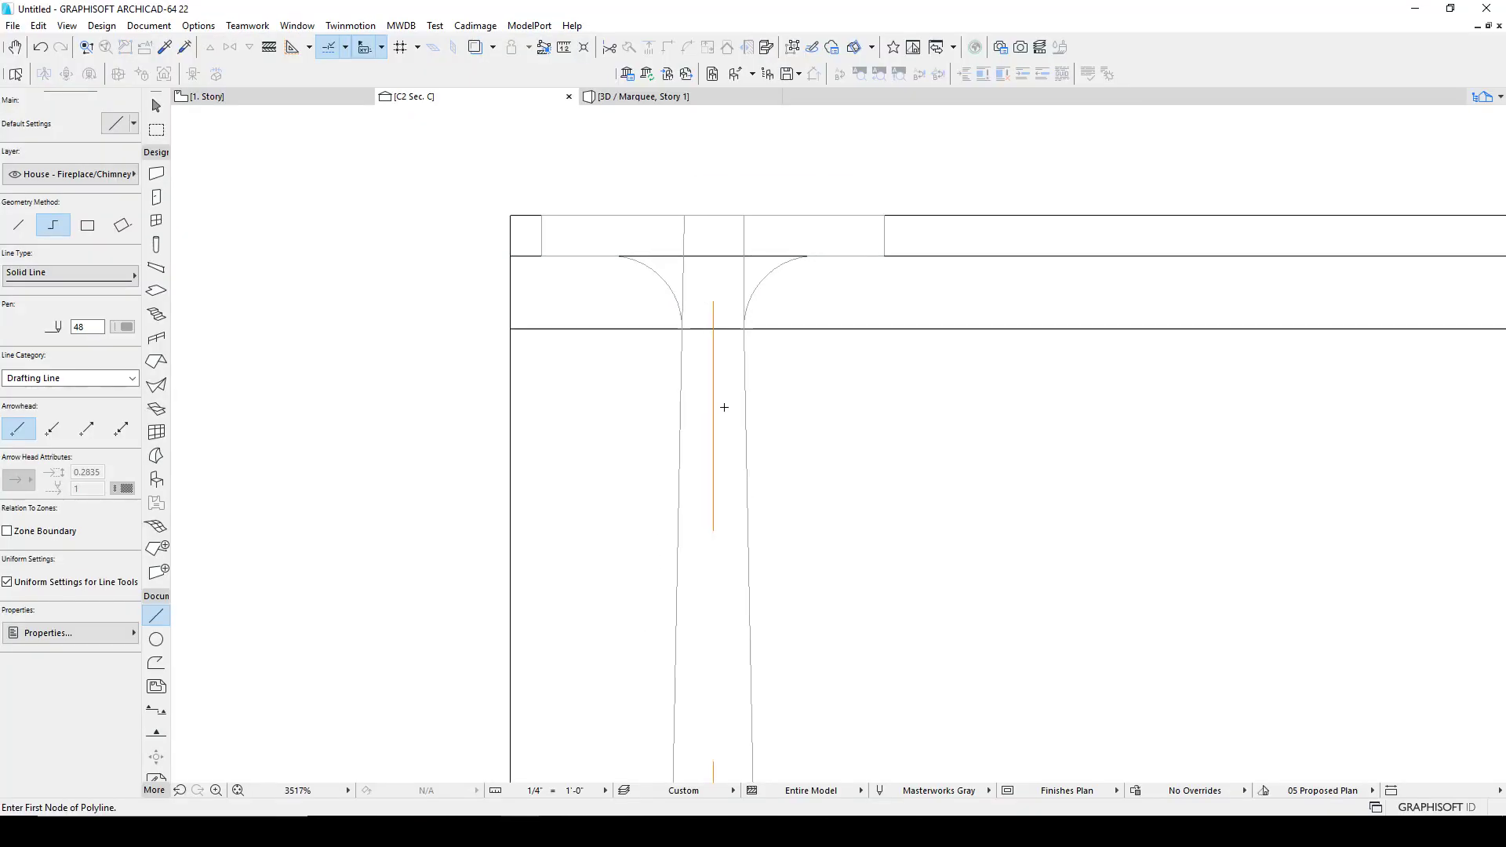
pyautogui.keyDown('shift'); pyautogui.click(687, 333); pyautogui.keyUp('shift')
pyautogui.press('Delete')
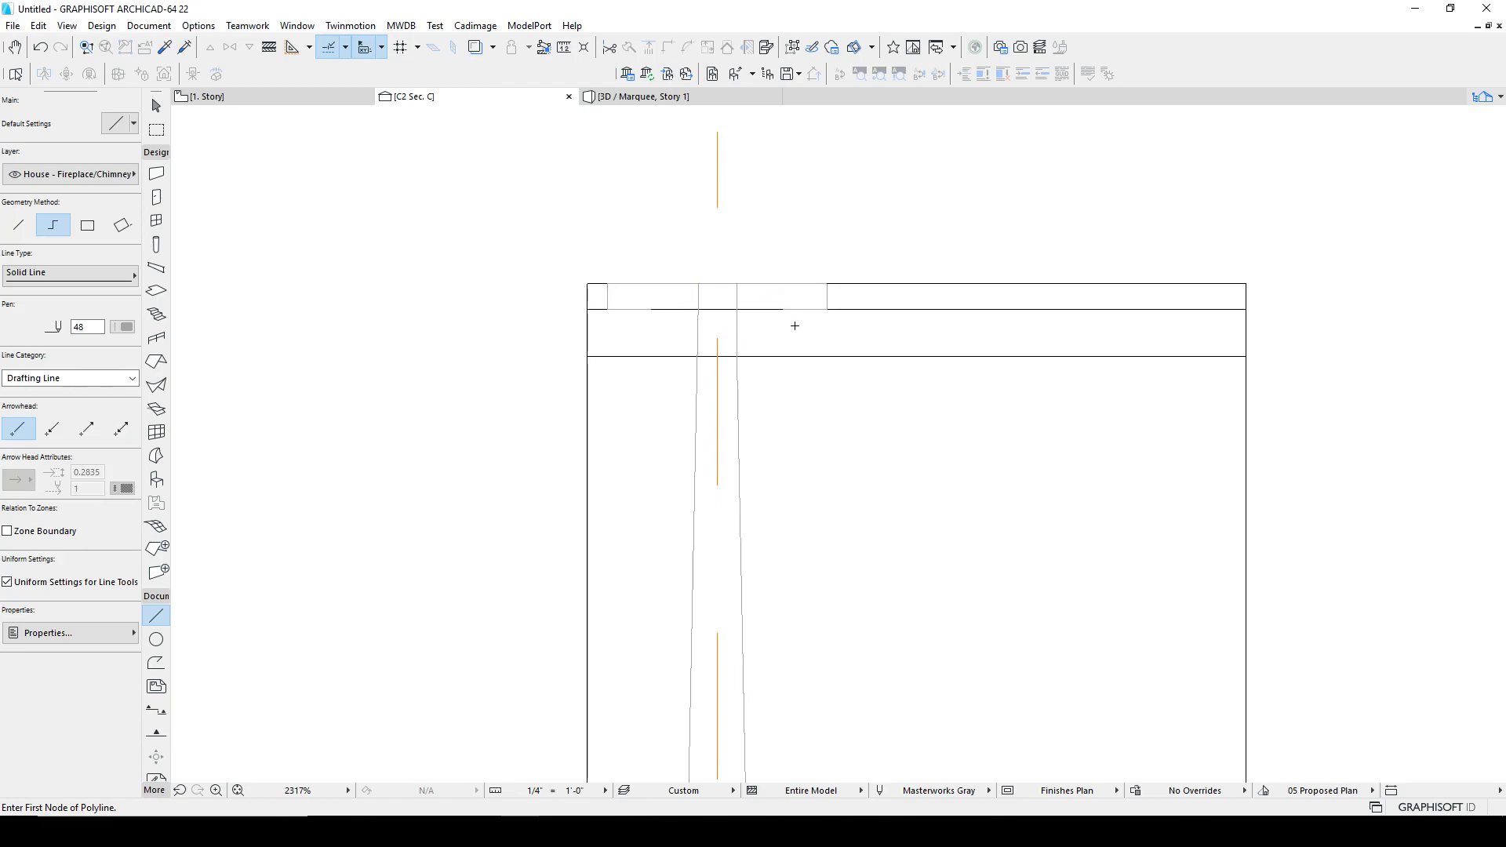
# Step: Stretch the tabletop's top edge line so it ends at the leg's left vertical line
pyautogui.keyDown('shift'); pyautogui.click(765, 284); pyautogui.keyUp('shift')
pyautogui.click(824, 283)
pyautogui.click(737, 284)
pyautogui.click(517, 282)
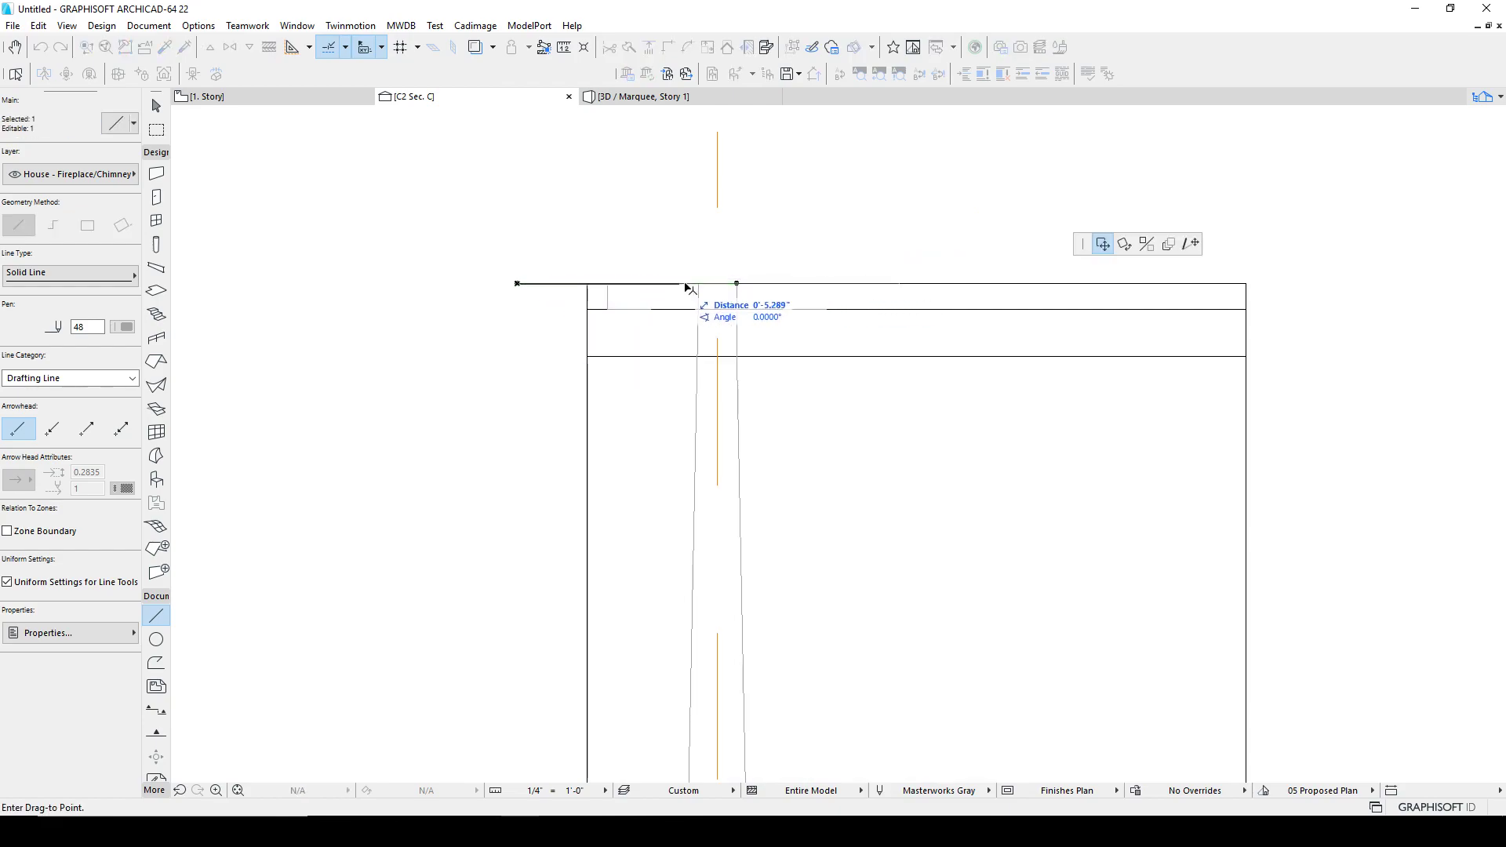
pyautogui.click(1192, 244)
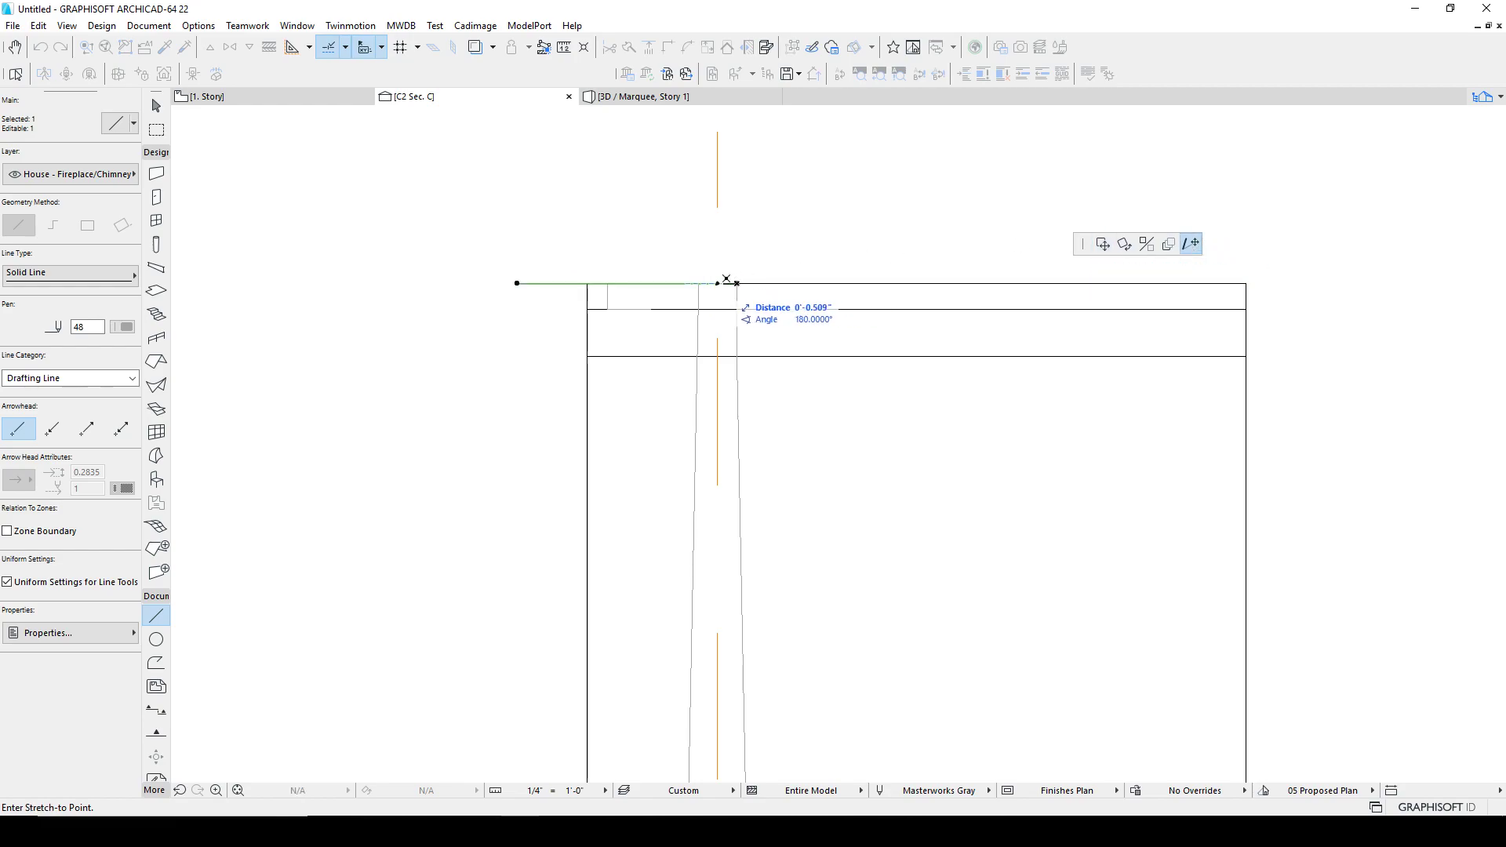
pyautogui.click(698, 284)
pyautogui.press('Escape')
pyautogui.press('Escape')
pyautogui.click(608, 295)
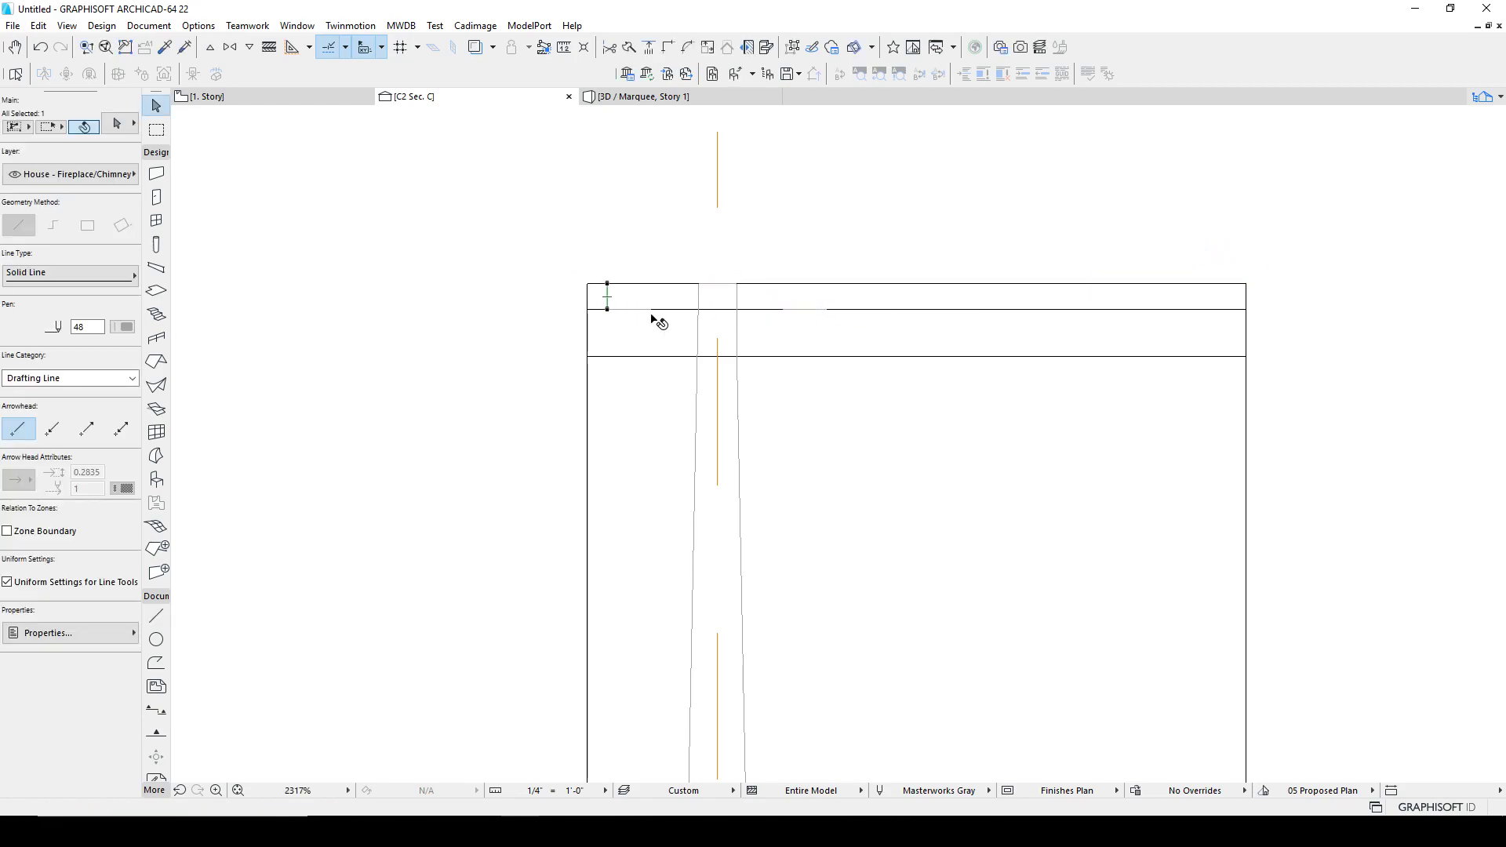
pyautogui.press('Escape')
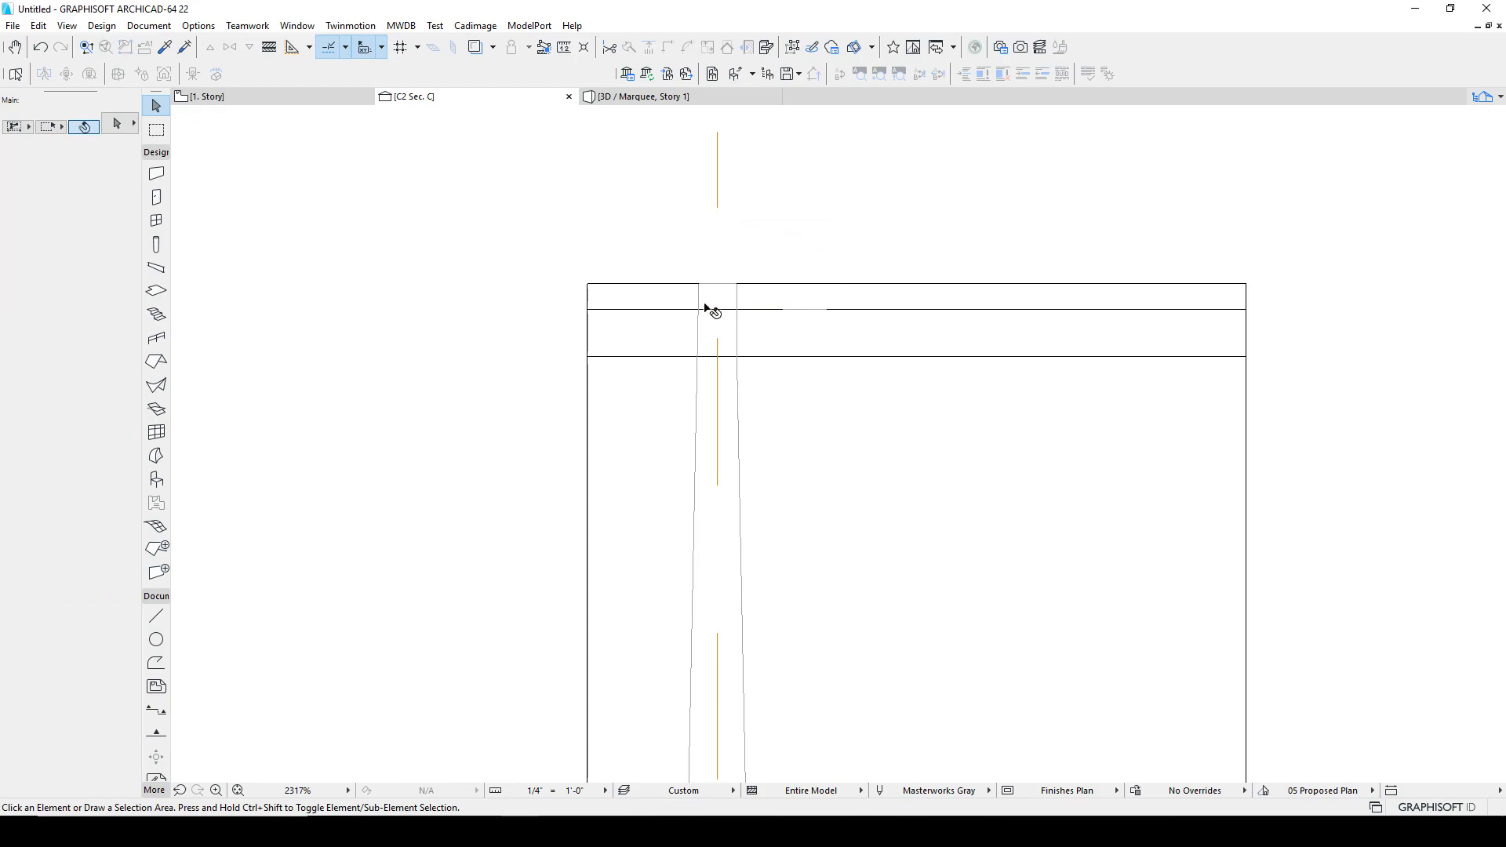
# Step: Stretch the leg's right vertical line so its top end reaches the tabletop's top edge
pyautogui.click(699, 298)
pyautogui.scroll(3, 735, 408)
pyautogui.press('Escape')
pyautogui.scroll(2, 712, 378)
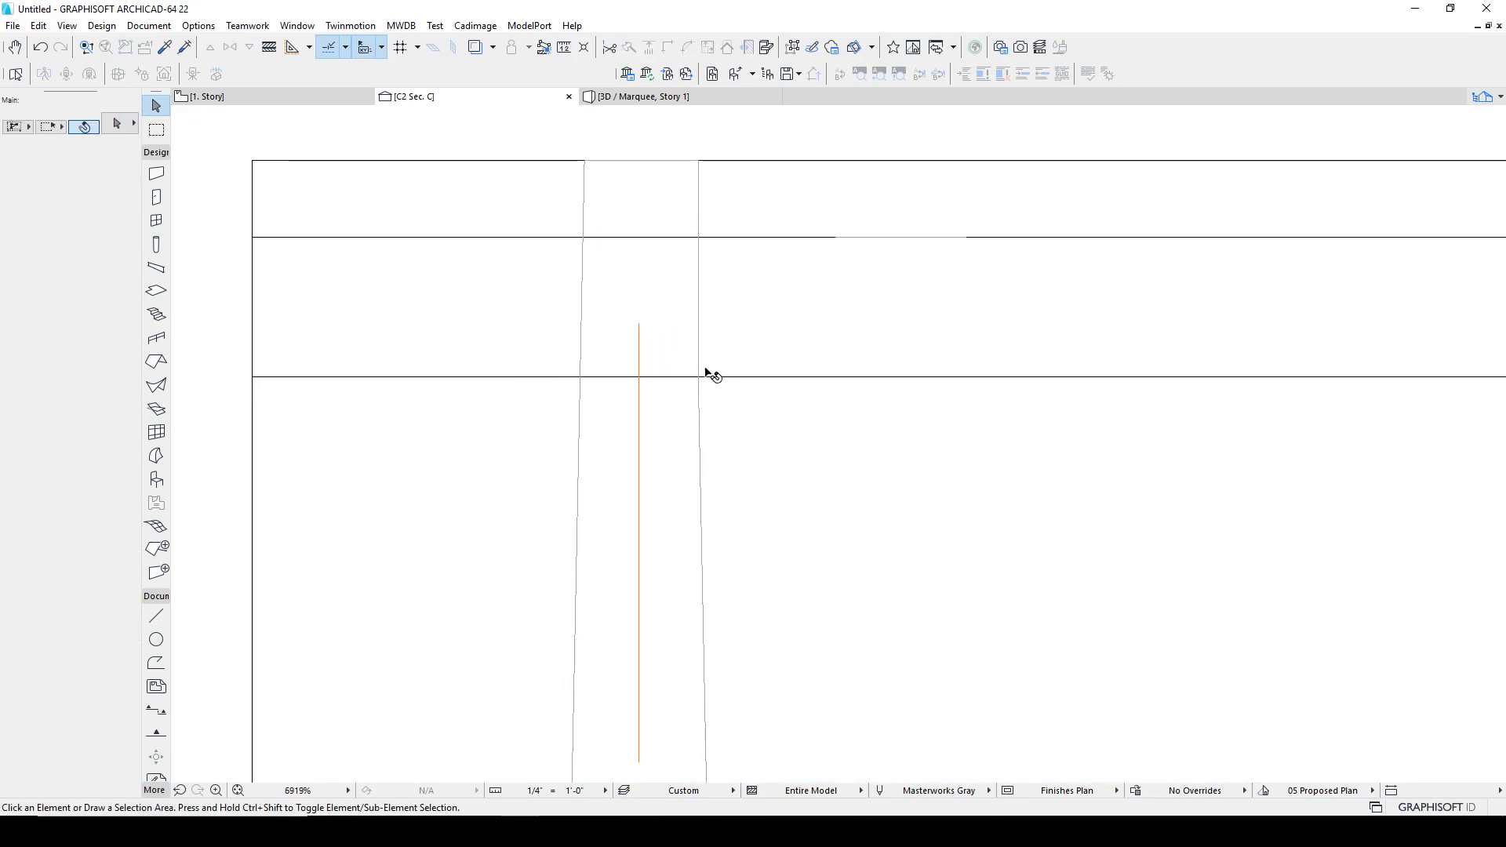
pyautogui.hotkey('ctrl', 'a')
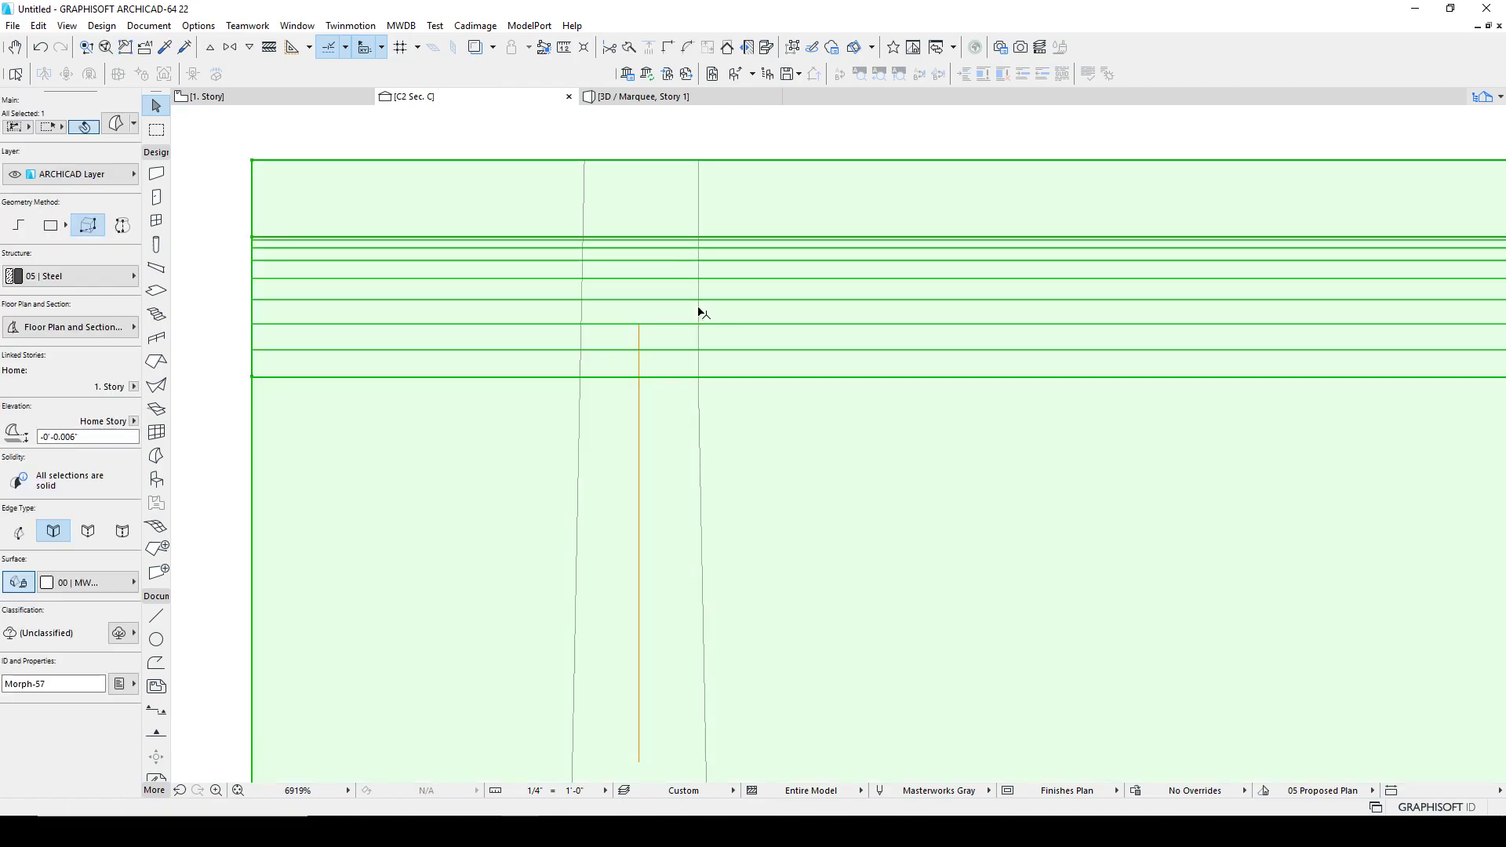
pyautogui.click(699, 309)
pyautogui.click(698, 377)
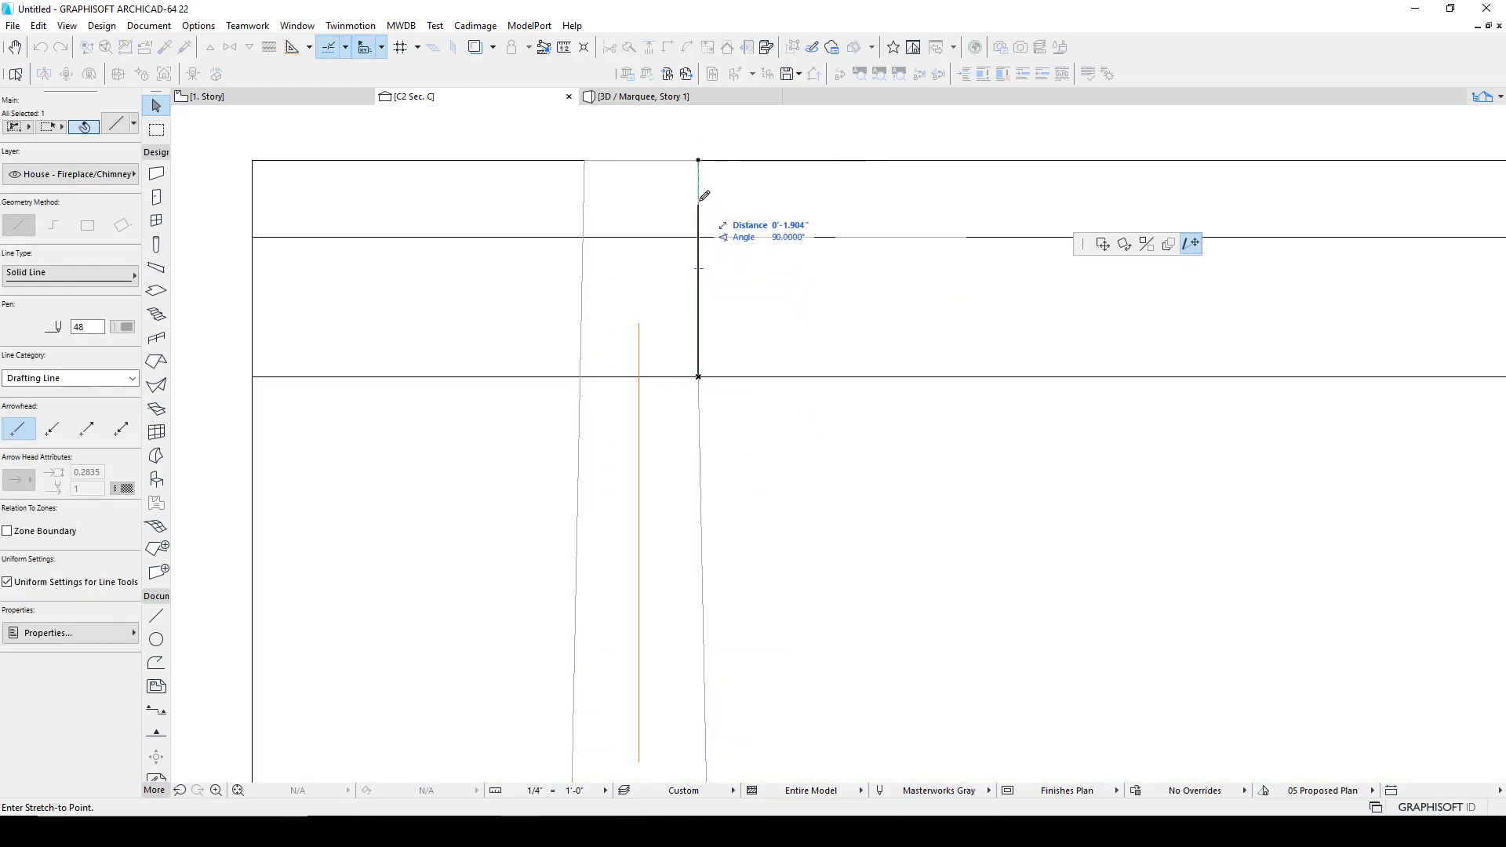
pyautogui.click(694, 160)
pyautogui.press('Escape')
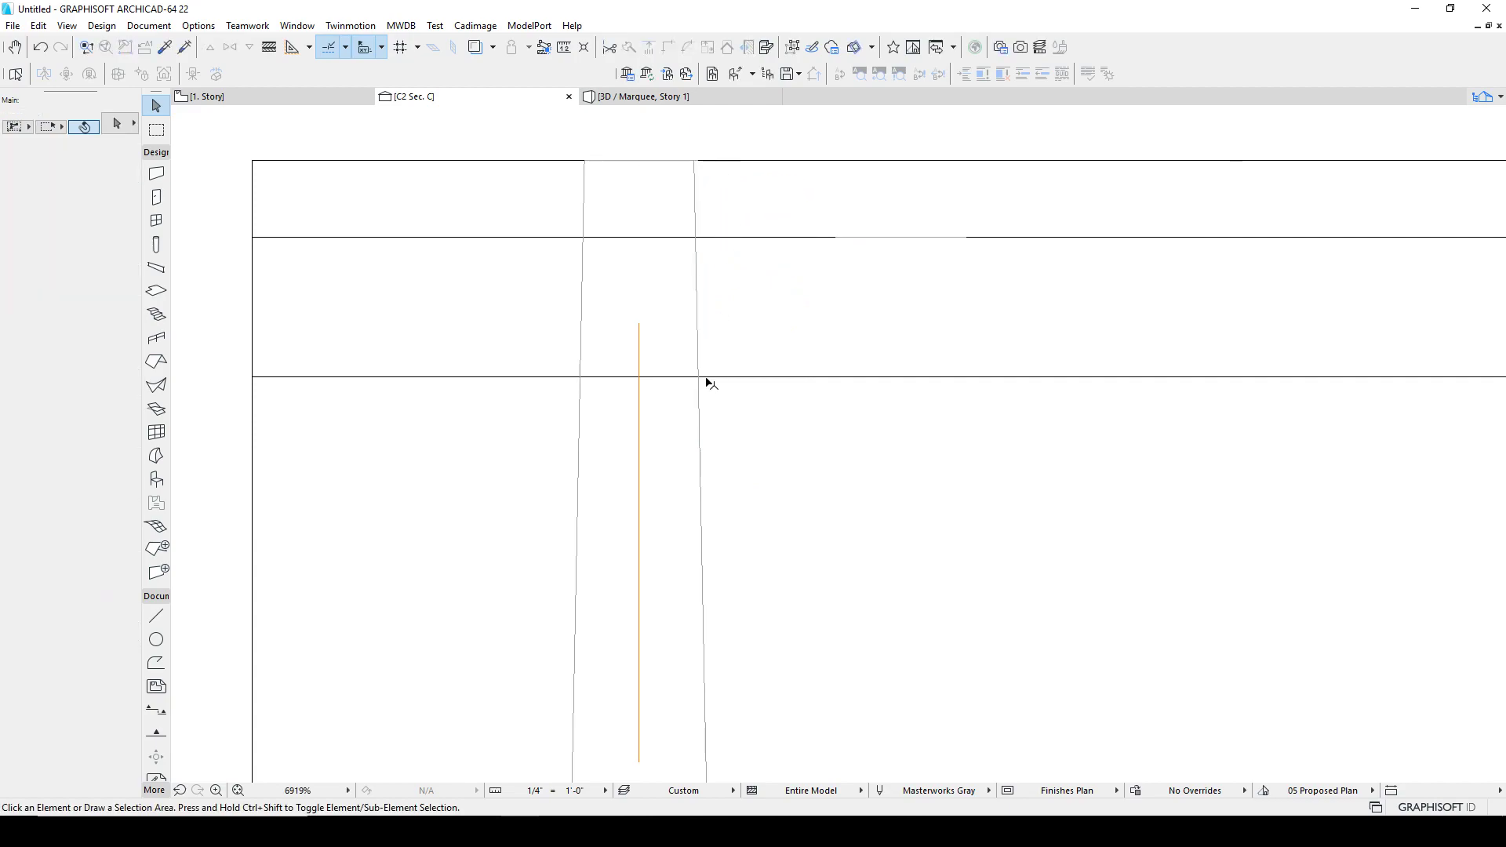
# Step: Select the leg's two vertical lines and the top segment between them to check the traced outline
pyautogui.click(584, 163)
pyautogui.press('Escape')
pyautogui.click(585, 161)
pyautogui.keyDown('shift'); pyautogui.click(609, 163); pyautogui.keyUp('shift')
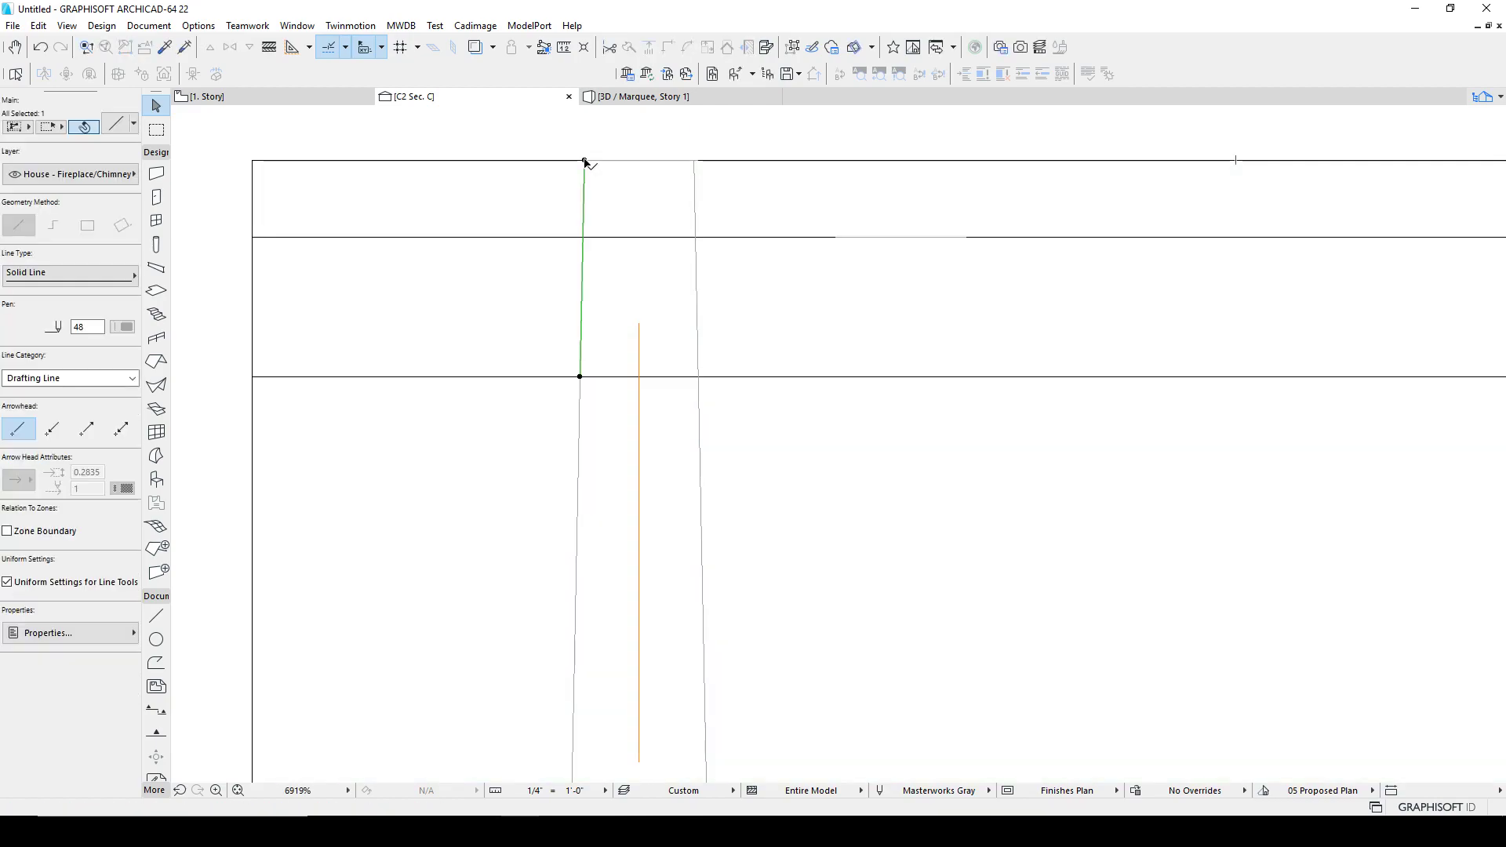
pyautogui.keyDown('shift'); pyautogui.click(695, 183); pyautogui.keyUp('shift')
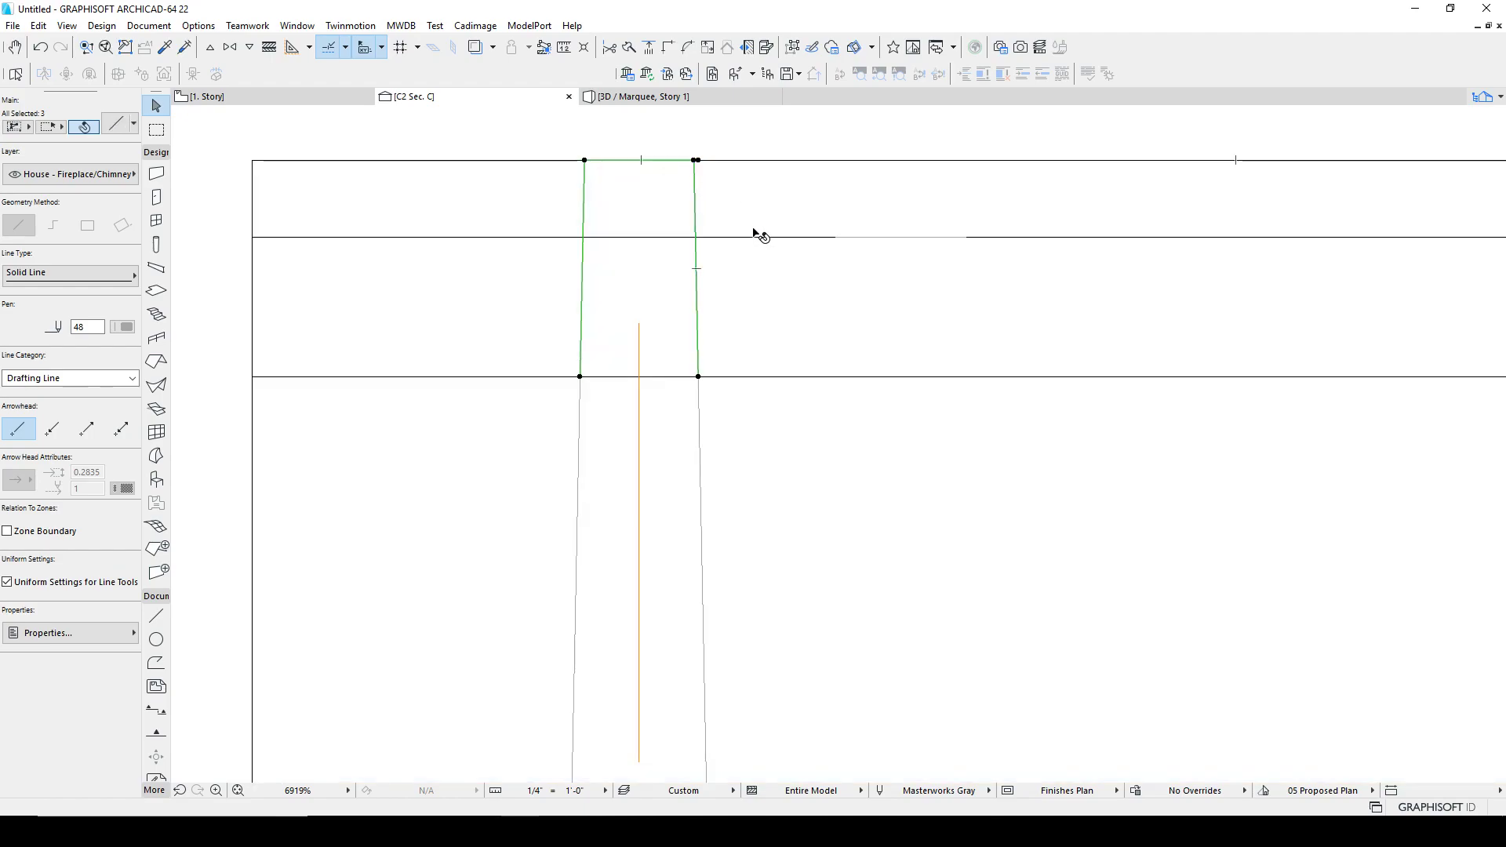
pyautogui.press('Escape')
# Step: Extrude the leg's traced side-profile morph perpendicularly about 4'-1.563" in the 3D view
pyautogui.scroll(-8, 706, 361)
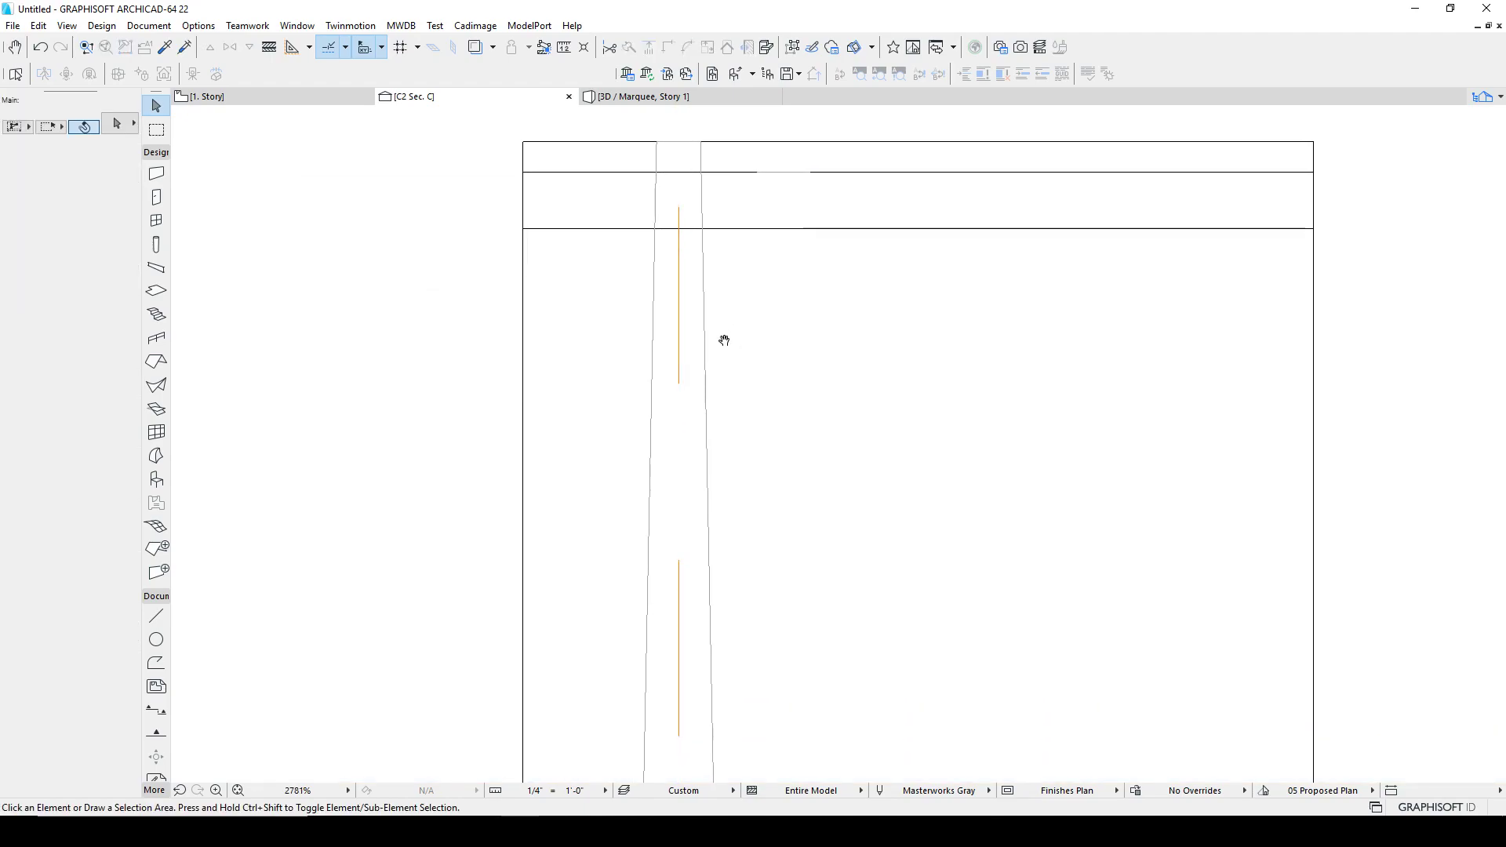
pyautogui.moveTo(697, 482); pyautogui.dragTo(626, 405, button='middle')
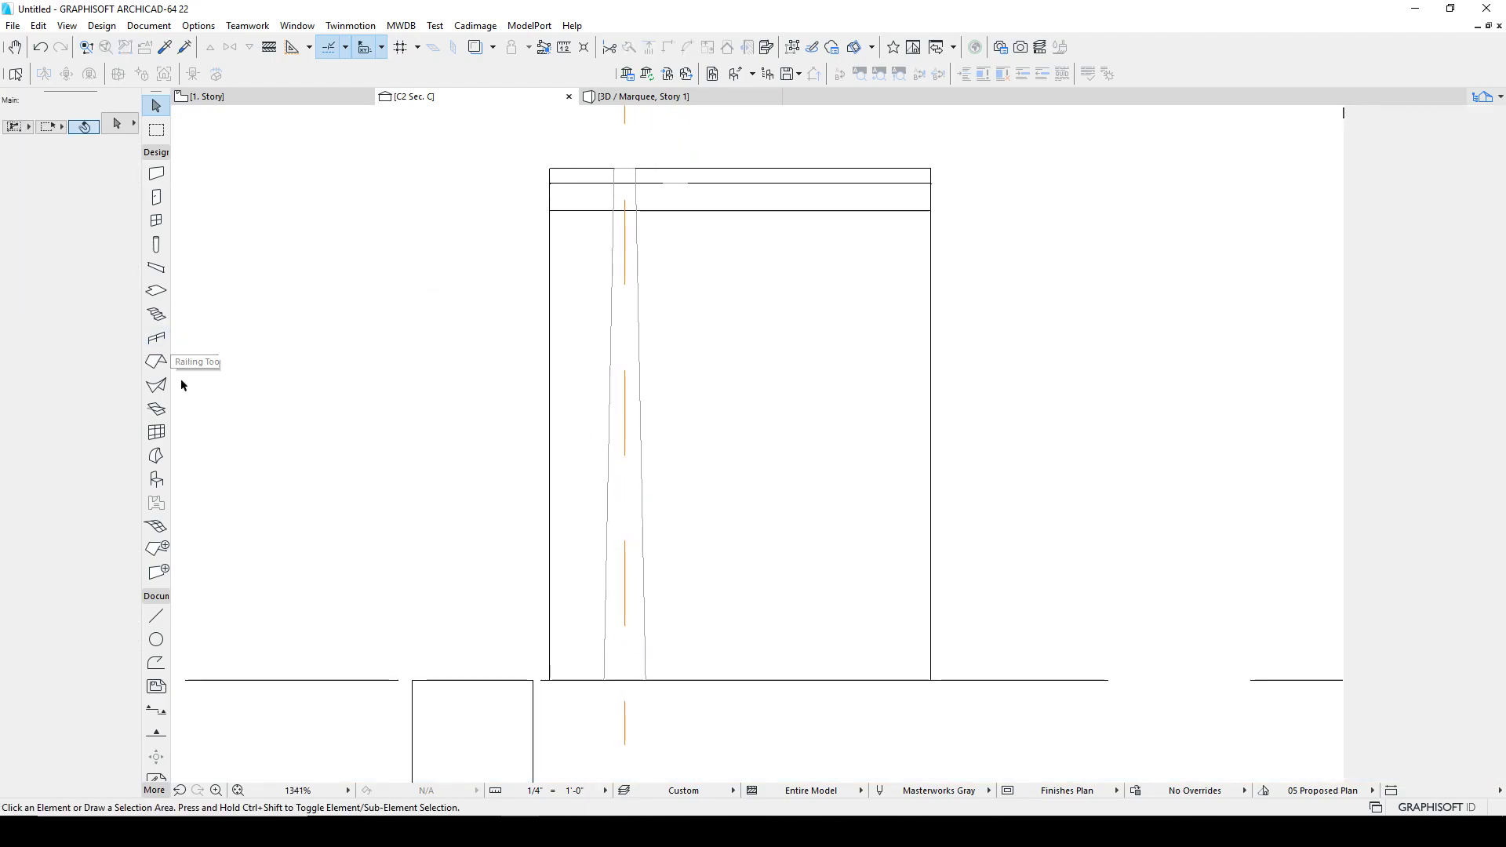
pyautogui.click(156, 463)
pyautogui.click(611, 366)
pyautogui.click(668, 102)
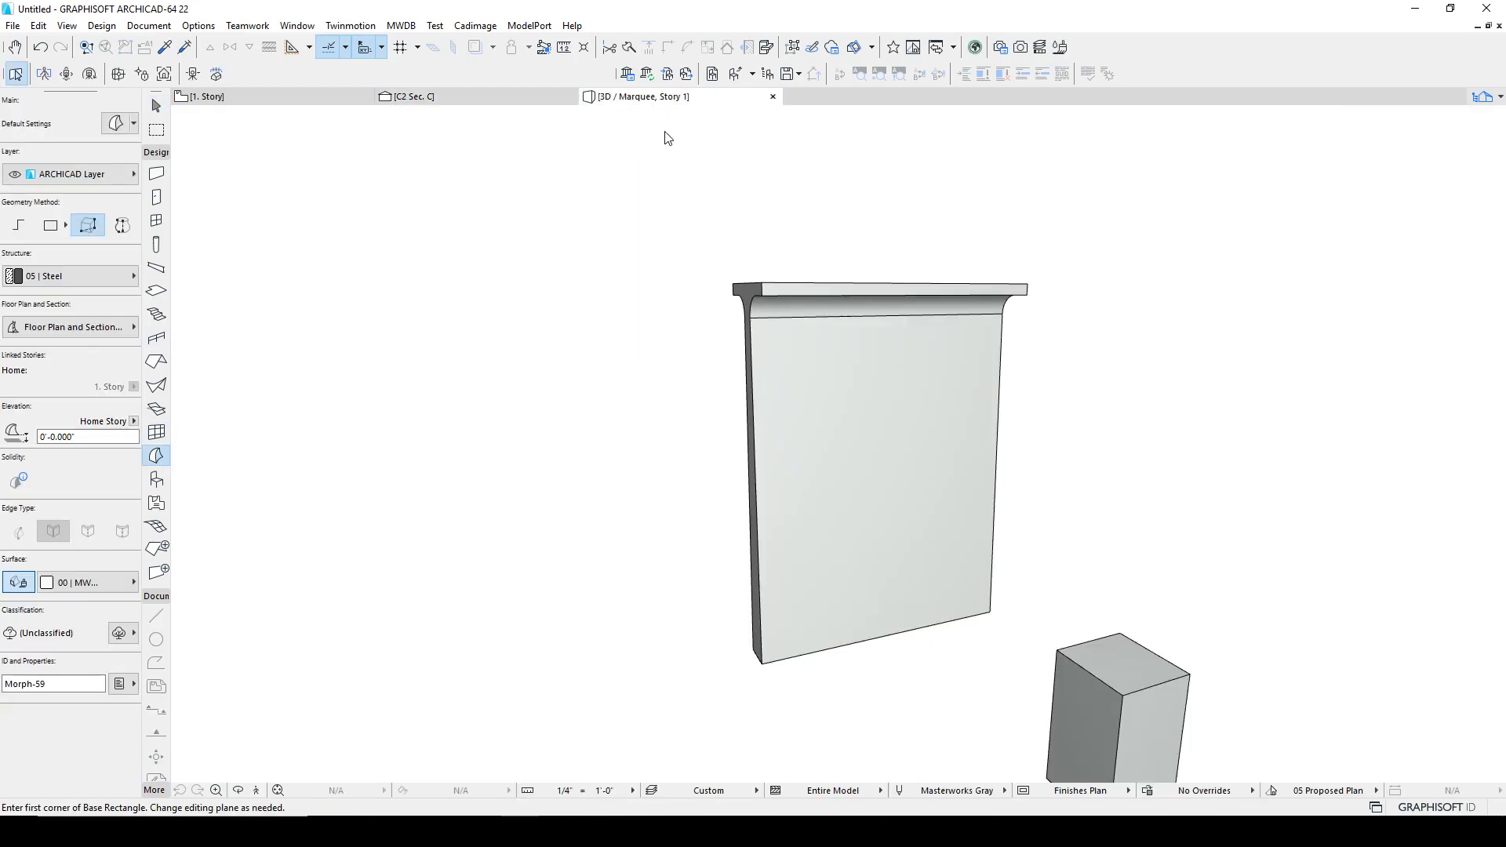
pyautogui.keyDown('shift'); pyautogui.moveTo(806, 402); pyautogui.dragTo(1179, 409, button='middle'); pyautogui.keyUp('shift')
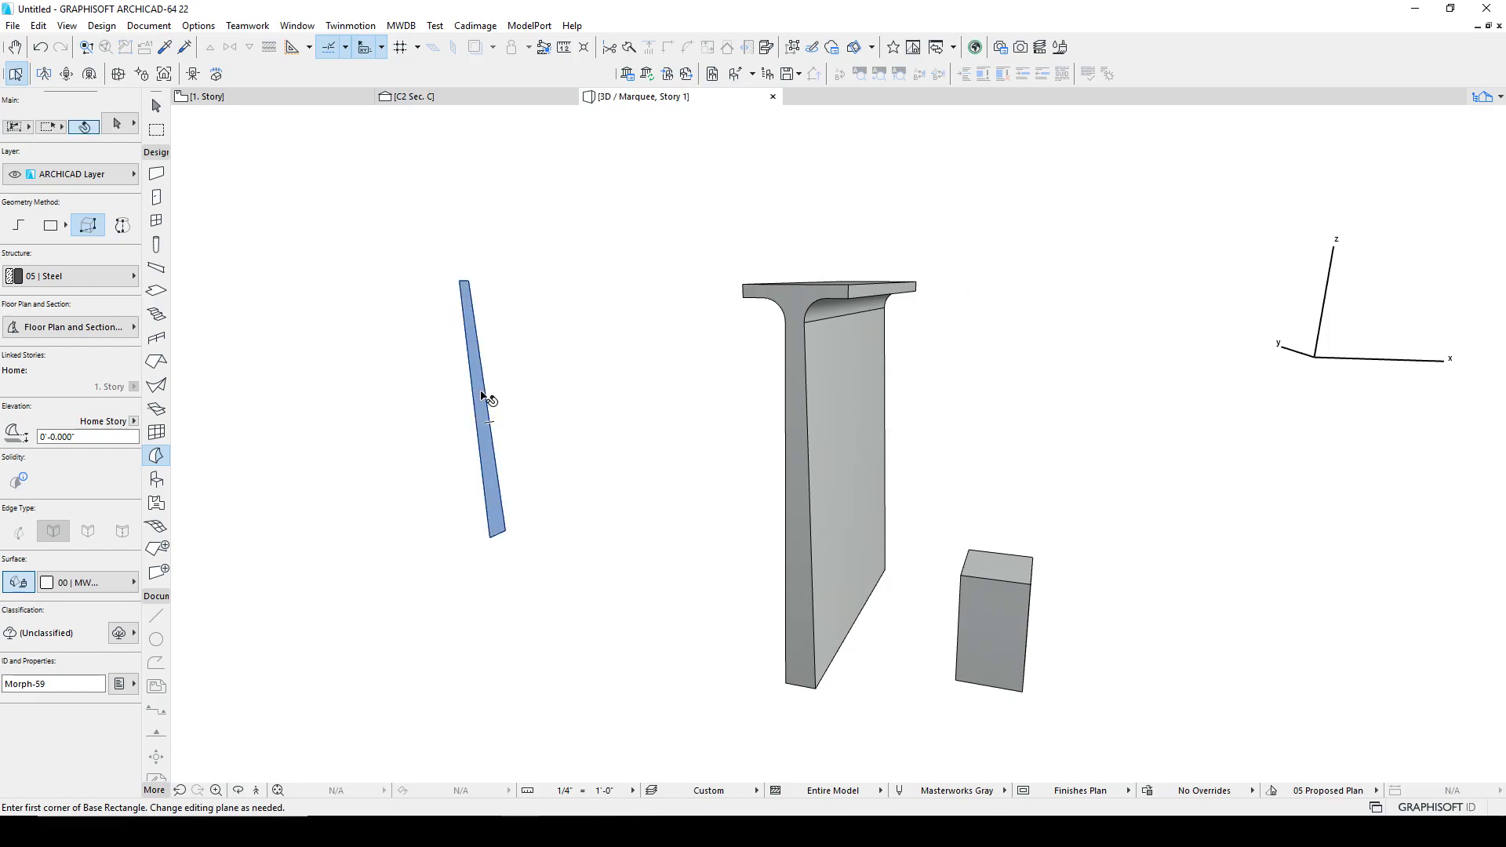
pyautogui.click(486, 390)
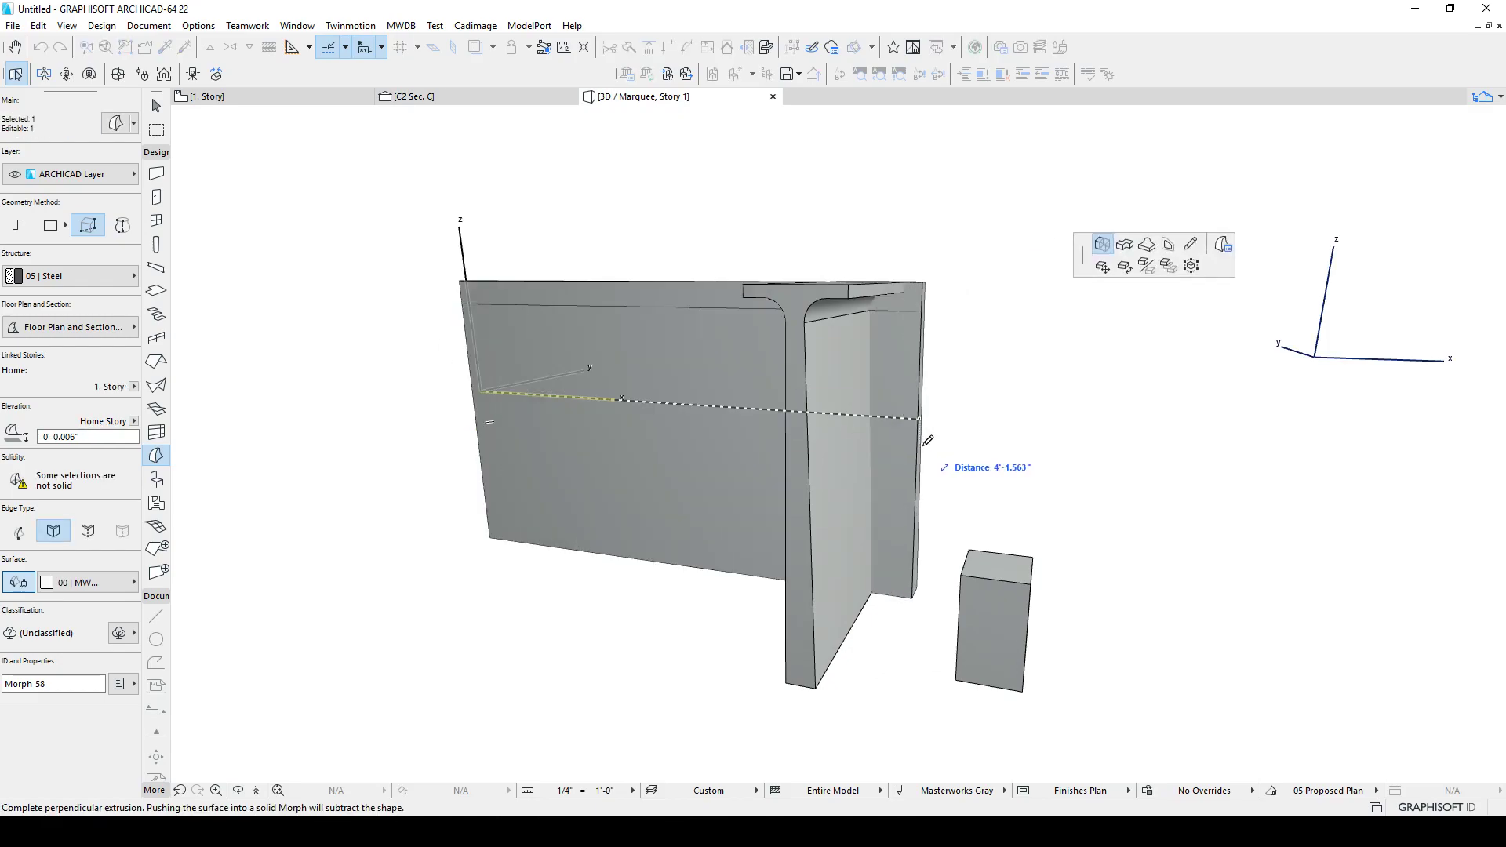
pyautogui.click(1000, 444)
# Step: Intersect the extruded side-profile morph with the leg's front-profile morph to form the tapered T-brace leg
pyautogui.keyDown('shift'); pyautogui.moveTo(1055, 444); pyautogui.dragTo(192, 441, button='middle'); pyautogui.keyUp('shift')
pyautogui.click(520, 265)
pyautogui.keyDown('shift'); pyautogui.moveTo(663, 288); pyautogui.dragTo(470, 309, button='middle'); pyautogui.keyUp('shift')
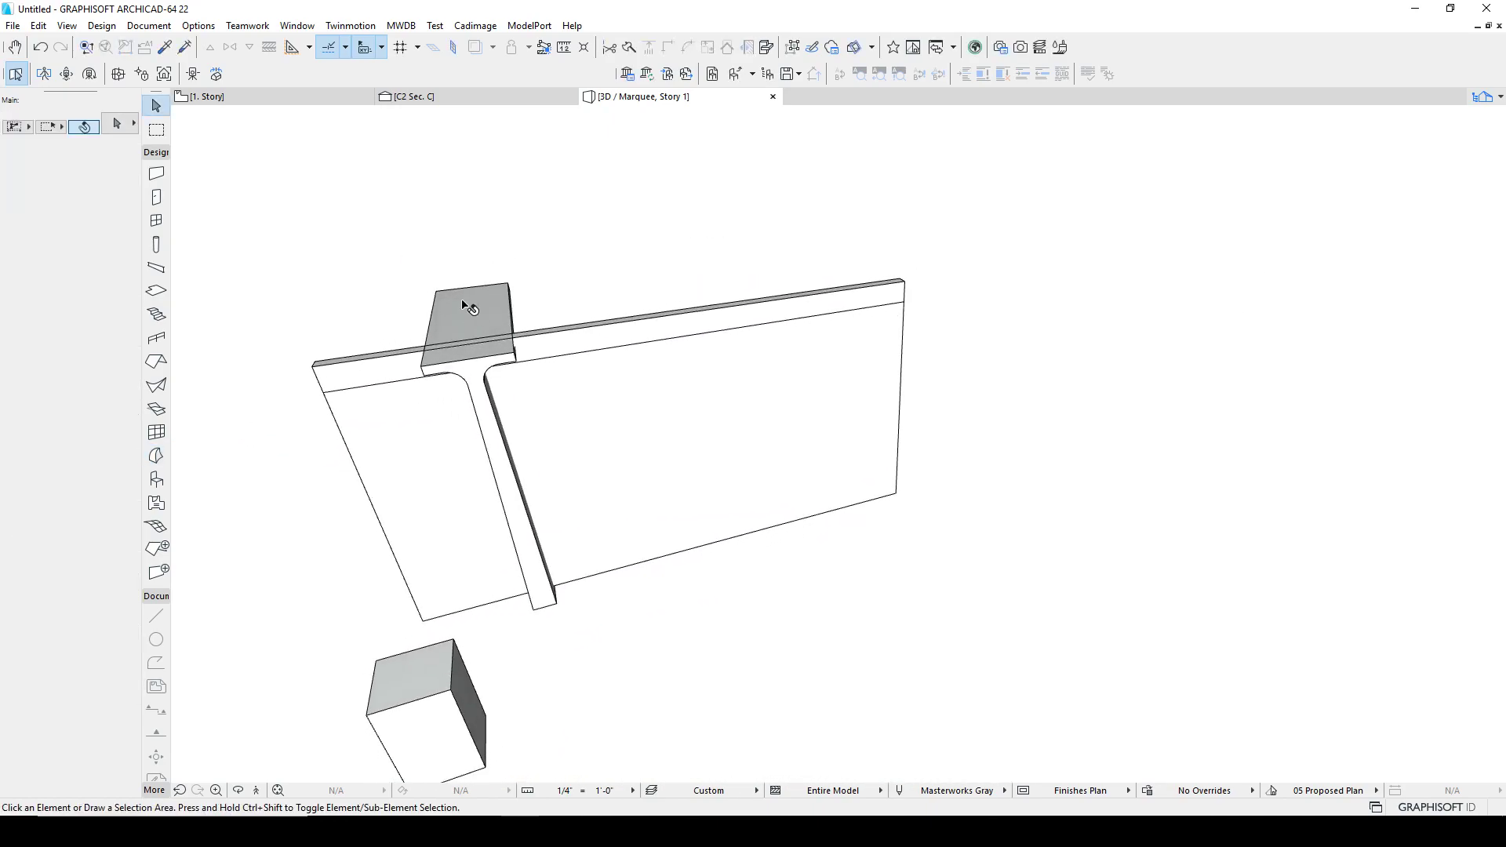
pyautogui.click(470, 309)
pyautogui.keyDown('shift'); pyautogui.click(588, 346); pyautogui.keyUp('shift')
pyautogui.rightClick(596, 261)
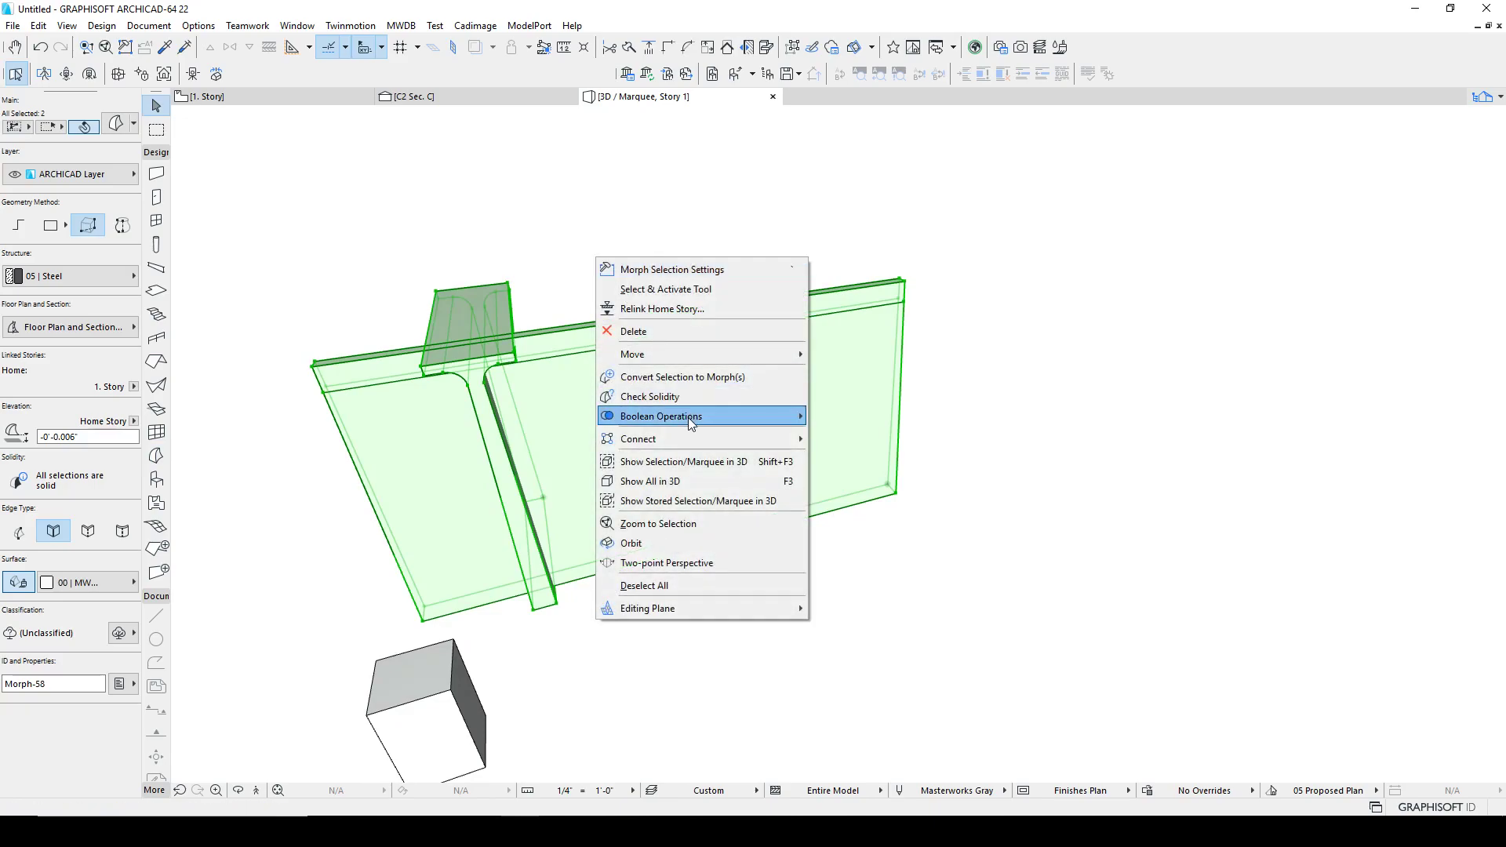
pyautogui.moveTo(660, 419)
pyautogui.click(841, 438)
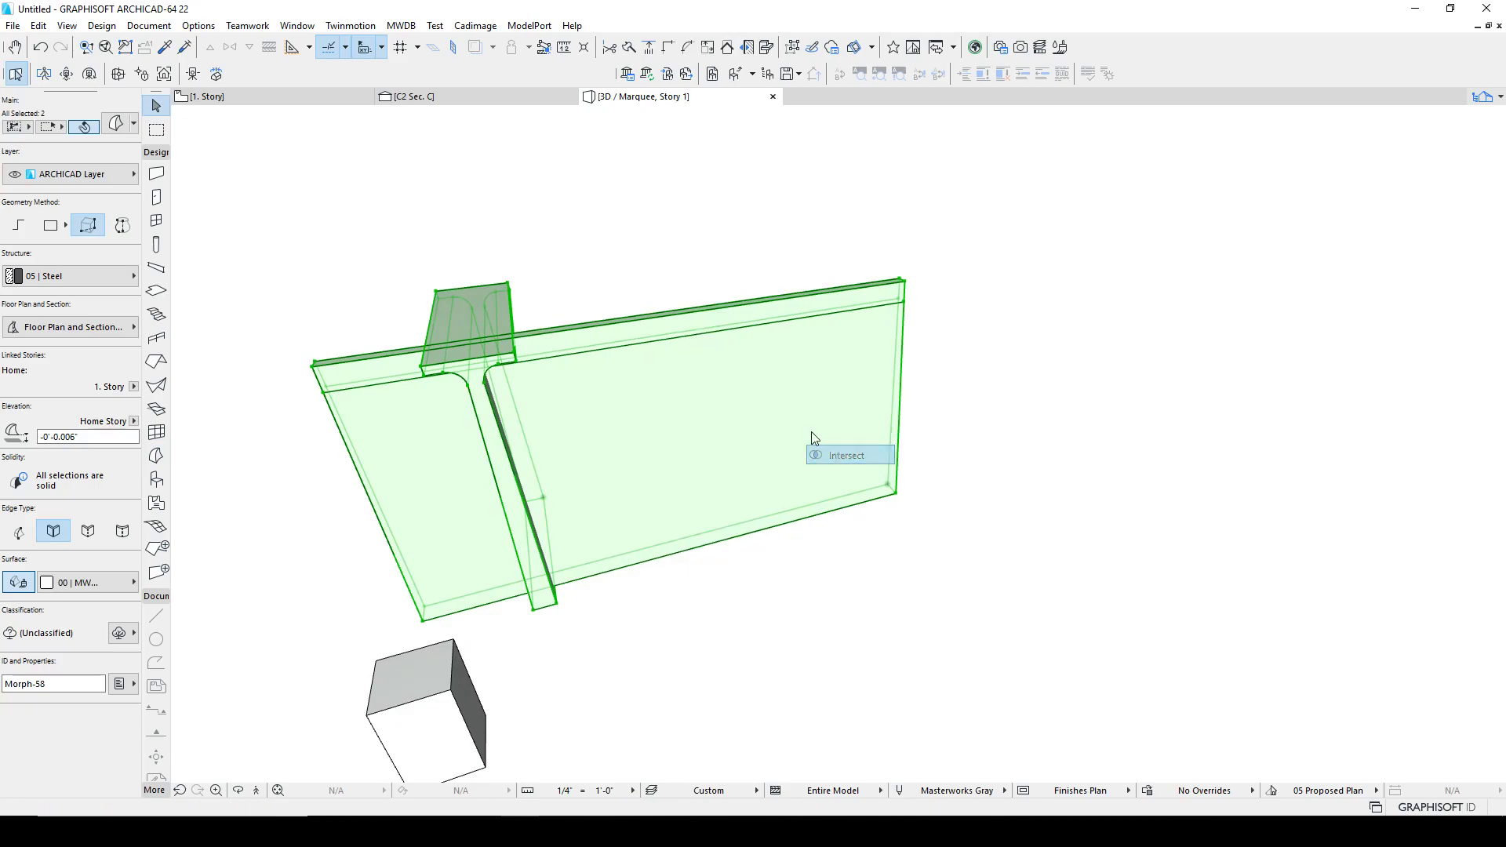
pyautogui.keyDown('shift'); pyautogui.moveTo(532, 367); pyautogui.dragTo(215, 343, button='middle'); pyautogui.keyUp('shift')
pyautogui.keyDown('shift'); pyautogui.moveTo(550, 450); pyautogui.dragTo(675, 338, button='middle'); pyautogui.keyUp('shift')
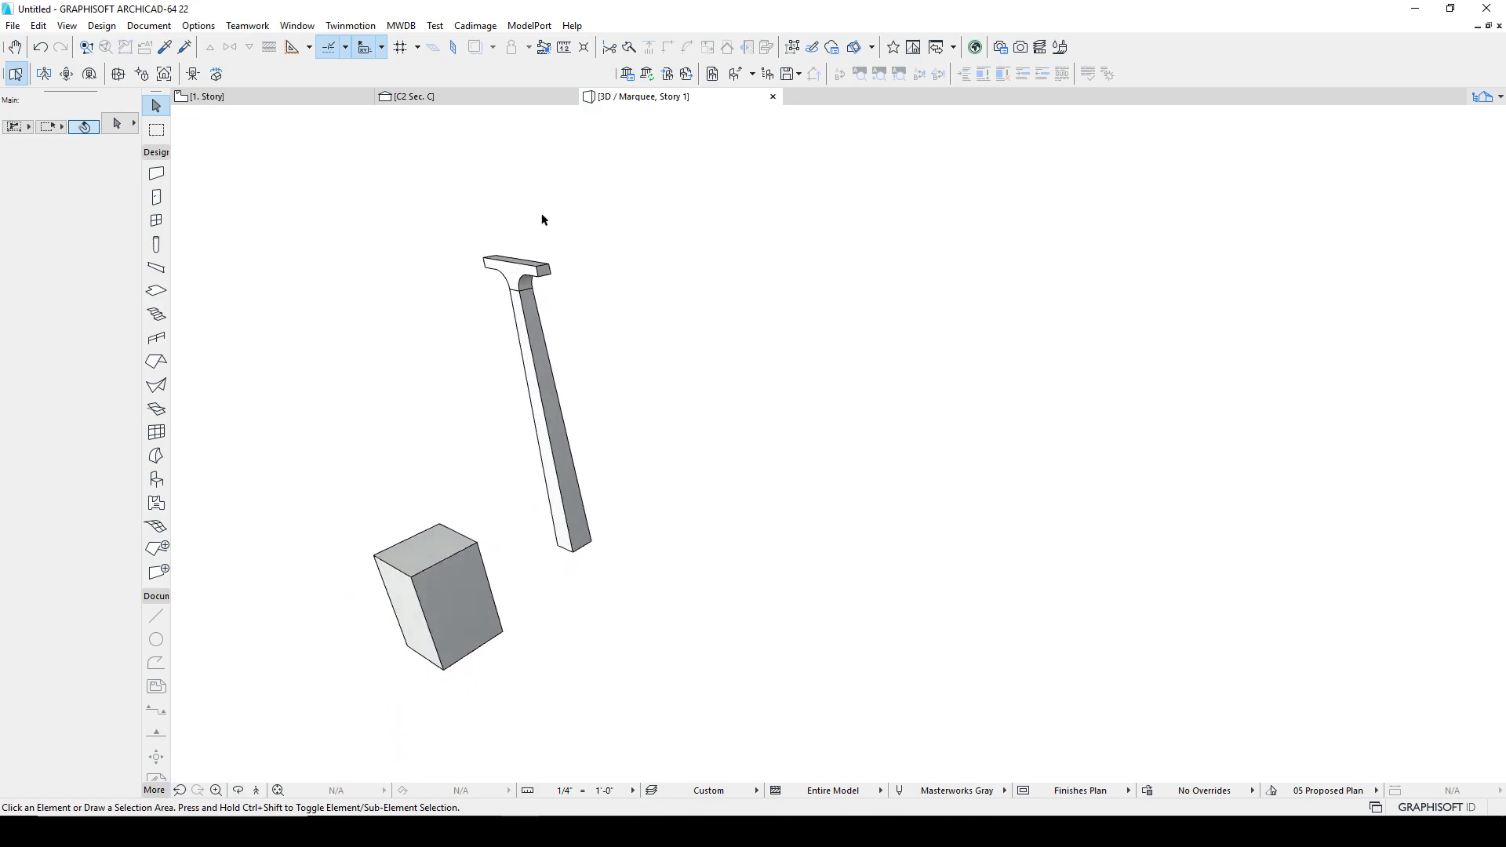
pyautogui.scroll(-6, 716, 439)
pyautogui.moveTo(720, 439); pyautogui.dragTo(658, 451, button='middle')
pyautogui.scroll(-3, 644, 453)
pyautogui.scroll(8, 637, 446)
pyautogui.scroll(-3, 682, 454)
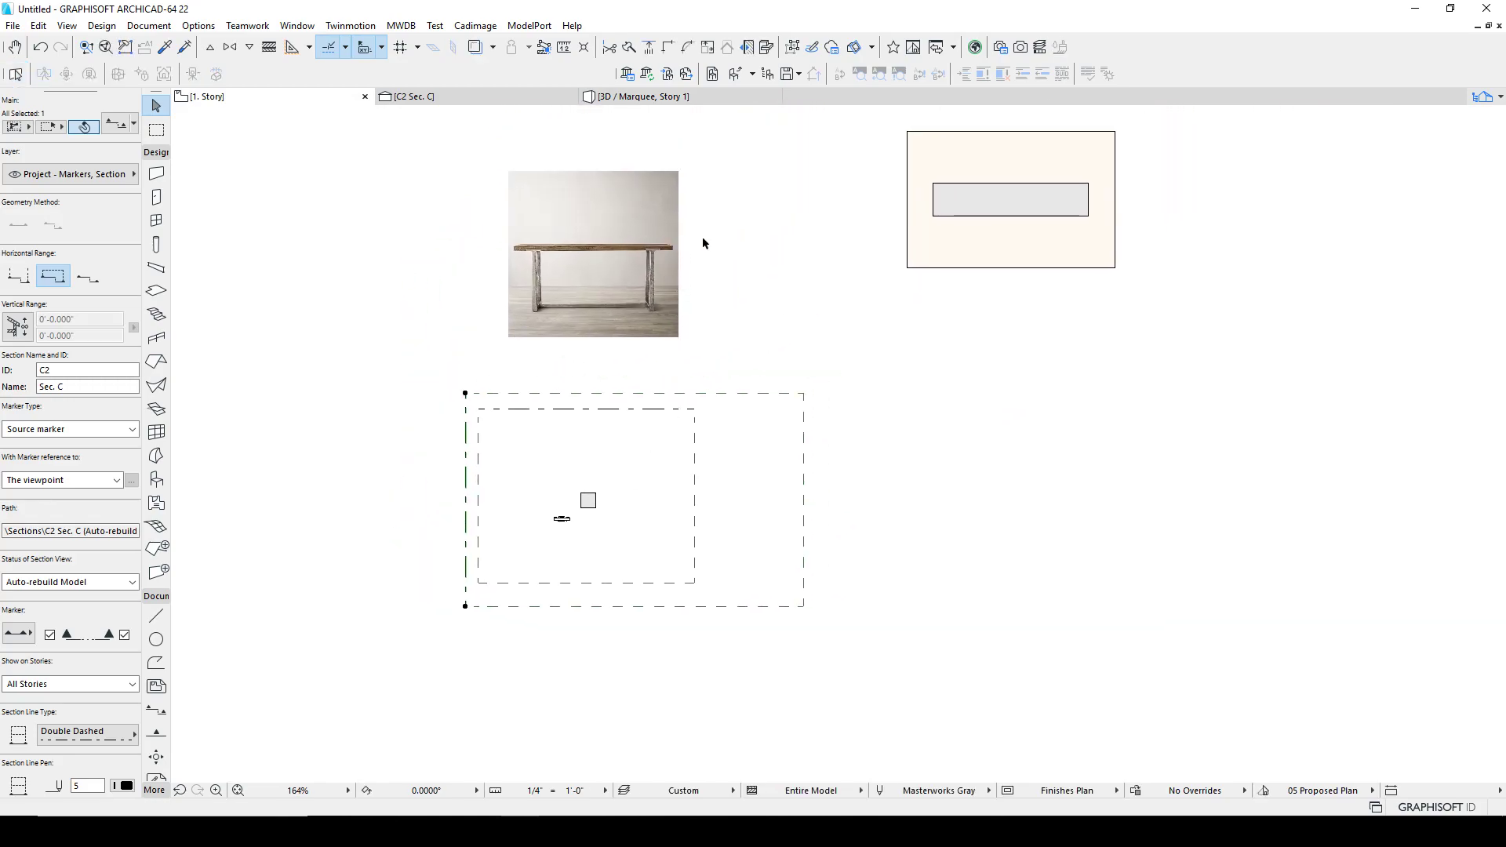
pyautogui.keyDown('shift'); pyautogui.click(933, 196); pyautogui.keyUp('shift')
pyautogui.keyDown('shift'); pyautogui.click(933, 198); pyautogui.keyUp('shift')
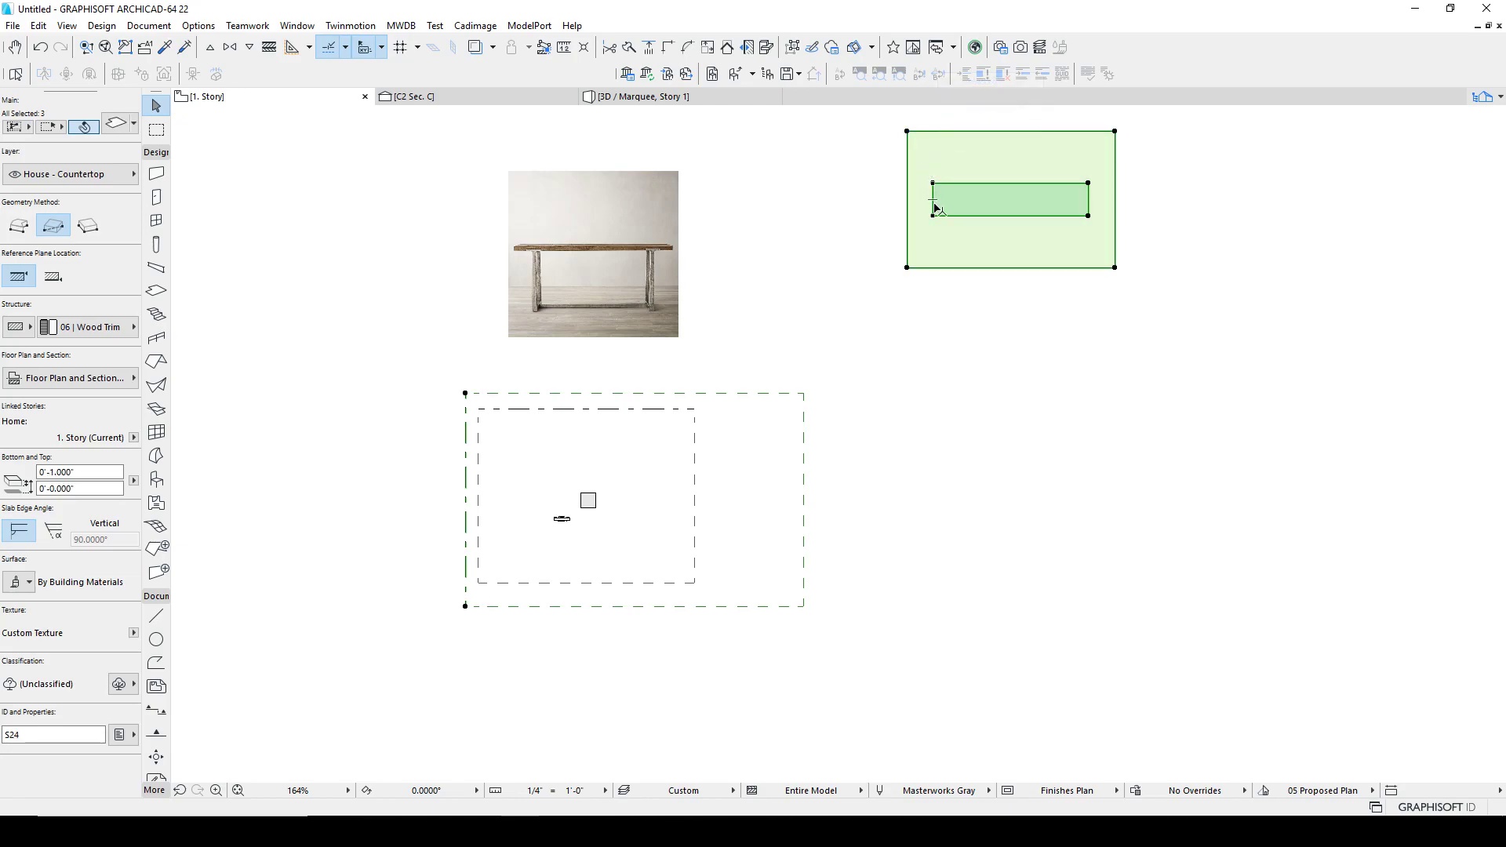
pyautogui.hotkey('ctrl', 'e')
pyautogui.click(933, 200)
pyautogui.click(1014, 200)
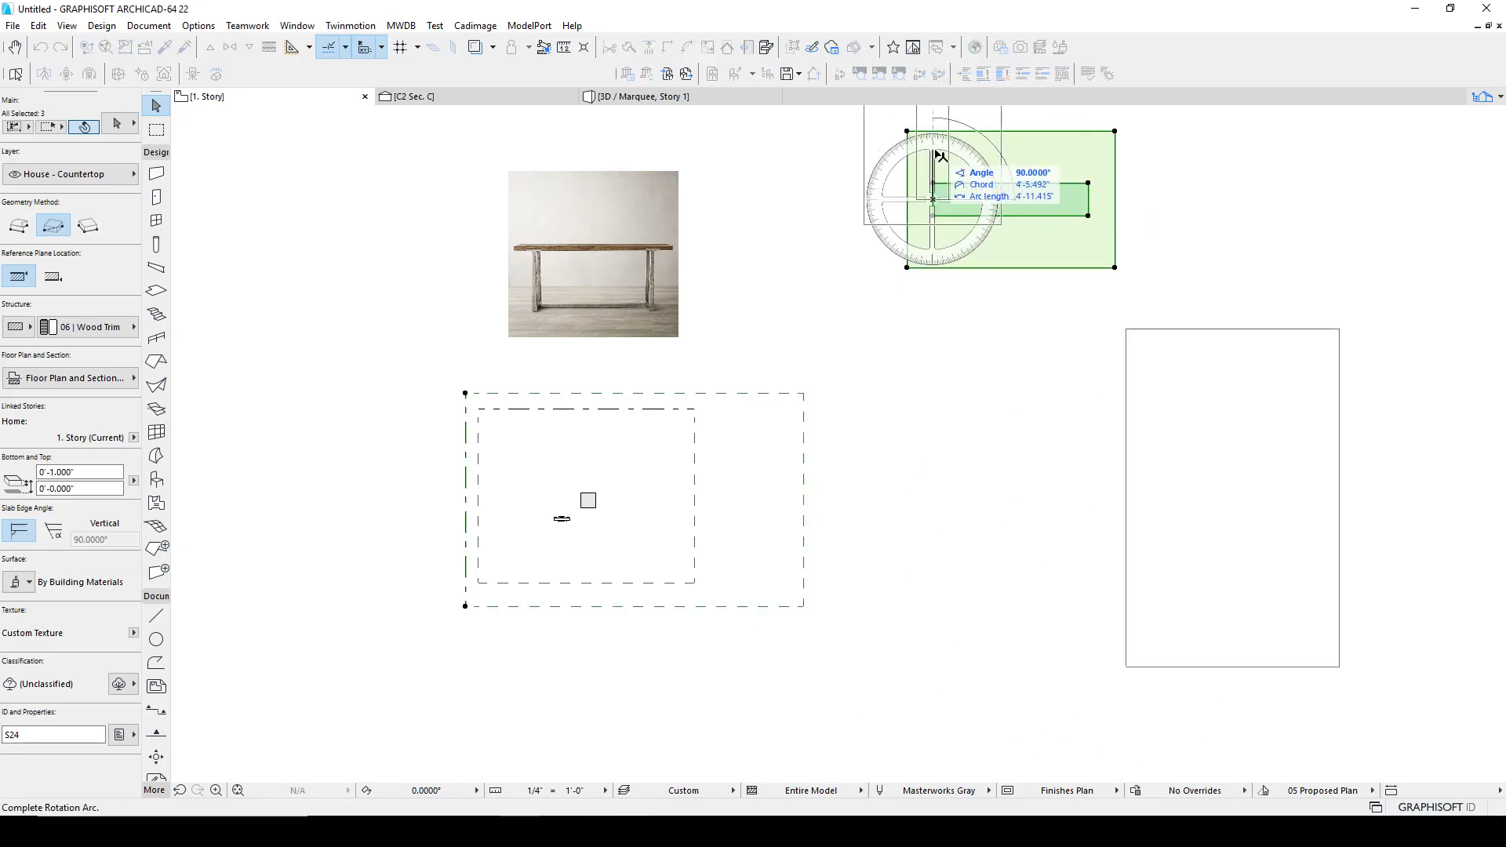
pyautogui.press('Escape')
# Step: Rotate the tabletop slab and its inner outline 90 degrees on the floor plan
pyautogui.click(983, 300)
pyautogui.moveTo(899, 302); pyautogui.dragTo(967, 212)
pyautogui.hotkey('ctrl', 'e')
pyautogui.click(950, 206)
pyautogui.click(1090, 205)
pyautogui.click(952, 149)
# Step: Move the rotated tabletop slab to a new position on the plan
pyautogui.hotkey('ctrl', 'd')
pyautogui.click(960, 223)
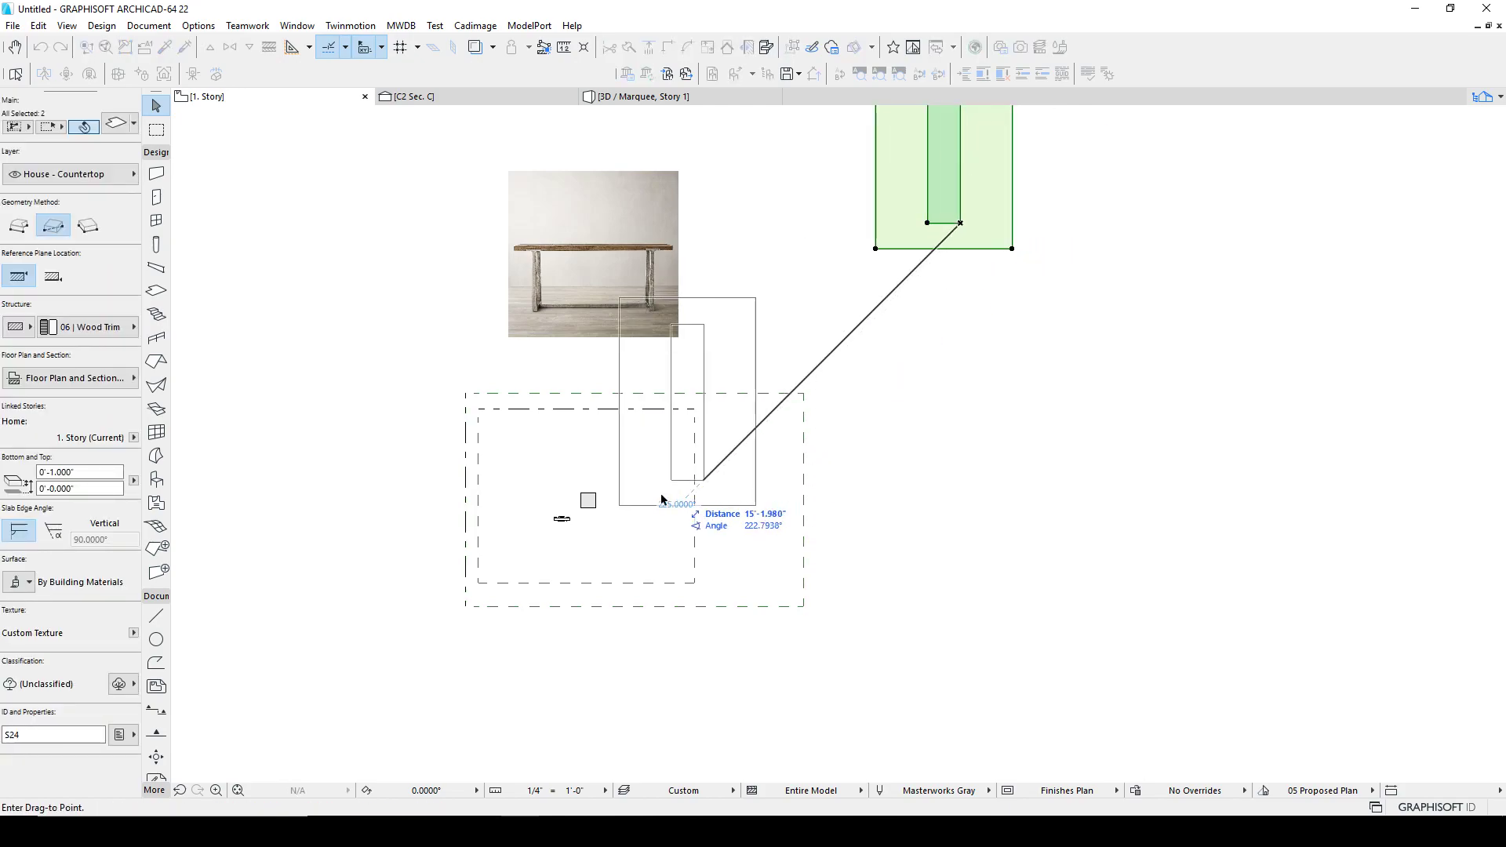
pyautogui.scroll(5, 557, 538)
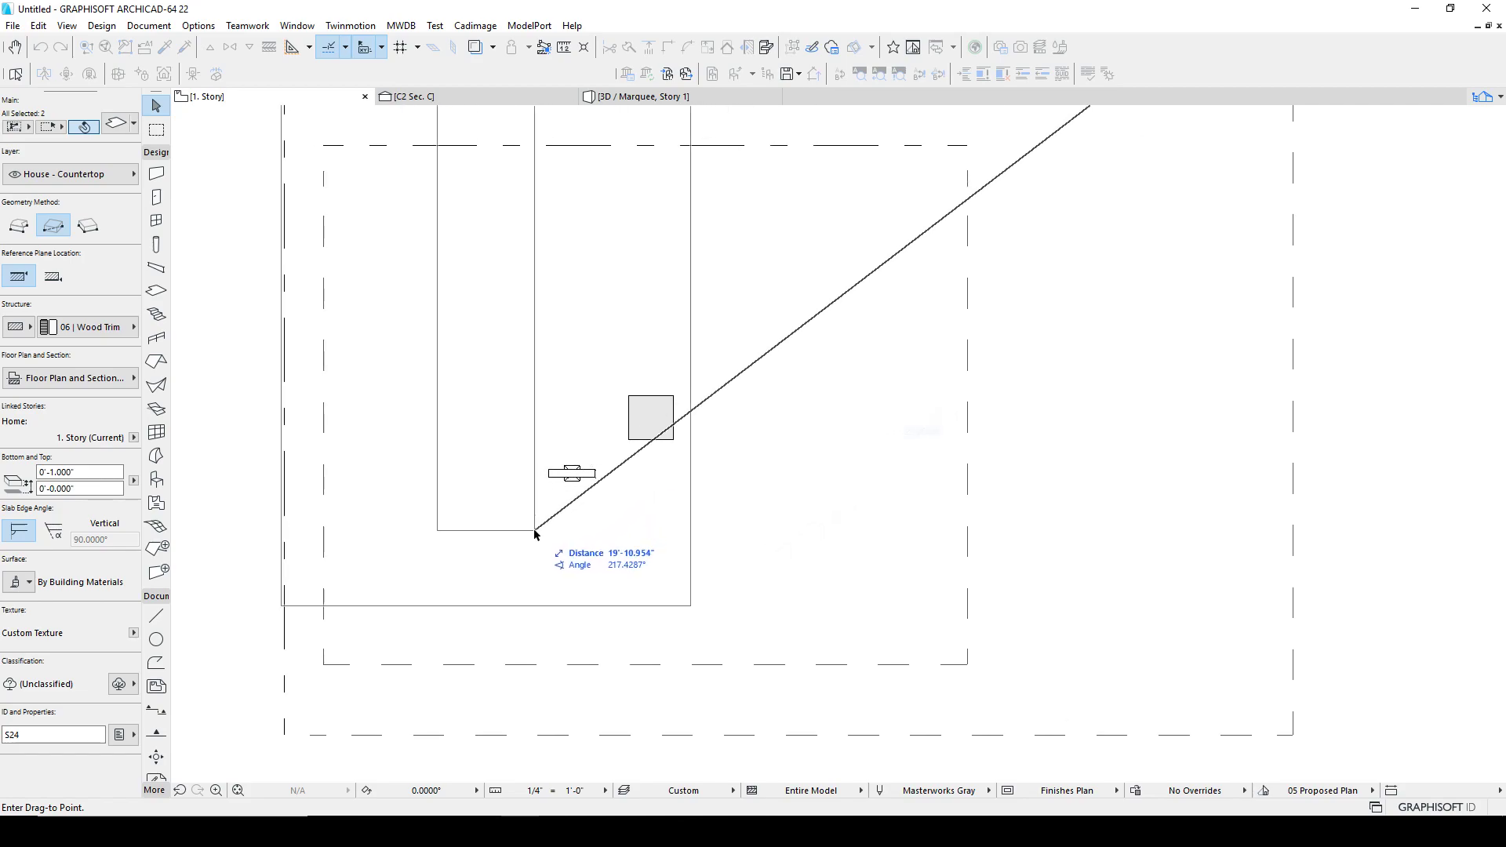
pyautogui.click(536, 530)
pyautogui.press('Escape')
# Step: Rotate the leg morph 90 degrees on the floor plan
pyautogui.click(575, 476)
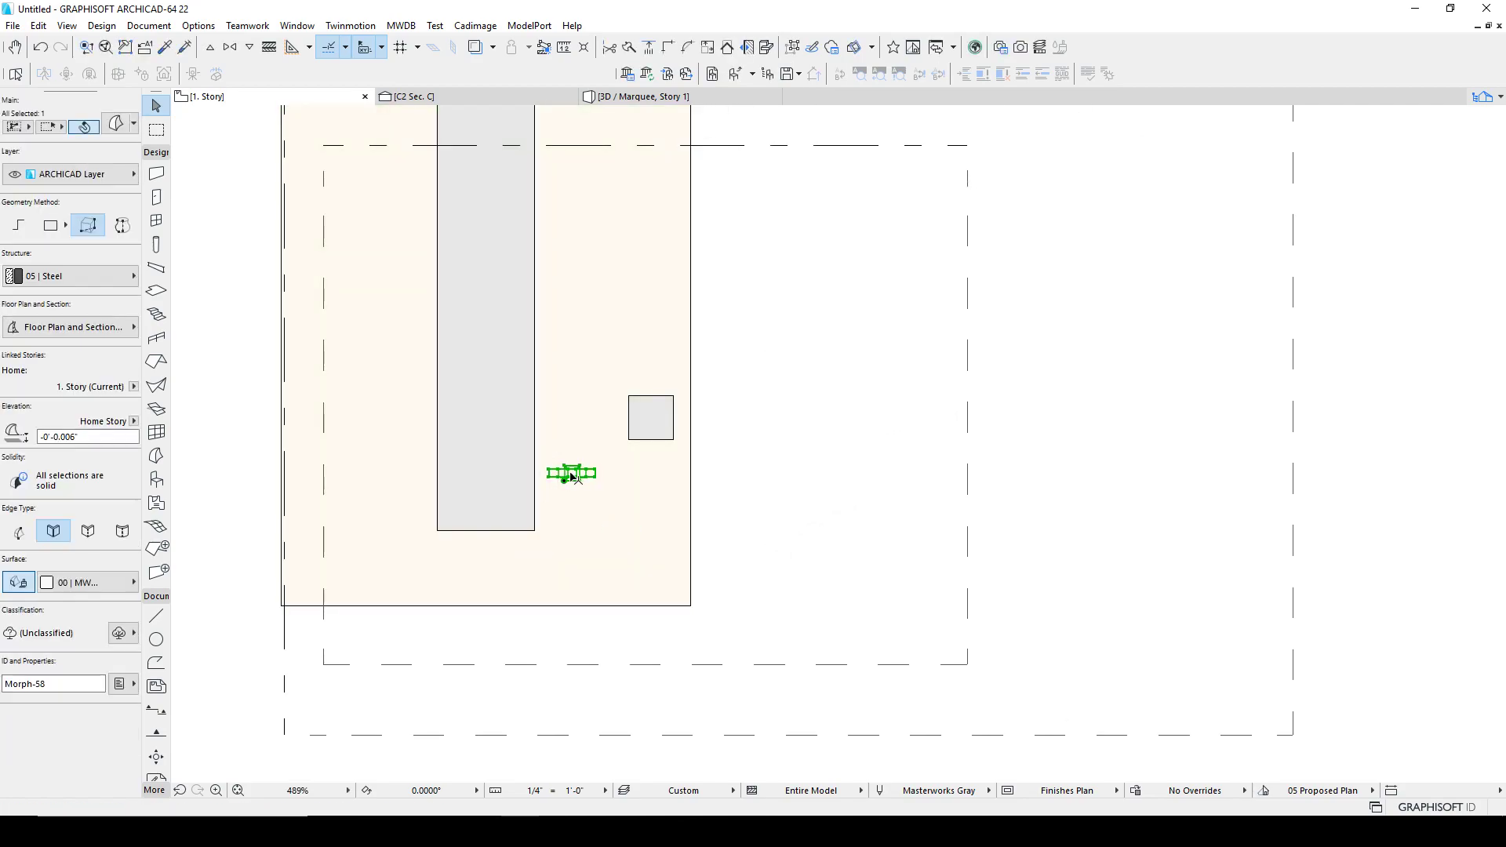
pyautogui.hotkey('ctrl', 'e')
pyautogui.click(576, 477)
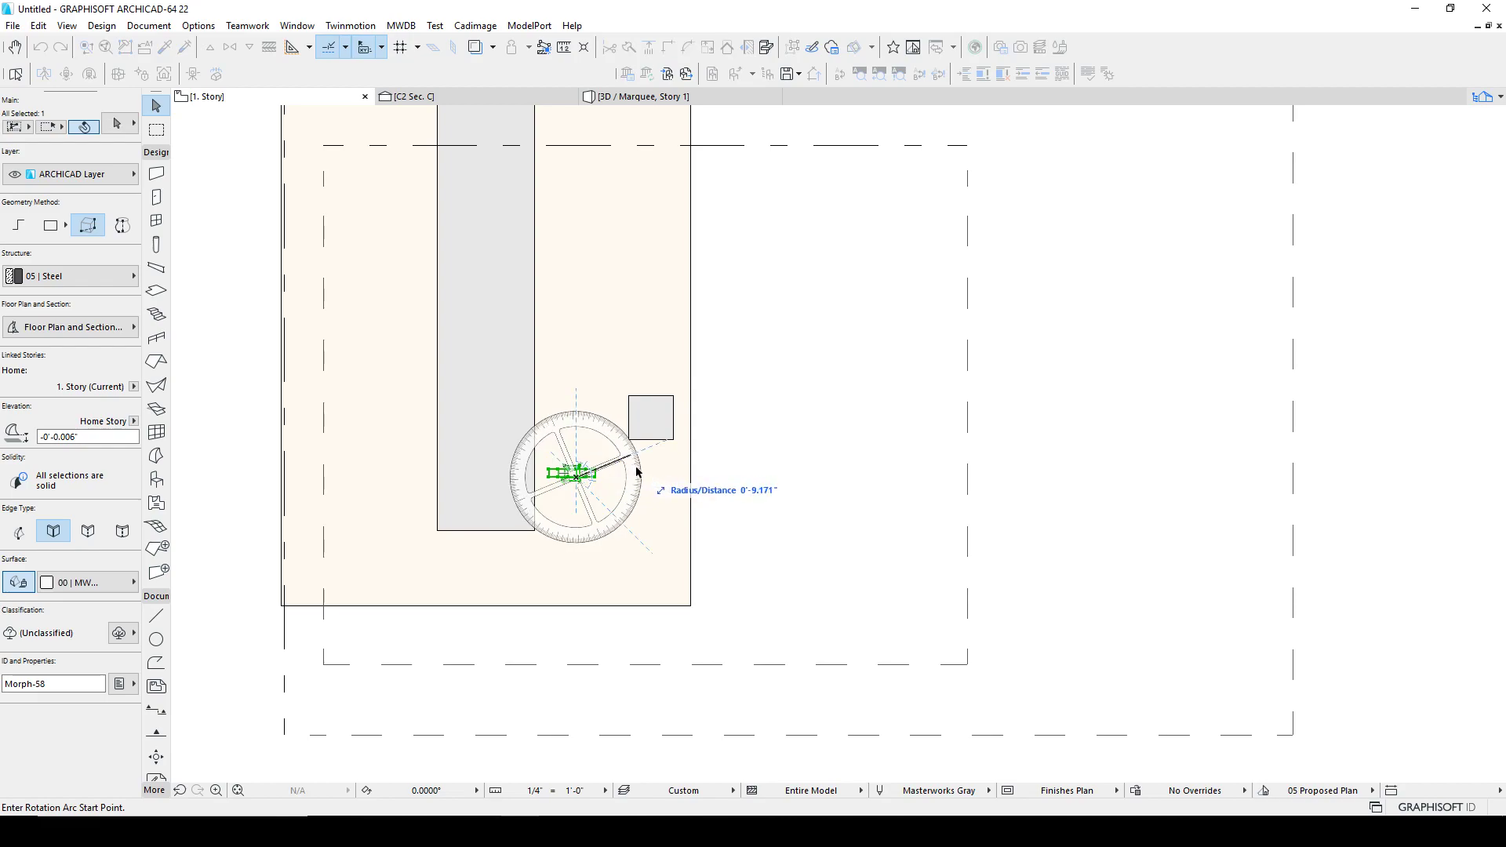
pyautogui.click(646, 488)
pyautogui.click(577, 375)
# Step: Move the leg morph against the edge of the tabletop's inner rectangle
pyautogui.scroll(4, 558, 466)
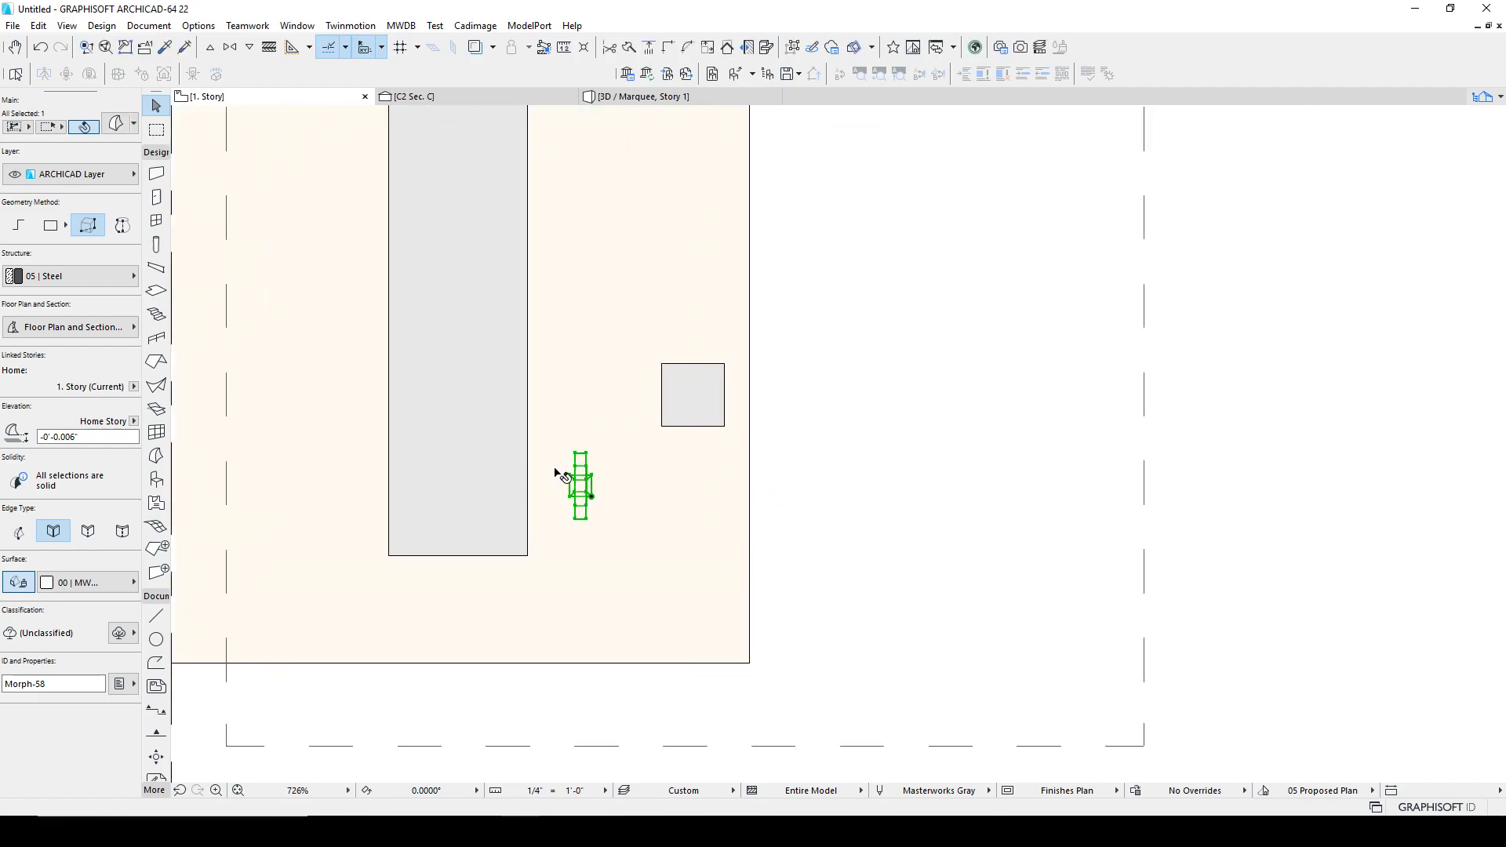
pyautogui.hotkey('ctrl', 'd')
pyautogui.click(613, 441)
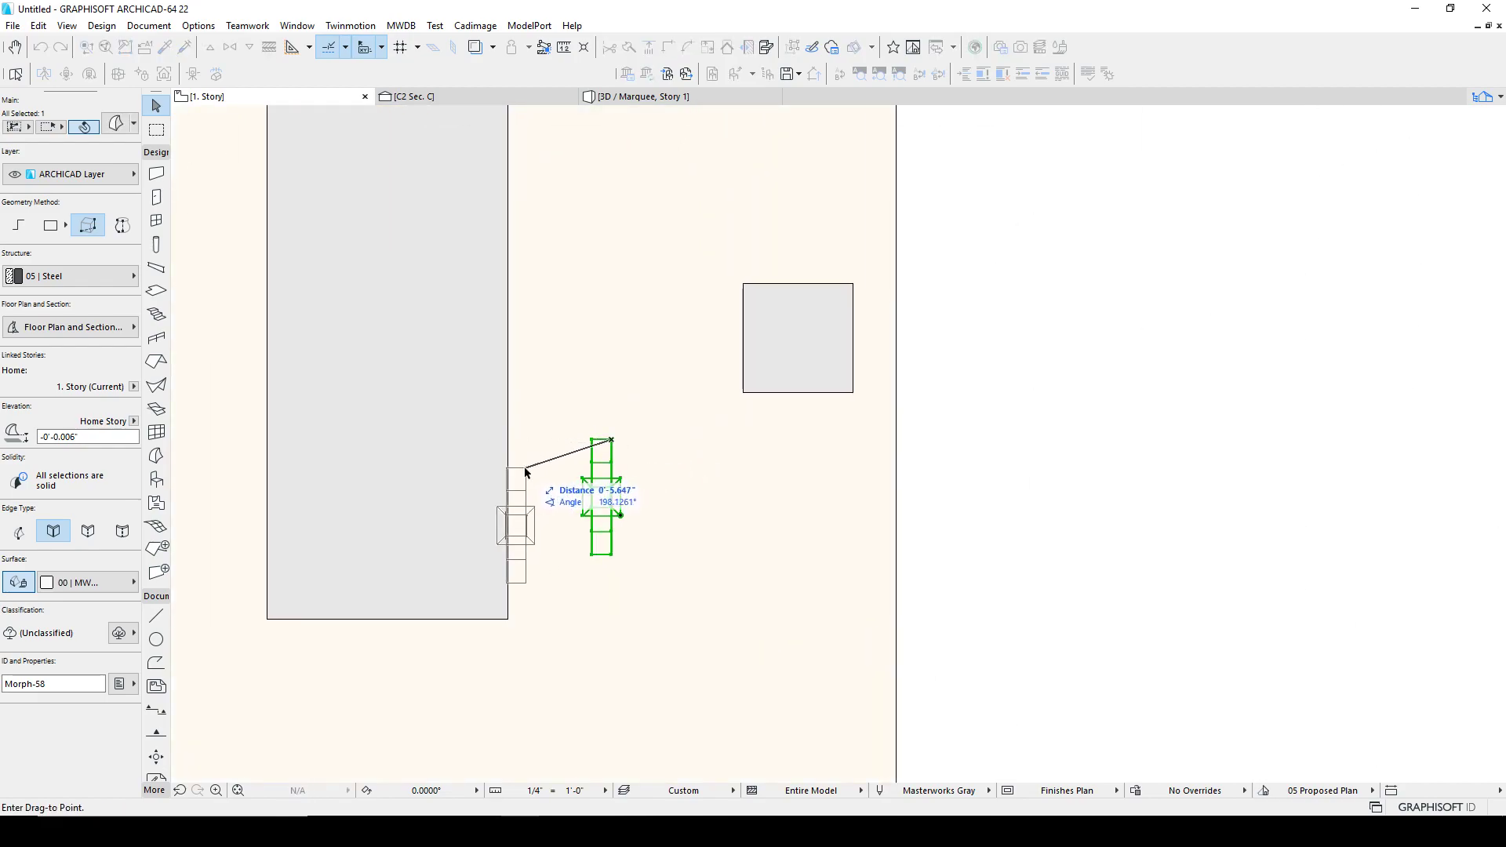
pyautogui.click(510, 465)
# Step: Rotate the tabletop together with the leg morph 90 degrees back to horizontal
pyautogui.scroll(-4, 571, 518)
pyautogui.scroll(-4, 603, 495)
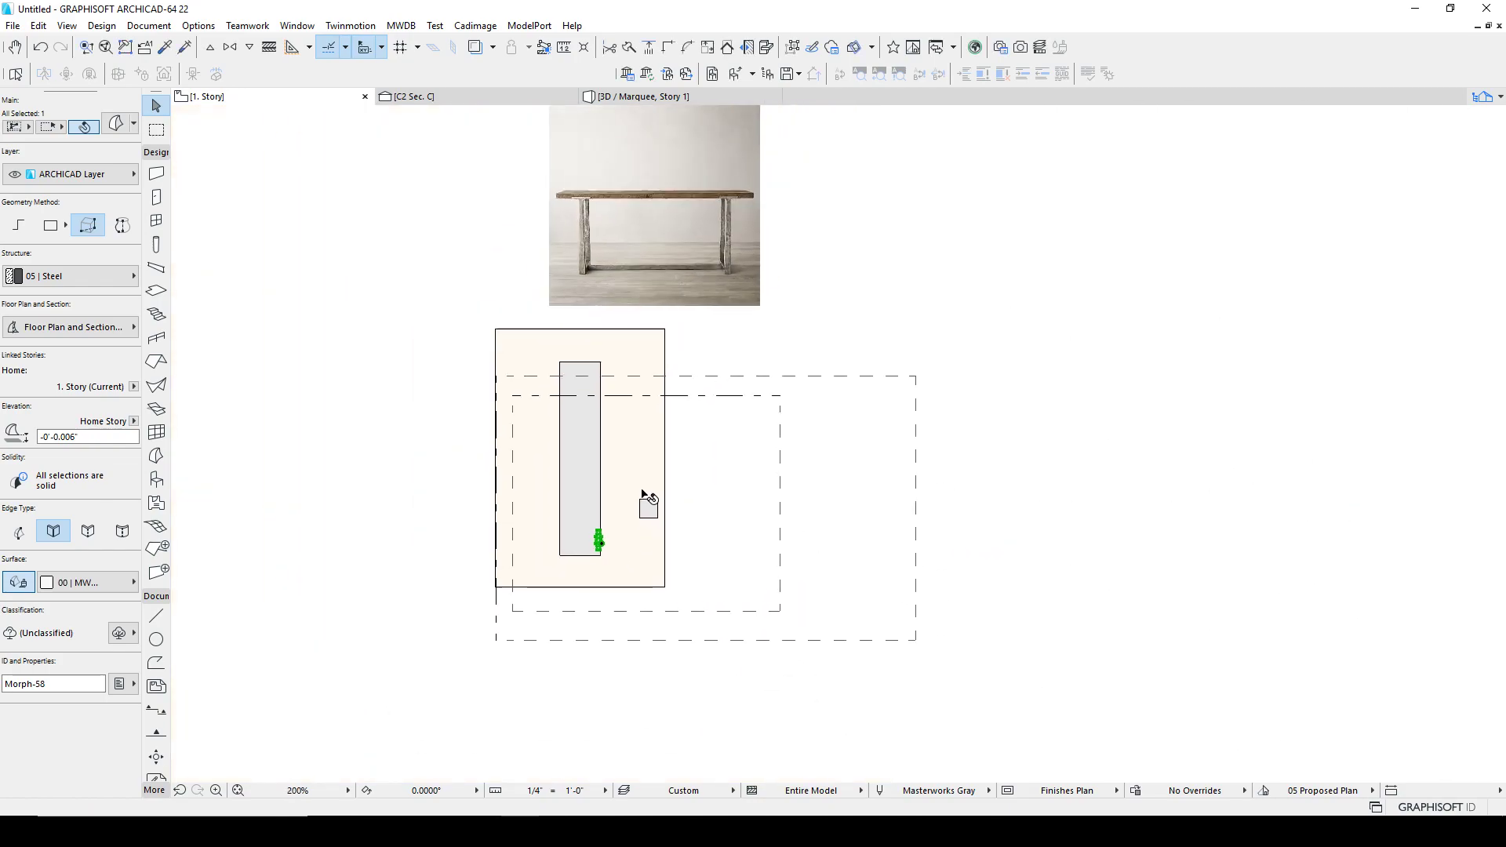
pyautogui.keyDown('shift'); pyautogui.click(604, 506); pyautogui.keyUp('shift')
pyautogui.keyDown('shift'); pyautogui.click(626, 455); pyautogui.keyUp('shift')
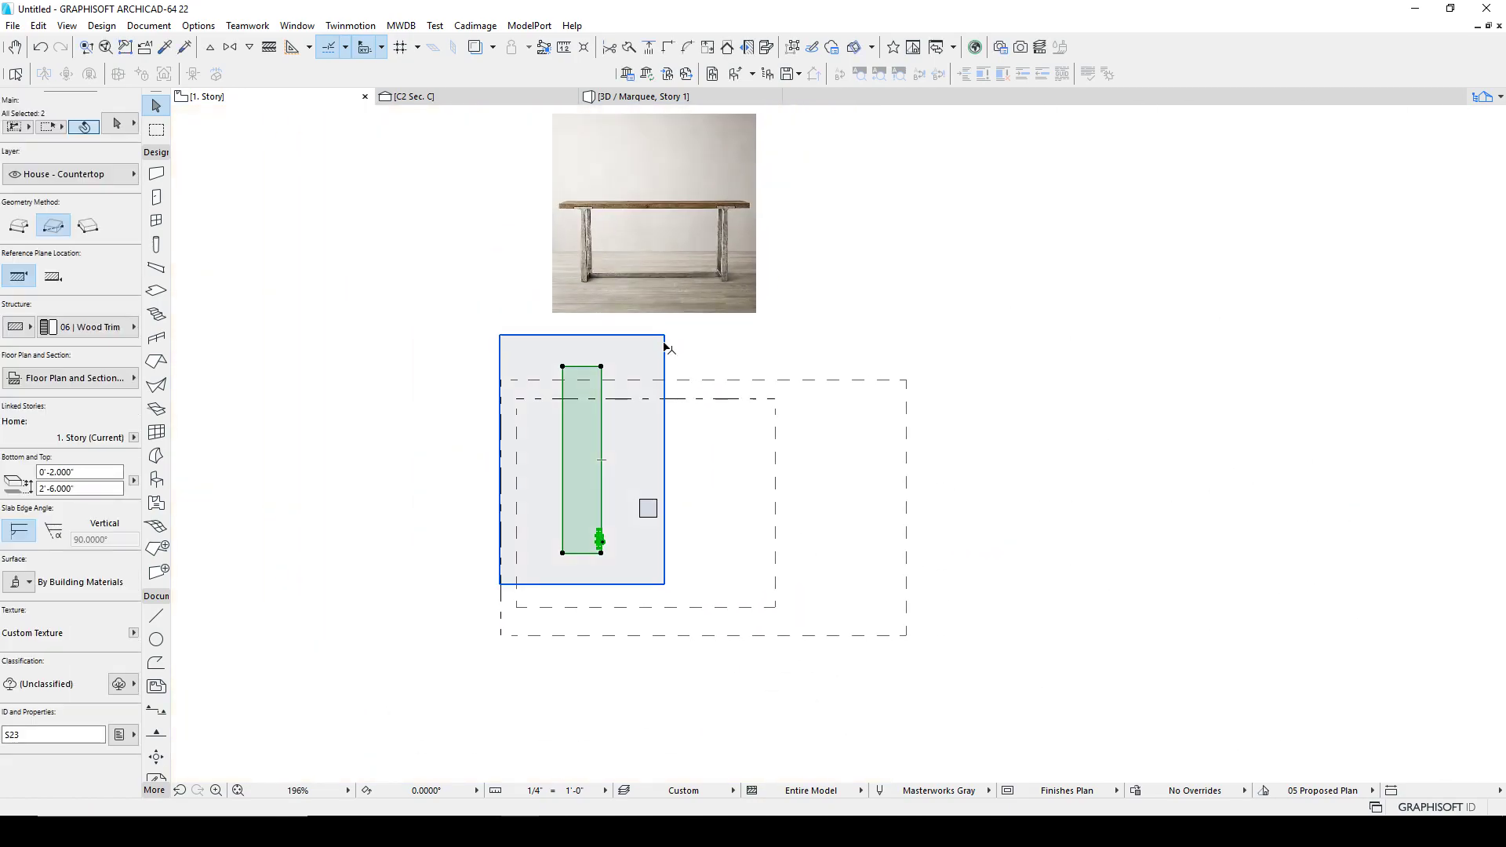
pyautogui.hotkey('ctrl', 'e')
pyautogui.click(596, 472)
pyautogui.click(751, 473)
pyautogui.click(604, 625)
# Step: Move the tabletop and leg to a new position within the section area
pyautogui.hotkey('ctrl', 'd')
pyautogui.click(552, 461)
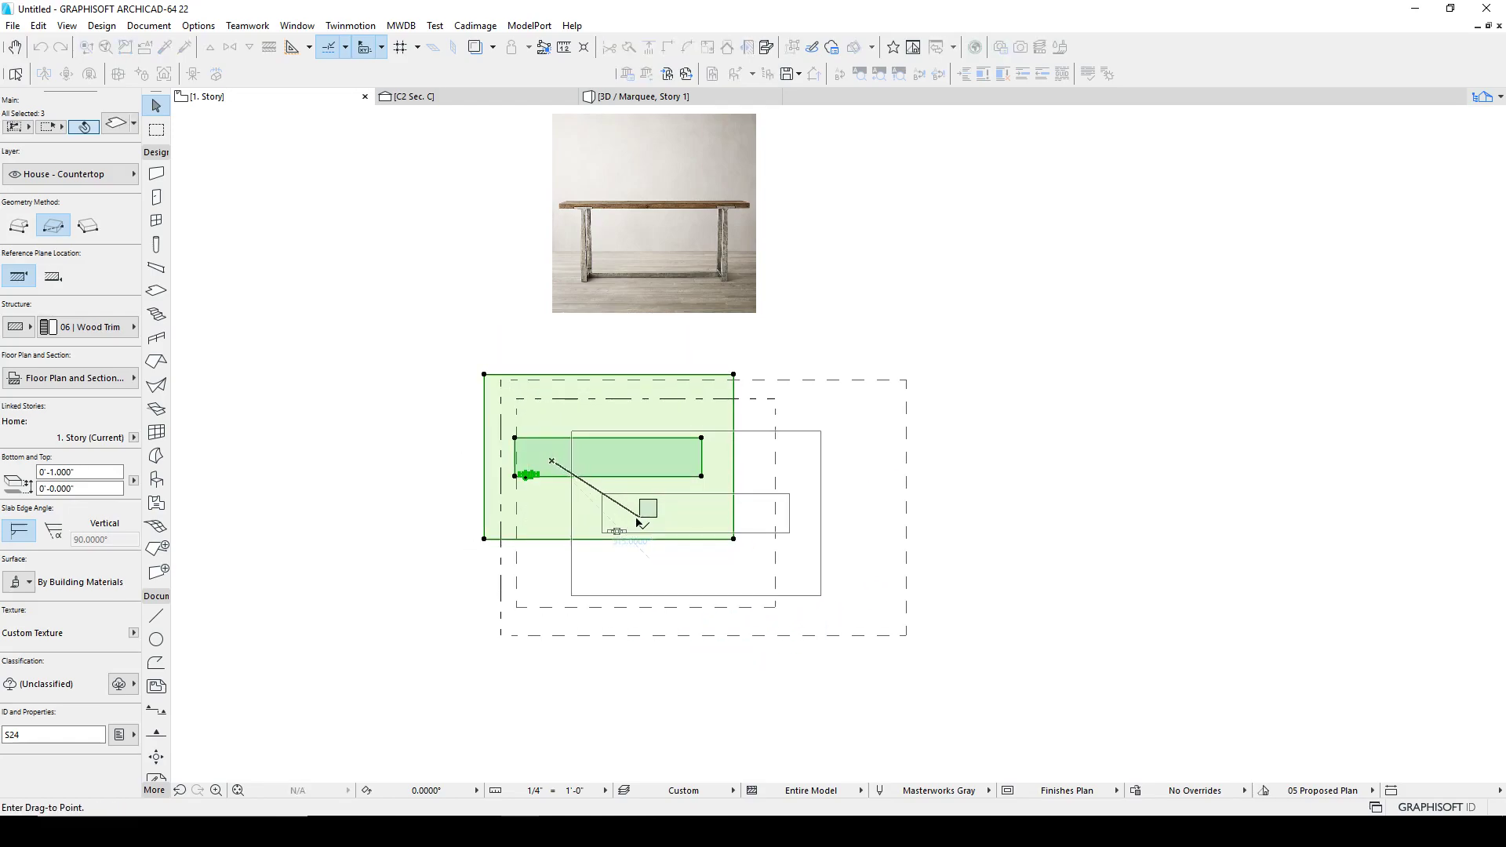
pyautogui.click(640, 517)
pyautogui.press('Escape')
# Step: Move the small square block to the upper left of the tabletop
pyautogui.click(657, 518)
pyautogui.moveTo(658, 518); pyautogui.dragTo(553, 474)
pyautogui.press('Escape')
# Step: Move the reference photo of the table to sit above the tabletop
pyautogui.click(610, 288)
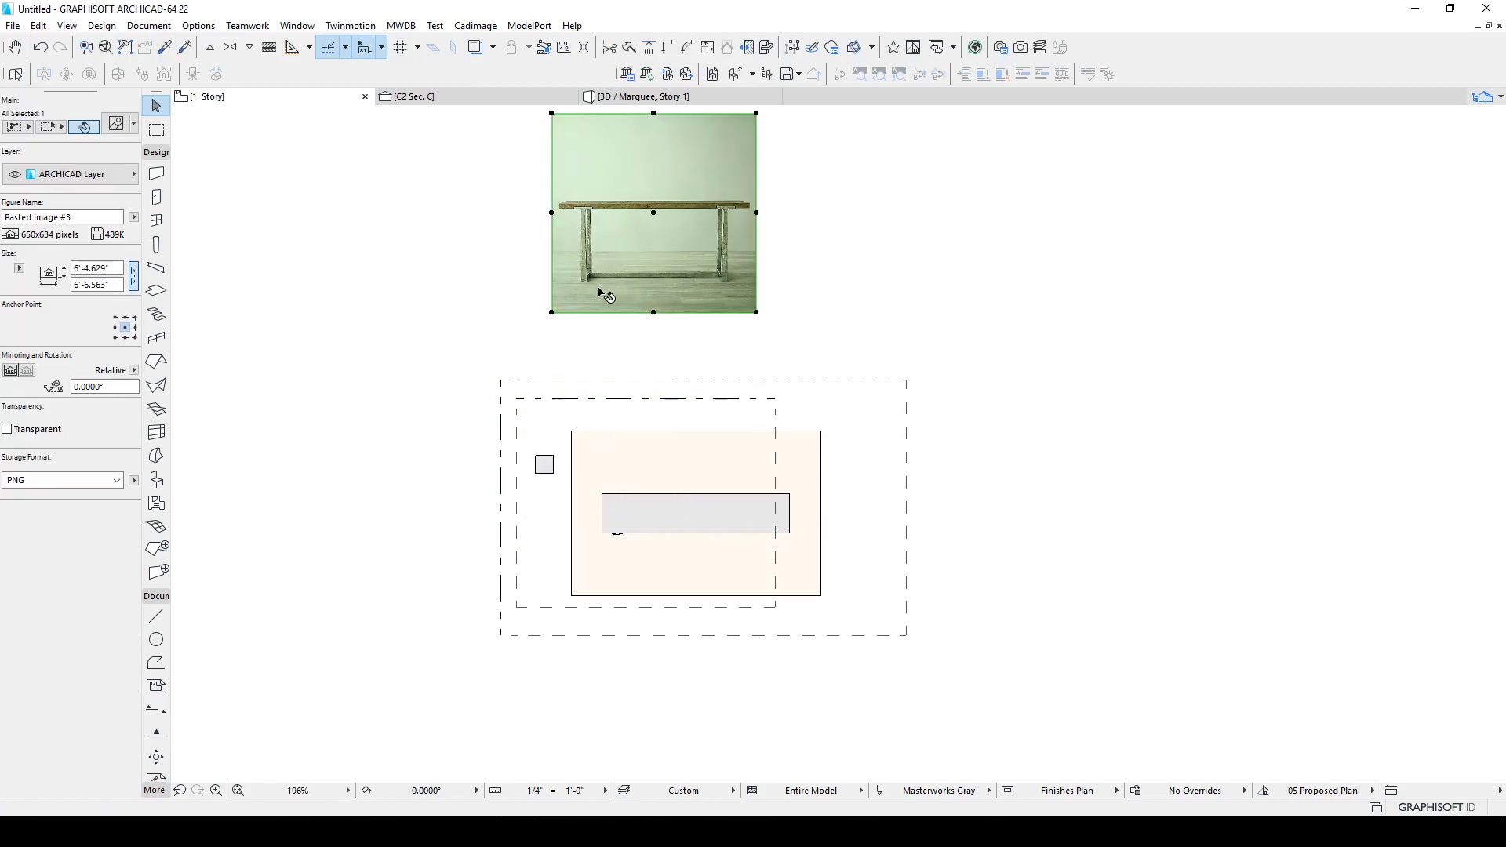
pyautogui.scroll(4, 601, 286)
pyautogui.hotkey('ctrl', 'd')
pyautogui.click(547, 280)
pyautogui.scroll(-3, 615, 249)
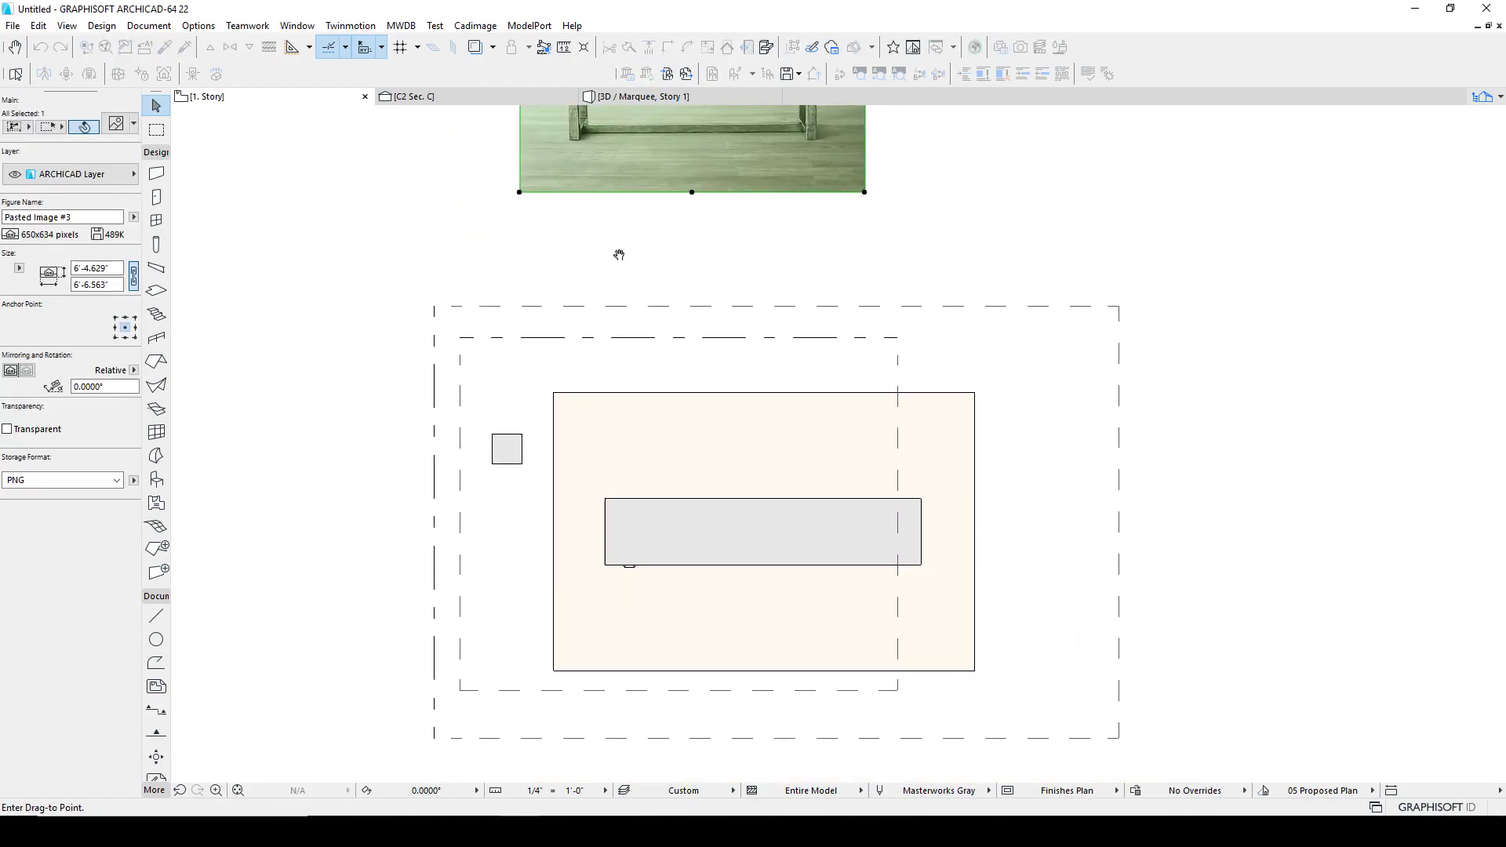
pyautogui.click(628, 564)
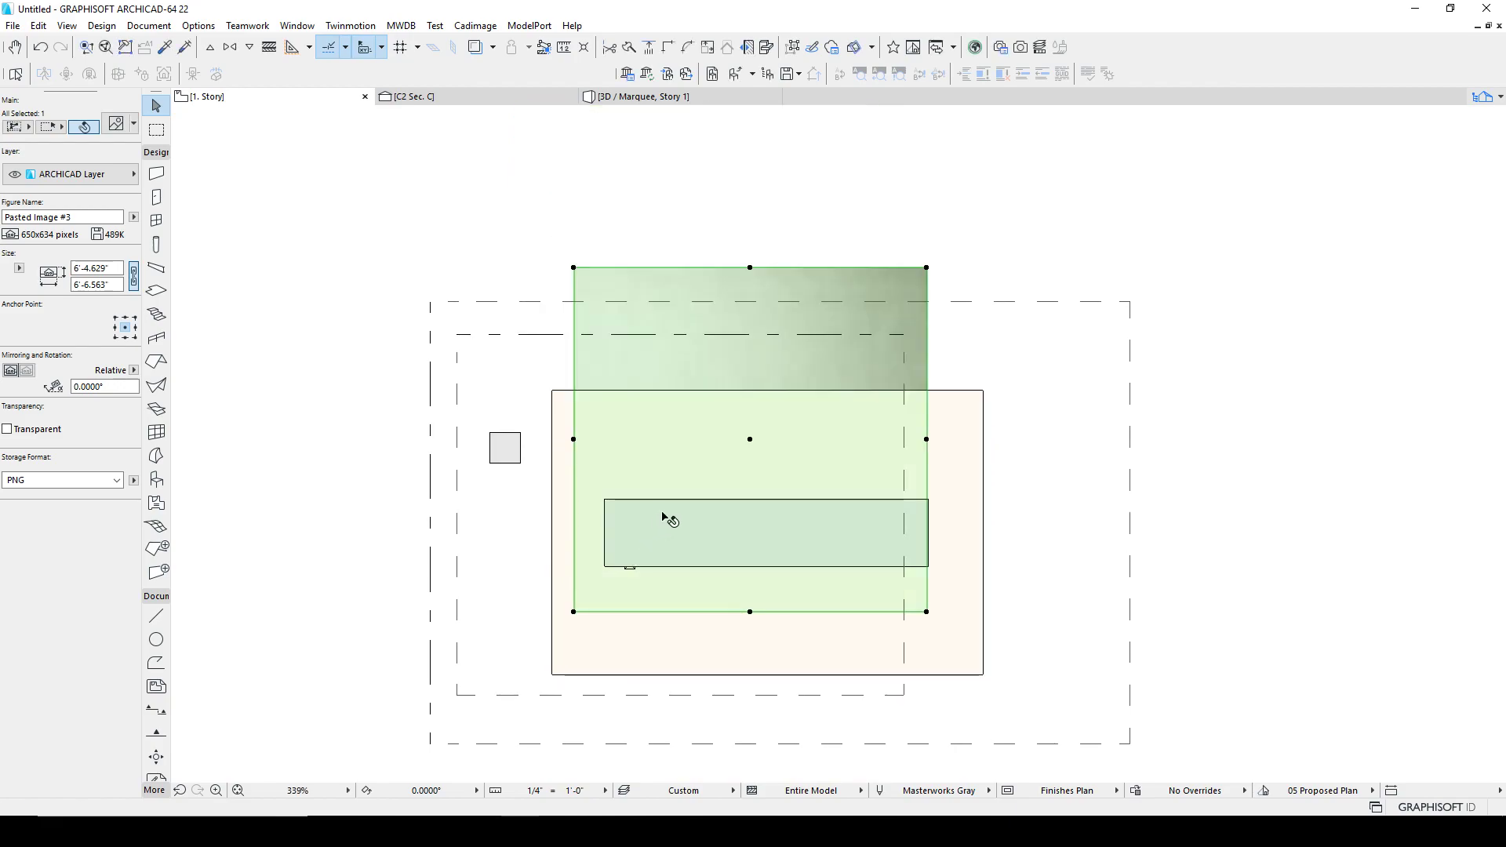
pyautogui.hotkey('ctrl', 'd')
pyautogui.click(684, 372)
pyautogui.moveTo(690, 237); pyautogui.dragTo(693, 329, button='middle')
pyautogui.click(686, 213)
pyautogui.press('Escape')
# Step: Zoom into the reference photo to examine the leg and stretcher joint
pyautogui.scroll(5, 656, 292)
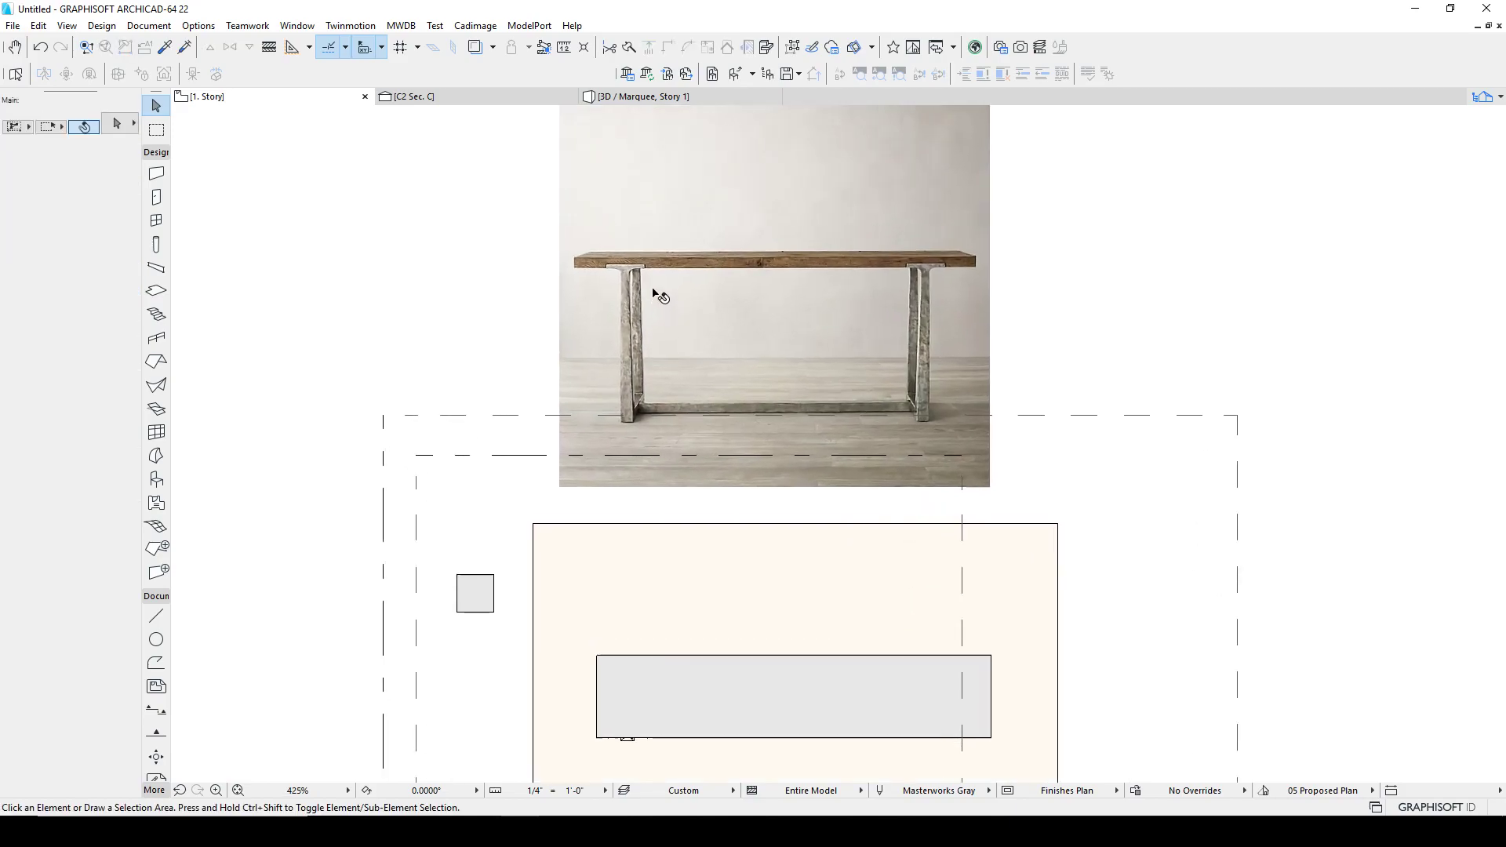
pyautogui.scroll(4, 645, 553)
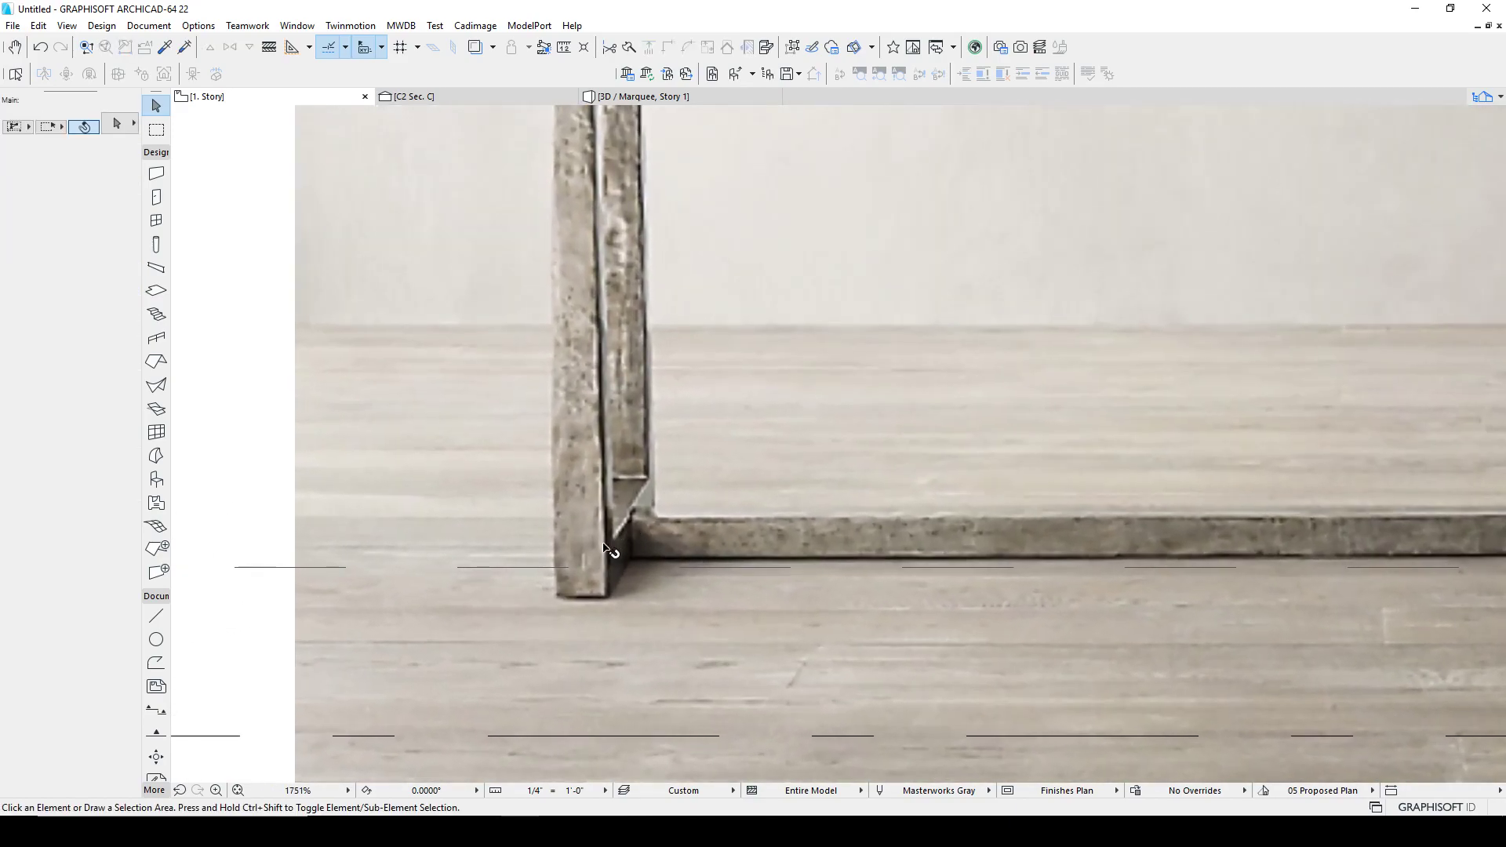
pyautogui.scroll(-4, 616, 549)
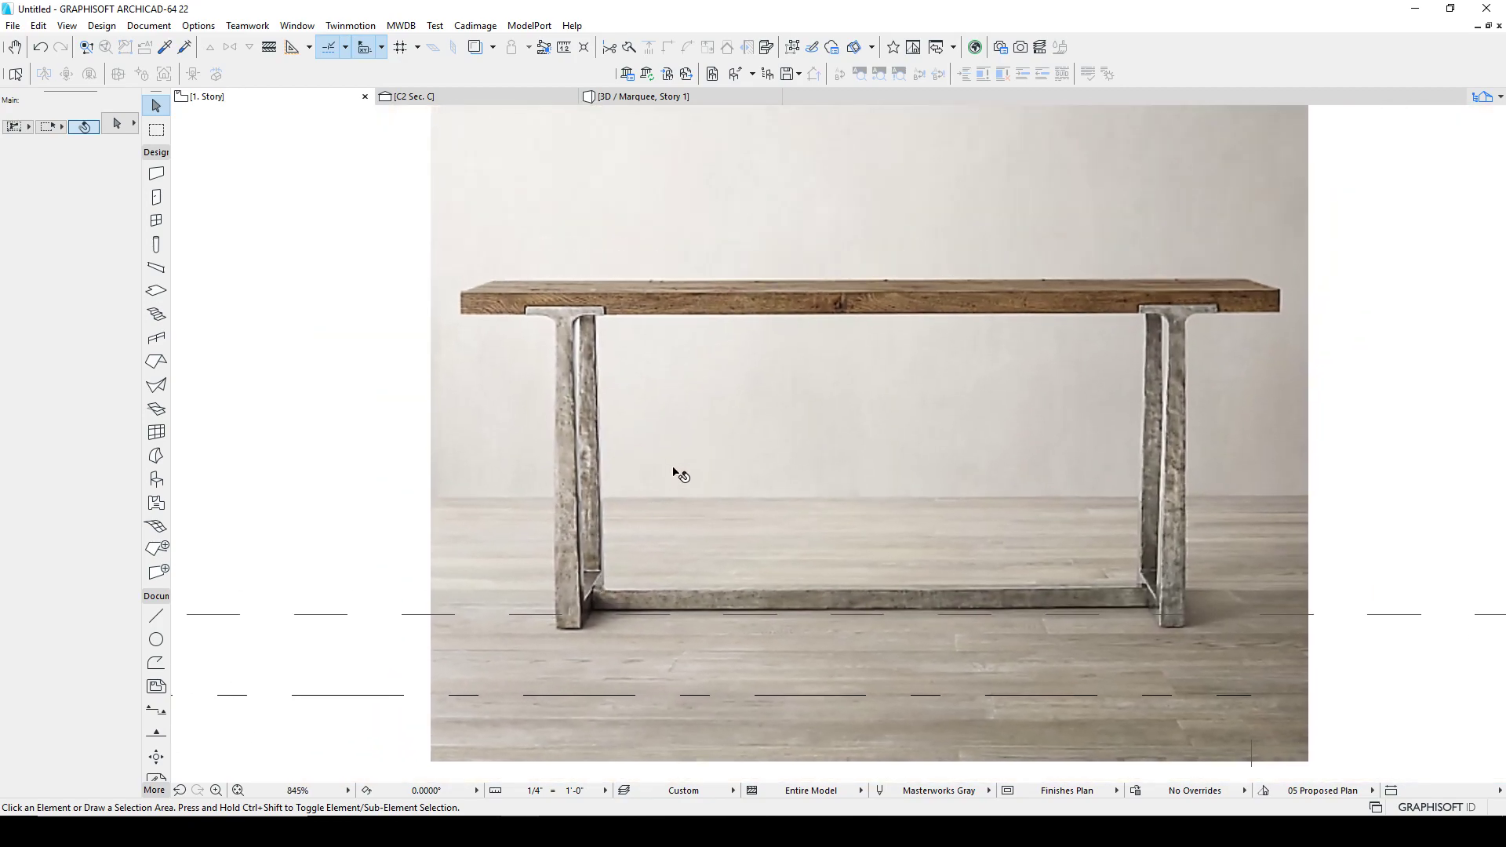
pyautogui.scroll(-4, 721, 533)
pyautogui.moveTo(651, 579); pyautogui.dragTo(651, 363, button='middle')
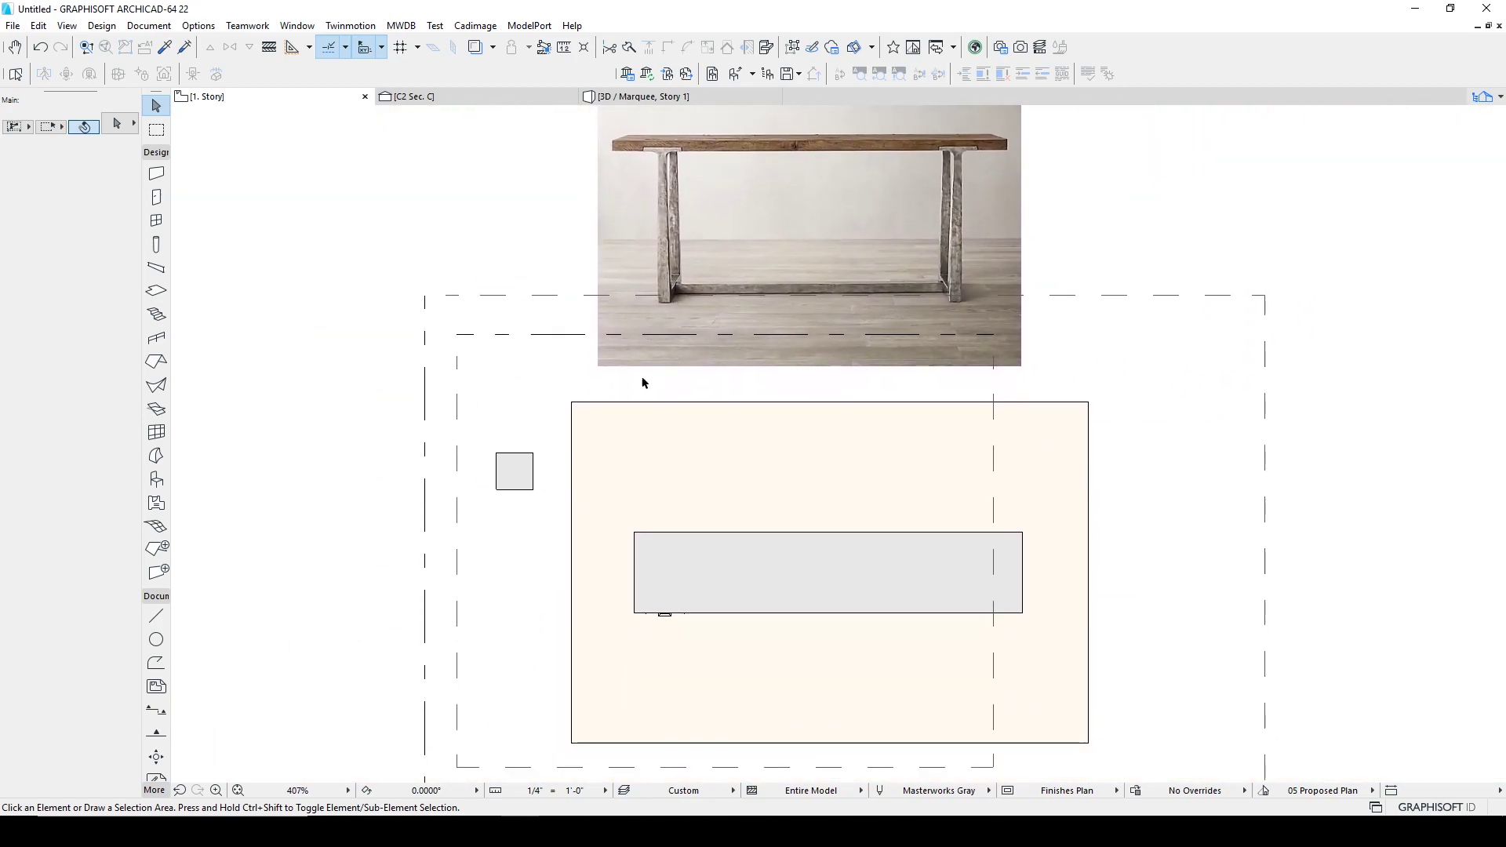
pyautogui.click(666, 615)
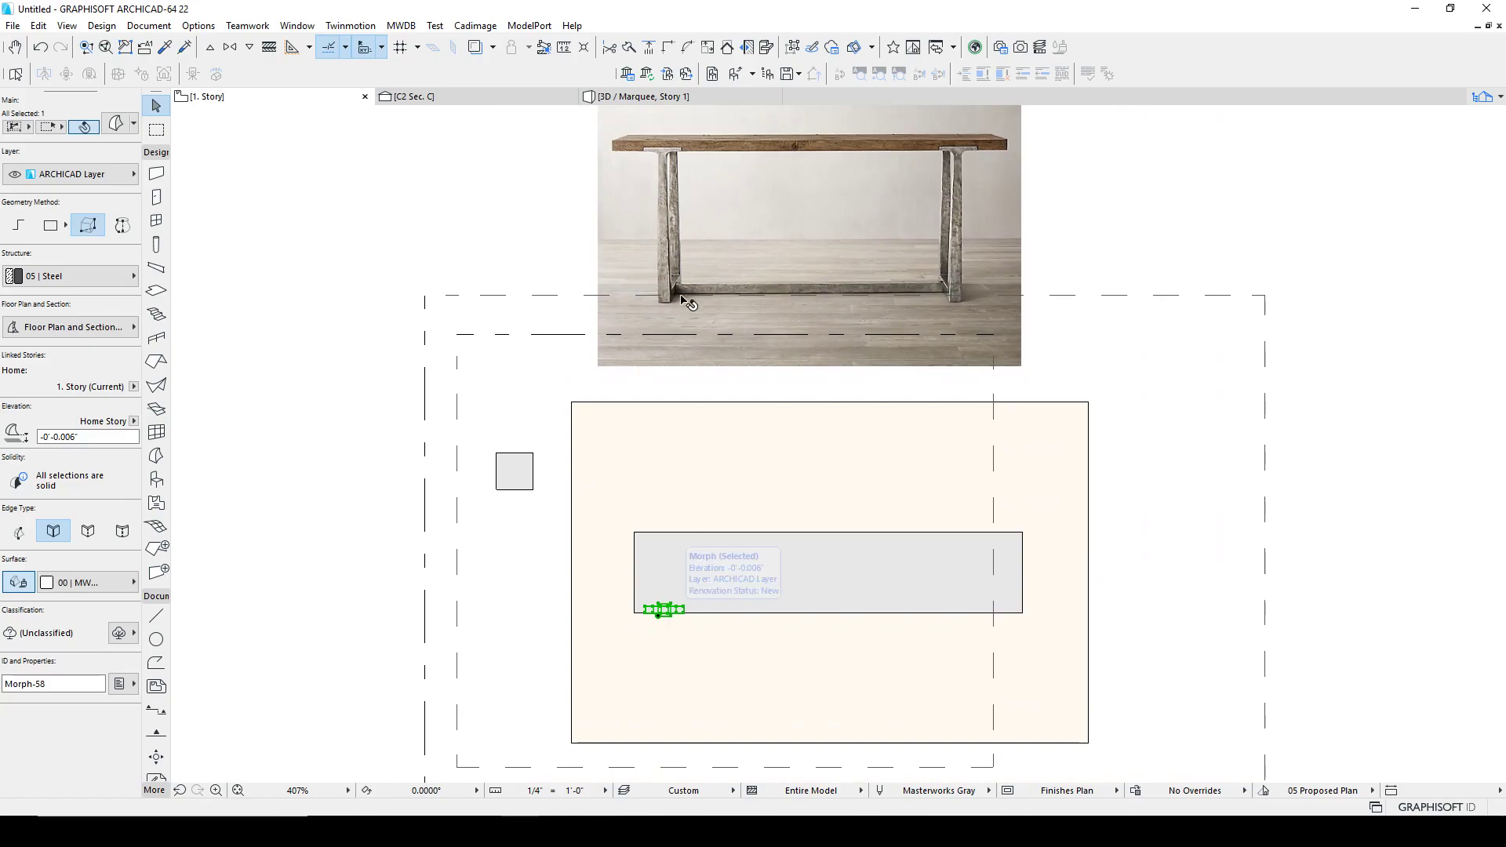
pyautogui.press('Escape')
pyautogui.press('l')
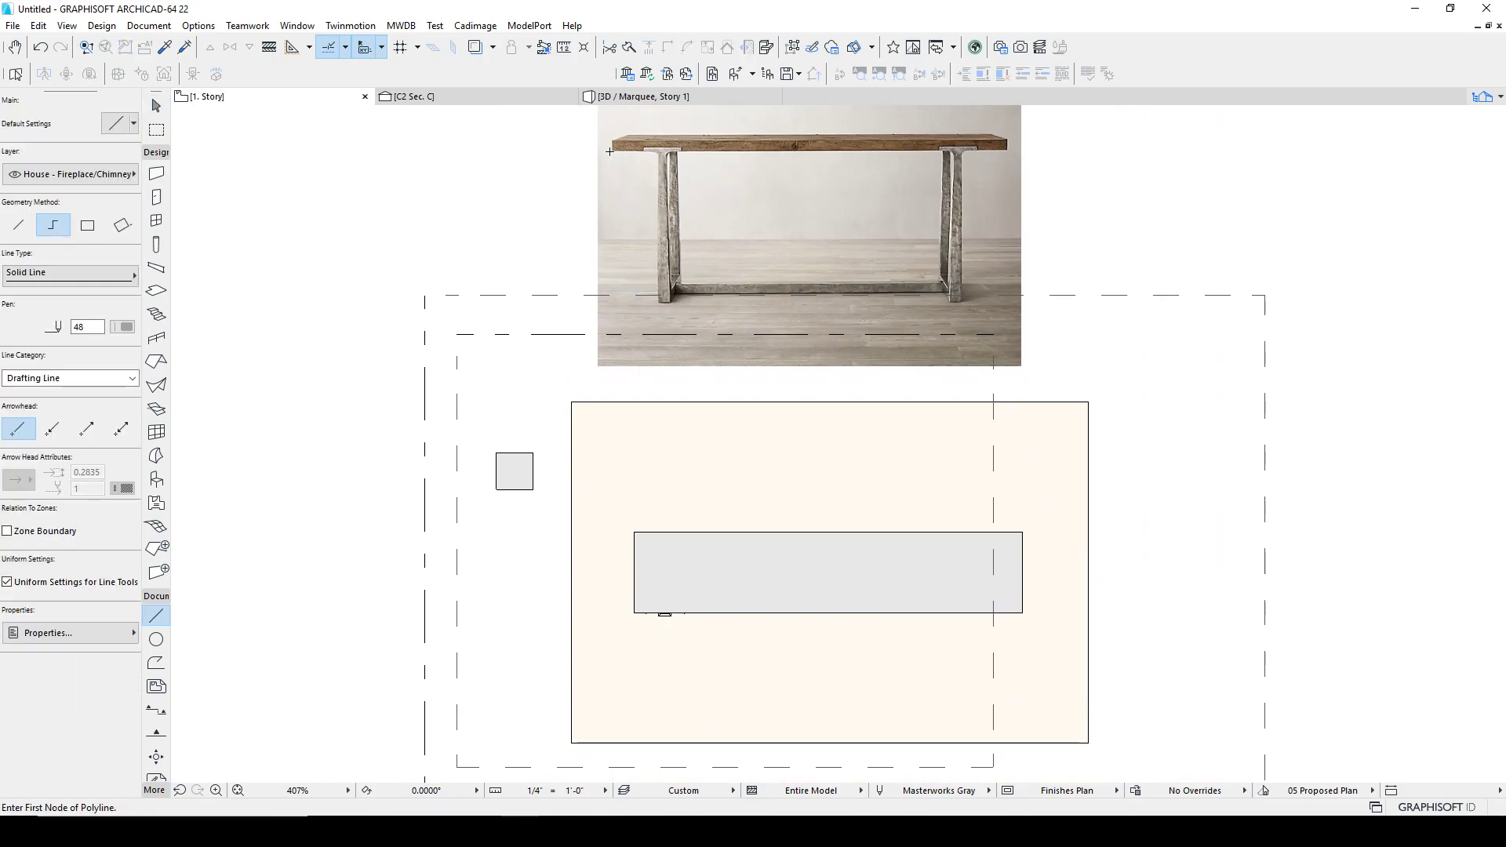
pyautogui.press('Escape')
# Step: Move the reference photo so its left edge lines up with the tabletop's left end
pyautogui.click(619, 158)
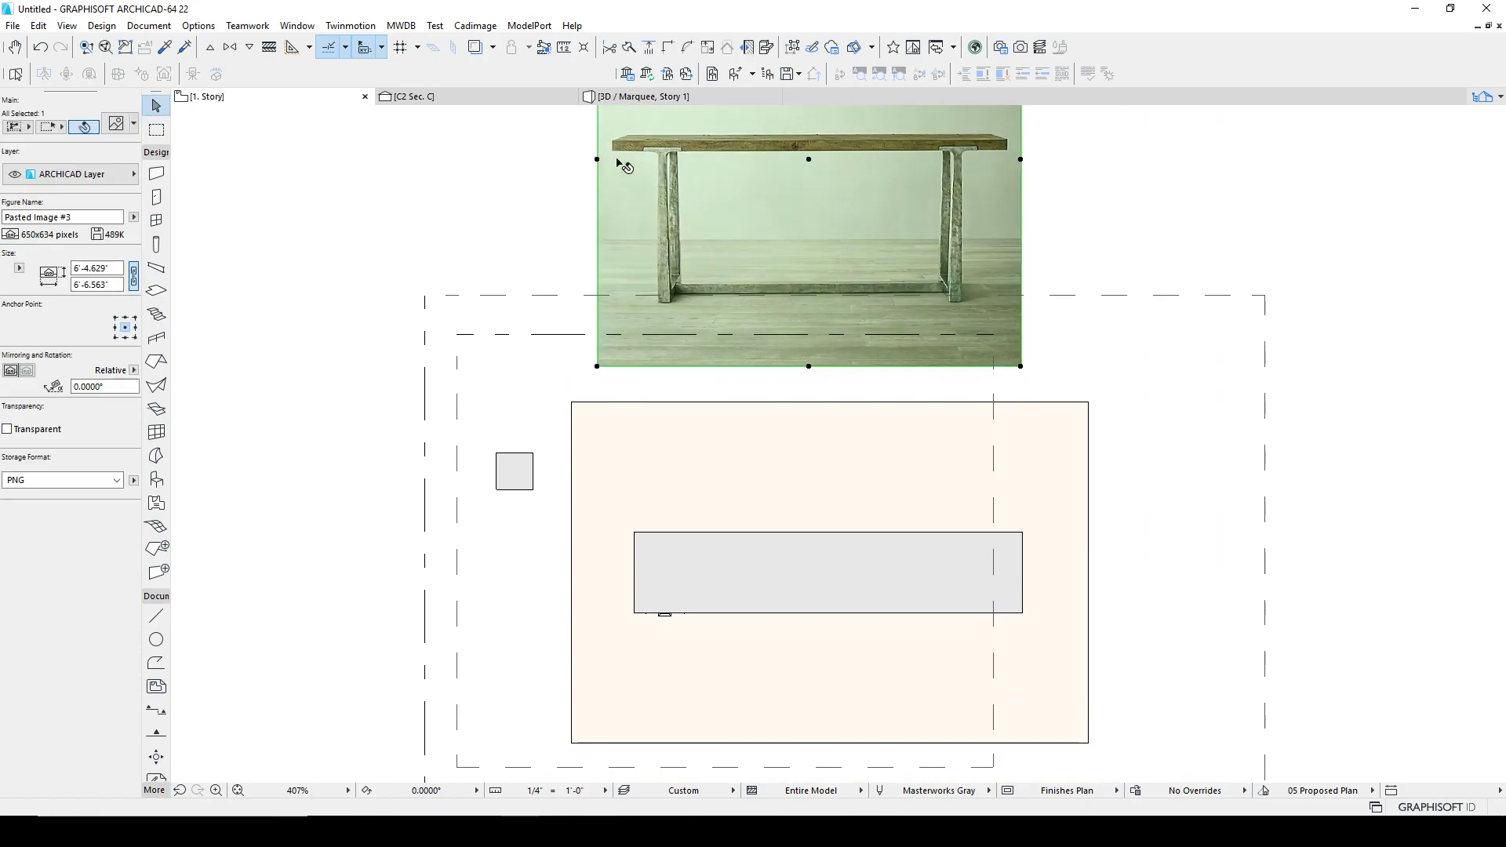
pyautogui.click(613, 153)
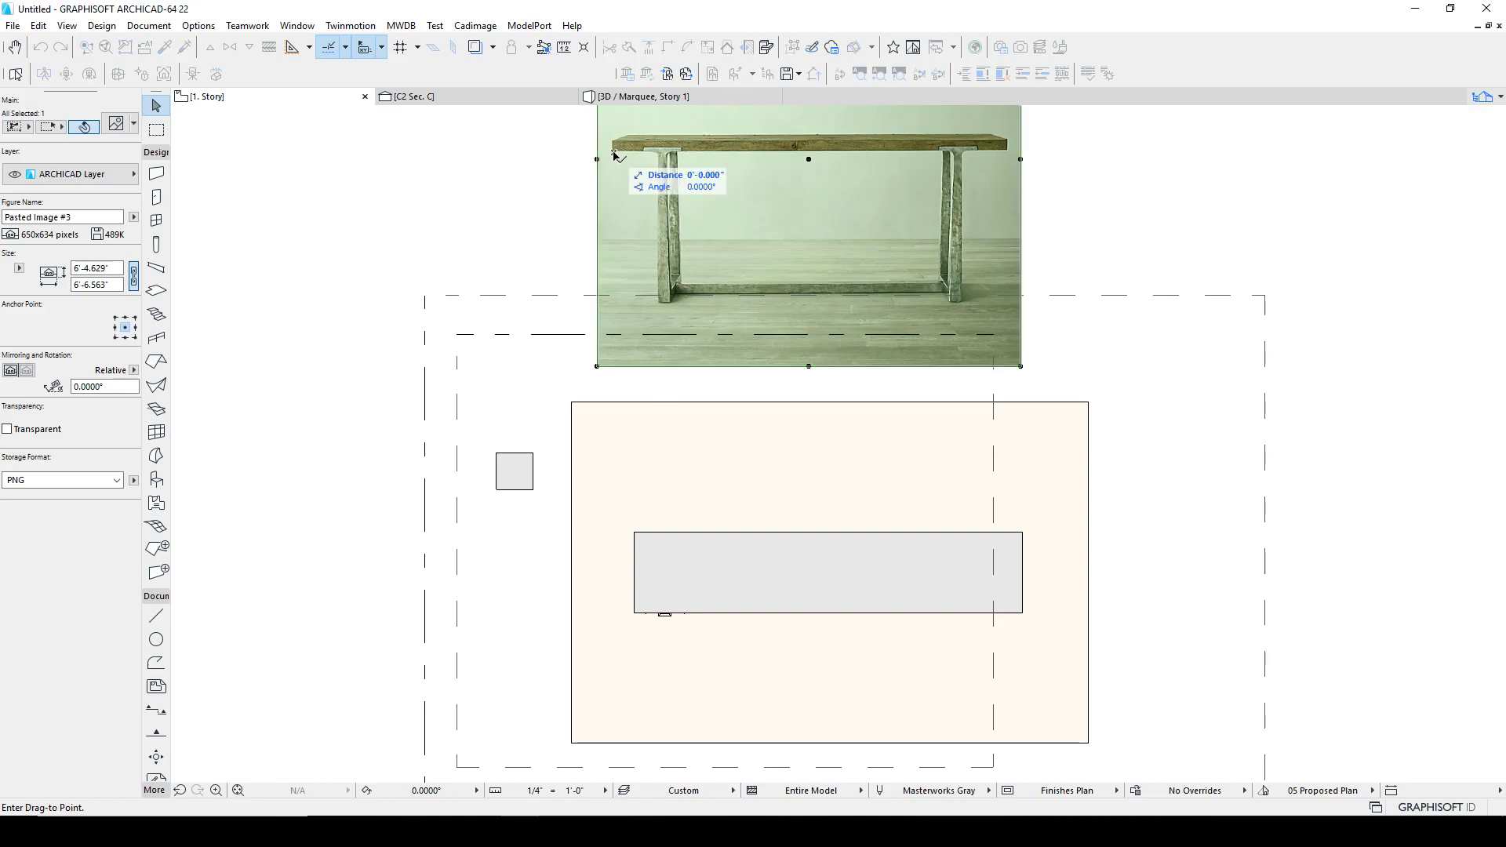
pyautogui.click(636, 538)
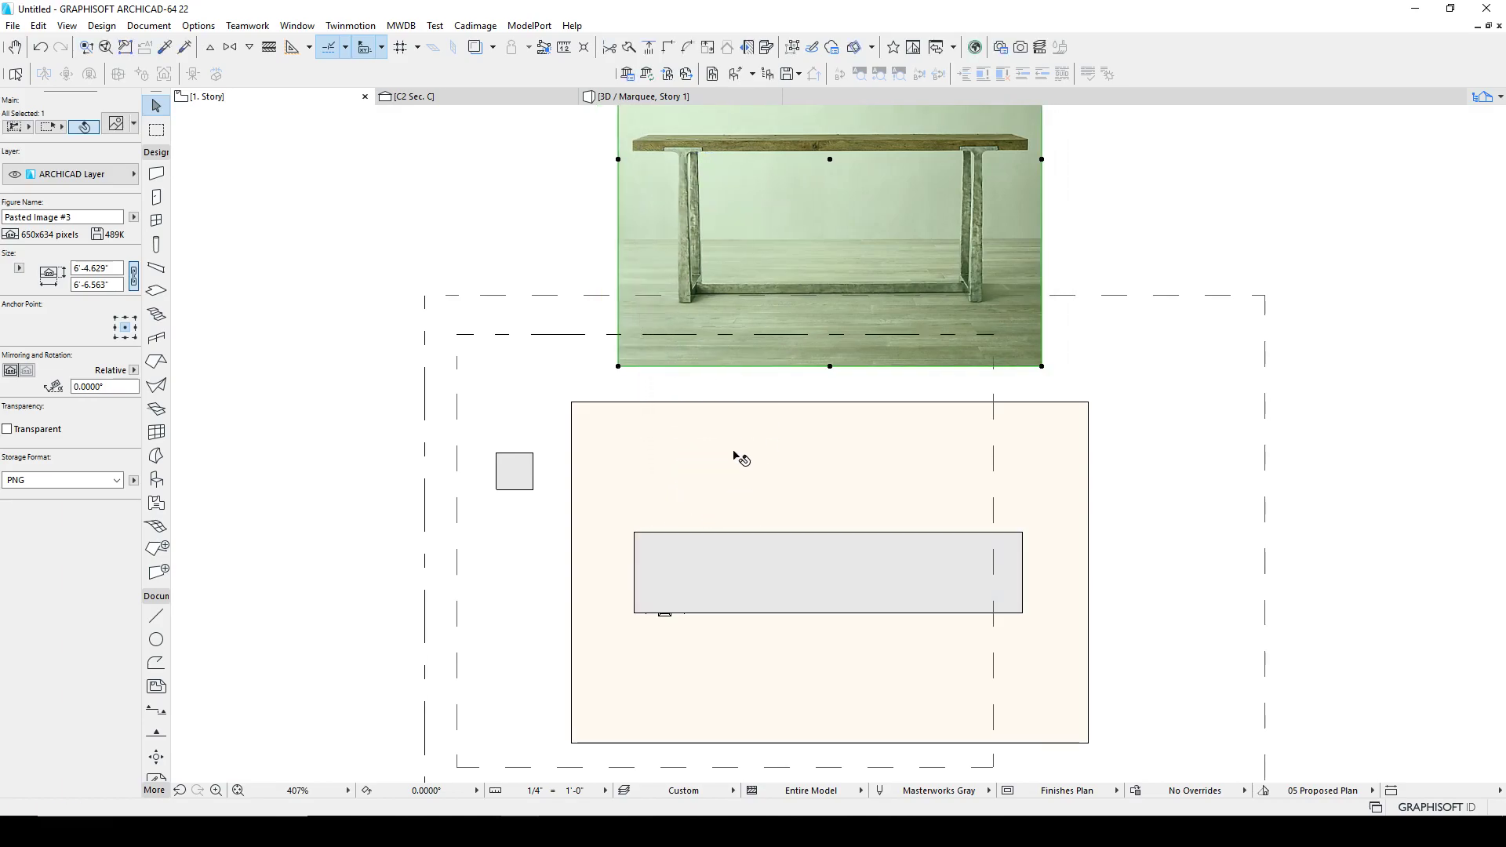
# Step: Move the leg morph about 3.5 inches sideways to match the leg position in the reference photo
pyautogui.click(671, 617)
pyautogui.scroll(5, 673, 619)
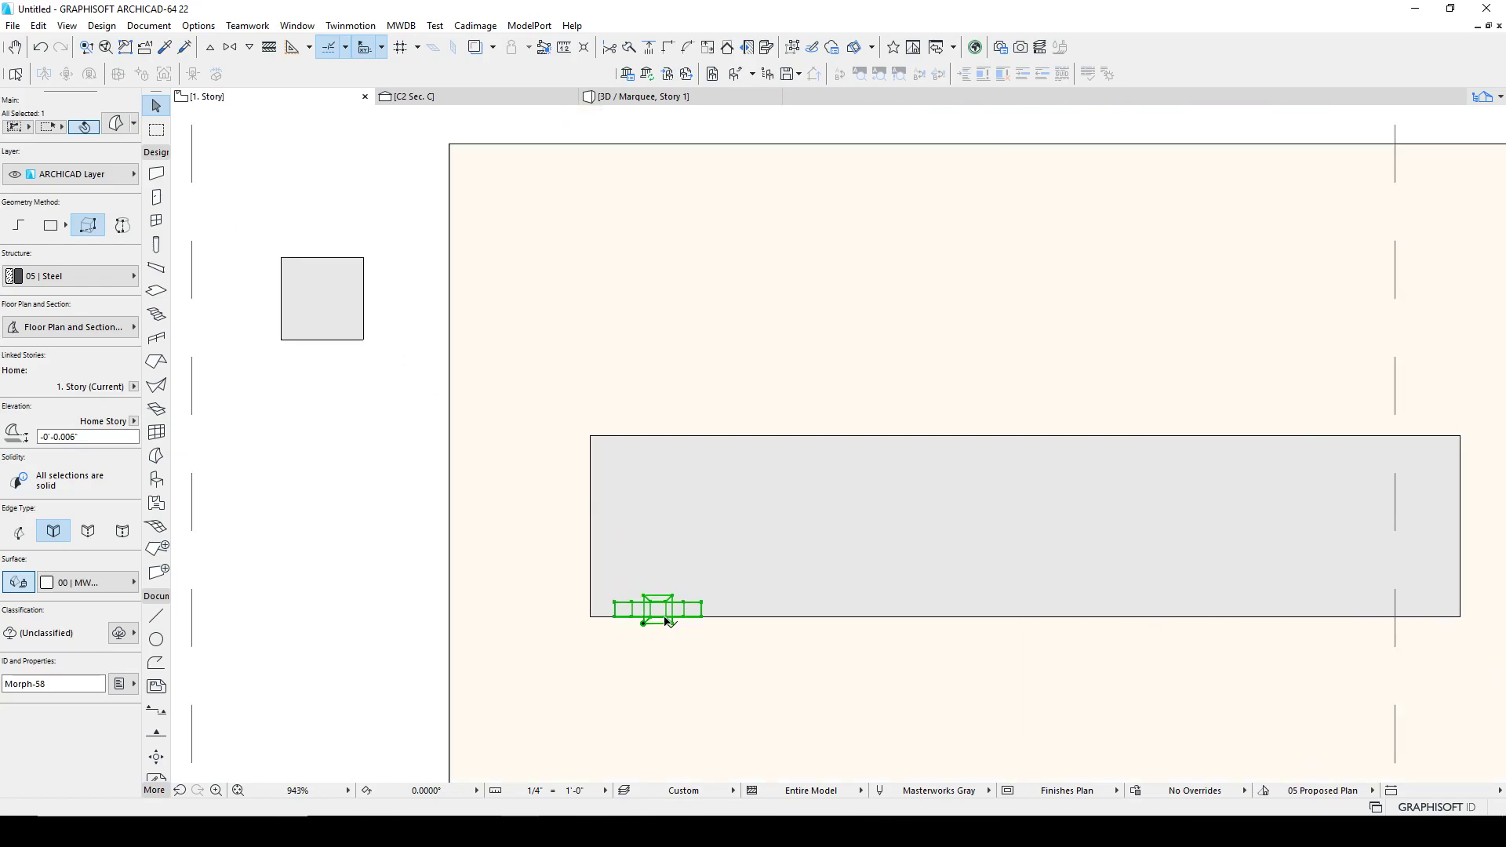
pyautogui.hotkey('ctrl', 'd')
pyautogui.click(644, 550)
pyautogui.scroll(-5, 736, 551)
pyautogui.scroll(8, 733, 407)
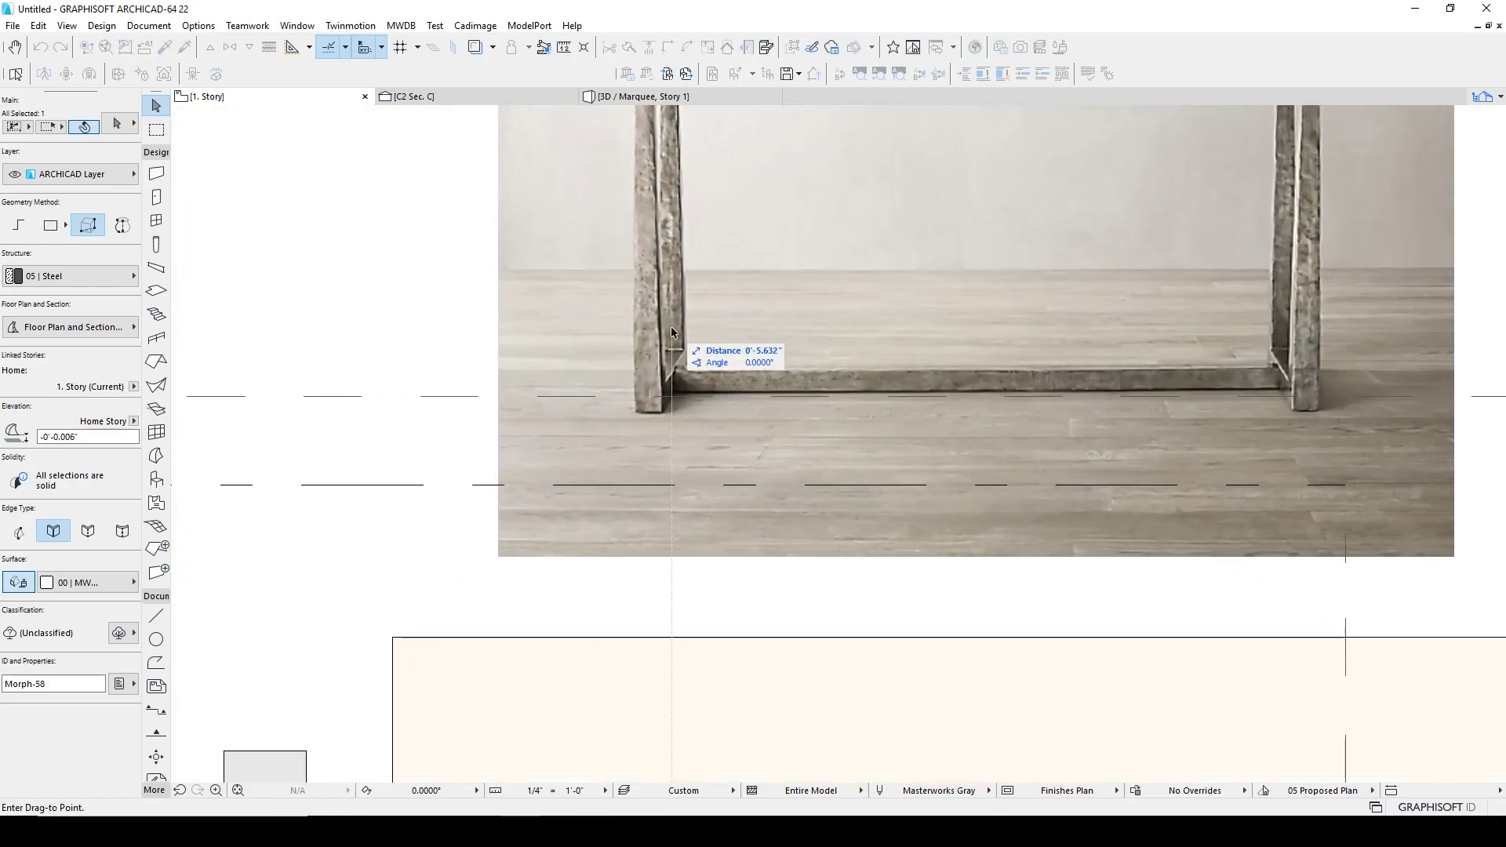
pyautogui.scroll(-3, 672, 333)
pyautogui.scroll(6, 663, 337)
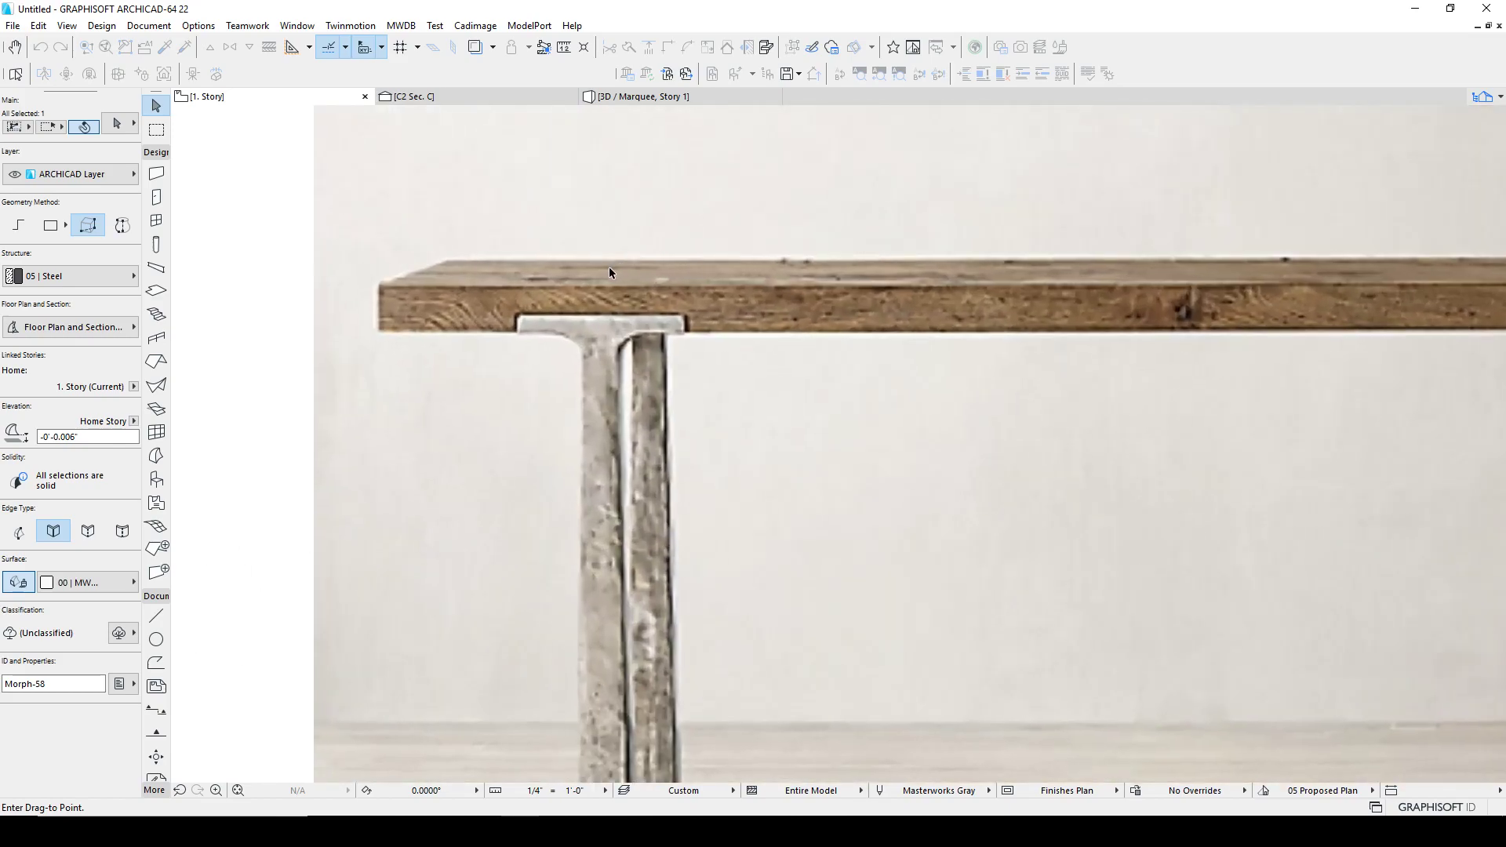
pyautogui.click(602, 339)
pyautogui.scroll(-6, 686, 406)
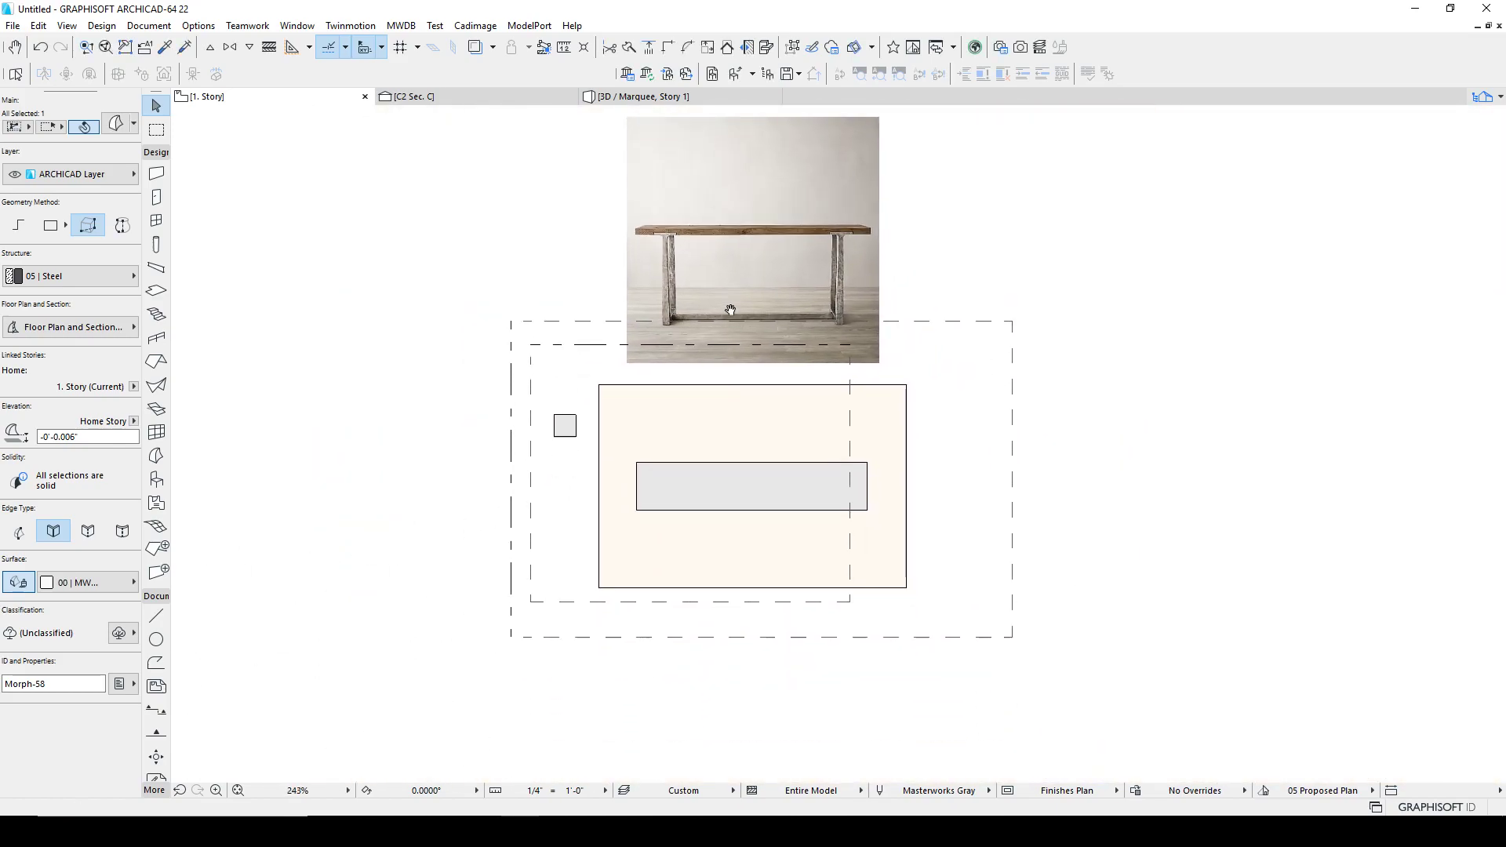
# Step: Mirror a copy of the leg across the tabletop's lengthwise centre line to its opposite long edge
pyautogui.hotkey('ctrl', 'alt', 'm')
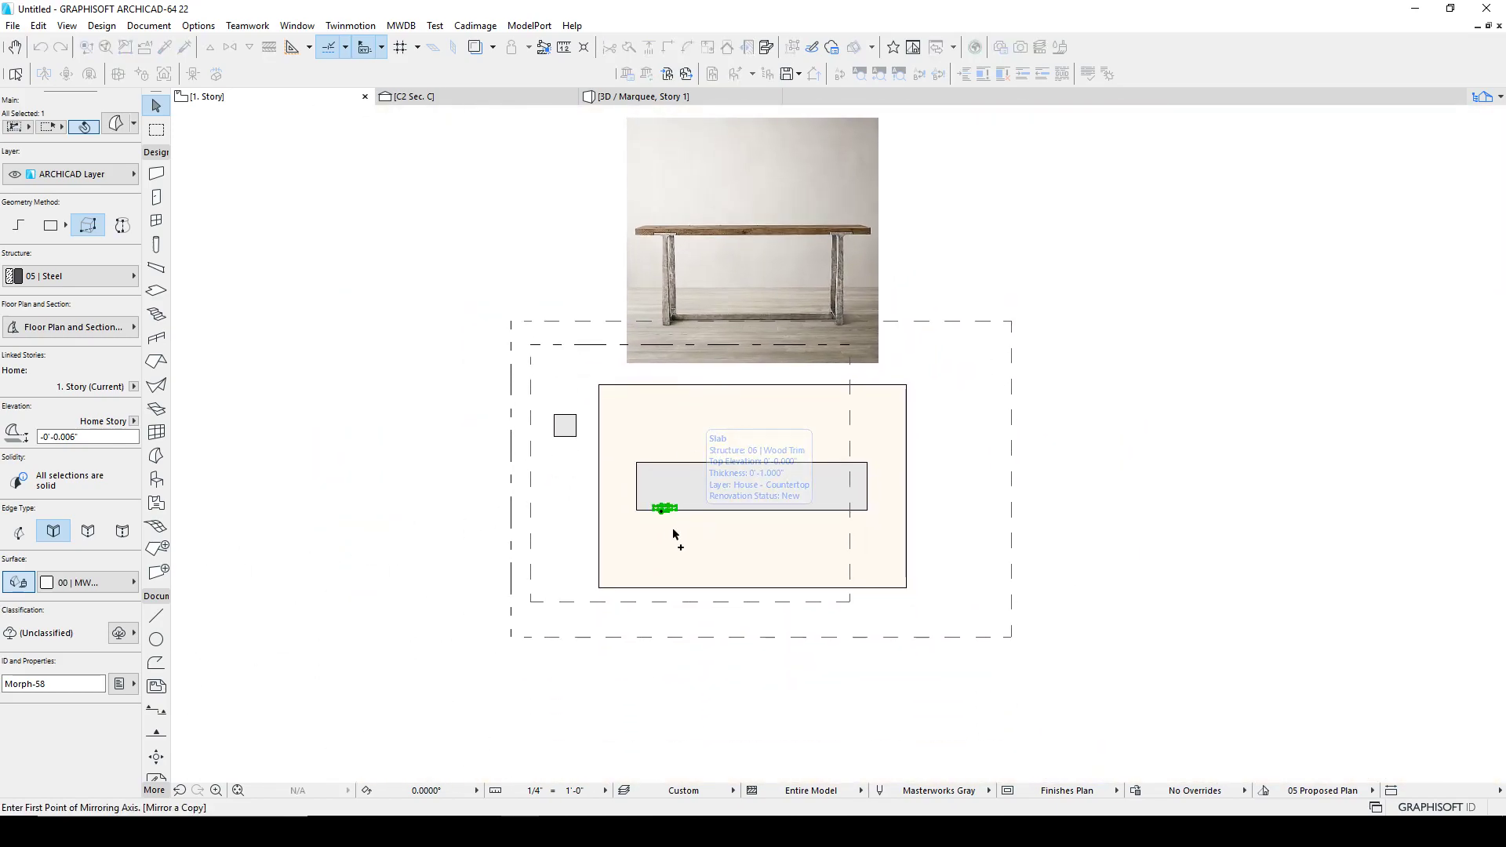
pyautogui.click(637, 487)
pyautogui.click(738, 486)
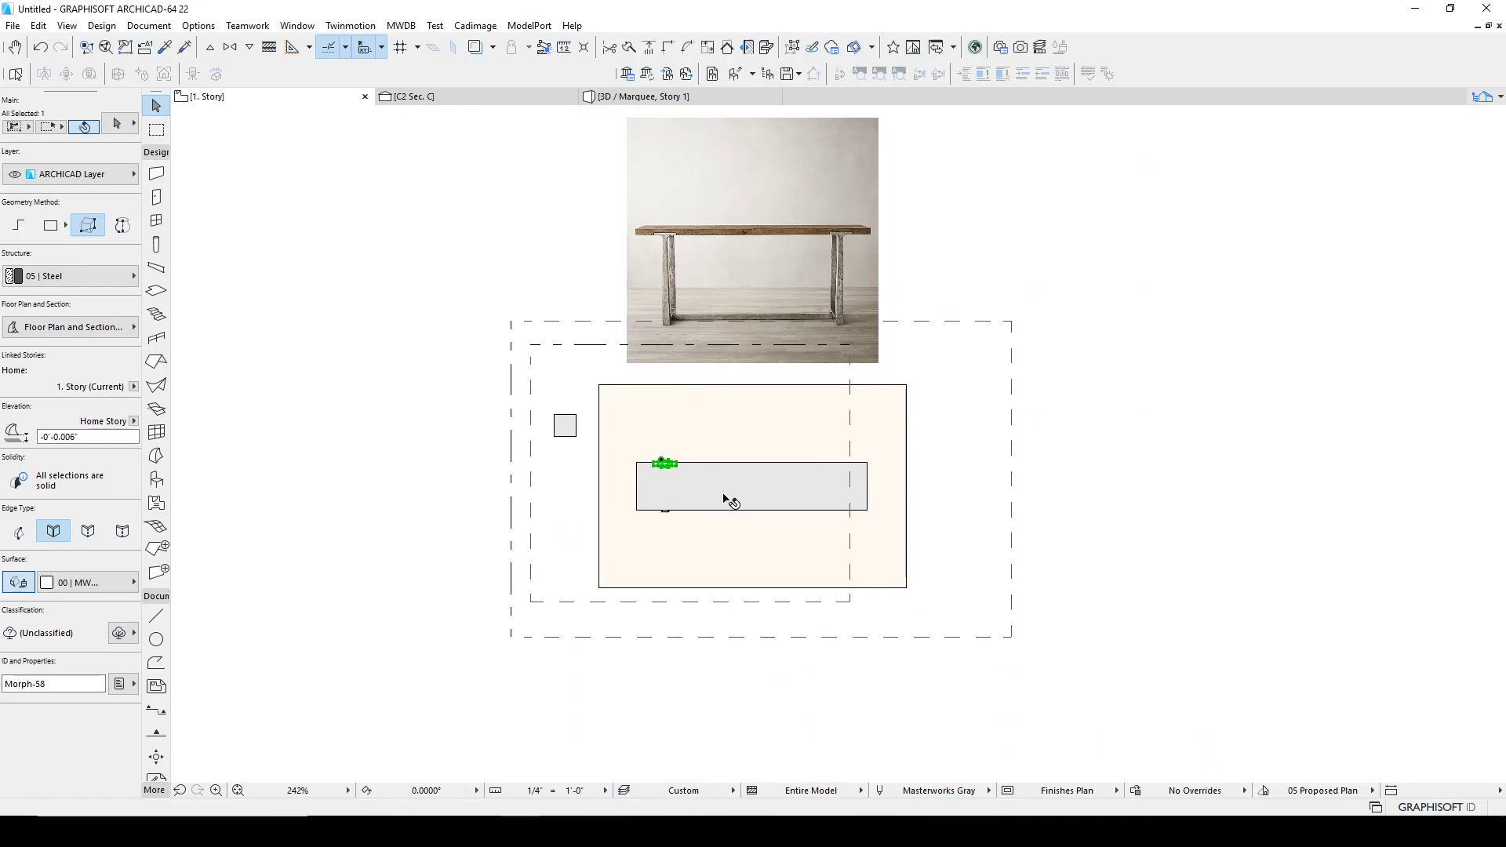
pyautogui.press('Escape')
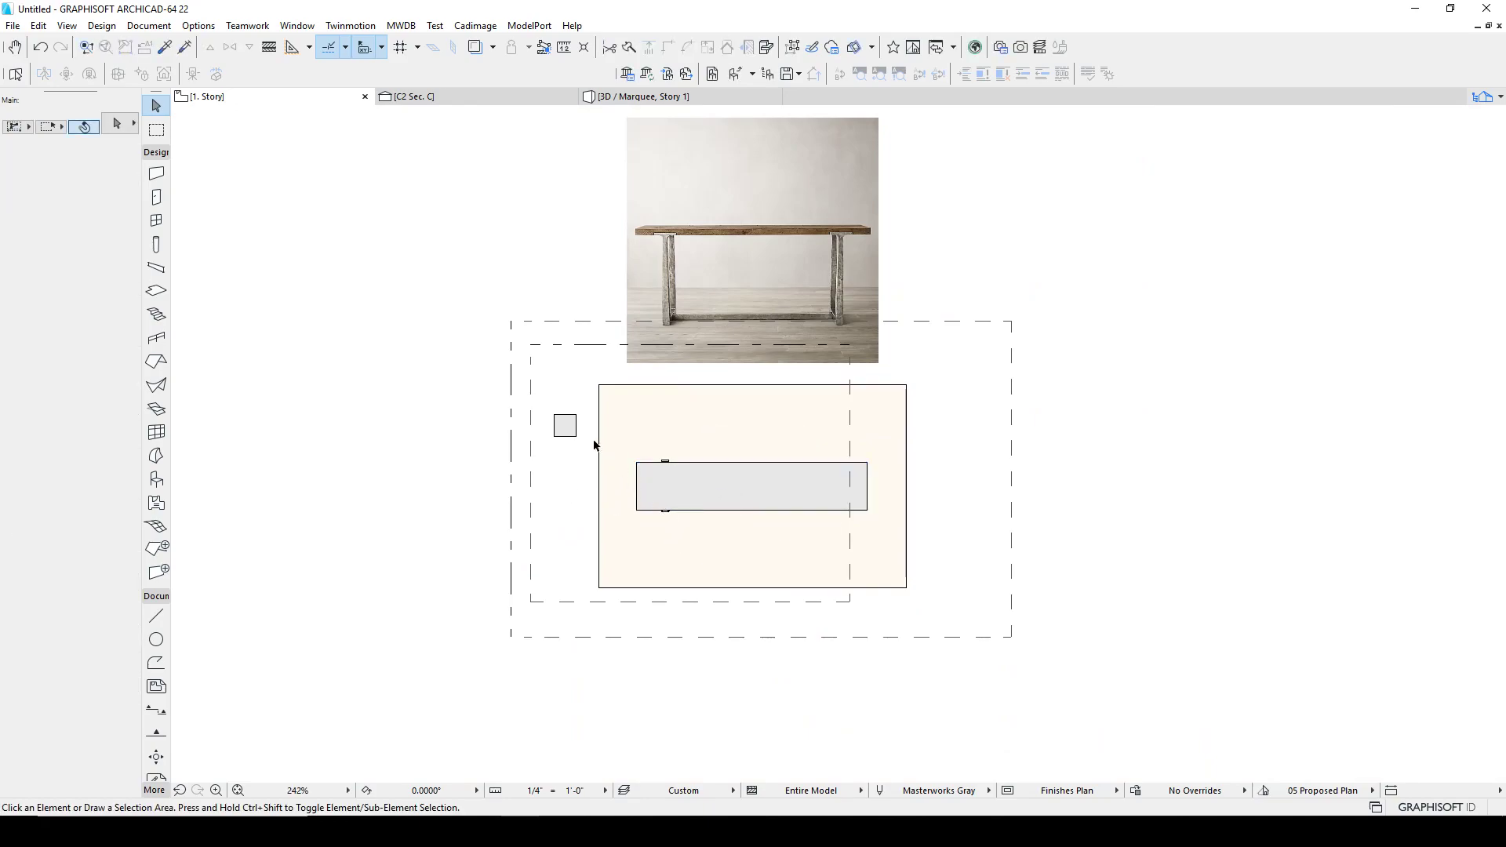
pyautogui.moveTo(617, 444); pyautogui.dragTo(709, 545)
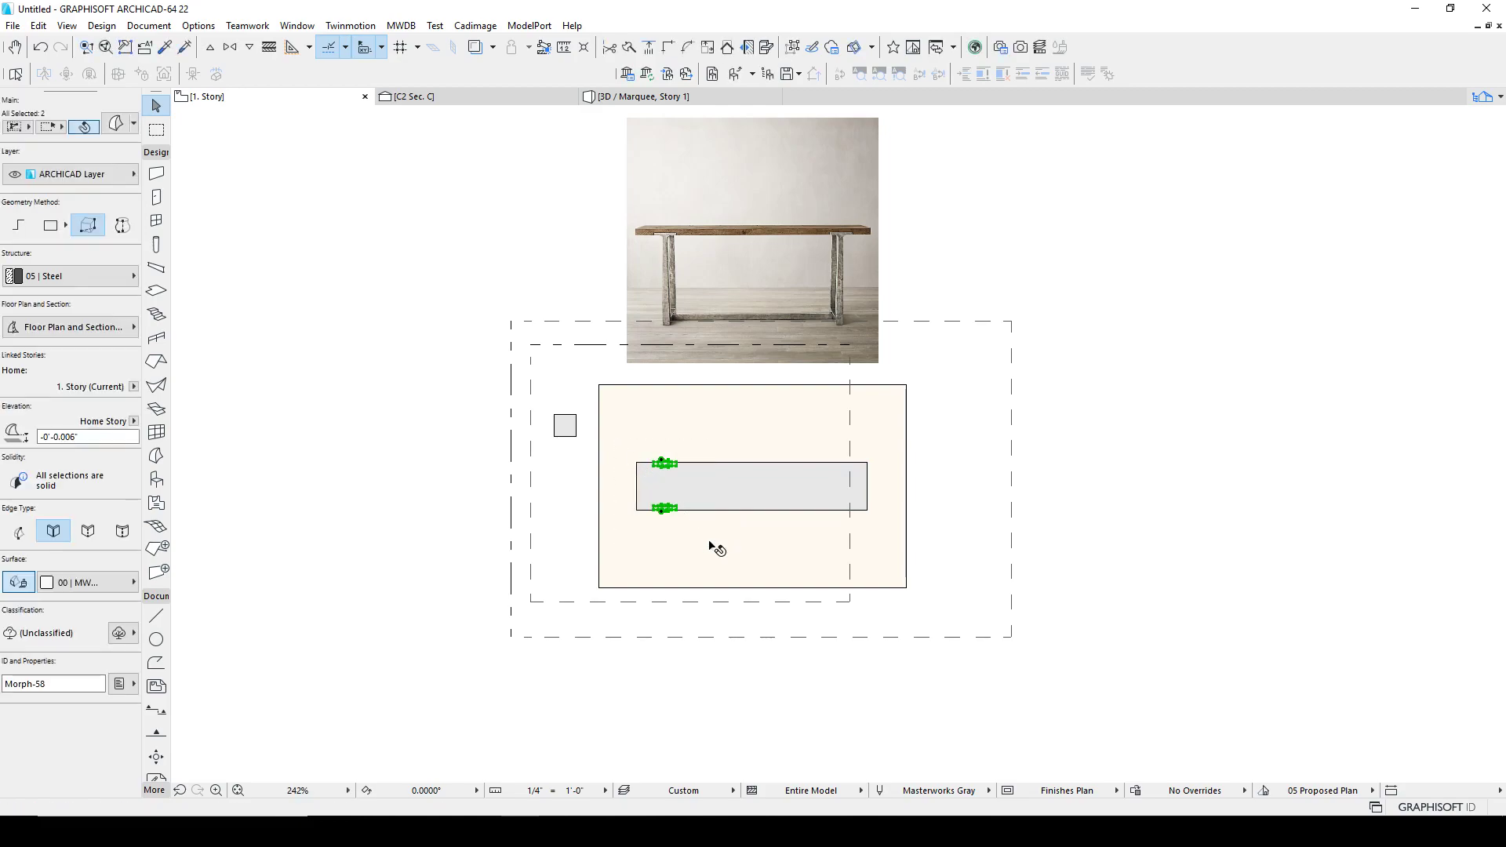
pyautogui.click(17, 127)
pyautogui.press('Escape')
pyautogui.moveTo(584, 443); pyautogui.dragTo(701, 528)
pyautogui.click(570, 477)
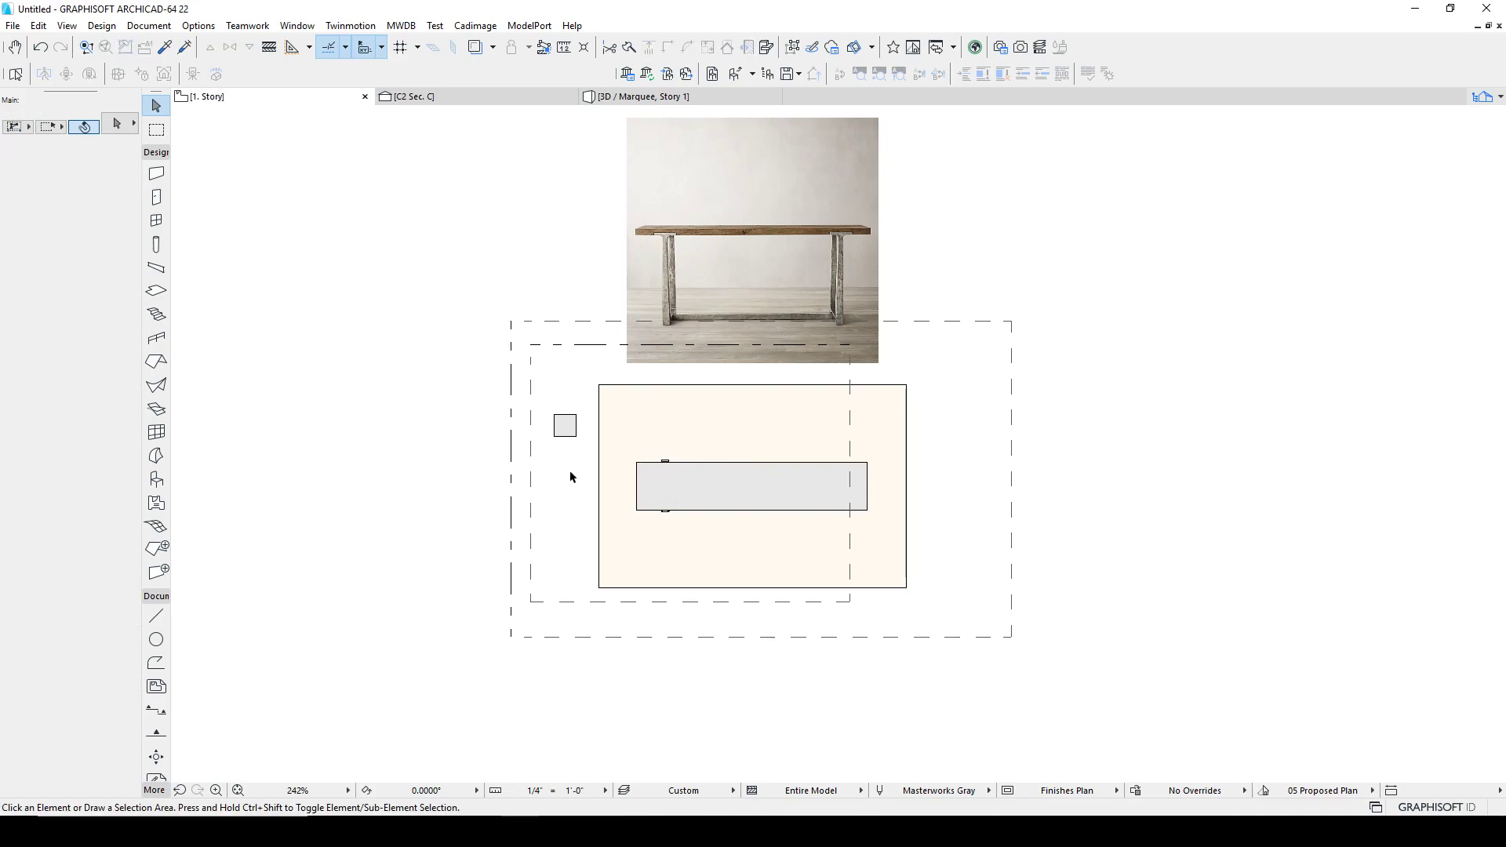
pyautogui.moveTo(693, 381); pyautogui.dragTo(596, 553)
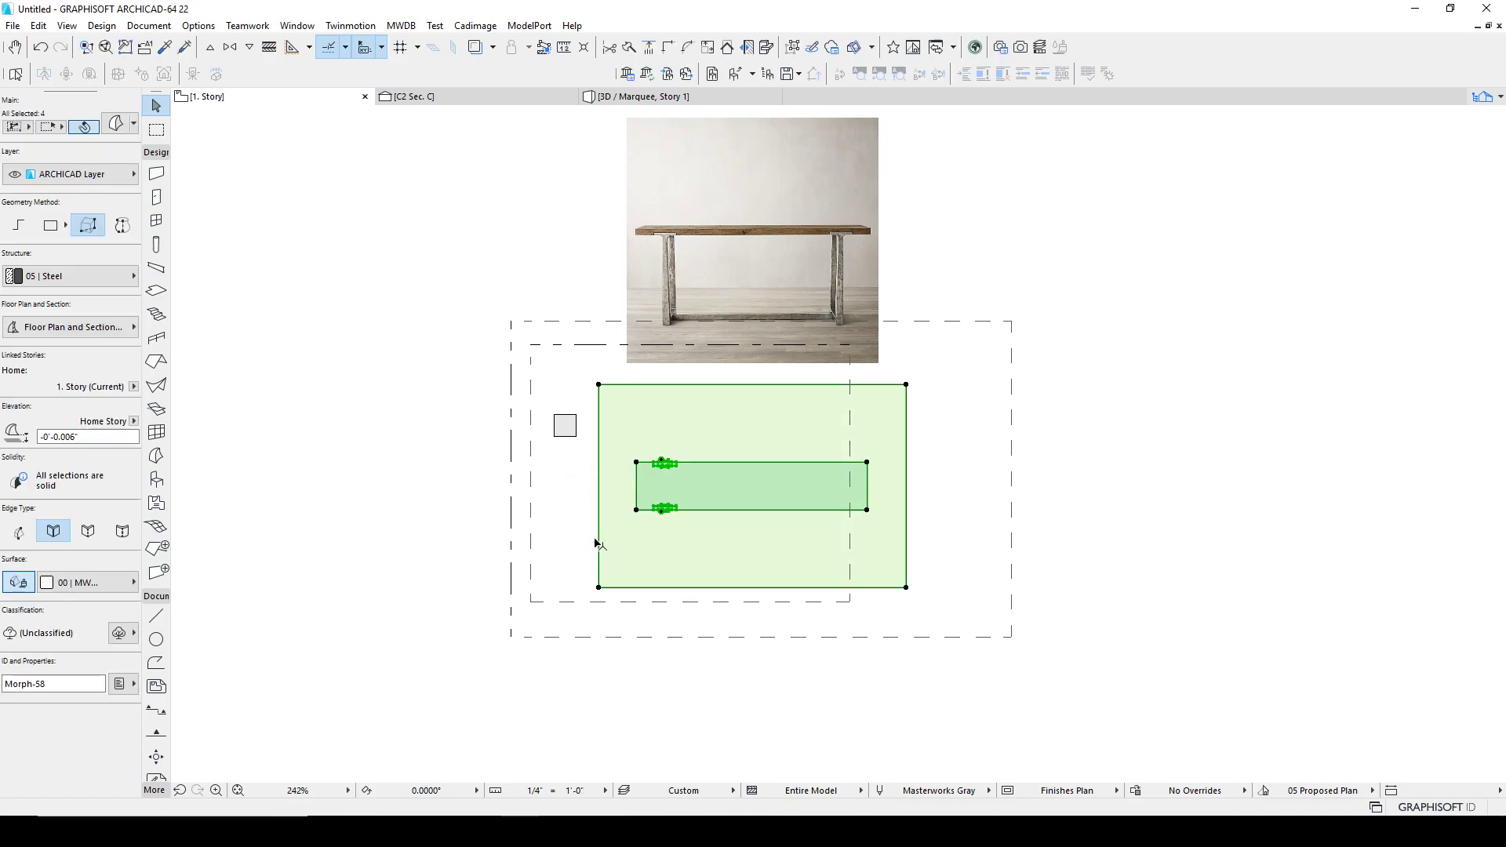
pyautogui.press('Escape')
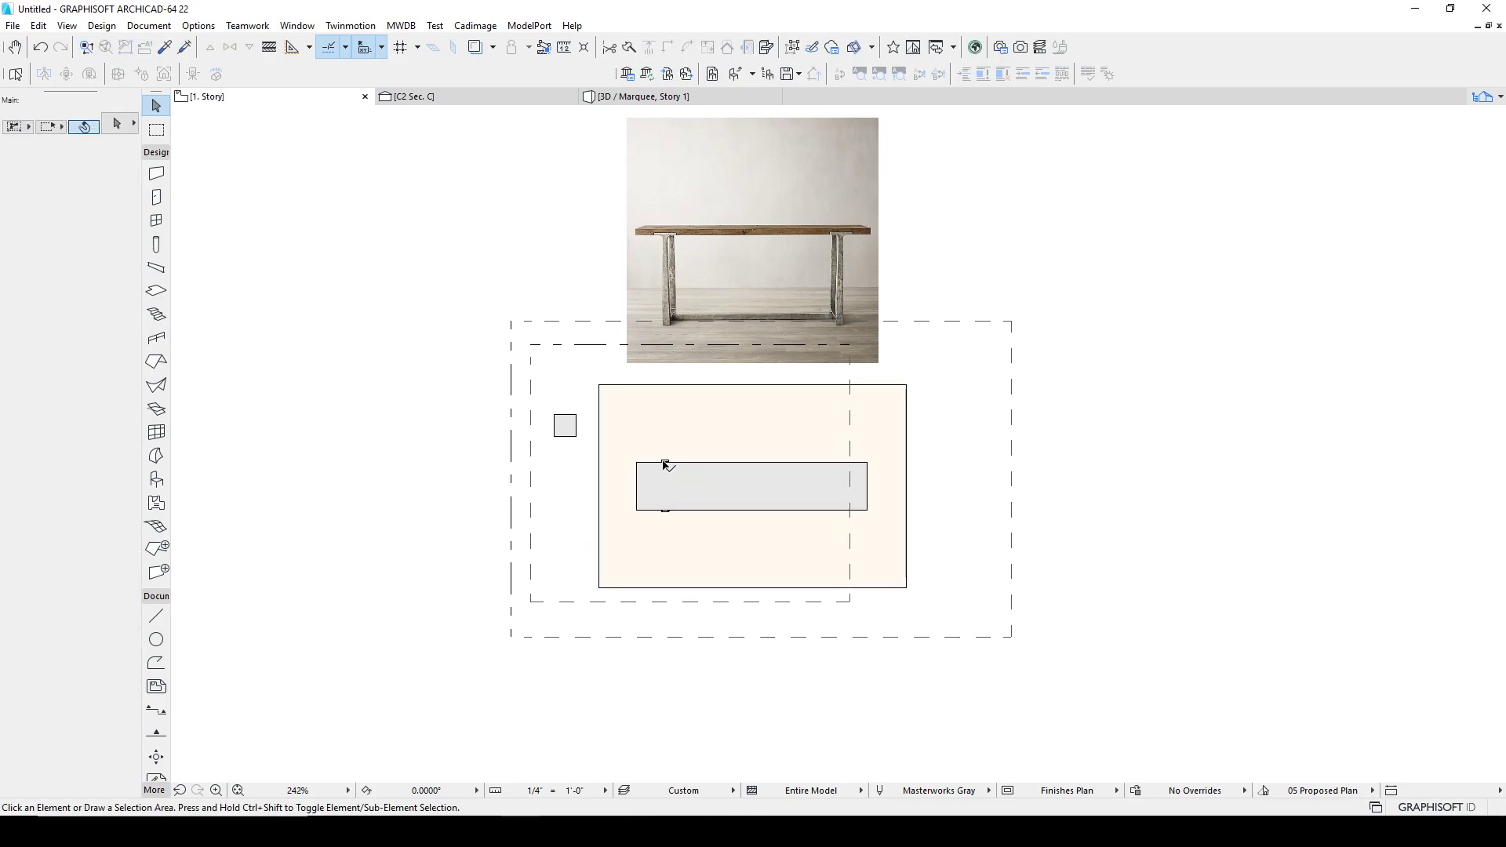
# Step: Mirror a copy of both legs across the tabletop's midpoint to its other end
pyautogui.click(665, 463)
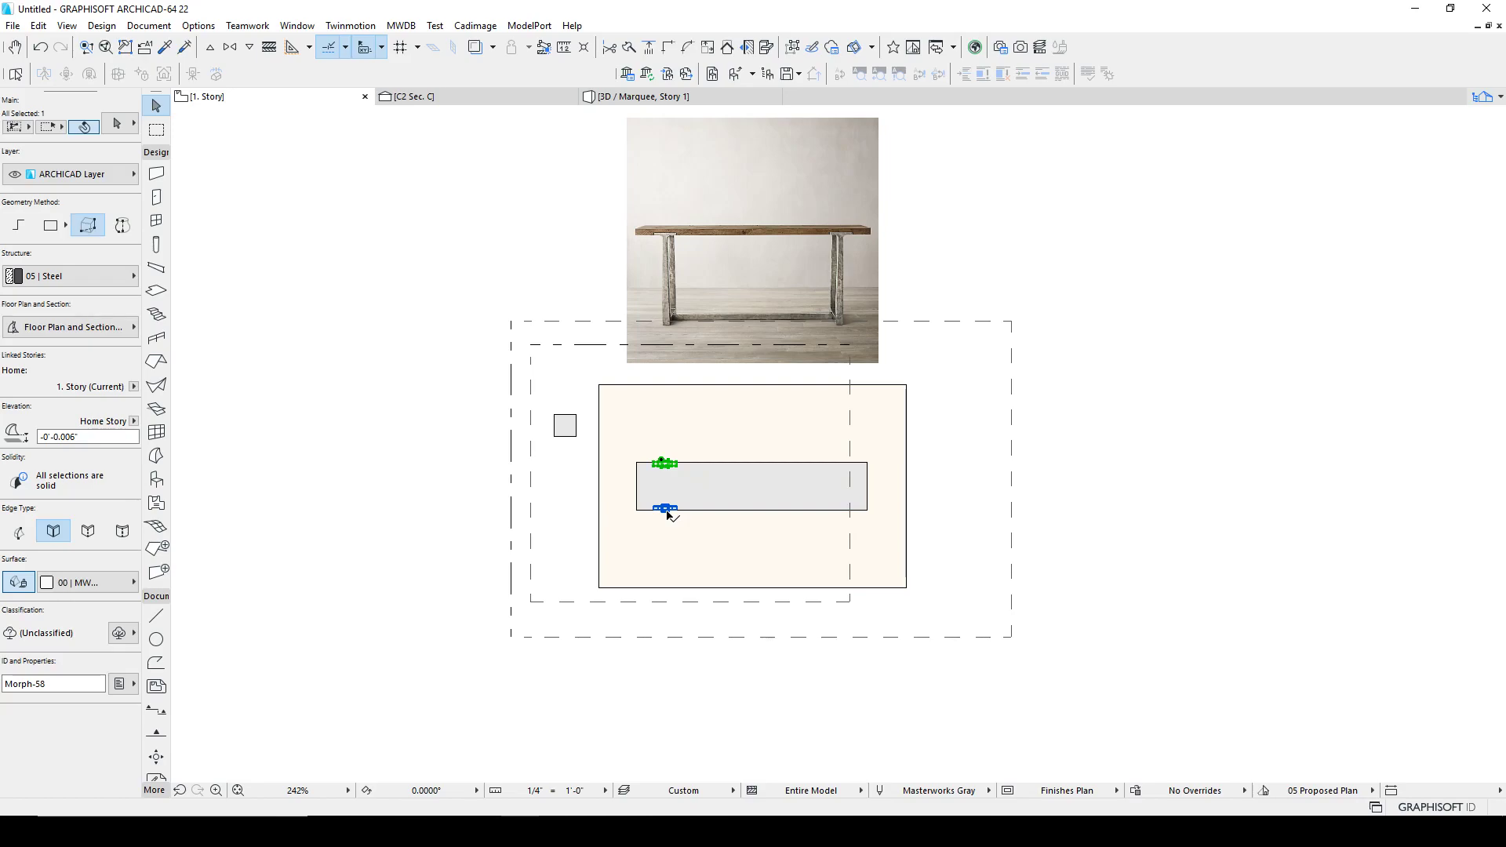
pyautogui.hotkey('ctrl', 'alt', 'm')
pyautogui.click(752, 510)
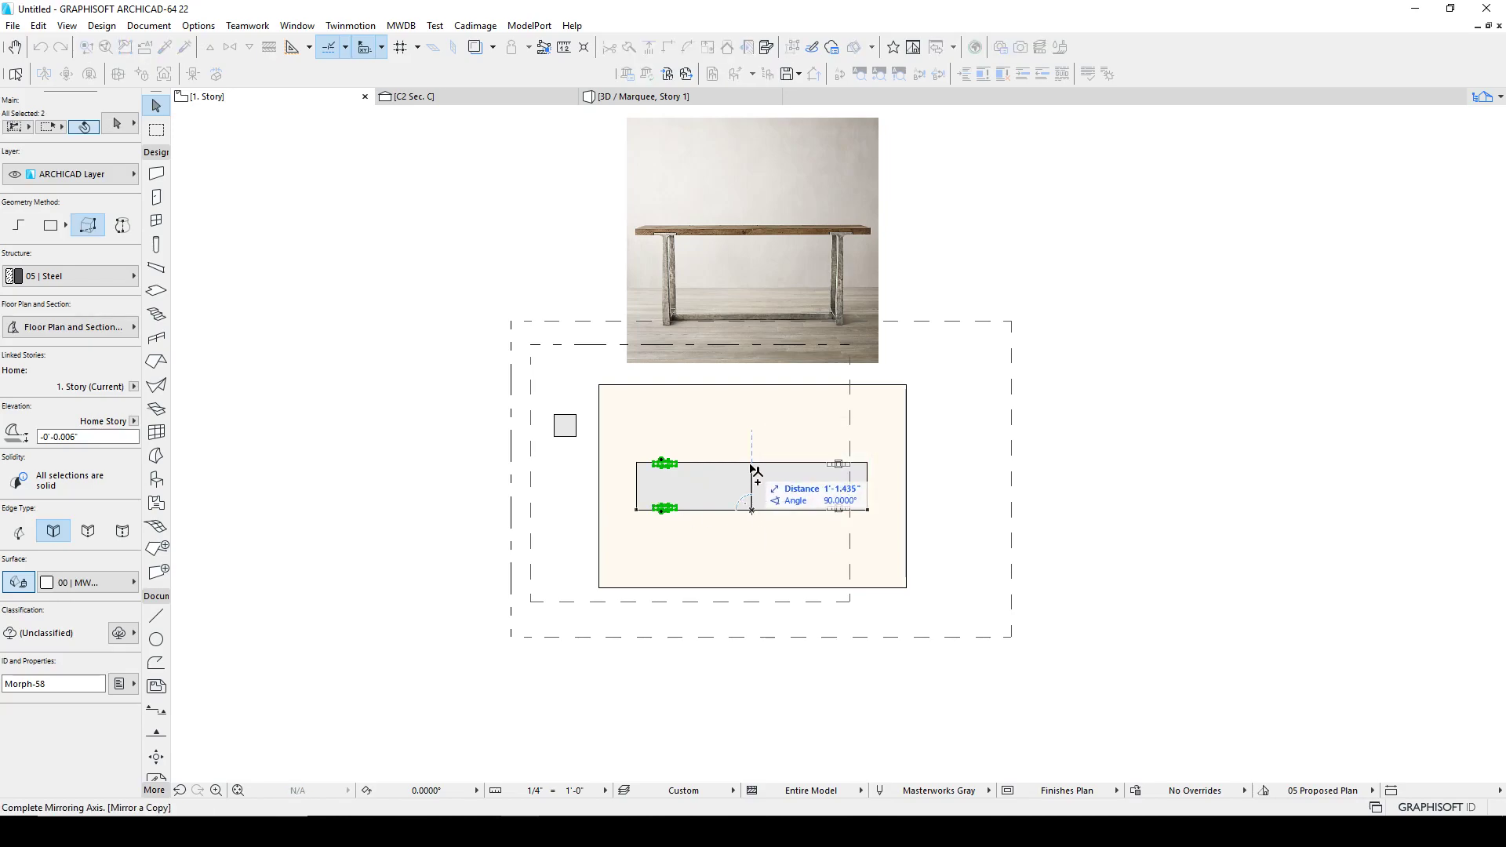
pyautogui.click(752, 464)
pyautogui.press('Escape')
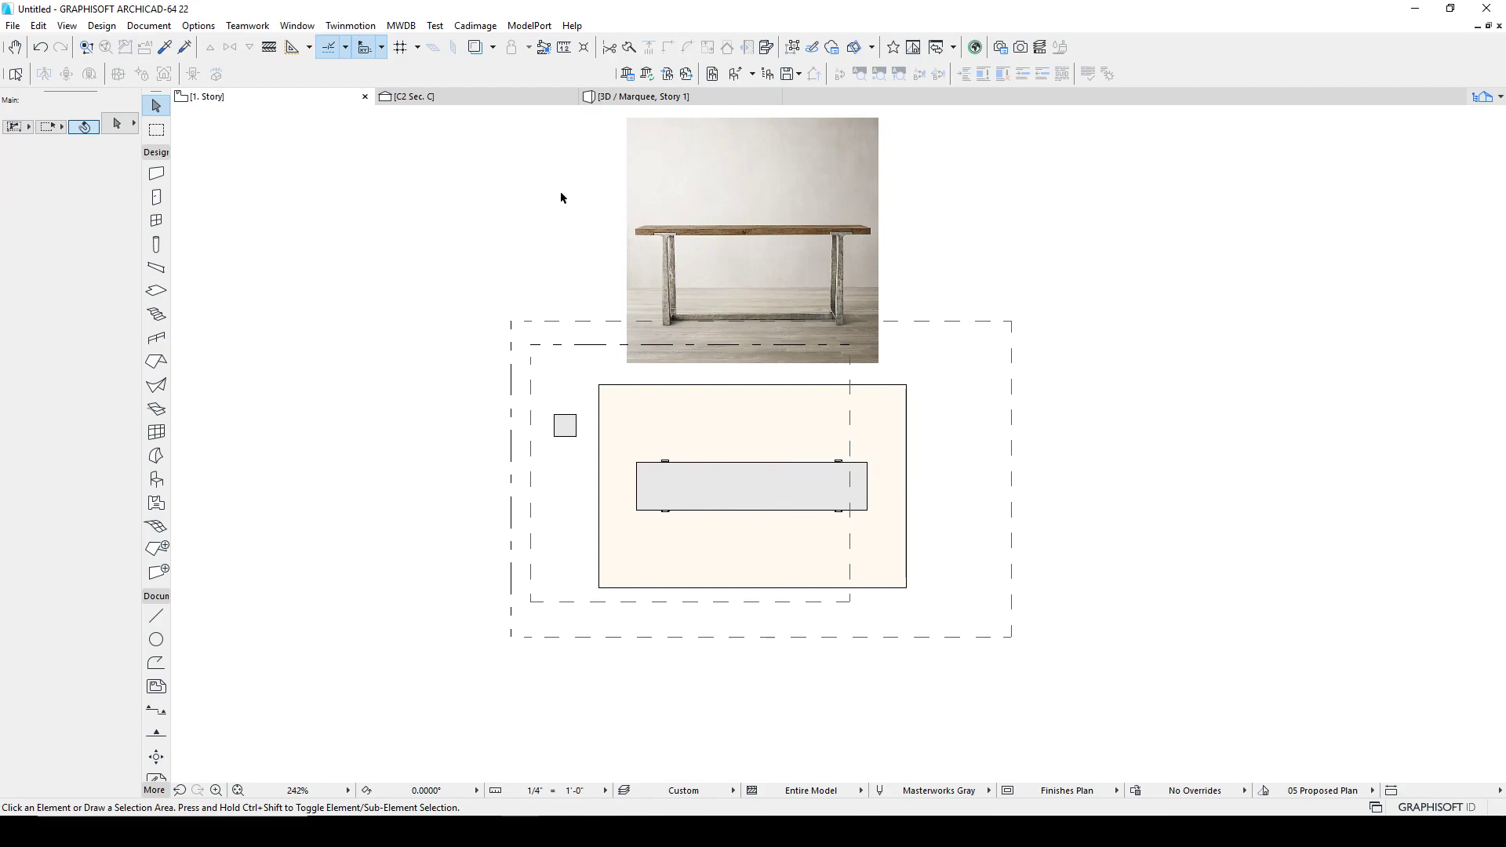
# Step: Switch to the 3D view and orbit around the table to inspect the four legs under the tabletop
pyautogui.click(643, 96)
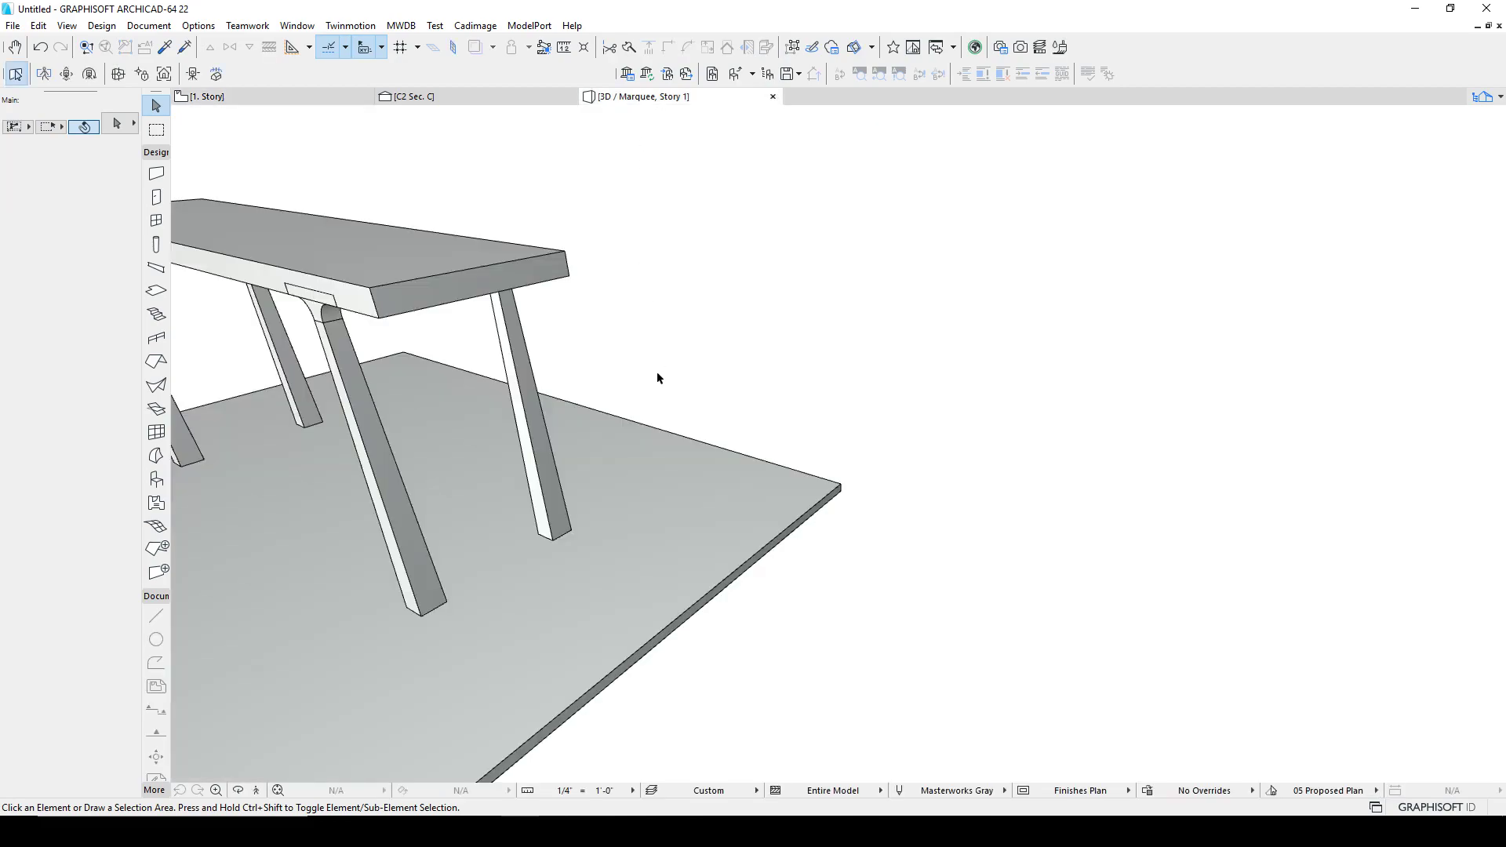
pyautogui.moveTo(657, 398); pyautogui.dragTo(869, 376)
pyautogui.moveTo(729, 347); pyautogui.dragTo(1076, 444, button='middle')
pyautogui.scroll(5, 662, 442)
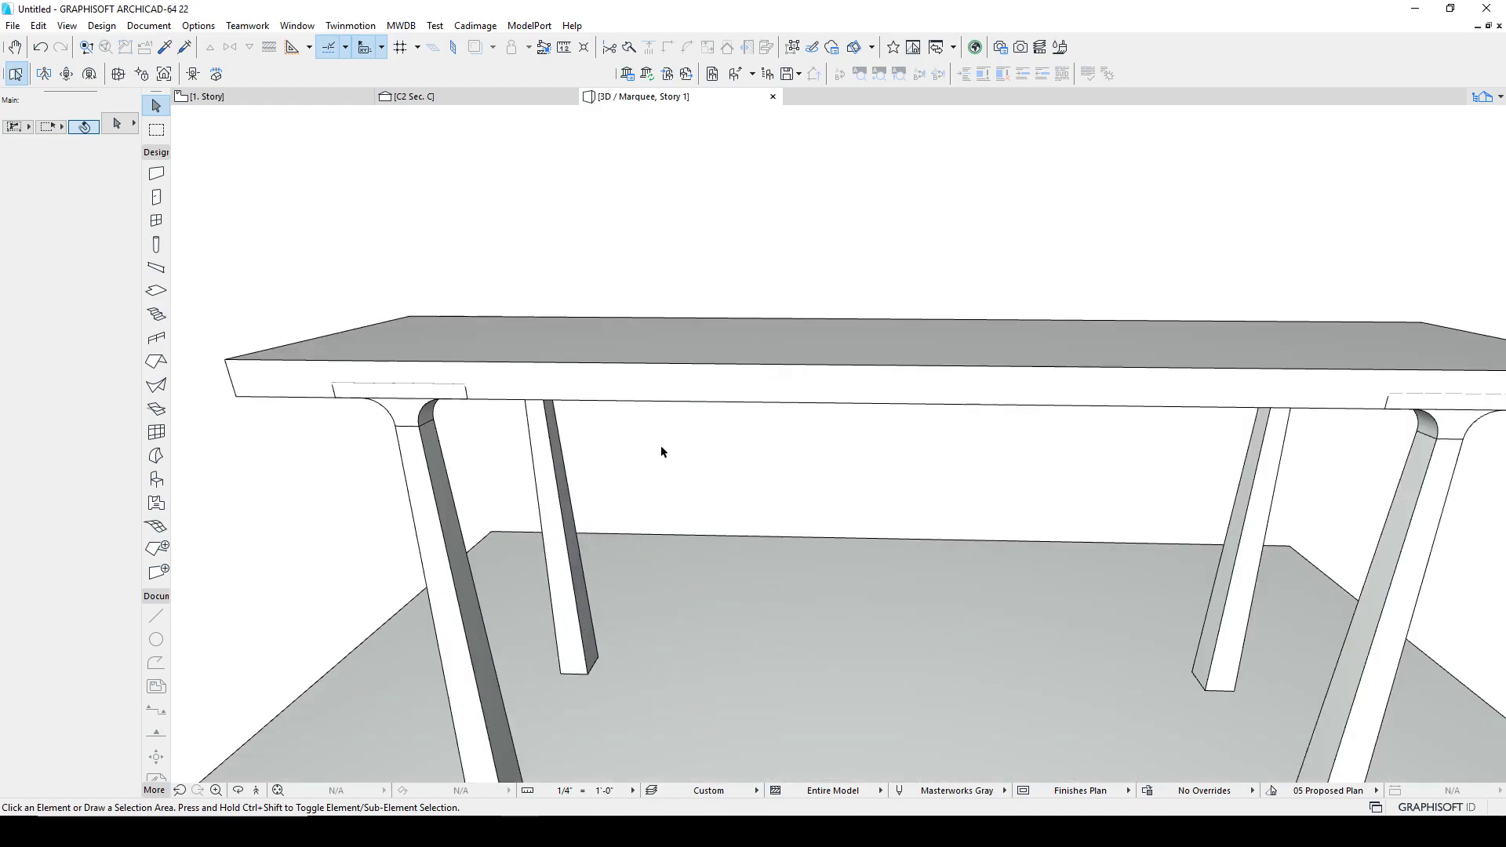
pyautogui.scroll(-4, 657, 441)
pyautogui.keyDown('shift'); pyautogui.moveTo(579, 444); pyautogui.dragTo(565, 409, button='middle'); pyautogui.keyUp('shift')
pyautogui.click(563, 428)
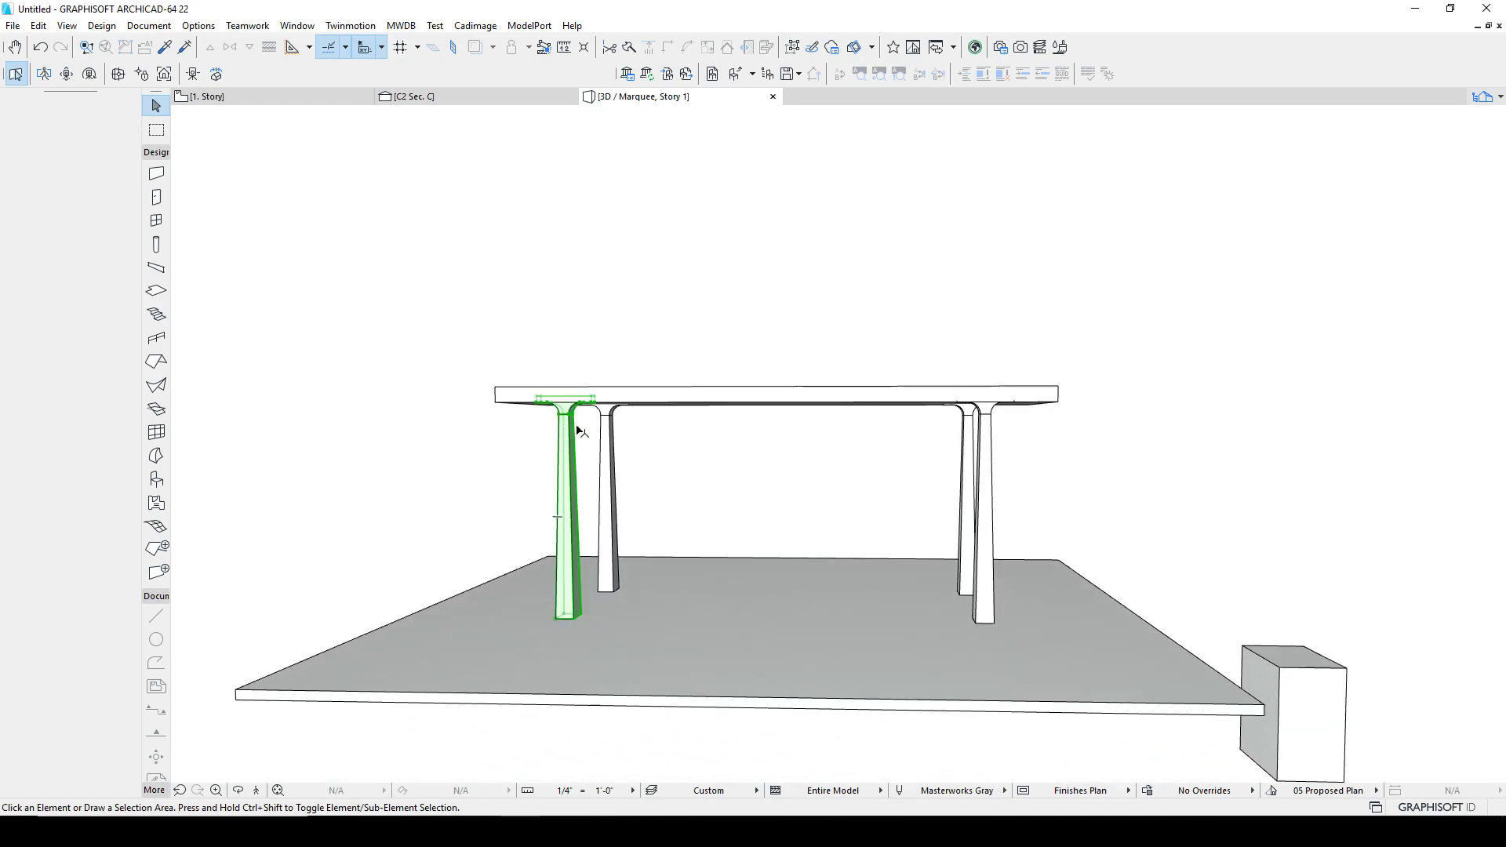
pyautogui.keyDown('shift'); pyautogui.click(614, 429); pyautogui.keyUp('shift')
pyautogui.keyDown('shift'); pyautogui.click(966, 459); pyautogui.keyUp('shift')
pyautogui.keyDown('shift'); pyautogui.click(988, 440); pyautogui.keyUp('shift')
pyautogui.keyDown('shift'); pyautogui.moveTo(928, 440); pyautogui.dragTo(645, 467, button='middle'); pyautogui.keyUp('shift')
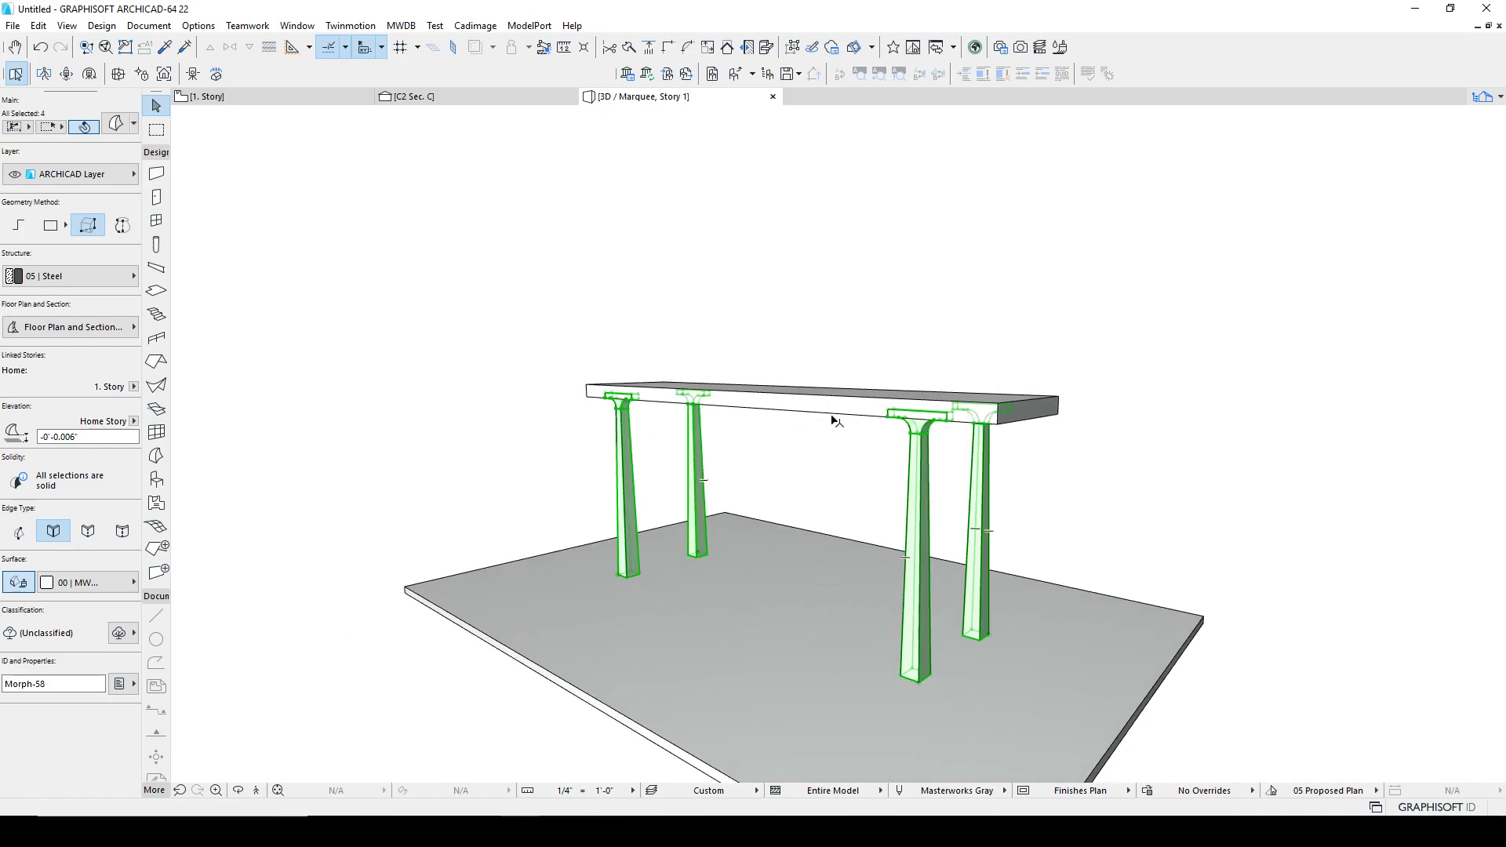
pyautogui.press('Escape')
pyautogui.scroll(2, 897, 419)
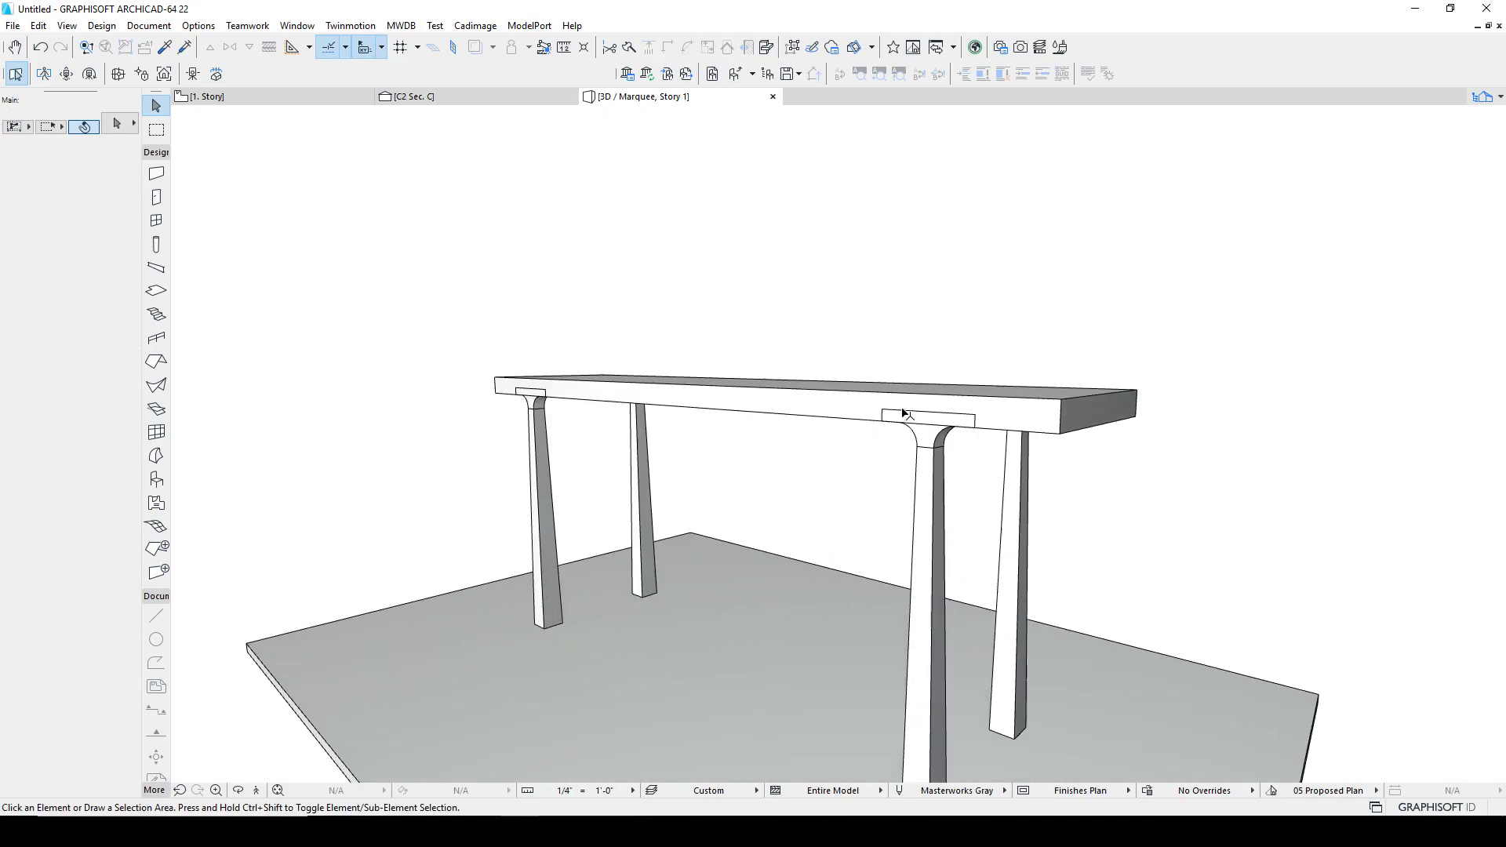
pyautogui.scroll(3, 901, 414)
pyautogui.keyDown('shift'); pyautogui.moveTo(887, 379); pyautogui.dragTo(879, 387, button='middle'); pyautogui.keyUp('shift')
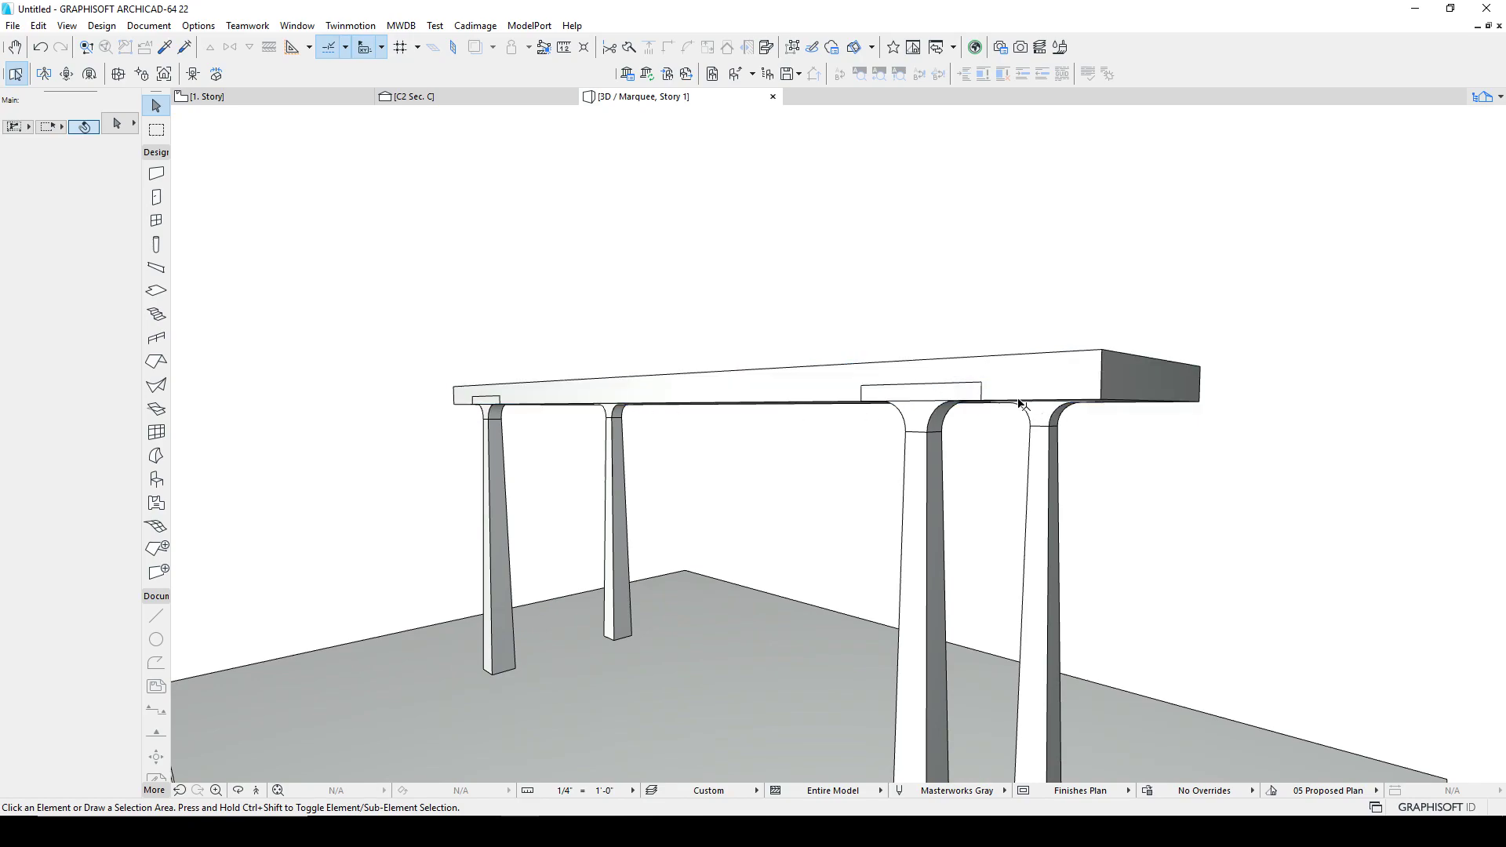
pyautogui.scroll(4, 994, 401)
pyautogui.scroll(-3, 993, 396)
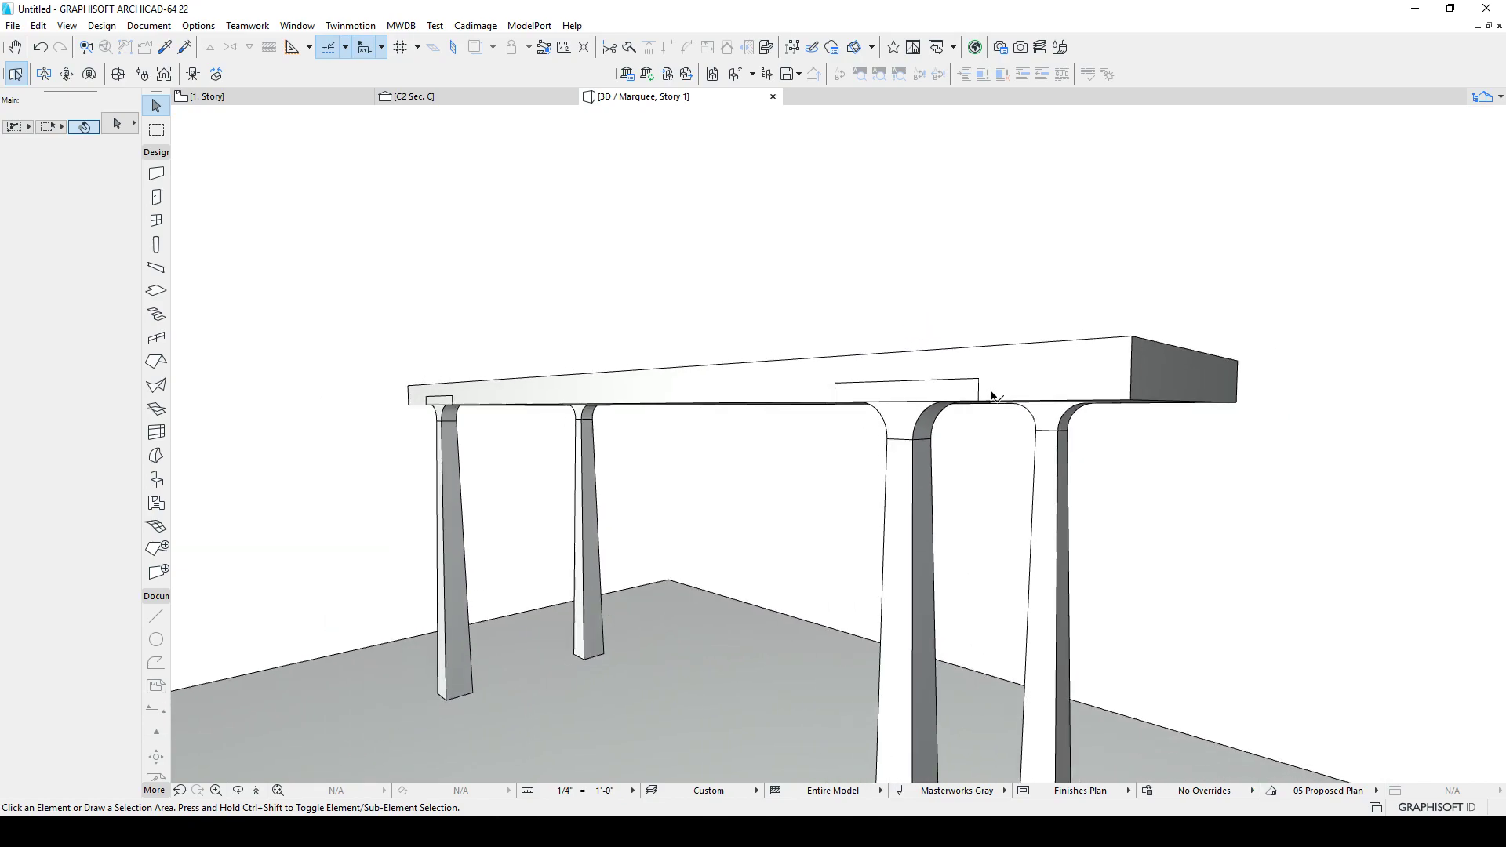
# Step: Convert the tabletop slab into a morph
pyautogui.click(863, 358)
pyautogui.keyDown('shift'); pyautogui.moveTo(887, 330); pyautogui.dragTo(882, 372, button='middle'); pyautogui.keyUp('shift')
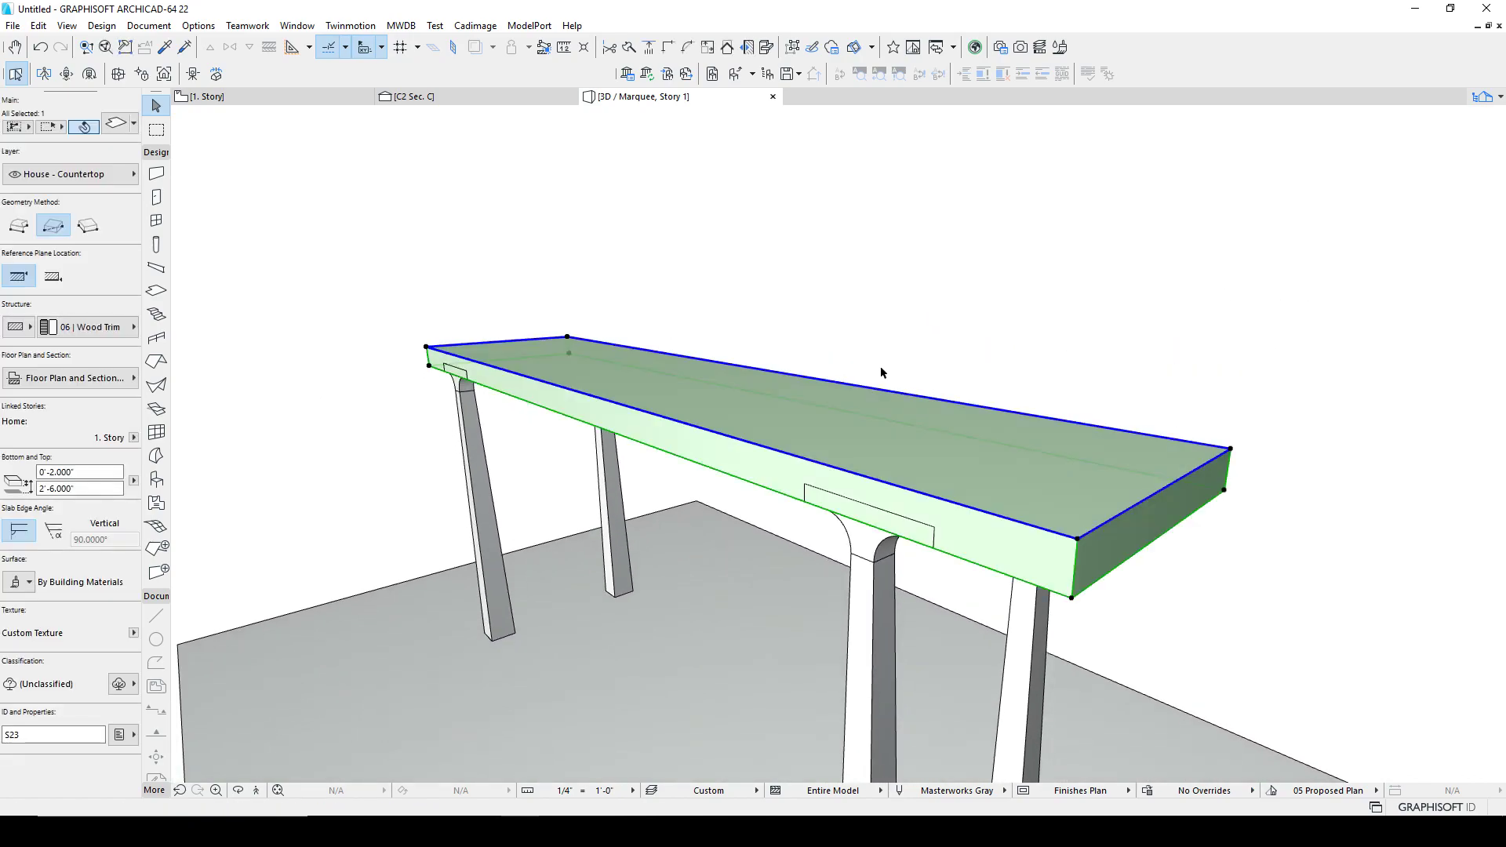
pyautogui.rightClick(712, 313)
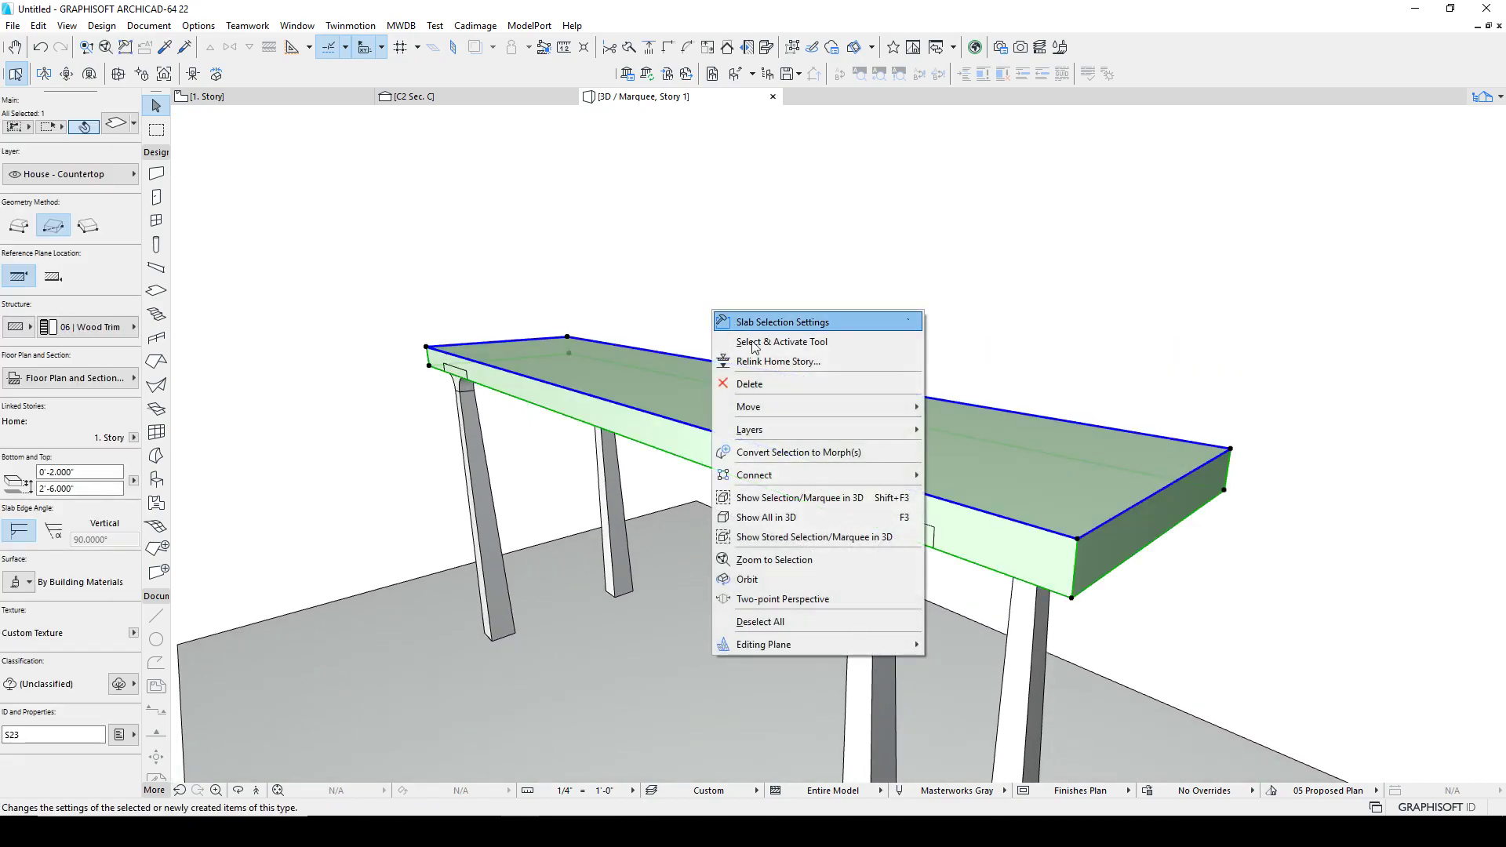
pyautogui.click(757, 455)
pyautogui.click(761, 231)
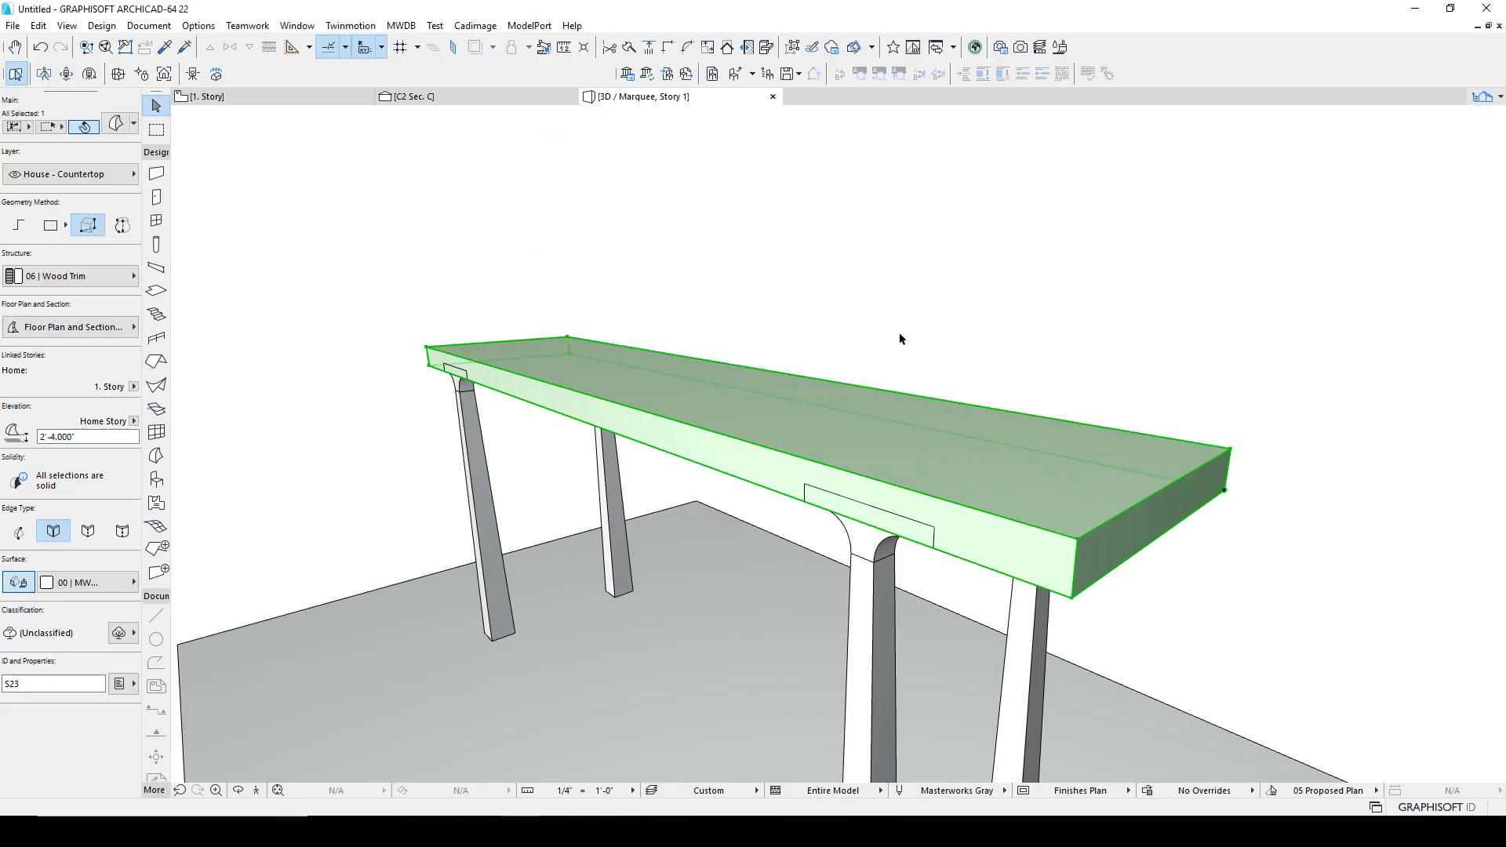
# Step: Select the four leg morphs and drag a copy of them in place
pyautogui.click(1001, 393)
pyautogui.keyDown('shift'); pyautogui.moveTo(1009, 374); pyautogui.dragTo(892, 468, button='middle'); pyautogui.keyUp('shift')
pyautogui.click(883, 498)
pyautogui.keyDown('shift'); pyautogui.click(1027, 527); pyautogui.keyUp('shift')
pyautogui.keyDown('shift'); pyautogui.click(555, 562); pyautogui.keyUp('shift')
pyautogui.keyDown('shift'); pyautogui.click(395, 568); pyautogui.keyUp('shift')
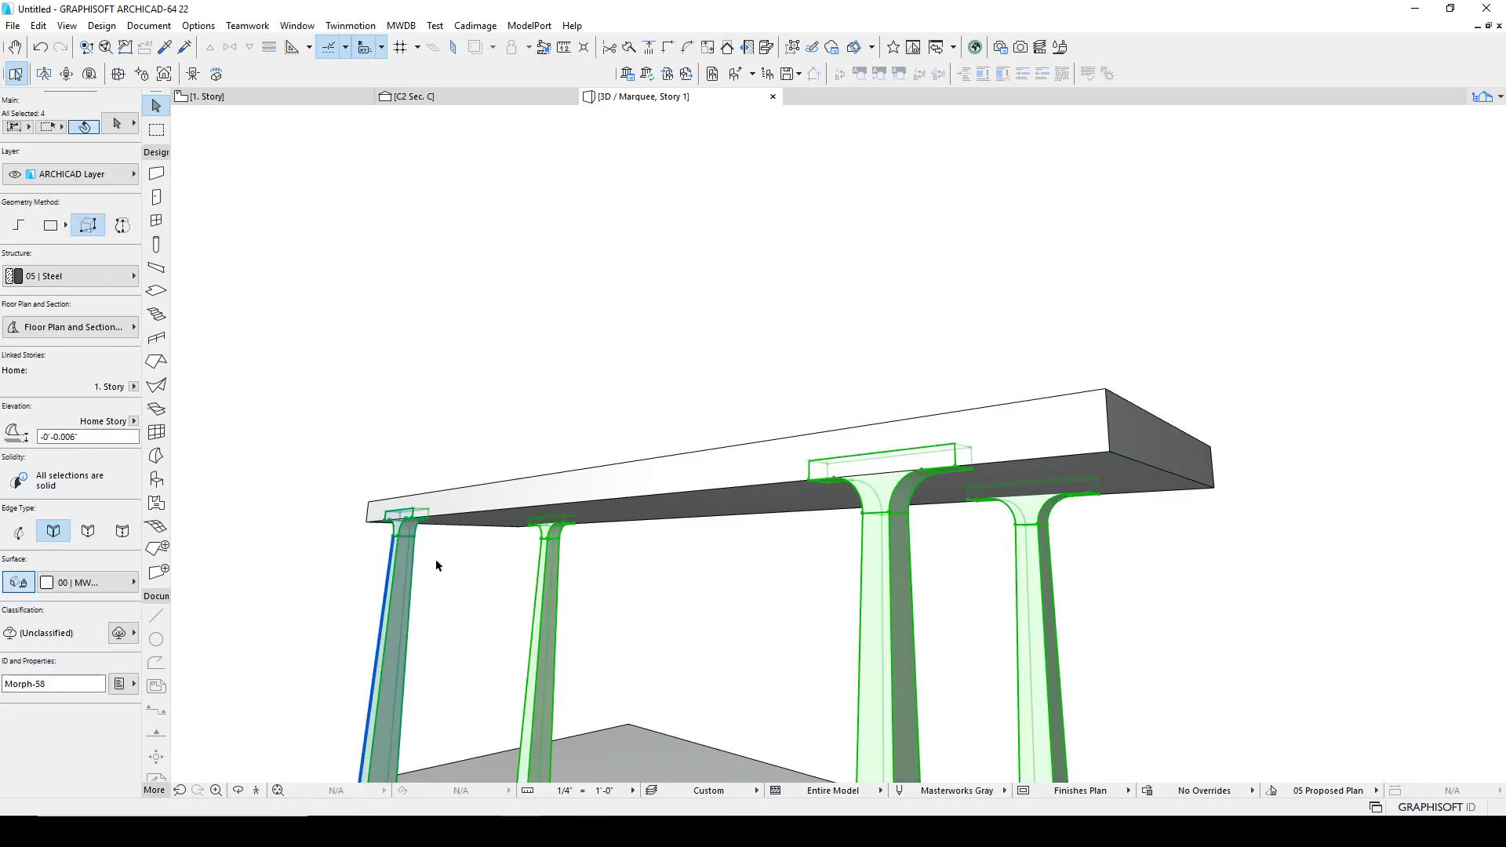
pyautogui.hotkey('ctrl', 'shift', 'd')
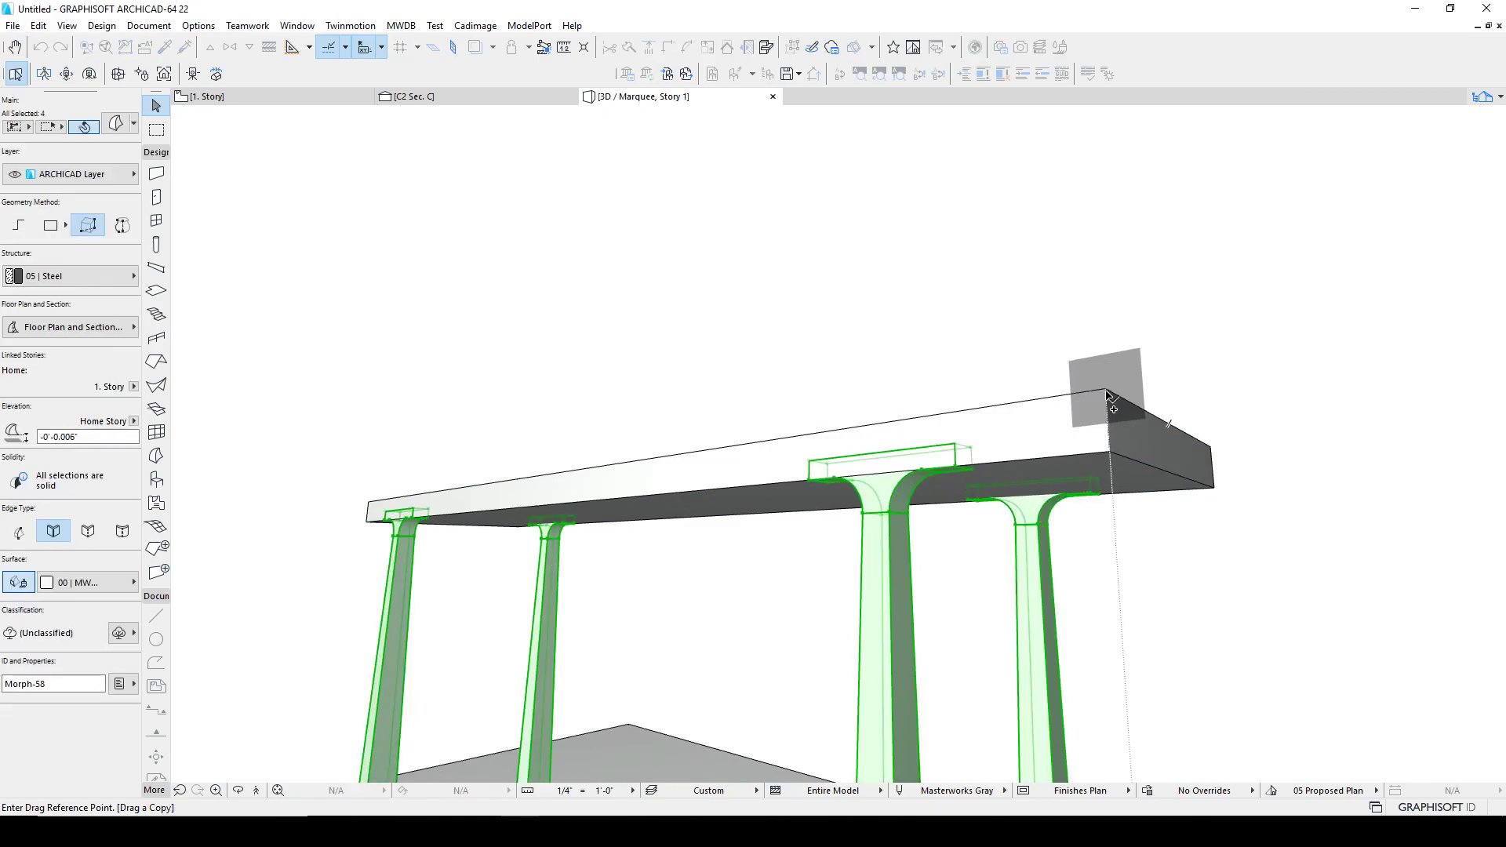
pyautogui.click(1106, 392)
pyautogui.click(1106, 391)
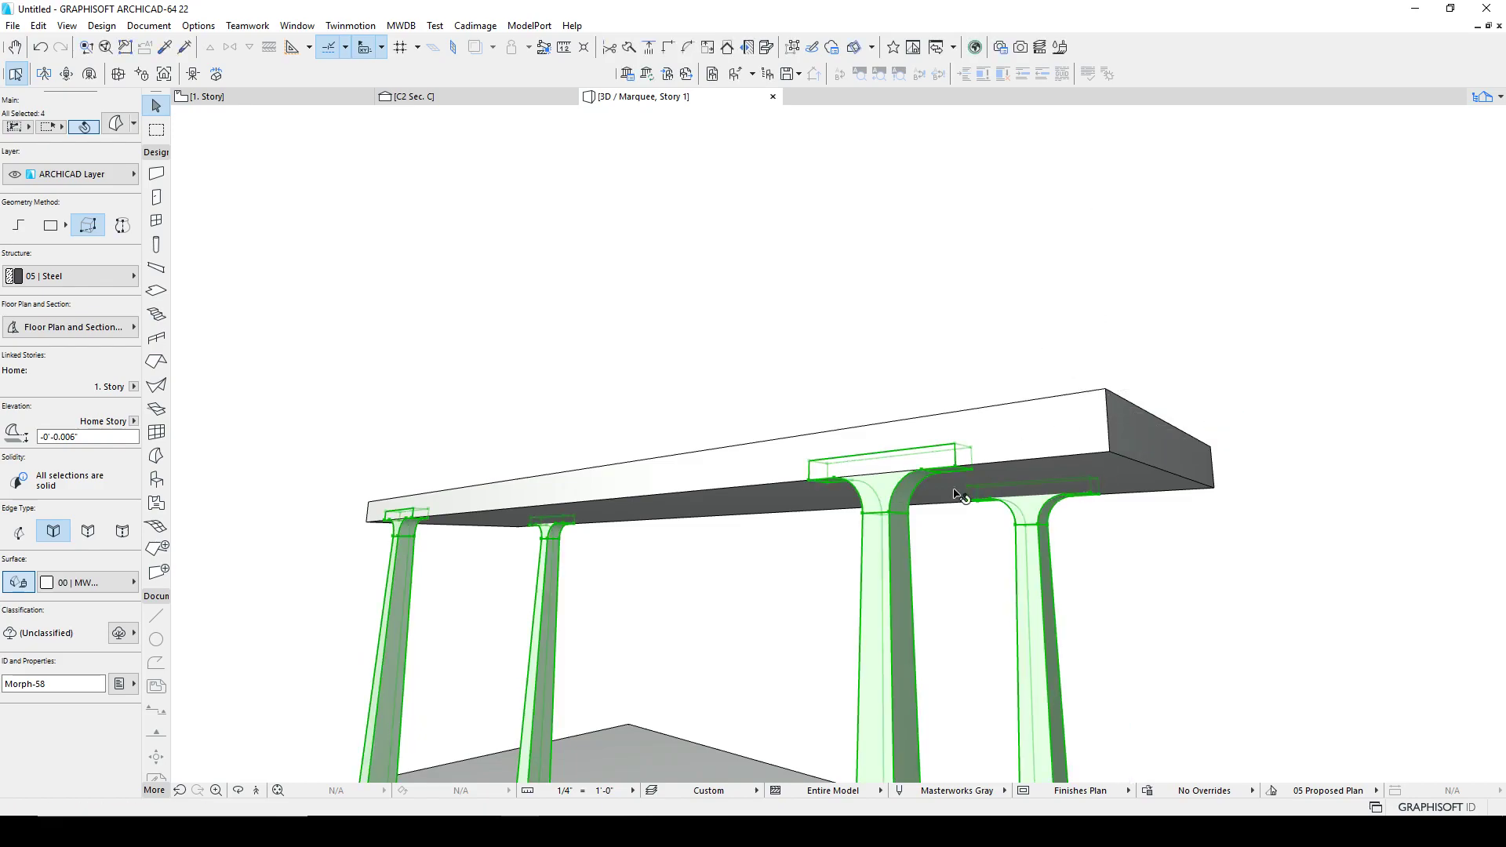
# Step: Subtract the selected leg morphs from the tabletop morph with a Boolean operation
pyautogui.keyDown('shift'); pyautogui.click(990, 411); pyautogui.keyUp('shift')
pyautogui.rightClick(966, 339)
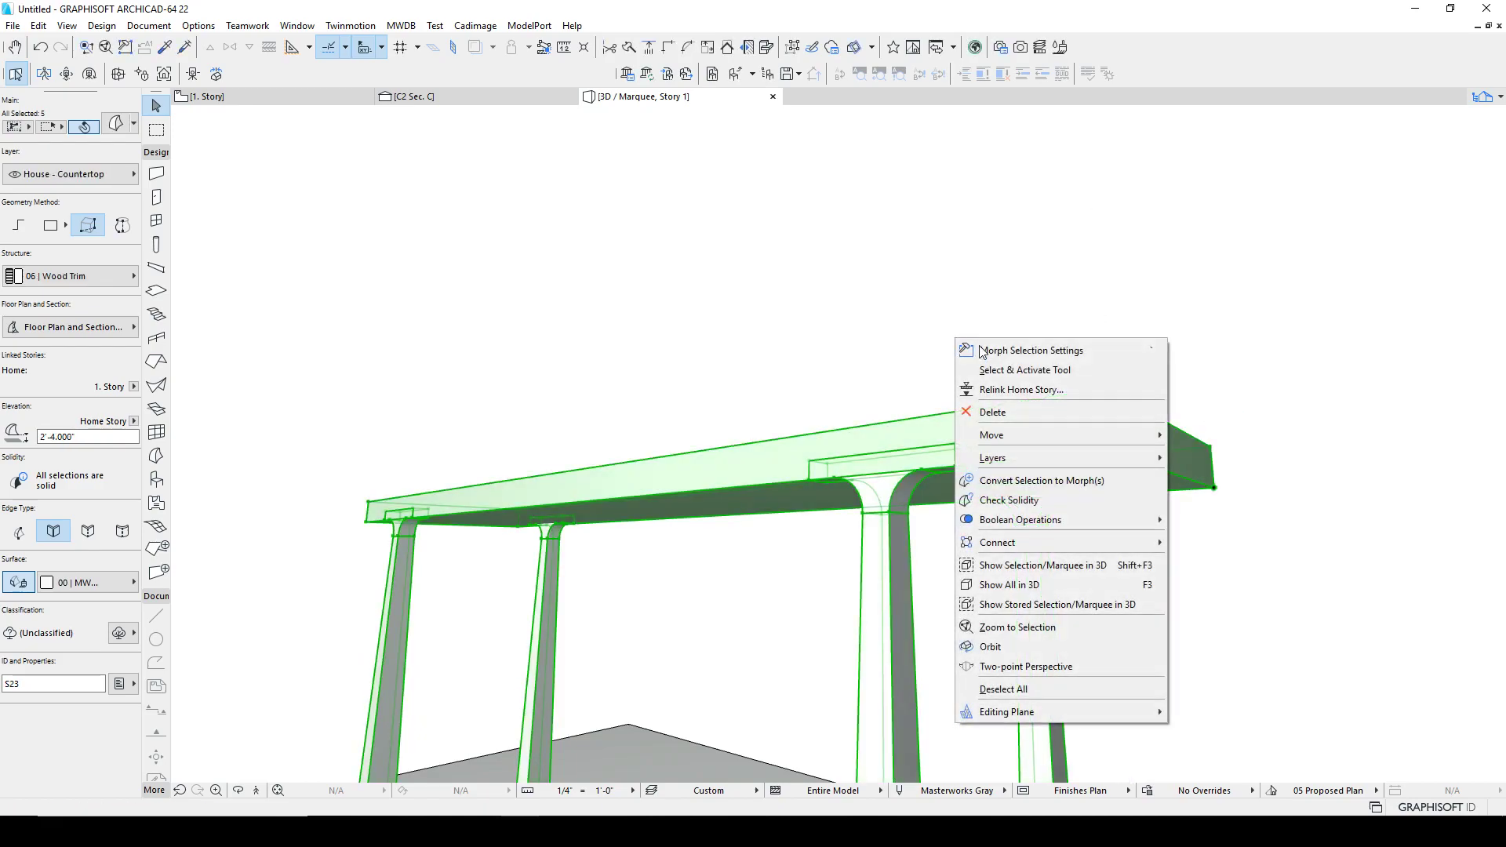
pyautogui.moveTo(1099, 520)
pyautogui.click(1201, 537)
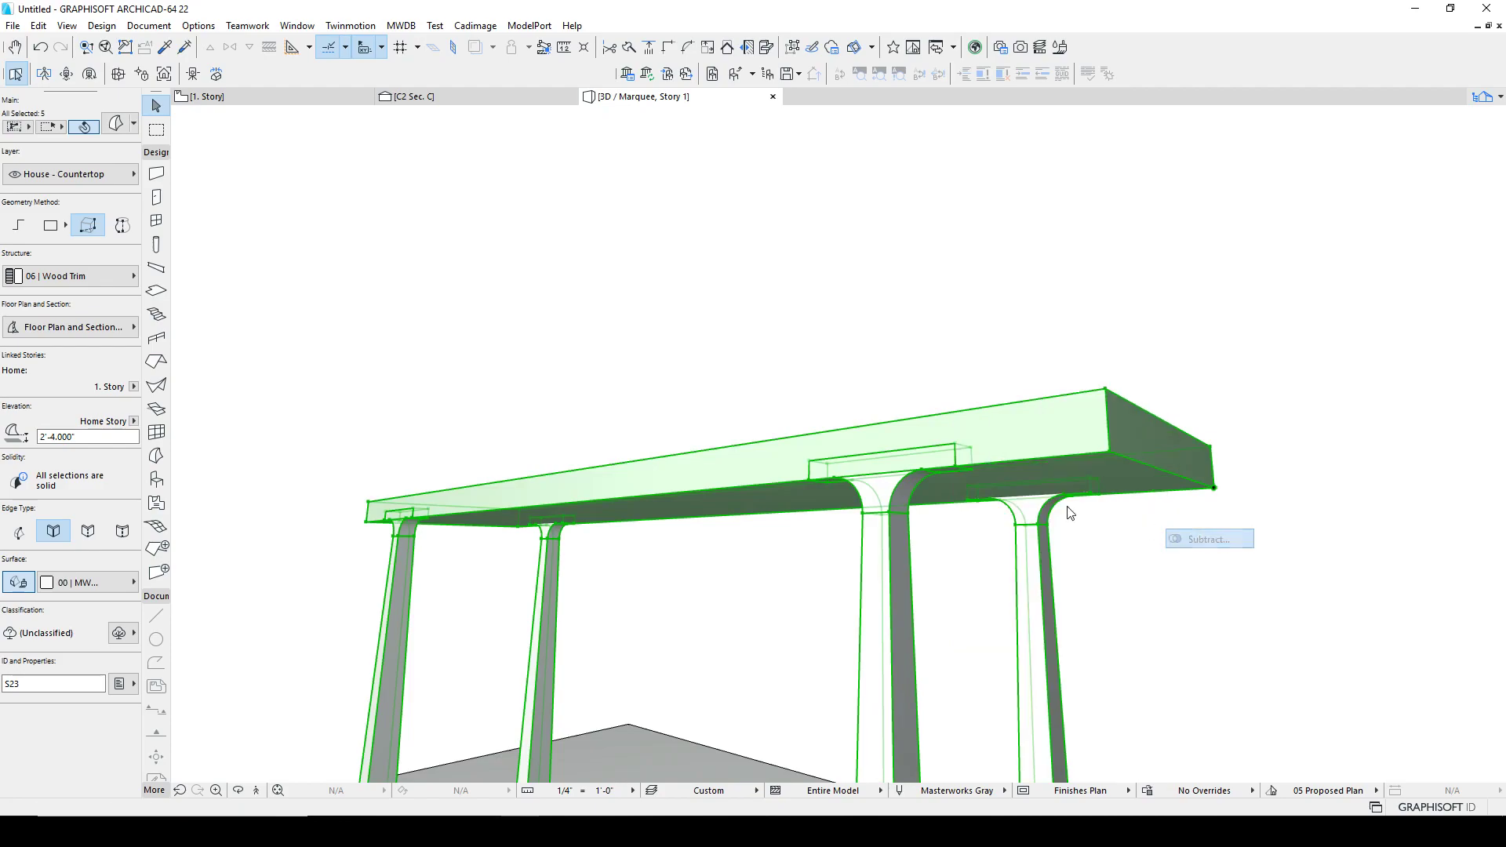
pyautogui.click(990, 416)
pyautogui.click(989, 361)
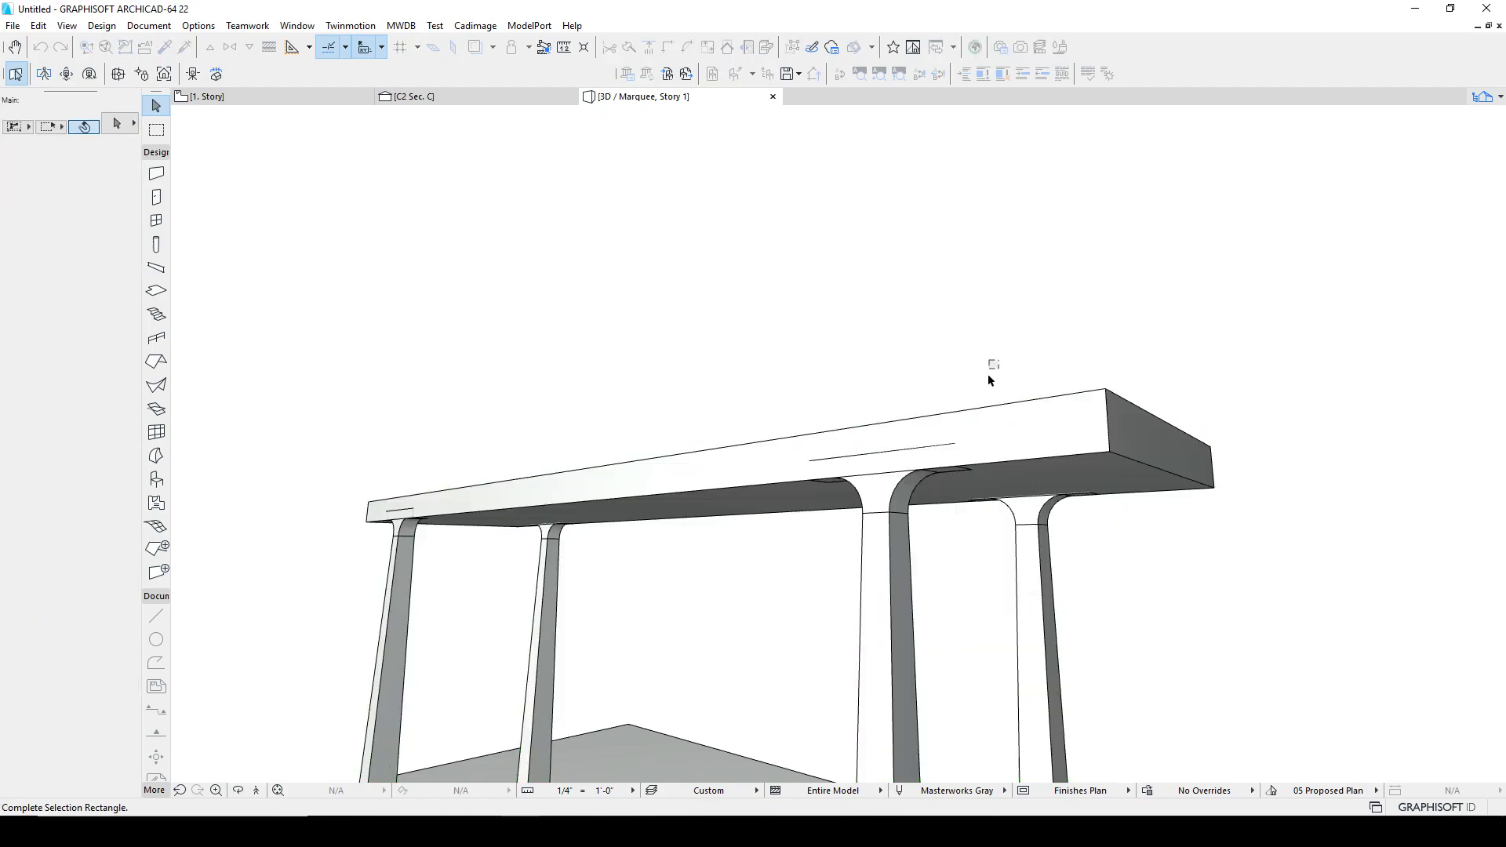
pyautogui.press('Escape')
pyautogui.click(983, 422)
pyautogui.press('Escape')
# Step: Set the tabletop morph's building material to 06 | Cherry
pyautogui.keyDown('shift'); pyautogui.moveTo(912, 511); pyautogui.dragTo(894, 471, button='middle'); pyautogui.keyUp('shift')
pyautogui.click(790, 440)
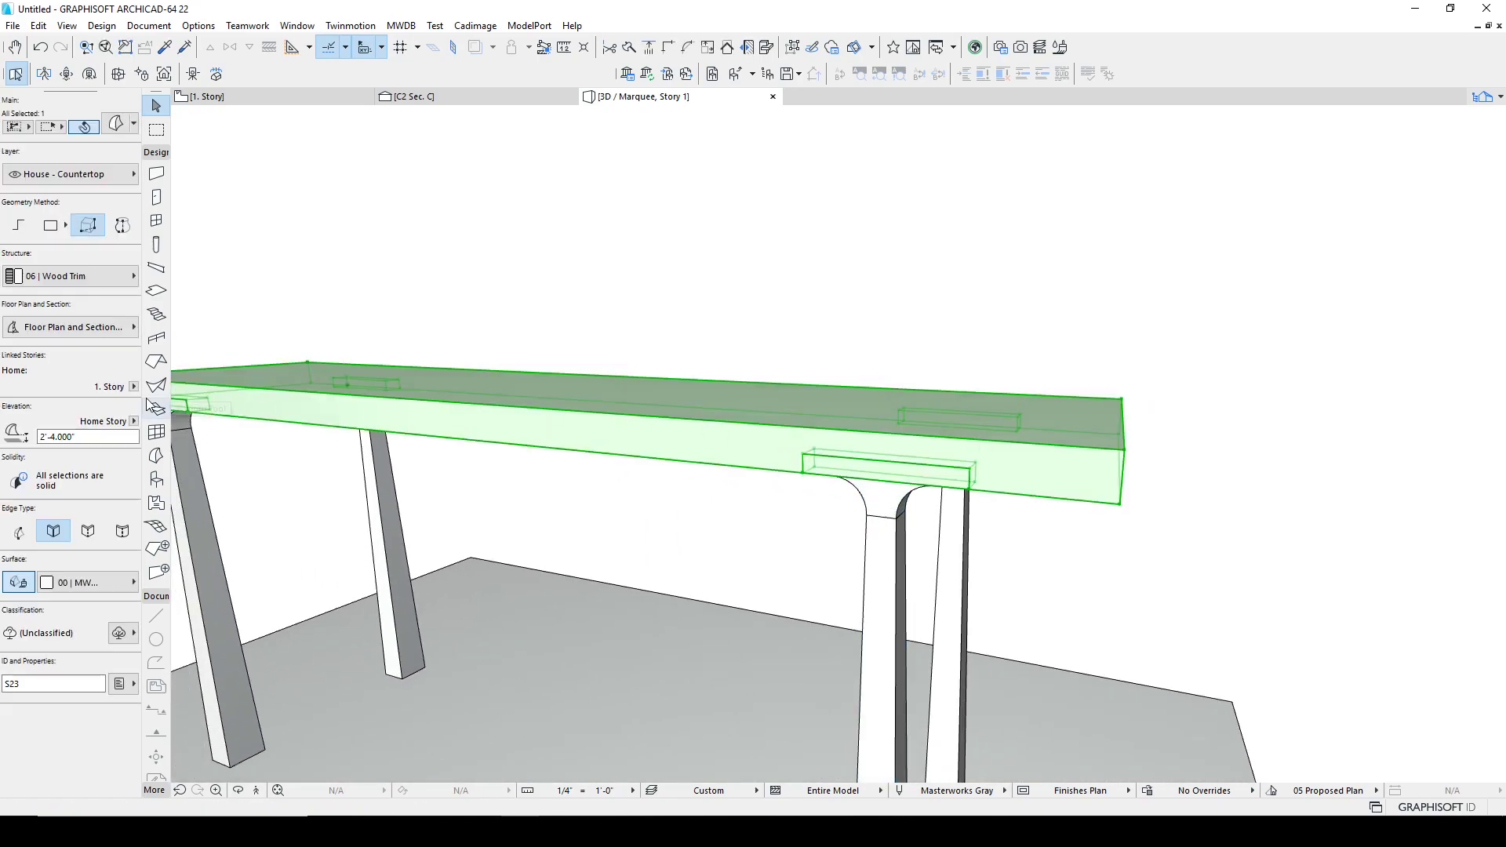
pyautogui.click(81, 278)
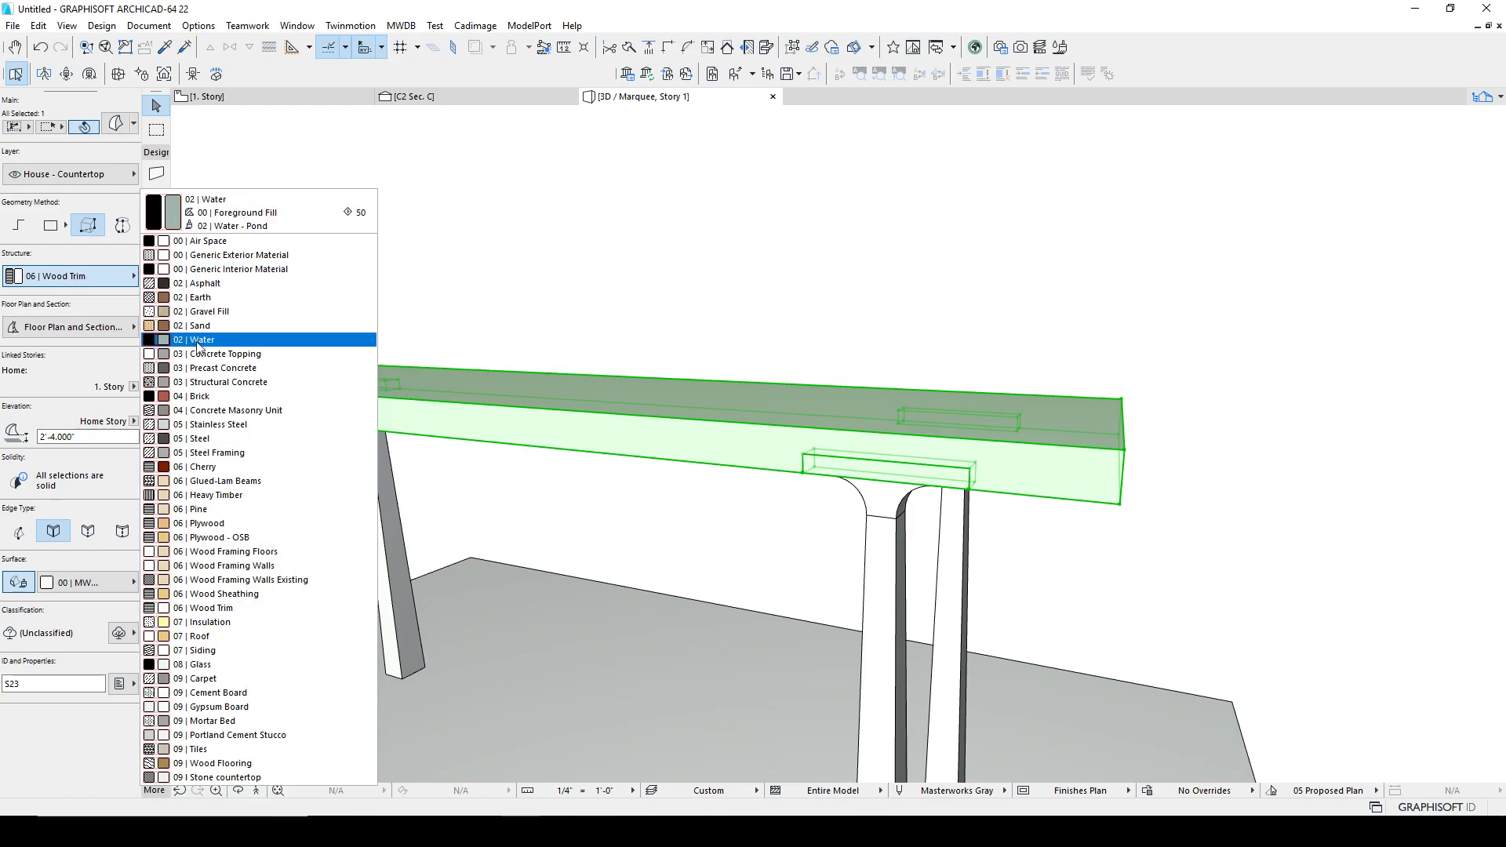
pyautogui.click(229, 467)
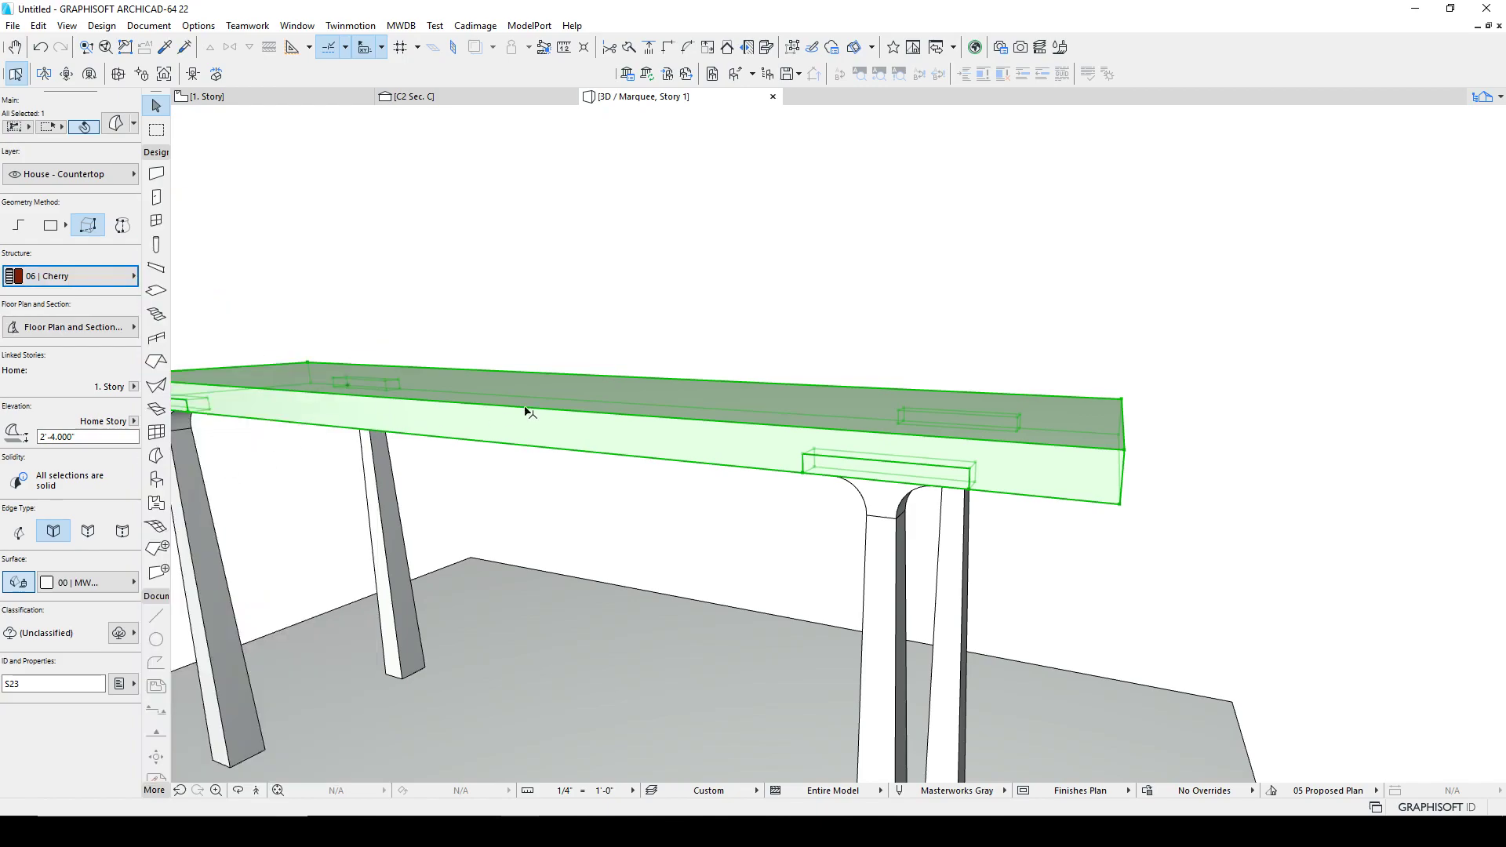
pyautogui.click(24, 581)
pyautogui.click(920, 329)
pyautogui.click(738, 414)
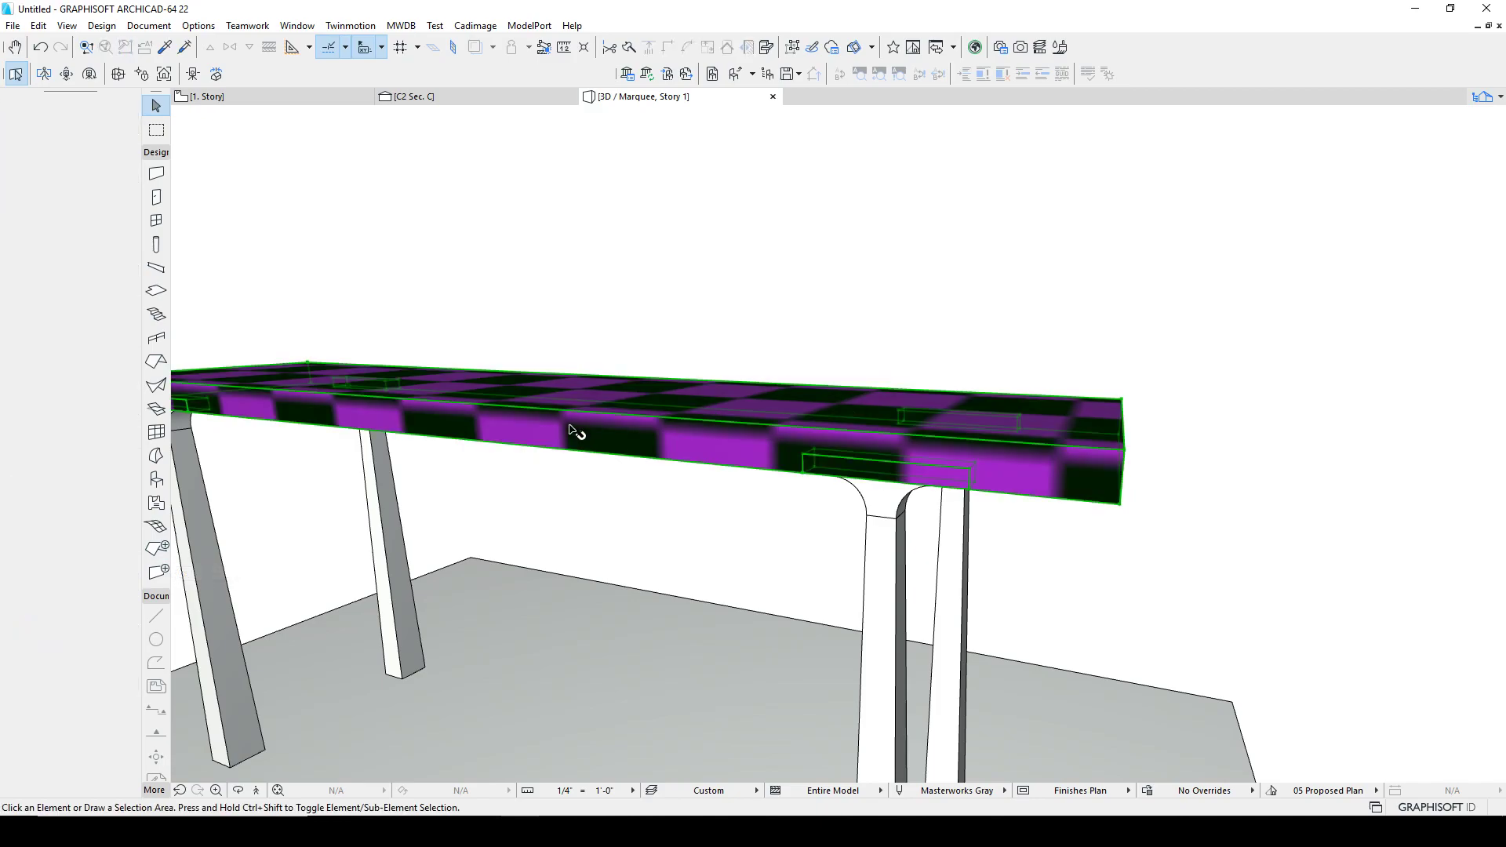
pyautogui.click(25, 581)
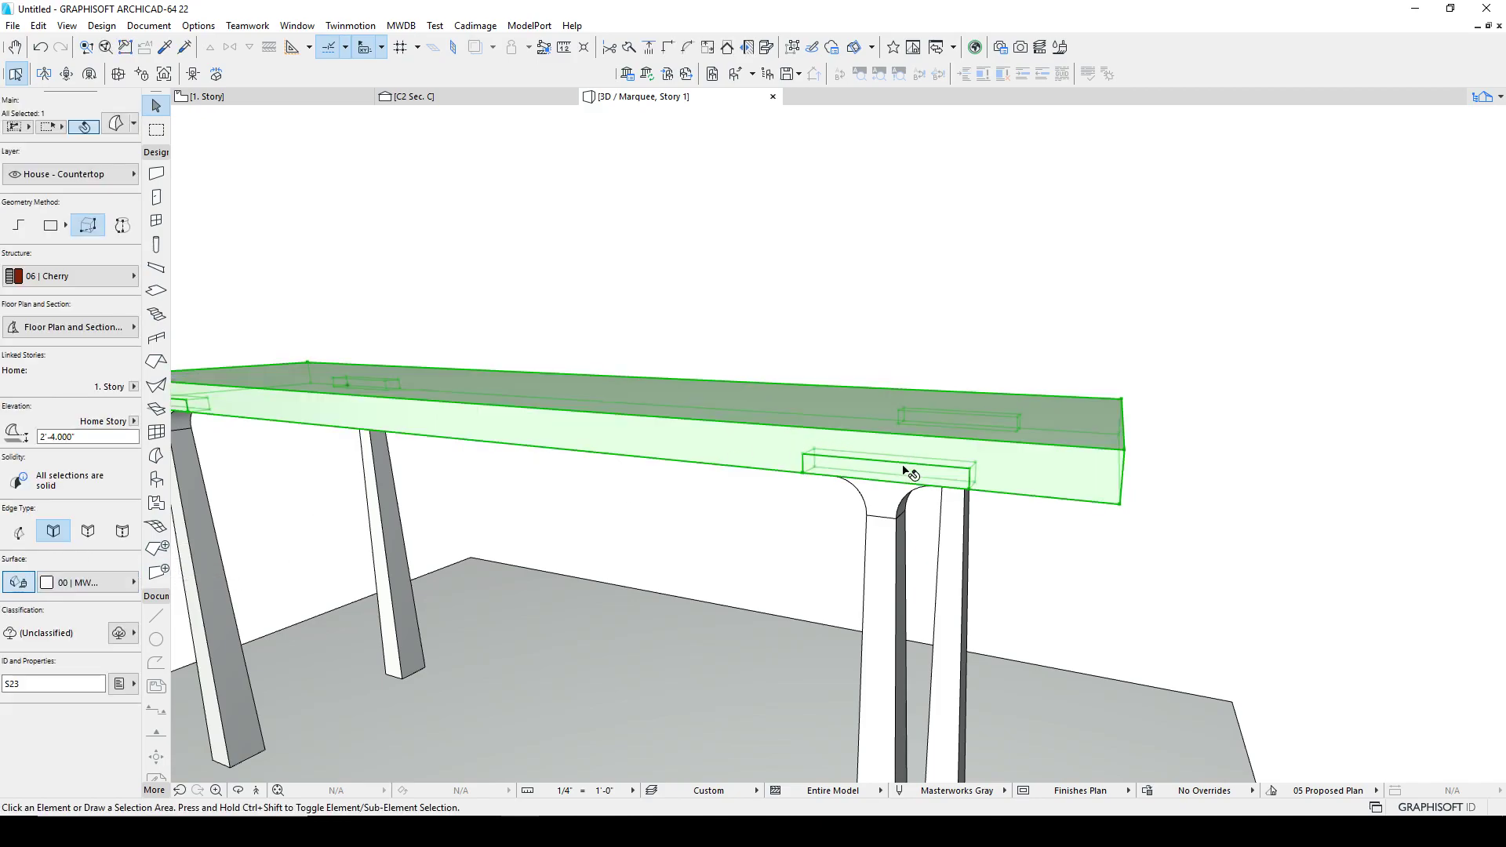
# Step: Select the pair of leg morphs at one end of the table and move them 0.1 along the tabletop's length
pyautogui.press('Escape')
pyautogui.keyDown('shift'); pyautogui.moveTo(881, 495); pyautogui.dragTo(714, 491, button='middle'); pyautogui.keyUp('shift')
pyautogui.click(862, 487)
pyautogui.keyDown('shift'); pyautogui.click(725, 492); pyautogui.keyUp('shift')
pyautogui.keyDown('shift'); pyautogui.moveTo(1049, 500); pyautogui.dragTo(967, 527, button='middle'); pyautogui.keyUp('shift')
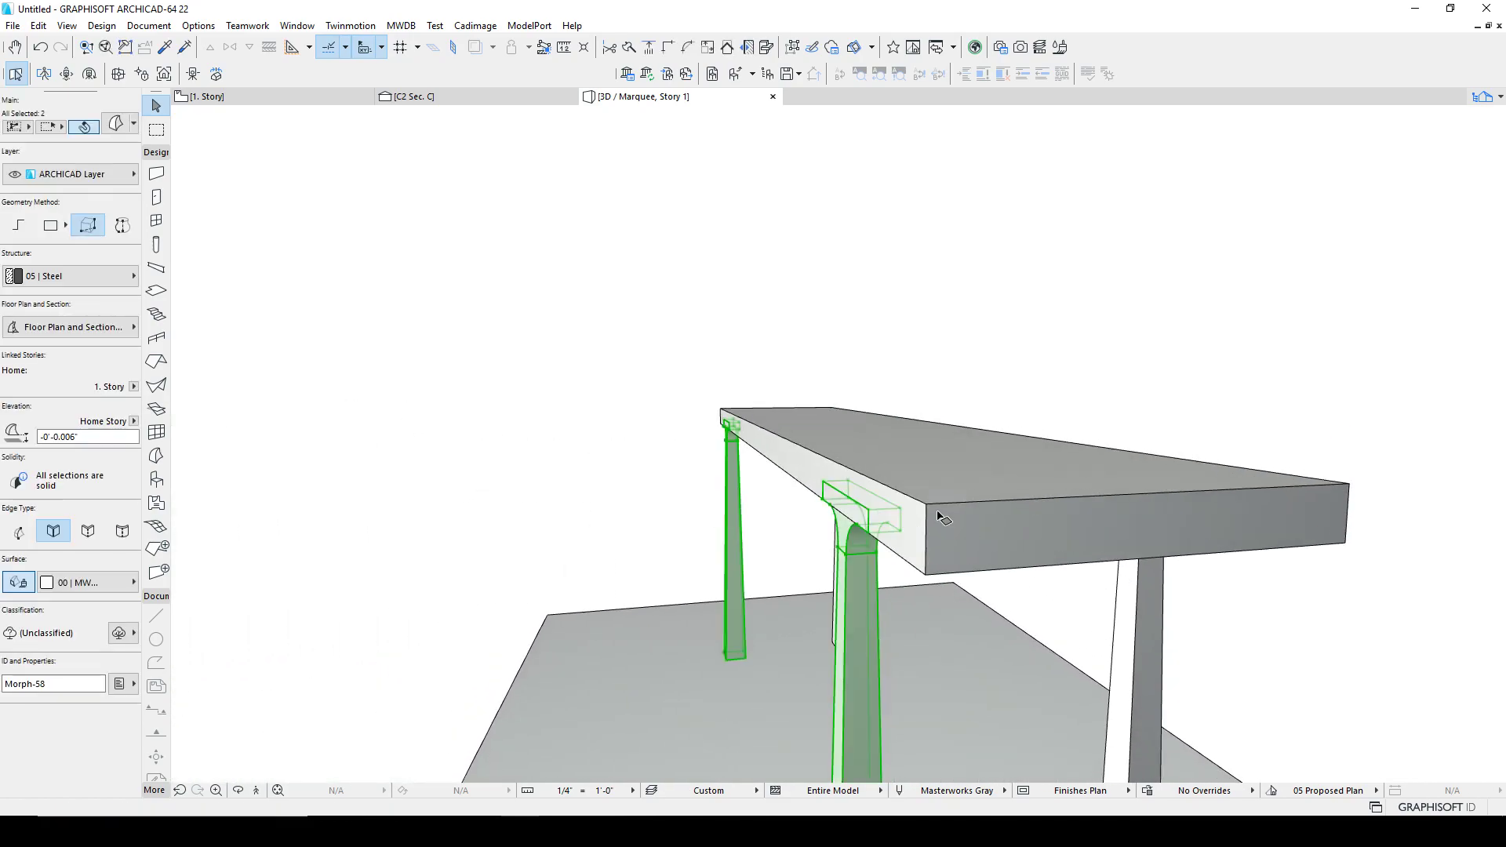
pyautogui.hotkey('ctrl', 'd')
pyautogui.click(943, 507)
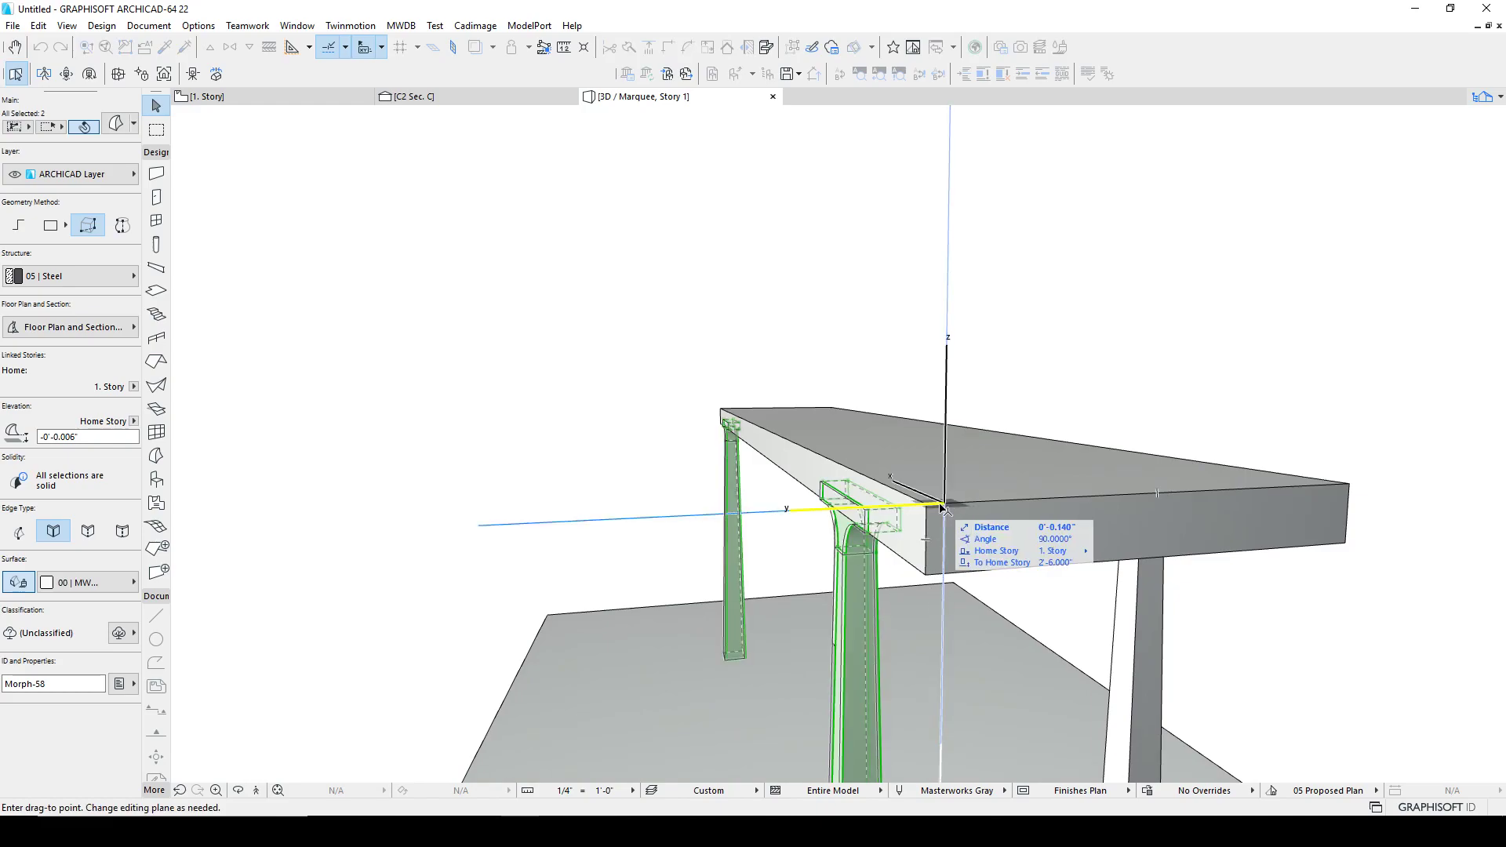
pyautogui.write('.1')
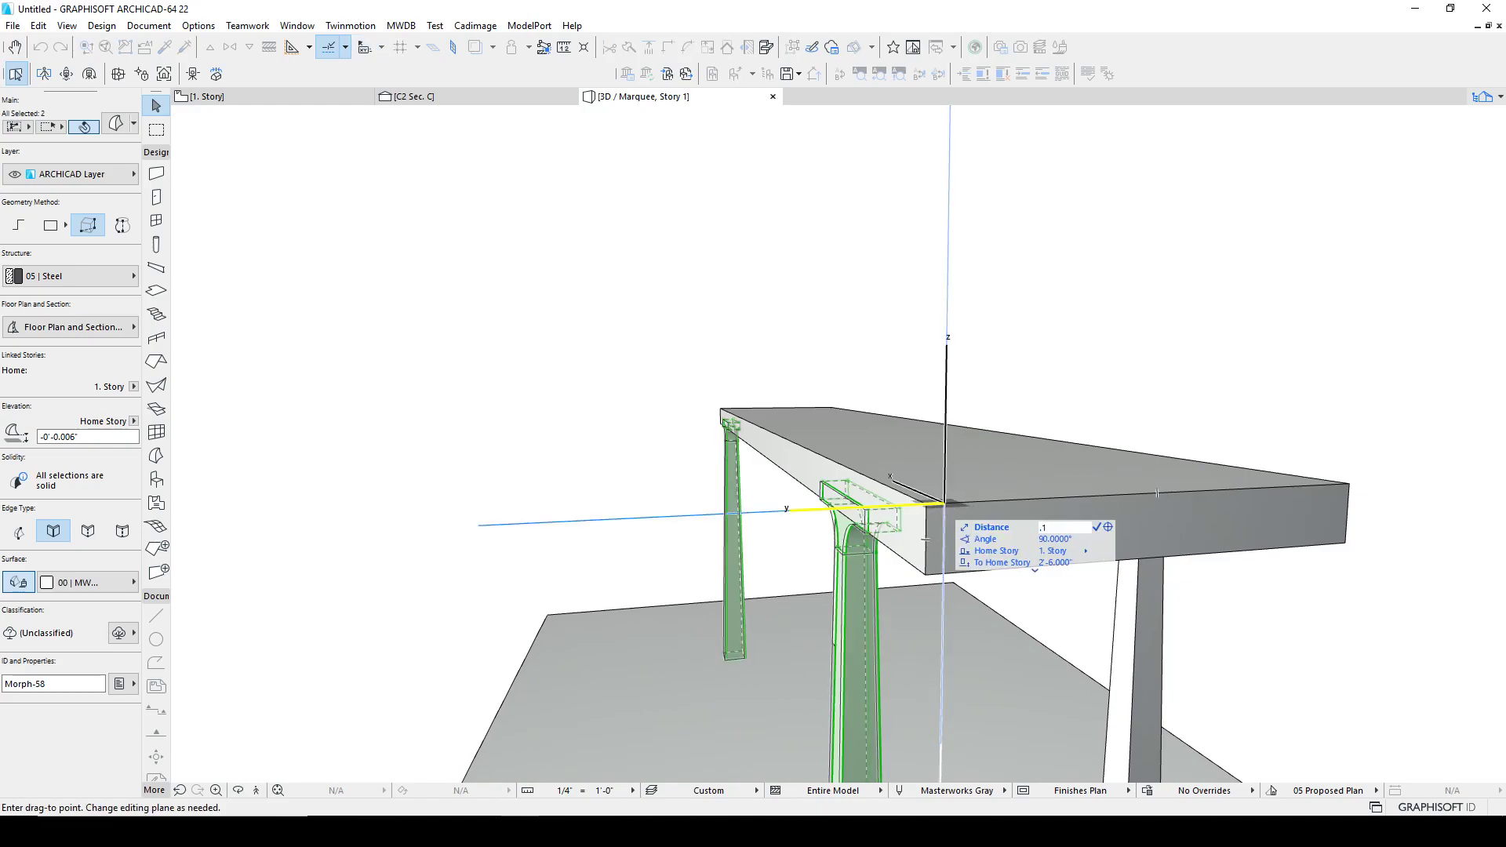
pyautogui.press('Return')
pyautogui.press('Escape')
# Step: Select the pair of leg morphs at the opposite end of the tabletop and move them slightly along its length
pyautogui.keyDown('shift'); pyautogui.moveTo(1145, 475); pyautogui.dragTo(1043, 581, button='middle'); pyautogui.keyUp('shift')
pyautogui.click(1018, 571)
pyautogui.keyDown('shift'); pyautogui.click(1183, 498); pyautogui.keyUp('shift')
pyautogui.hotkey('ctrl', 'd')
pyautogui.click(1228, 503)
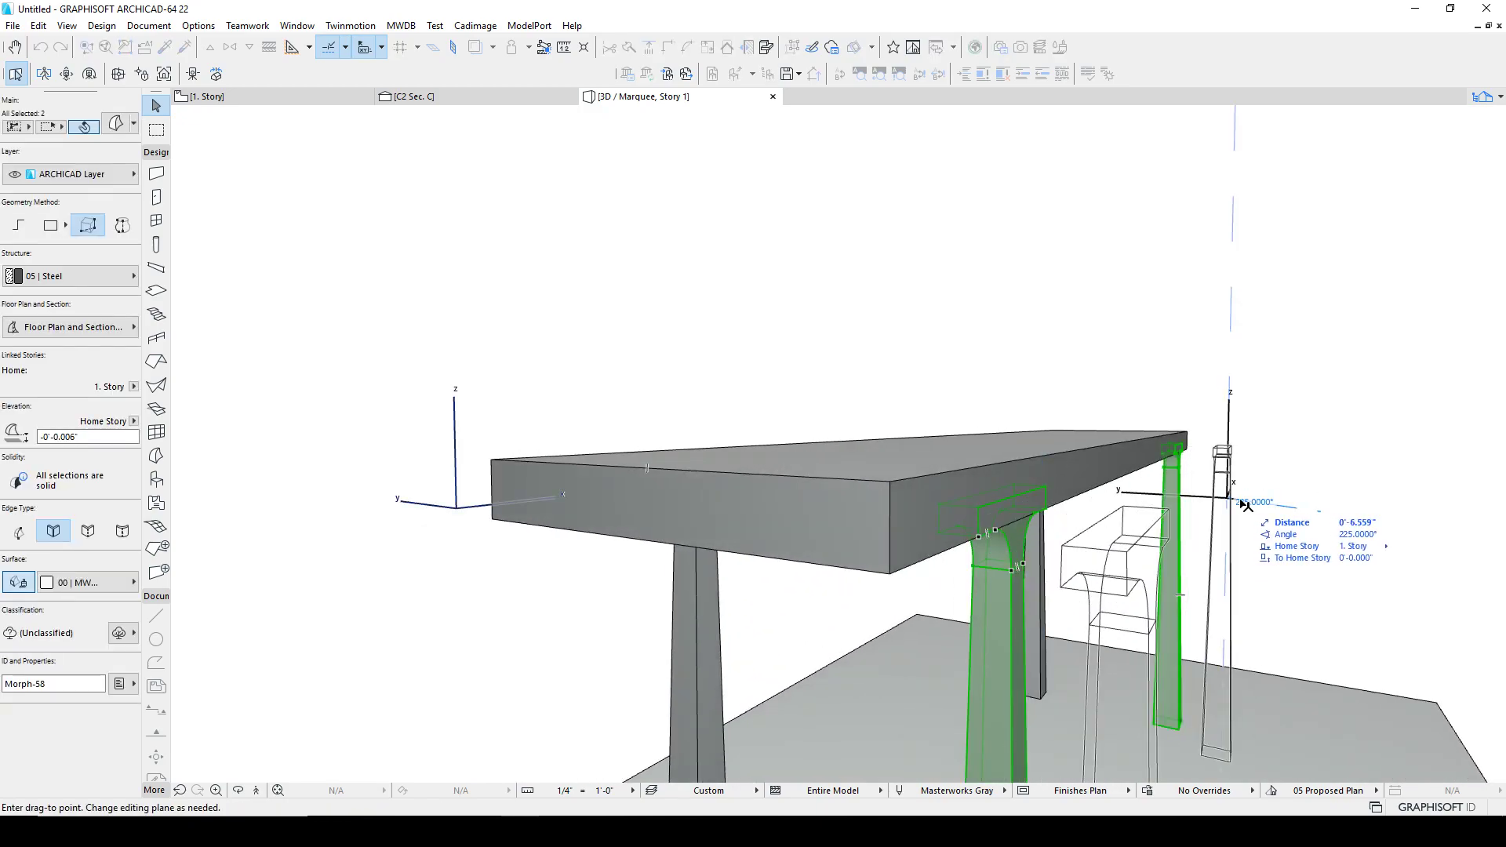
pyautogui.press('Return')
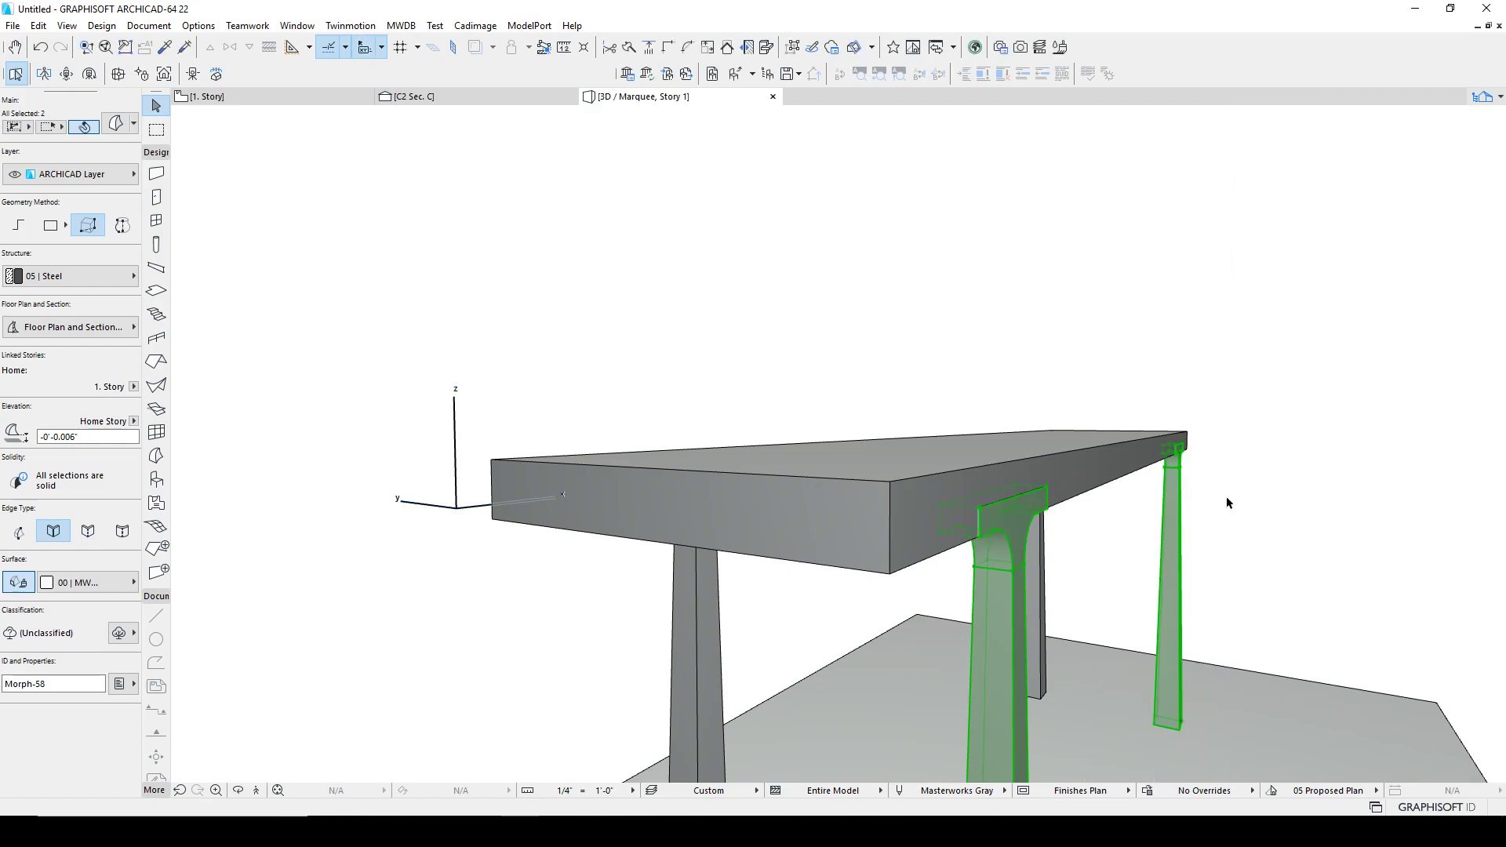
pyautogui.press('Escape')
# Step: Orbit and zoom around the 3D table to inspect where the legs meet the tabletop
pyautogui.keyDown('shift'); pyautogui.moveTo(1034, 497); pyautogui.dragTo(733, 407, button='middle'); pyautogui.keyUp('shift')
pyautogui.moveTo(895, 403); pyautogui.dragTo(794, 401)
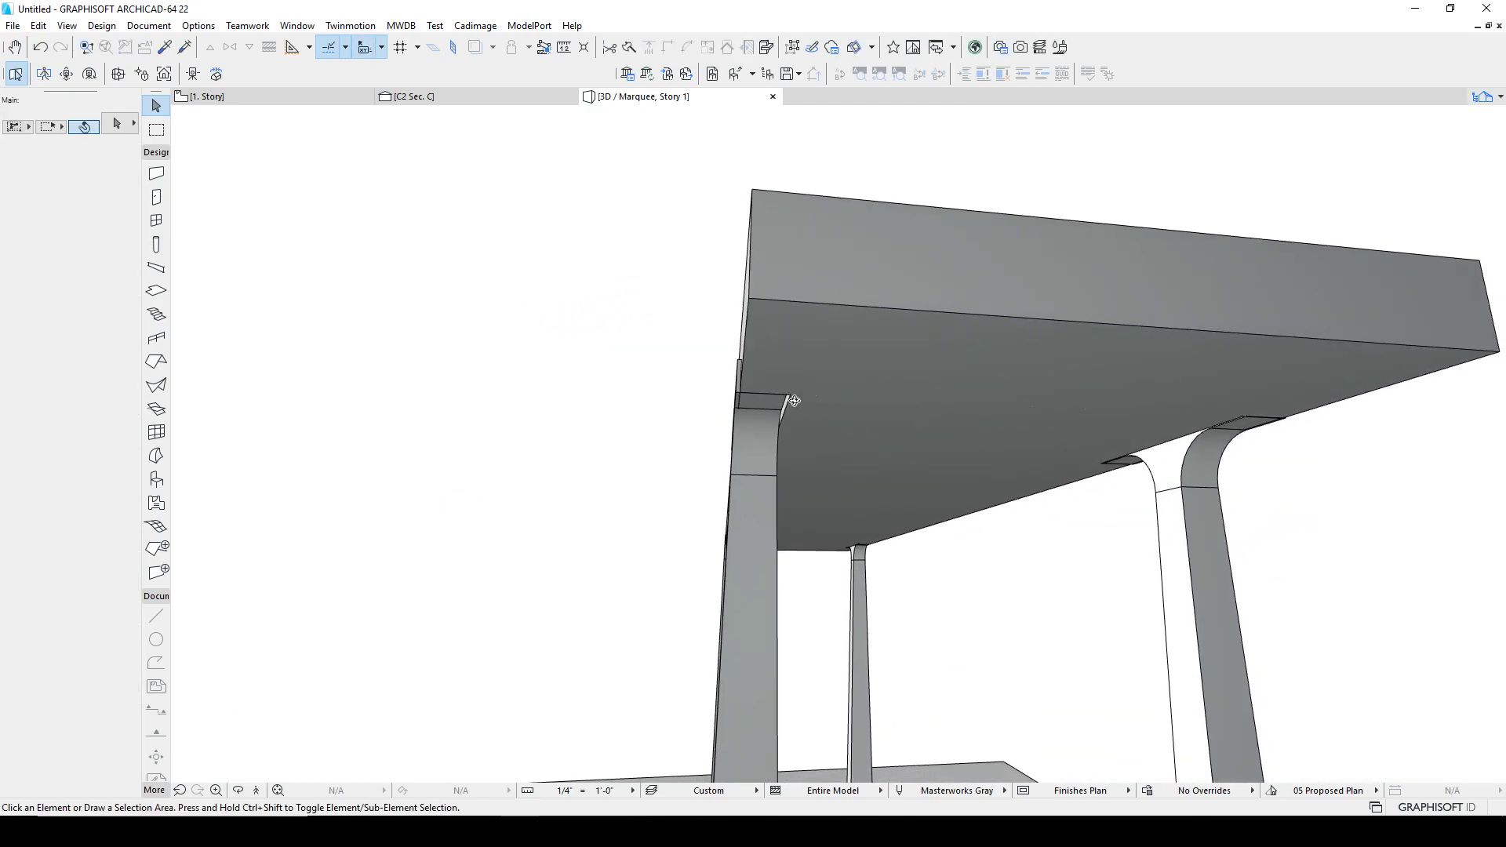
pyautogui.keyDown('shift'); pyautogui.moveTo(743, 417); pyautogui.dragTo(835, 435, button='middle'); pyautogui.keyUp('shift')
pyautogui.scroll(-5, 814, 476)
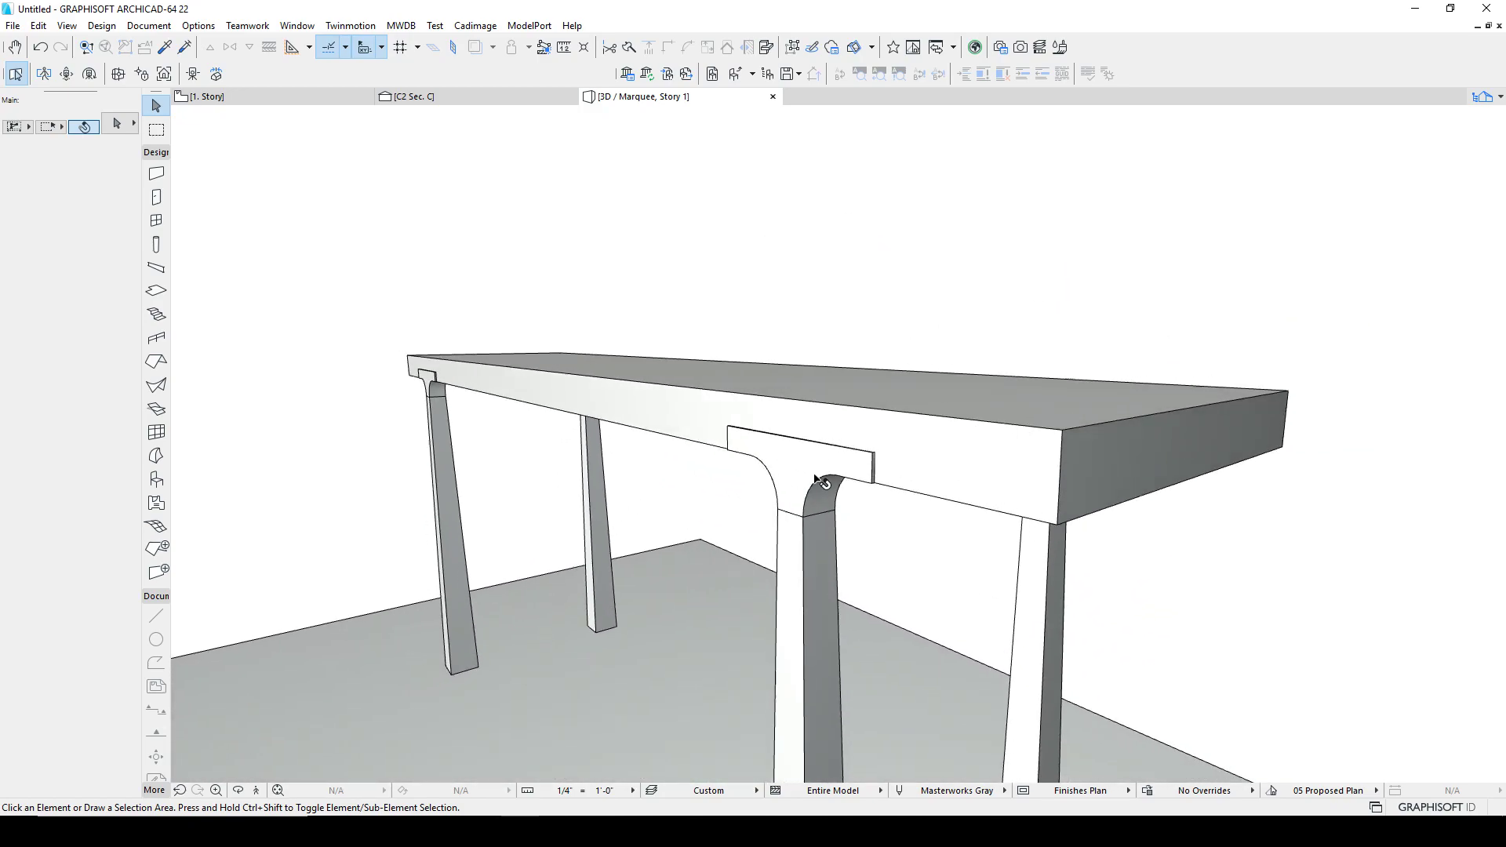
pyautogui.scroll(8, 840, 522)
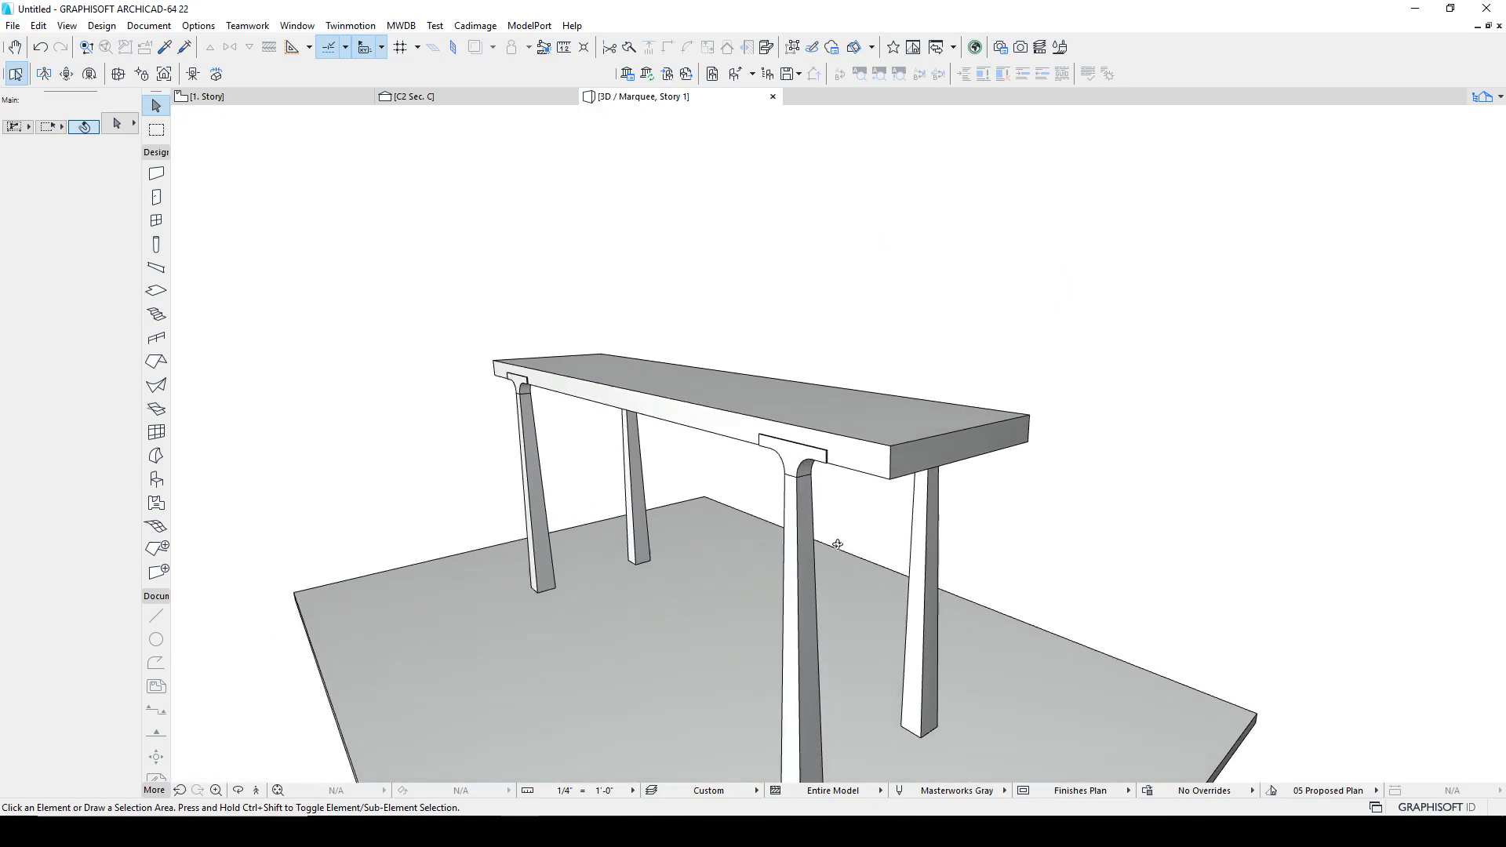
pyautogui.keyDown('shift'); pyautogui.moveTo(874, 517); pyautogui.dragTo(806, 598, button='middle'); pyautogui.keyUp('shift')
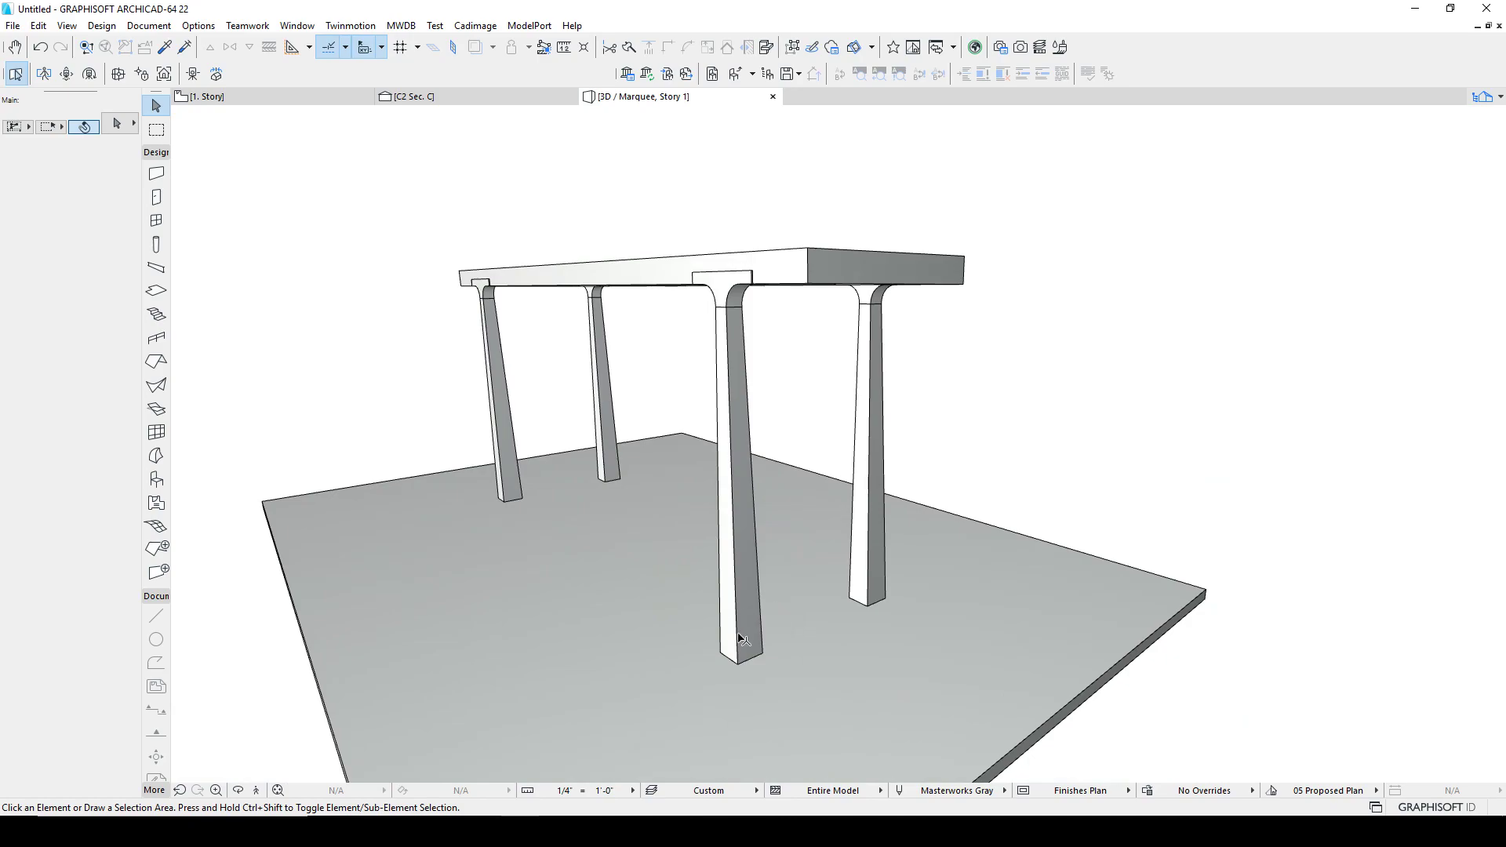
pyautogui.keyDown('shift'); pyautogui.moveTo(712, 611); pyautogui.dragTo(853, 600, button='middle'); pyautogui.keyUp('shift')
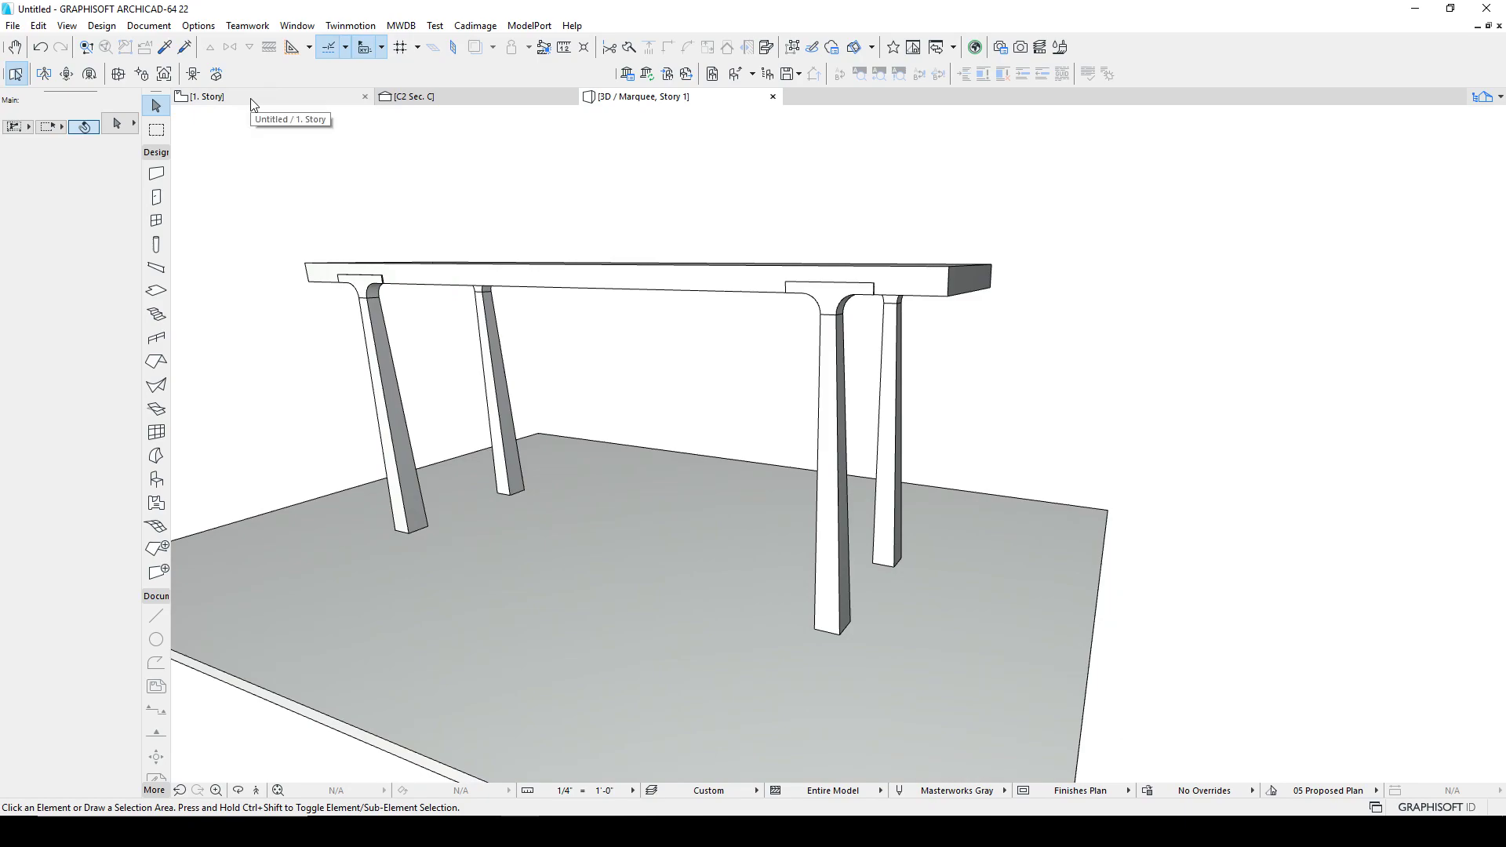
# Step: Switch to the floor plan and zoom in to inspect a leg's position at the tabletop edge
pyautogui.click(320, 98)
pyautogui.scroll(10, 699, 481)
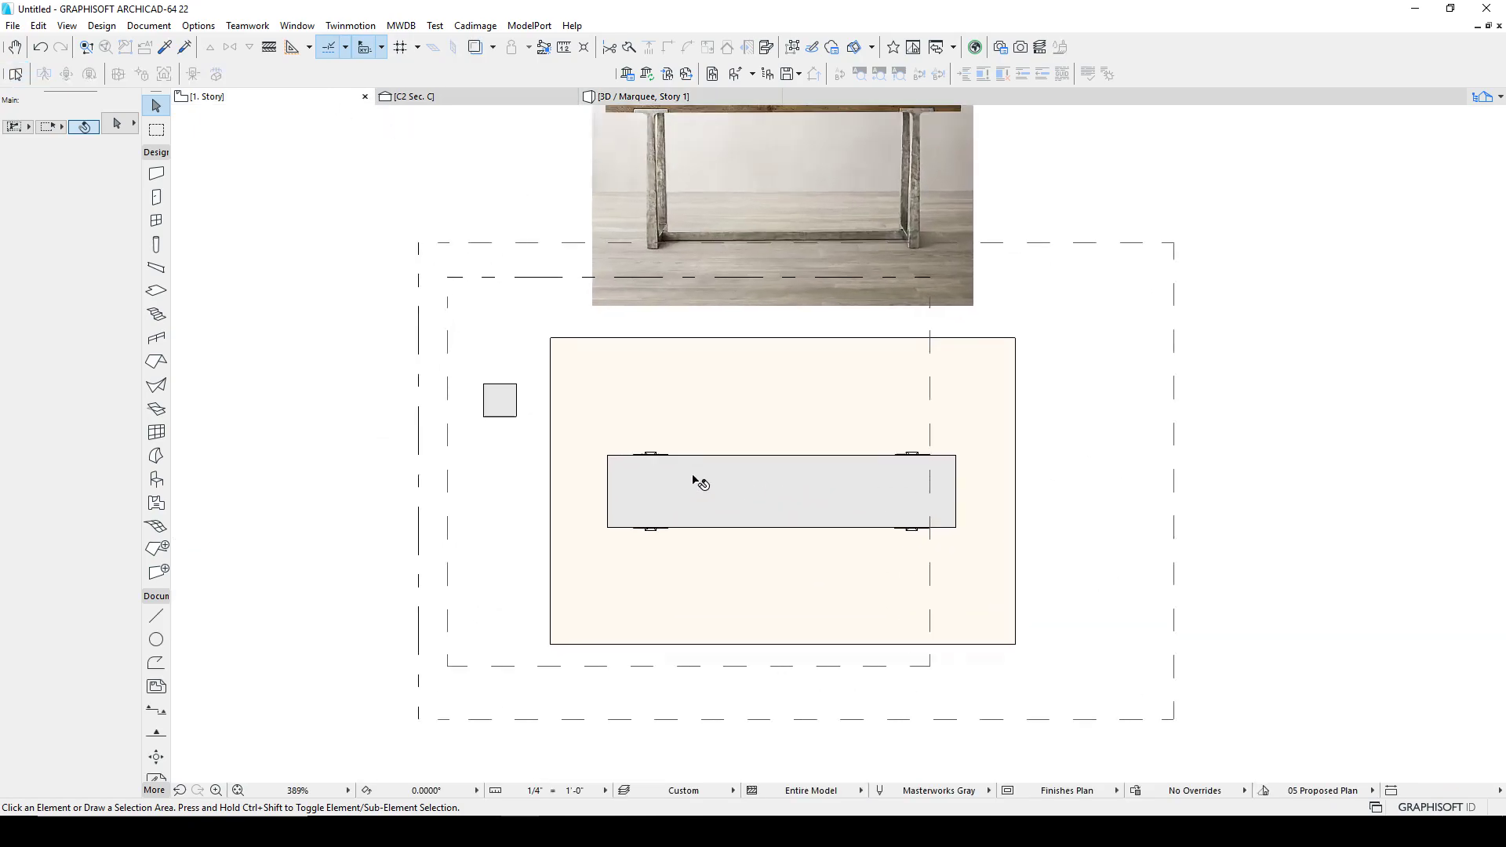
pyautogui.scroll(2, 598, 357)
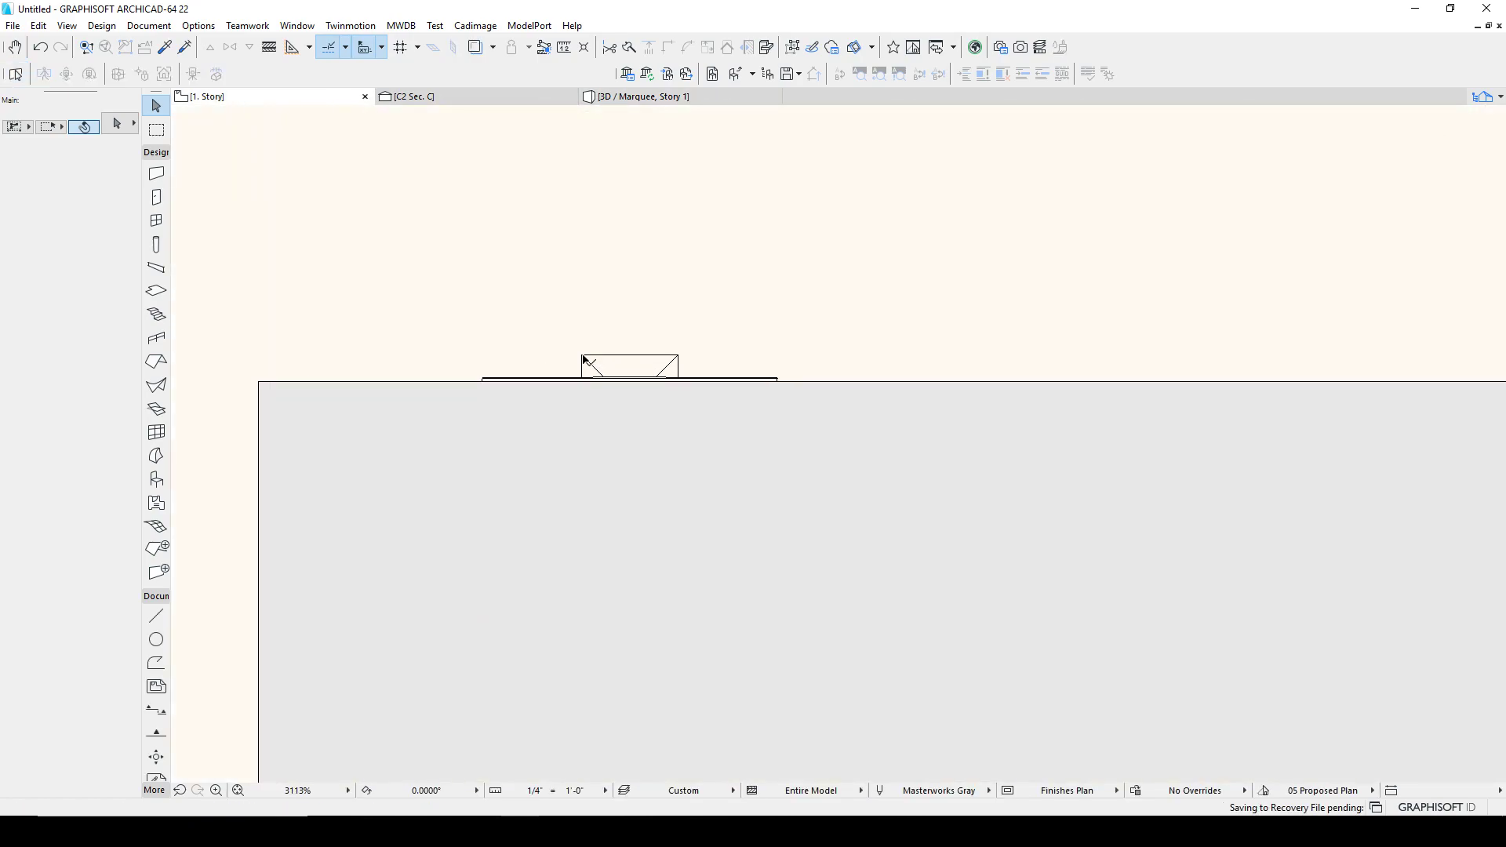
pyautogui.click(609, 359)
pyautogui.press('Escape')
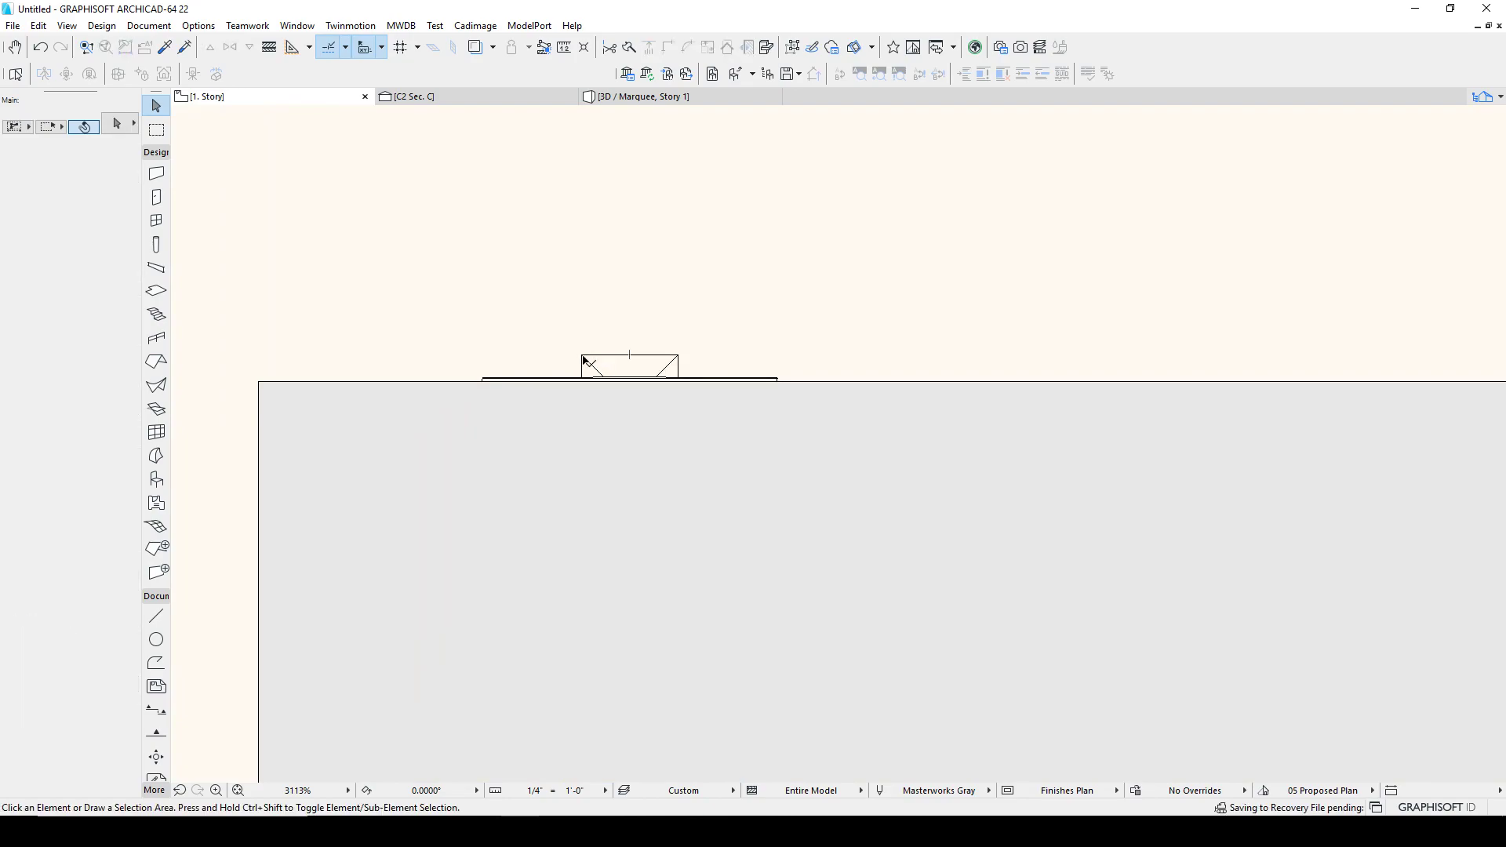
pyautogui.scroll(-3, 586, 416)
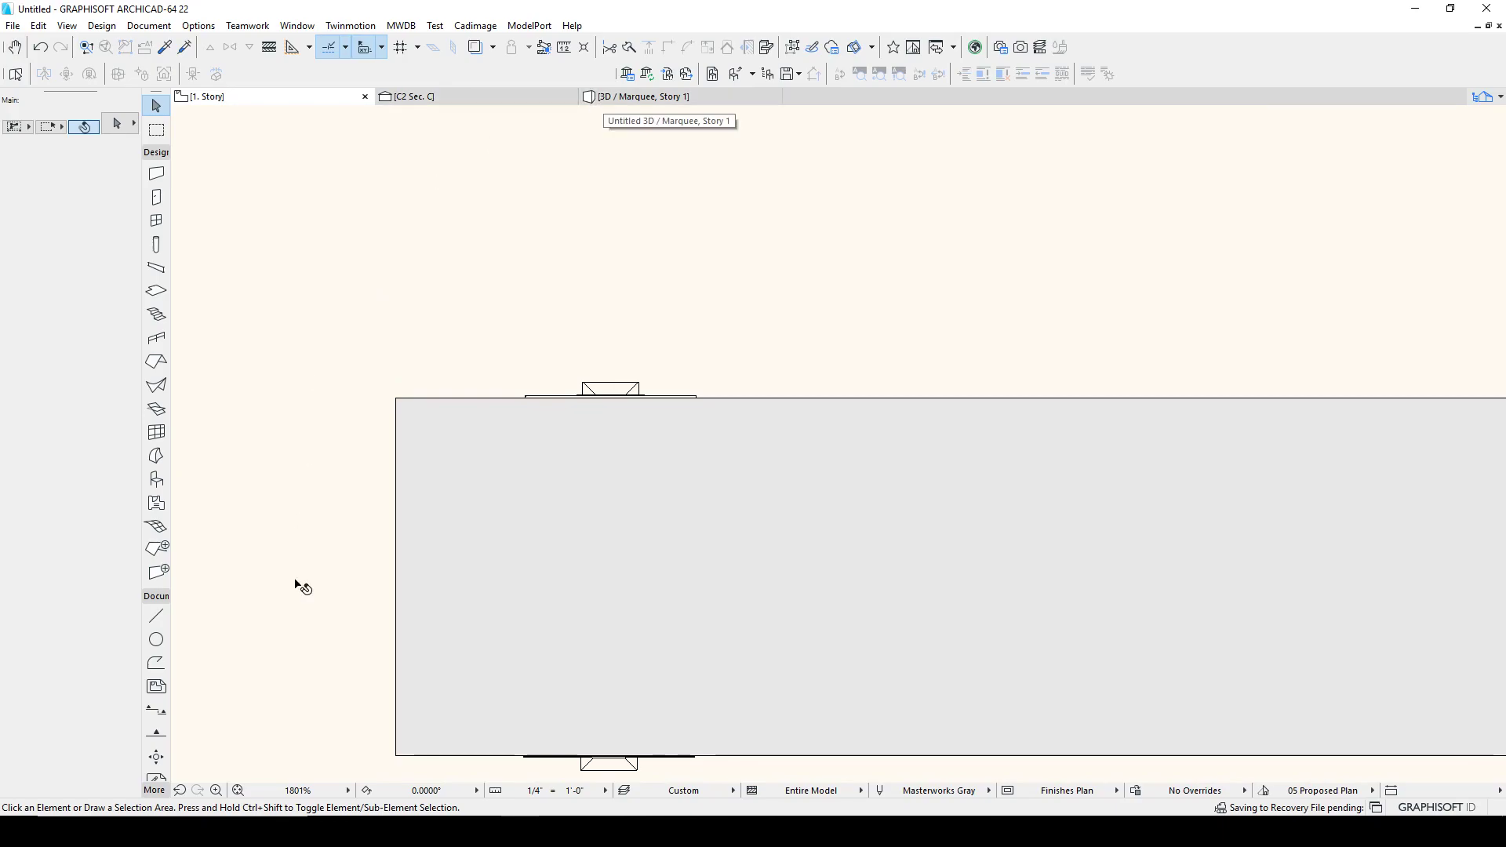
# Step: Switch to the browser and zoom in on the T-Brace console table photo and dimensions
pyautogui.hotkey('alt', 'Tab')
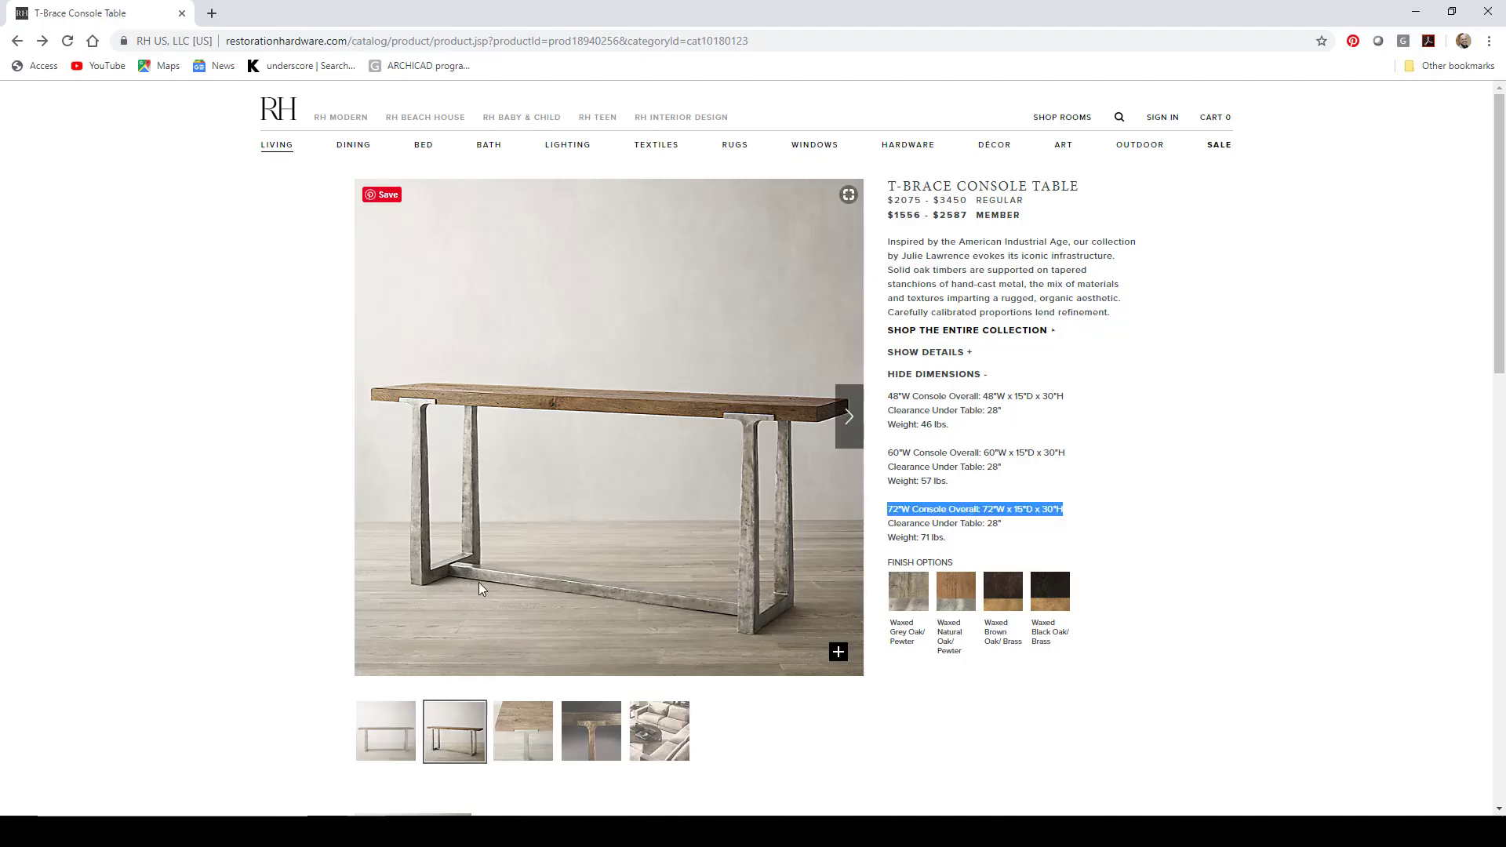
pyautogui.keyDown('ctrl'); pyautogui.scroll(5, 478, 584); pyautogui.keyUp('ctrl')
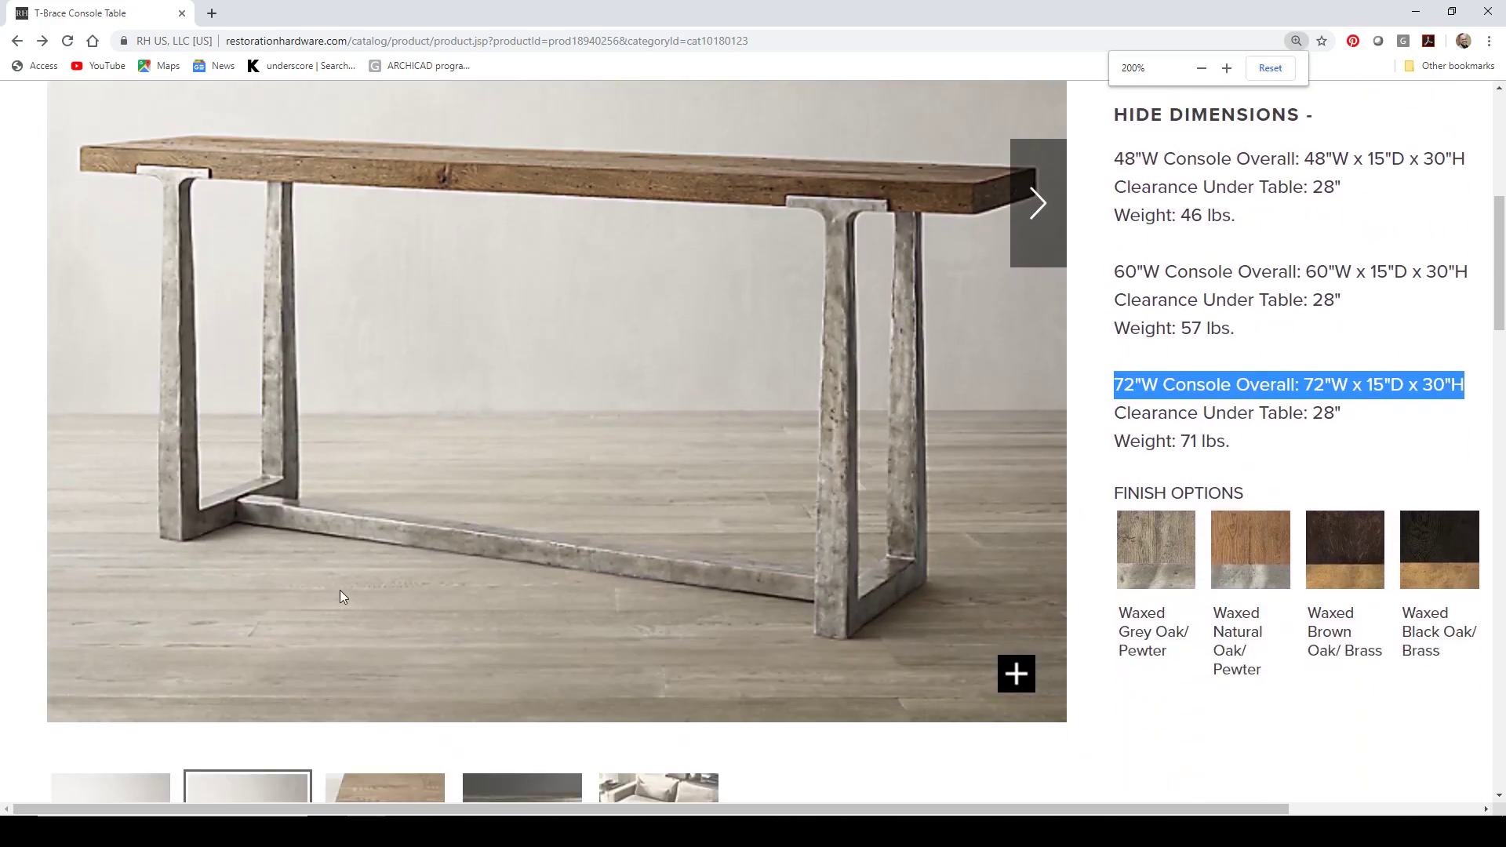
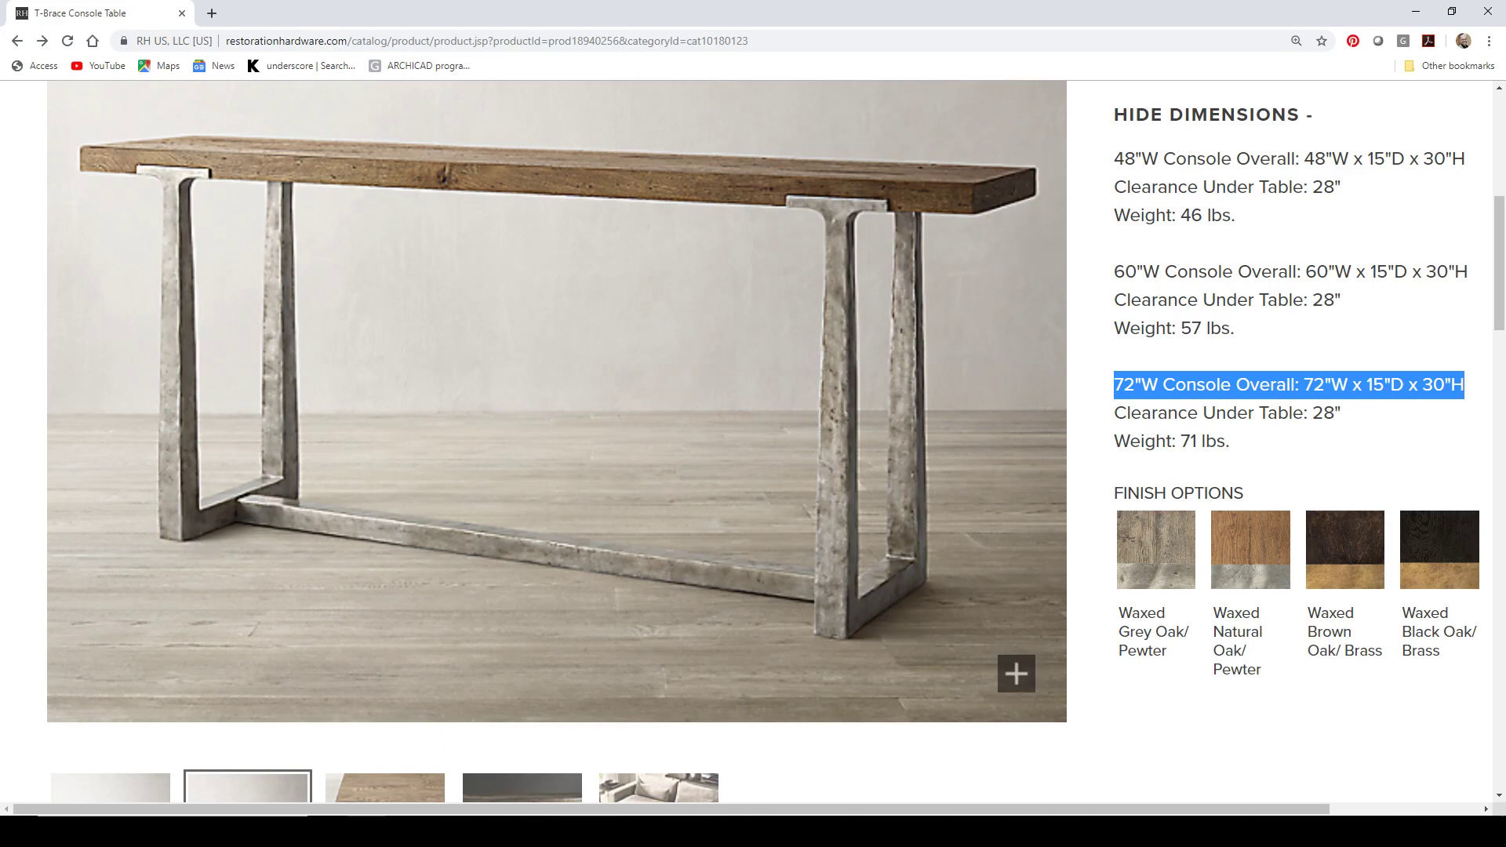
# Step: Return to ArchiCAD and examine the legs in section C2 and the section markers on the floor plan
pyautogui.hotkey('alt', 'Tab')
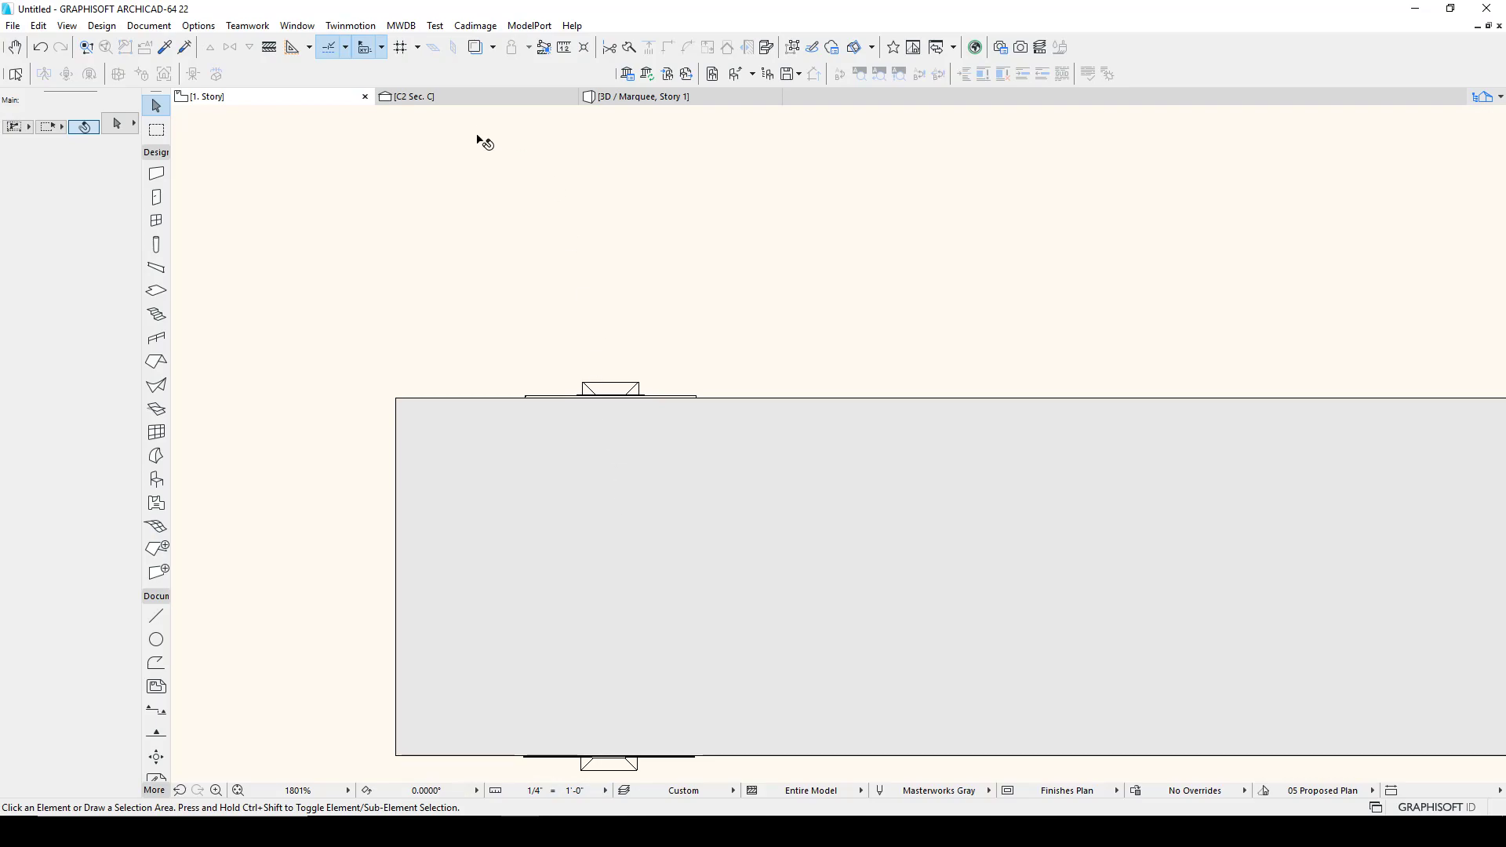
pyautogui.click(502, 99)
pyautogui.scroll(-5, 566, 554)
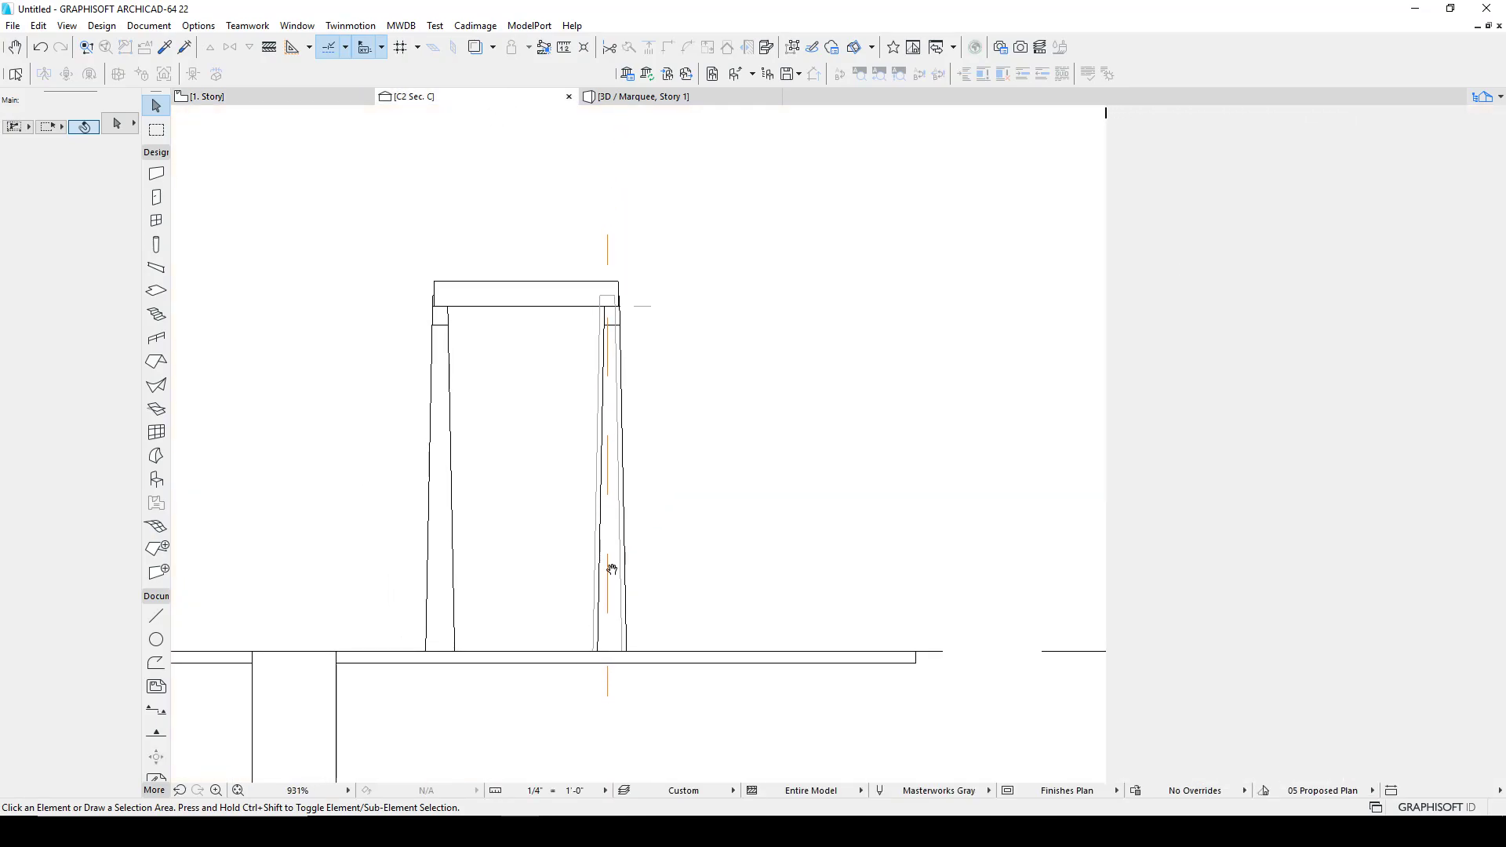
pyautogui.scroll(5, 550, 517)
pyautogui.scroll(-3, 645, 539)
pyautogui.moveTo(646, 544); pyautogui.dragTo(637, 556, button='middle')
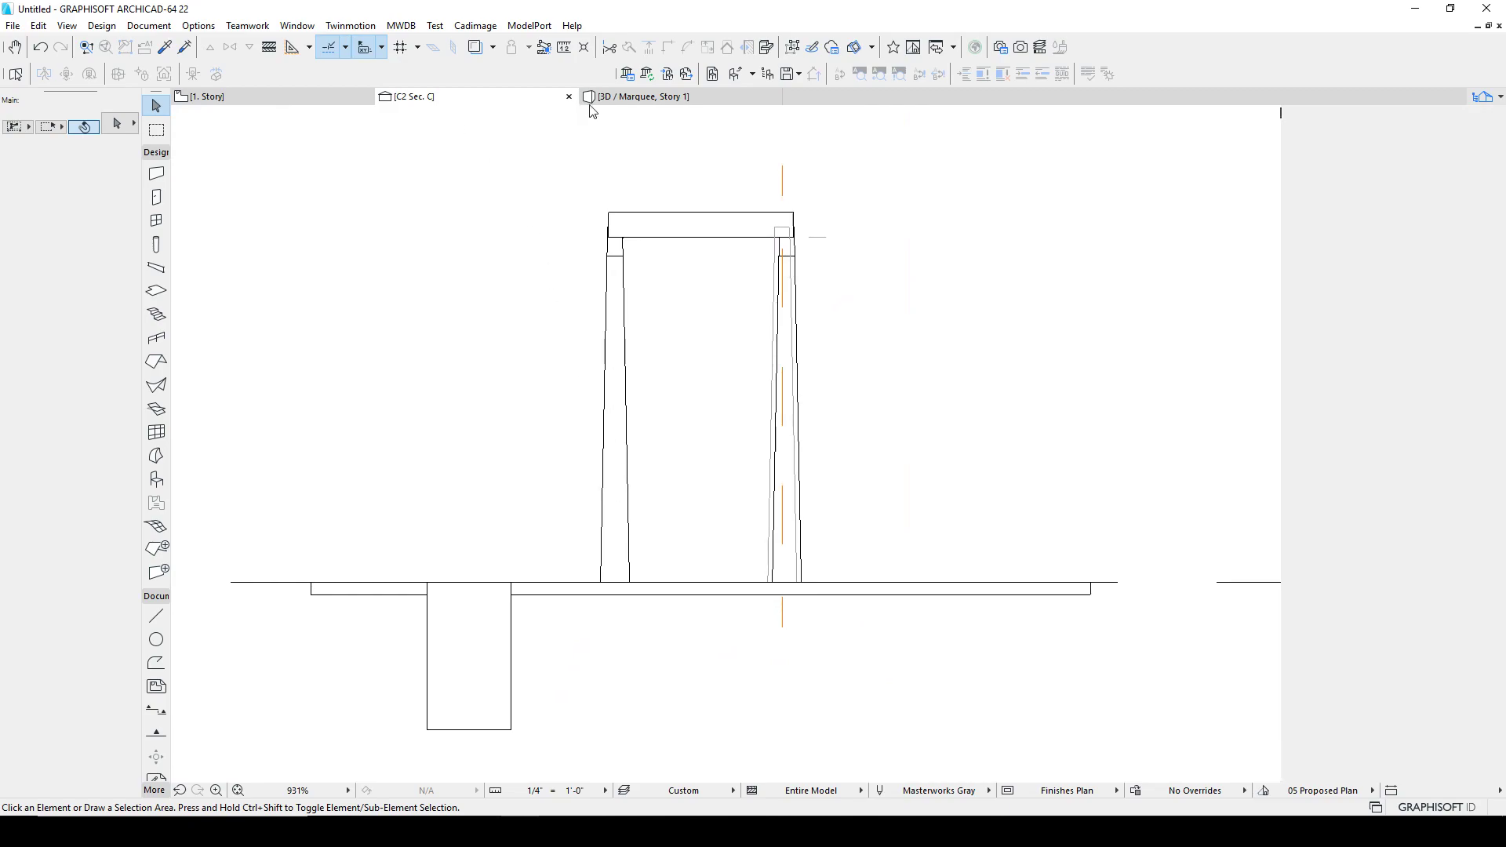
pyautogui.click(313, 99)
pyautogui.scroll(-4, 662, 694)
pyautogui.moveTo(688, 622); pyautogui.dragTo(692, 464, button='middle')
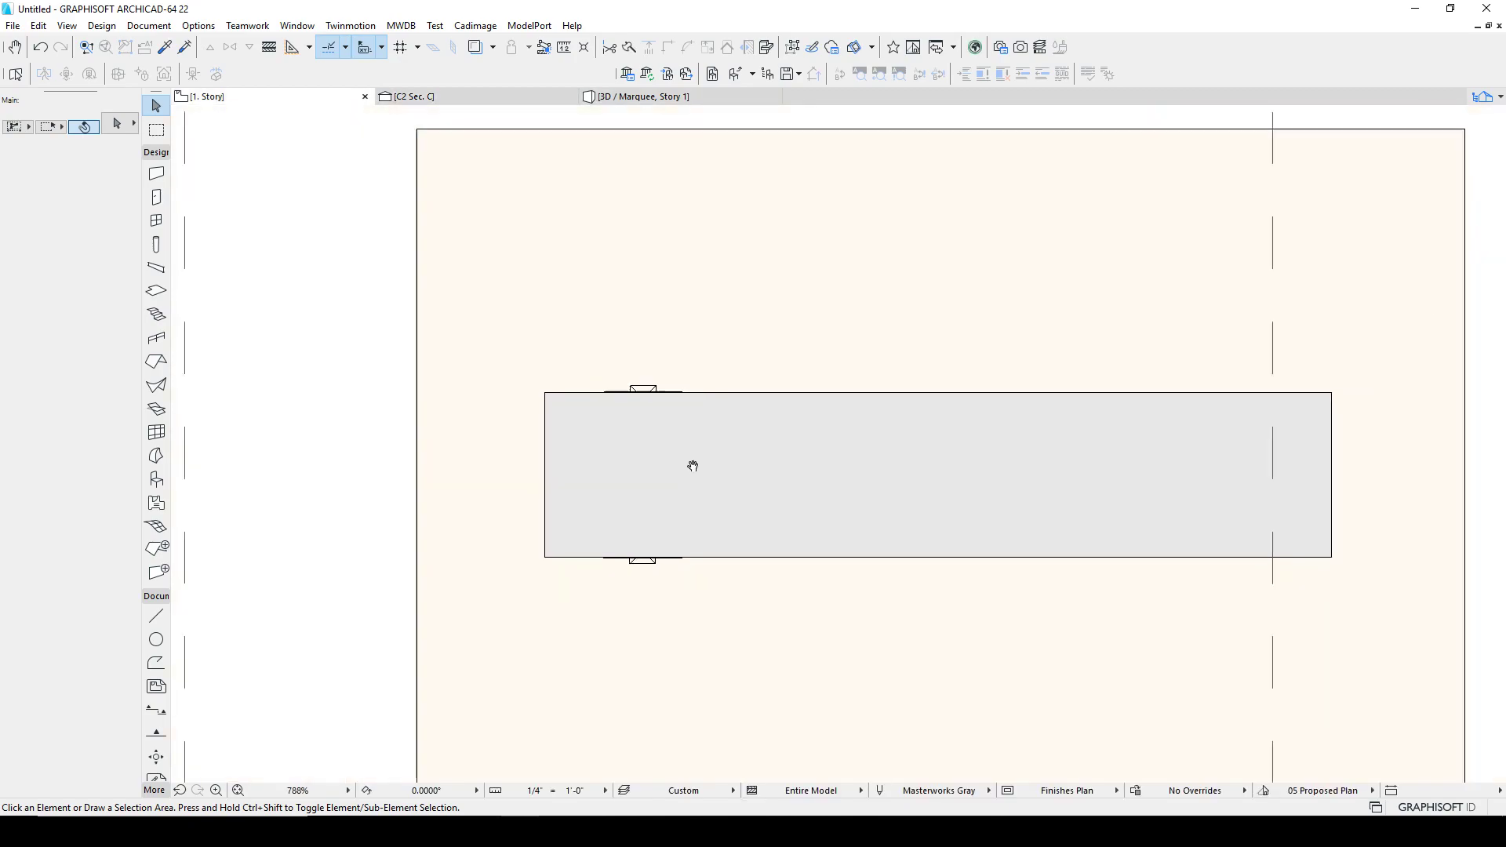
pyautogui.scroll(-5, 675, 470)
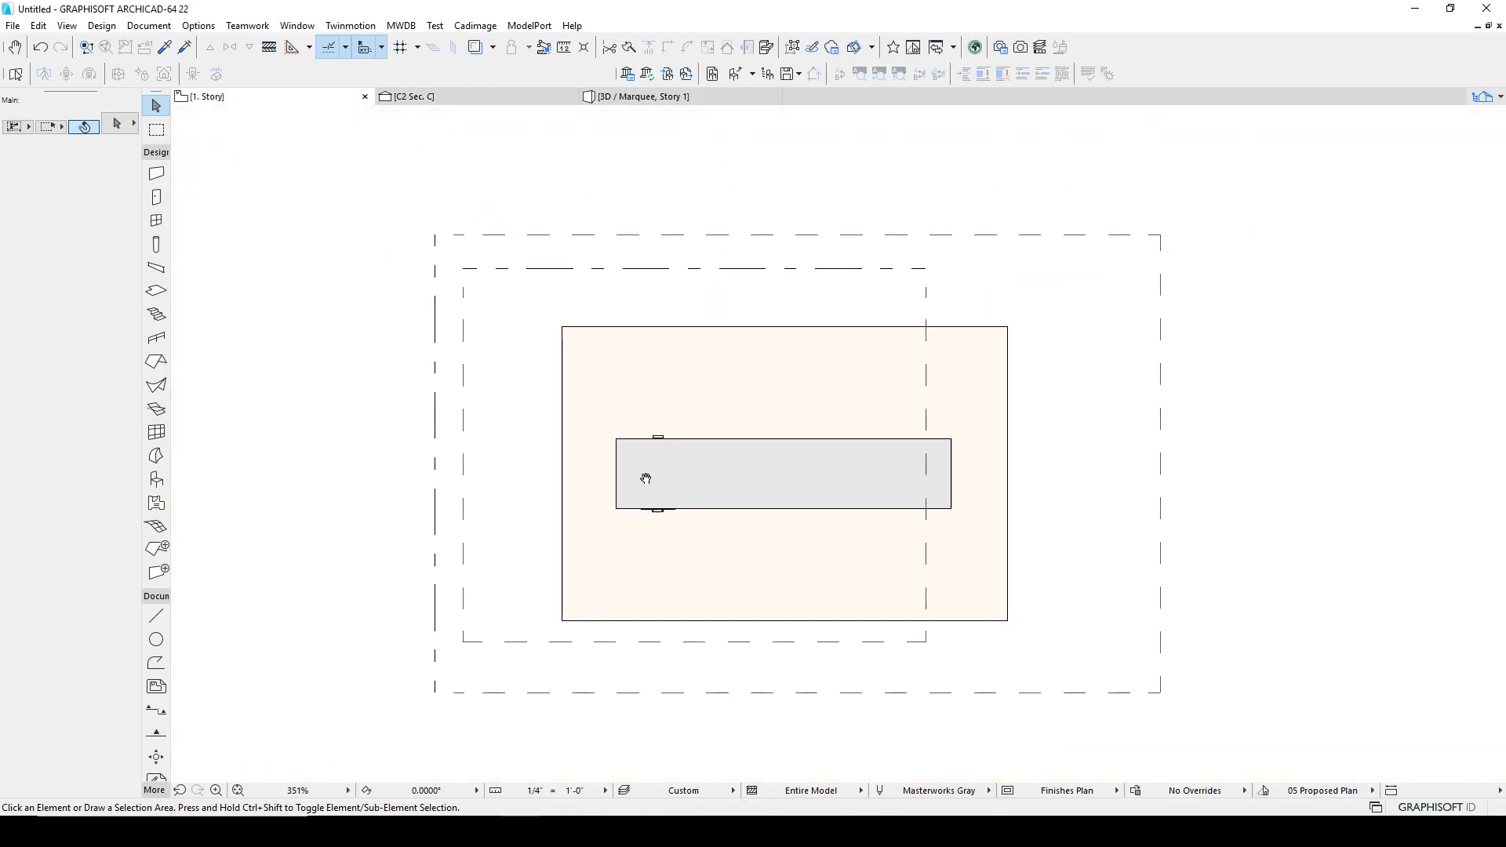
pyautogui.click(438, 367)
pyautogui.rightClick(437, 368)
pyautogui.click(487, 421)
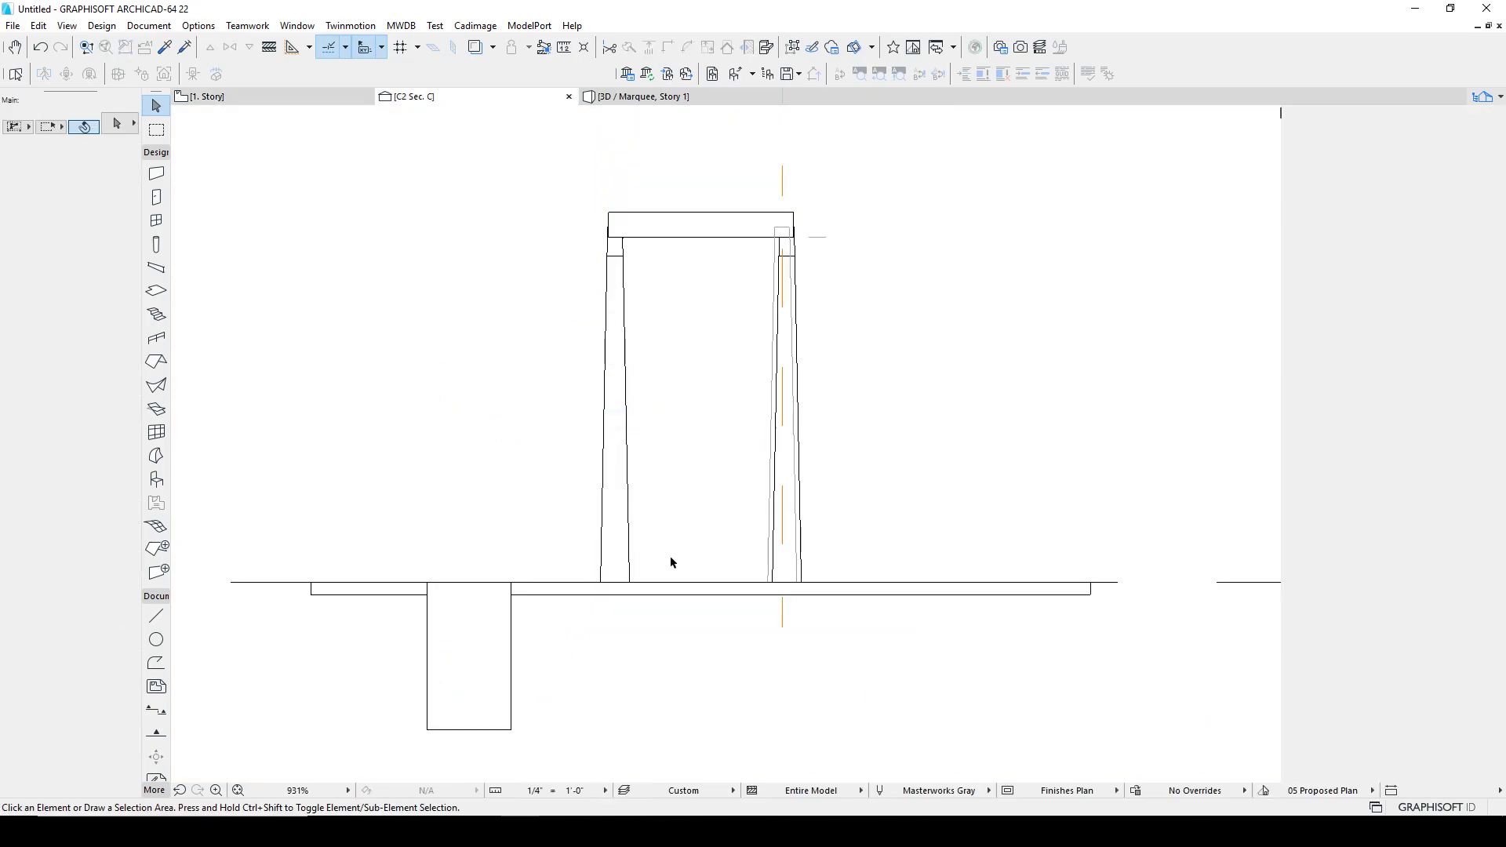
pyautogui.scroll(3, 672, 562)
pyautogui.scroll(-3, 605, 570)
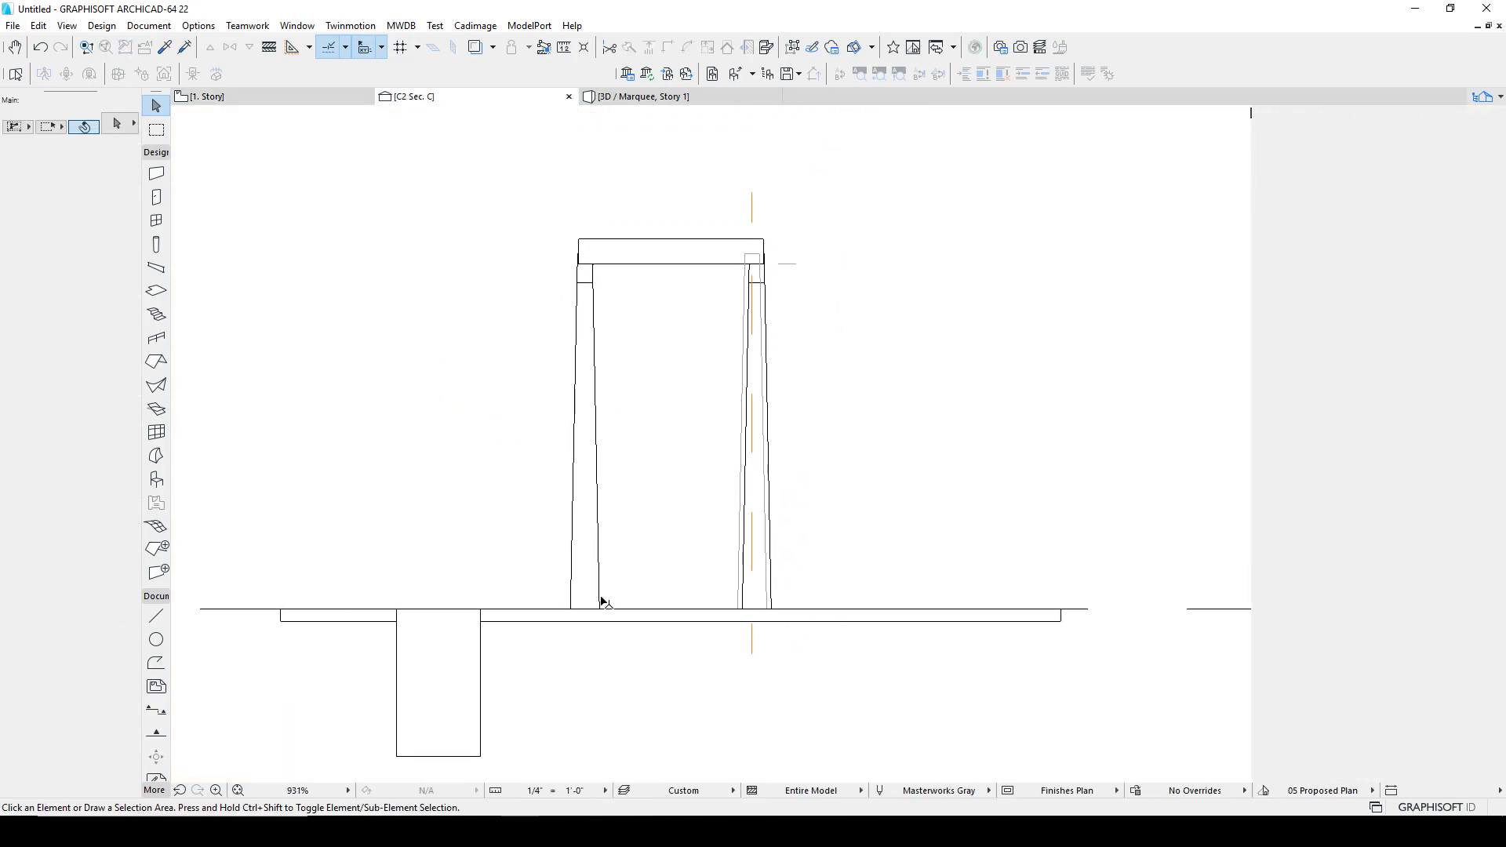
pyautogui.scroll(-2, 678, 561)
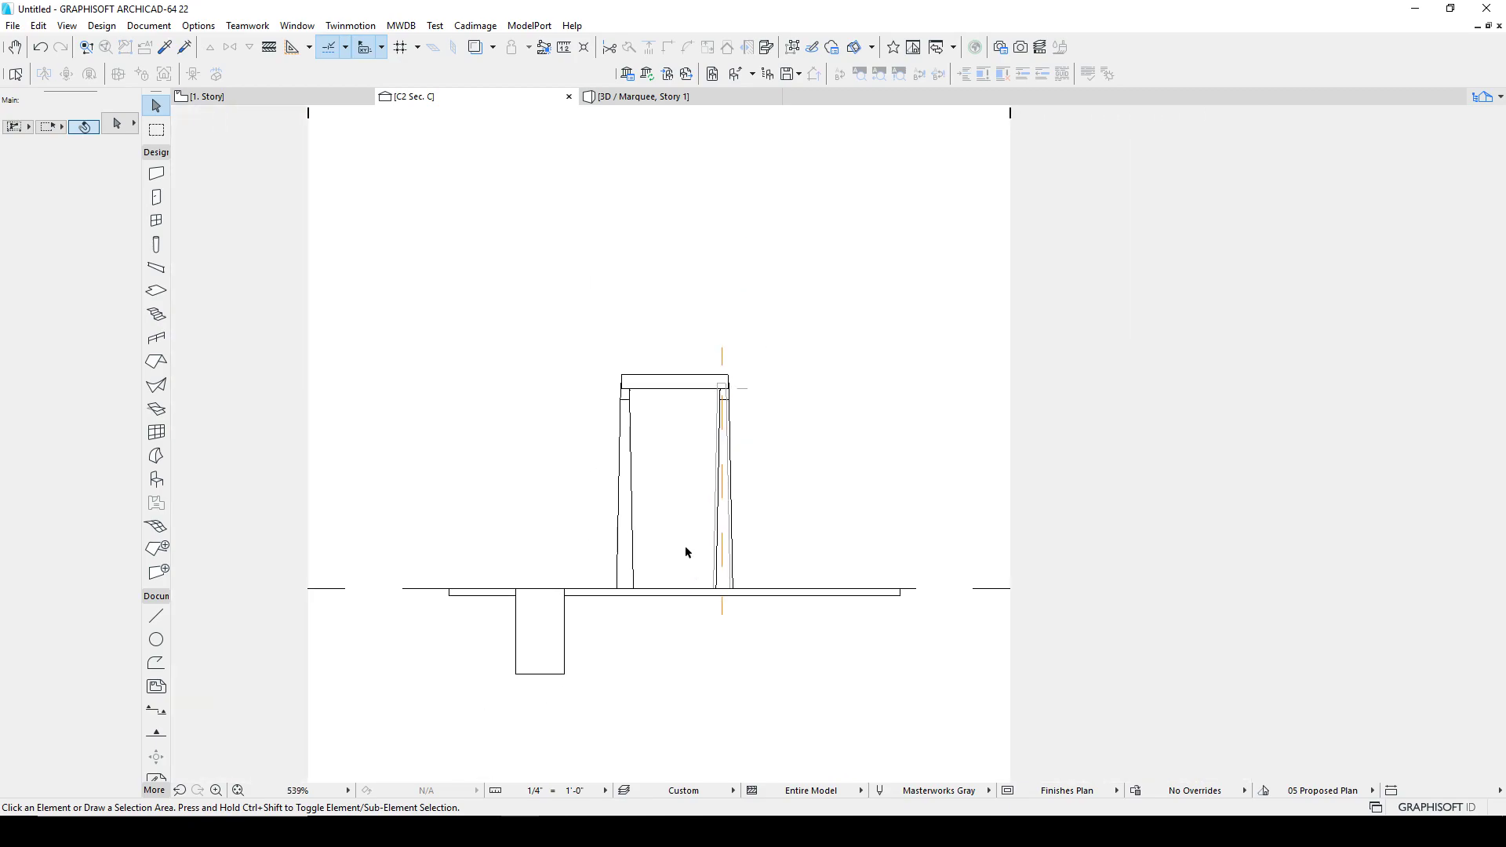
pyautogui.scroll(2, 682, 541)
pyautogui.click(687, 590)
pyautogui.click(665, 601)
pyautogui.moveTo(665, 600); pyautogui.dragTo(400, 605)
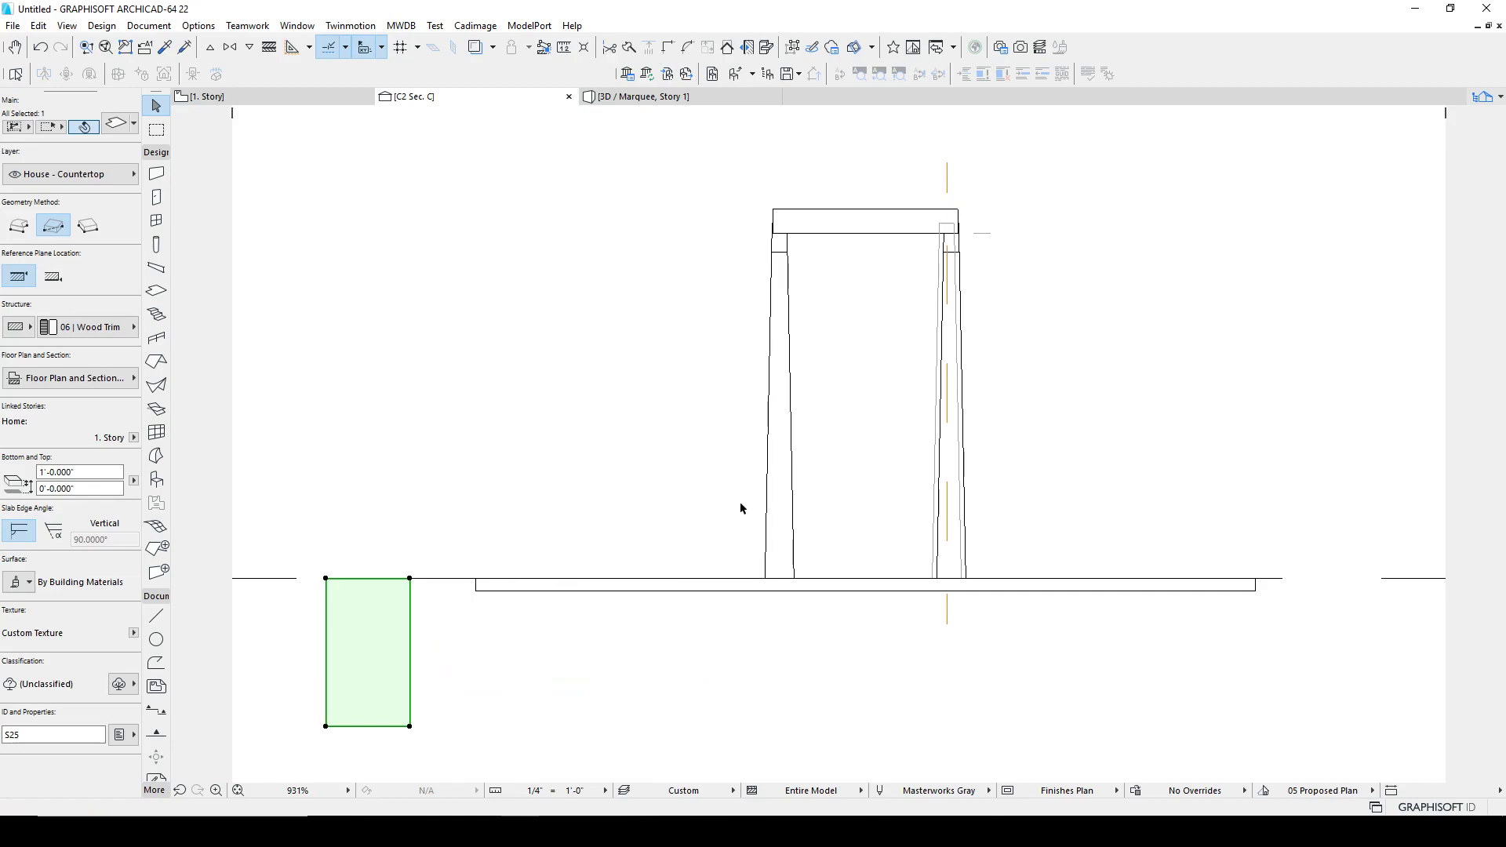
pyautogui.click(800, 439)
pyautogui.moveTo(803, 433); pyautogui.dragTo(699, 468, button='middle')
# Step: Open section C1 from its floor-plan marker with the current view settings
pyautogui.click(338, 97)
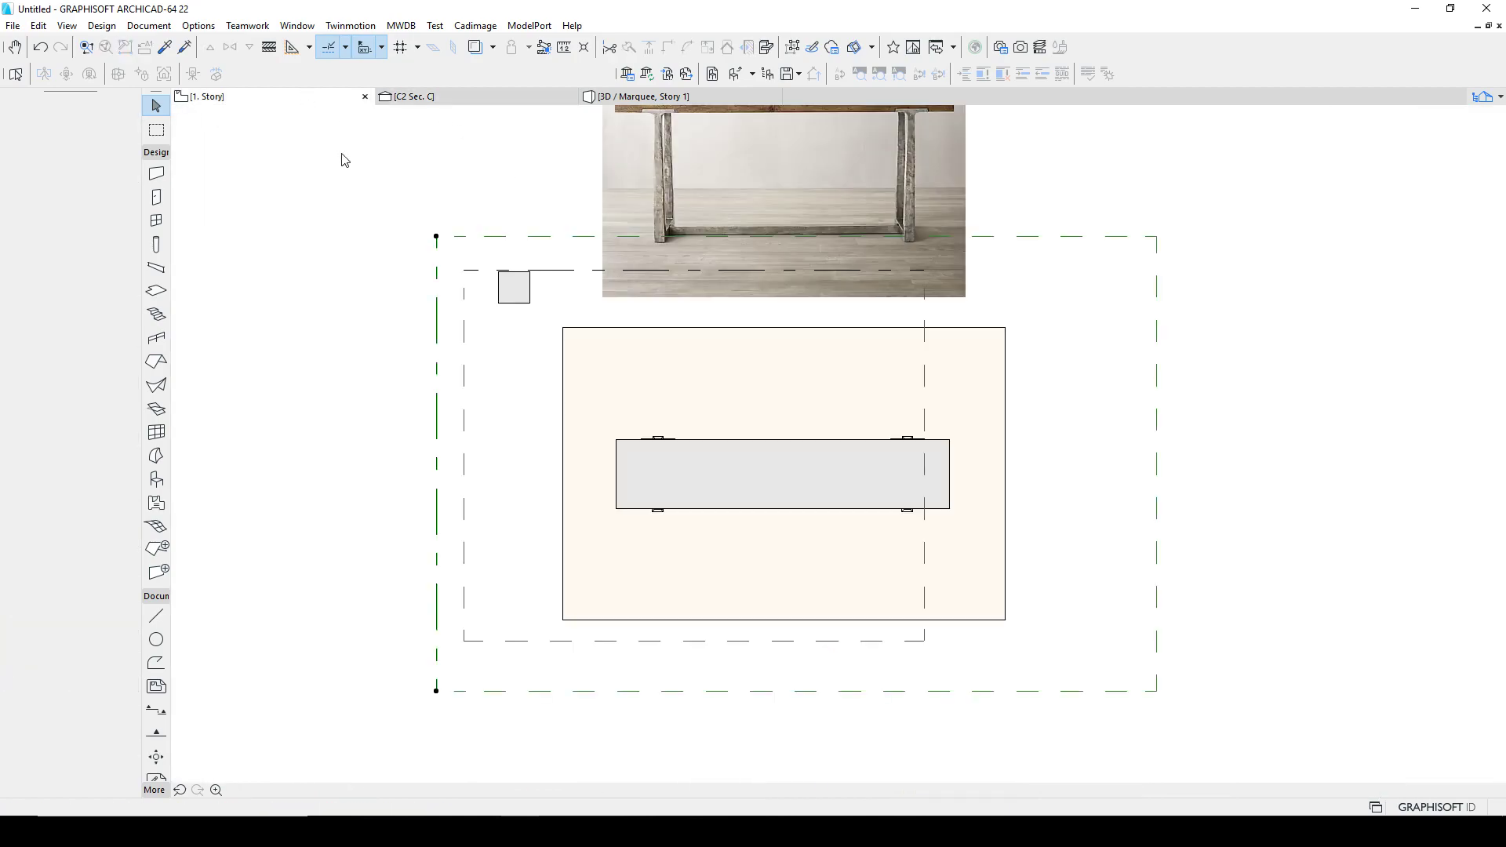
pyautogui.click(478, 272)
pyautogui.rightClick(479, 271)
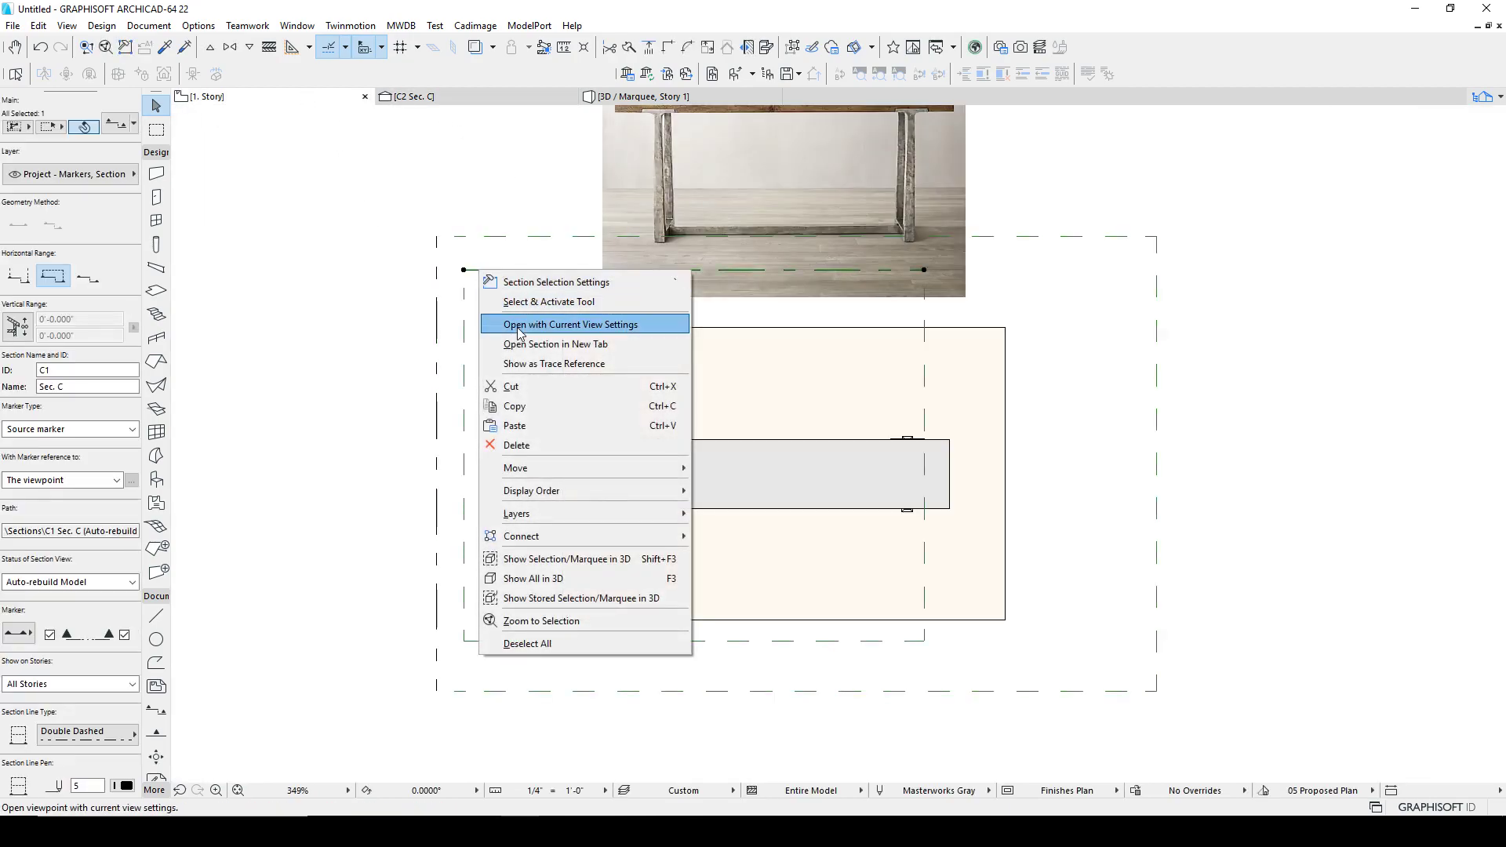
pyautogui.click(517, 328)
pyautogui.scroll(5, 863, 502)
pyautogui.scroll(8, 874, 542)
pyautogui.click(887, 506)
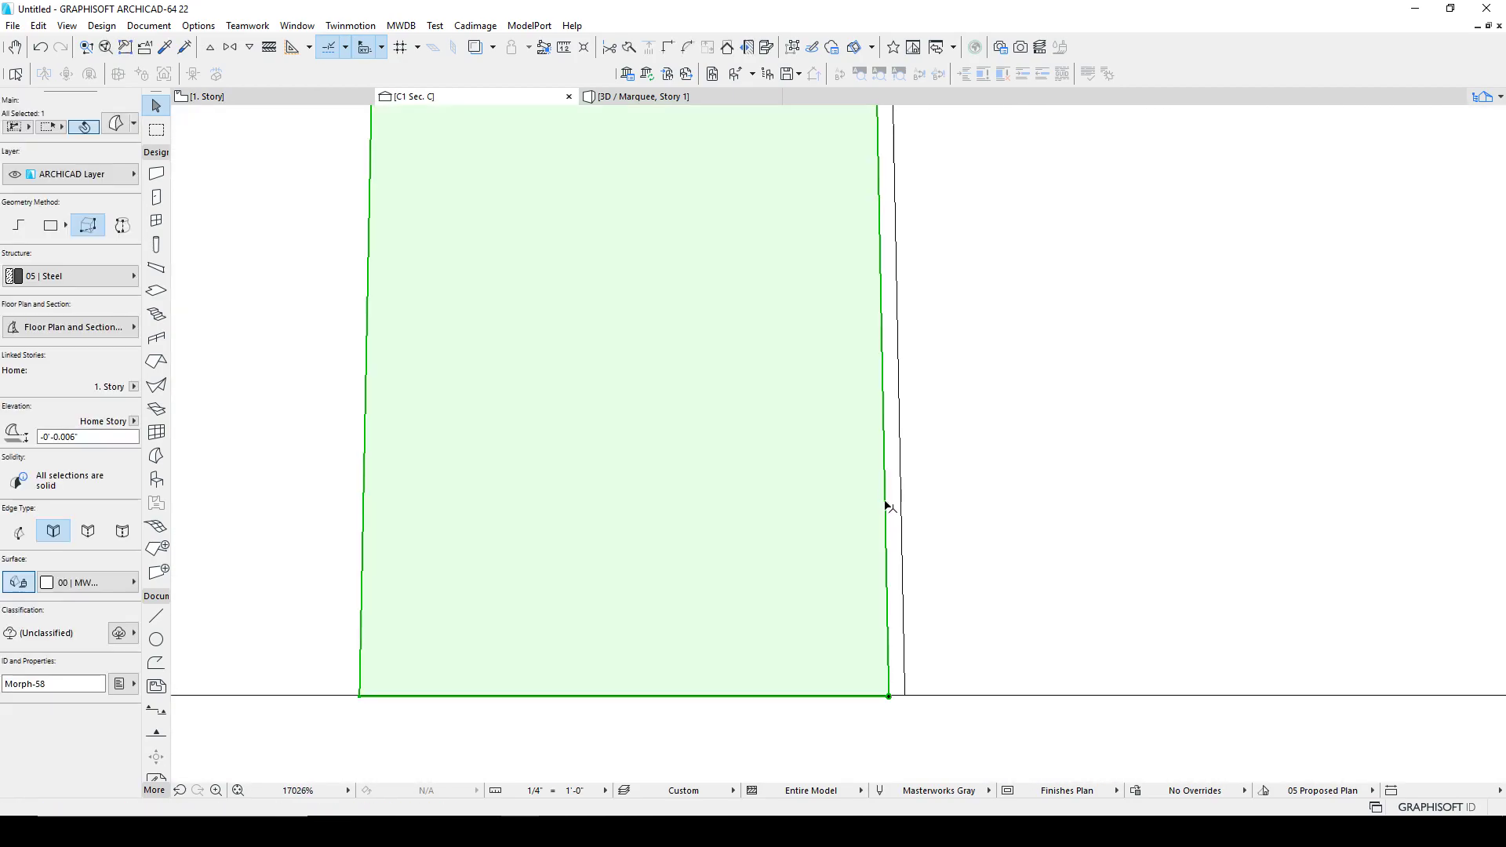
pyautogui.keyDown('shift'); pyautogui.click(904, 514); pyautogui.keyUp('shift')
pyautogui.scroll(-8, 910, 514)
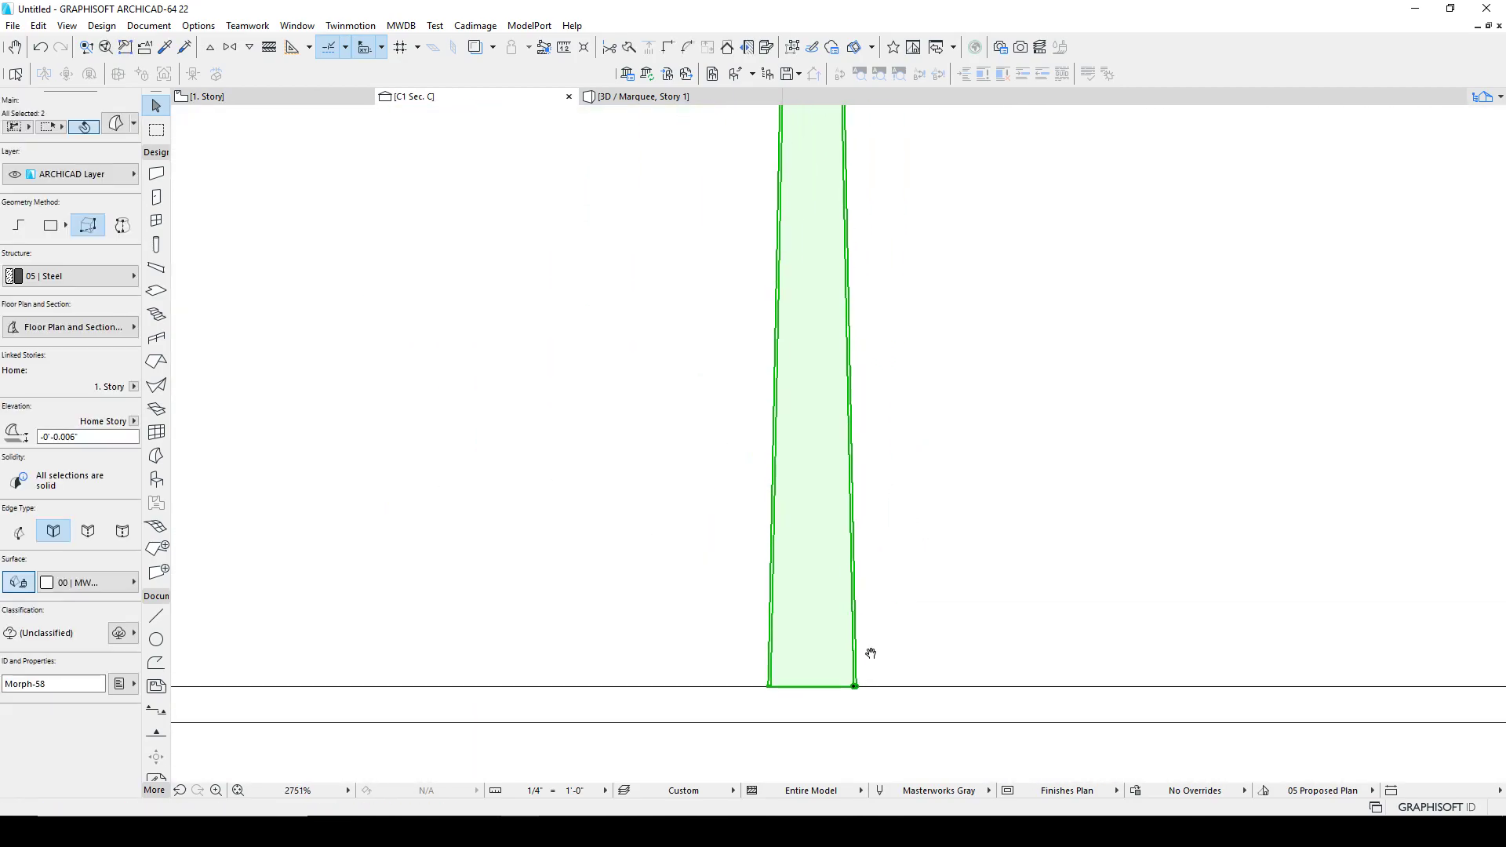
pyautogui.moveTo(837, 634); pyautogui.dragTo(828, 658, button='middle')
pyautogui.scroll(8, 807, 286)
pyautogui.moveTo(925, 239); pyautogui.dragTo(877, 310, button='middle')
pyautogui.scroll(1, 879, 304)
pyautogui.press('Escape')
pyautogui.click(926, 224)
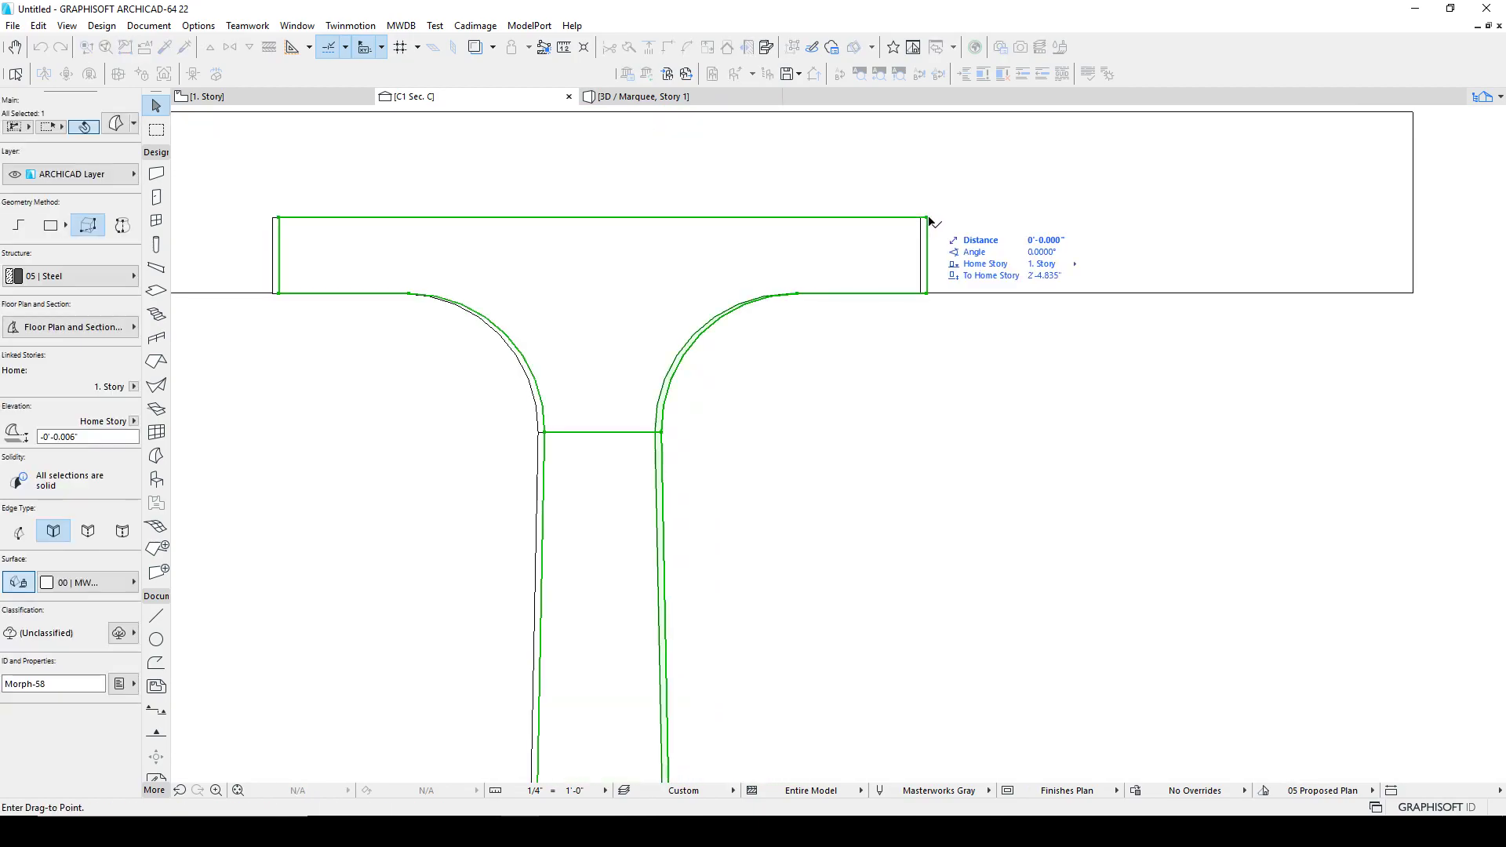
pyautogui.press('Escape')
# Step: Zoom and pan around section C1 to examine where the legs meet the tabletop
pyautogui.scroll(-4, 769, 312)
pyautogui.moveTo(689, 327); pyautogui.dragTo(1279, 380, button='middle')
pyautogui.scroll(-3, 774, 340)
pyautogui.moveTo(775, 340); pyautogui.dragTo(1276, 369, button='middle')
pyautogui.moveTo(531, 355)
pyautogui.mouseDown(button='middle')
pyautogui.moveTo(515, 360)
pyautogui.moveTo(548, 357)
pyautogui.mouseUp(button='middle')
pyautogui.scroll(8, 524, 371)
pyautogui.scroll(-3, 527, 359)
pyautogui.scroll(-2, 541, 351)
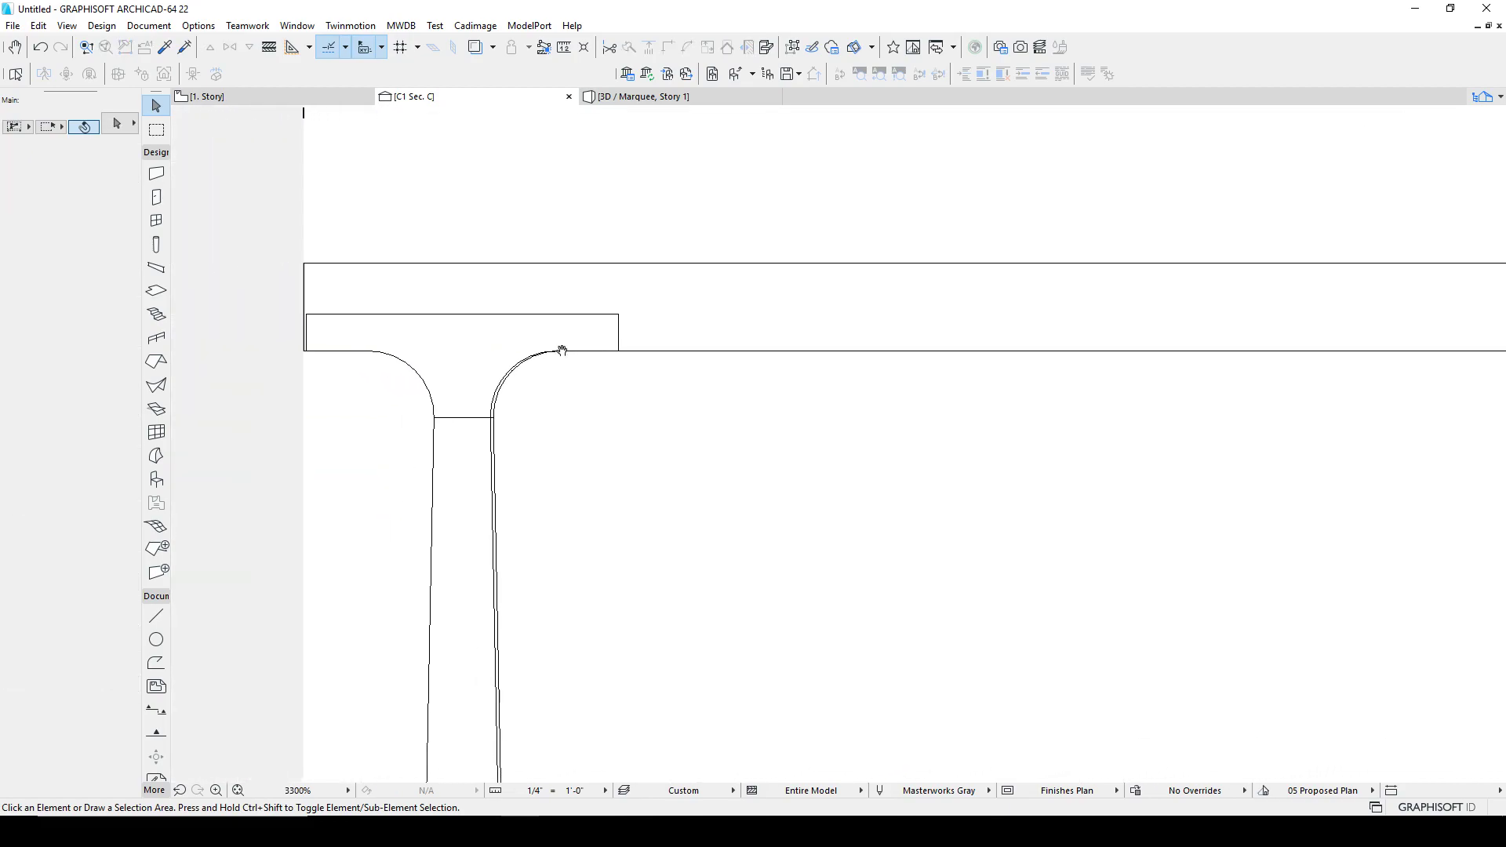
pyautogui.scroll(-3, 824, 412)
pyautogui.scroll(-5, 855, 424)
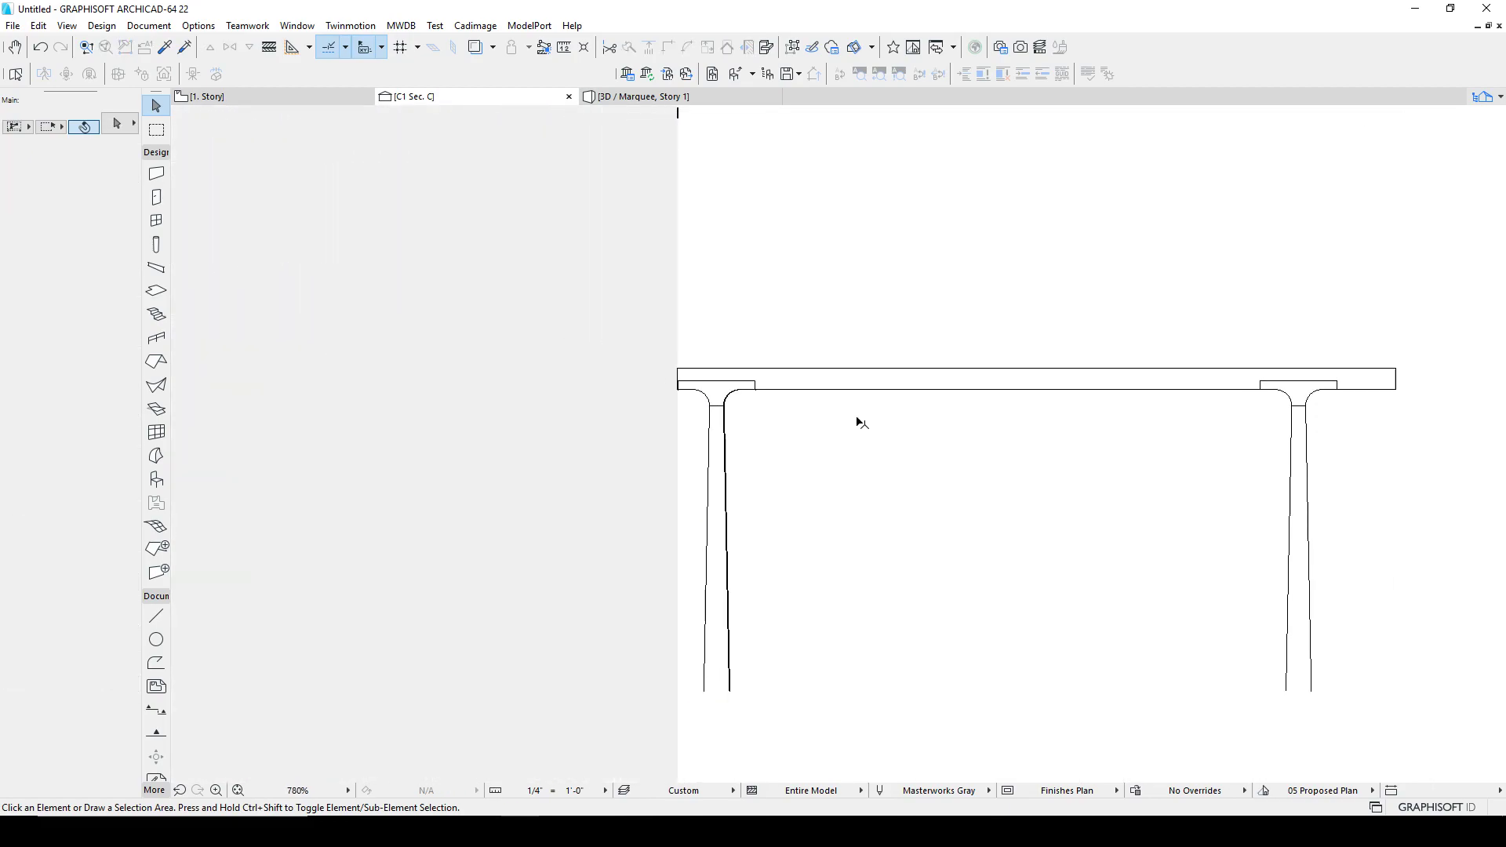
# Step: Stretch the C1 section line's end point on the floor plan so it extends past the whole table
pyautogui.click(253, 96)
pyautogui.click(524, 300)
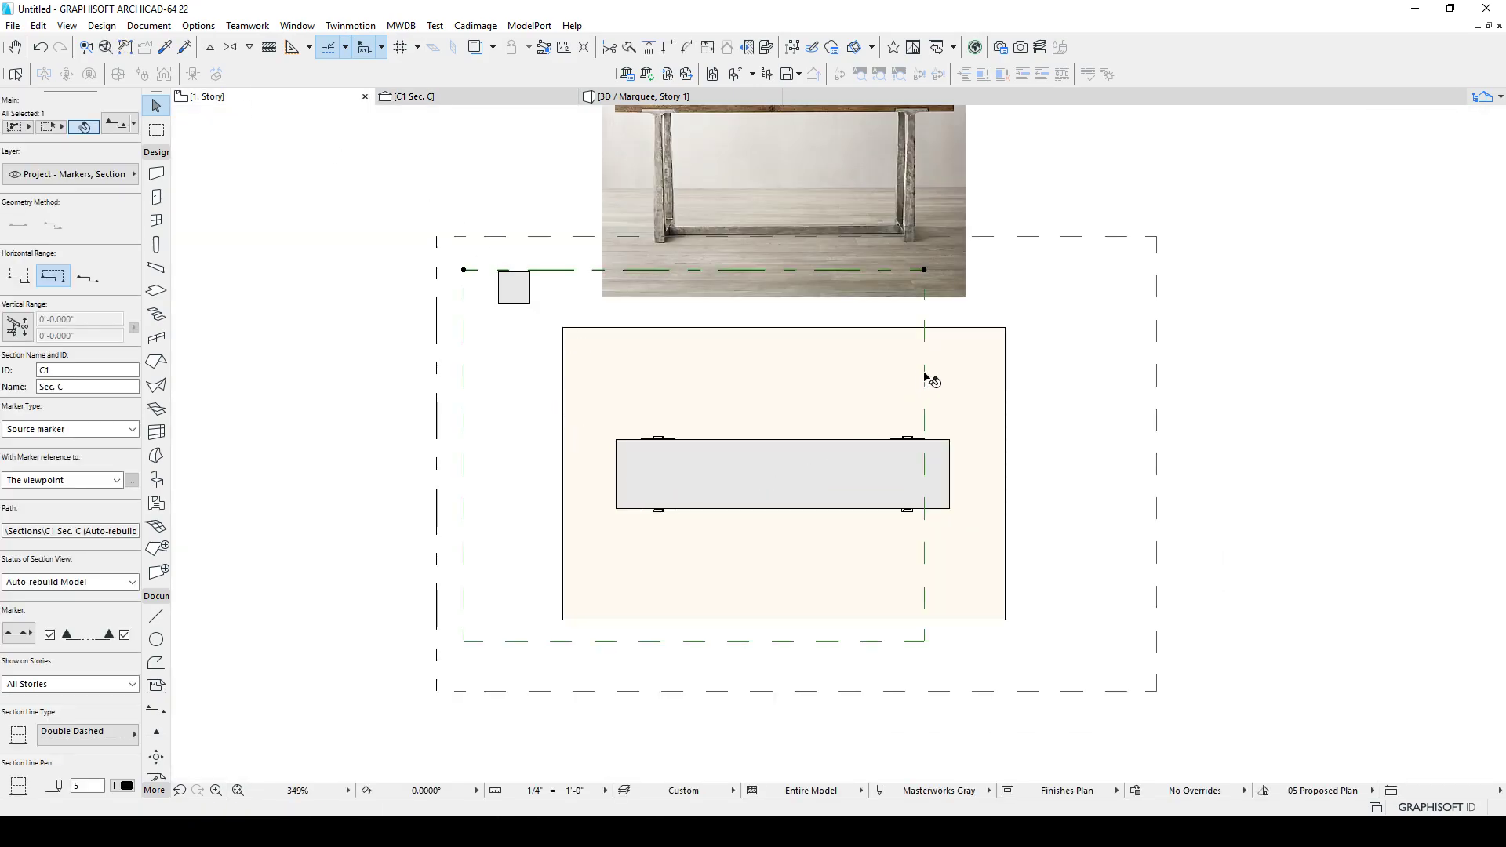
pyautogui.click(925, 319)
pyautogui.click(923, 271)
pyautogui.click(926, 272)
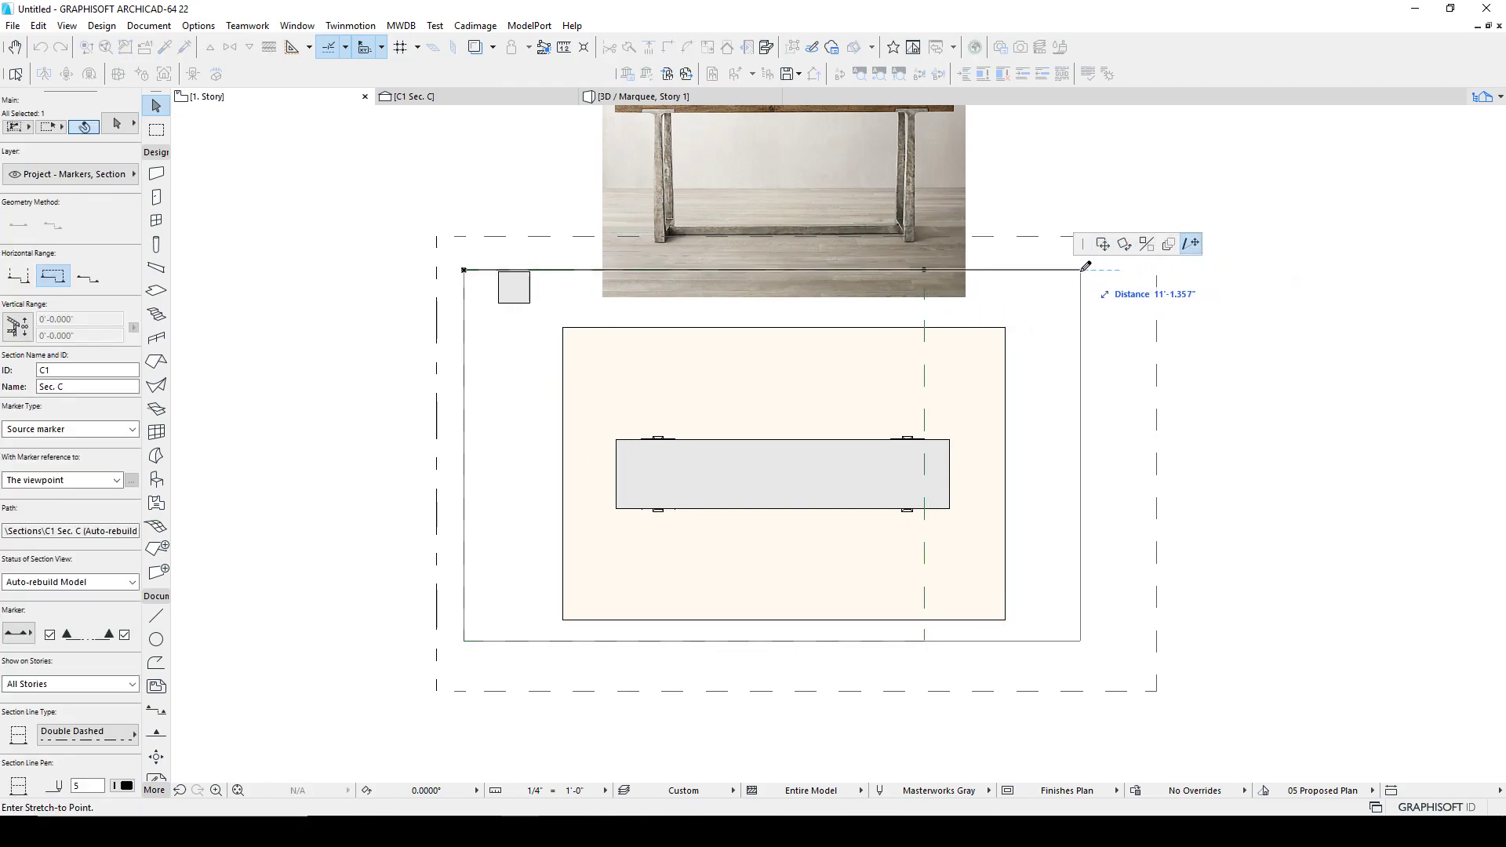
pyautogui.click(1080, 270)
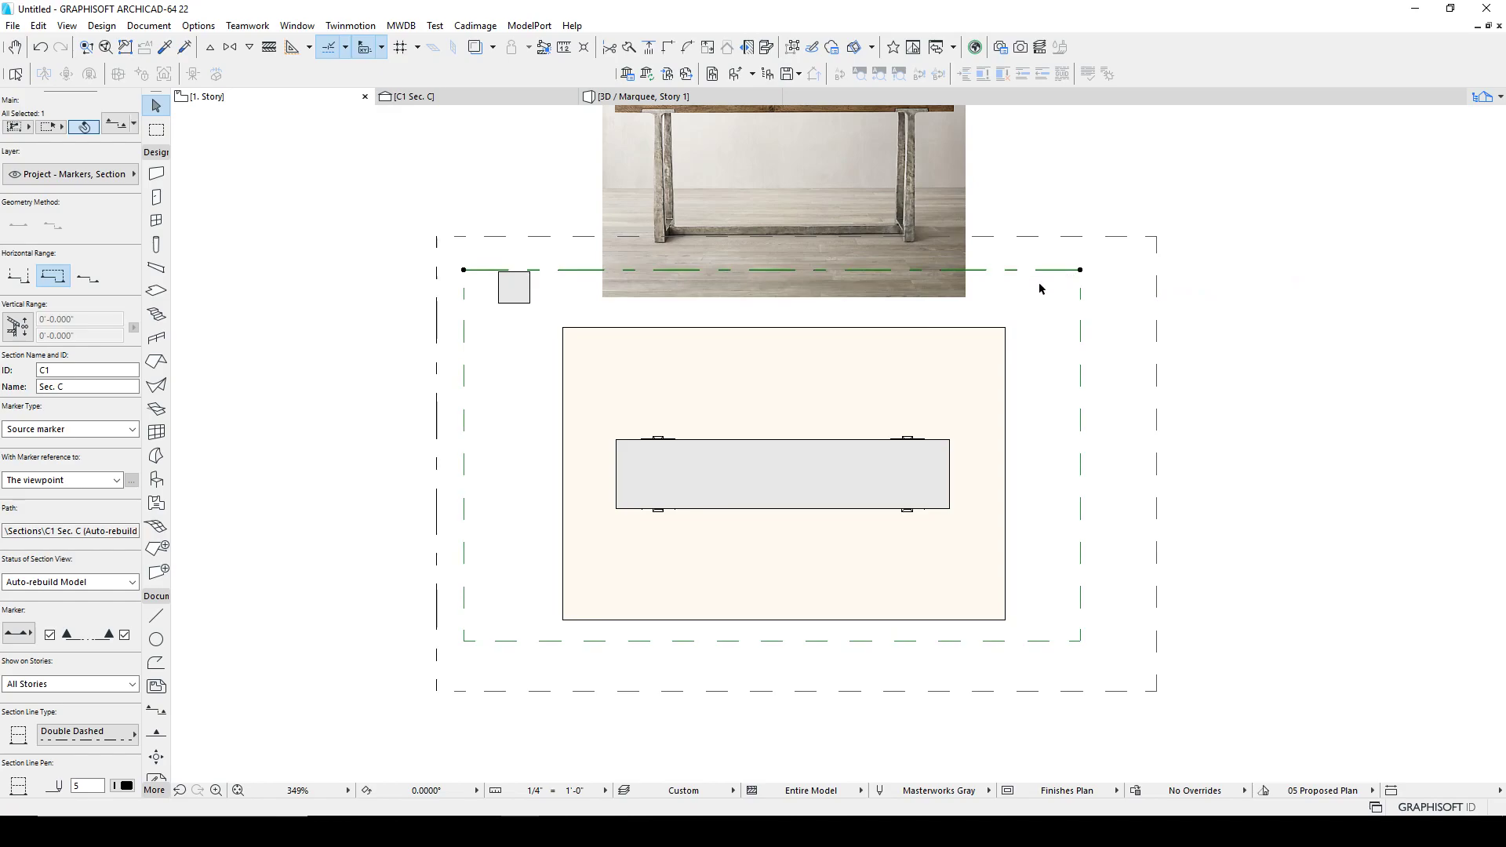
# Step: Reopen section C1 with current view settings and zoom in on the bottom of one leg
pyautogui.rightClick(543, 271)
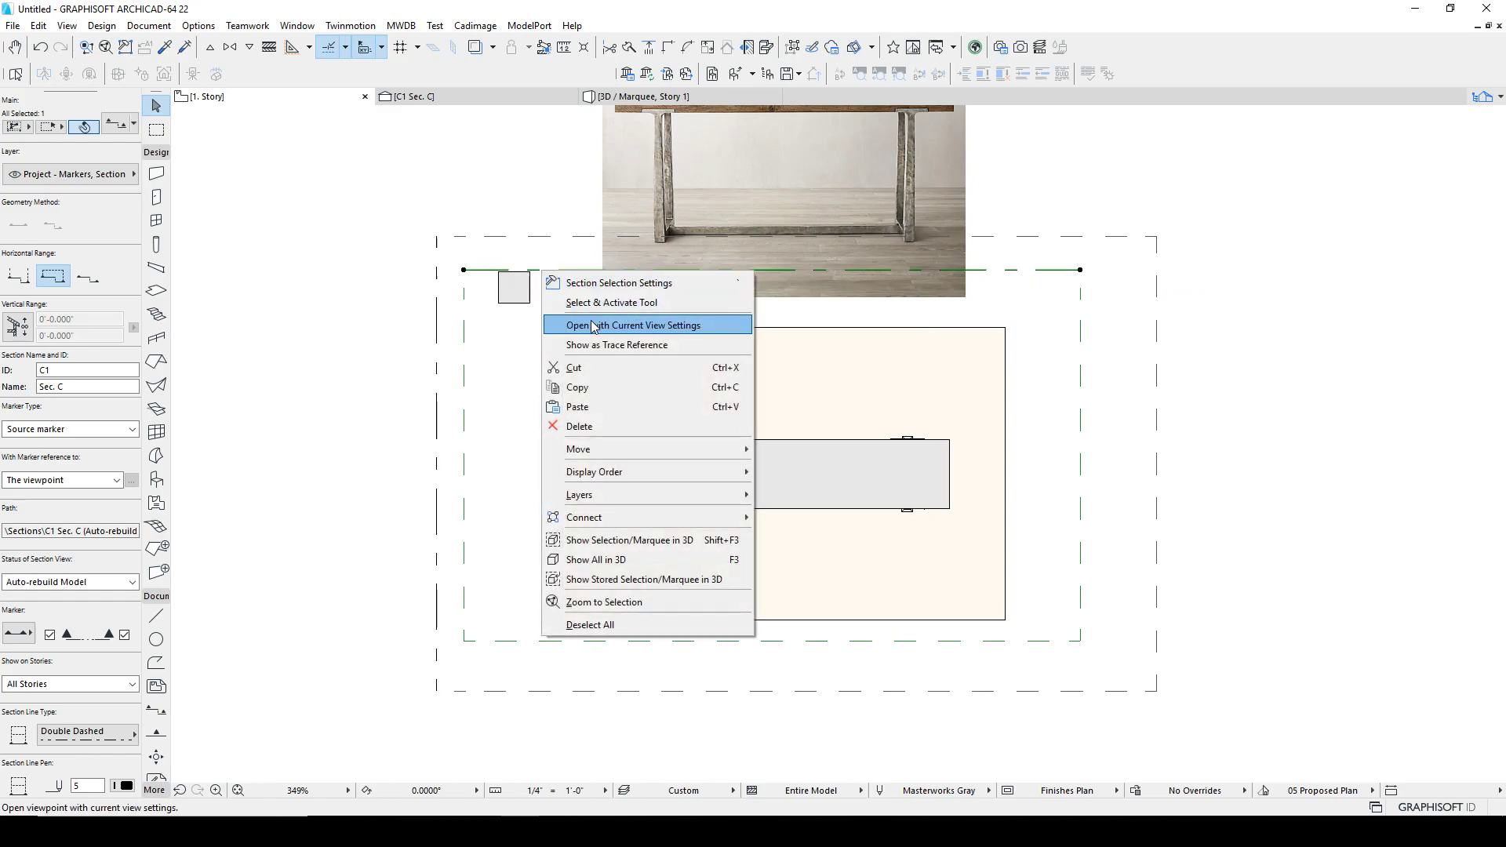
pyautogui.click(594, 325)
pyautogui.scroll(5, 840, 459)
pyautogui.scroll(3, 946, 380)
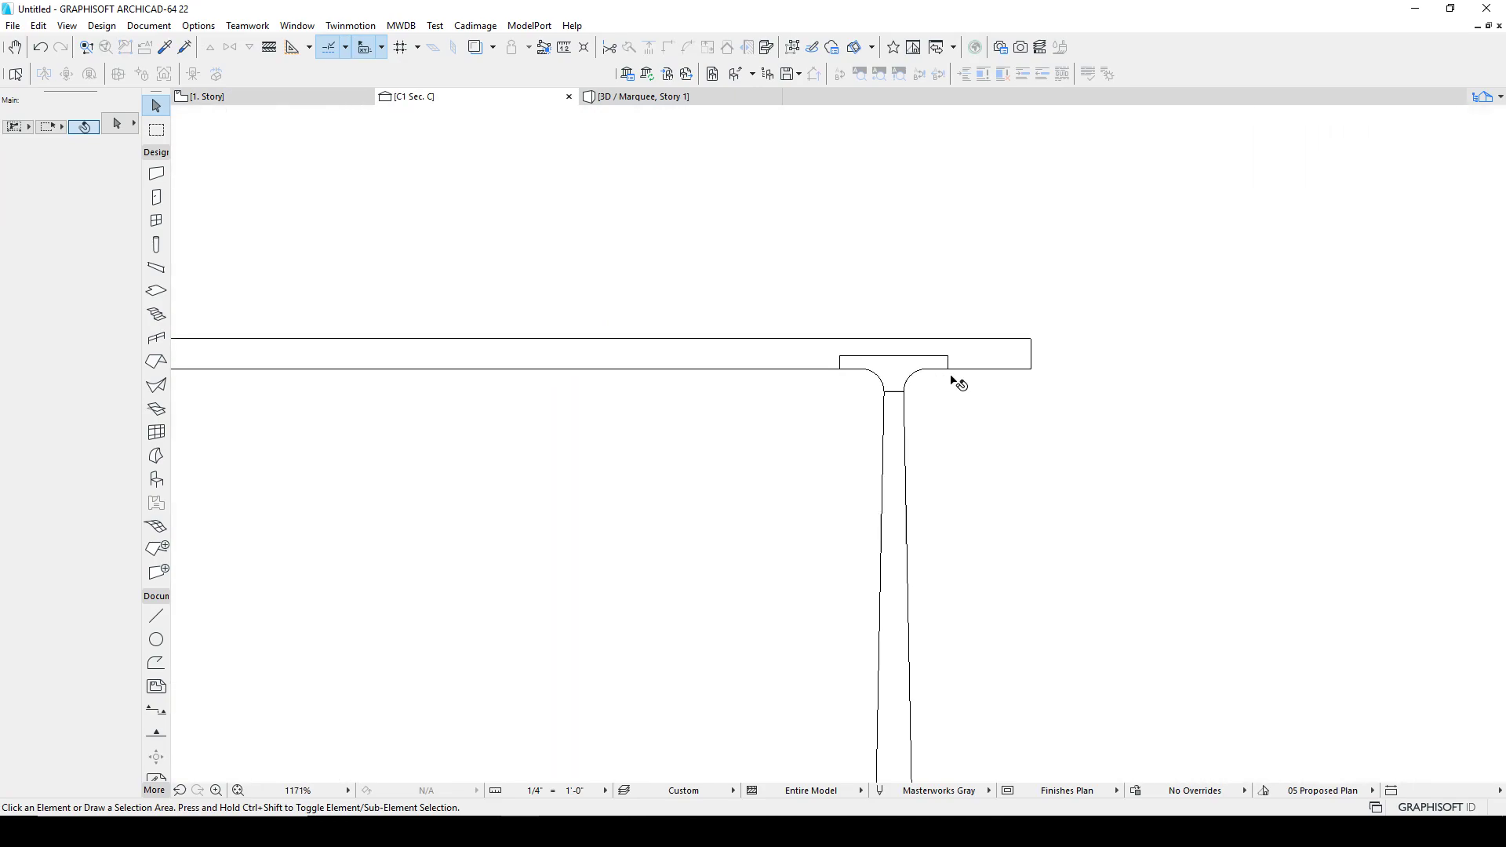
pyautogui.scroll(-4, 857, 435)
pyautogui.moveTo(874, 526); pyautogui.dragTo(848, 360, button='middle')
pyautogui.scroll(3, 837, 528)
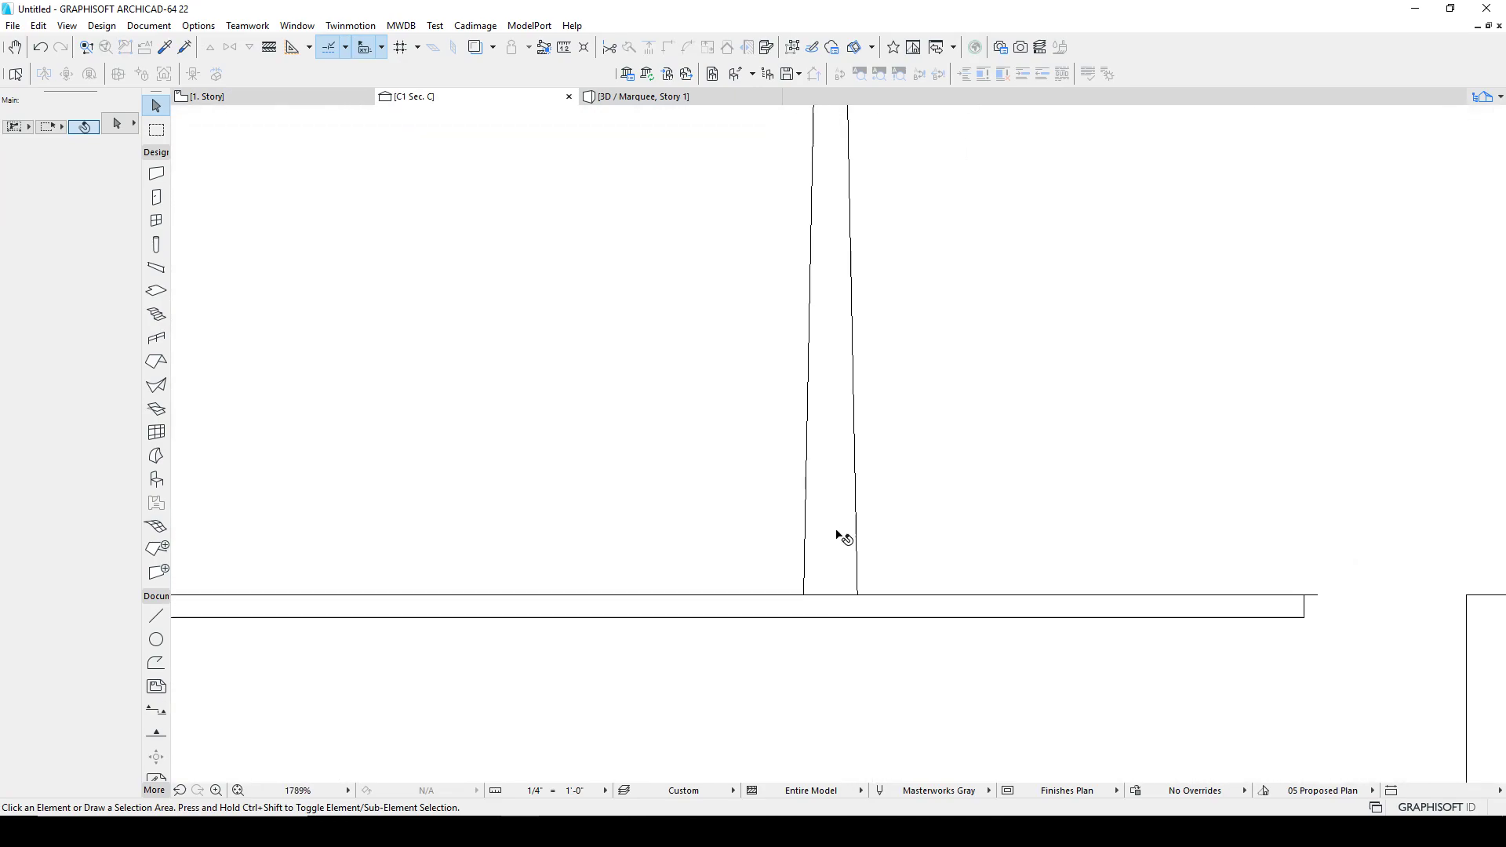
pyautogui.scroll(2, 864, 589)
pyautogui.moveTo(864, 589); pyautogui.dragTo(851, 510, button='middle')
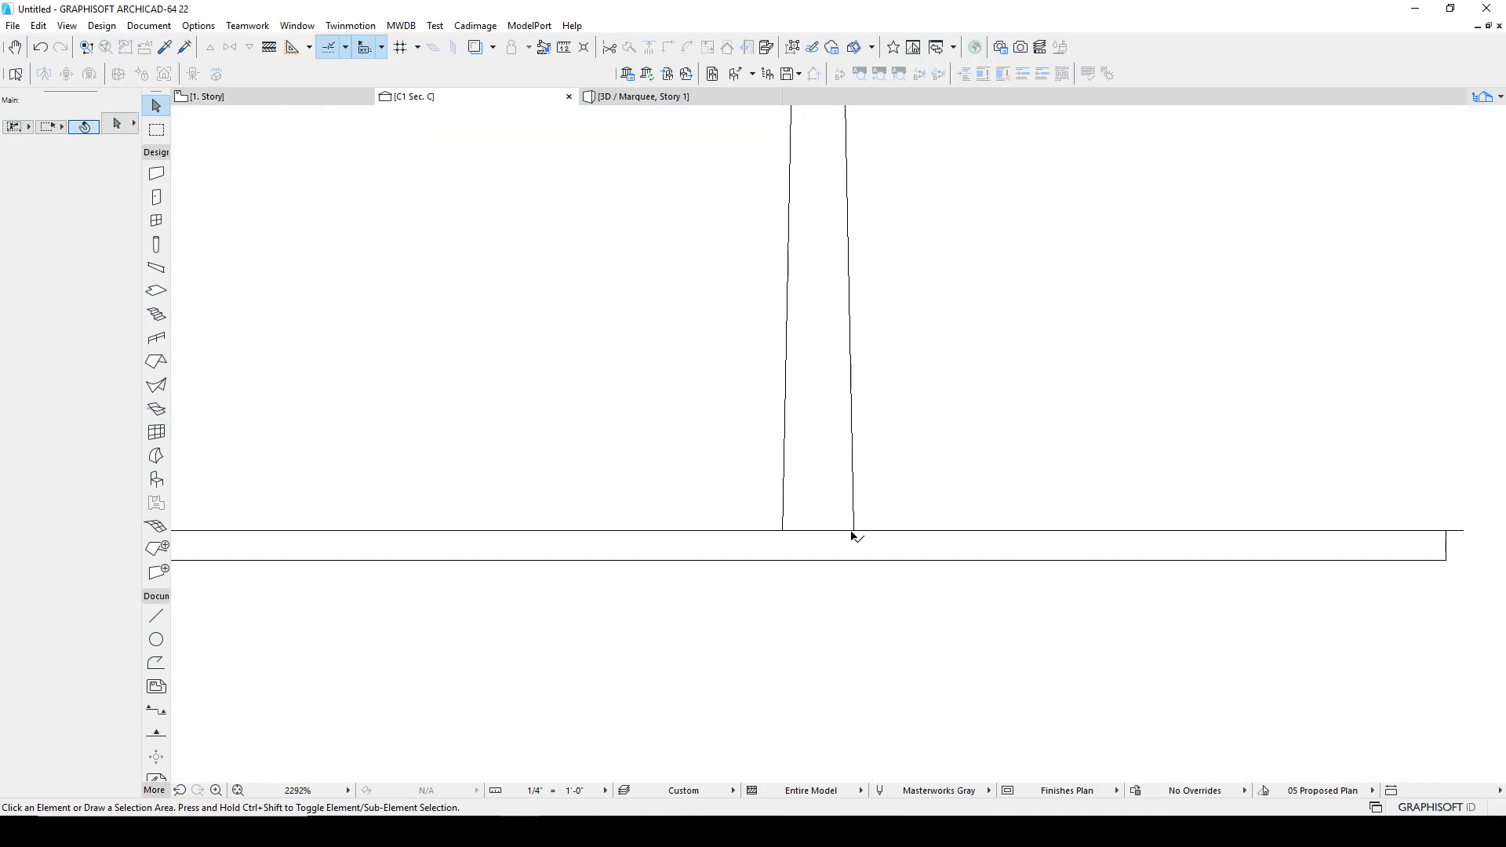
# Step: Draw a construction arc at the bottom of the leg
pyautogui.press('c')
pyautogui.click(853, 530)
pyautogui.click(783, 529)
pyautogui.click(888, 459)
pyautogui.scroll(4, 850, 476)
pyautogui.click(855, 447)
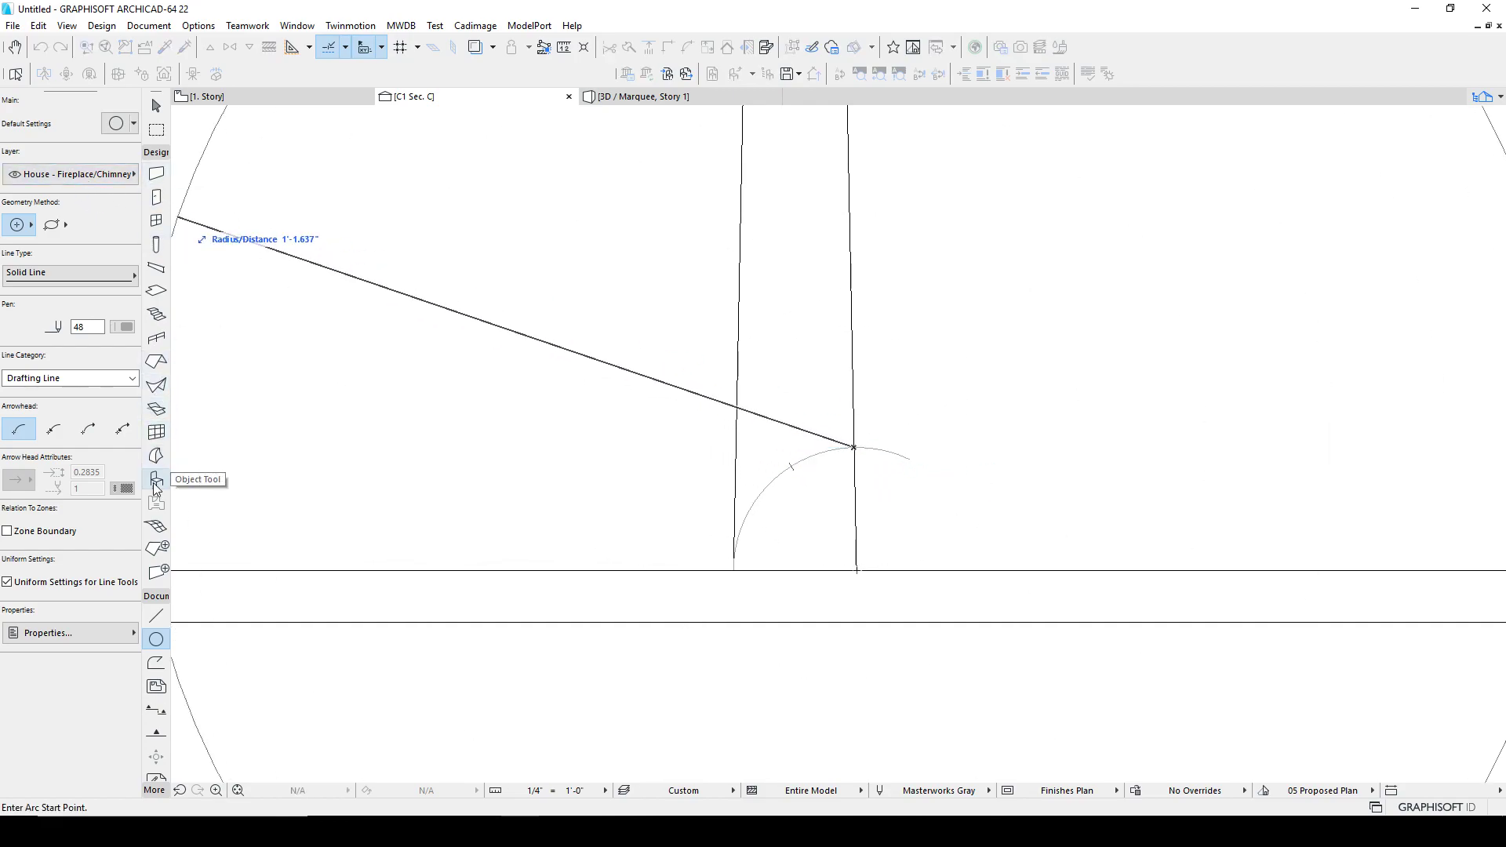
pyautogui.press('Escape')
# Step: Draw a guide polyline across the leg's lower end and delete the construction arc
pyautogui.press('l')
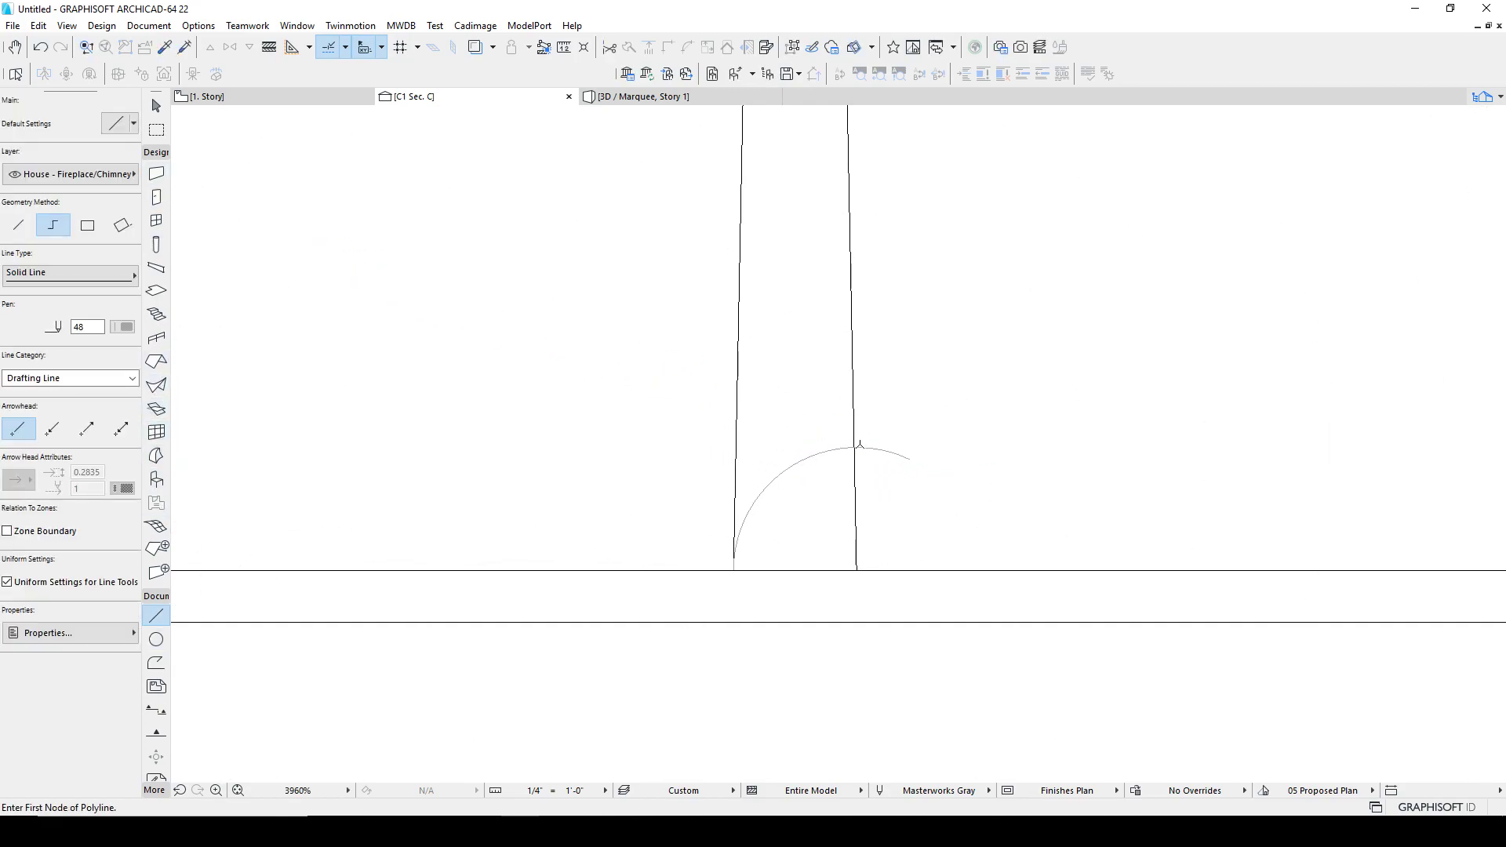
pyautogui.click(854, 447)
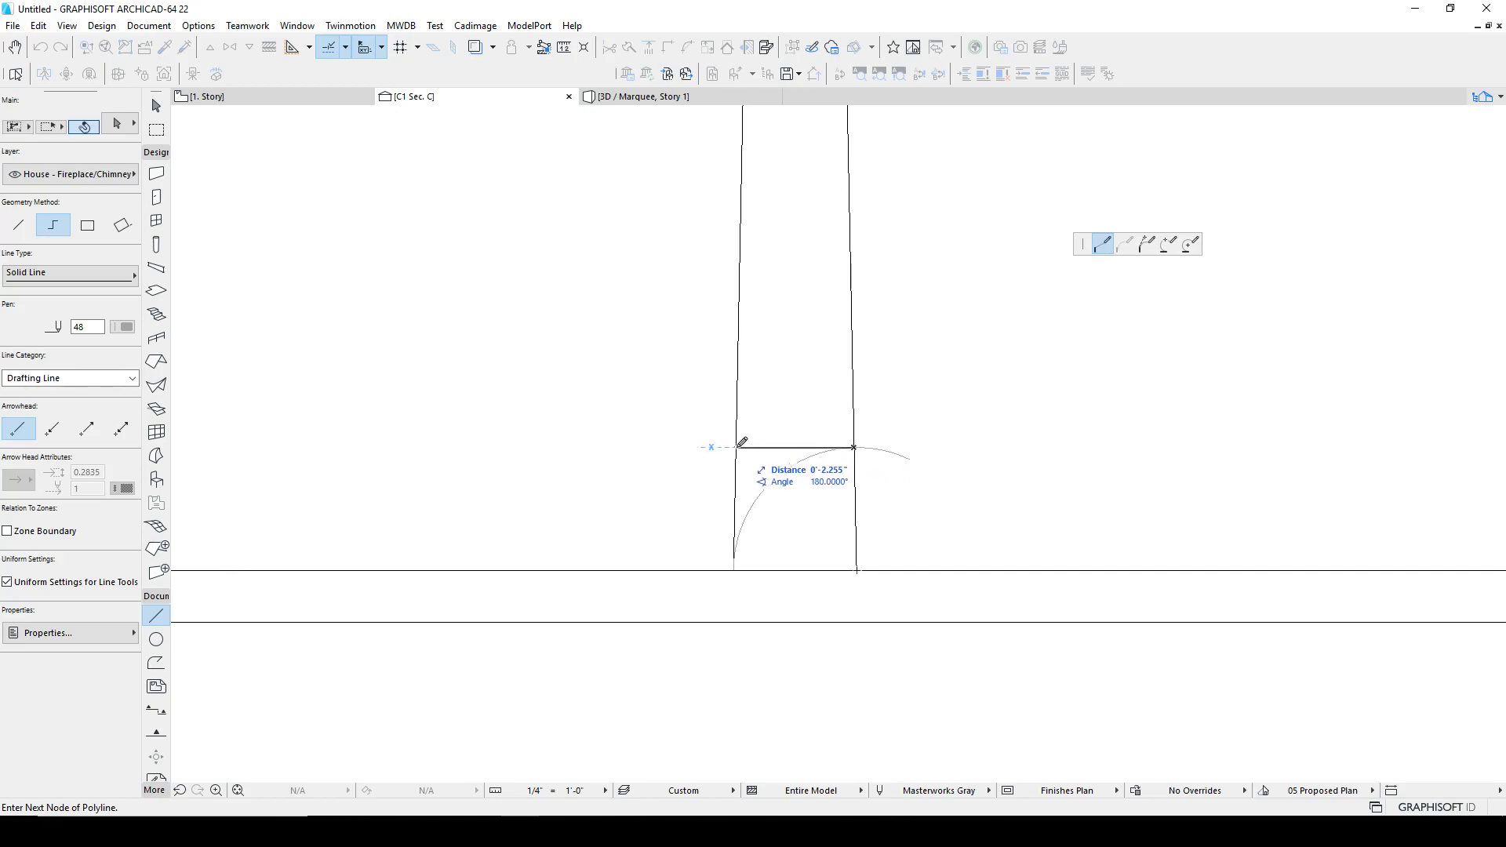
pyautogui.click(734, 570)
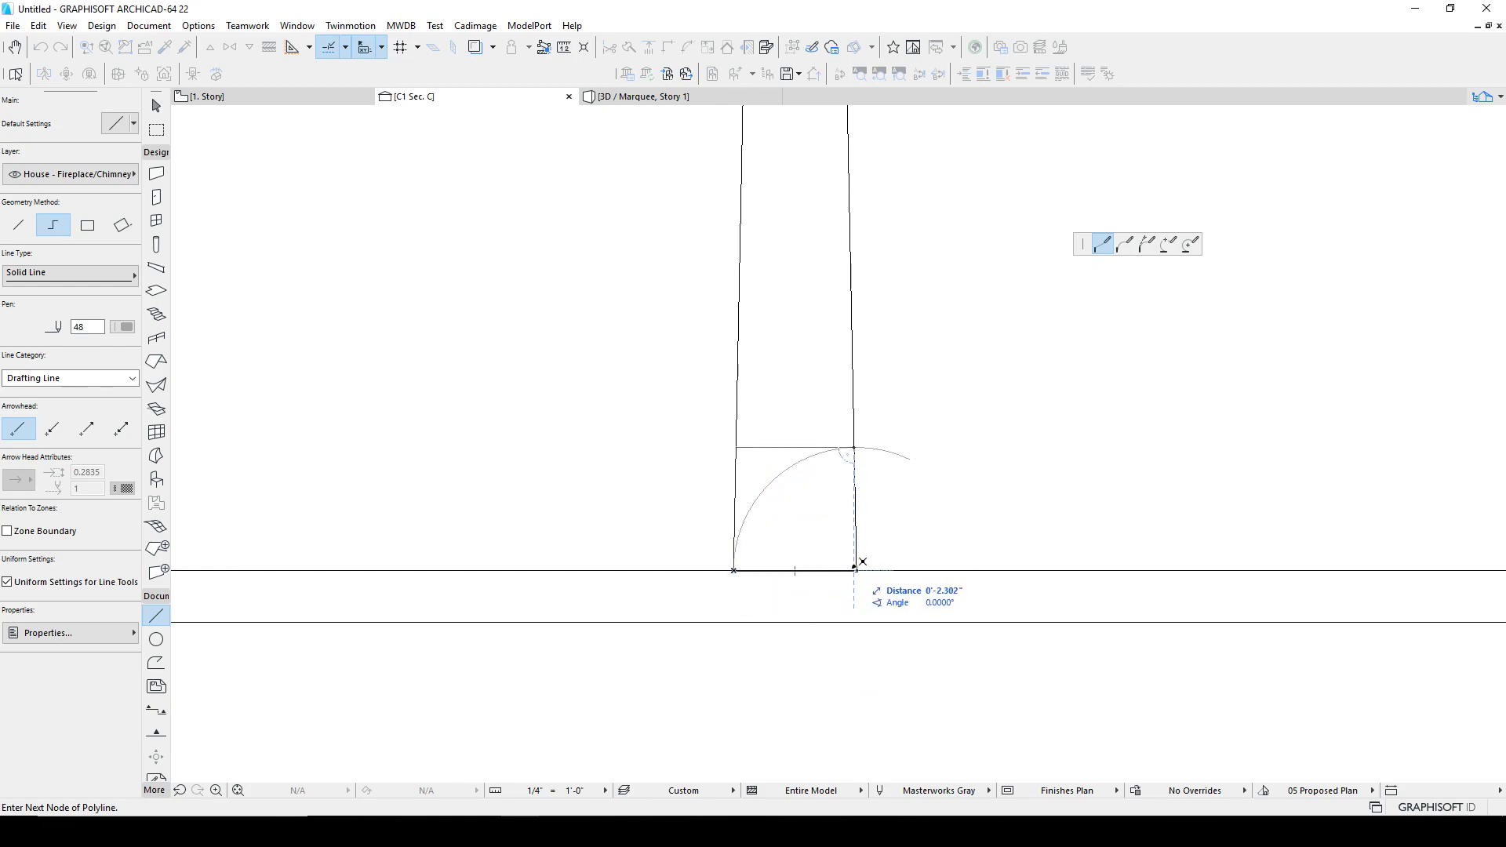
pyautogui.click(857, 444)
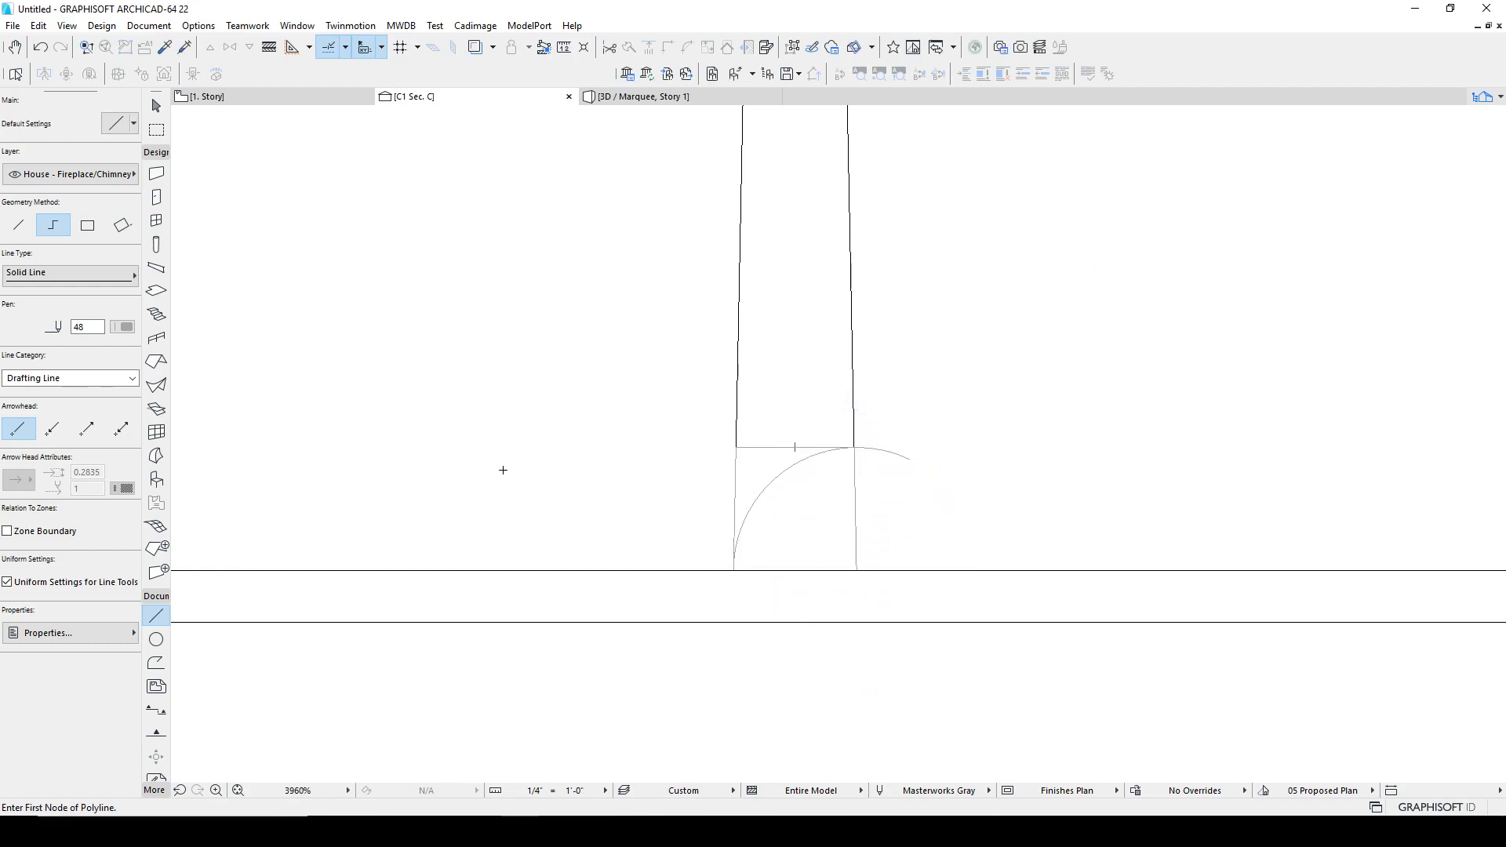
pyautogui.press('Escape')
pyautogui.click(774, 482)
pyautogui.press('Delete')
# Step: Trace a polygon morph over the leg's lower end, from the guide line down to the floor line
pyautogui.click(156, 456)
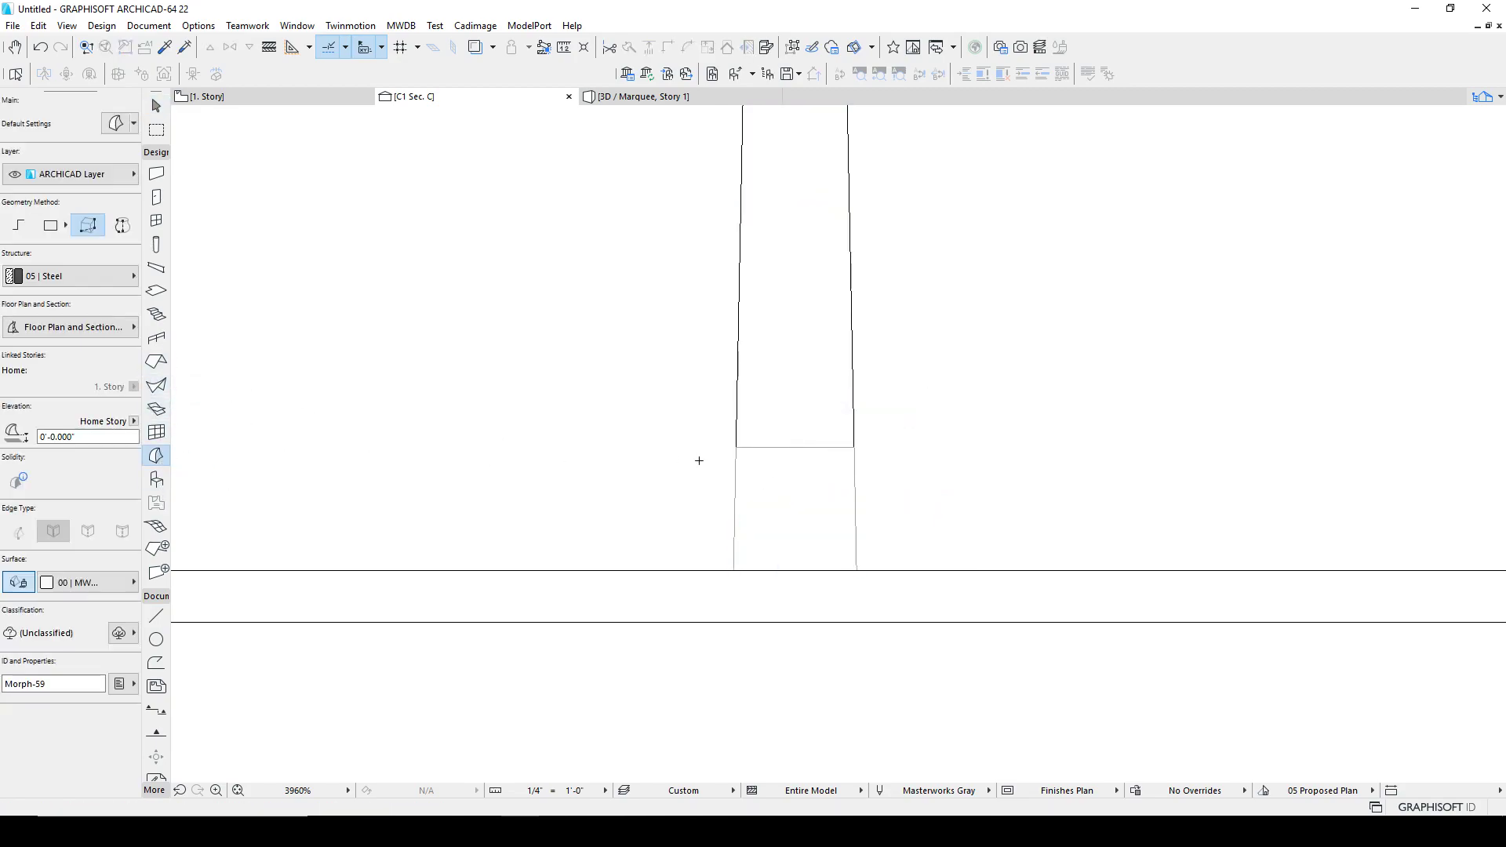
pyautogui.click(736, 447)
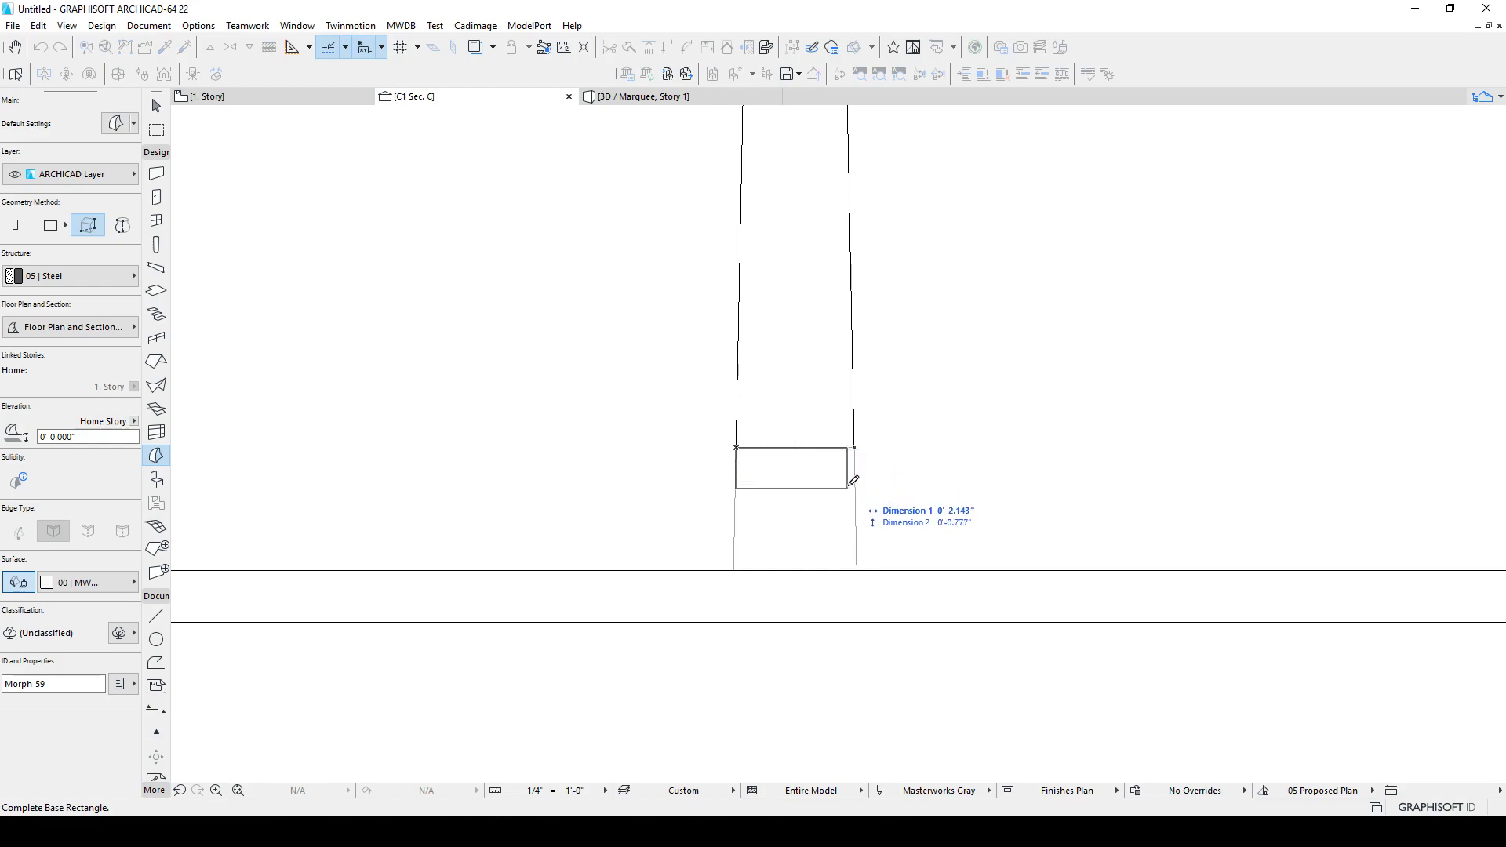
pyautogui.click(20, 226)
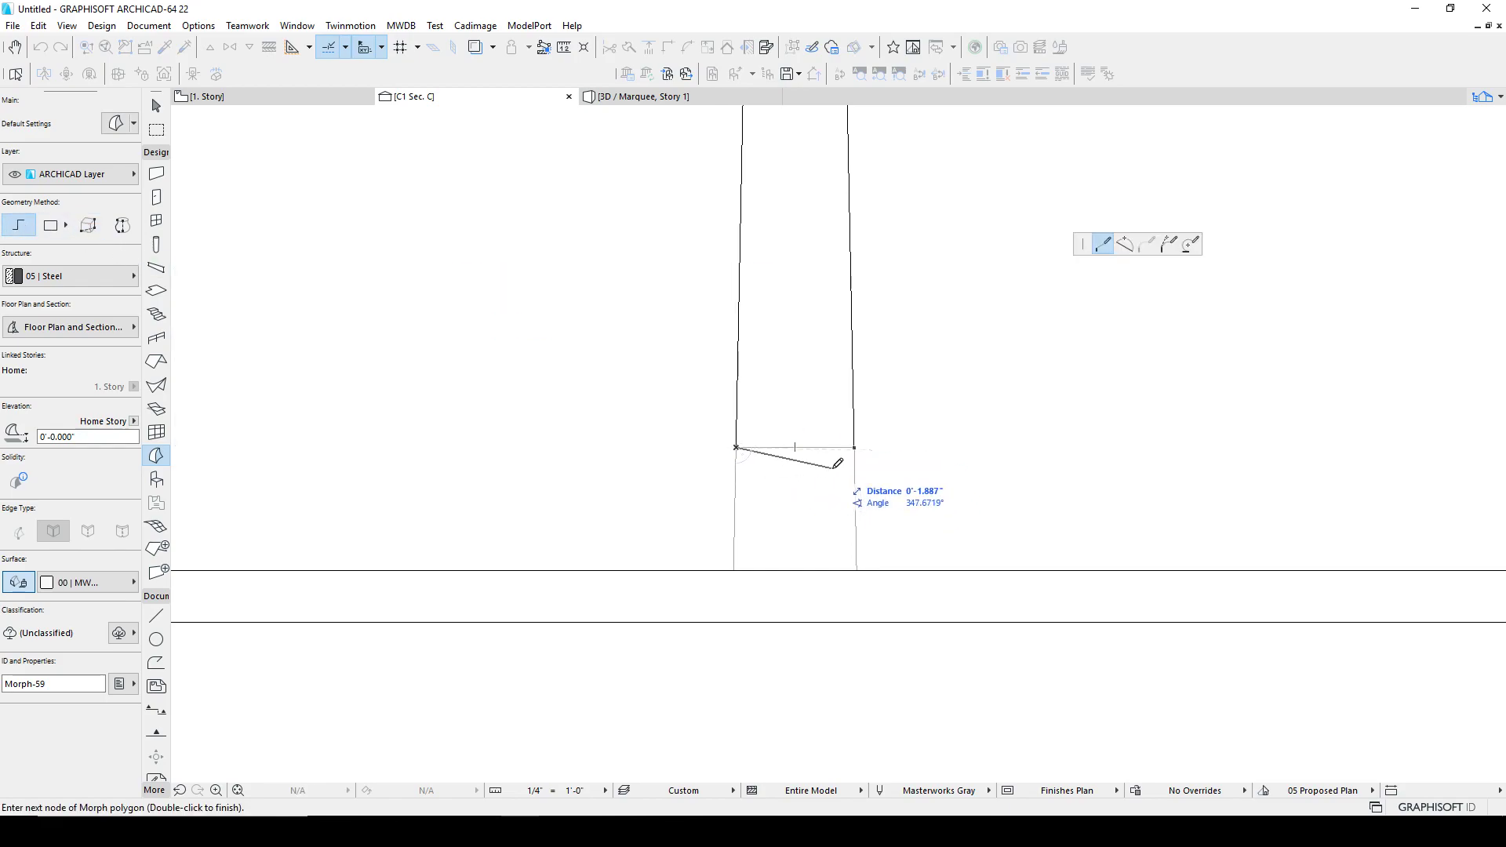
pyautogui.click(855, 447)
pyautogui.click(857, 570)
pyautogui.scroll(3, 737, 567)
pyautogui.click(735, 570)
pyautogui.click(744, 212)
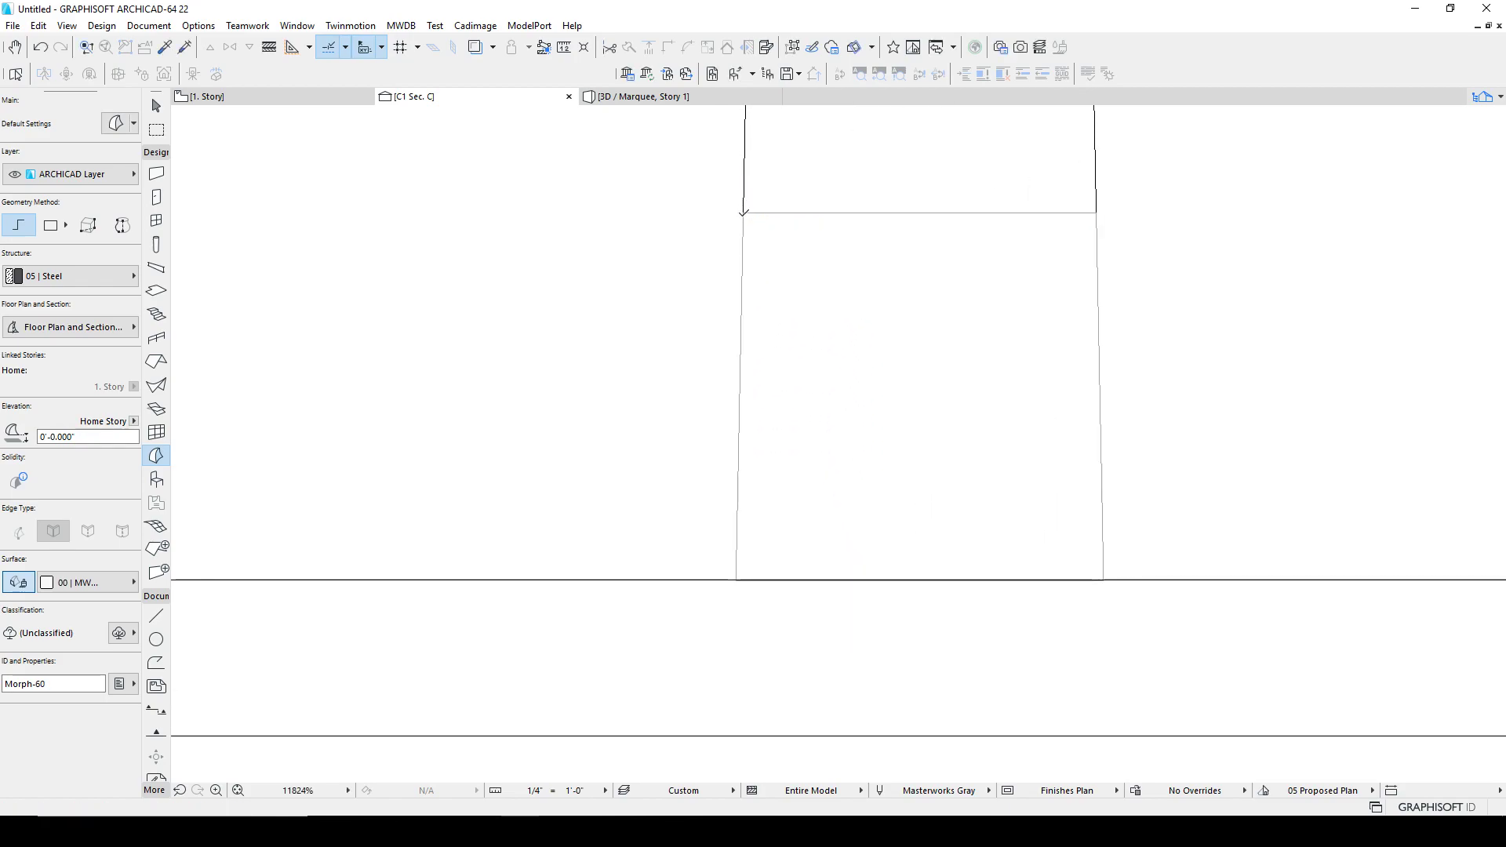
# Step: Select the new morph and view it in 3D
pyautogui.keyDown('shift'); pyautogui.click(743, 217); pyautogui.keyUp('shift')
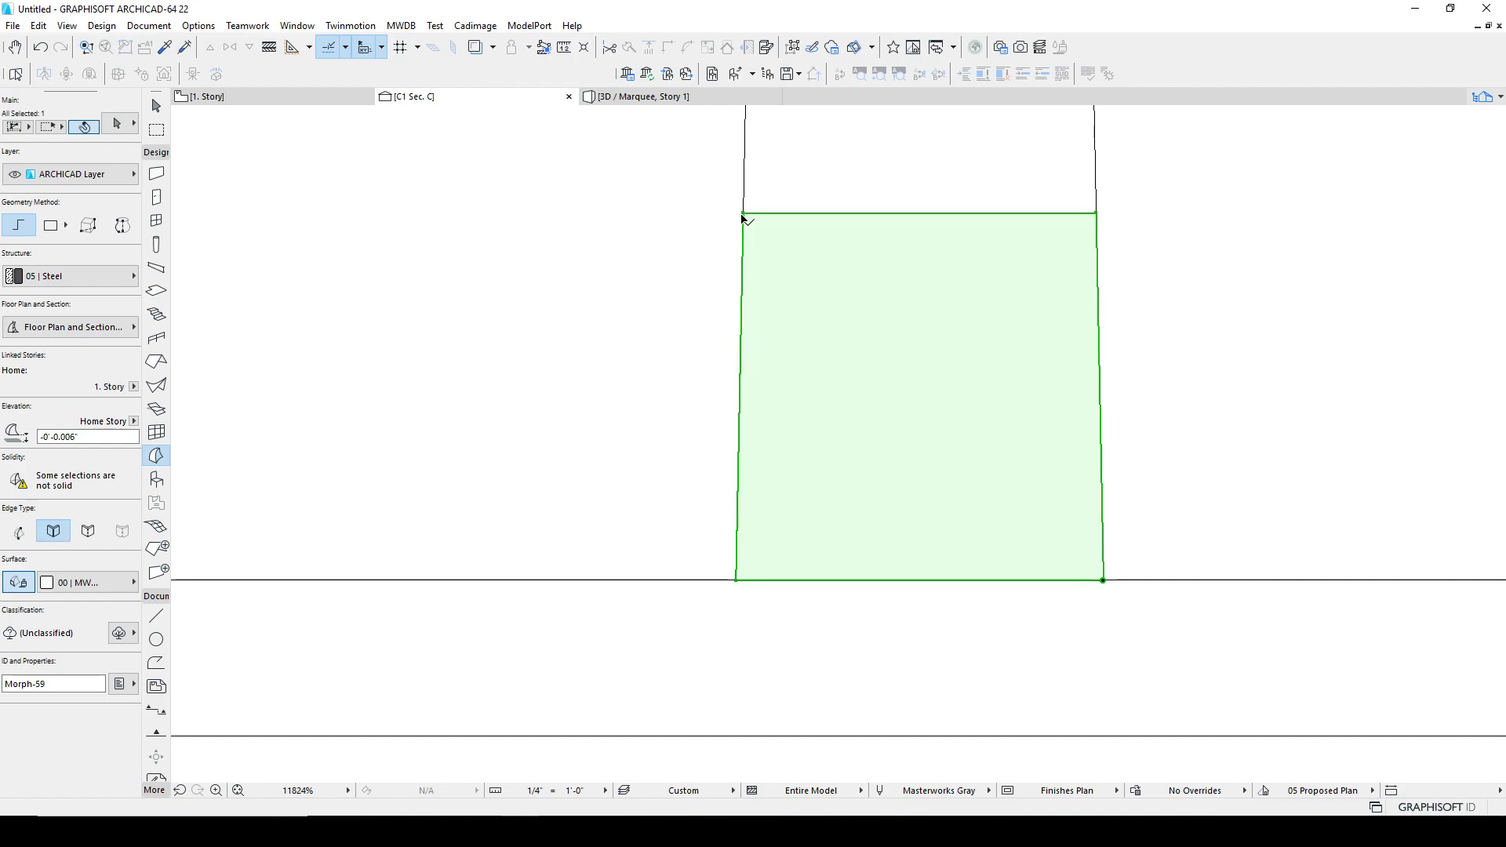
pyautogui.press('F3')
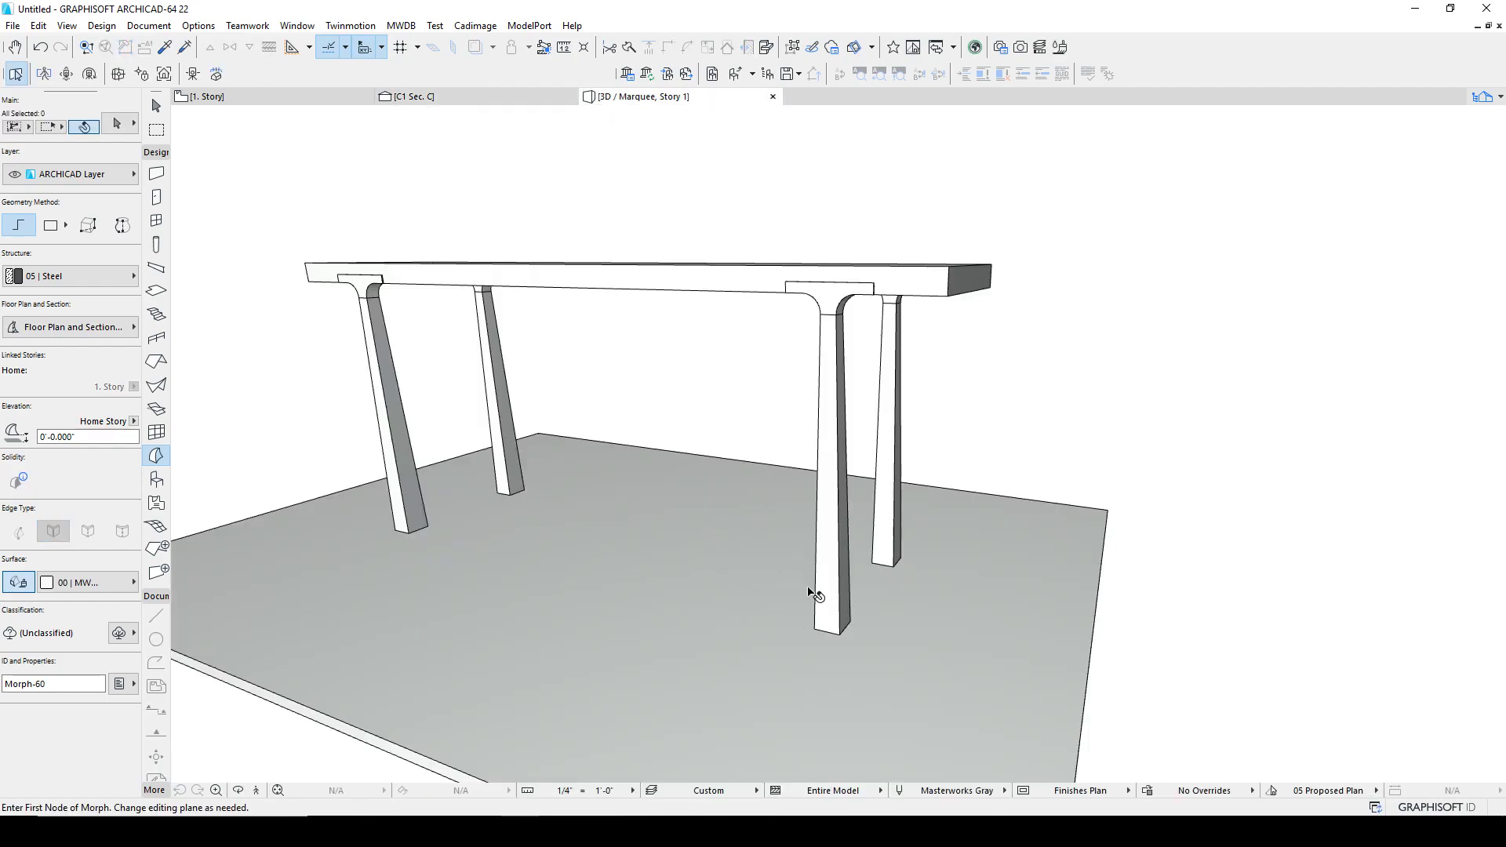
pyautogui.scroll(-5, 620, 564)
pyautogui.scroll(8, 596, 690)
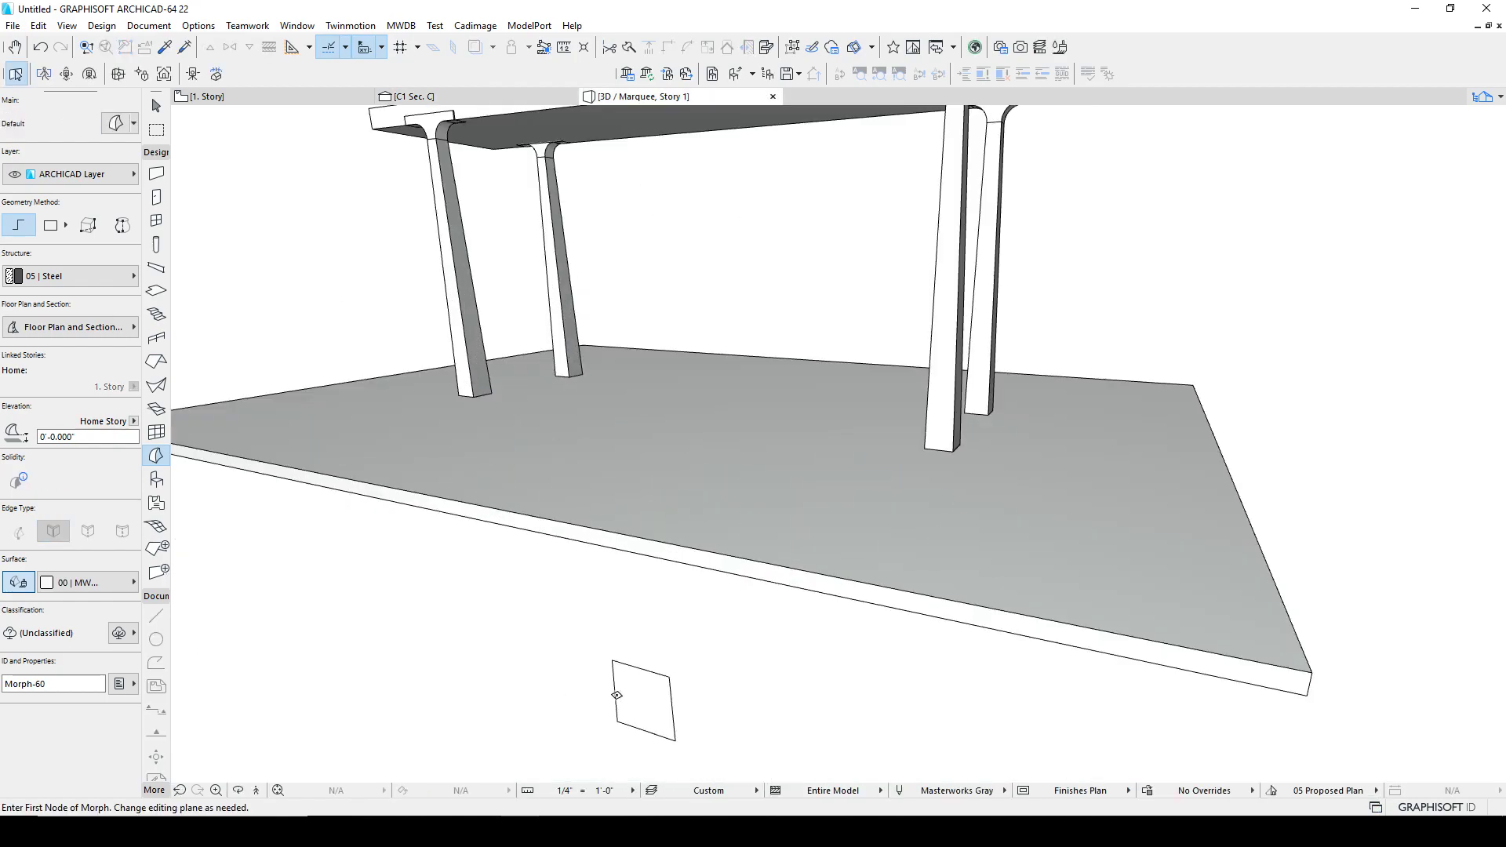
# Step: Move the small morph face to the bottom corner of the leg
pyautogui.keyDown('shift'); pyautogui.click(657, 699); pyautogui.keyUp('shift')
pyautogui.hotkey('ctrl', 'd')
pyautogui.click(668, 677)
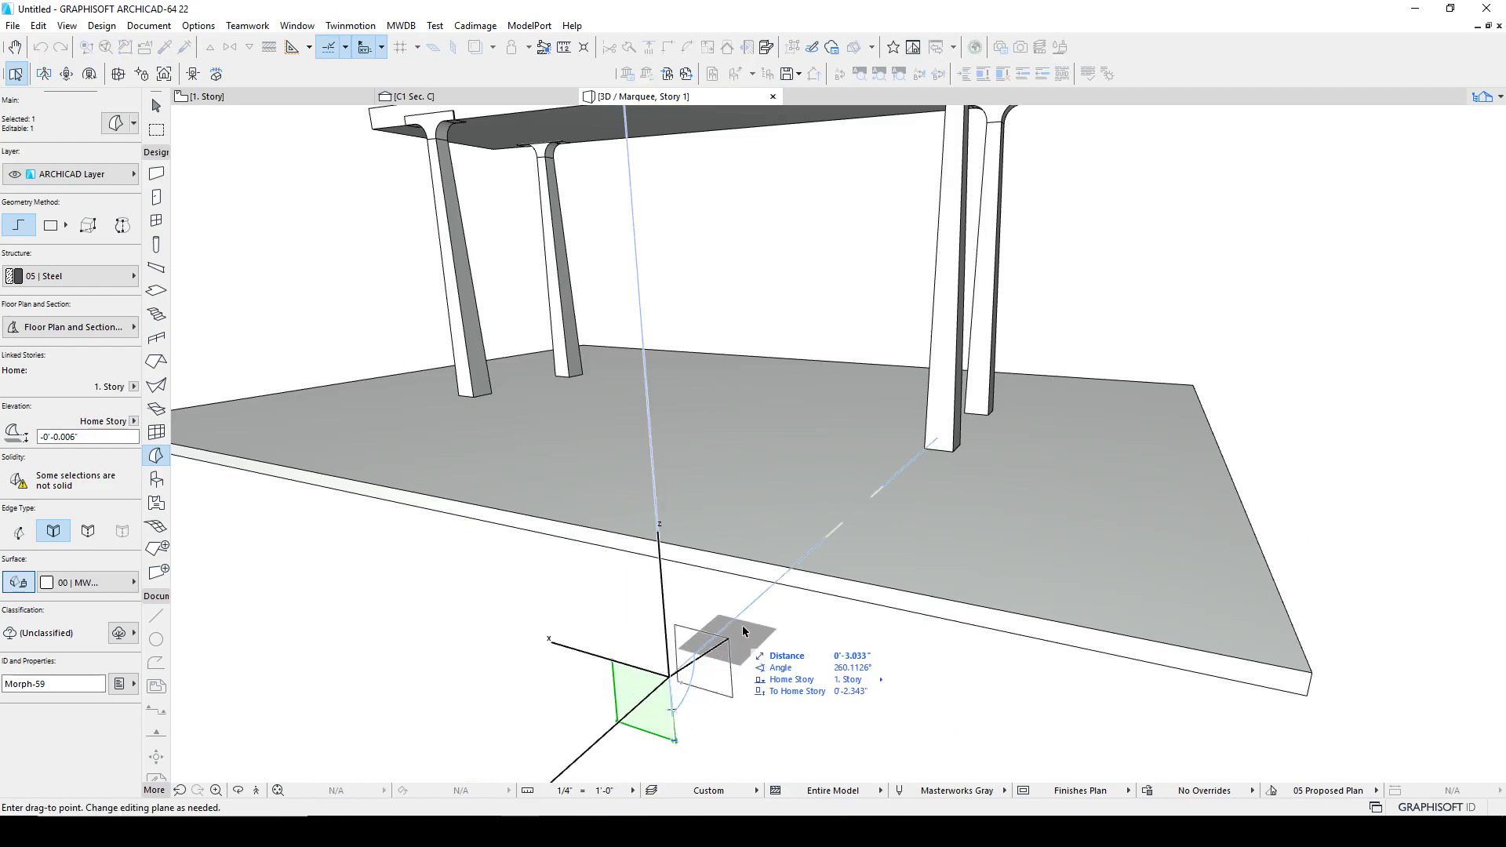
pyautogui.keyDown('shift'); pyautogui.moveTo(667, 439); pyautogui.dragTo(832, 448, button='middle'); pyautogui.keyUp('shift')
pyautogui.keyDown('shift'); pyautogui.moveTo(1200, 511); pyautogui.dragTo(655, 442, button='middle'); pyautogui.keyUp('shift')
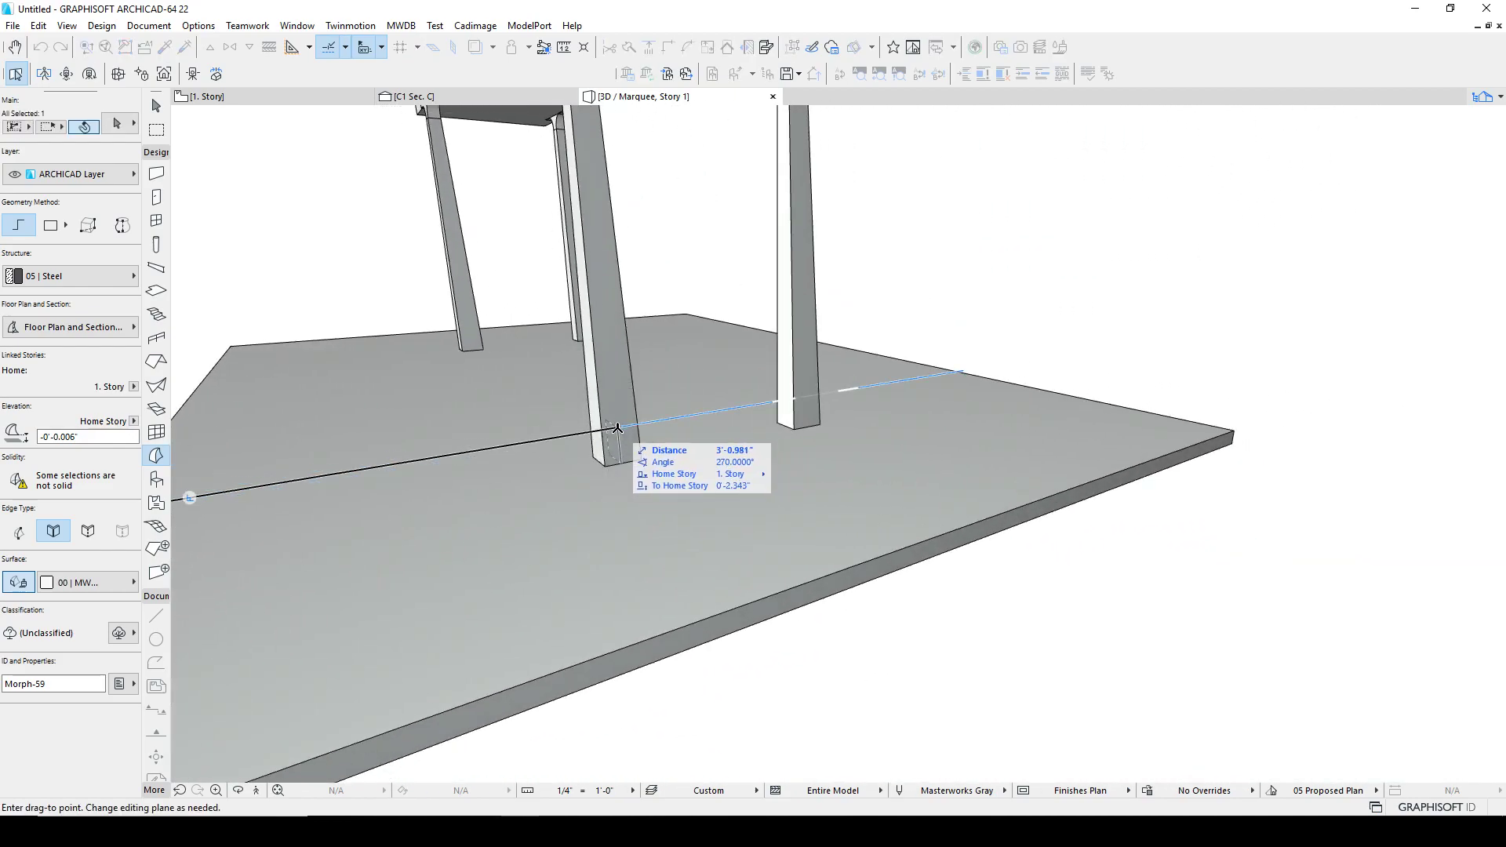
pyautogui.click(626, 427)
pyautogui.scroll(4, 622, 431)
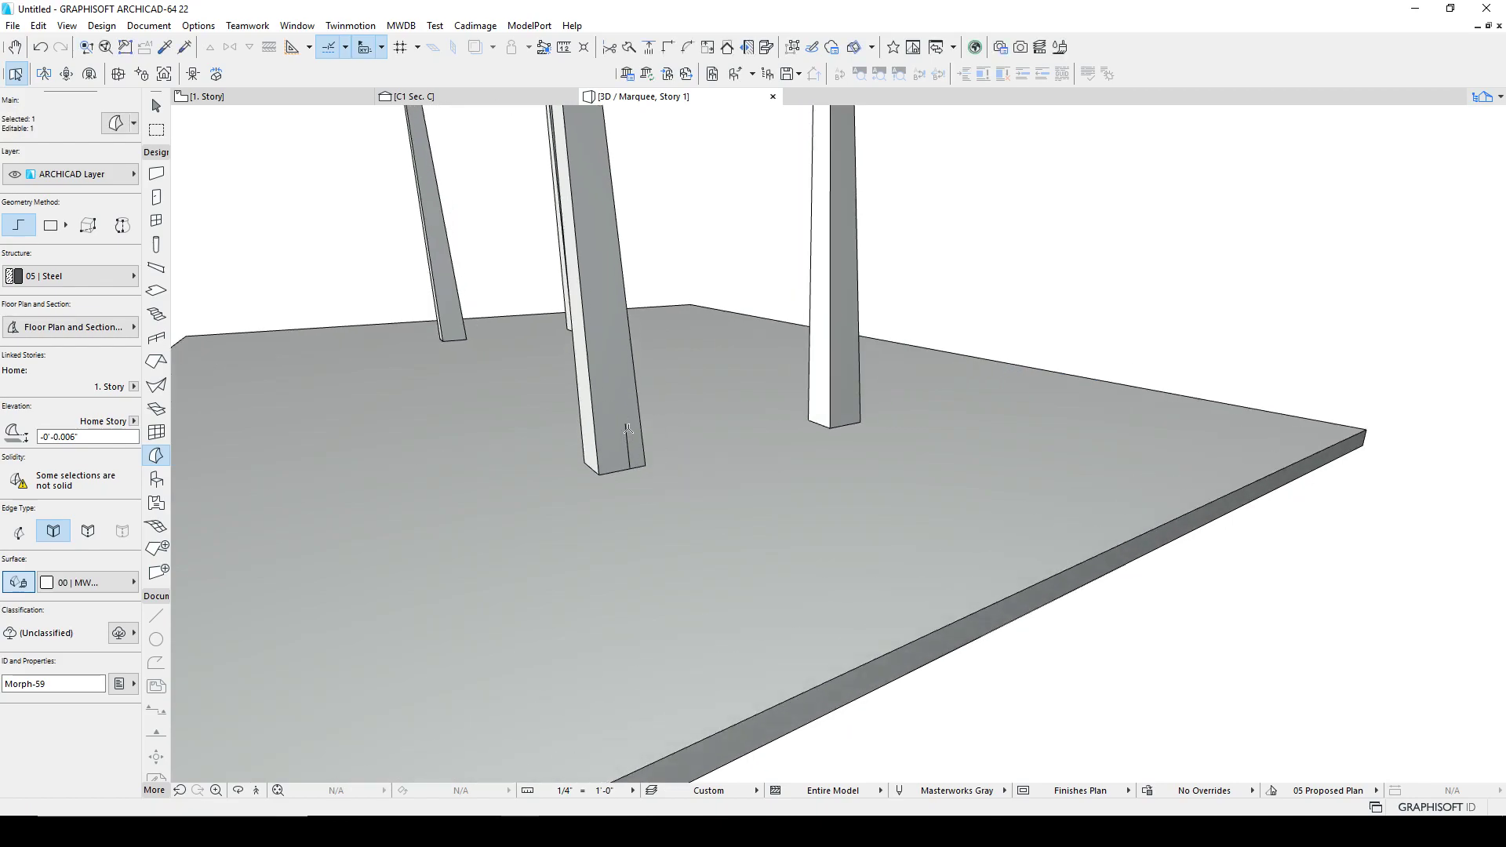
pyautogui.press('Escape')
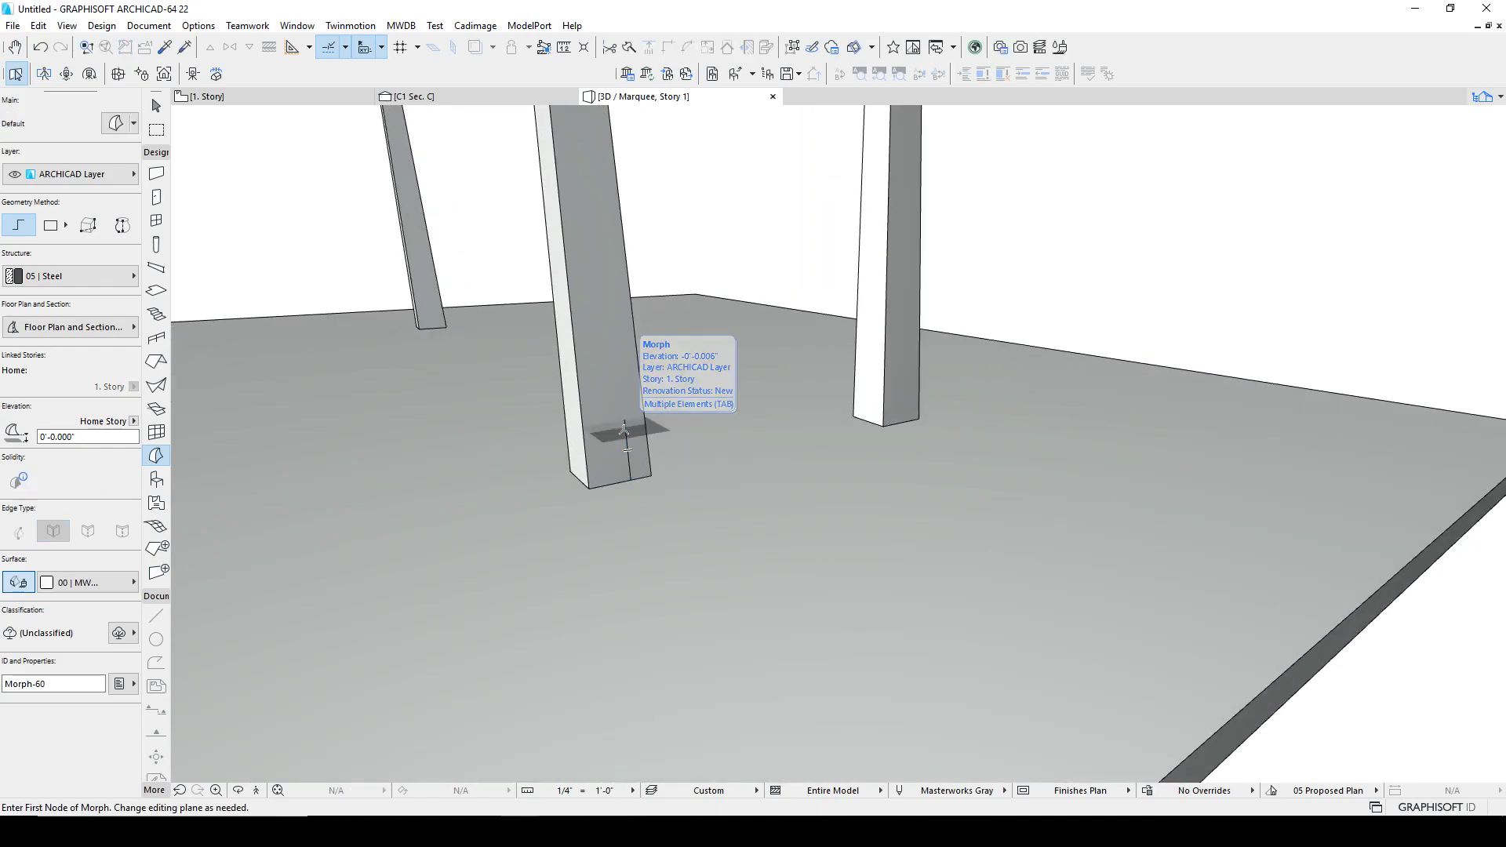
pyautogui.click(625, 431)
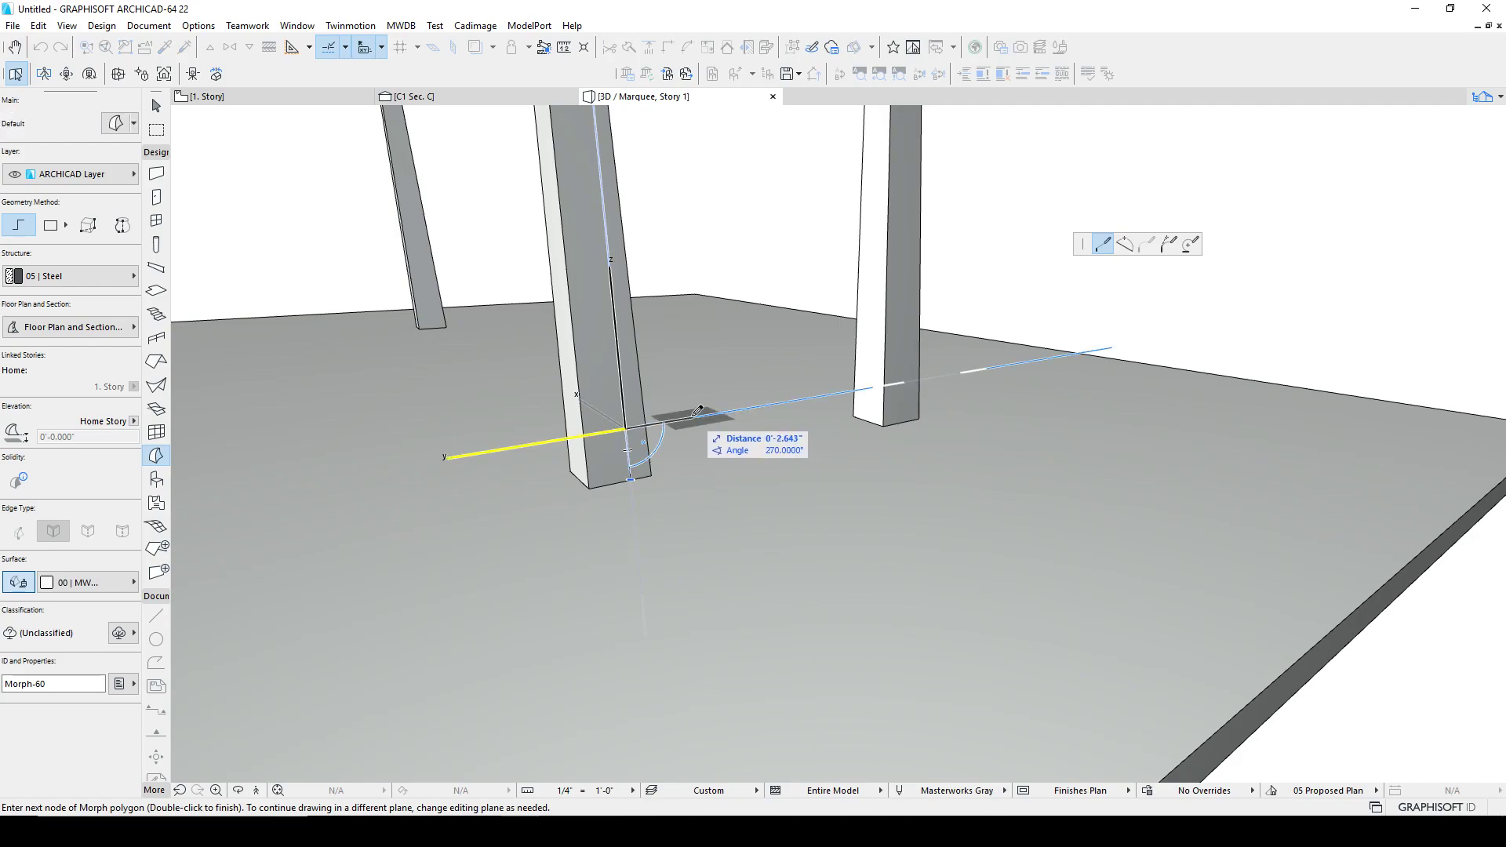
pyautogui.press('Escape')
pyautogui.click(656, 508)
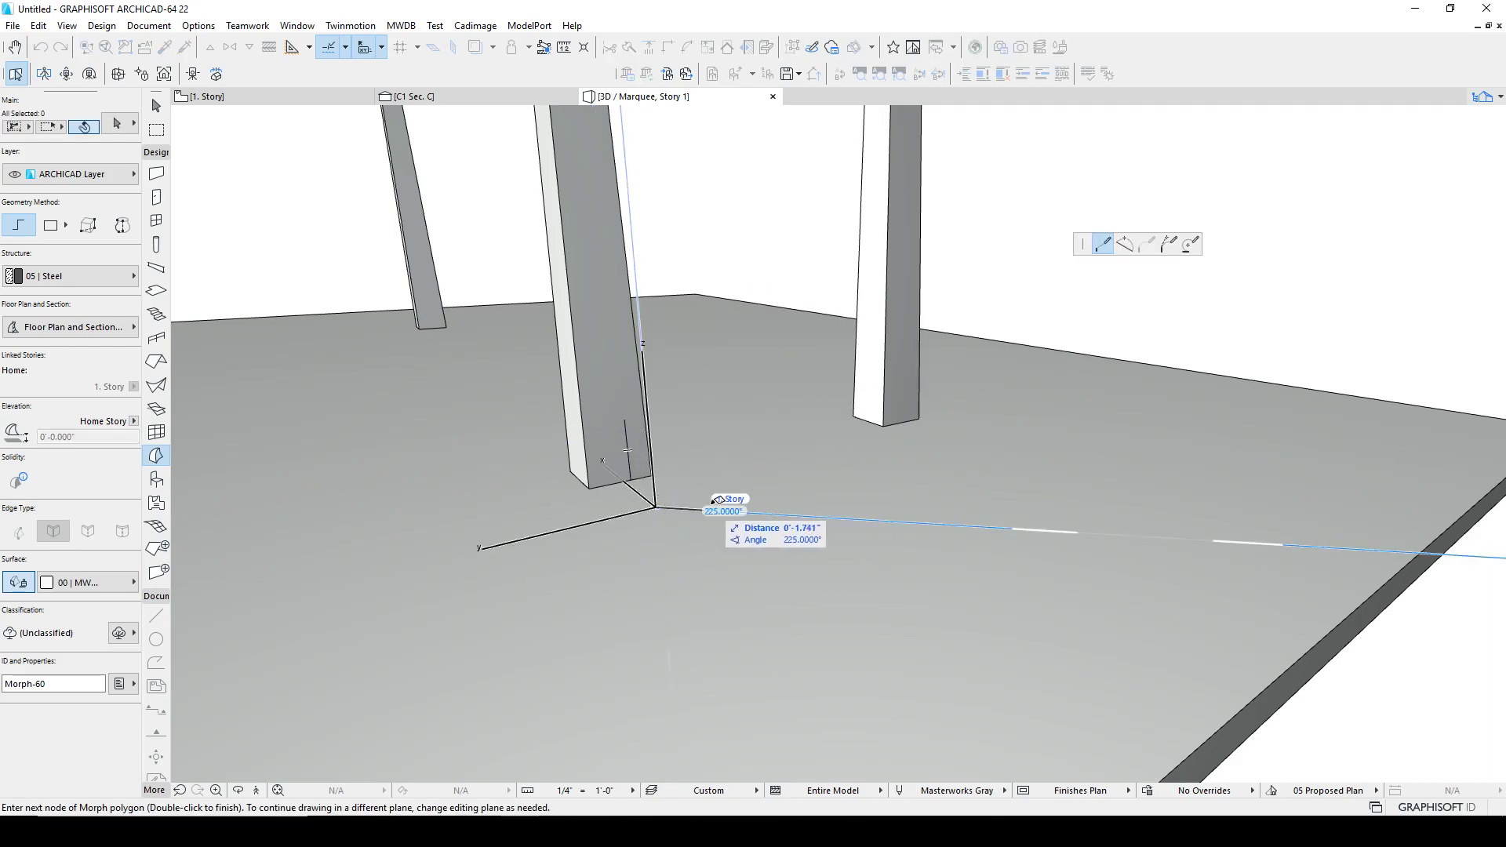
pyautogui.click(741, 487)
pyautogui.press('Escape')
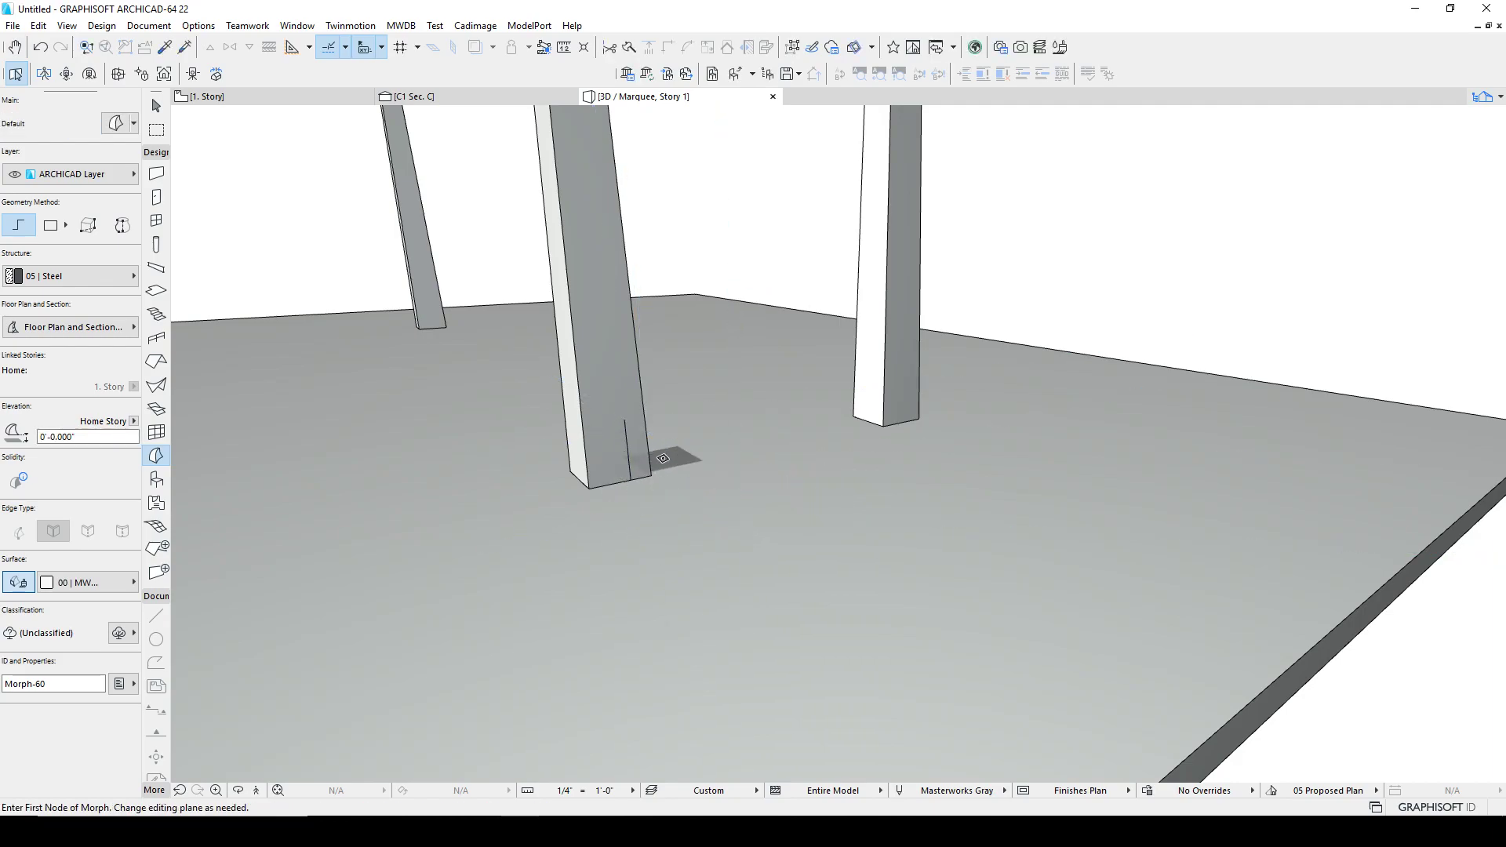
# Step: Move the morph face onto the leg's lower side and push it into a box matching the leg's foot
pyautogui.keyDown('shift'); pyautogui.click(625, 425); pyautogui.keyUp('shift')
pyautogui.hotkey('ctrl', 'd')
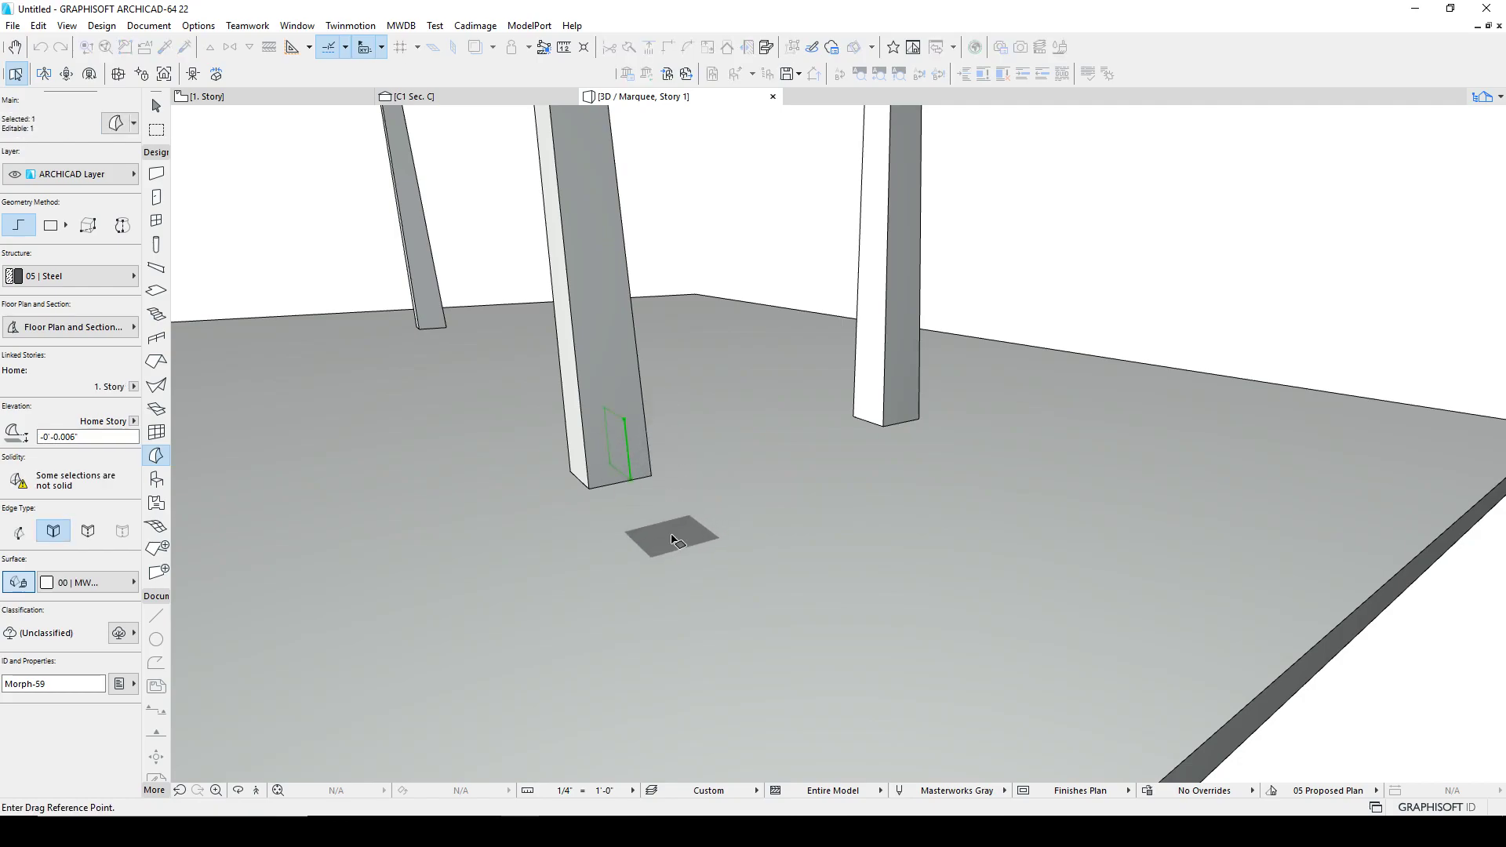
pyautogui.click(673, 535)
pyautogui.click(715, 524)
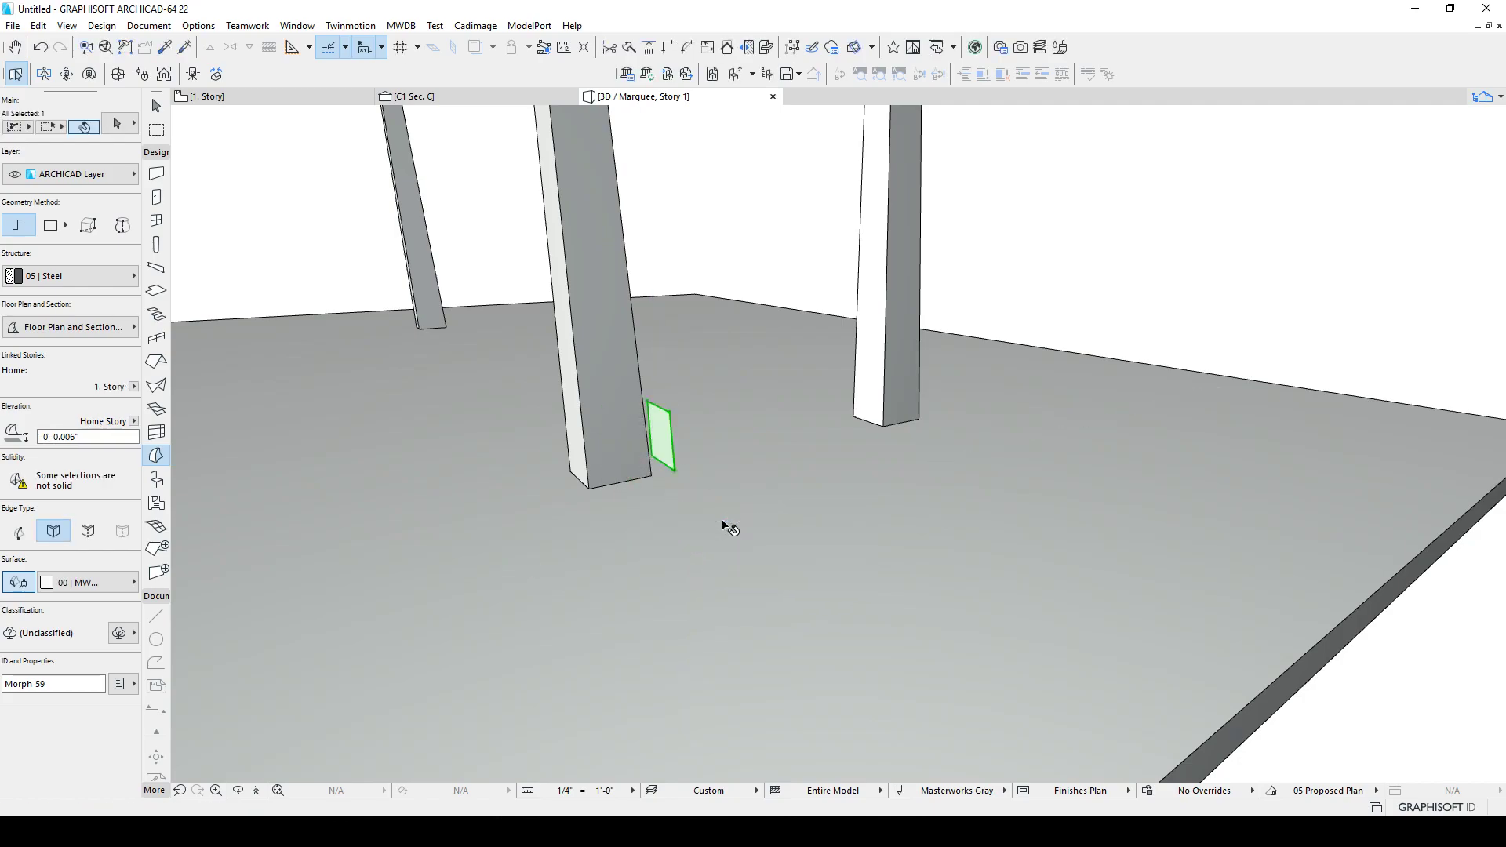
pyautogui.click(659, 429)
pyautogui.click(651, 432)
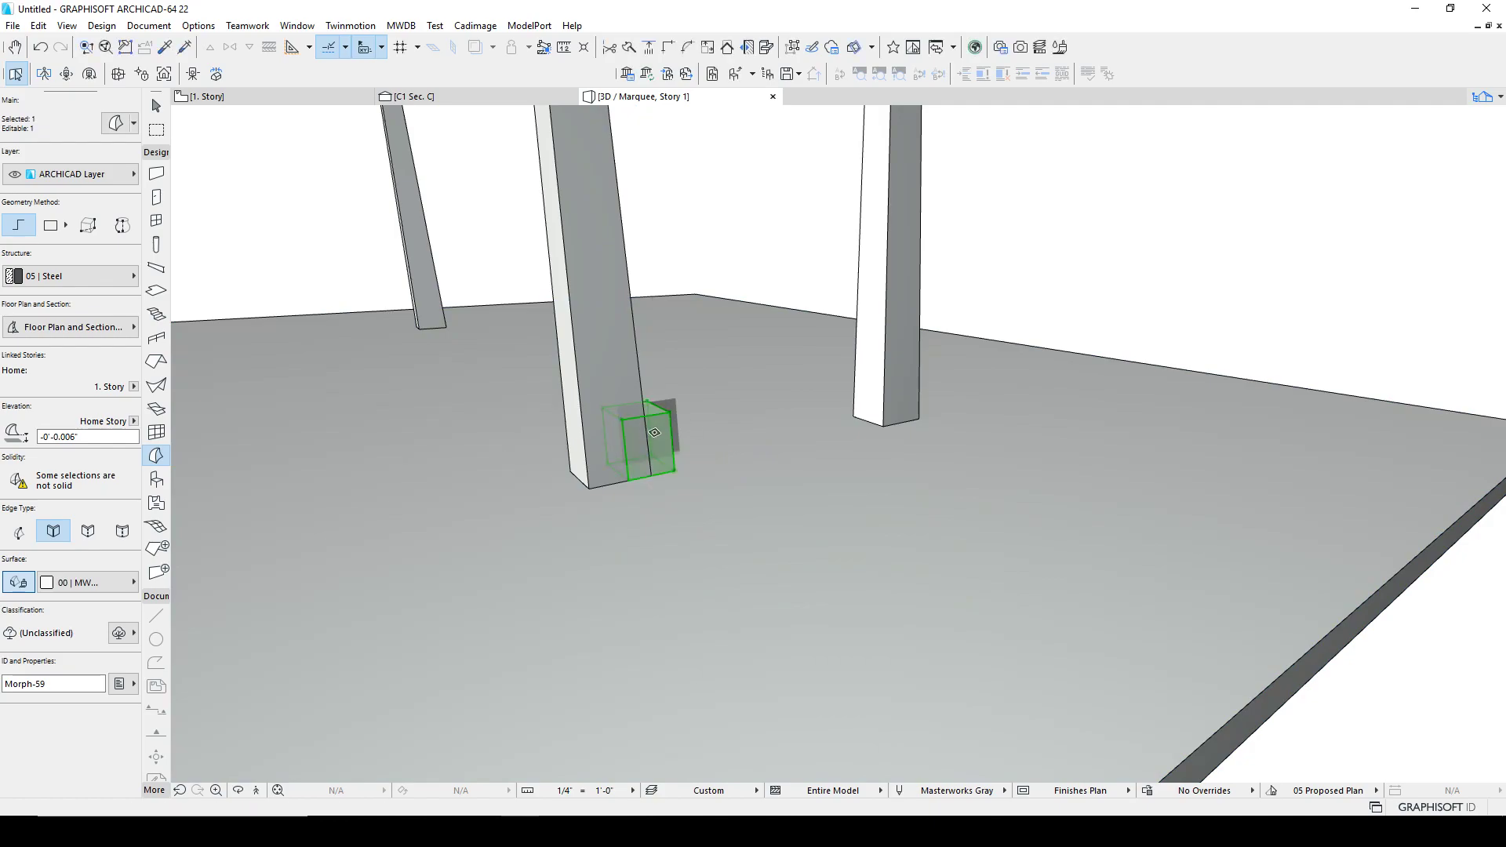
# Step: Pull the box out across to the opposite leg to form the bottom bar of the end frame
pyautogui.keyDown('shift'); pyautogui.moveTo(671, 430); pyautogui.dragTo(642, 445, button='middle'); pyautogui.keyUp('shift')
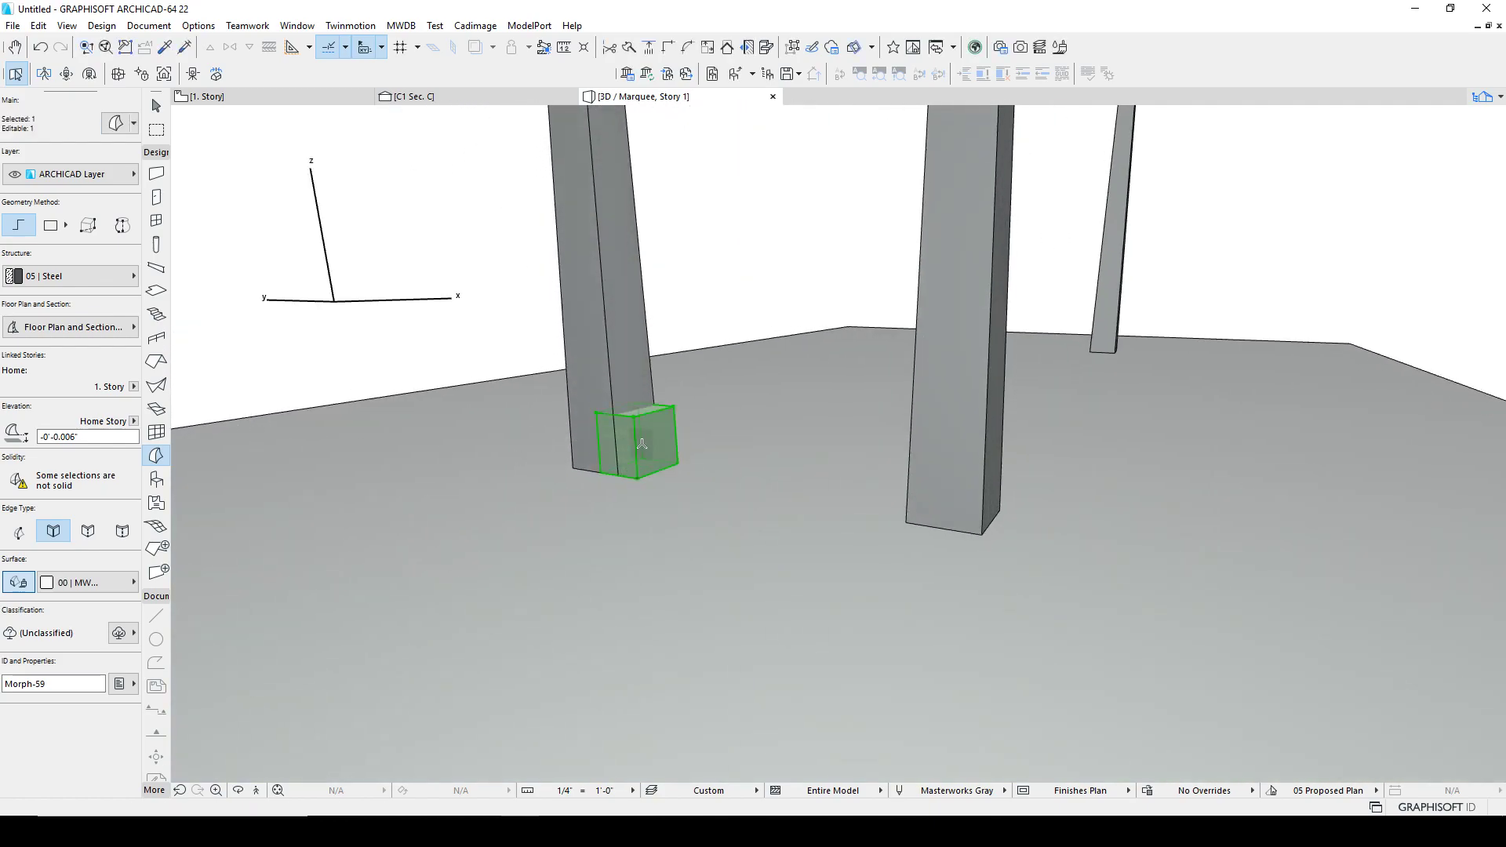
pyautogui.click(641, 458)
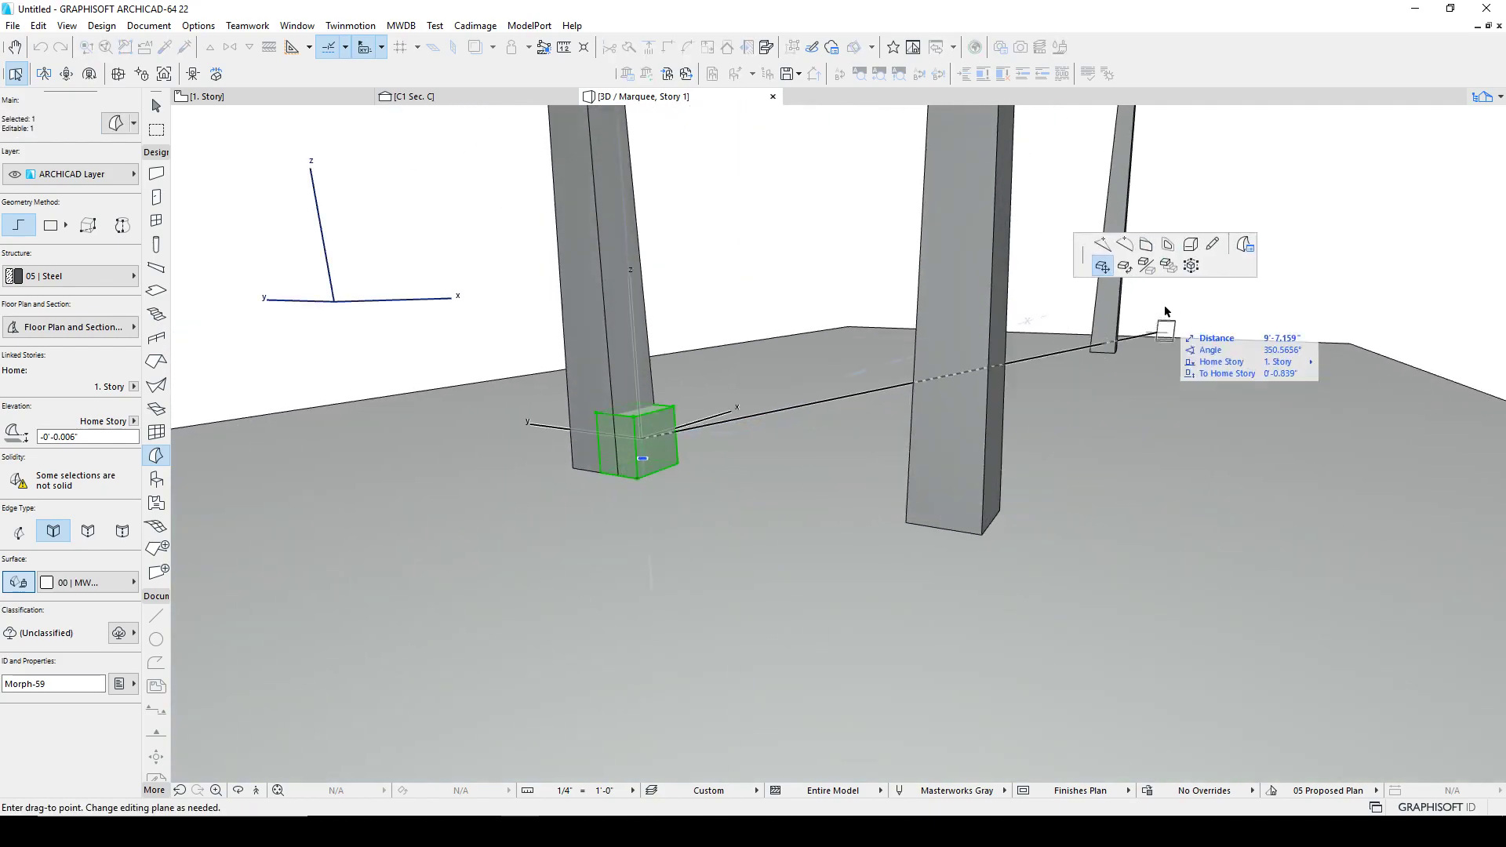
pyautogui.press('Escape')
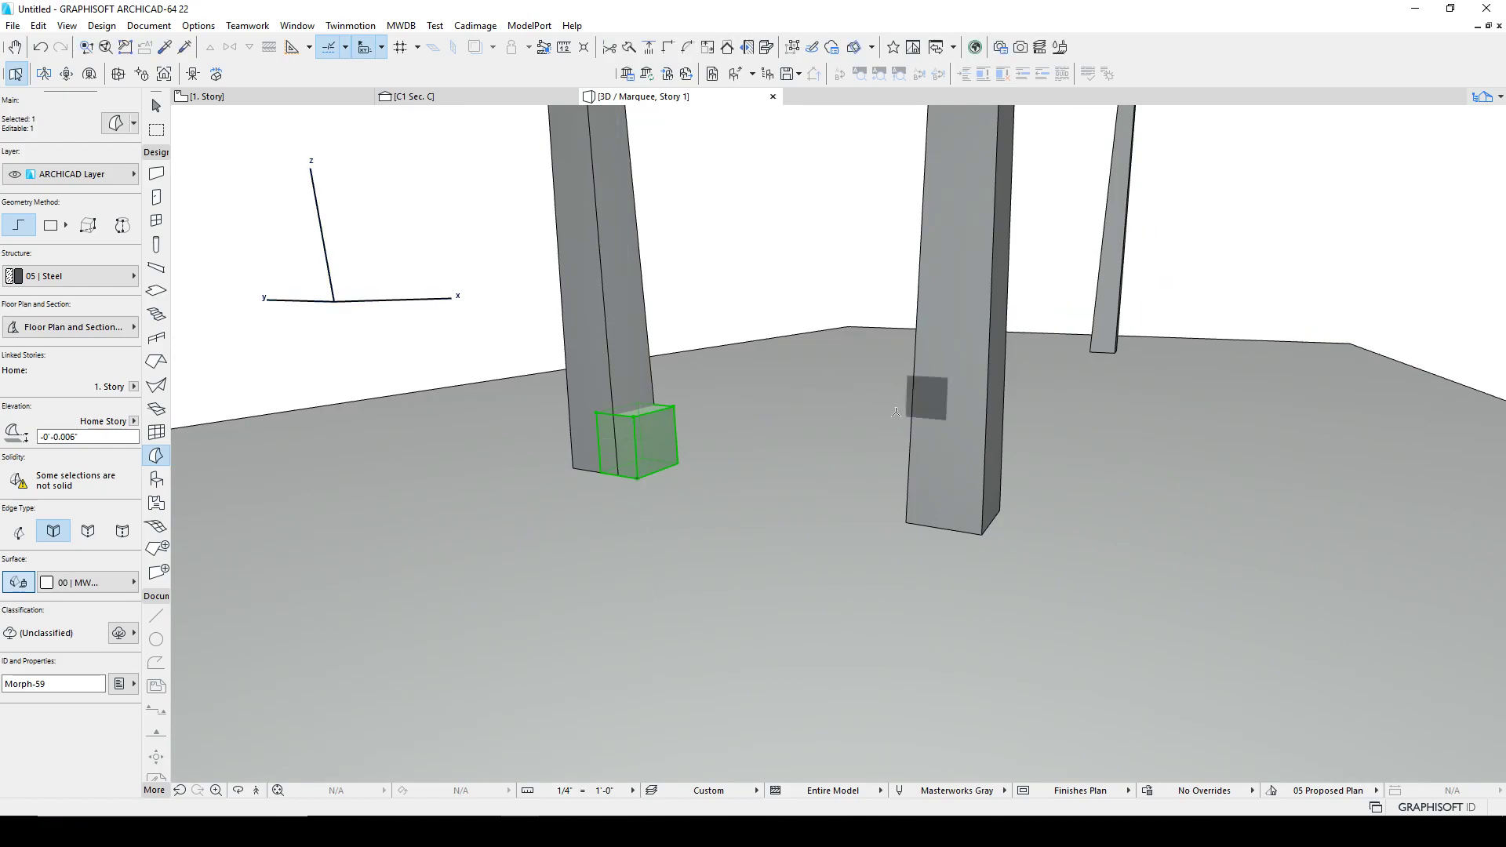
pyautogui.click(664, 435)
pyautogui.keyDown('shift'); pyautogui.moveTo(911, 455); pyautogui.dragTo(1149, 502, button='middle'); pyautogui.keyUp('shift')
pyautogui.click(968, 414)
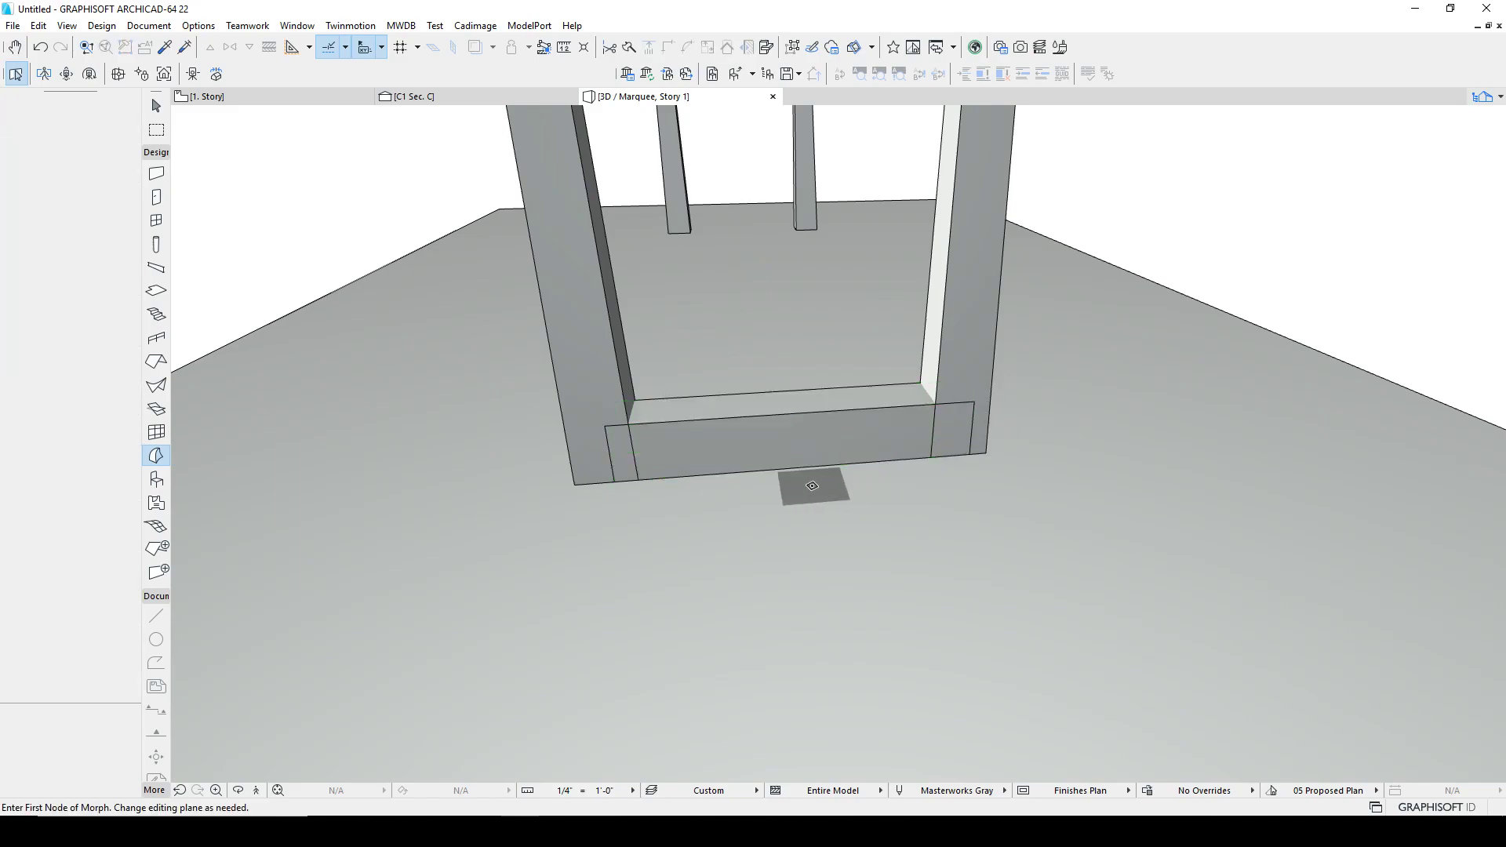
# Step: Drag a copy of the lower leg block onto the bottom of the other leg in the frame
pyautogui.click(634, 429)
pyautogui.keyDown('shift'); pyautogui.moveTo(634, 429); pyautogui.dragTo(1217, 417, button='middle'); pyautogui.keyUp('shift')
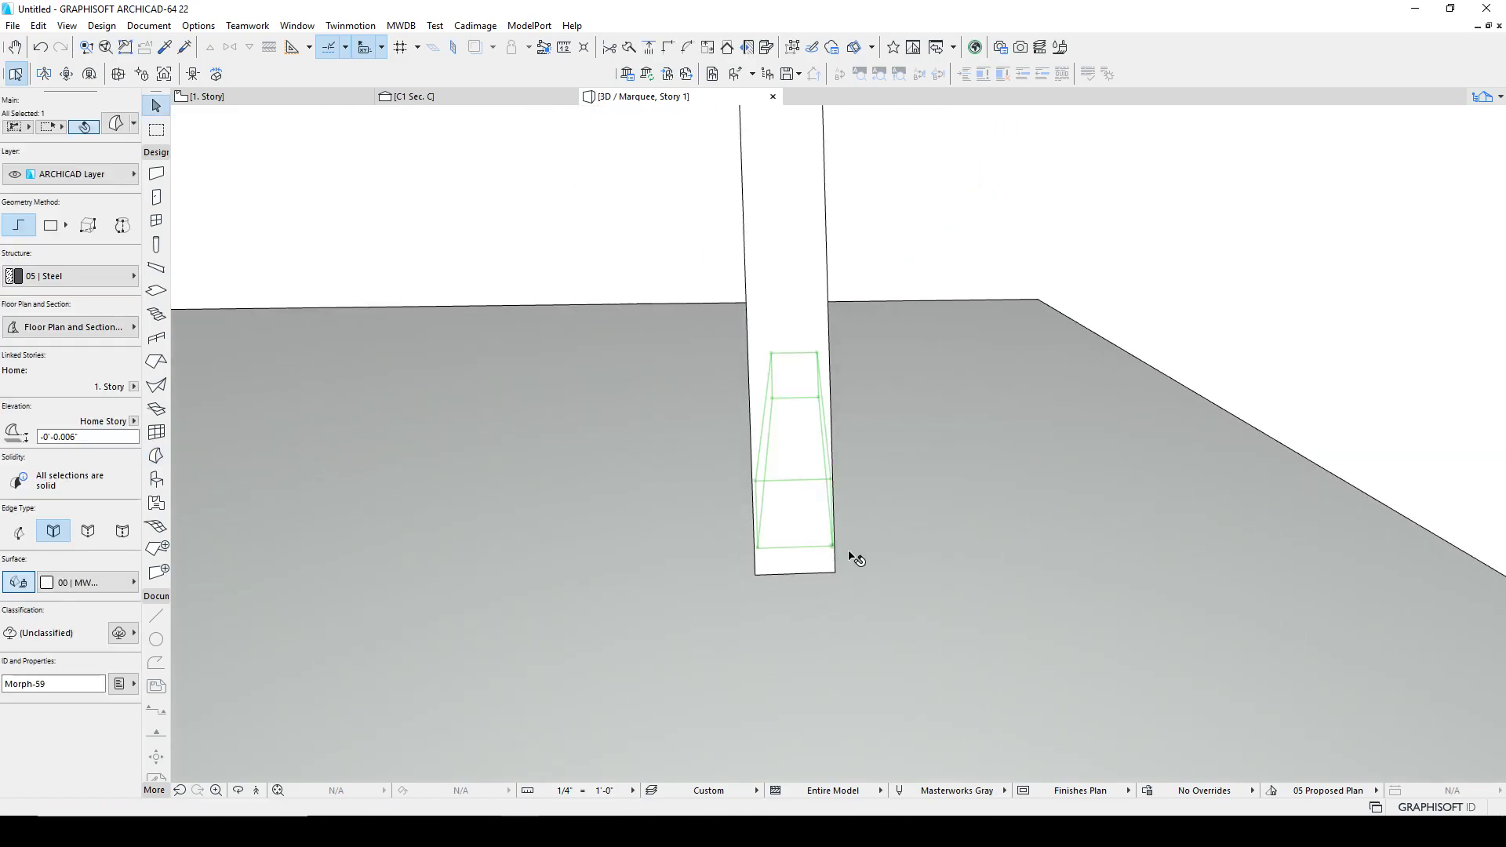
pyautogui.hotkey('ctrl', 'shift', 'd')
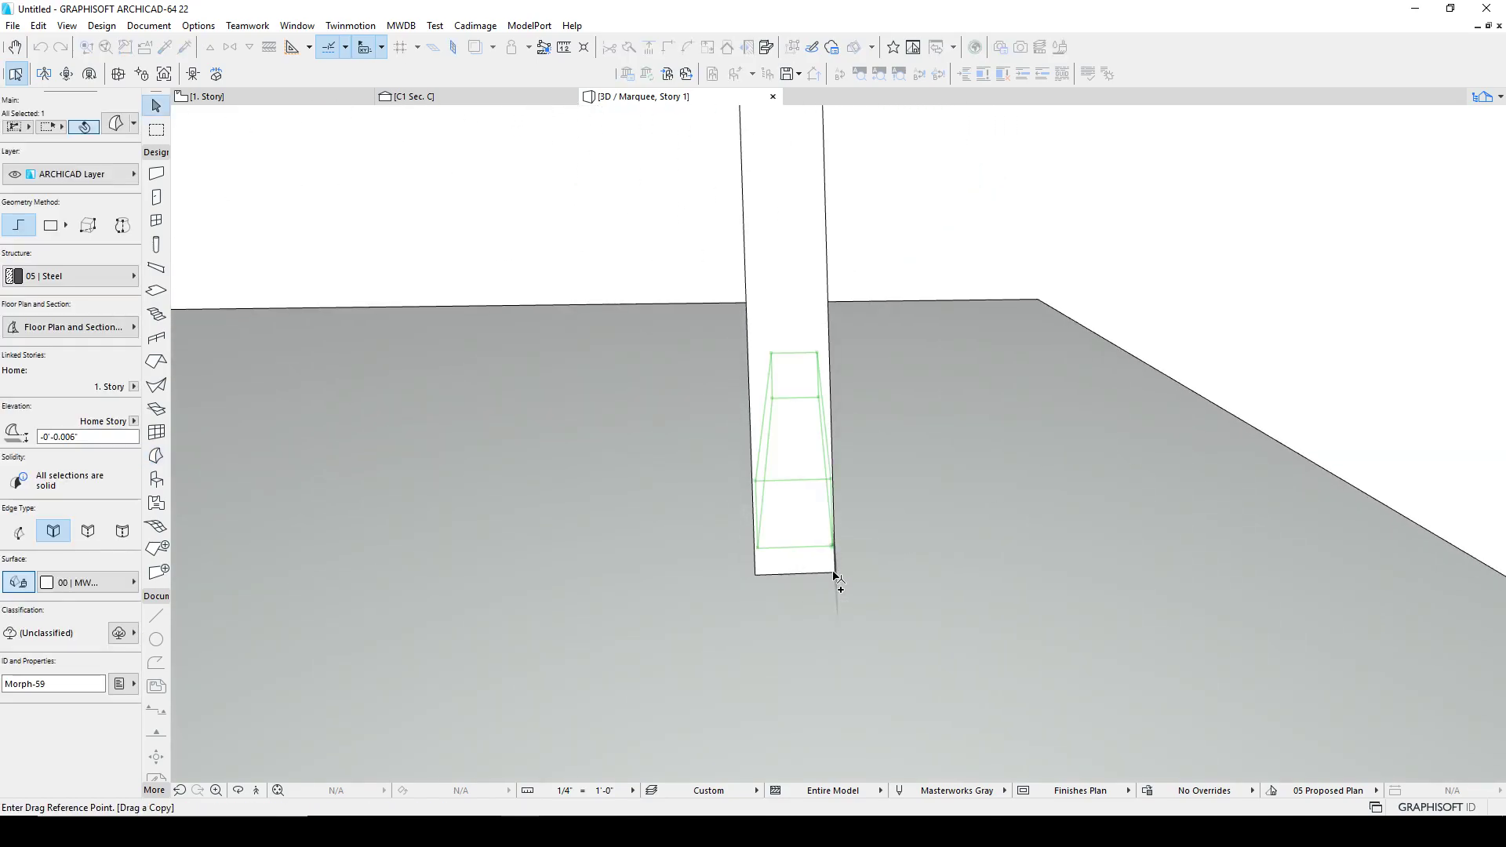
pyautogui.click(834, 574)
pyautogui.moveTo(691, 566); pyautogui.dragTo(1256, 557, button='middle')
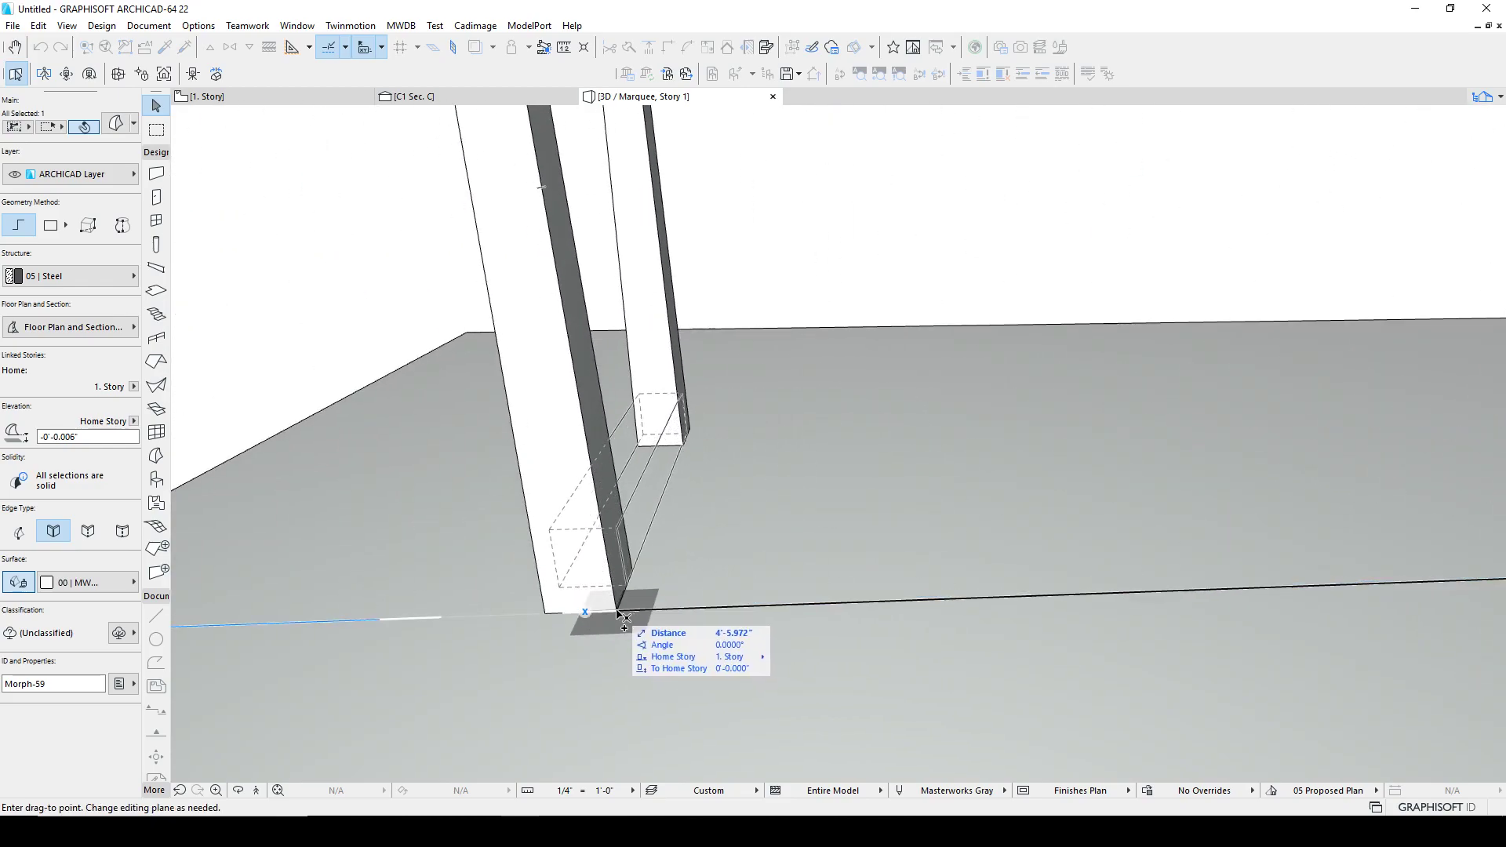
pyautogui.click(627, 611)
pyautogui.click(765, 585)
pyautogui.keyDown('shift'); pyautogui.moveTo(633, 547); pyautogui.dragTo(844, 516, button='middle'); pyautogui.keyUp('shift')
pyautogui.click(778, 518)
pyautogui.click(628, 420)
pyautogui.keyDown('shift'); pyautogui.moveTo(622, 440); pyautogui.dragTo(861, 369, button='middle'); pyautogui.keyUp('shift')
pyautogui.scroll(5, 663, 400)
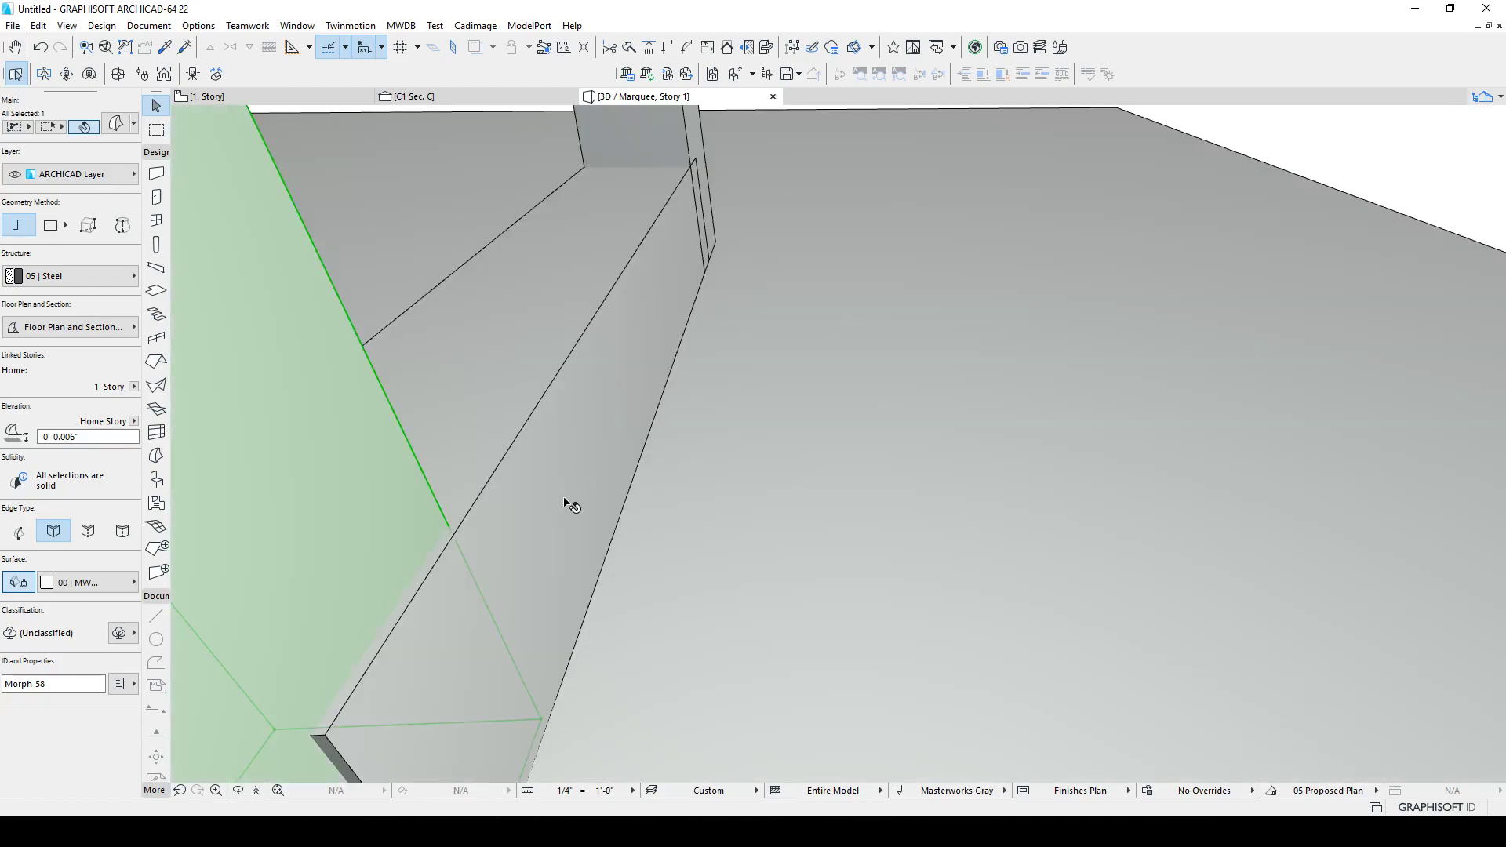
# Step: Move the bottom bar's end so it aligns with the leg's face
pyautogui.moveTo(569, 498); pyautogui.dragTo(685, 390, button='middle')
pyautogui.moveTo(641, 568); pyautogui.dragTo(643, 488, button='middle')
pyautogui.hotkey('ctrl', 'd')
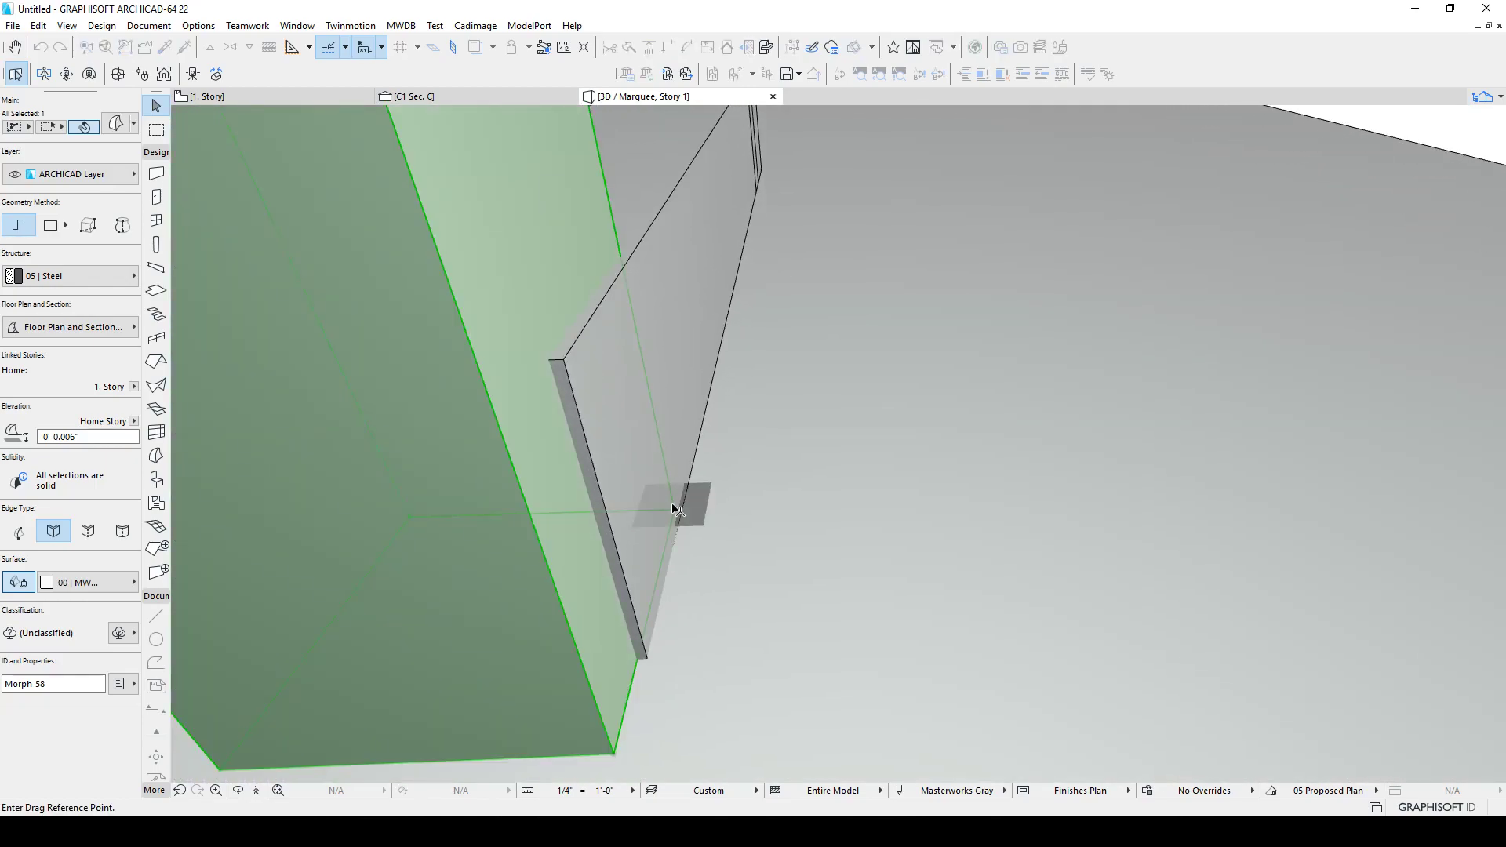
pyautogui.click(673, 514)
pyautogui.click(689, 511)
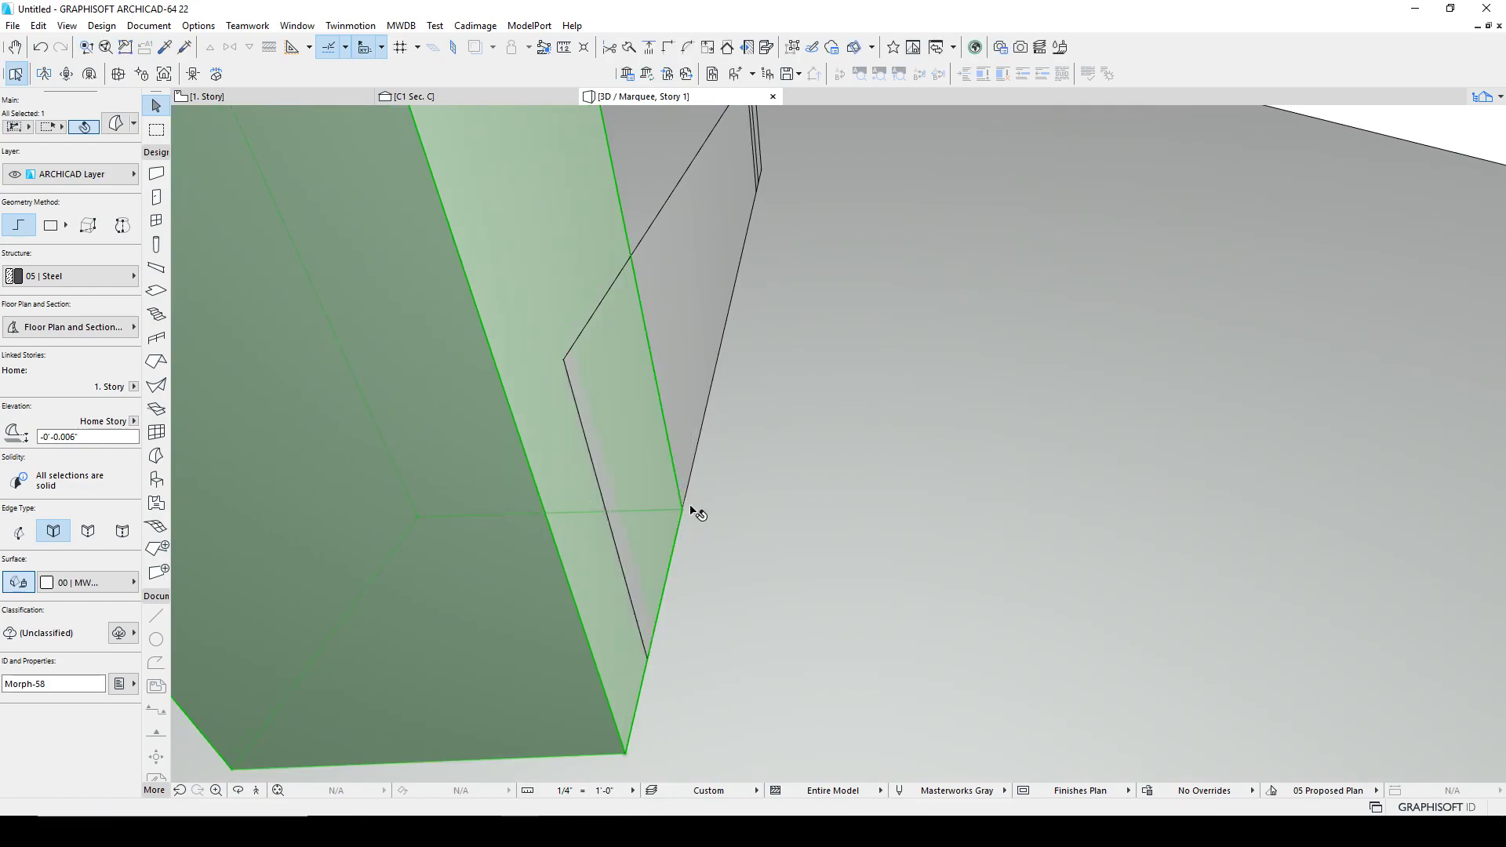
pyautogui.press('Escape')
pyautogui.keyDown('shift'); pyautogui.moveTo(717, 512); pyautogui.dragTo(662, 485, button='middle'); pyautogui.keyUp('shift')
# Step: Select one leg and the bottom bar and merge them with a Boolean Union
pyautogui.click(558, 362)
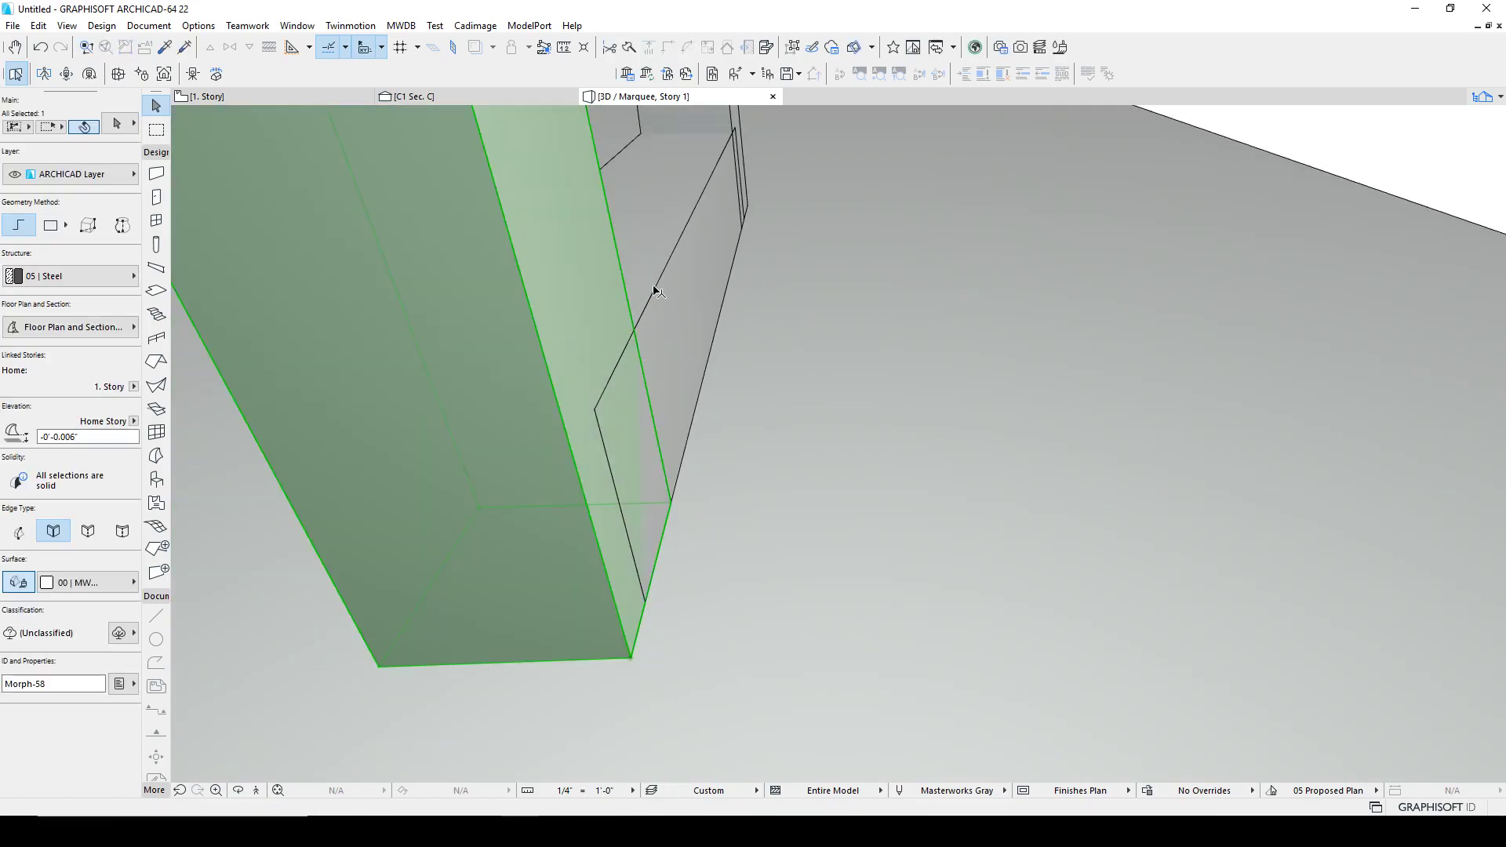
pyautogui.keyDown('shift'); pyautogui.moveTo(793, 306); pyautogui.dragTo(876, 298, button='middle'); pyautogui.keyUp('shift')
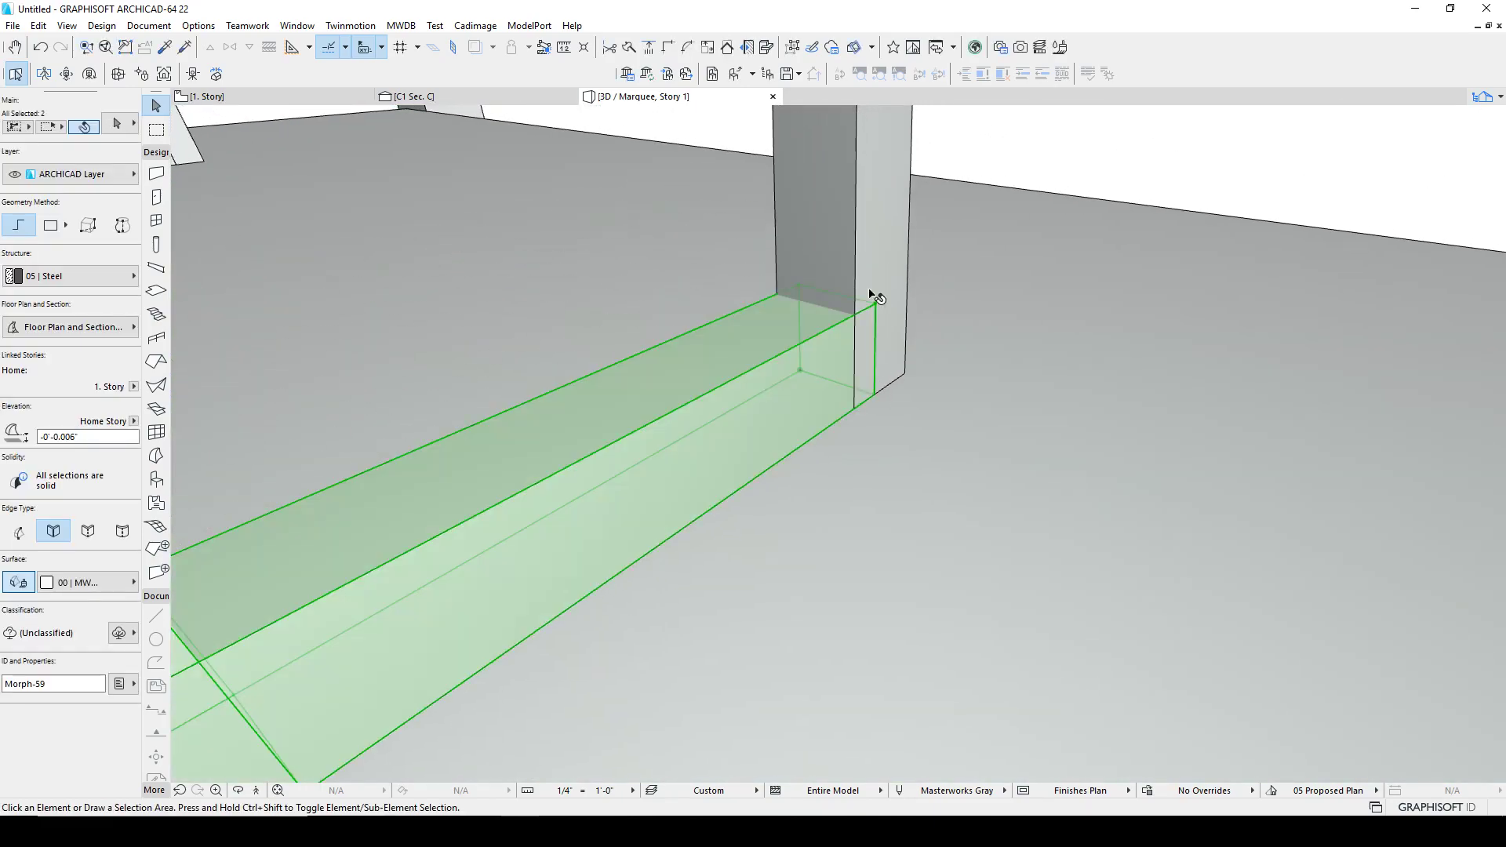
pyautogui.rightClick(894, 232)
pyautogui.moveTo(987, 390)
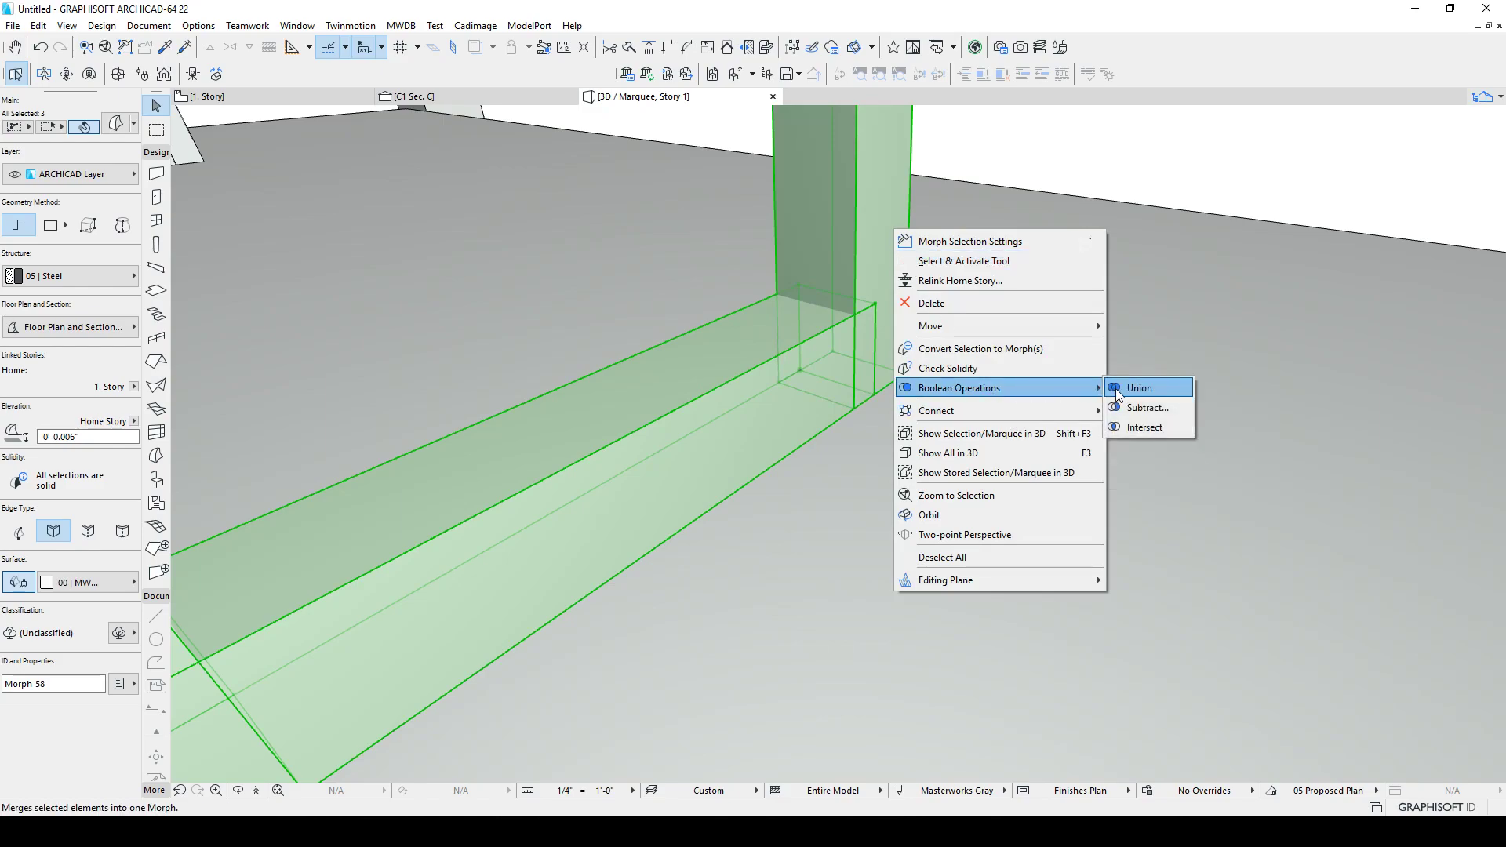
pyautogui.click(1127, 387)
# Step: Select the frame's remaining leg pieces and bottom bar and merge them with a Boolean Union
pyautogui.click(780, 431)
pyautogui.keyDown('shift'); pyautogui.moveTo(780, 431); pyautogui.dragTo(740, 417, button='middle'); pyautogui.keyUp('shift')
pyautogui.press('Escape')
pyautogui.keyDown('shift'); pyautogui.moveTo(507, 474); pyautogui.dragTo(1287, 308, button='middle'); pyautogui.keyUp('shift')
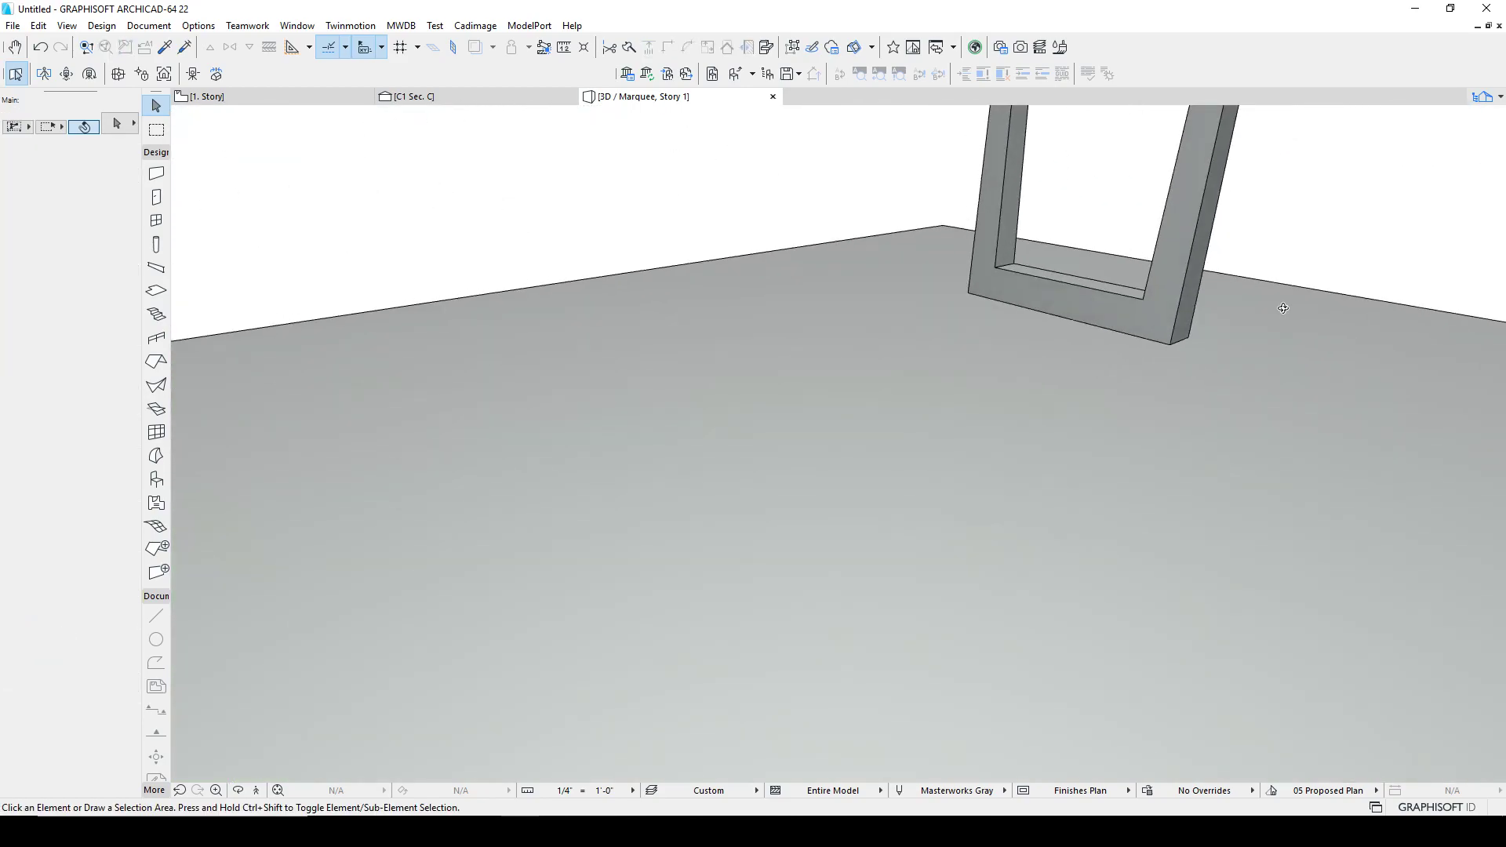
pyautogui.scroll(4, 1028, 306)
pyautogui.click(719, 368)
pyautogui.keyDown('shift'); pyautogui.click(787, 474); pyautogui.keyUp('shift')
pyautogui.keyDown('shift'); pyautogui.click(1163, 521); pyautogui.keyUp('shift')
pyautogui.rightClick(1163, 521)
pyautogui.moveTo(1209, 316)
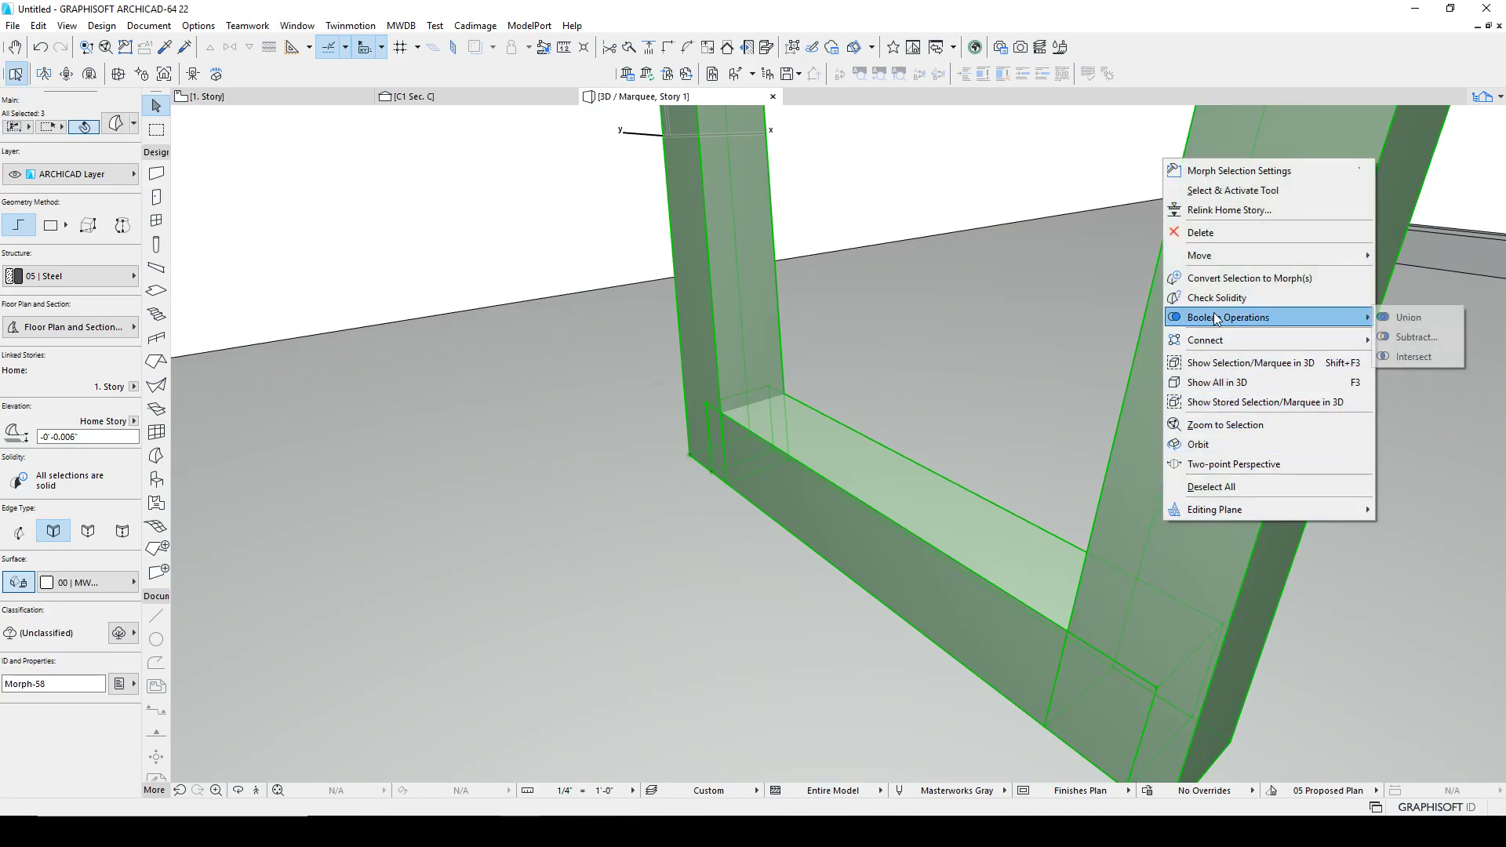
pyautogui.click(1405, 310)
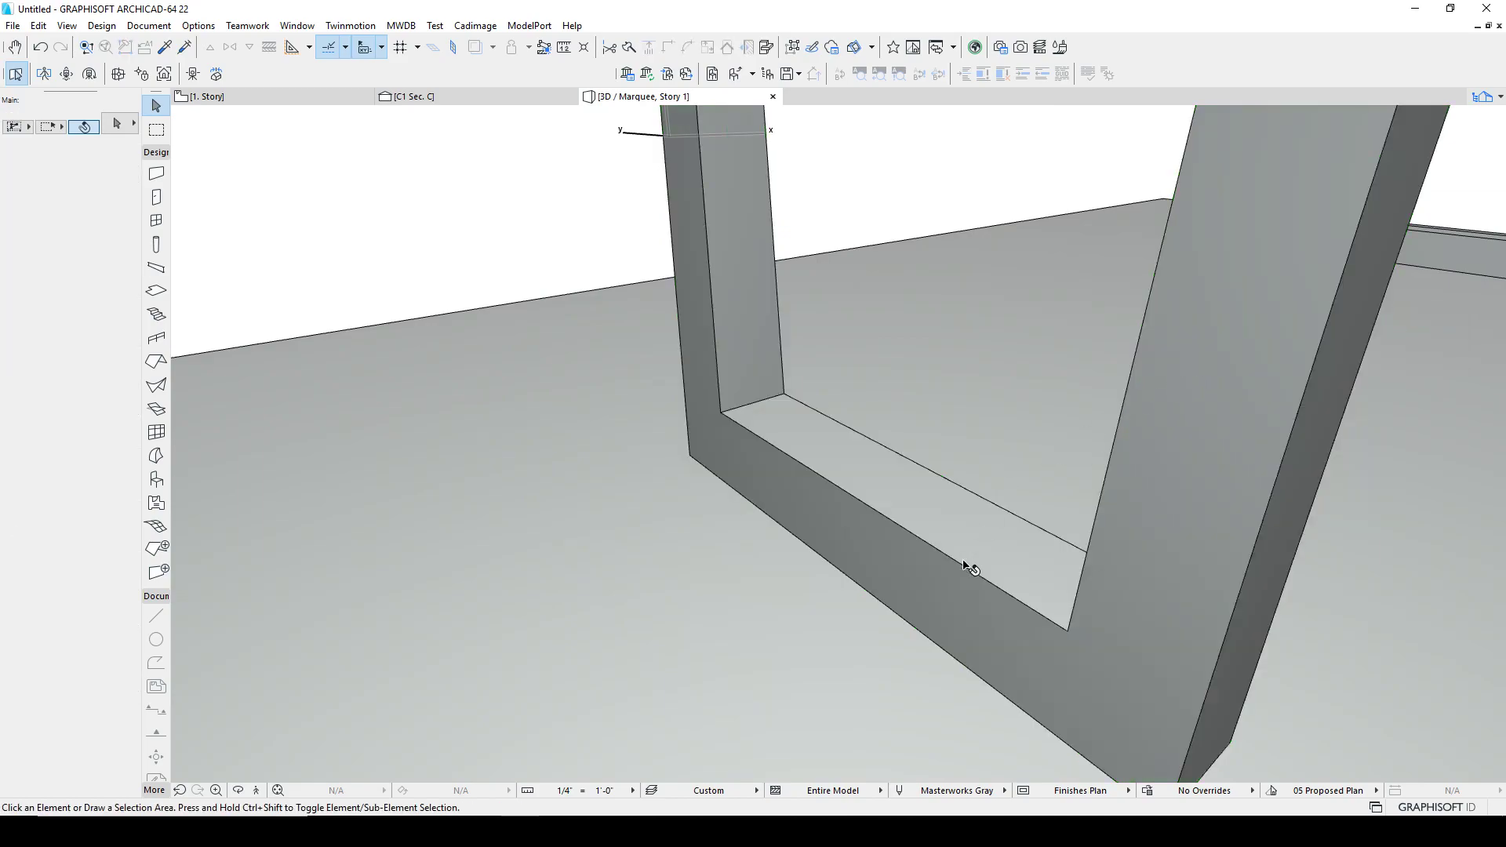
# Step: Compare the whole table model in 3D against the reference product photo
pyautogui.scroll(-8, 972, 560)
pyautogui.keyDown('shift'); pyautogui.moveTo(1001, 547); pyautogui.dragTo(741, 552, button='middle'); pyautogui.keyUp('shift')
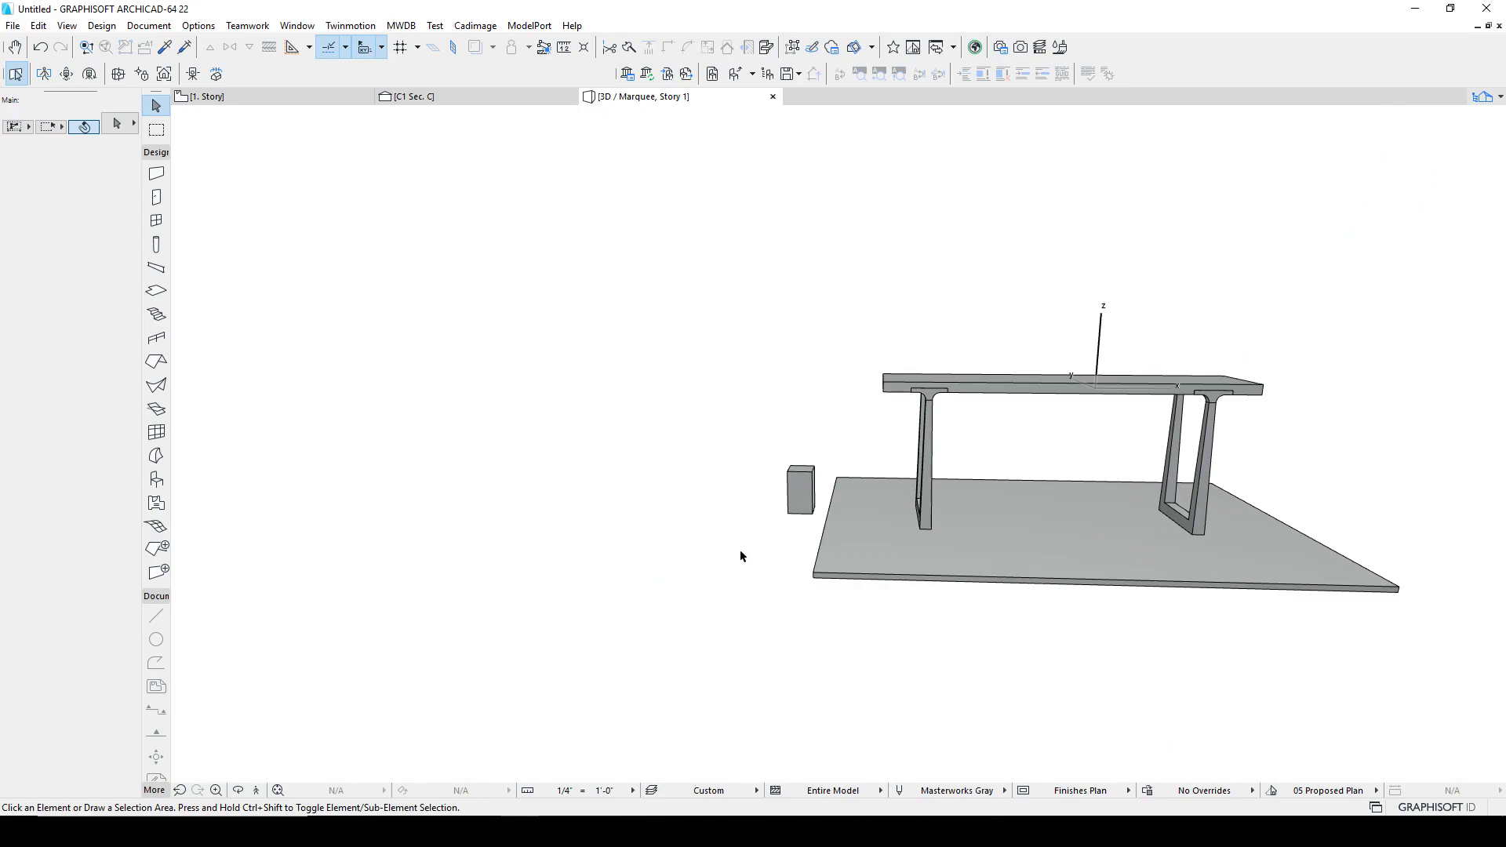
pyautogui.scroll(-3, 703, 465)
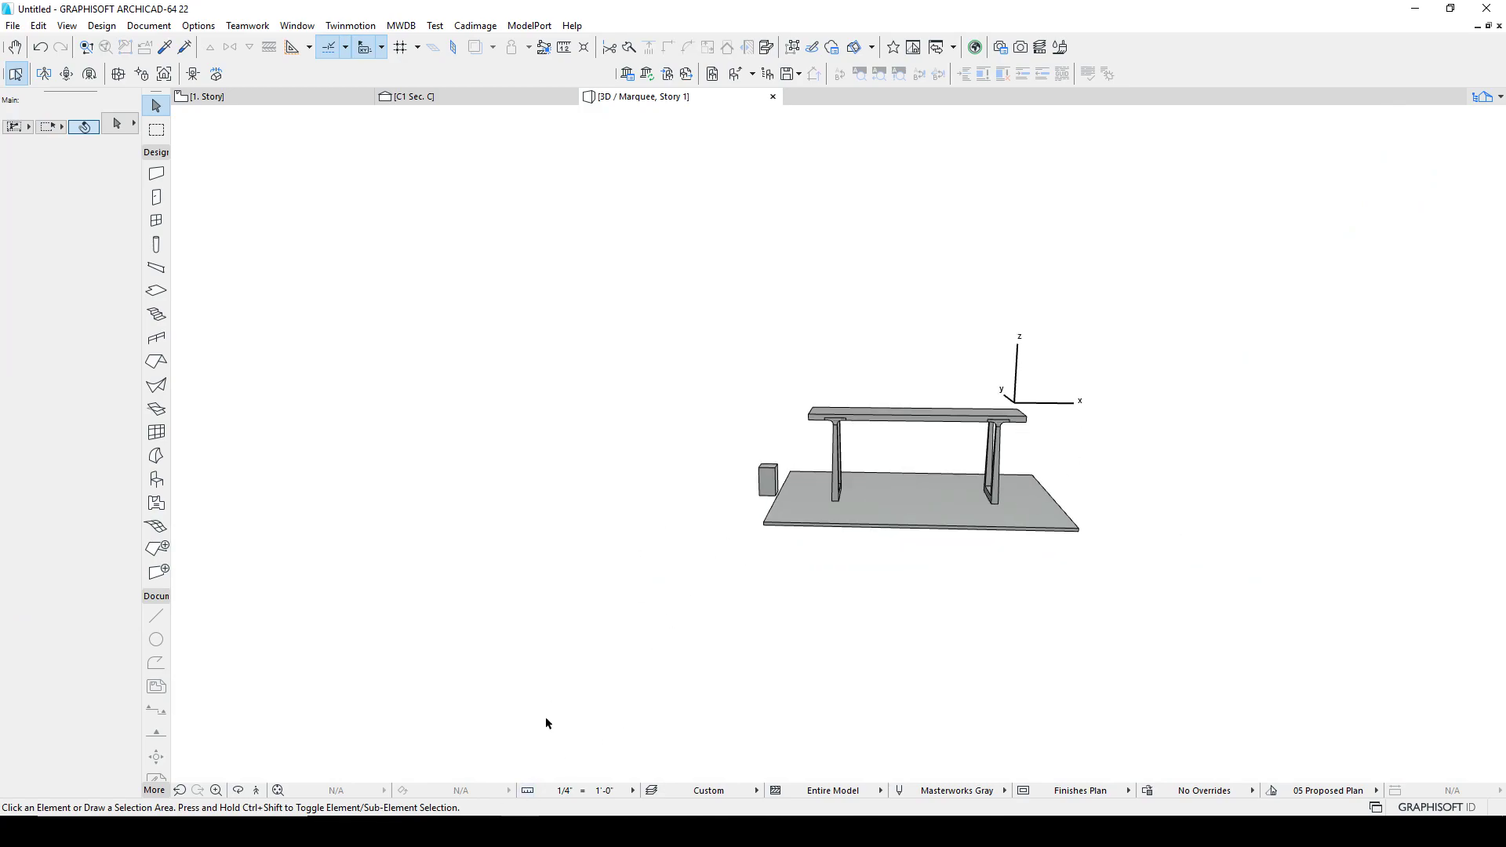
pyautogui.hotkey('alt', 'Tab')
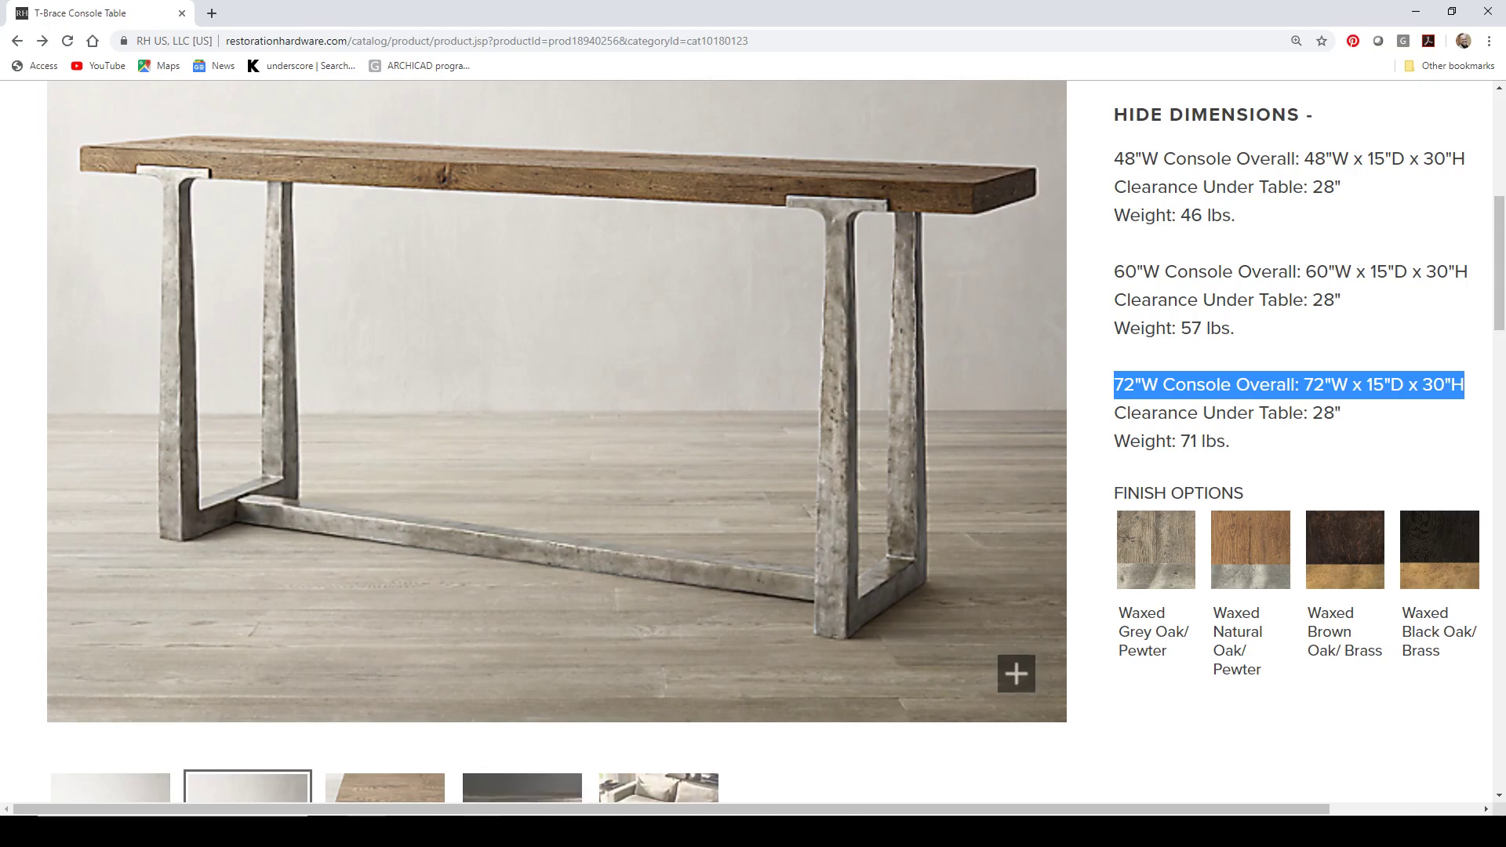
pyautogui.hotkey('alt', 'Tab')
pyautogui.keyDown('shift'); pyautogui.moveTo(896, 489); pyautogui.dragTo(681, 315, button='middle'); pyautogui.keyUp('shift')
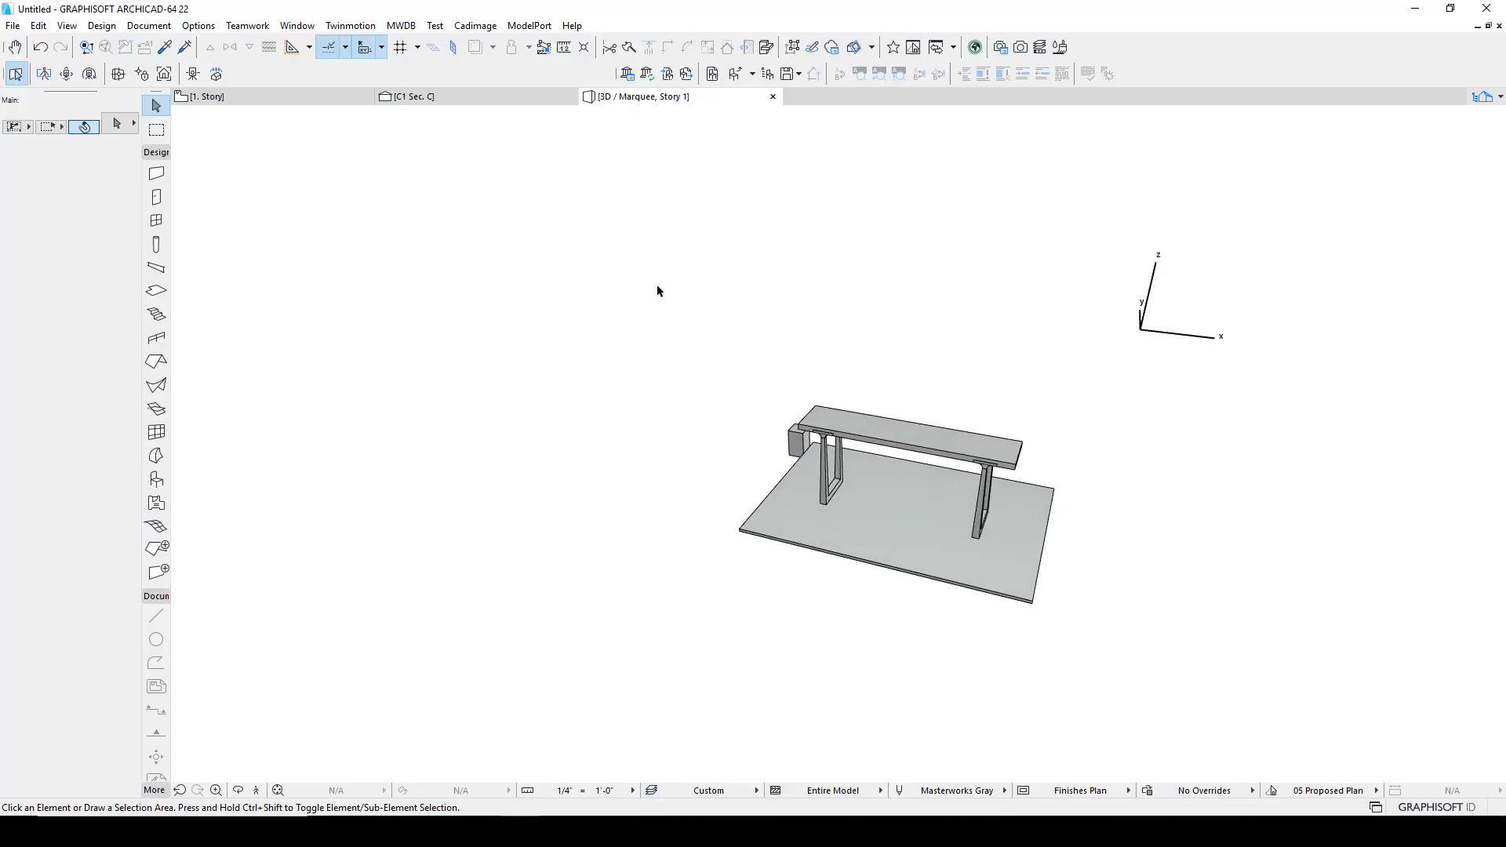
# Step: On the floor plan, move the cherry tabletop morph down below the legs
pyautogui.click(258, 94)
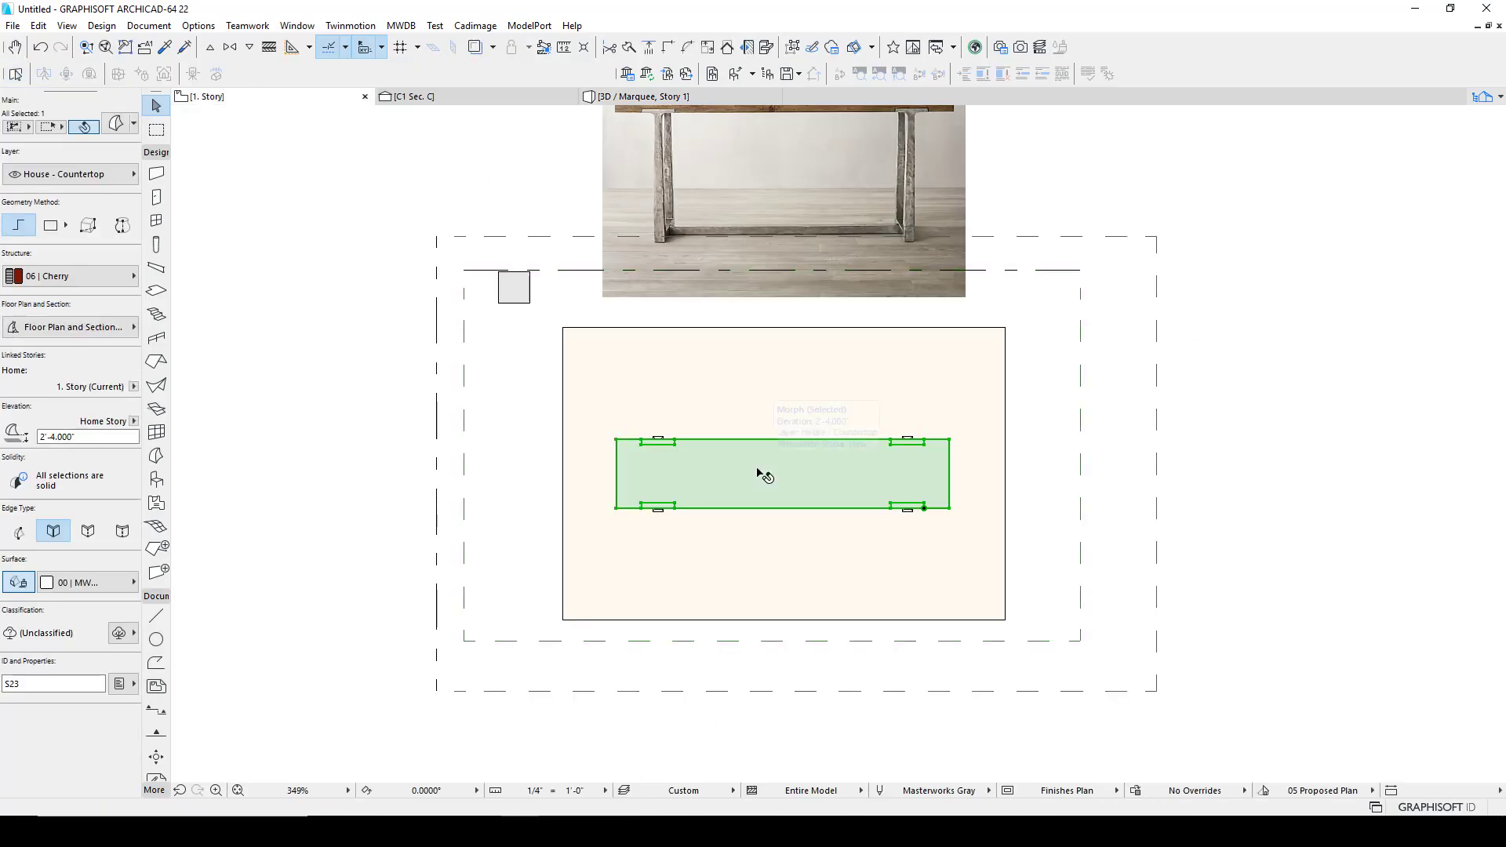
pyautogui.moveTo(742, 471); pyautogui.dragTo(742, 582)
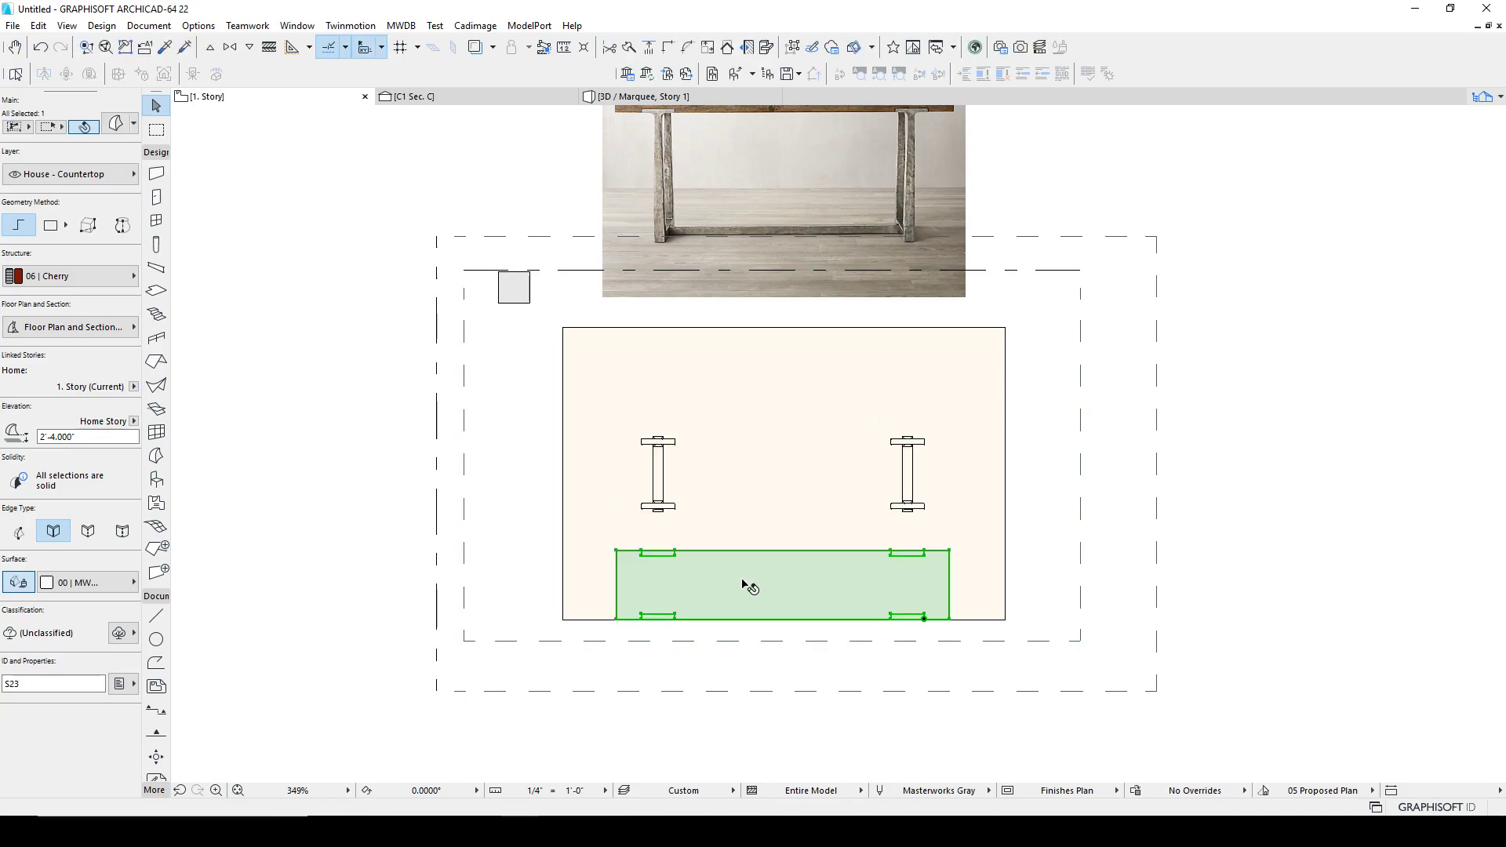
pyautogui.click(723, 515)
pyautogui.scroll(4, 662, 466)
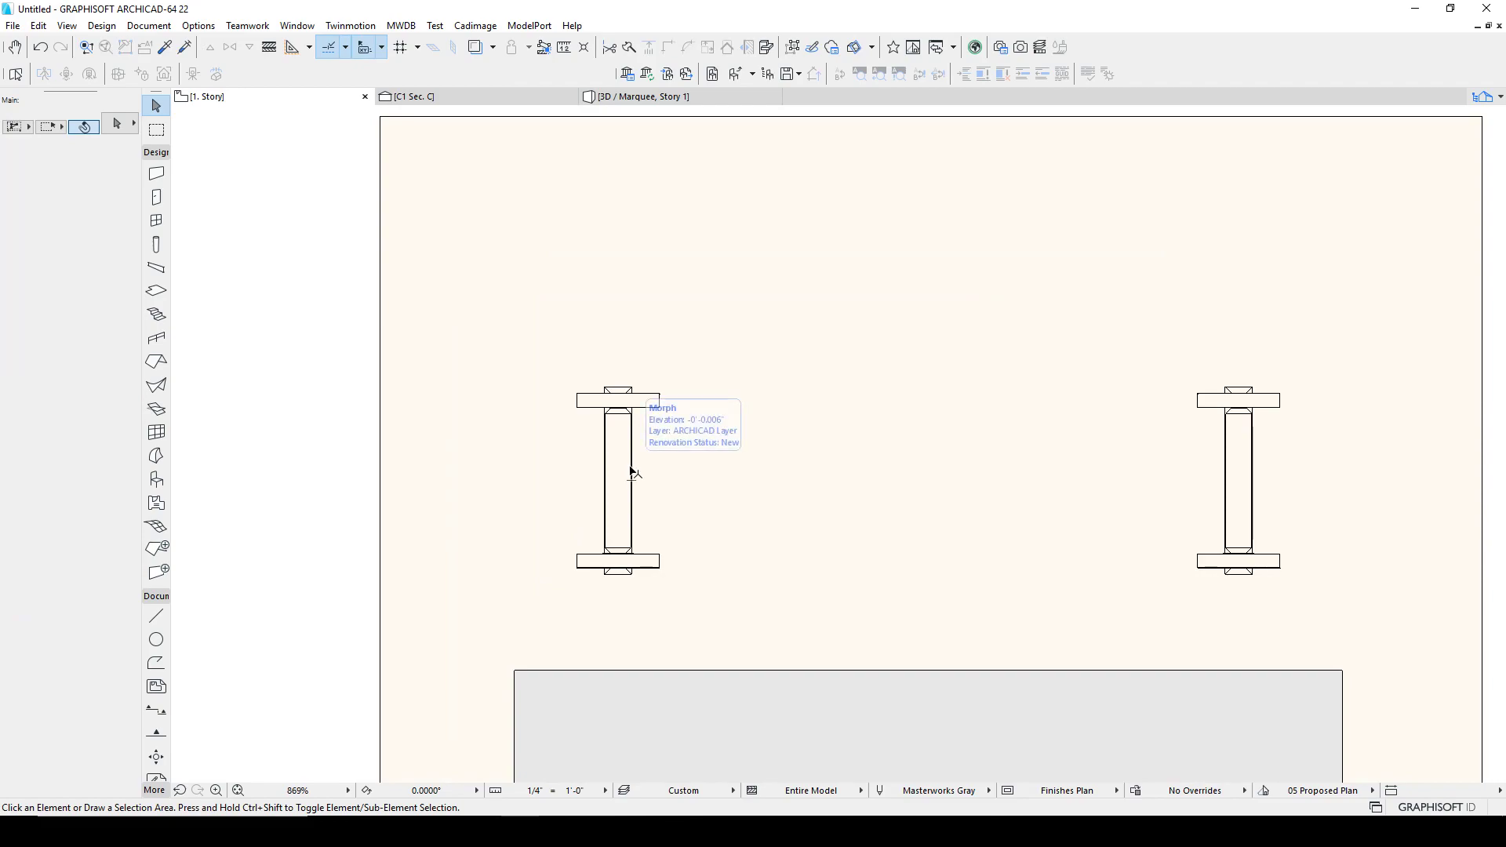
# Step: Draw a line from the centre of one leg frame to the centre of the other
pyautogui.press('l')
pyautogui.click(631, 479)
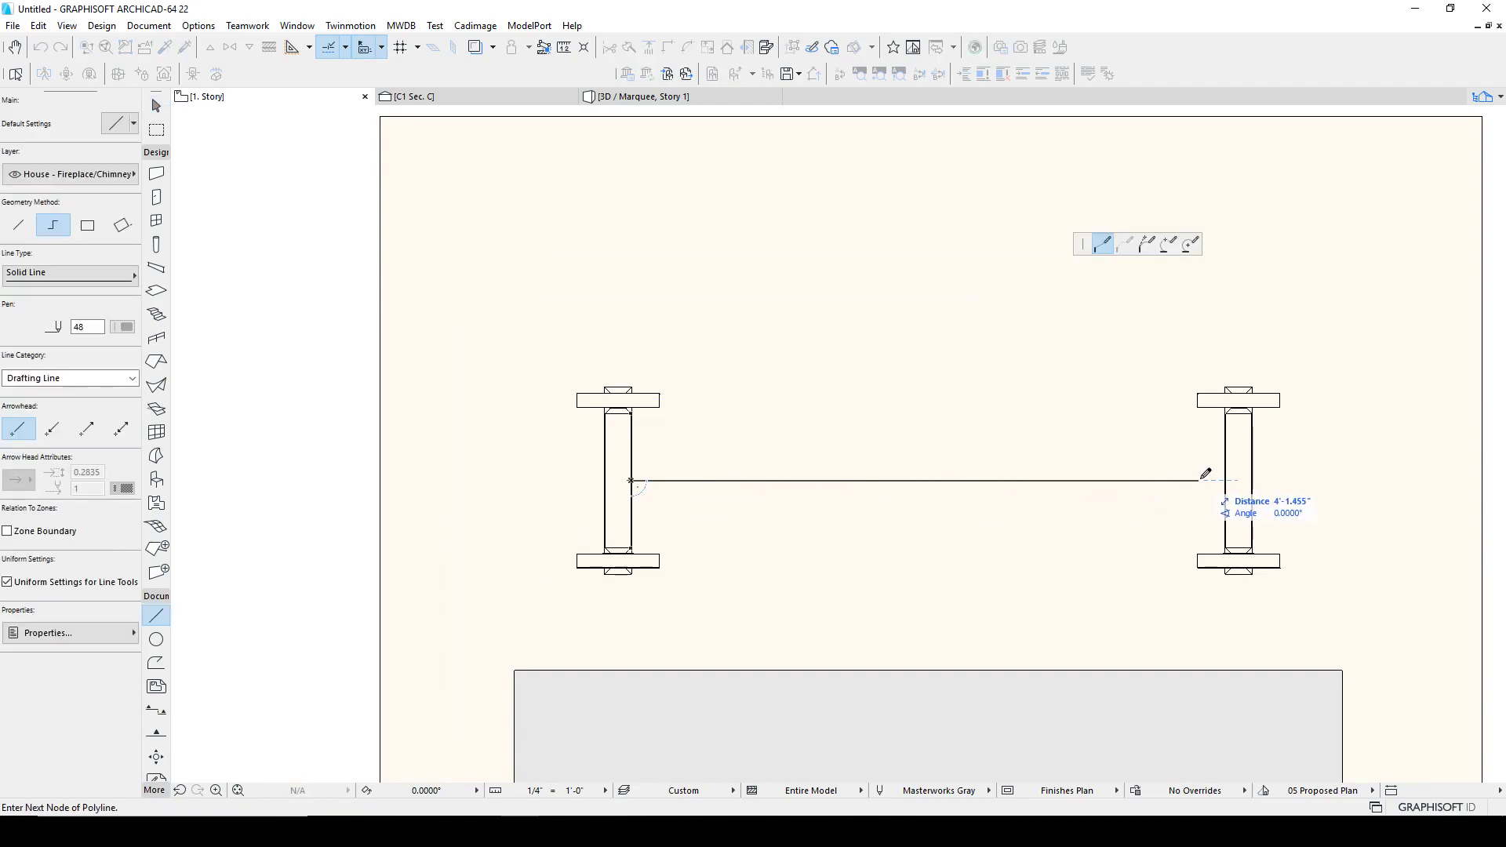
pyautogui.doubleClick(1228, 479)
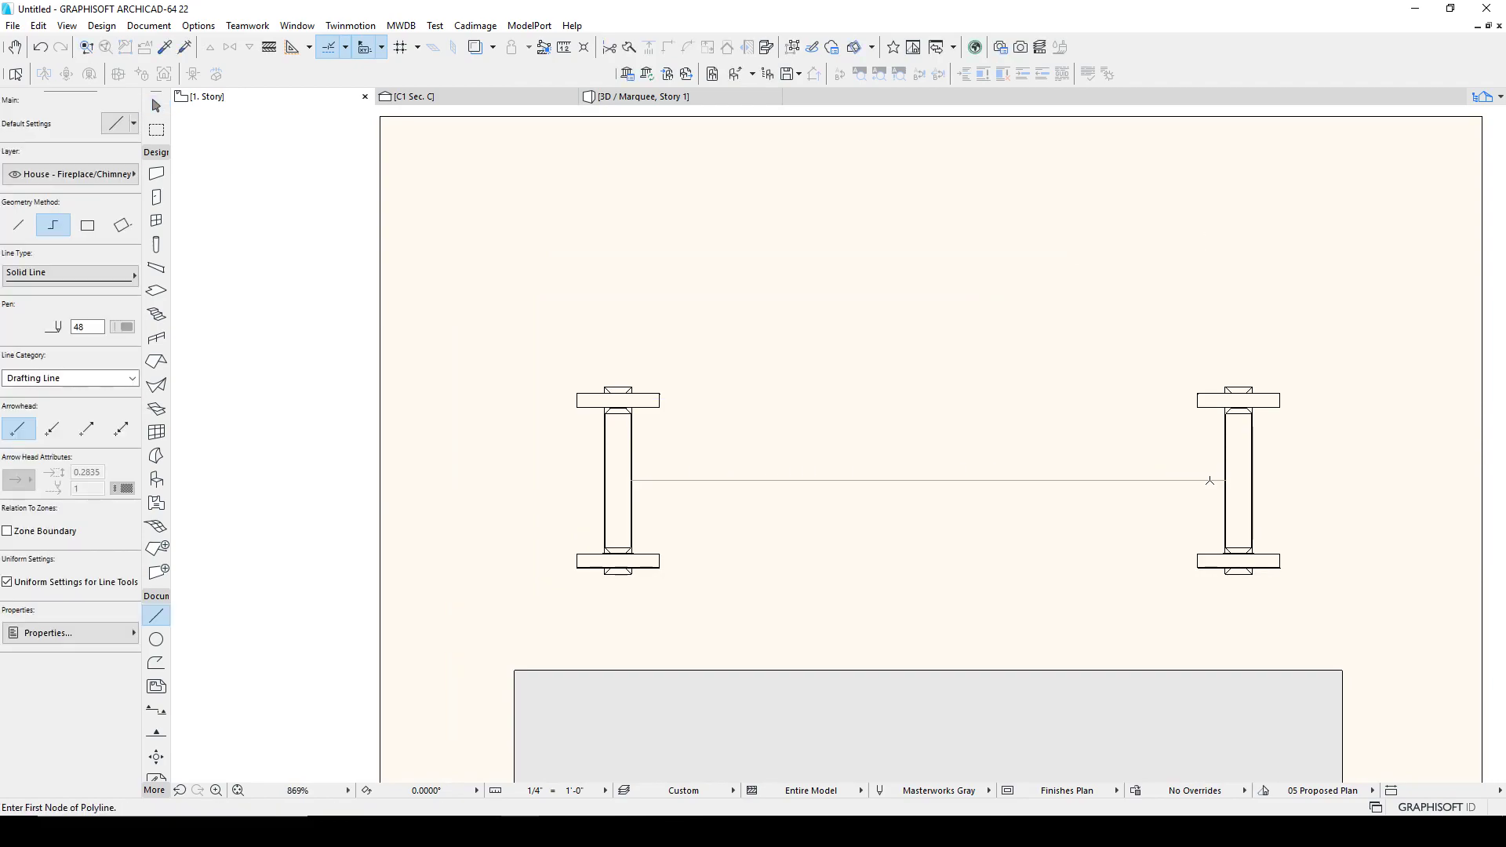
# Step: Shift the centre guide line up to the leg's edge and copy it about 1.7 inches down to outline the bottom bar
pyautogui.scroll(4, 1229, 482)
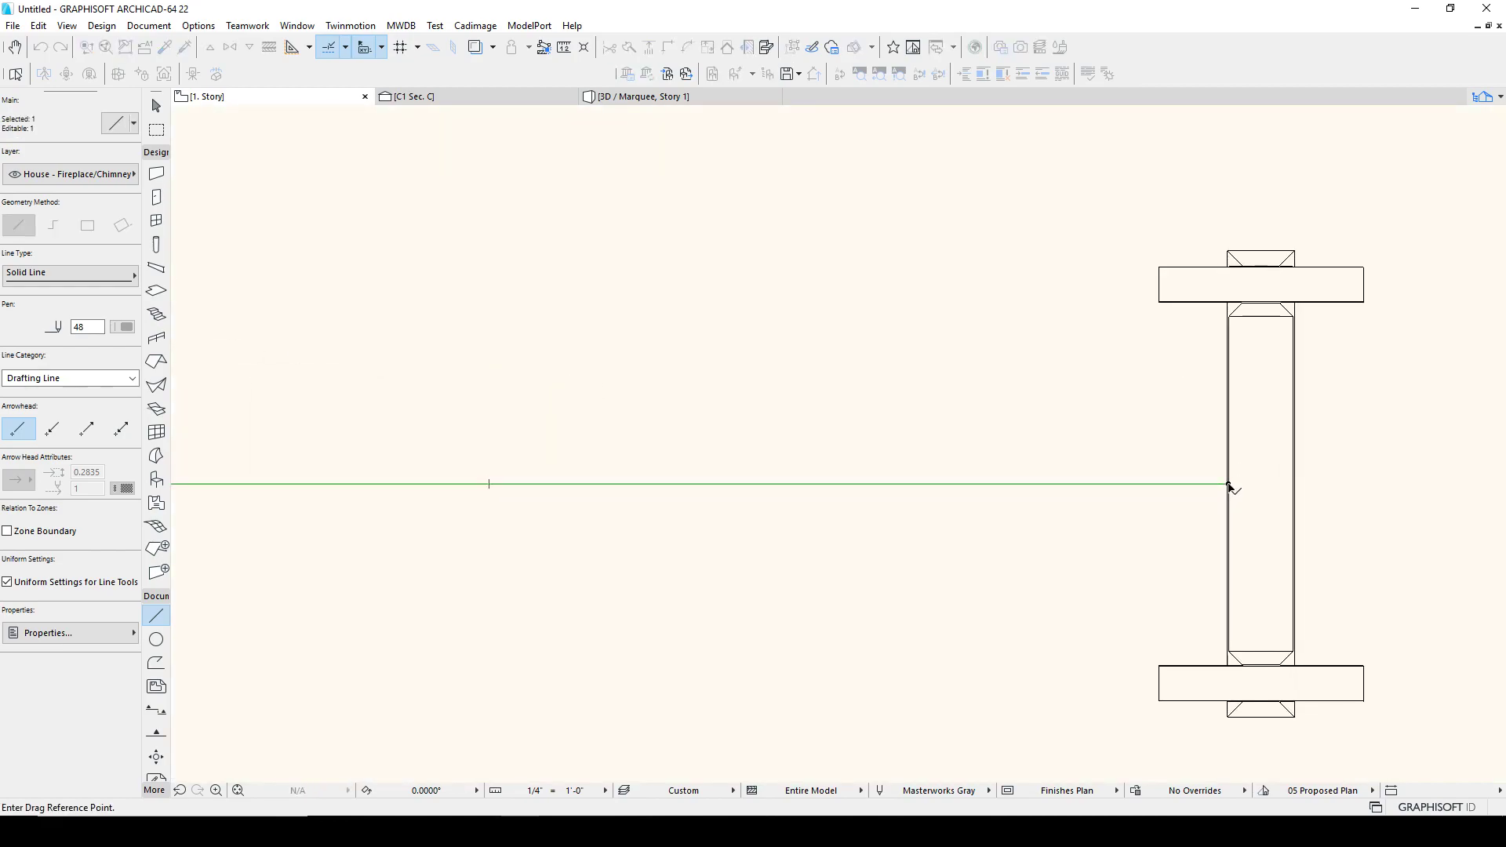
pyautogui.click(1228, 484)
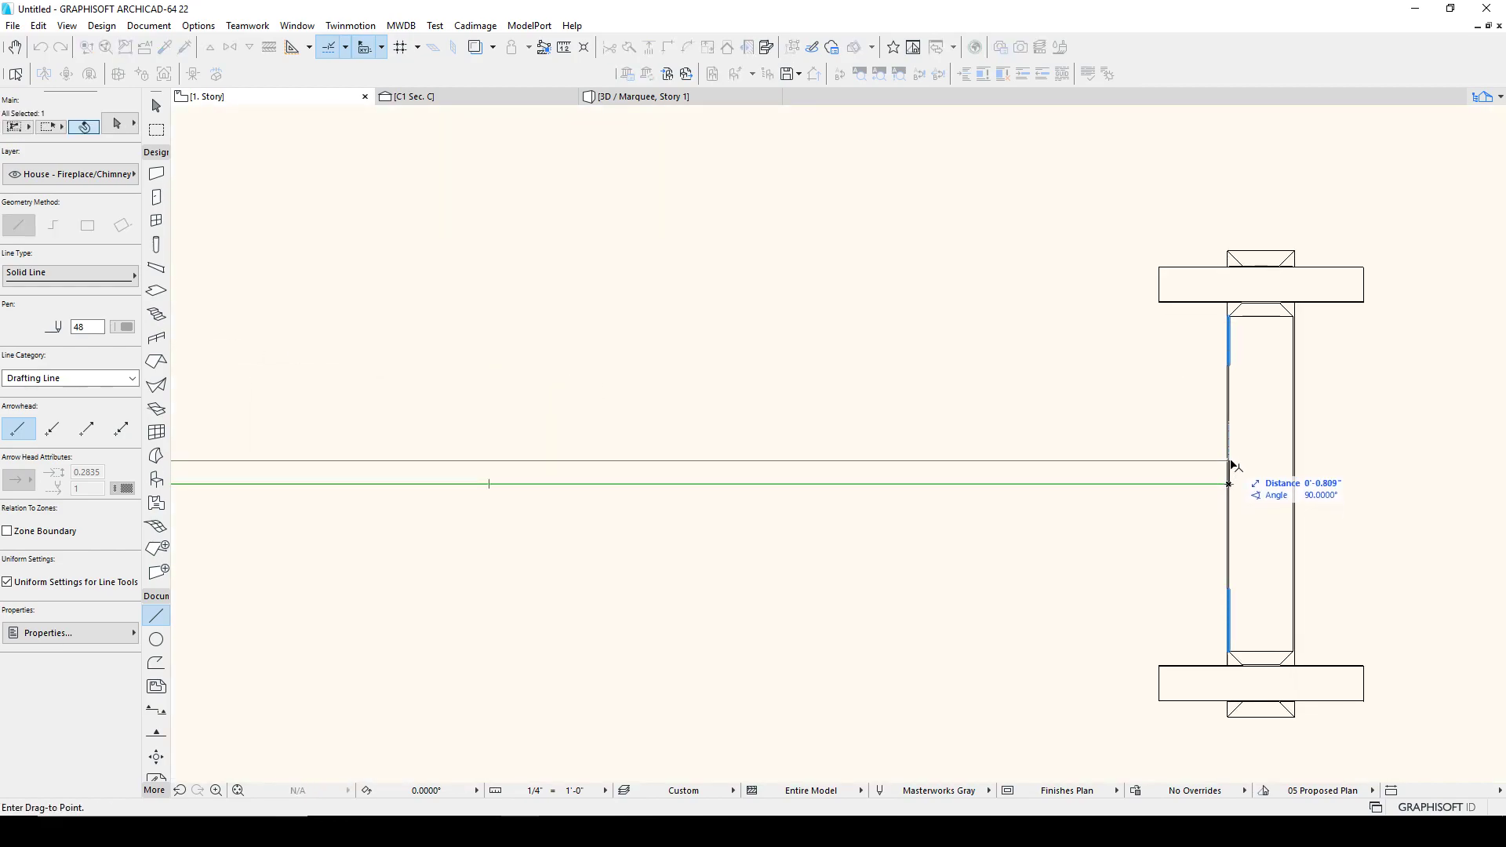
pyautogui.press('Tab')
pyautogui.press('Return')
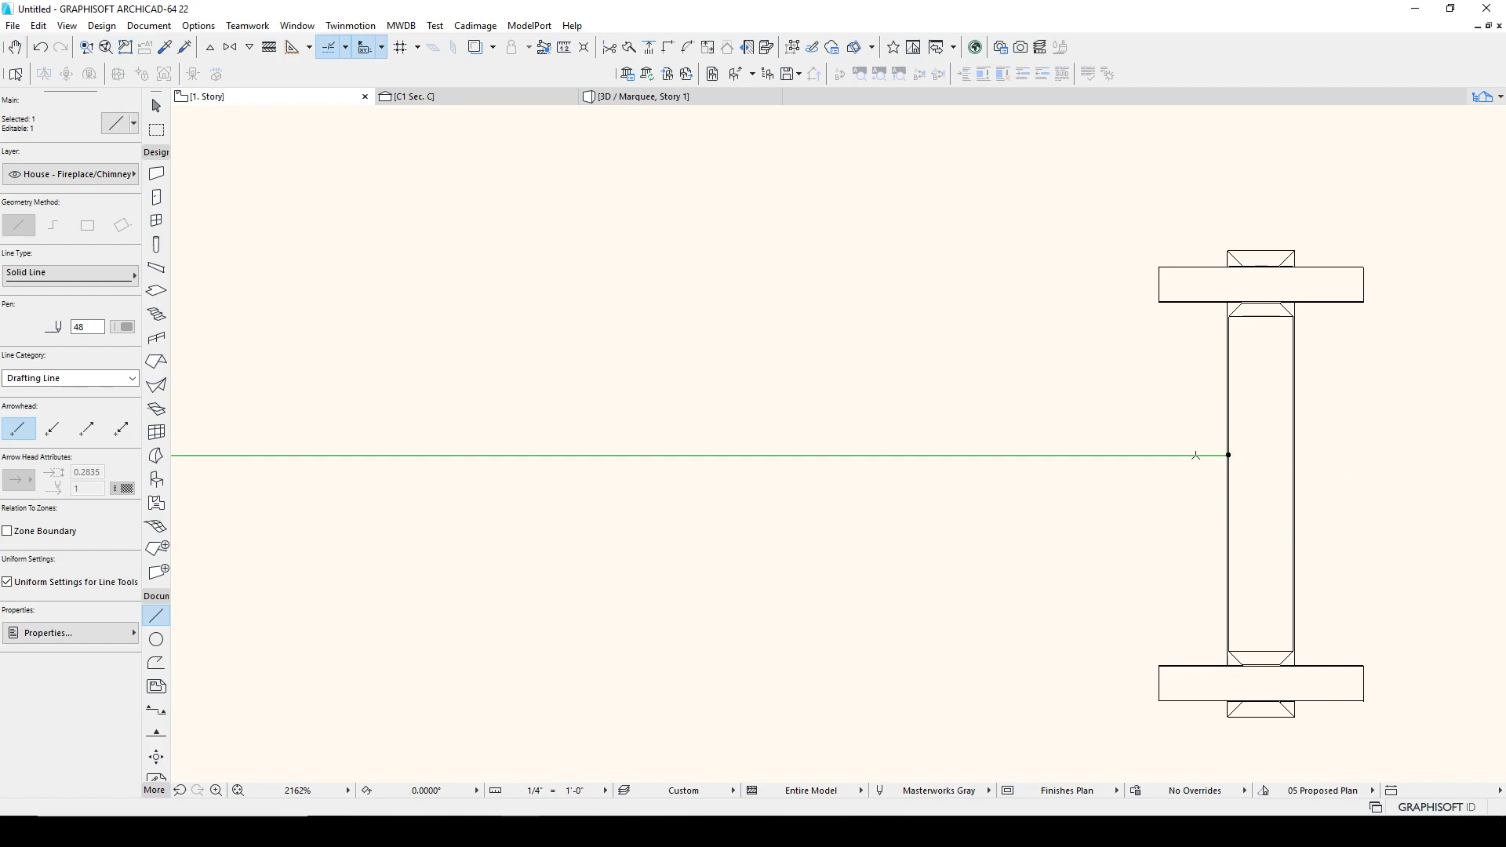
pyautogui.hotkey('ctrl', 'shift', 'd')
pyautogui.click(1166, 455)
pyautogui.press('Tab')
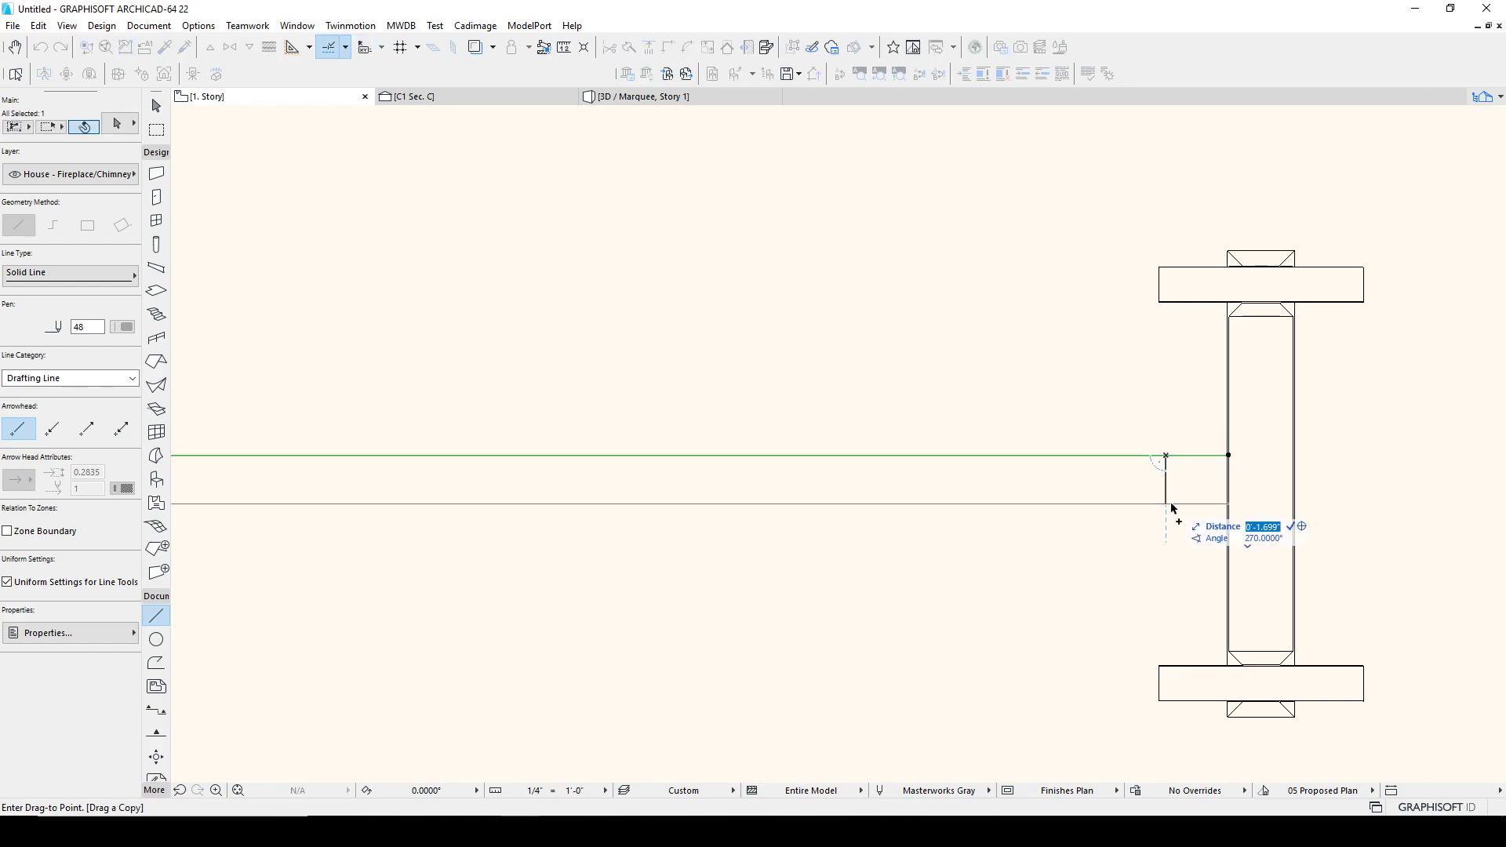
pyautogui.press('Return')
pyautogui.press('Escape')
pyautogui.press('Escape')
pyautogui.moveTo(1088, 486); pyautogui.dragTo(1258, 422, button='middle')
pyautogui.scroll(-2, 1258, 422)
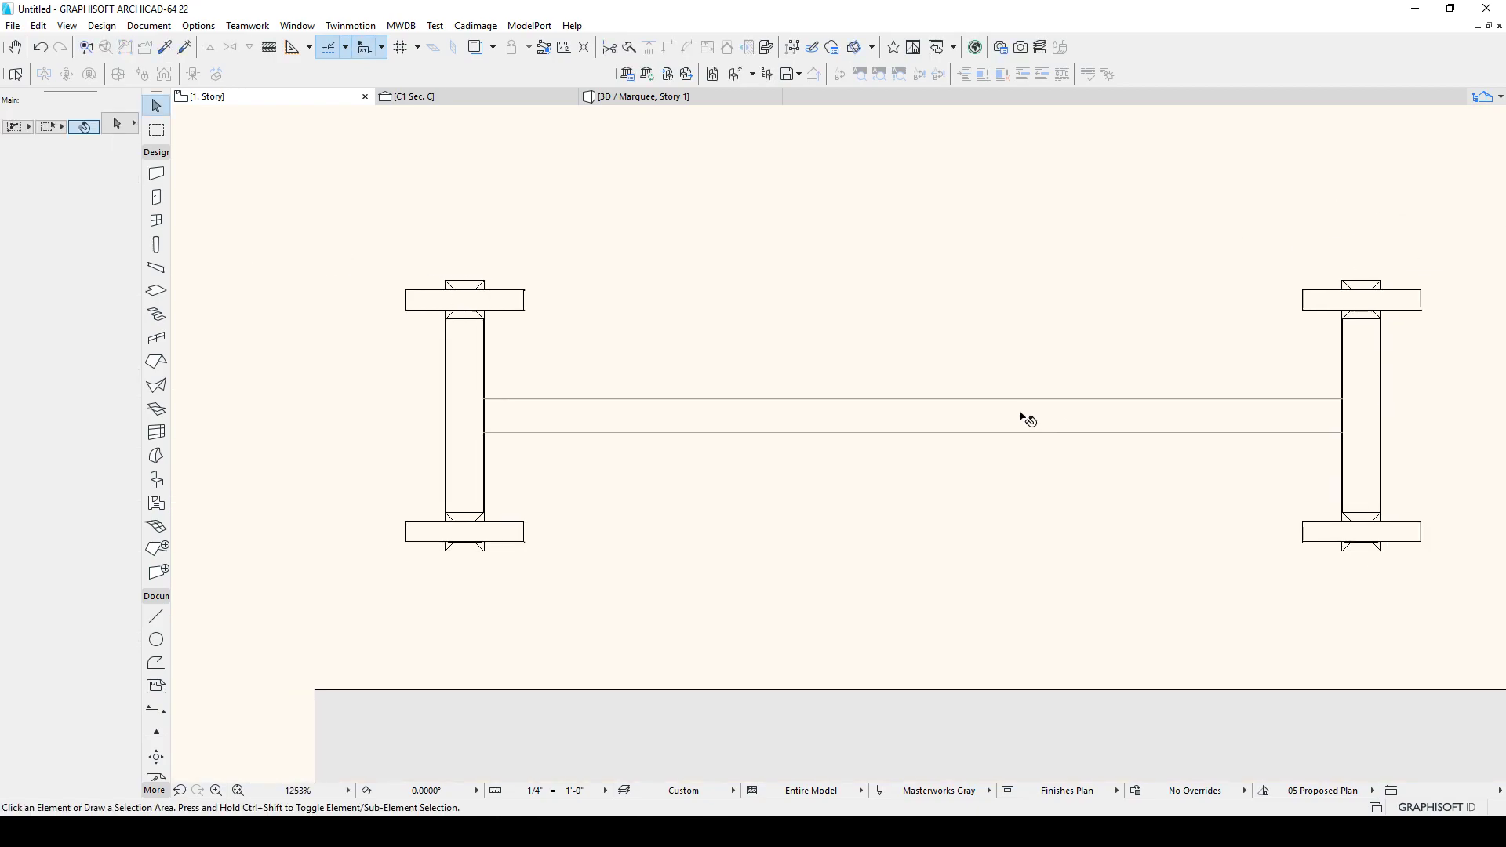
# Step: Draw a steel box morph about 4'-3.7" long and 2" wide between the guide lines, extruding it 2 units
pyautogui.moveTo(1021, 415); pyautogui.dragTo(1122, 418, button='middle')
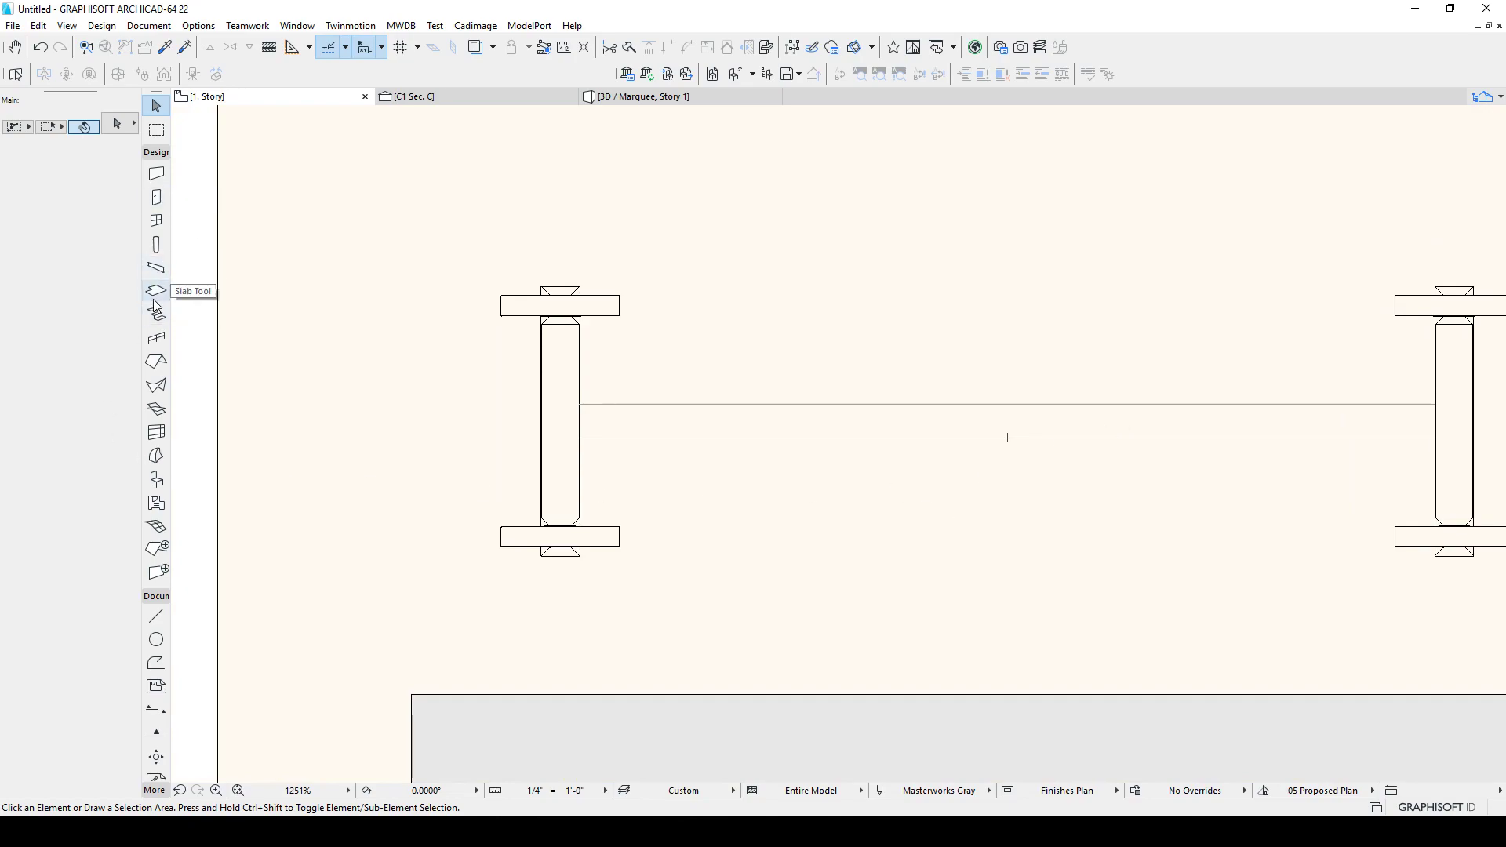
pyautogui.click(157, 455)
pyautogui.scroll(7, 626, 384)
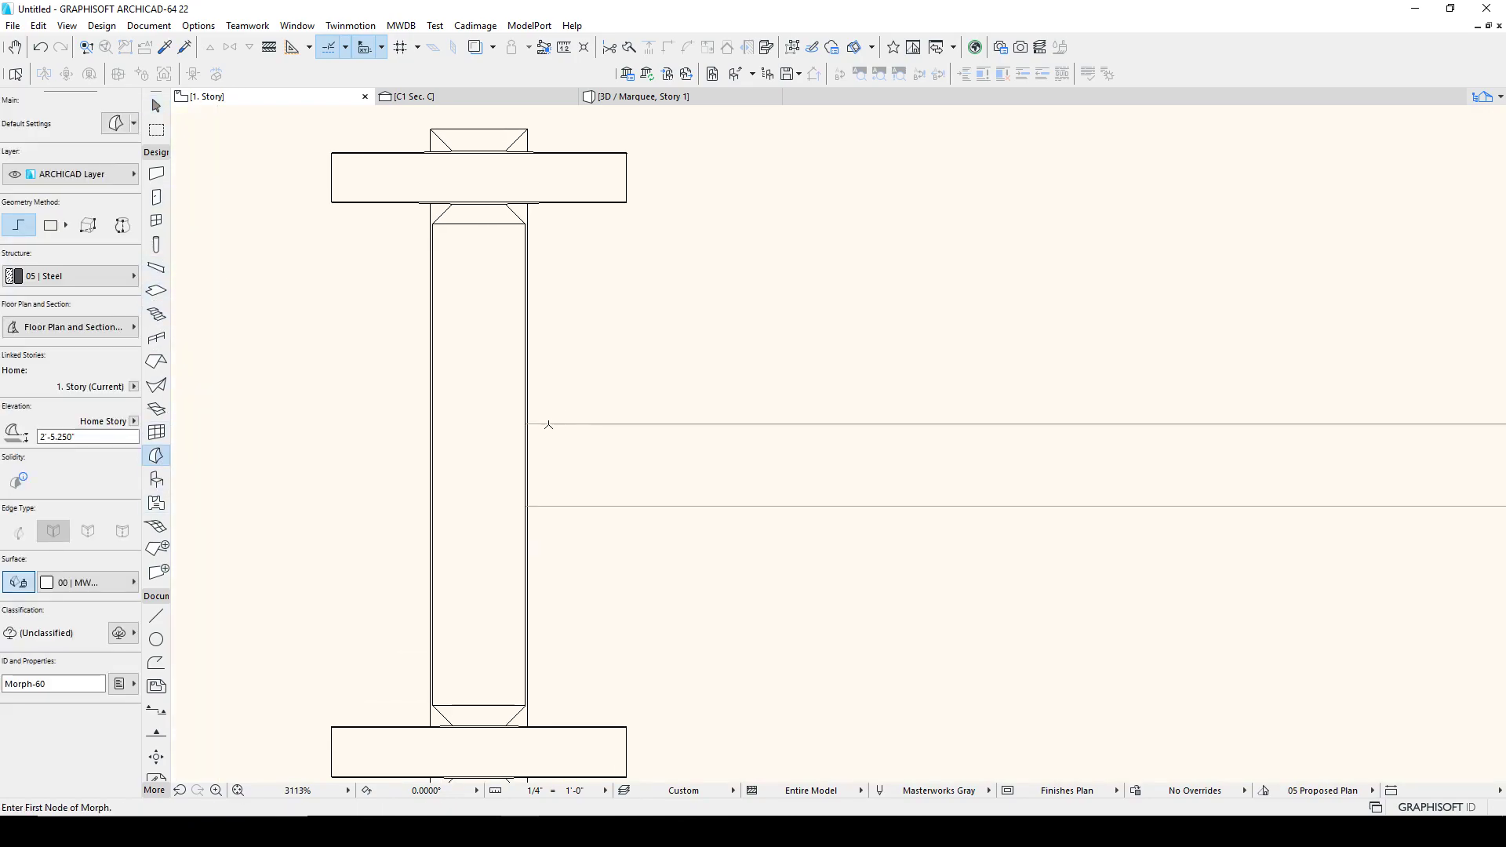
pyautogui.click(516, 423)
pyautogui.scroll(-3, 667, 510)
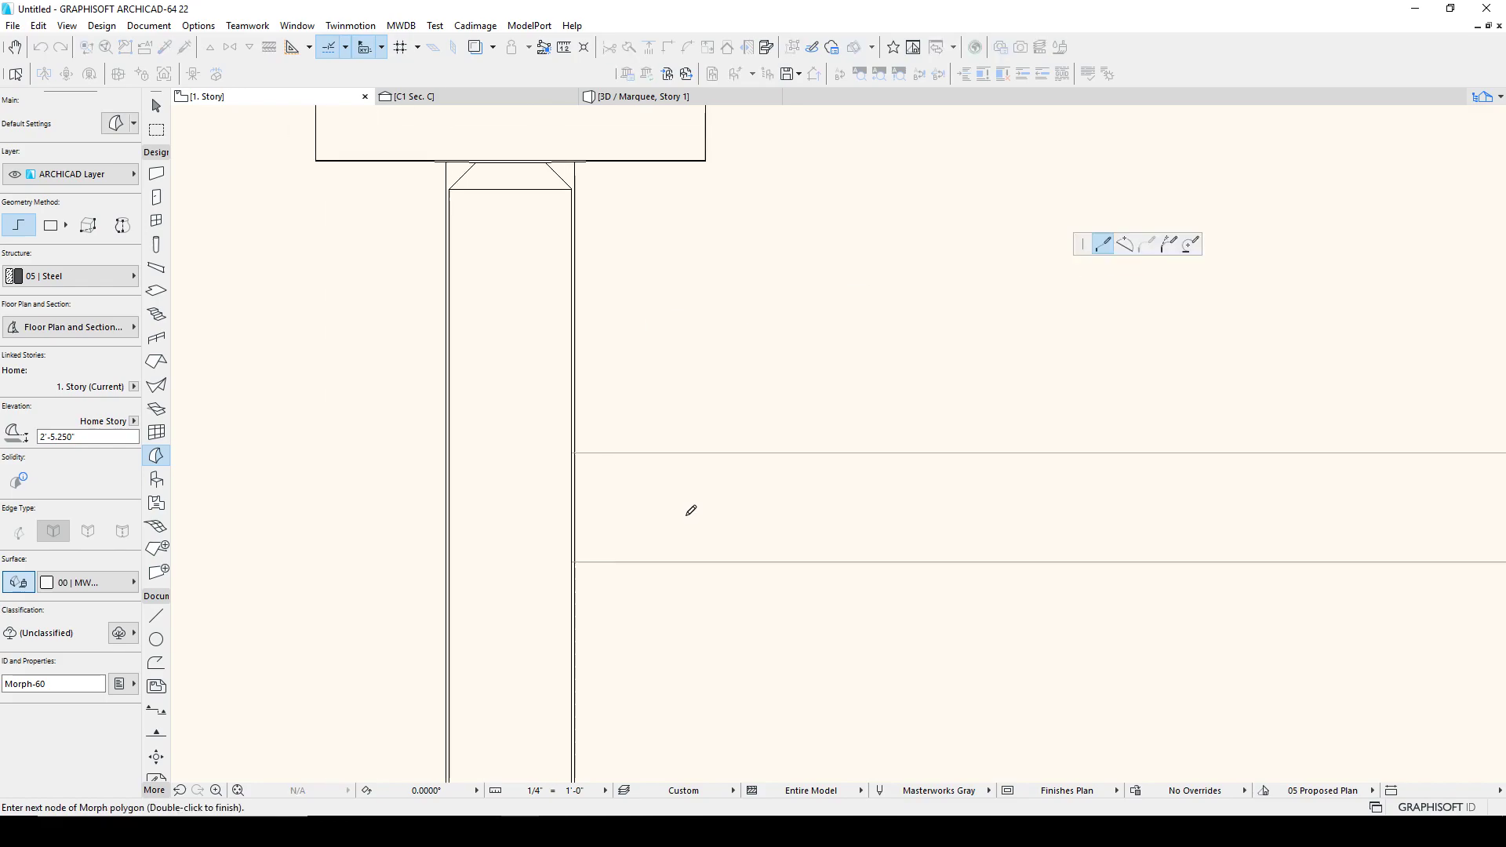
pyautogui.click(64, 232)
pyautogui.scroll(-4, 902, 471)
pyautogui.moveTo(943, 486); pyautogui.dragTo(393, 394, button='middle')
pyautogui.moveTo(1020, 469); pyautogui.dragTo(558, 437, button='middle')
pyautogui.scroll(5, 1022, 383)
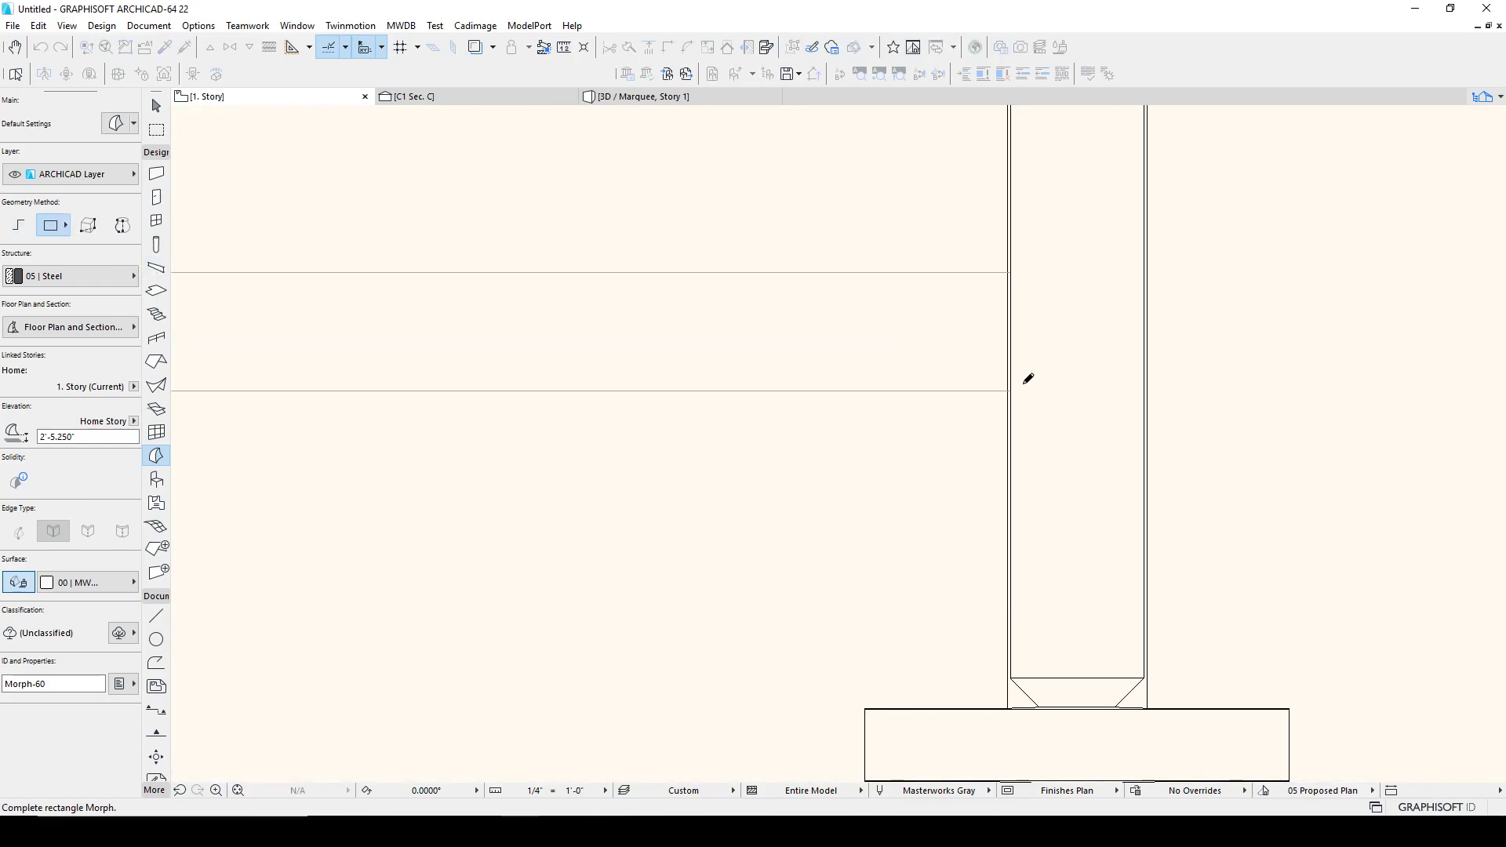
pyautogui.click(88, 225)
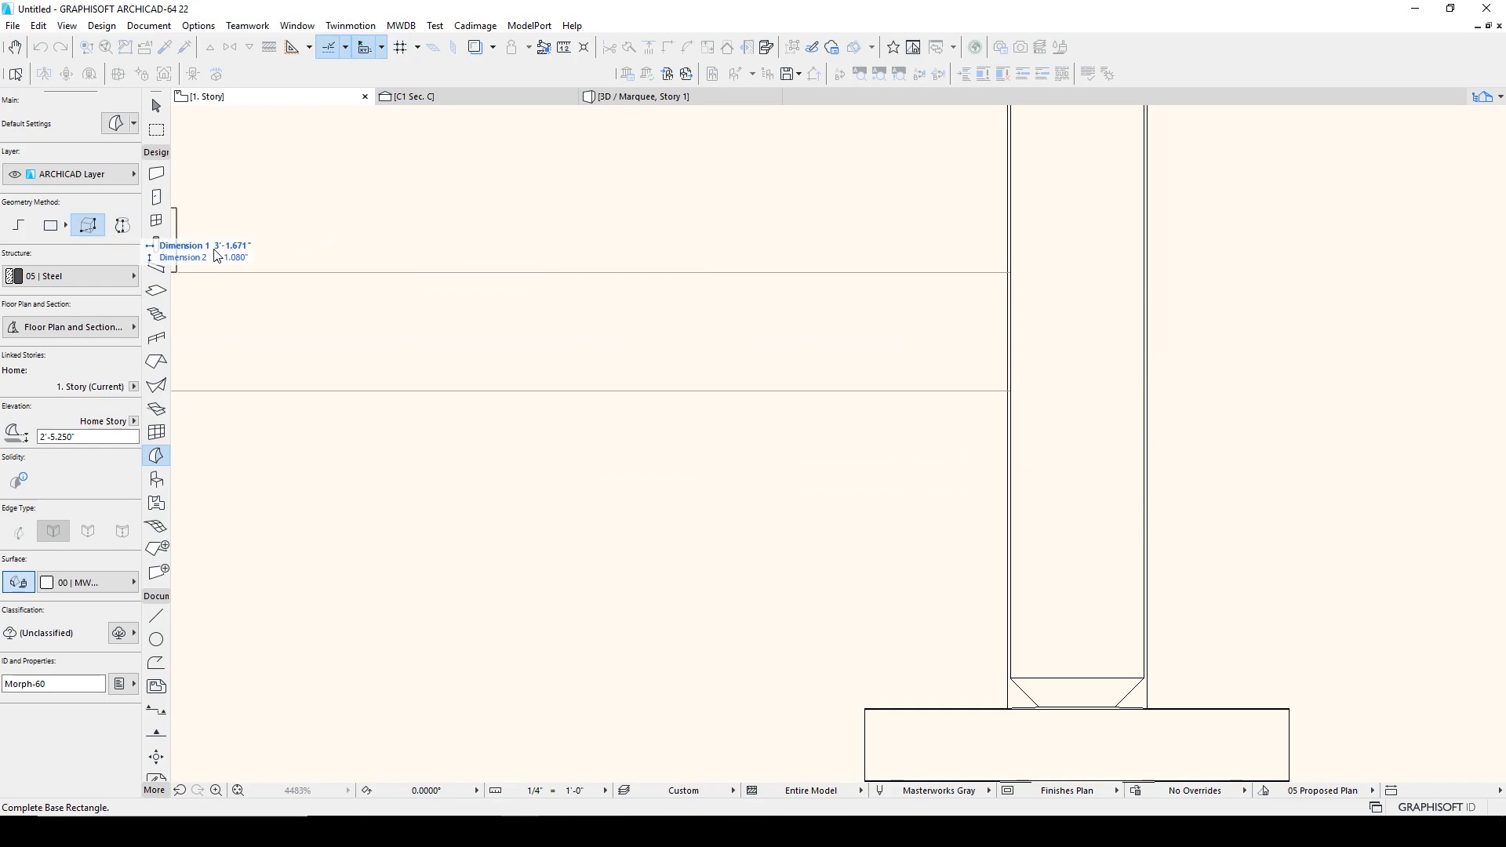
pyautogui.click(1012, 391)
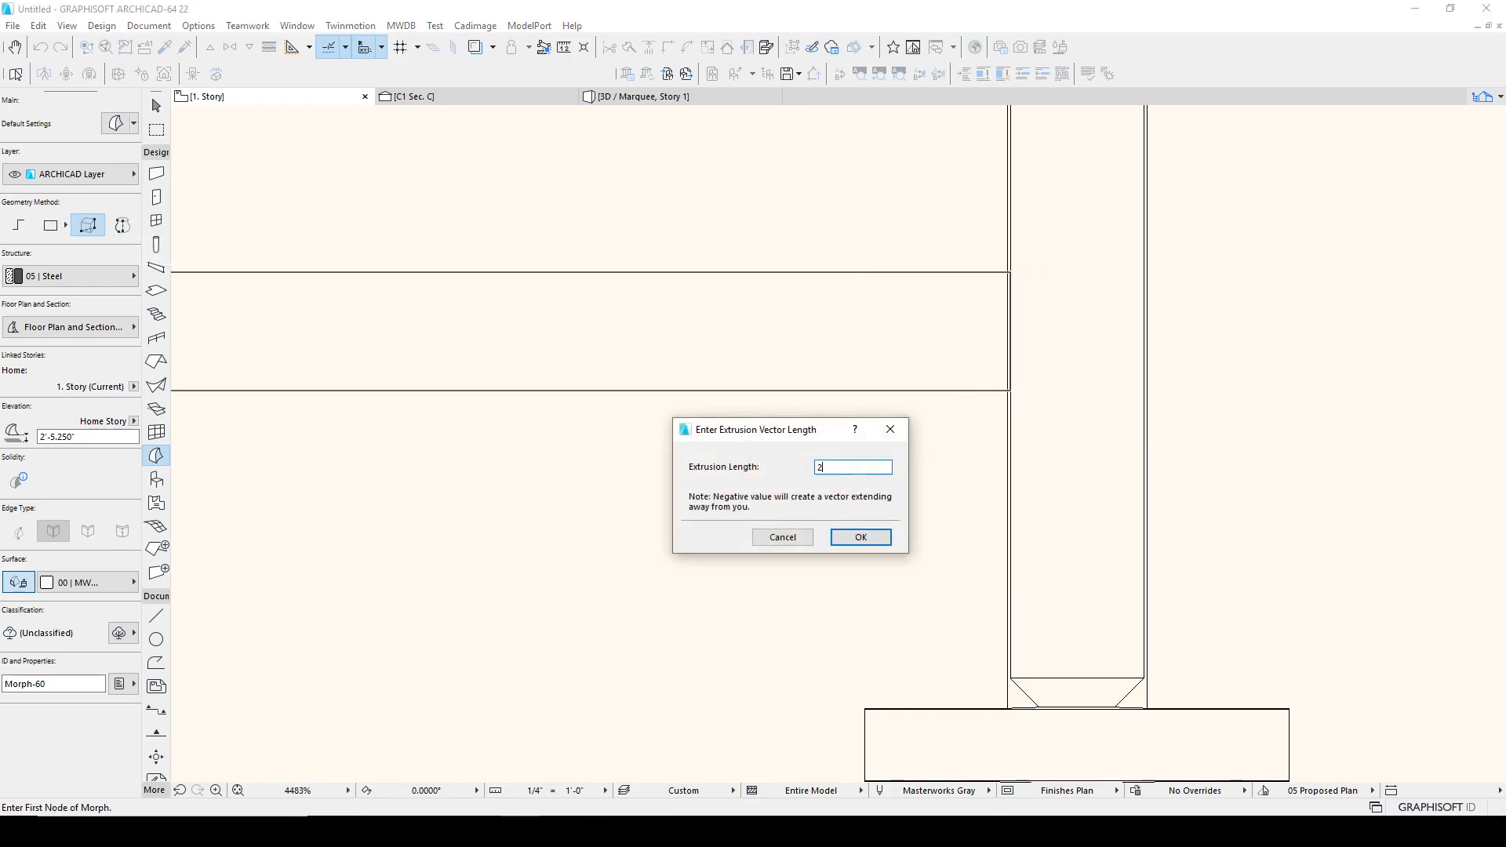
pyautogui.press('Return')
# Step: In 3D, move the new bar down to the bottom of the leg frames
pyautogui.click(635, 96)
pyautogui.keyDown('shift'); pyautogui.moveTo(743, 313); pyautogui.dragTo(627, 343, button='middle'); pyautogui.keyUp('shift')
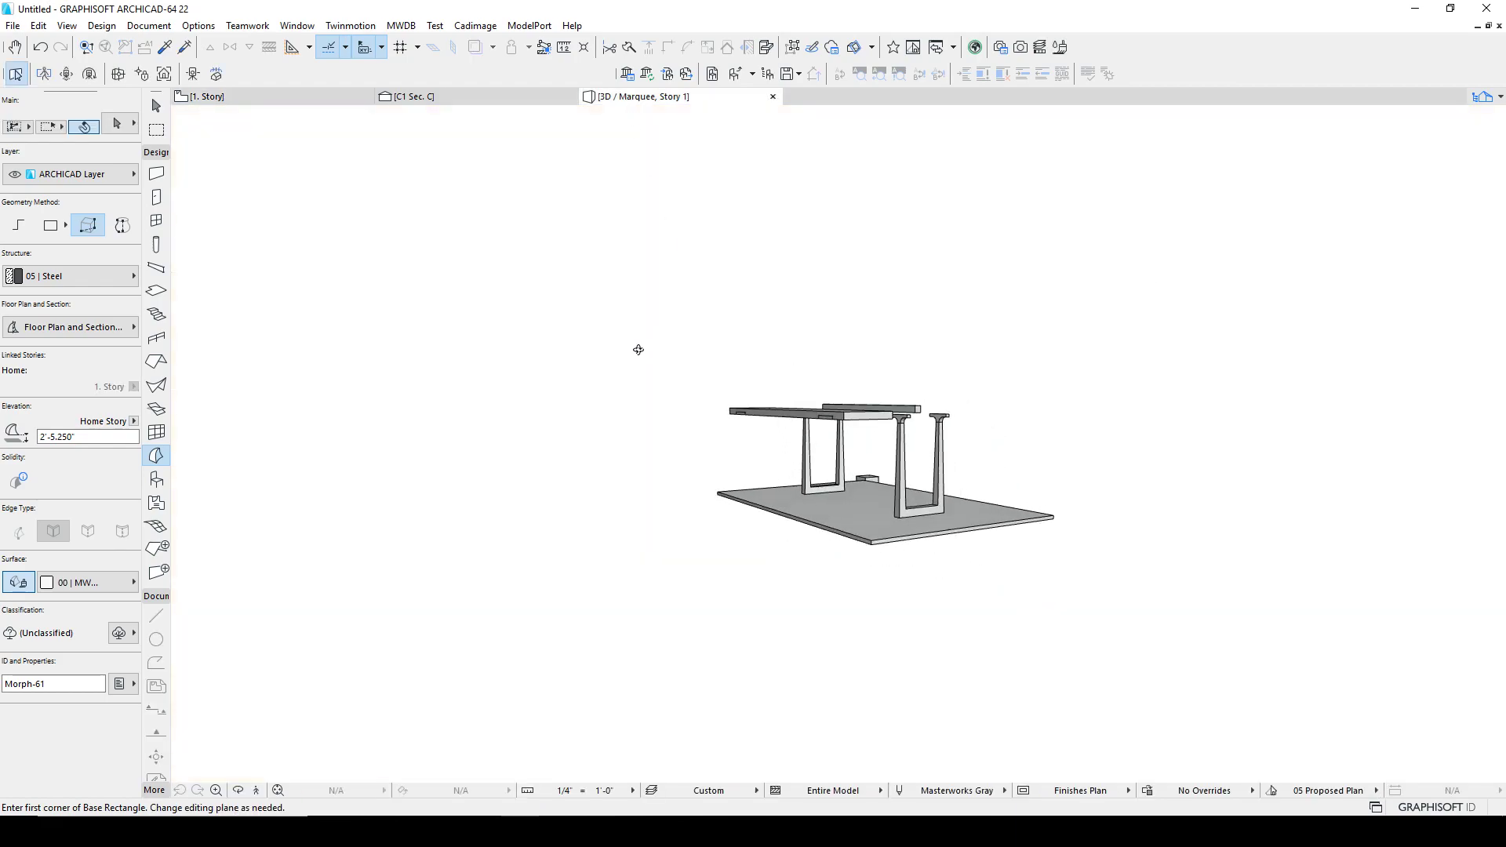
pyautogui.scroll(3, 917, 417)
pyautogui.keyDown('shift'); pyautogui.click(901, 398); pyautogui.keyUp('shift')
pyautogui.scroll(6, 908, 406)
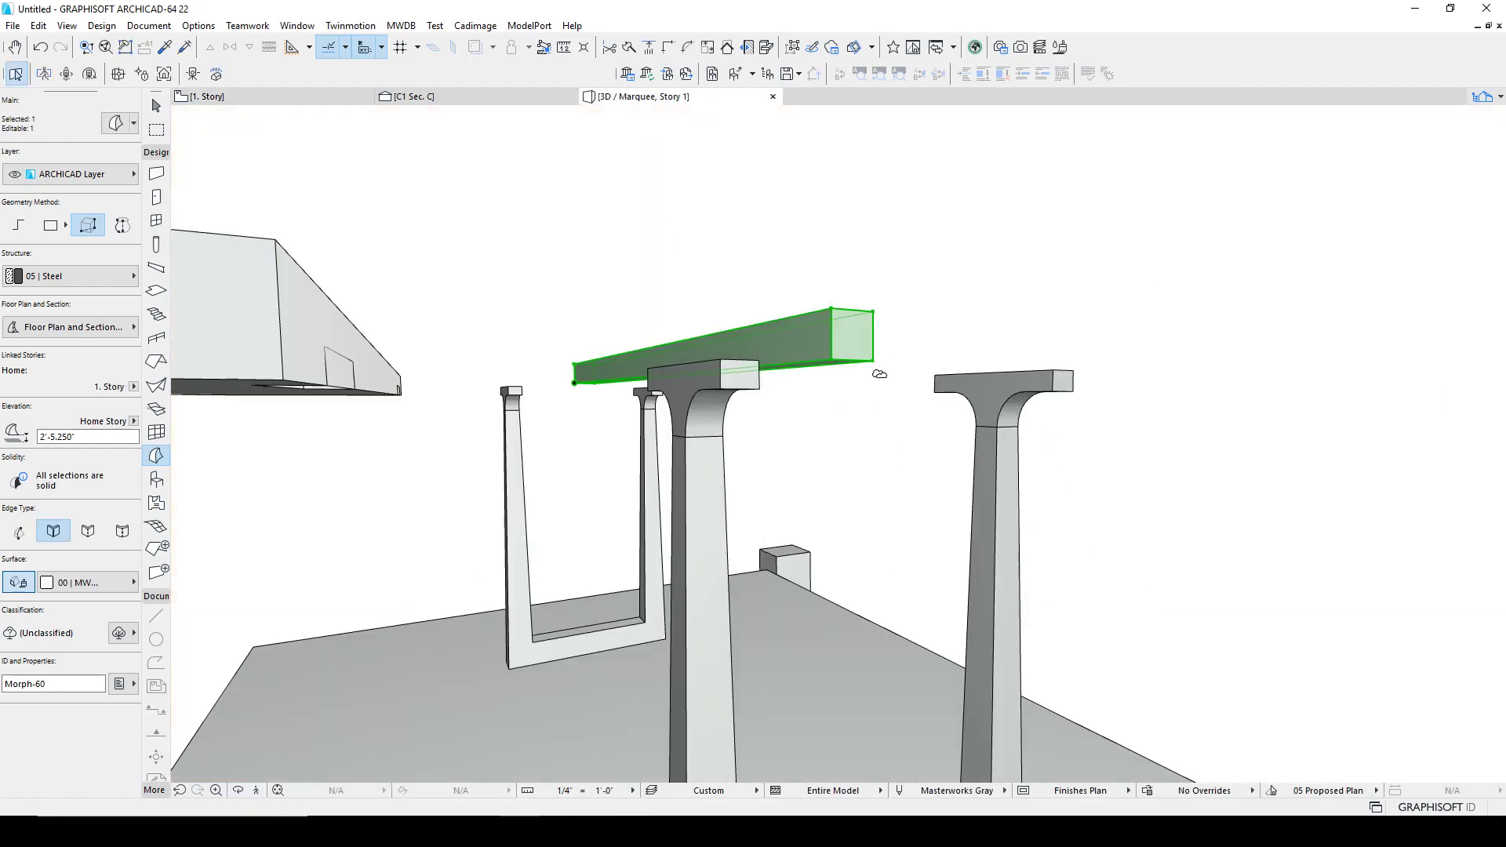
pyautogui.hotkey('ctrl', 'd')
pyautogui.click(874, 361)
pyautogui.keyDown('shift'); pyautogui.moveTo(892, 513); pyautogui.dragTo(899, 296, button='middle'); pyautogui.keyUp('shift')
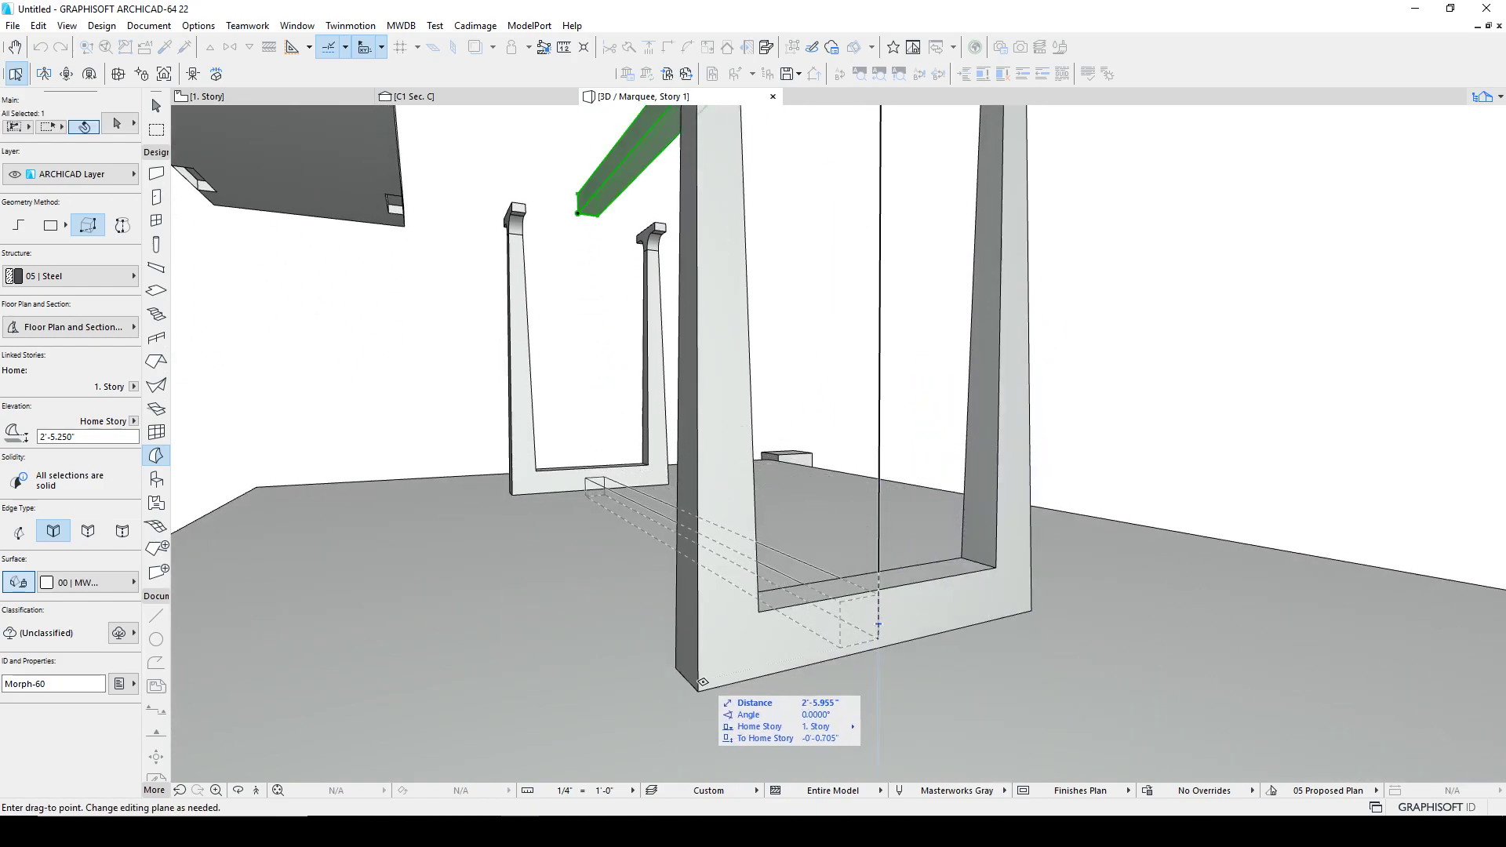
pyautogui.click(704, 679)
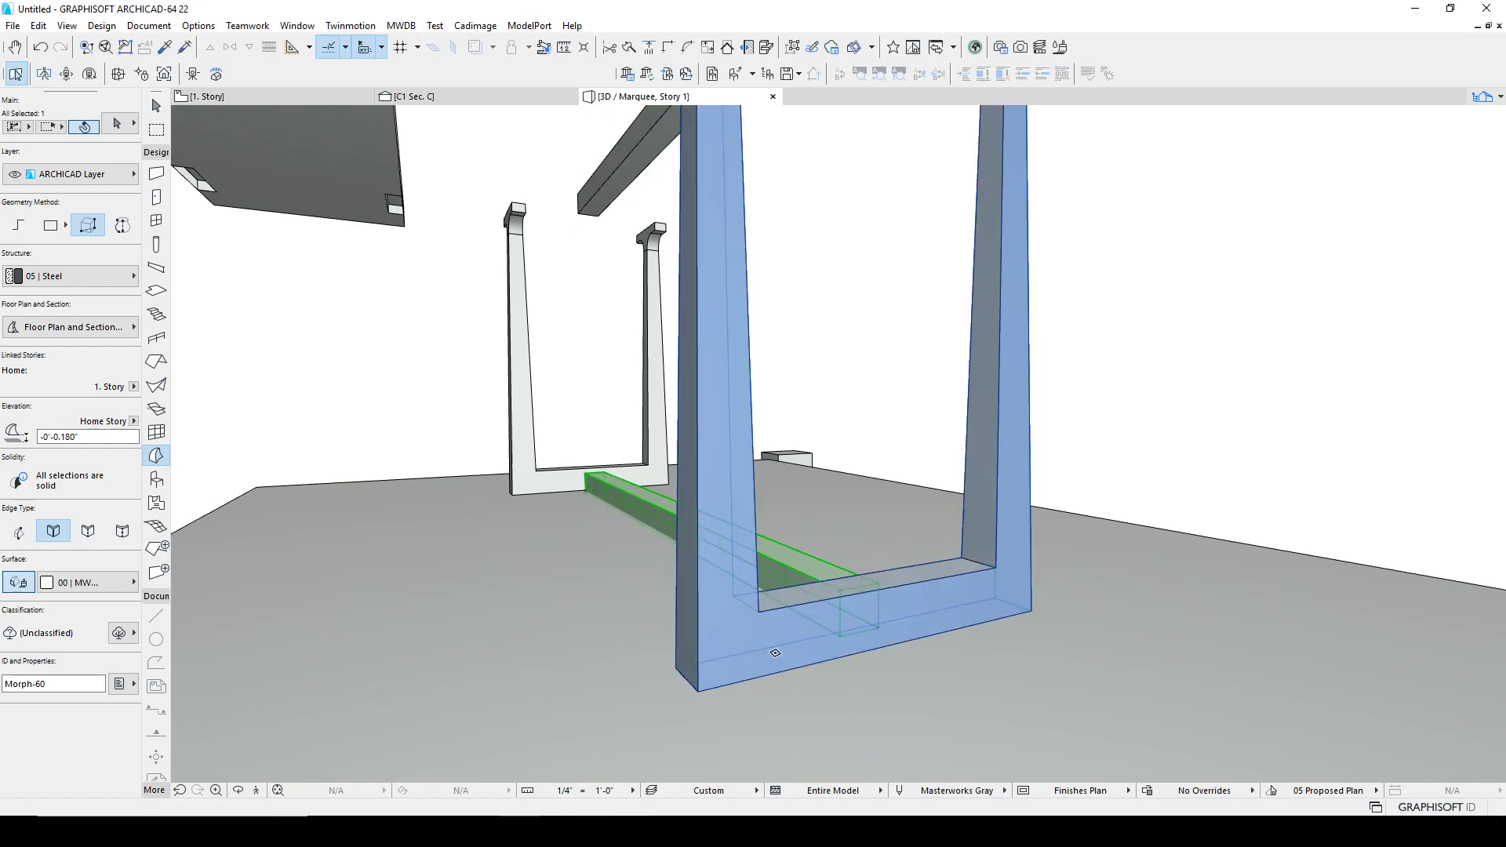
# Step: Move the bar again so it lines up with the leg frames' bottom rails
pyautogui.hotkey('ctrl', 'd')
pyautogui.click(840, 636)
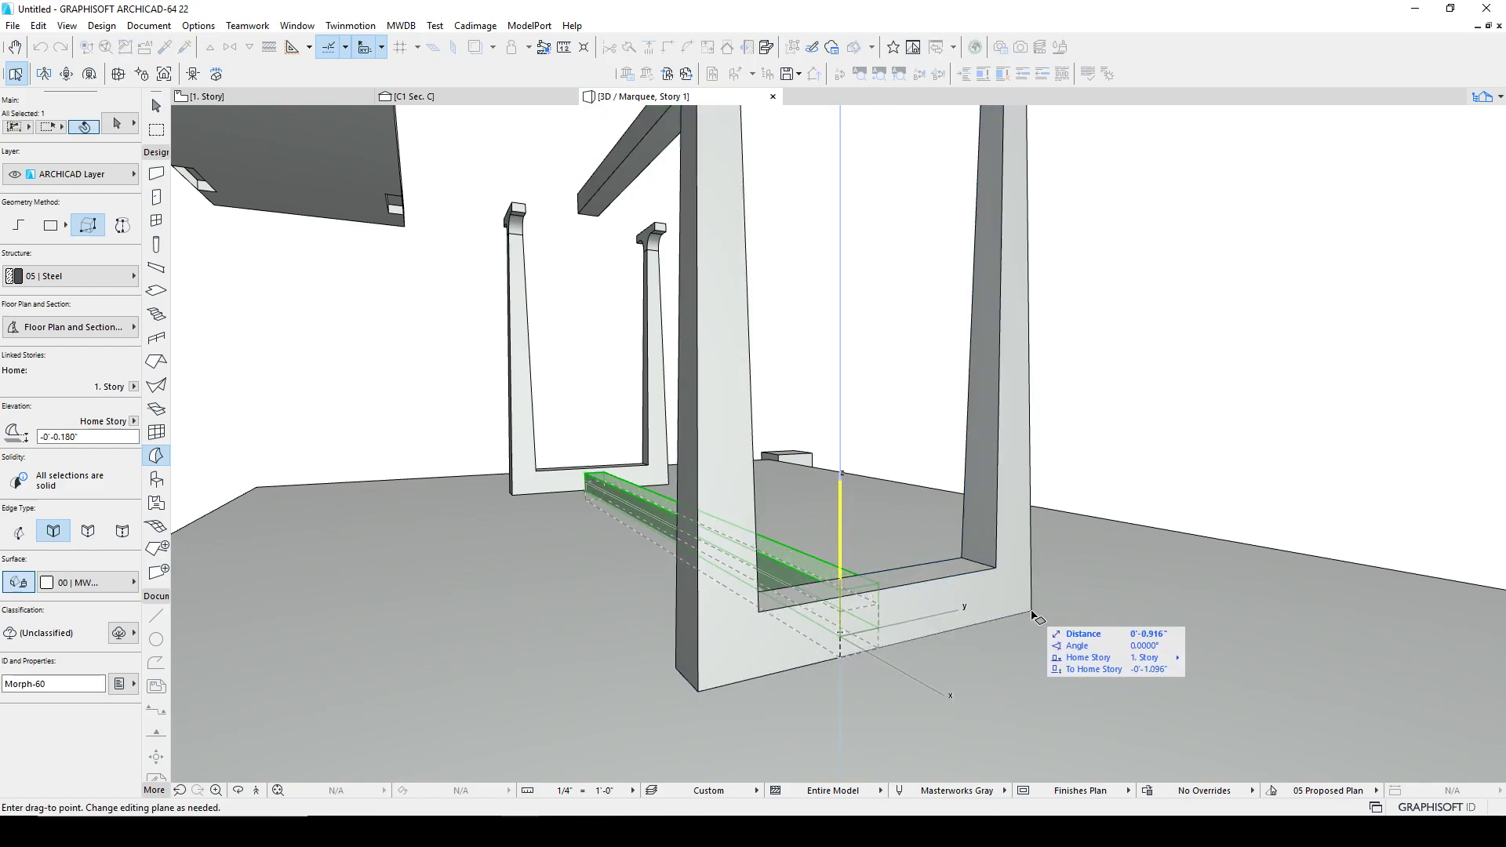
pyautogui.keyDown('shift'); pyautogui.moveTo(1019, 613); pyautogui.dragTo(1276, 574, button='middle'); pyautogui.keyUp('shift')
pyautogui.click(1367, 521)
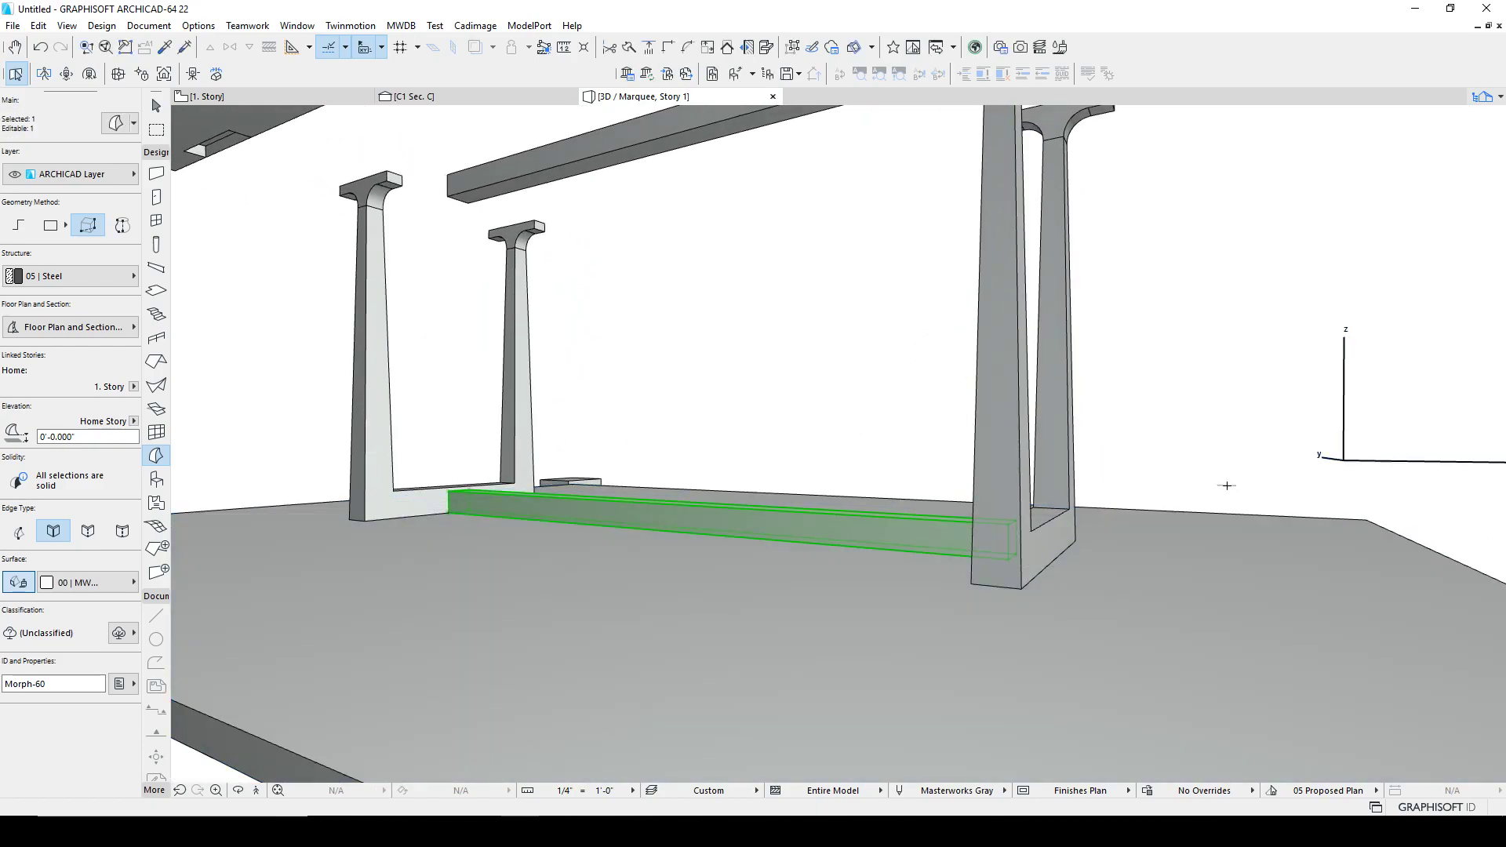
# Step: Select the bar and both leg frames and merge them with a Boolean Union
pyautogui.keyDown('shift'); pyautogui.moveTo(864, 447); pyautogui.dragTo(1061, 474, button='middle'); pyautogui.keyUp('shift')
pyautogui.keyDown('shift'); pyautogui.click(982, 482); pyautogui.keyUp('shift')
pyautogui.scroll(5, 1015, 468)
pyautogui.keyDown('shift'); pyautogui.click(1009, 451); pyautogui.keyUp('shift')
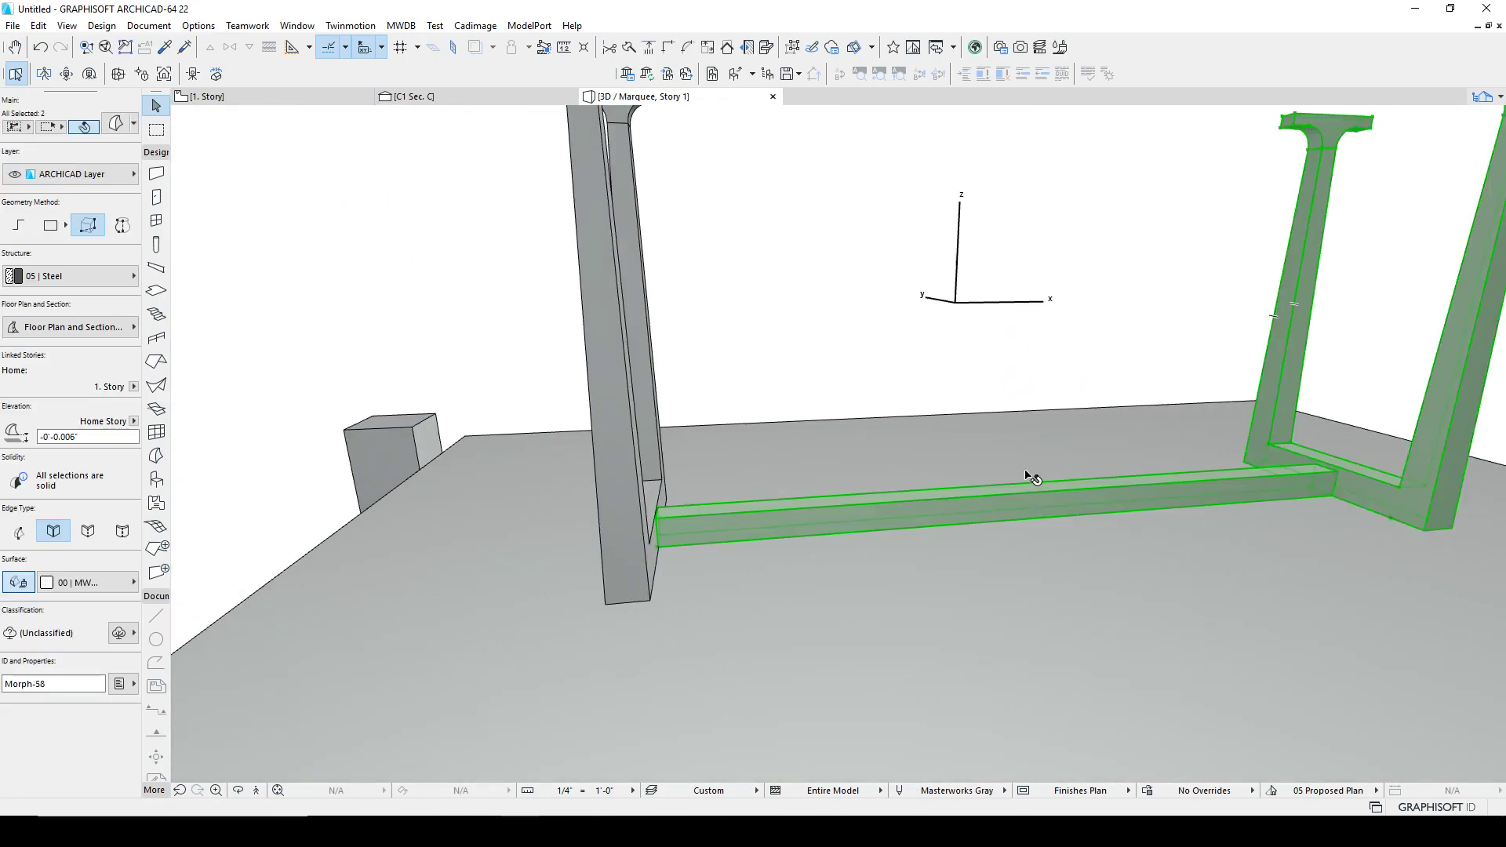
pyautogui.keyDown('shift'); pyautogui.click(655, 463); pyautogui.keyUp('shift')
pyautogui.rightClick(768, 336)
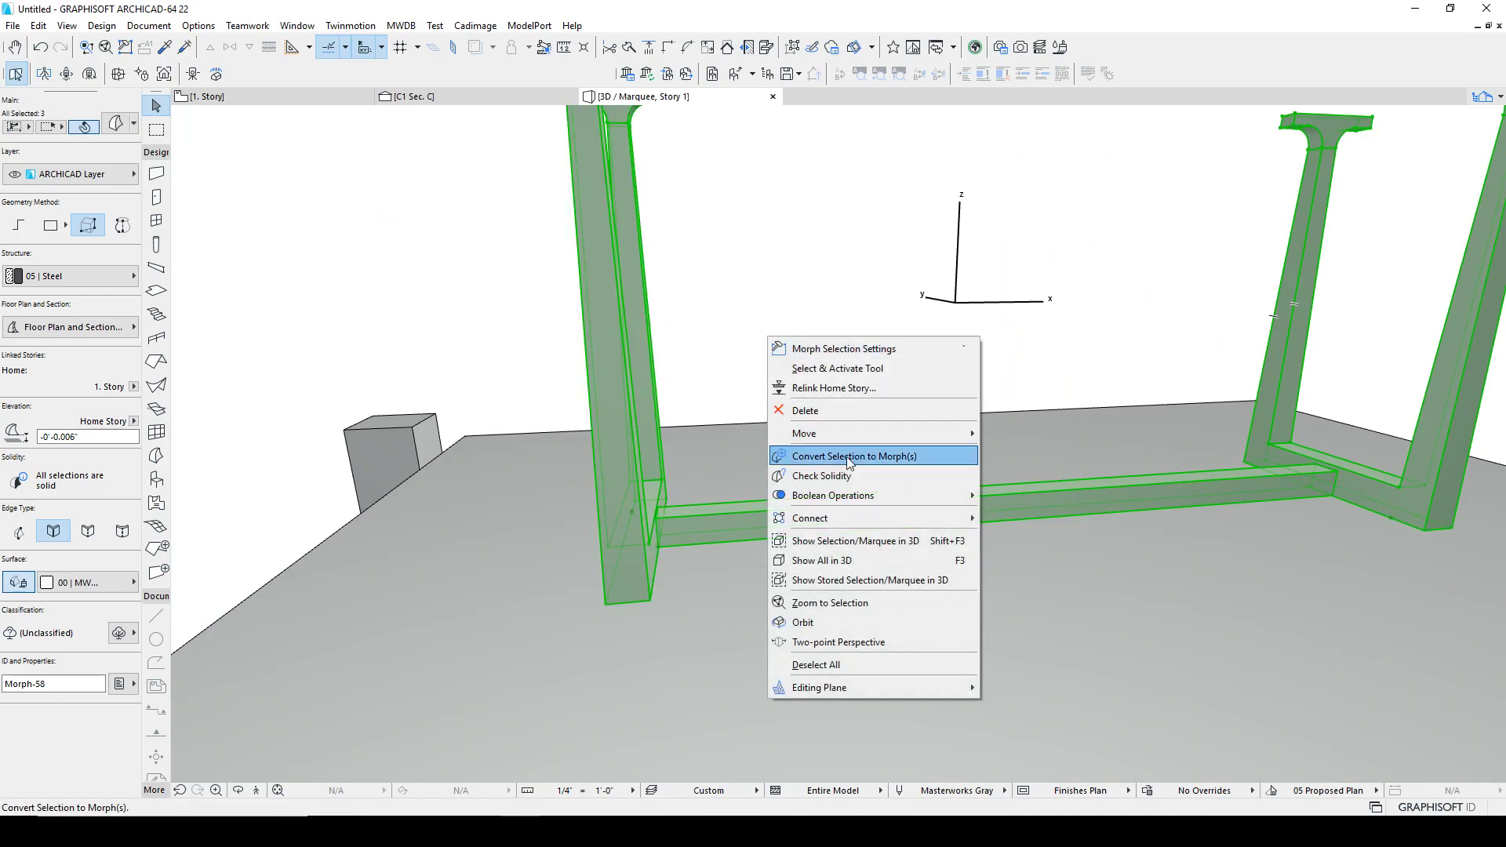
pyautogui.moveTo(833, 494)
pyautogui.click(1007, 492)
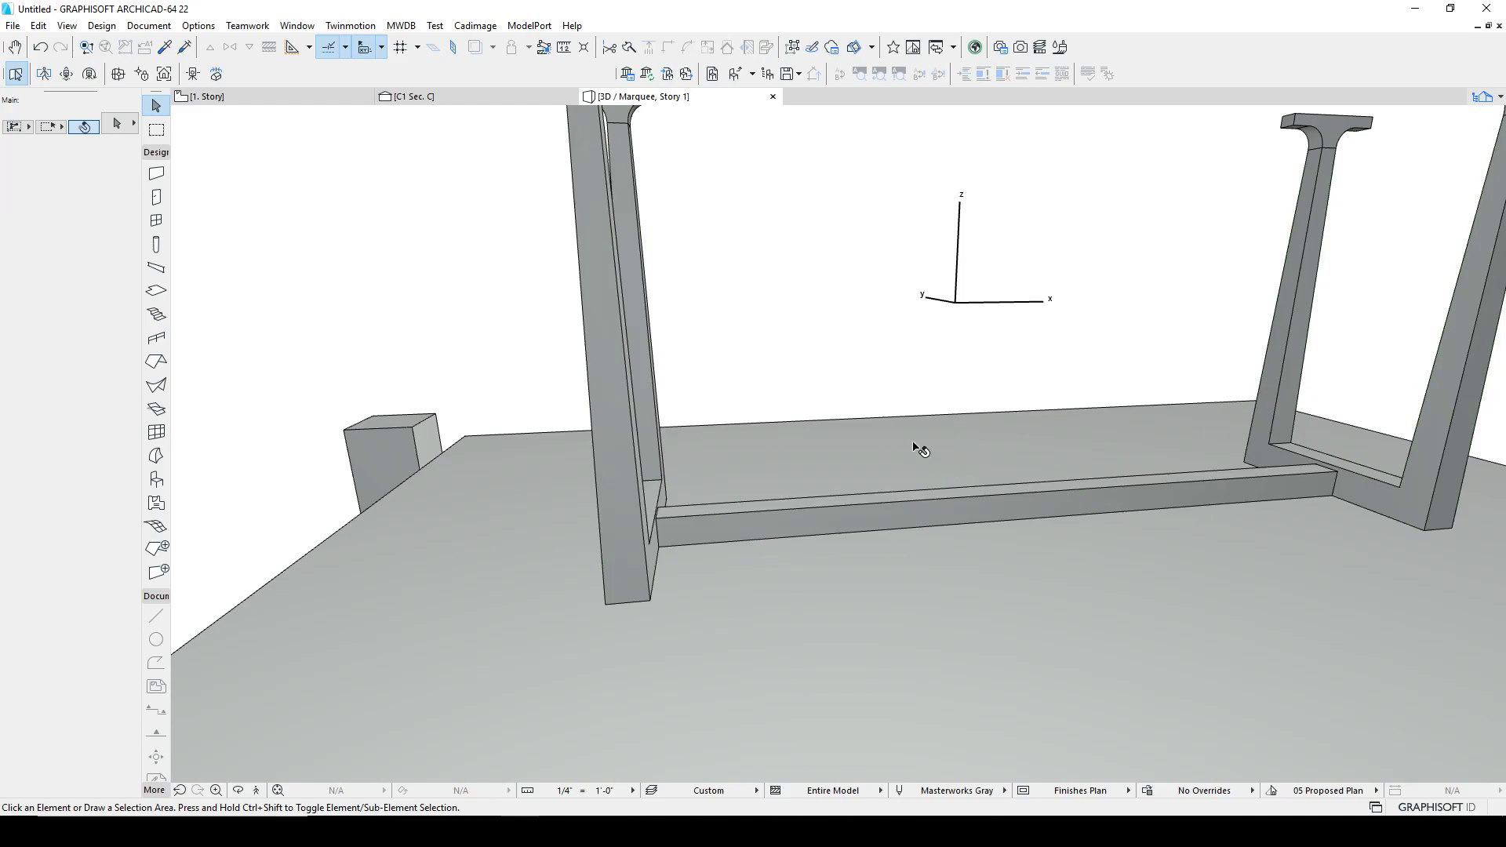
pyautogui.keyDown('shift'); pyautogui.moveTo(710, 515); pyautogui.dragTo(748, 384, button='middle'); pyautogui.keyUp('shift')
pyautogui.press('Escape')
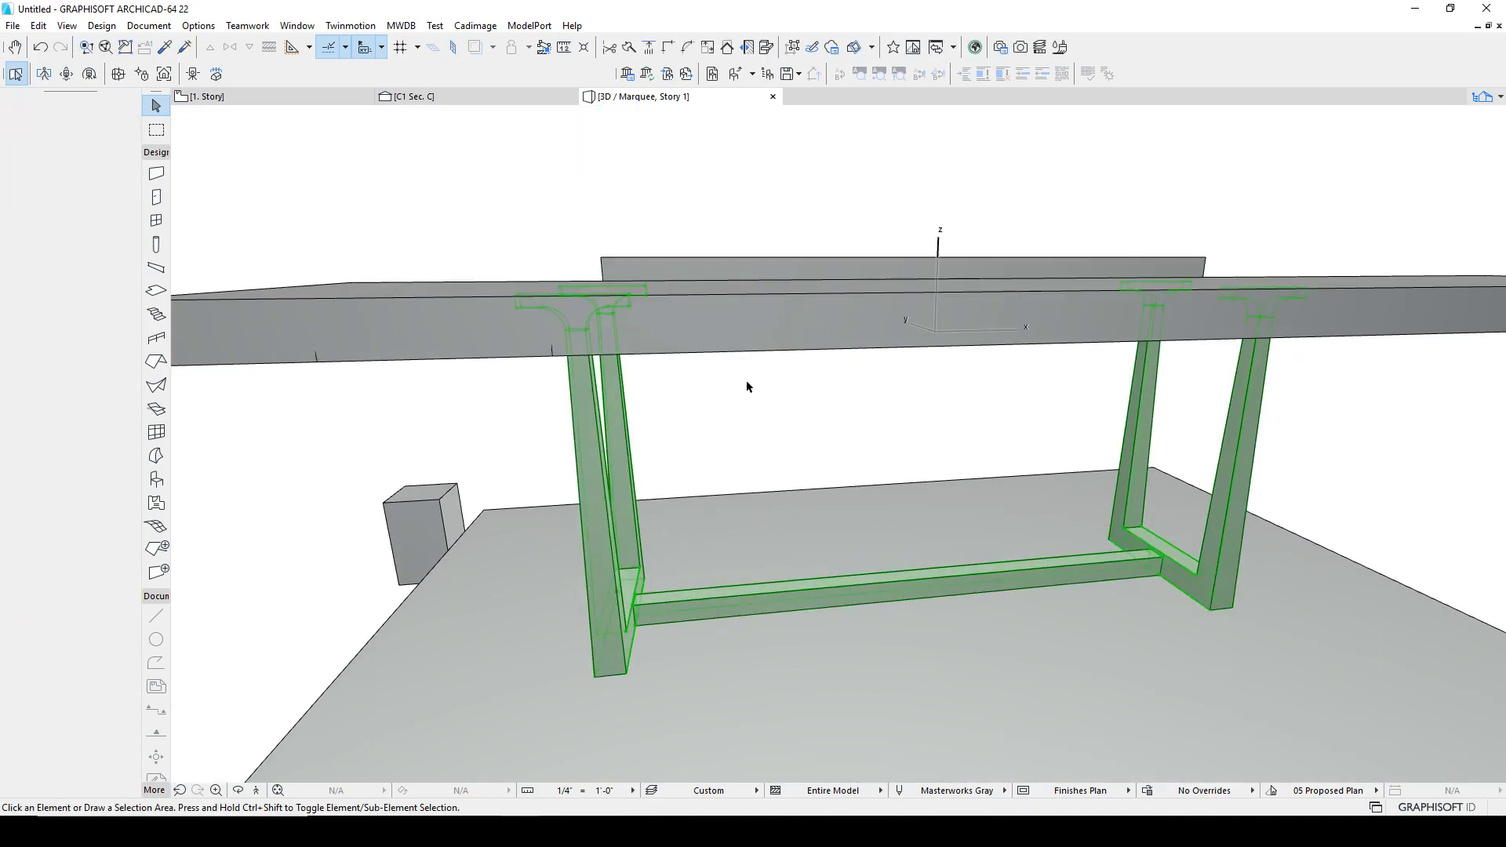
# Step: On the floor plan, move the cherry tabletop back over the legs
pyautogui.press('F2')
pyautogui.scroll(-1, 770, 429)
pyautogui.scroll(-10, 902, 474)
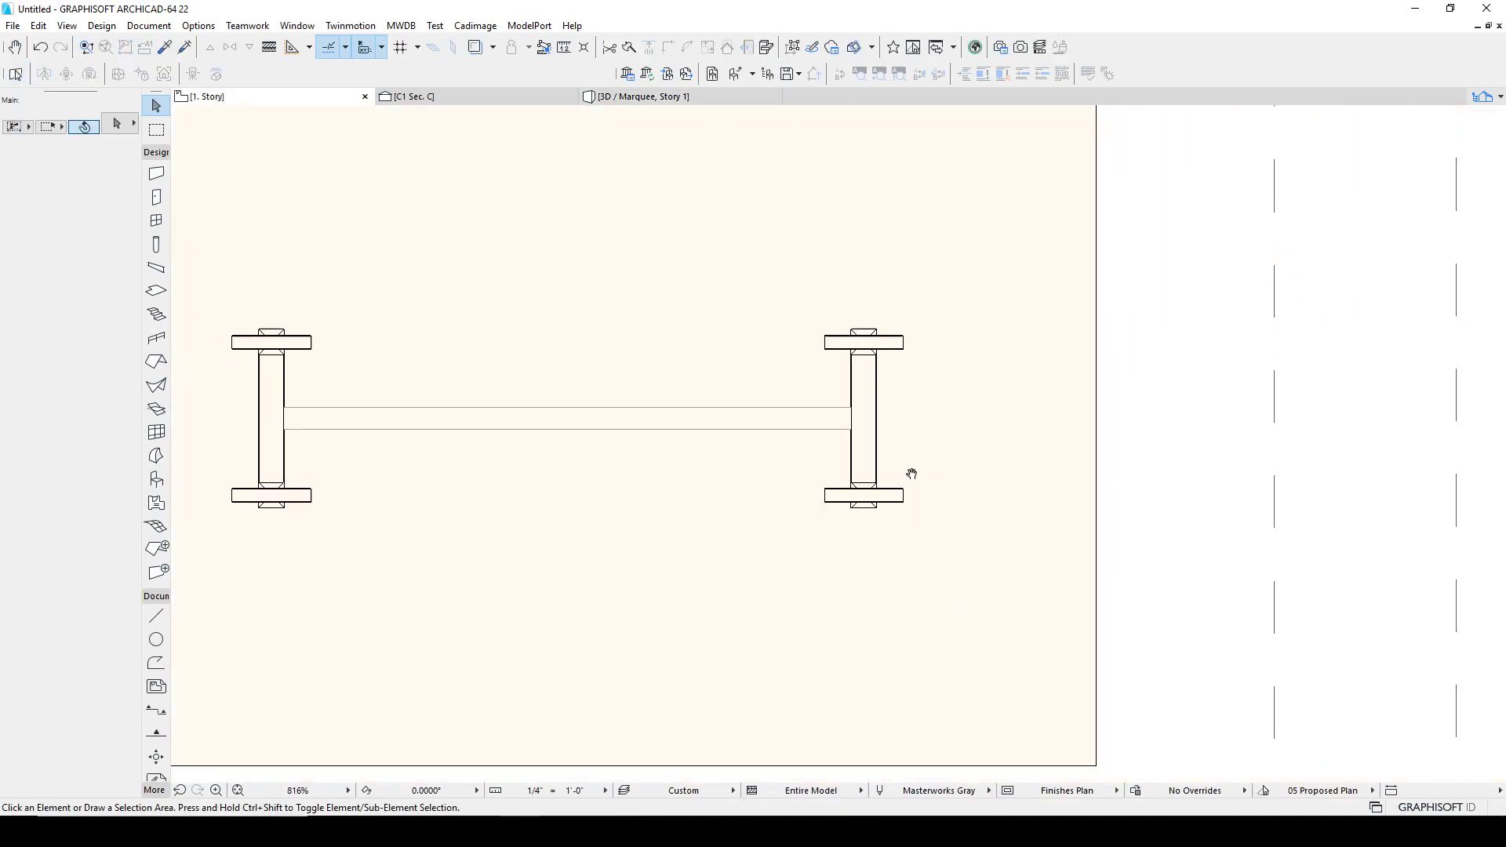
pyautogui.click(892, 456)
pyautogui.hotkey('ctrl', 'd')
pyautogui.click(881, 449)
pyautogui.click(882, 342)
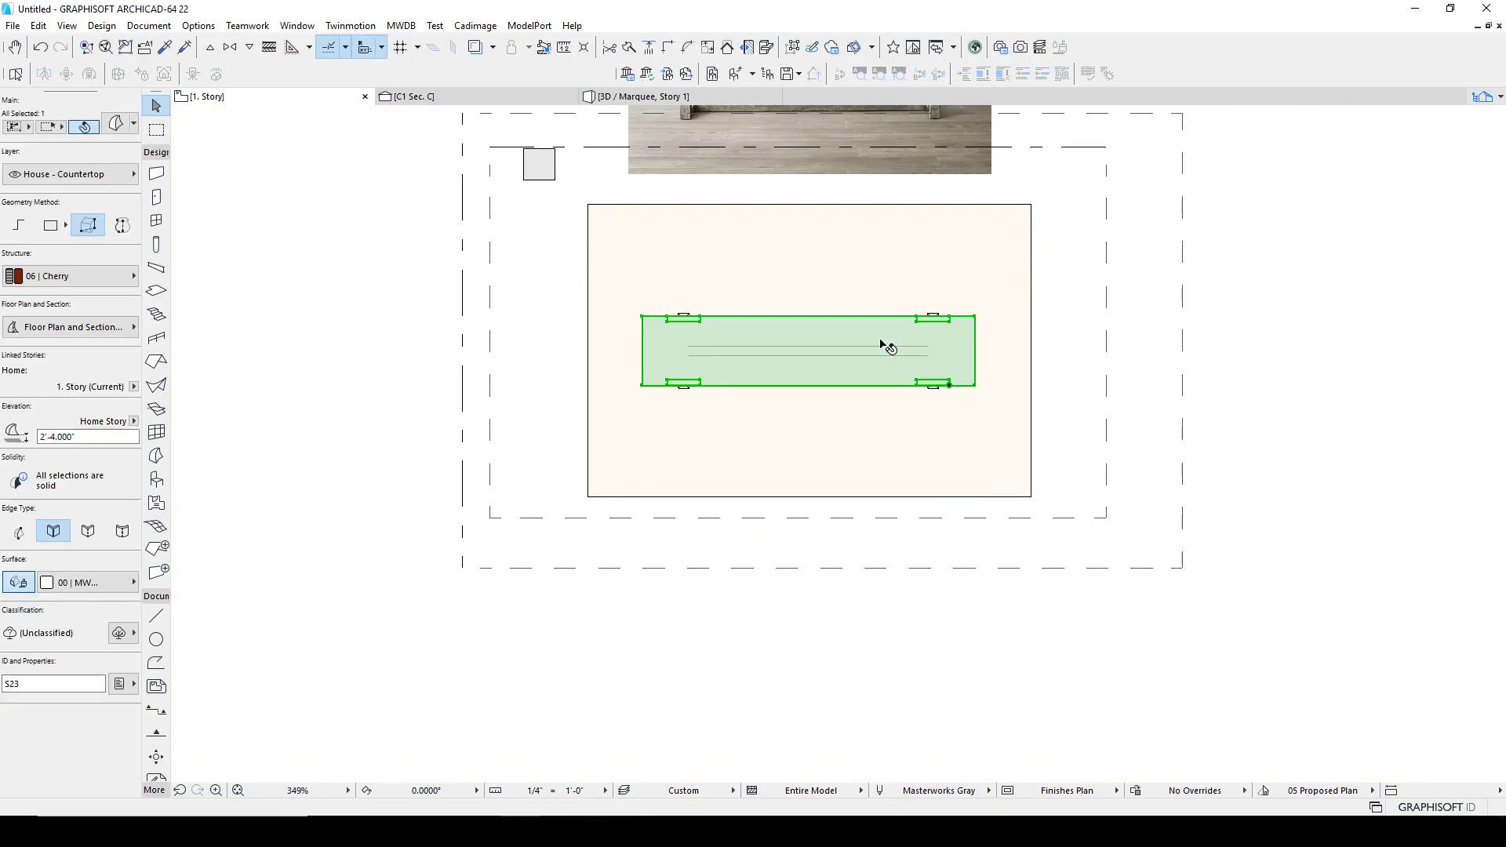
pyautogui.press('Escape')
# Step: Inspect the assembled table in 3D from several angles
pyautogui.click(637, 96)
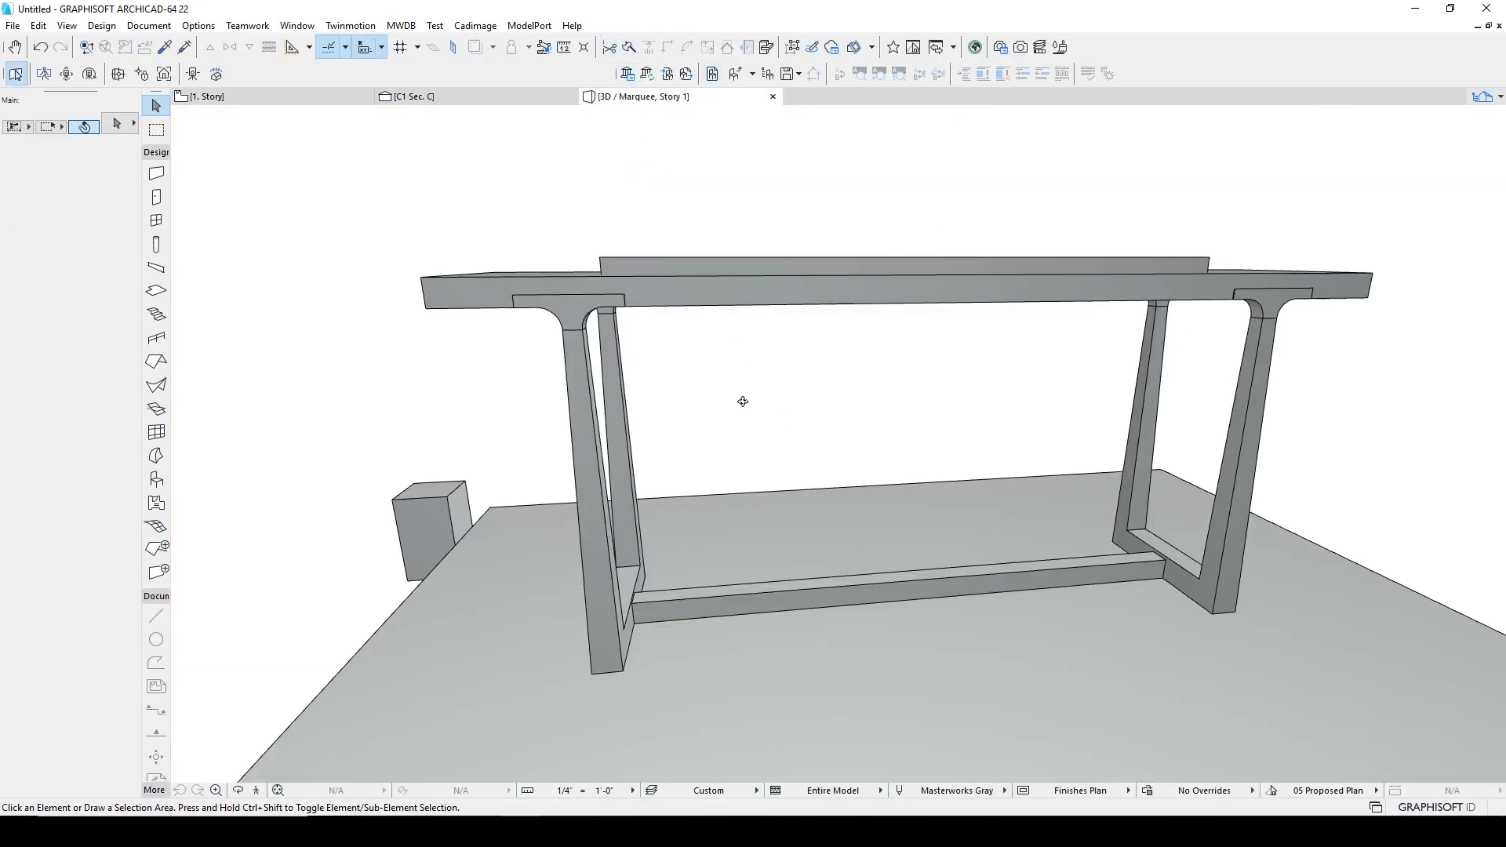
pyautogui.scroll(5, 753, 397)
pyautogui.click(630, 285)
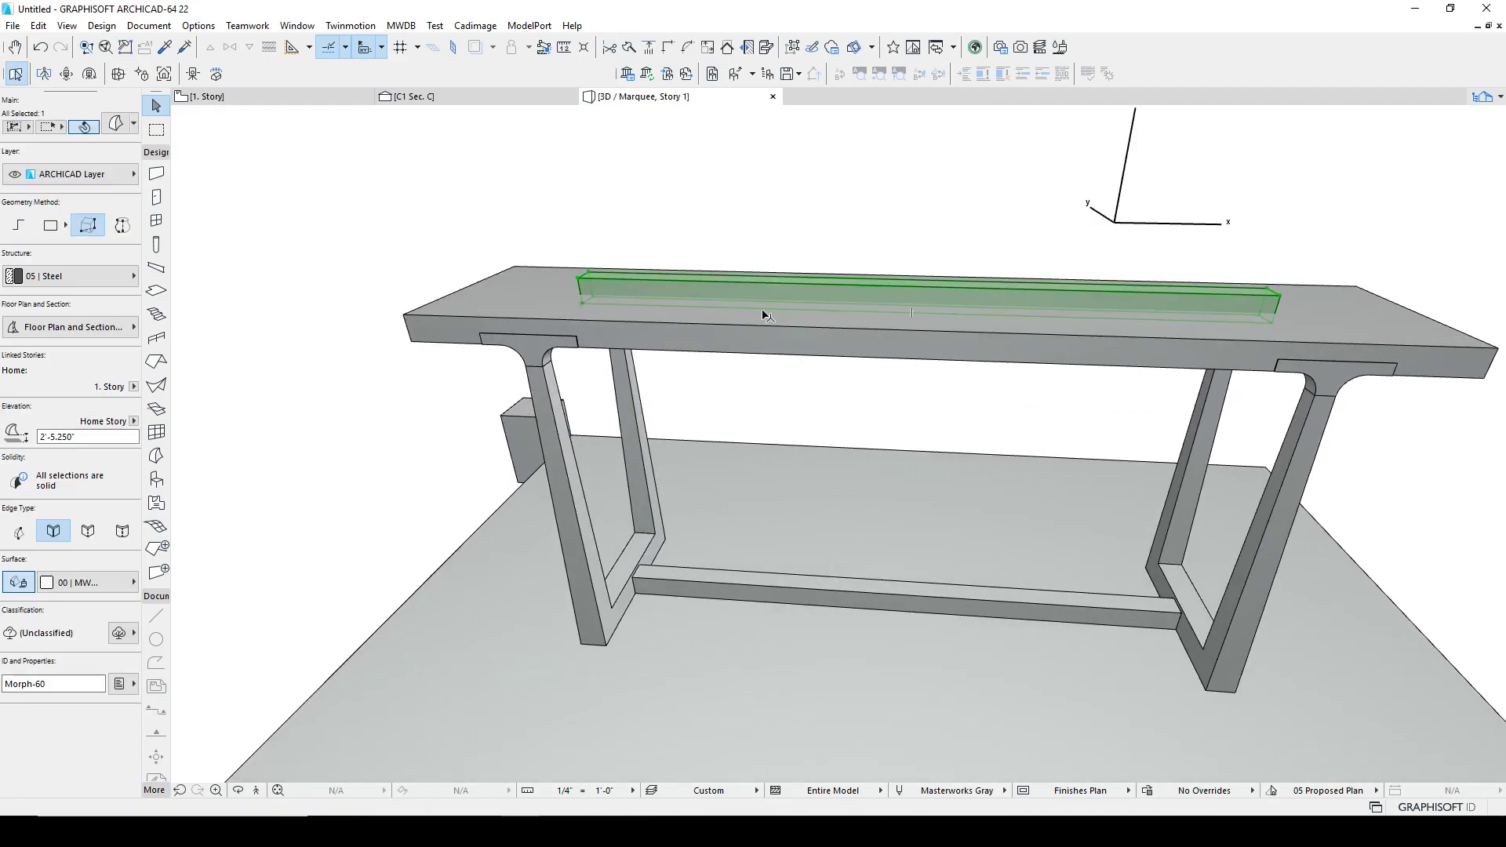
pyautogui.press('Escape')
pyautogui.keyDown('shift'); pyautogui.moveTo(746, 436); pyautogui.dragTo(1149, 353, button='middle'); pyautogui.keyUp('shift')
pyautogui.click(782, 512)
pyautogui.keyDown('shift'); pyautogui.click(855, 296); pyautogui.keyUp('shift')
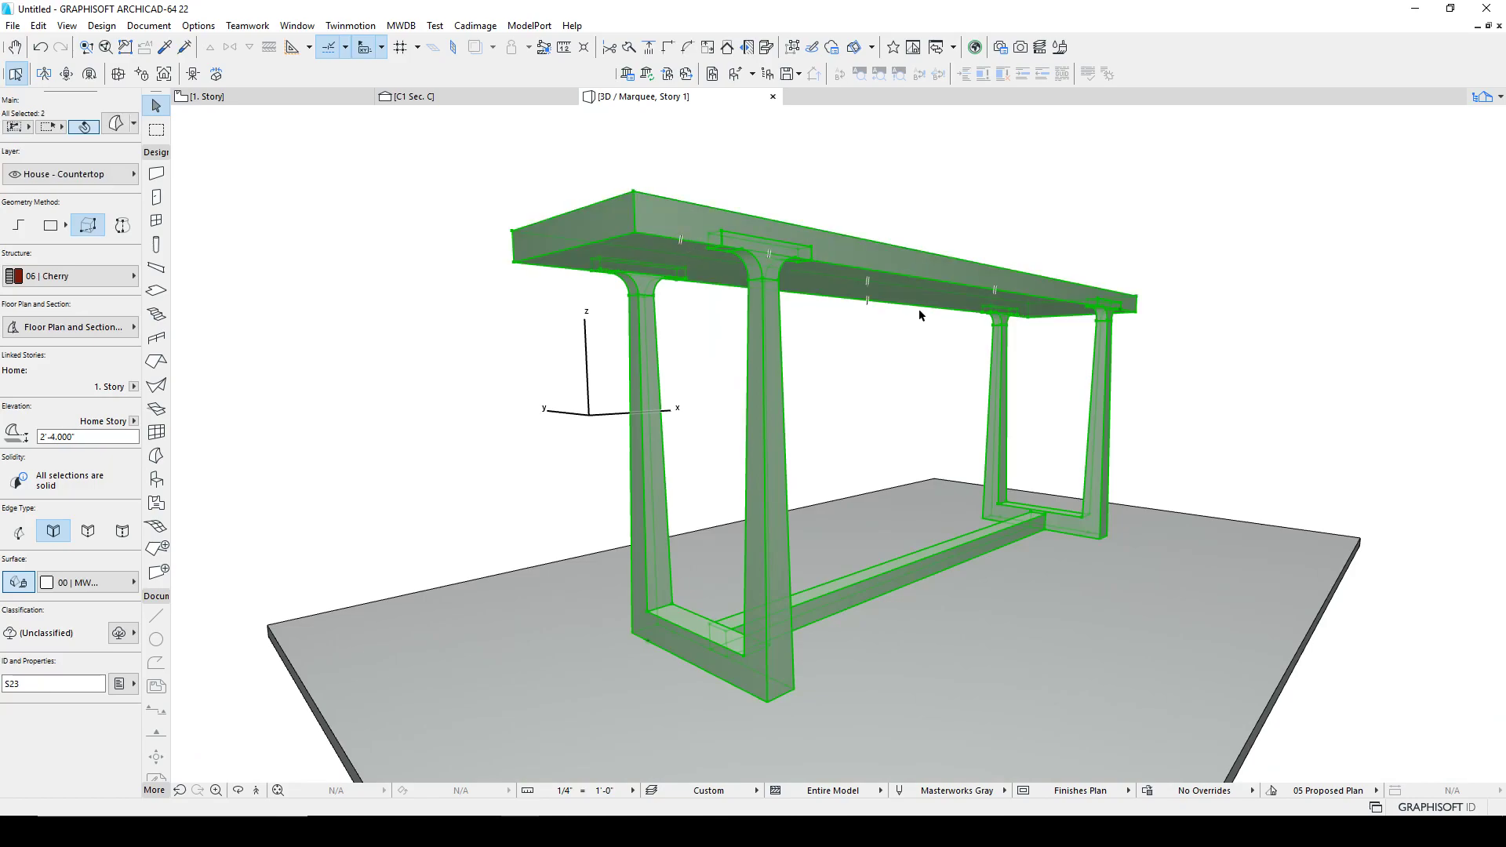
pyautogui.keyDown('shift'); pyautogui.moveTo(1098, 280); pyautogui.dragTo(871, 563, button='middle'); pyautogui.keyUp('shift')
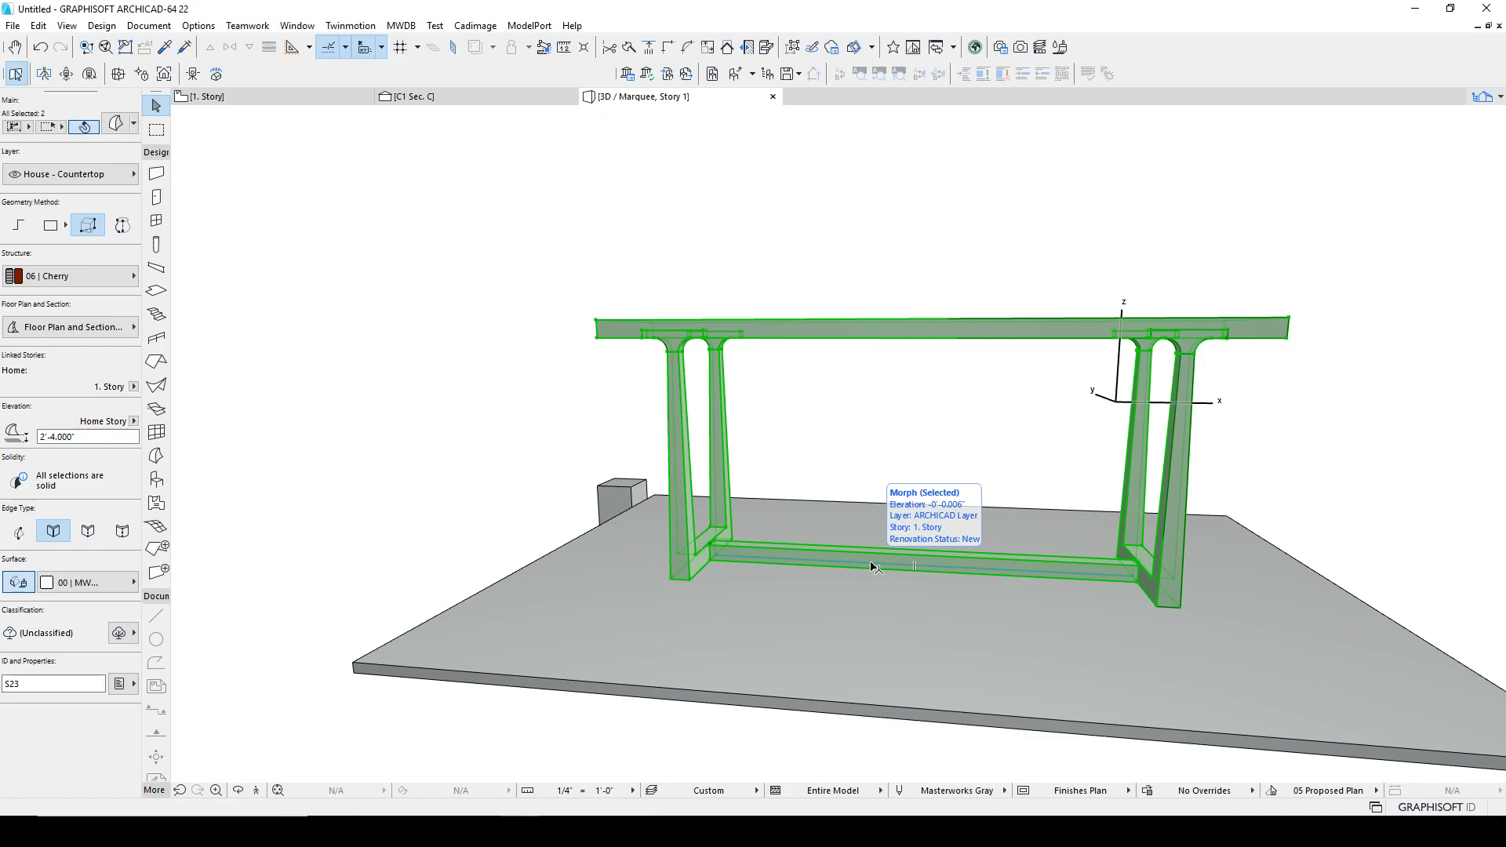
pyautogui.click(761, 413)
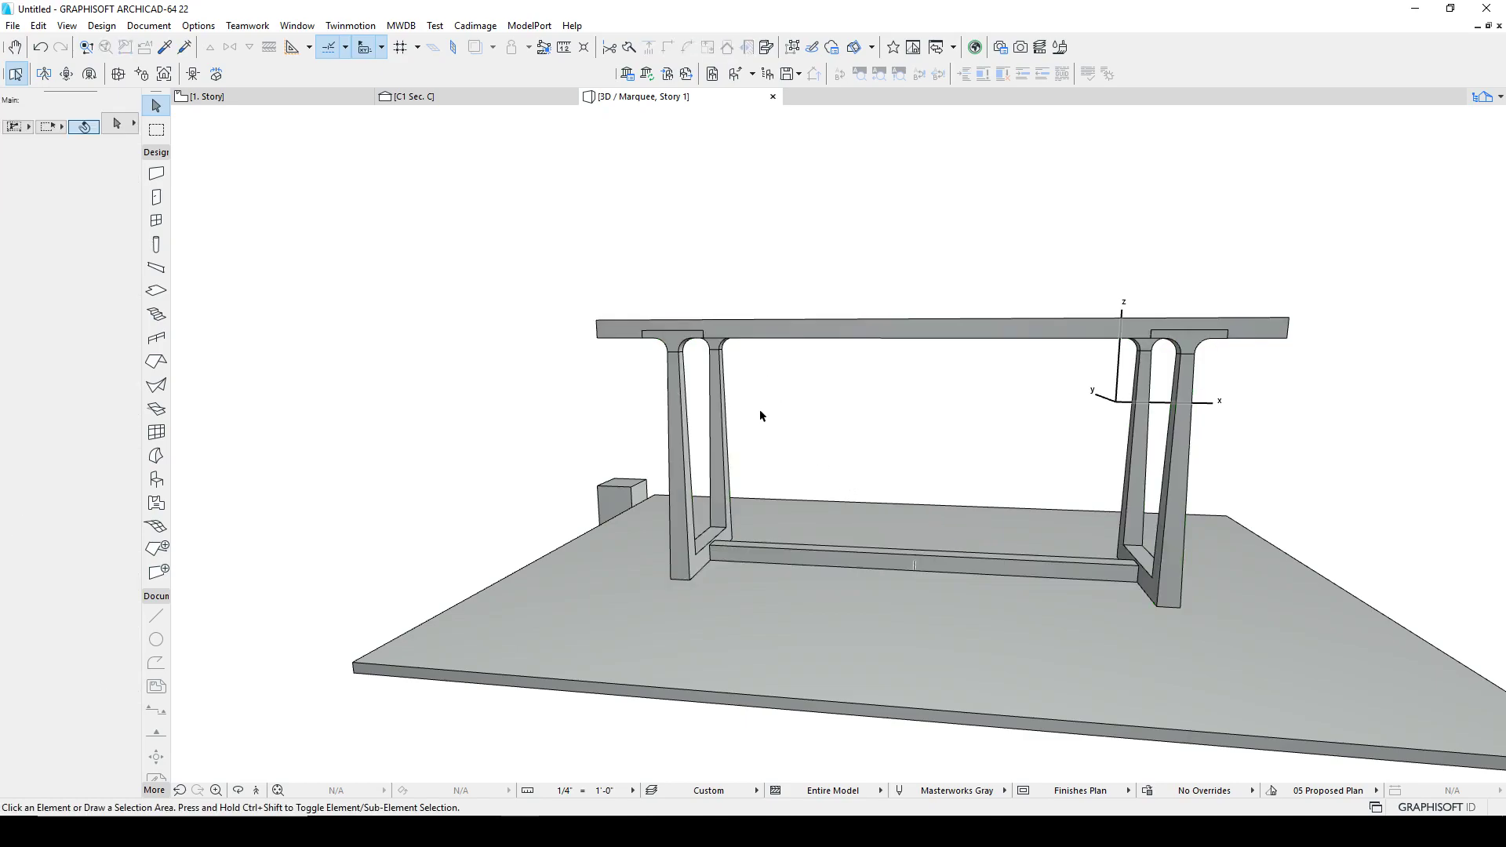
pyautogui.keyDown('shift'); pyautogui.moveTo(901, 477); pyautogui.dragTo(820, 424, button='middle'); pyautogui.keyUp('shift')
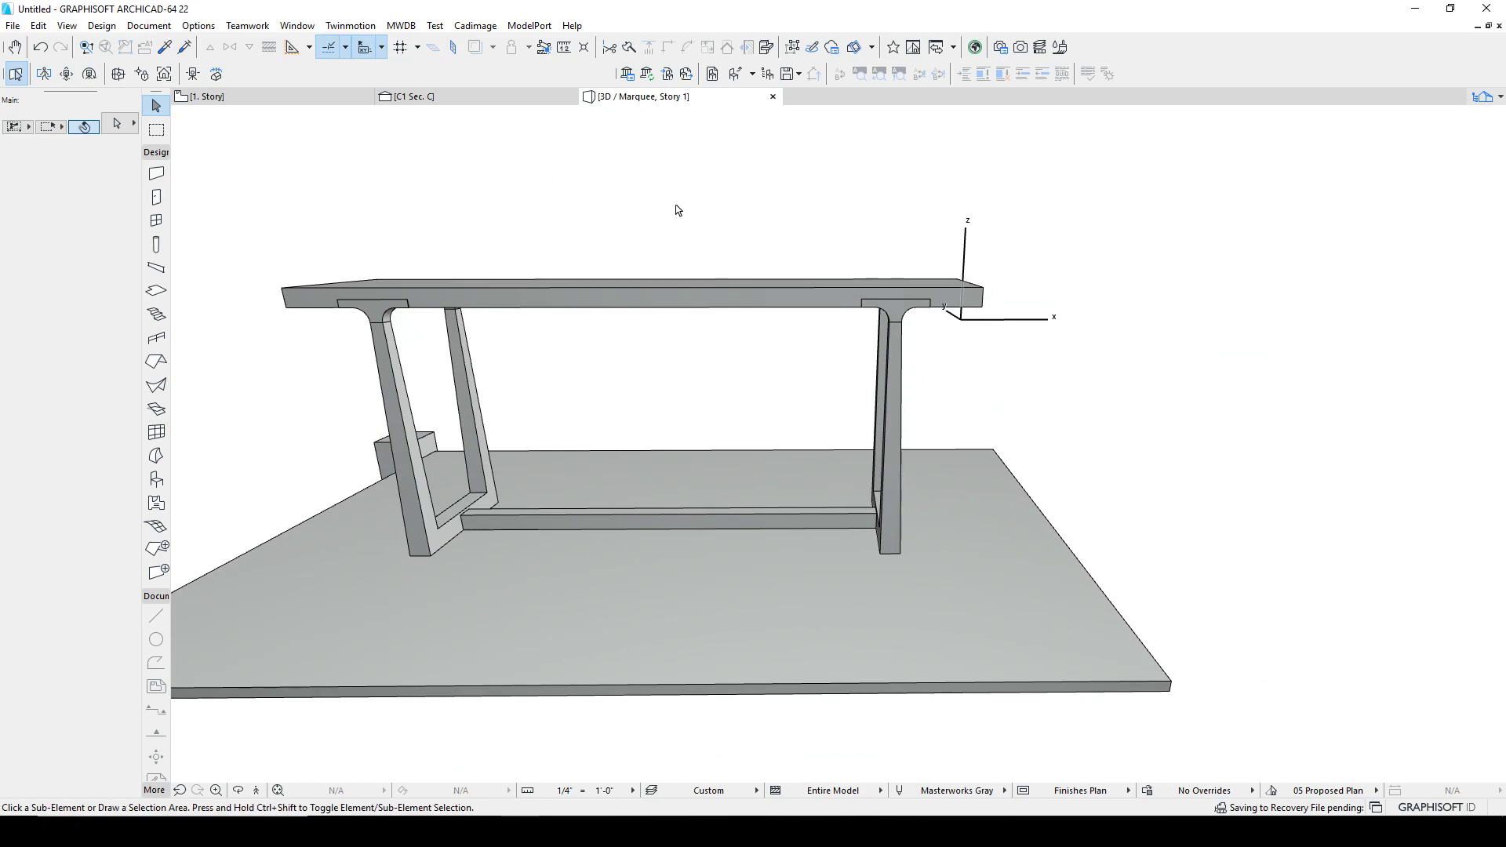
# Step: Try to stretch the table's right end by box-selecting it and dragging it along the length, then undo the move
pyautogui.click(797, 208)
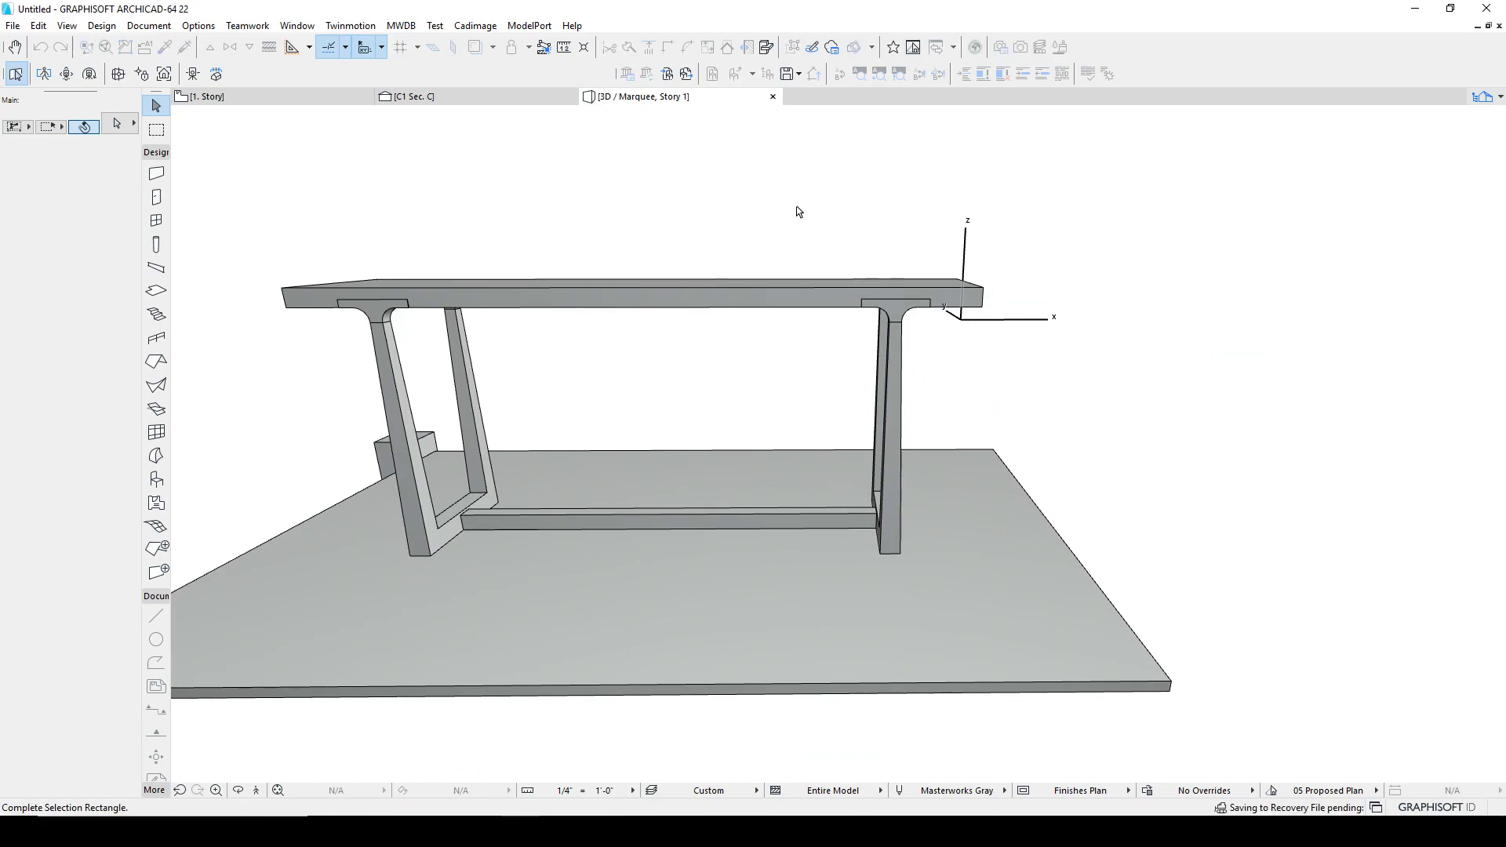
pyautogui.click(989, 591)
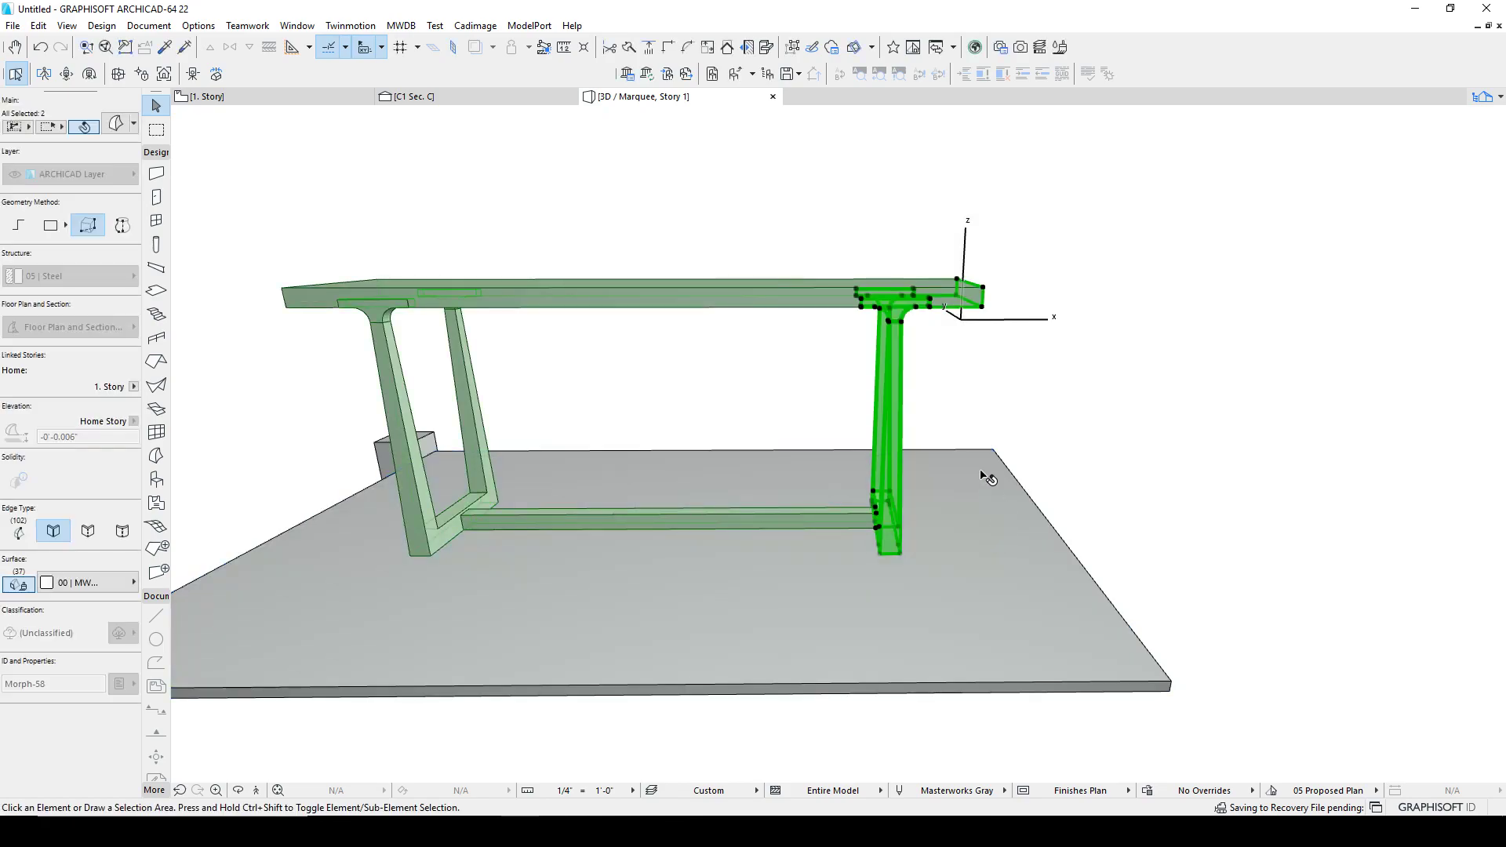
pyautogui.hotkey('ctrl', 'd')
pyautogui.click(785, 284)
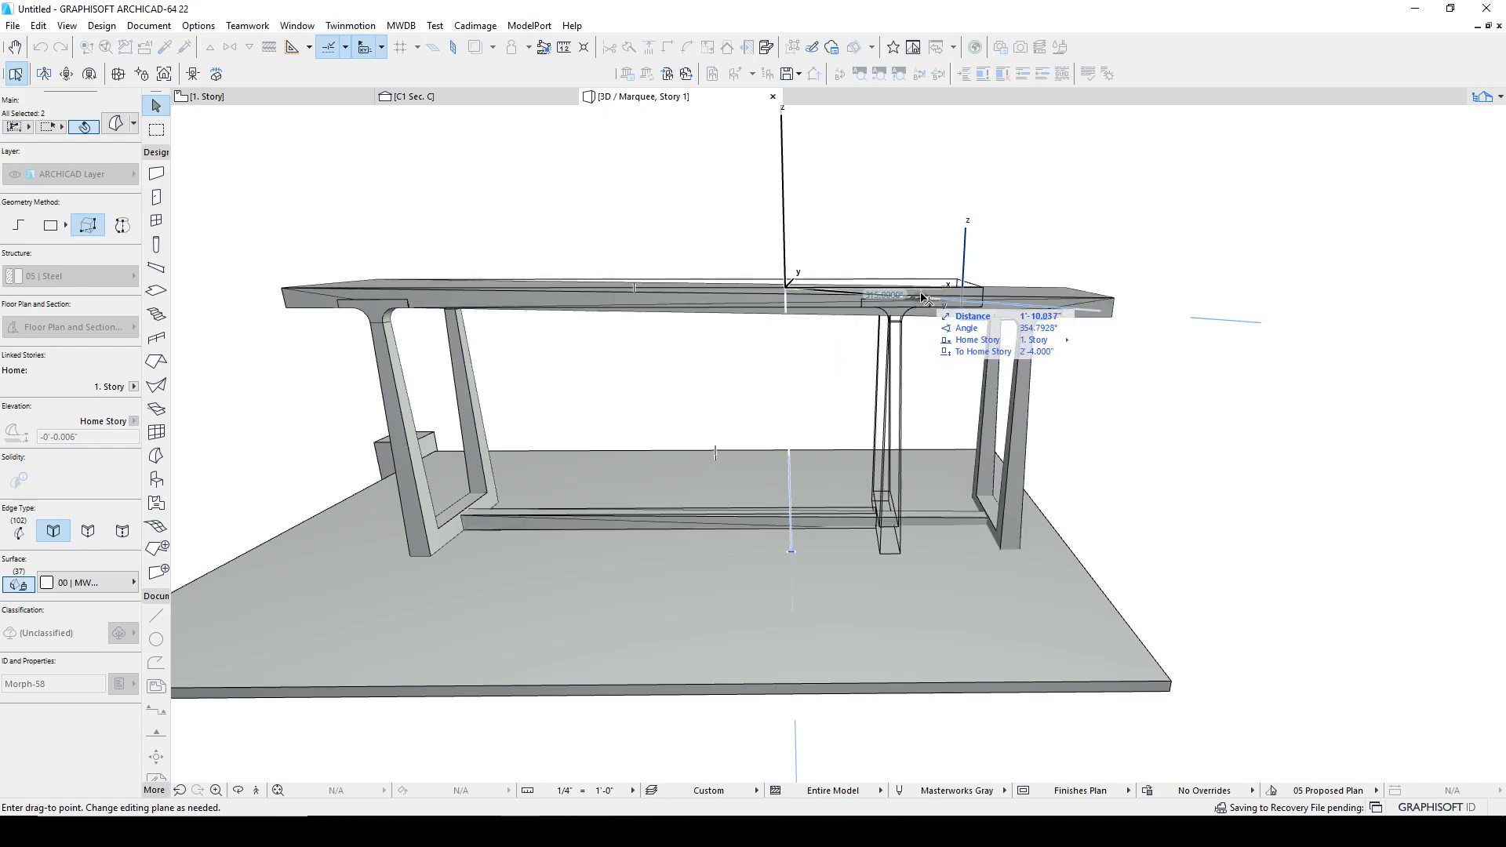
pyautogui.keyDown('shift'); pyautogui.moveTo(917, 310); pyautogui.dragTo(973, 420, button='middle'); pyautogui.keyUp('shift')
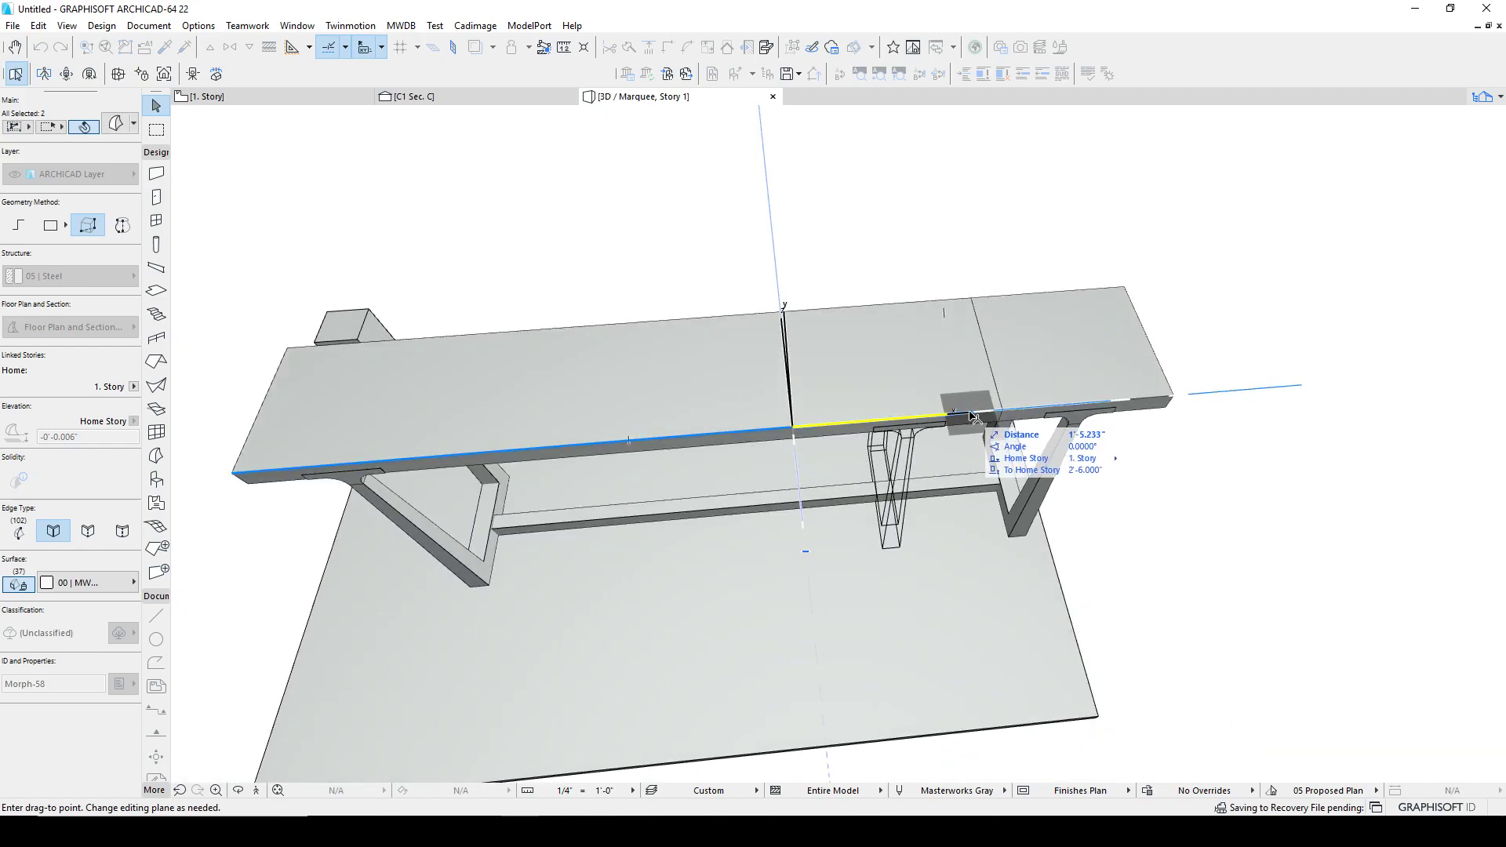
pyautogui.click(977, 416)
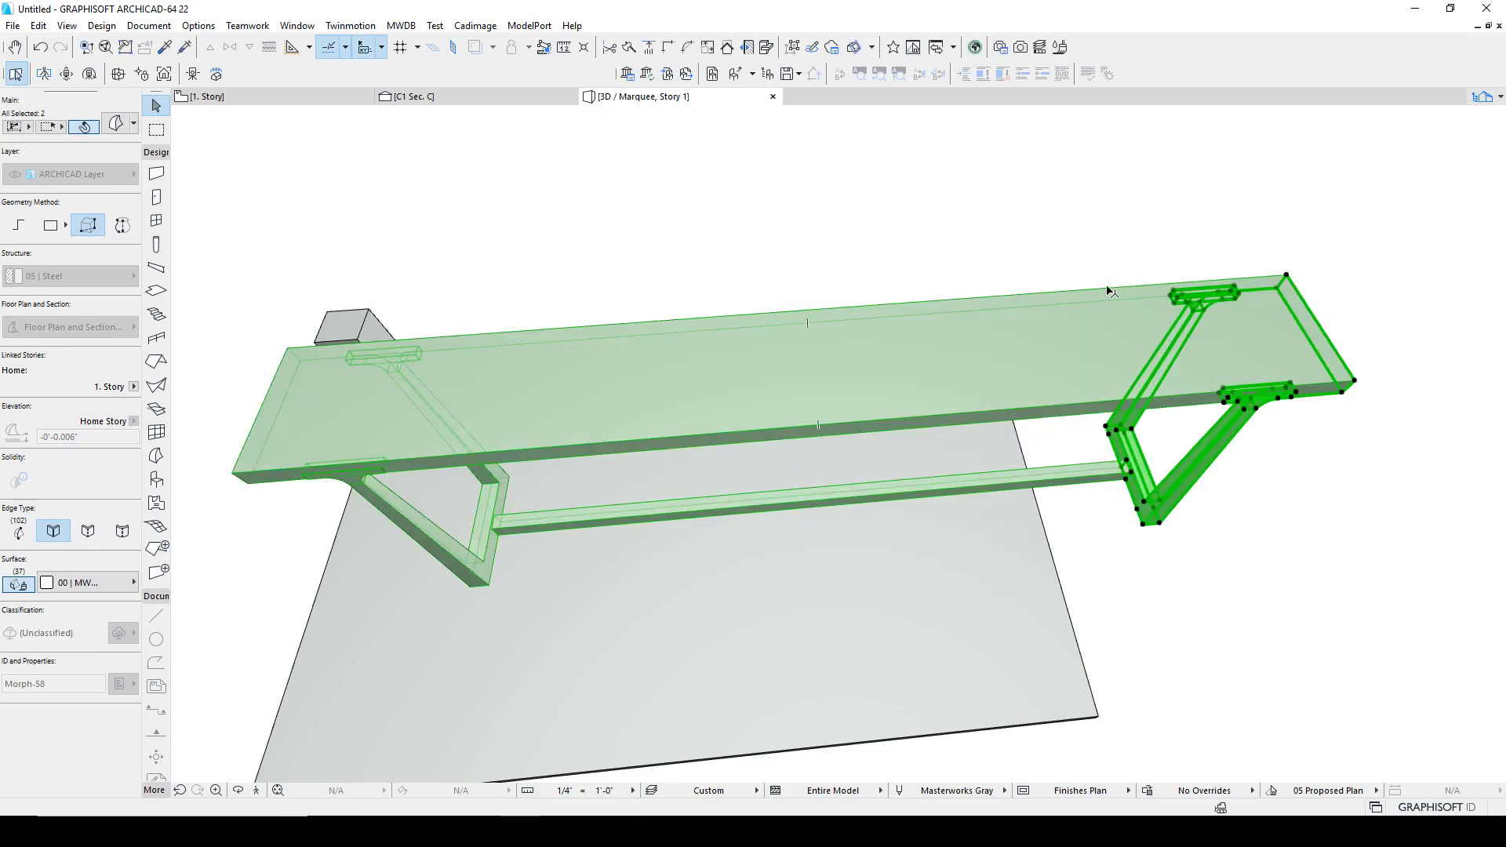
pyautogui.click(1093, 247)
pyautogui.keyDown('shift'); pyautogui.moveTo(1062, 461); pyautogui.dragTo(903, 294, button='middle'); pyautogui.keyUp('shift')
pyautogui.hotkey('ctrl', 'z')
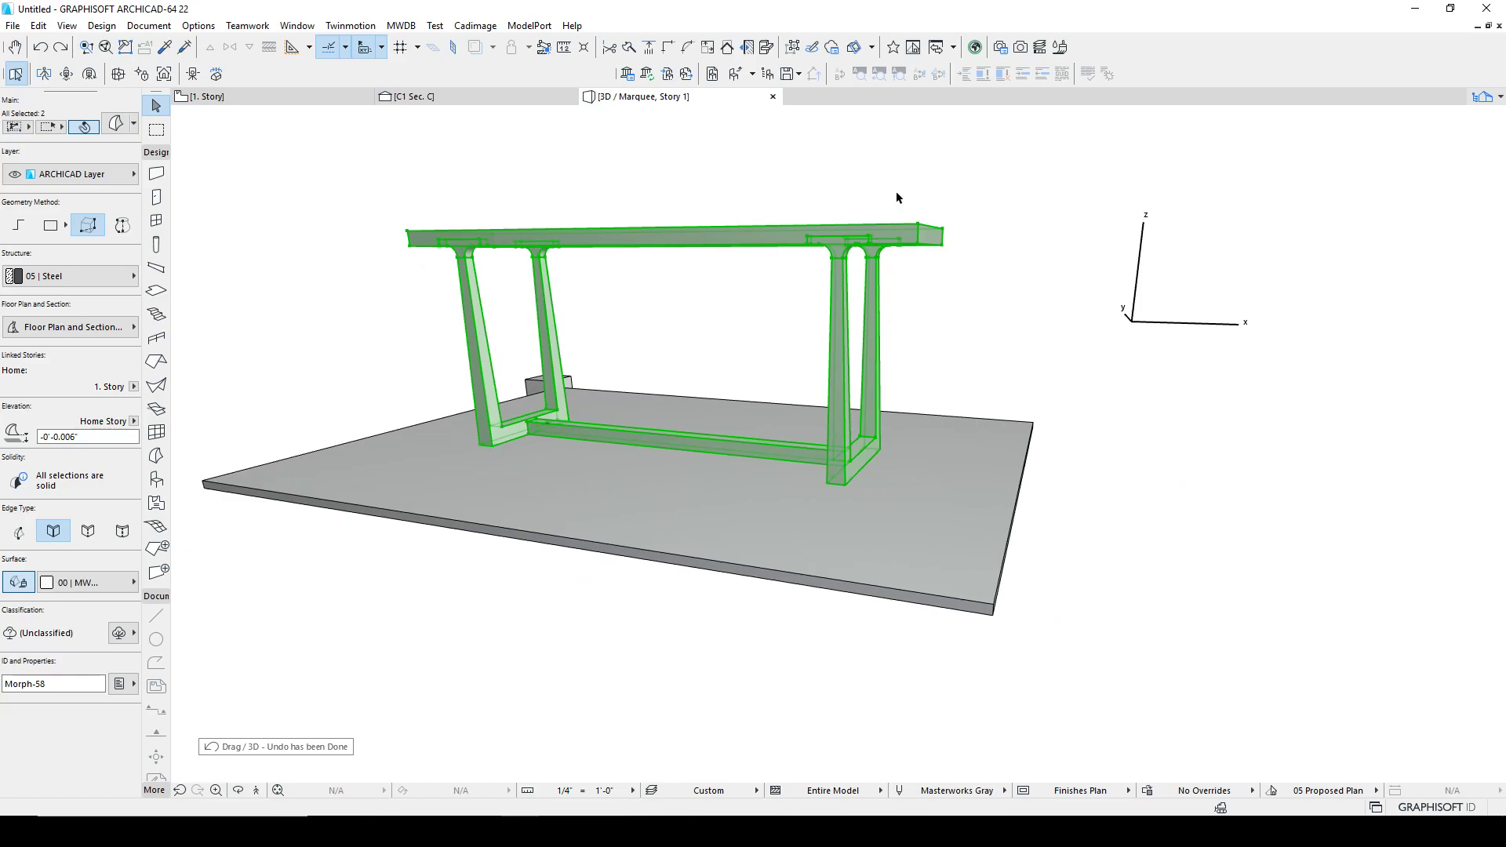
# Step: Box-select the table's right end again and move it about 7 inches along the table's length, then undo the move
pyautogui.click(800, 208)
pyautogui.moveTo(763, 175); pyautogui.dragTo(957, 518)
pyautogui.keyDown('shift'); pyautogui.moveTo(878, 296); pyautogui.dragTo(1066, 403, button='middle'); pyautogui.keyUp('shift')
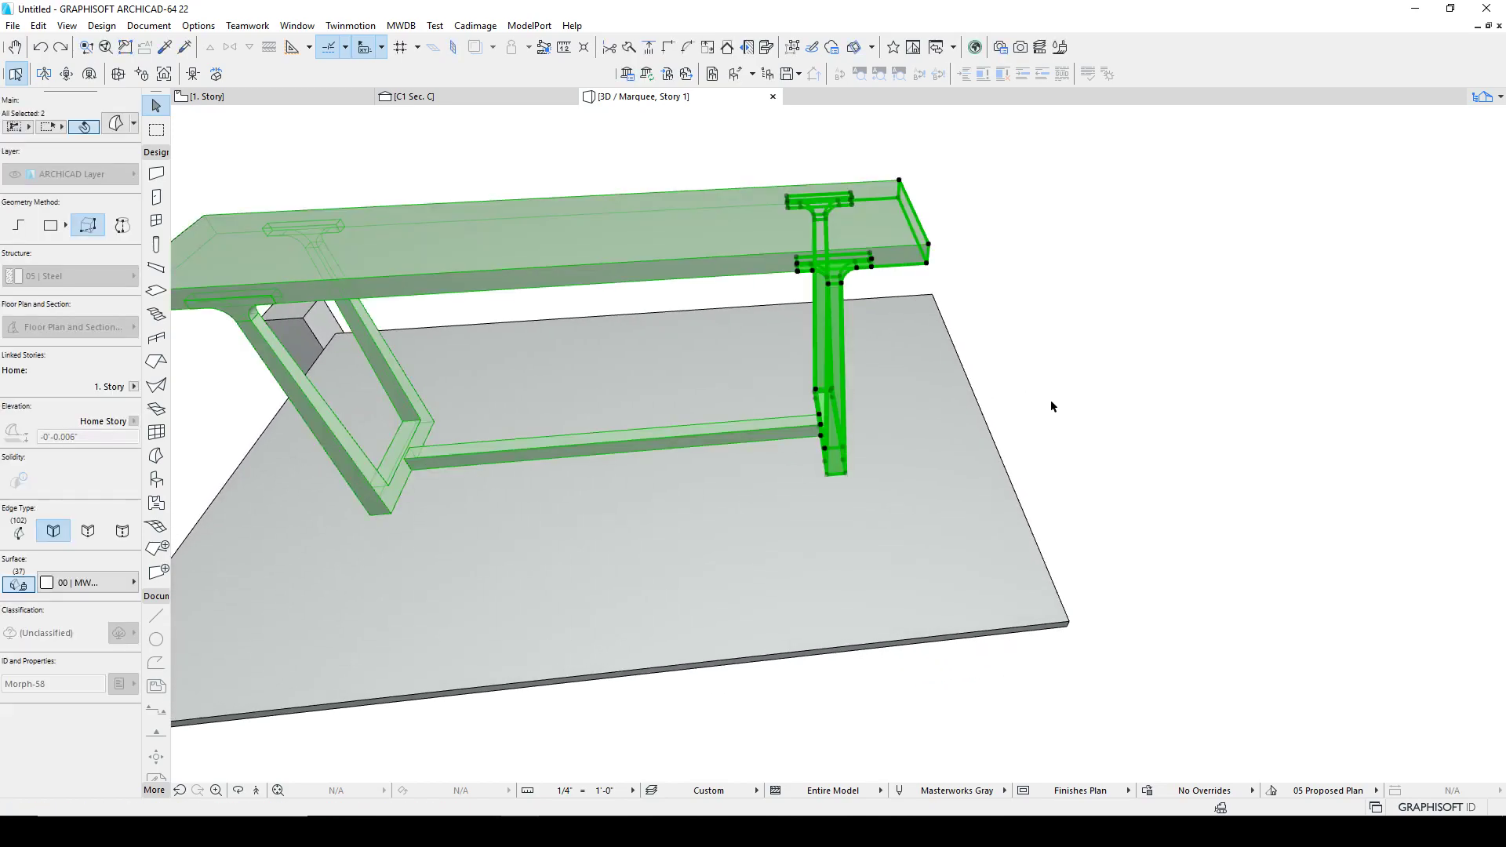
pyautogui.hotkey('ctrl', 'd')
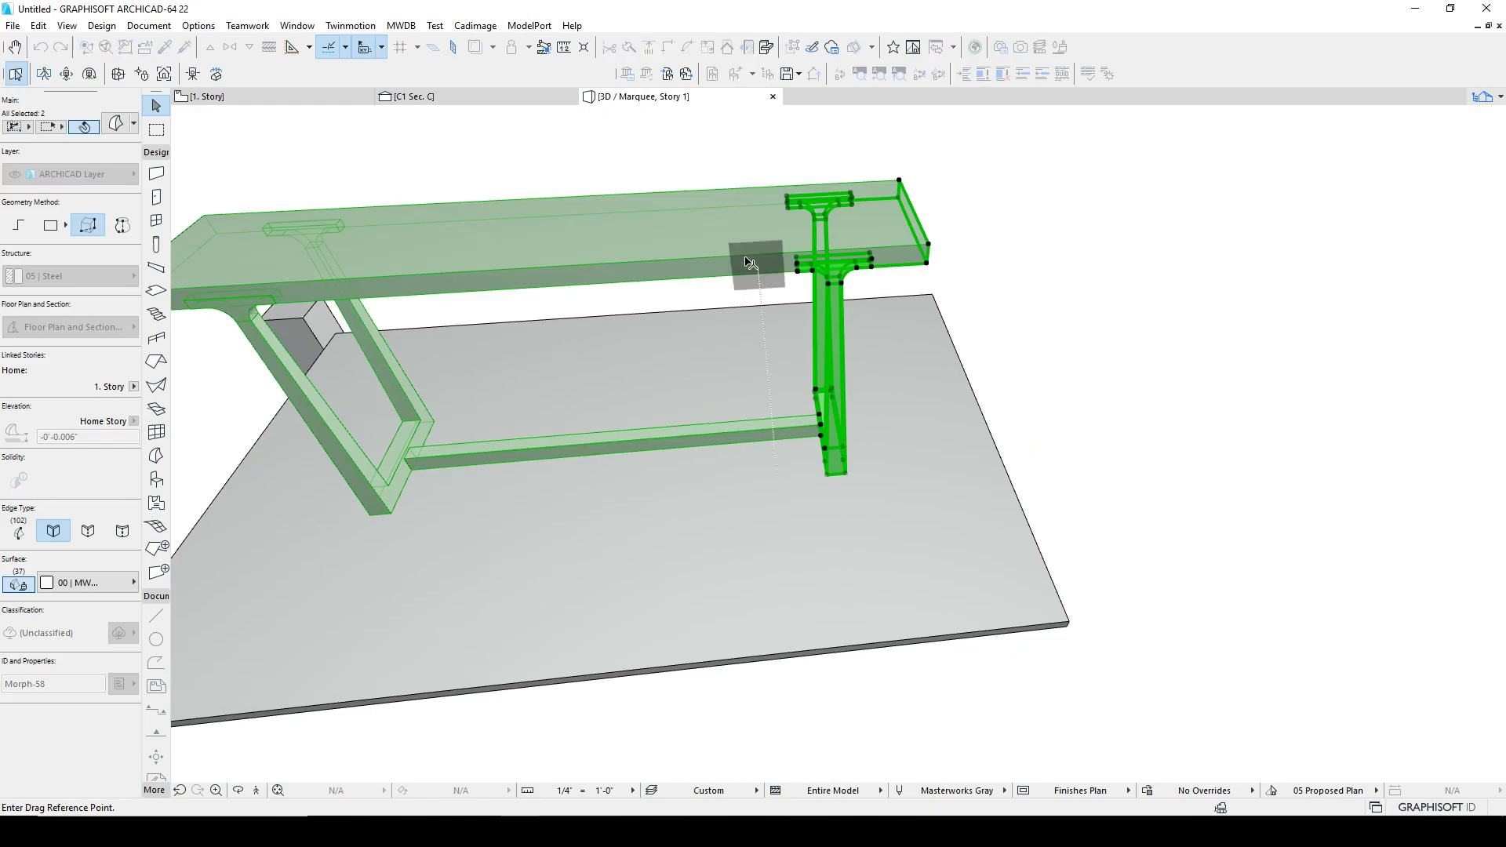
pyautogui.click(687, 260)
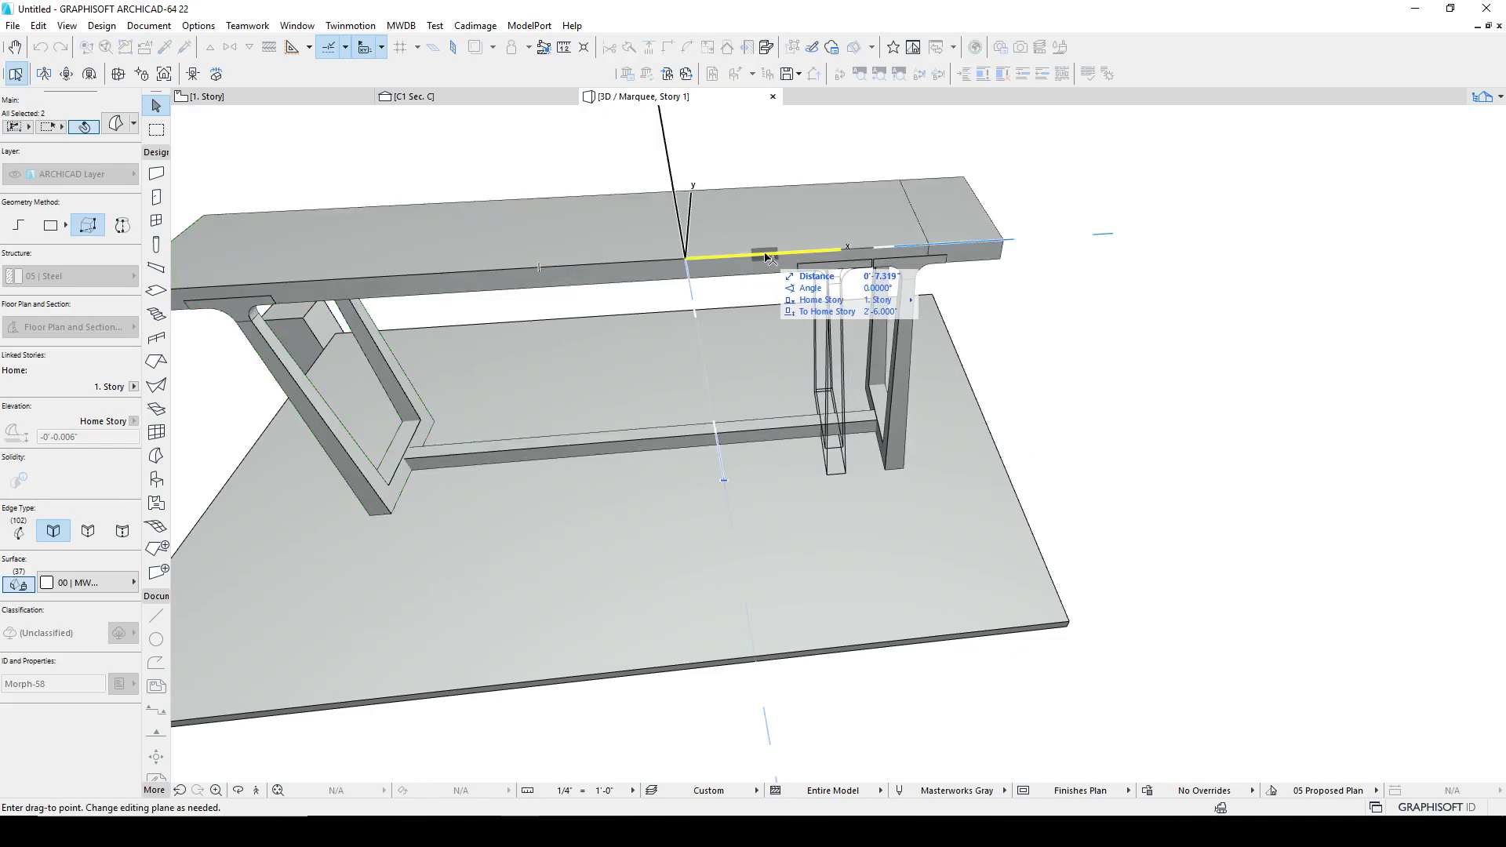
pyautogui.click(768, 257)
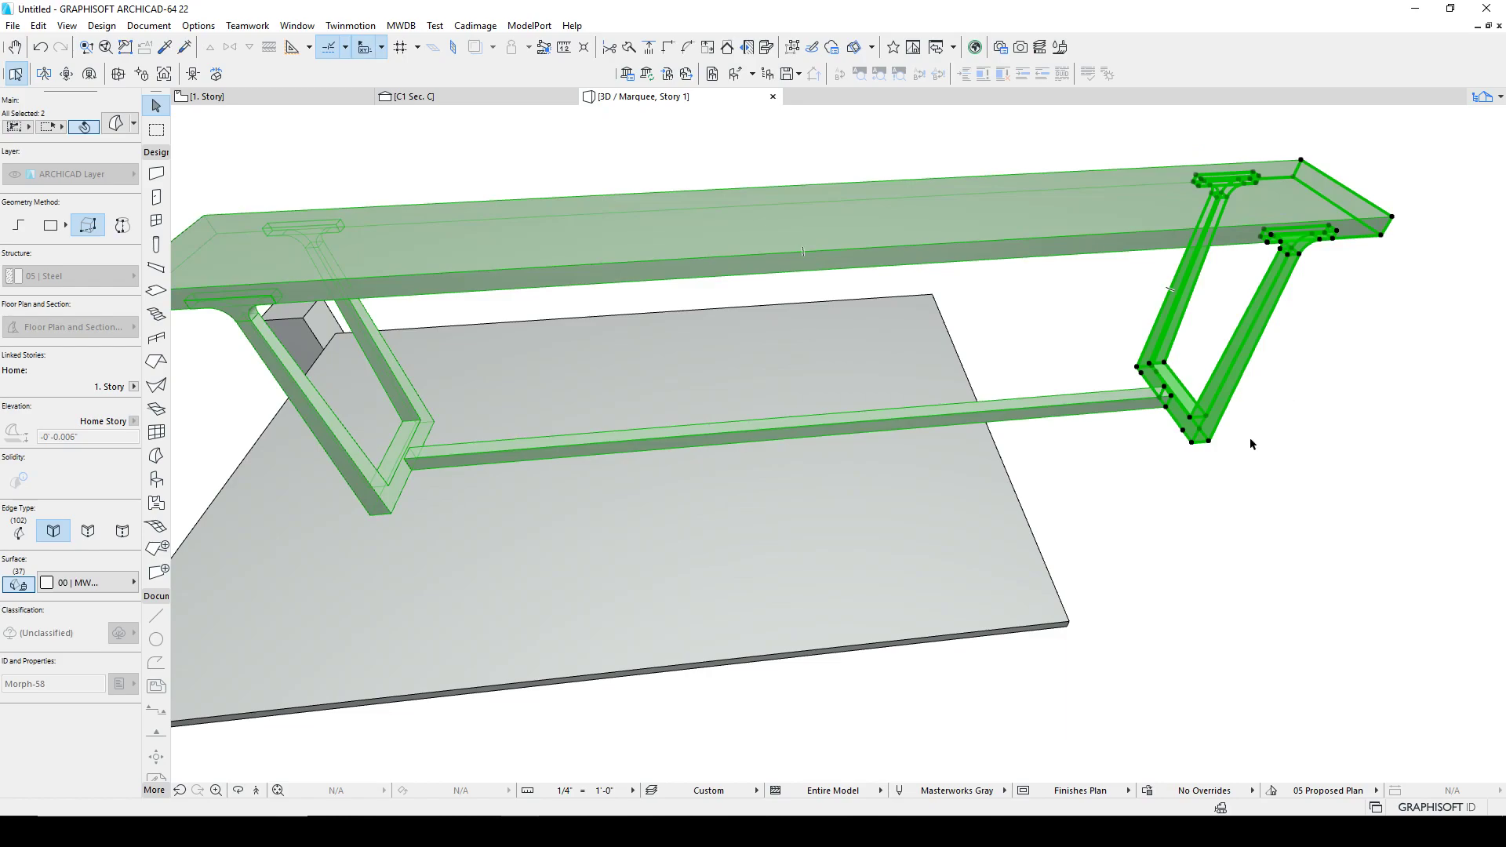
pyautogui.press('Escape')
pyautogui.keyDown('shift'); pyautogui.moveTo(666, 484); pyautogui.dragTo(491, 345, button='middle'); pyautogui.keyUp('shift')
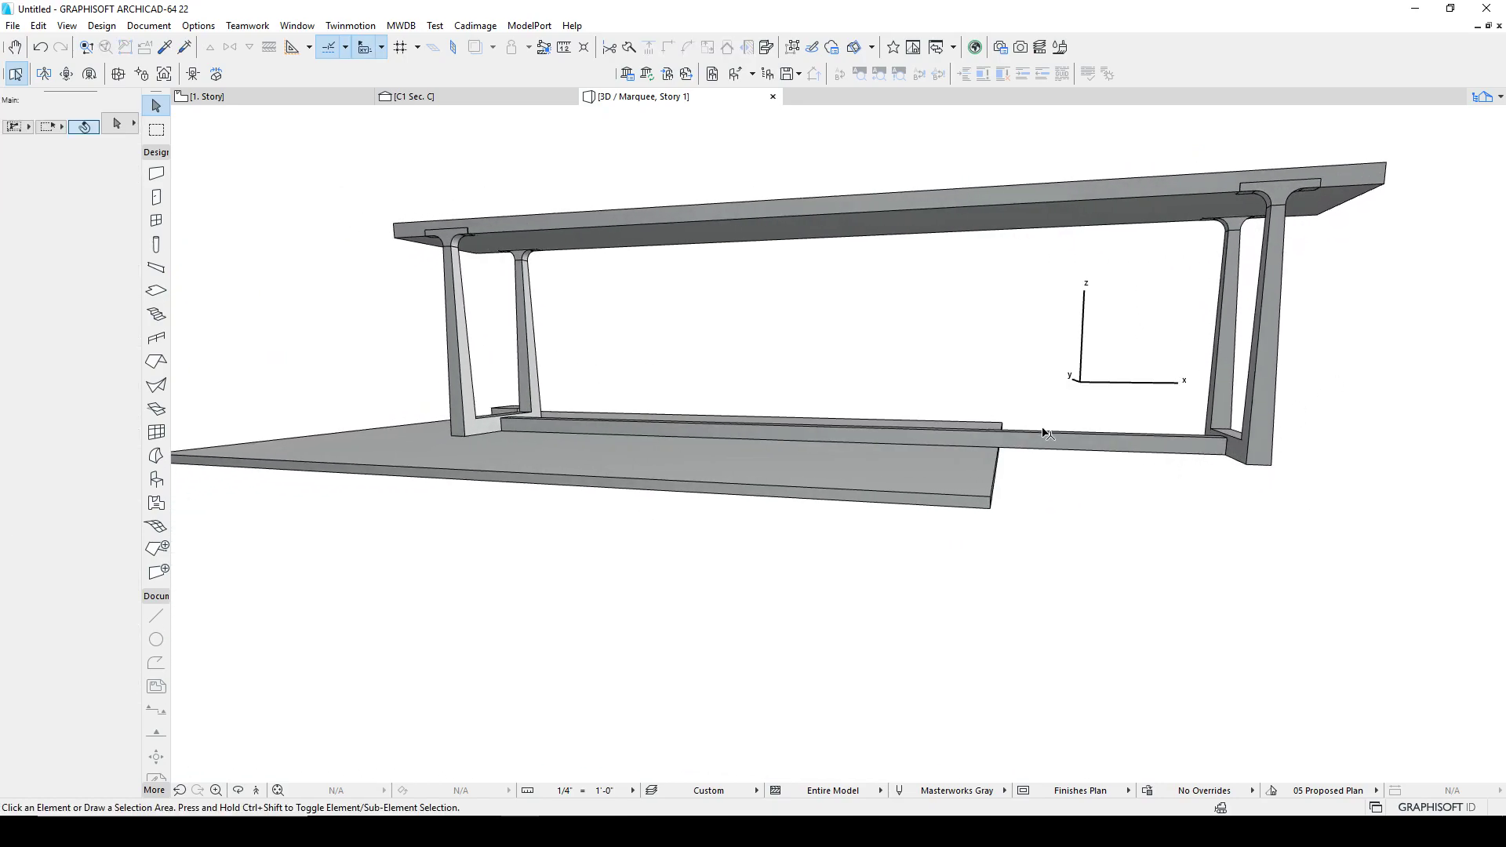
pyautogui.hotkey('ctrl', 'z')
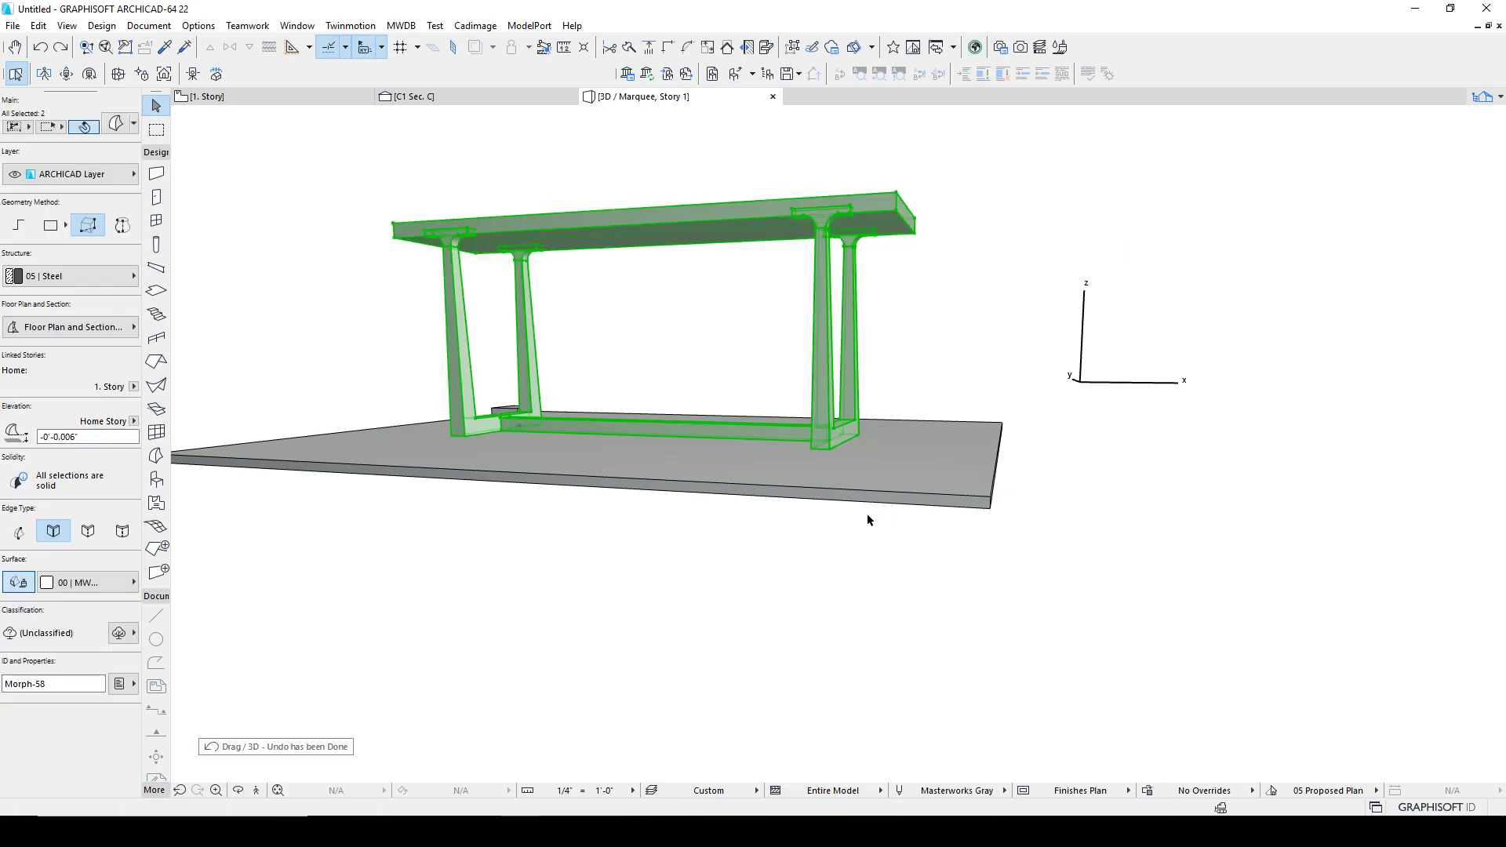
# Step: Switch to the browser to compare the model with the reference photo and the 72"W console dimensions
pyautogui.press('Escape')
pyautogui.keyDown('shift'); pyautogui.moveTo(788, 315); pyautogui.dragTo(759, 374, button='middle'); pyautogui.keyUp('shift')
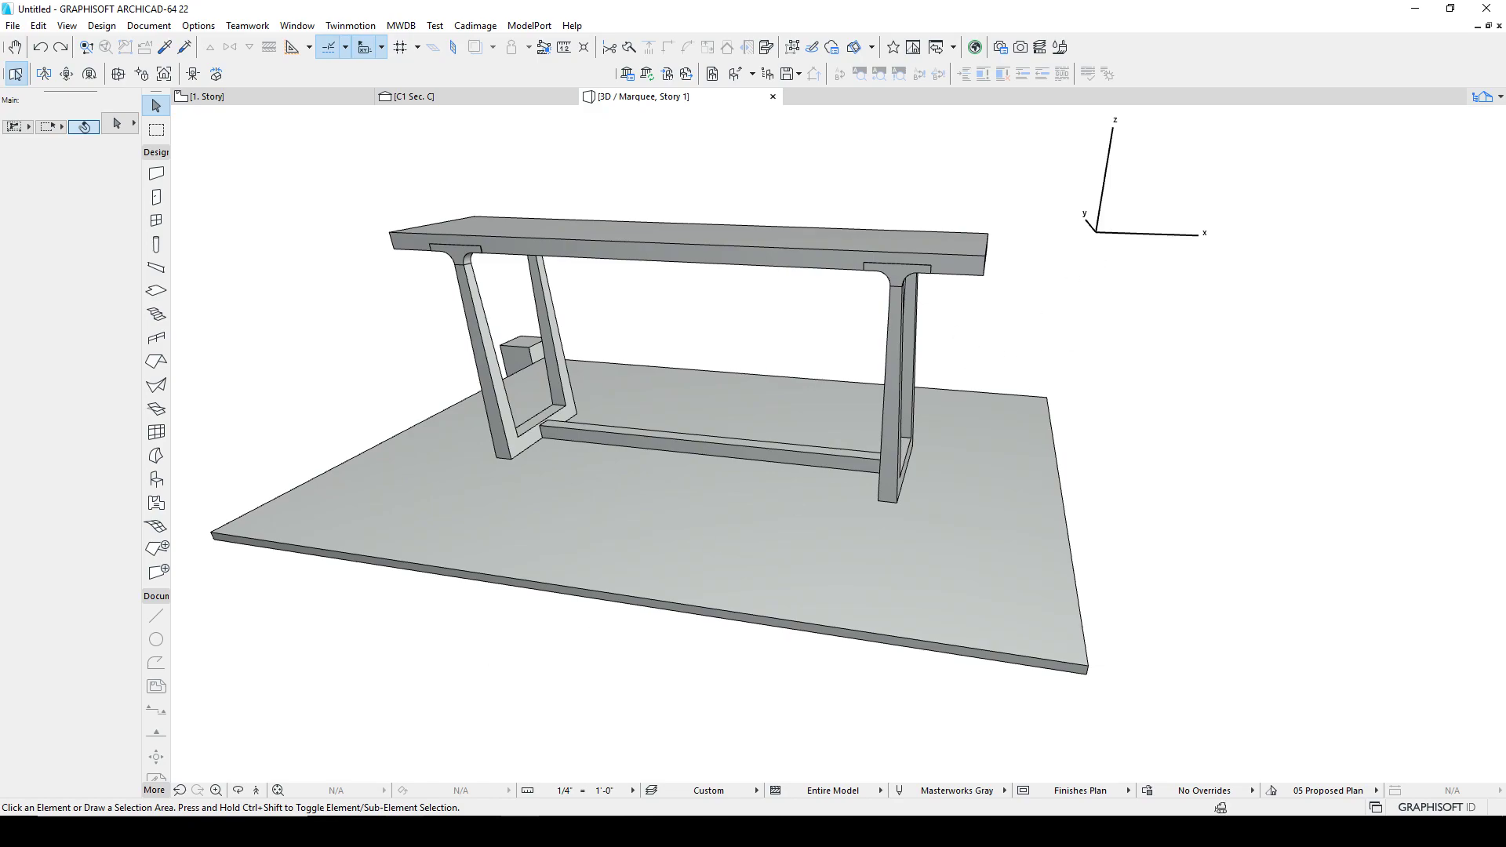
pyautogui.click(364, 832)
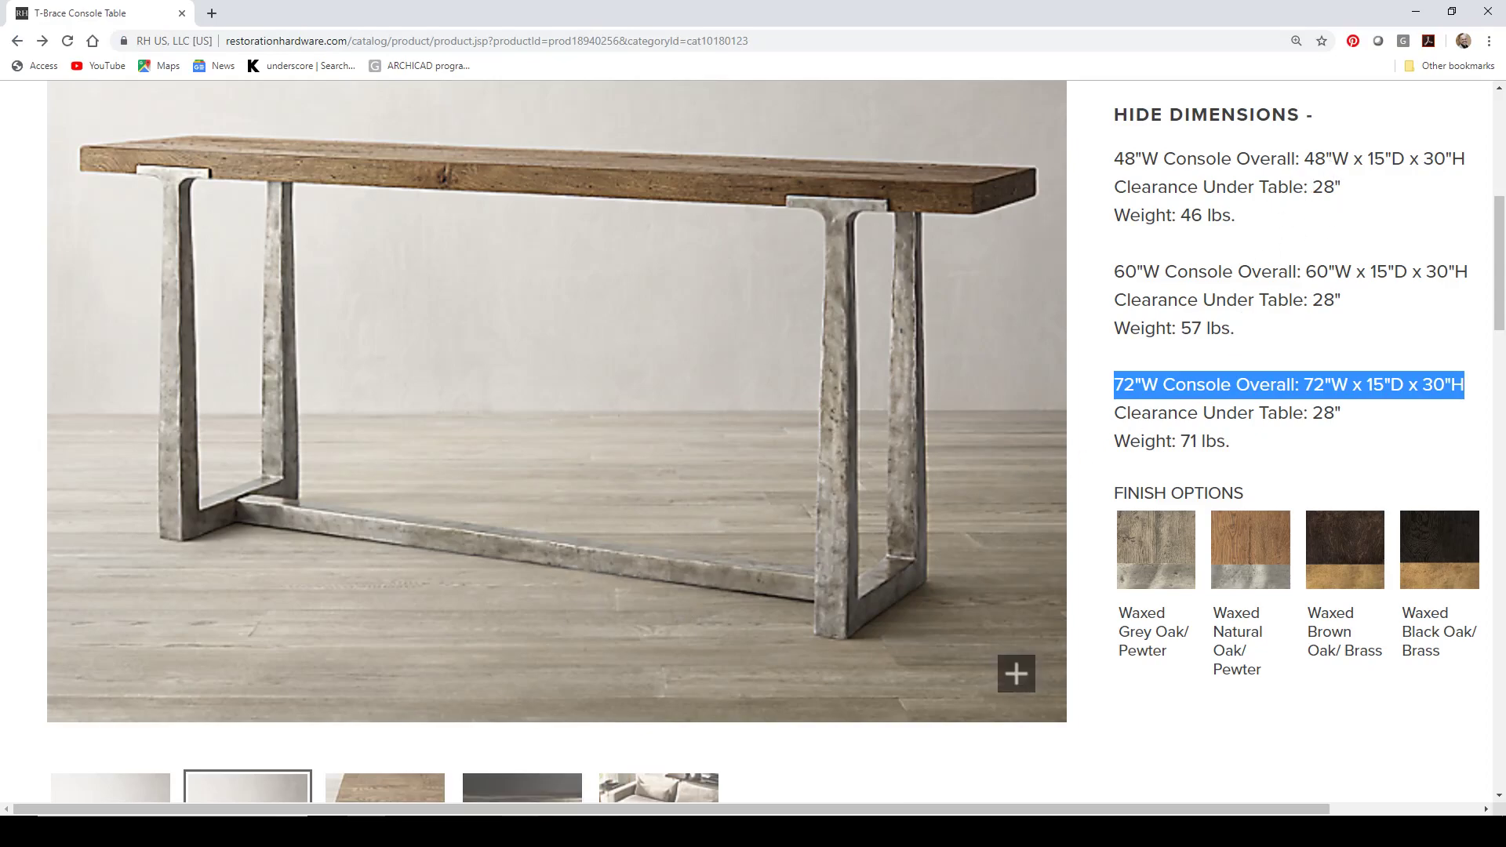
pyautogui.moveTo(520, 832)
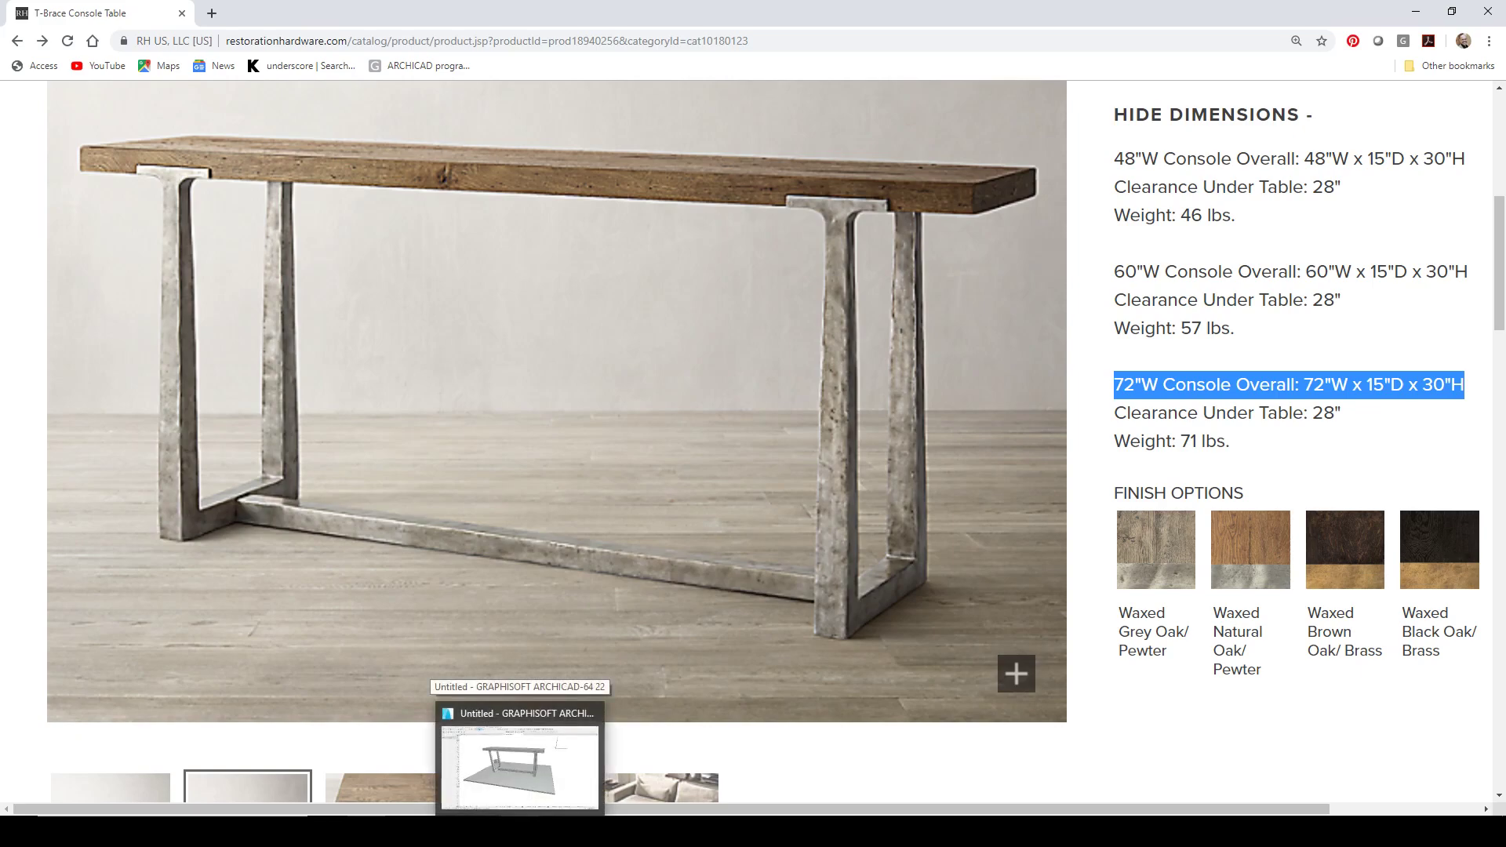